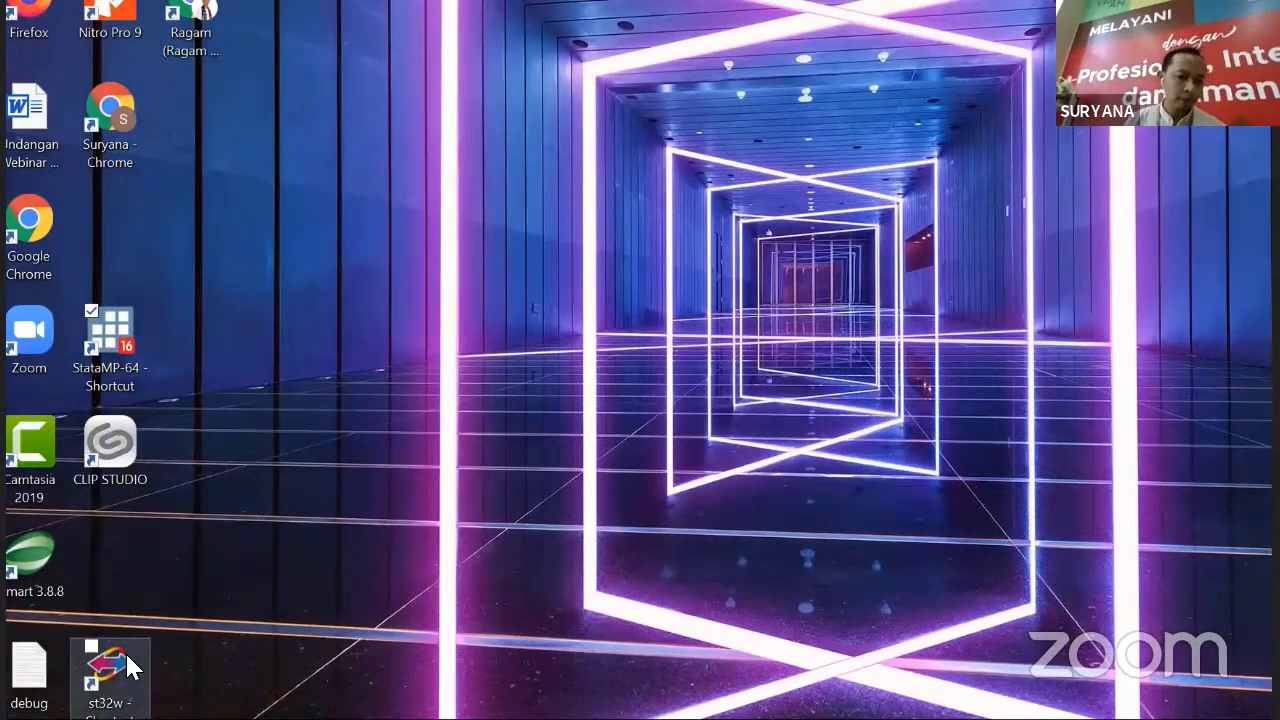
# - Launch Stat/Transfer from its st32w desktop shortcut and move its window so that it is fully on screen
pyautogui.rightClick(126, 655)
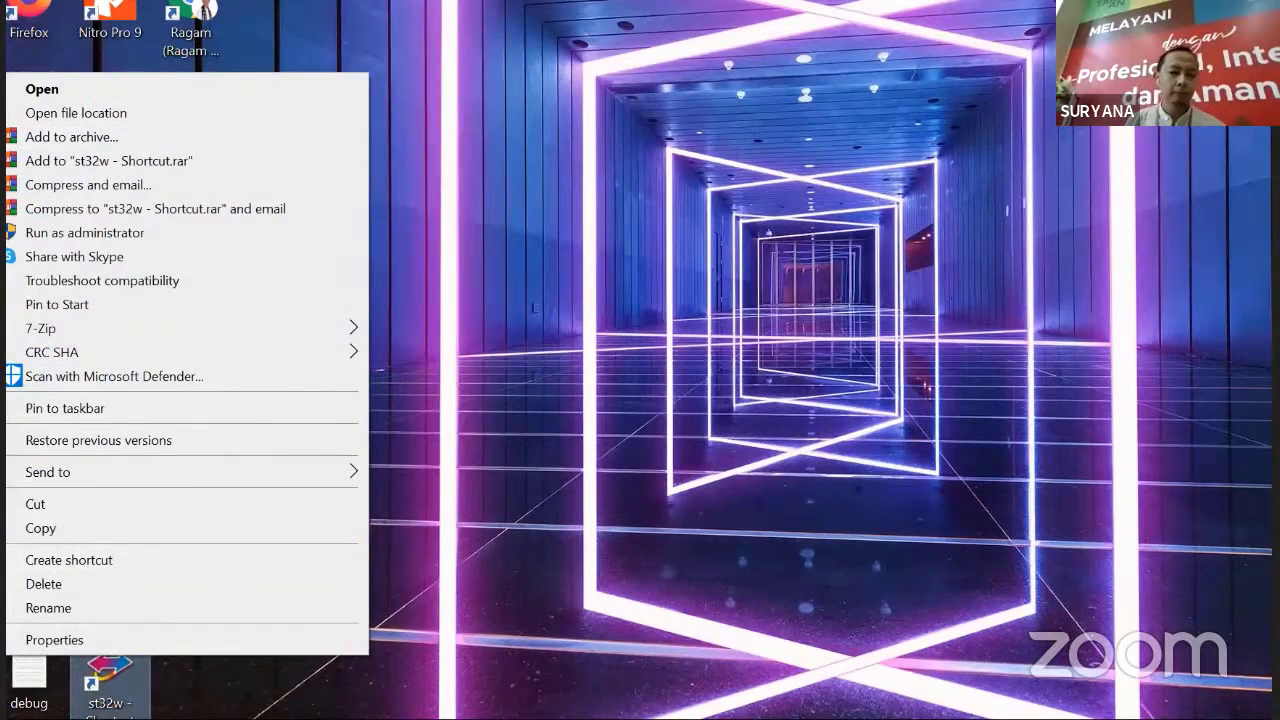
pyautogui.press('Escape')
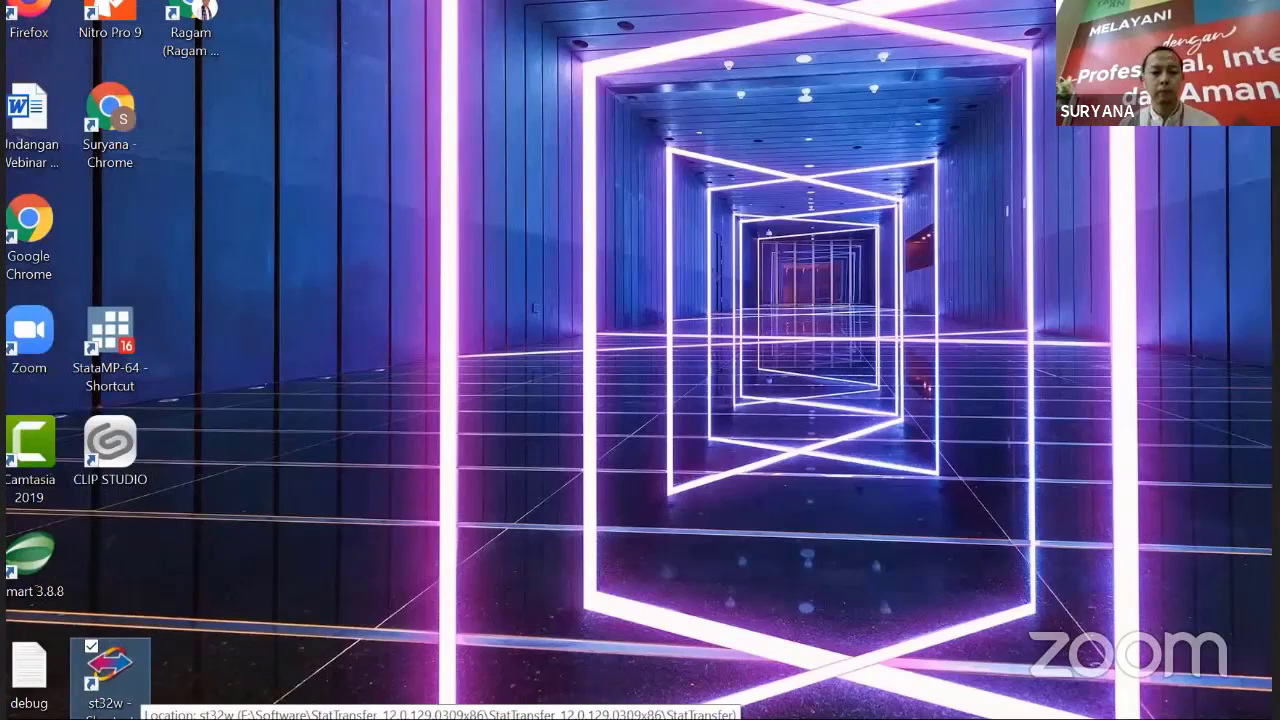
pyautogui.doubleClick(110, 668)
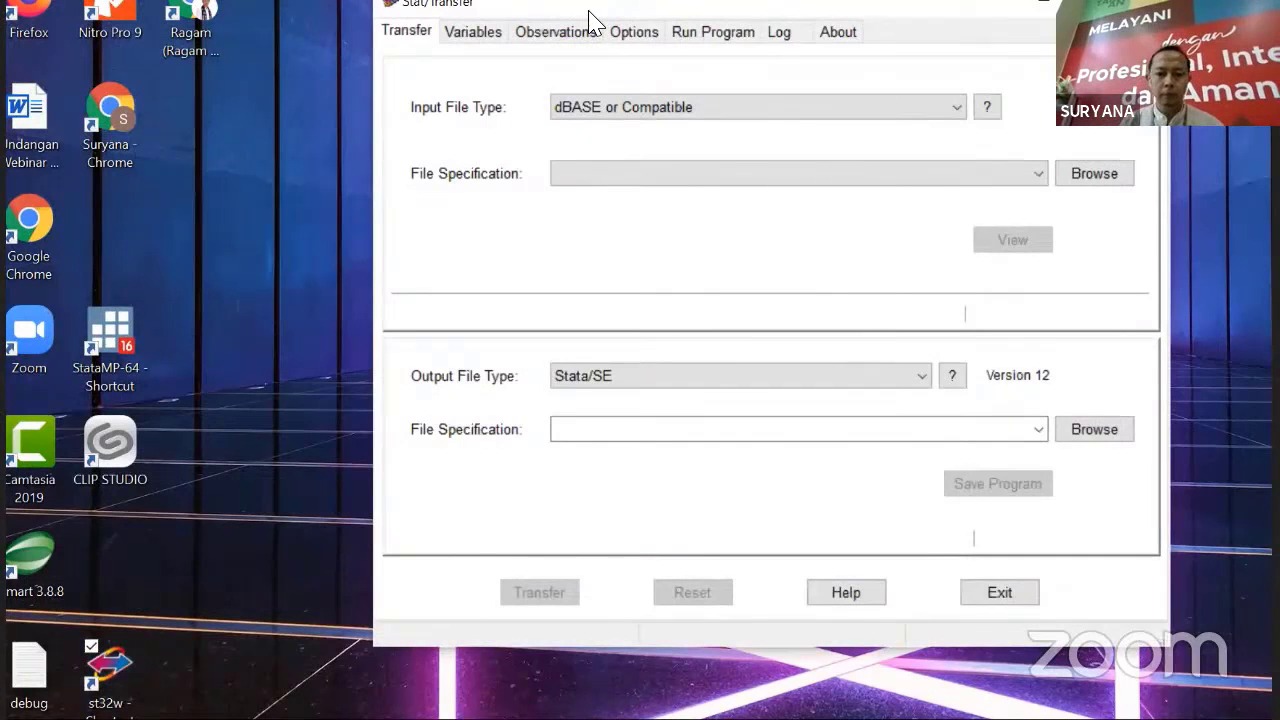
pyautogui.moveTo(589, 12); pyautogui.dragTo(428, 60)
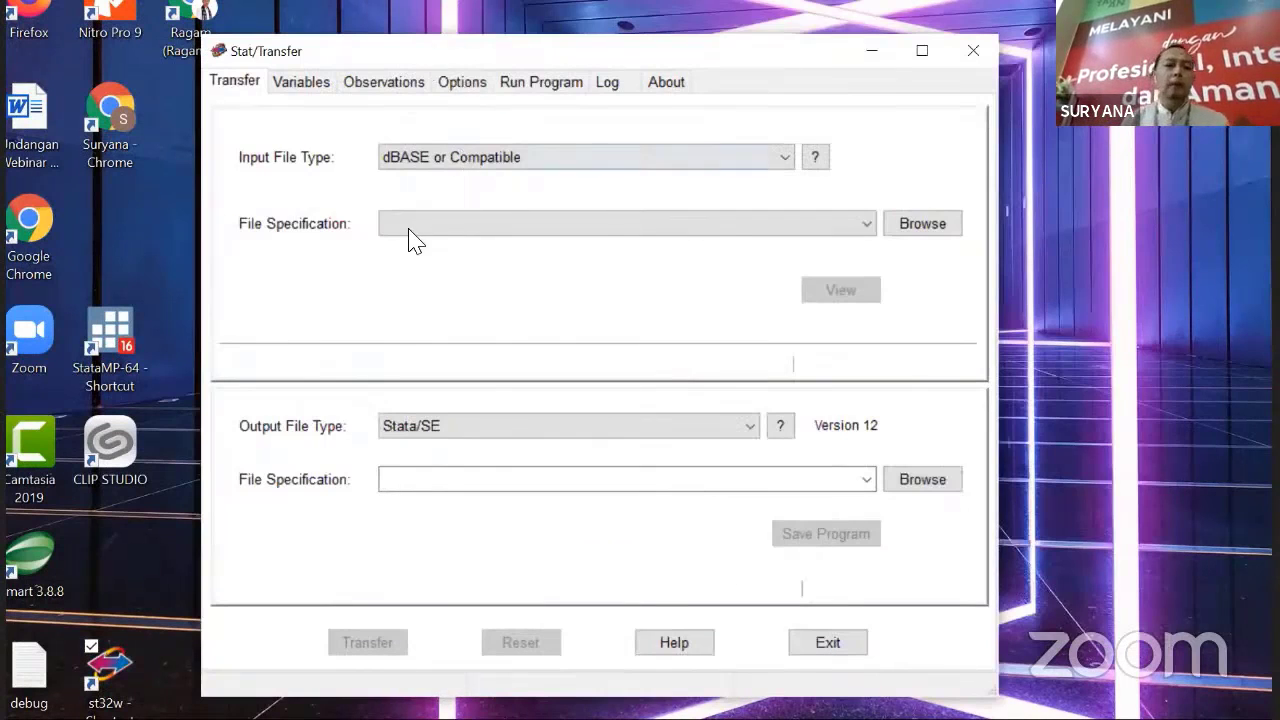
# - Set the input file type to dBASE or Compatible and load kor19ind_1_31.dbf from the Olah Data folder as input
pyautogui.click(785, 163)
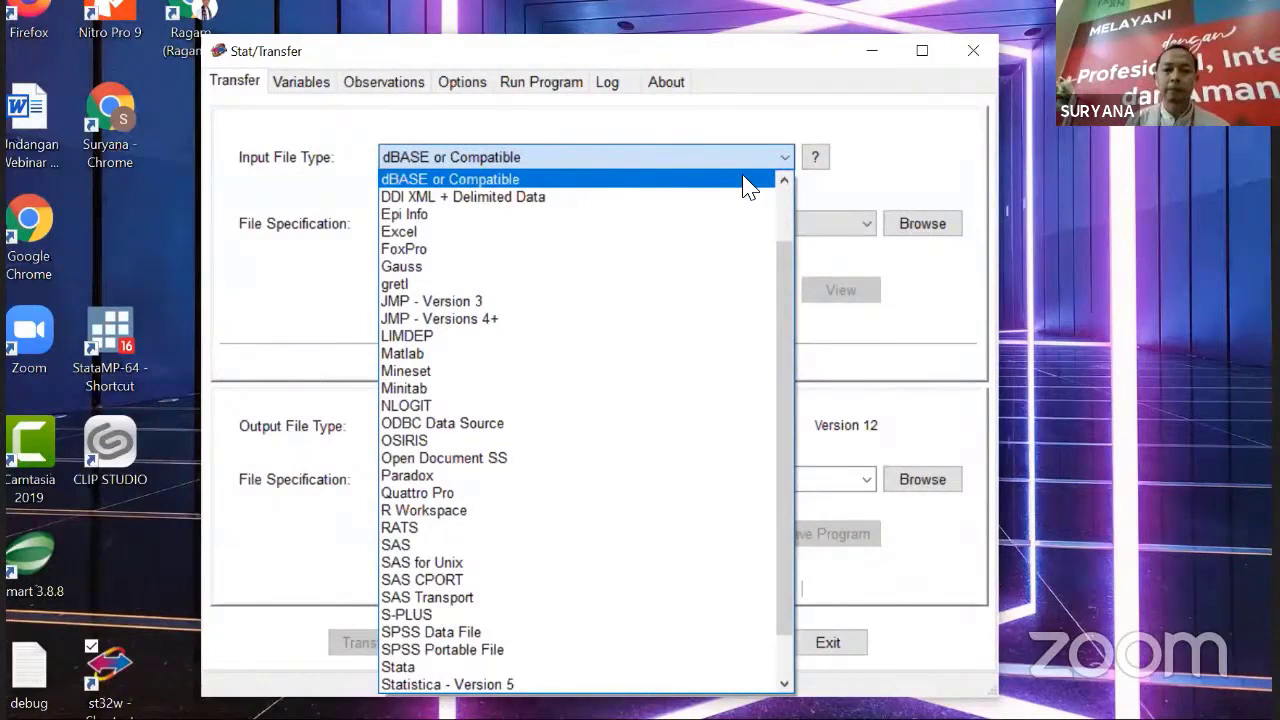
pyautogui.click(748, 187)
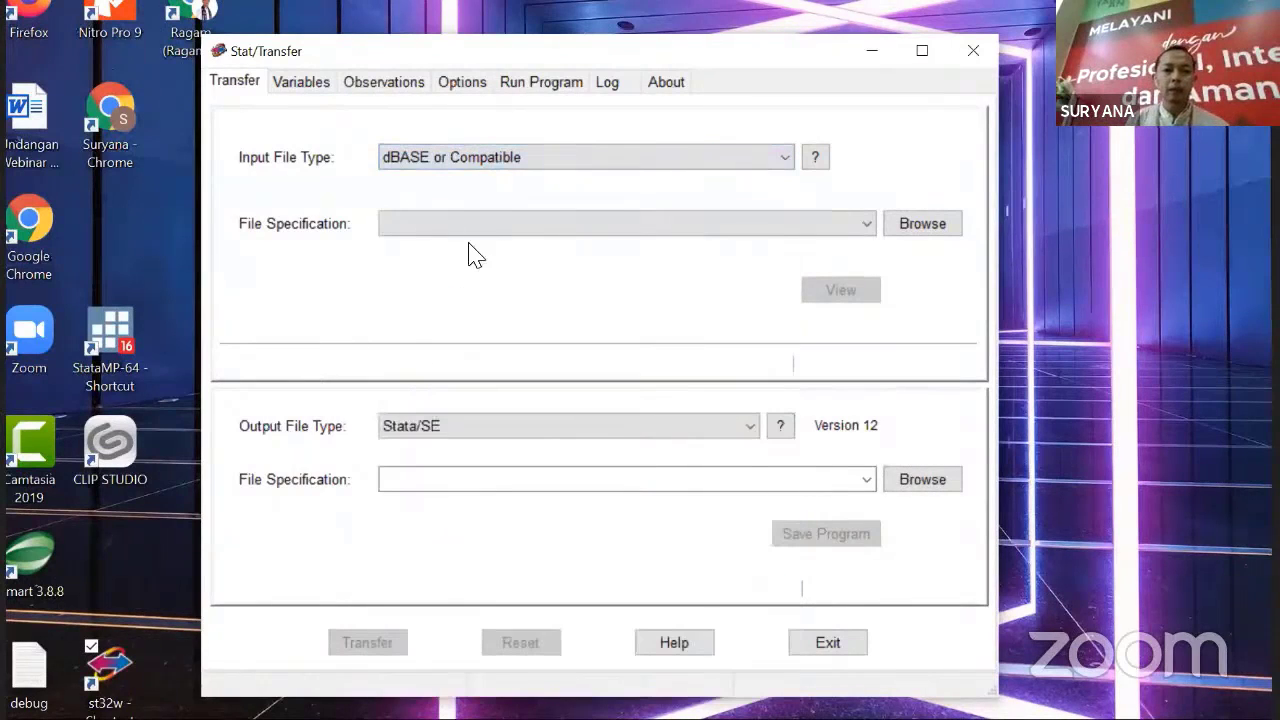
pyautogui.click(922, 224)
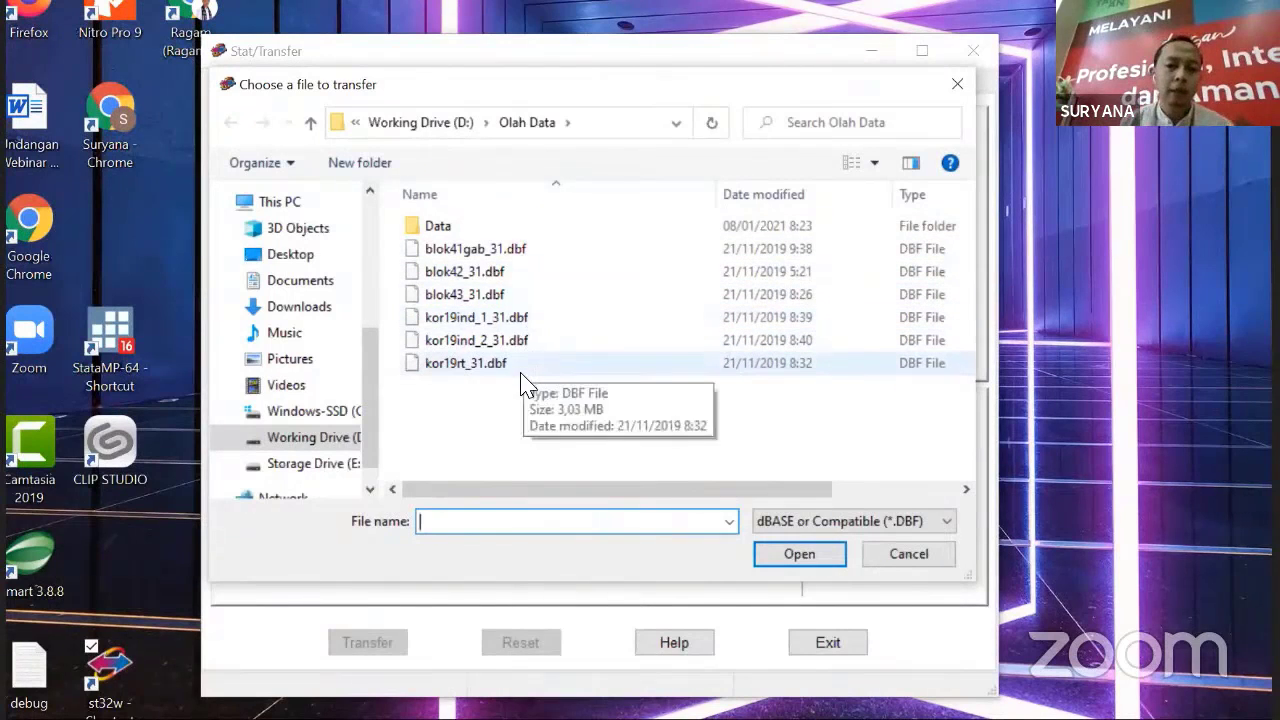
pyautogui.click(527, 319)
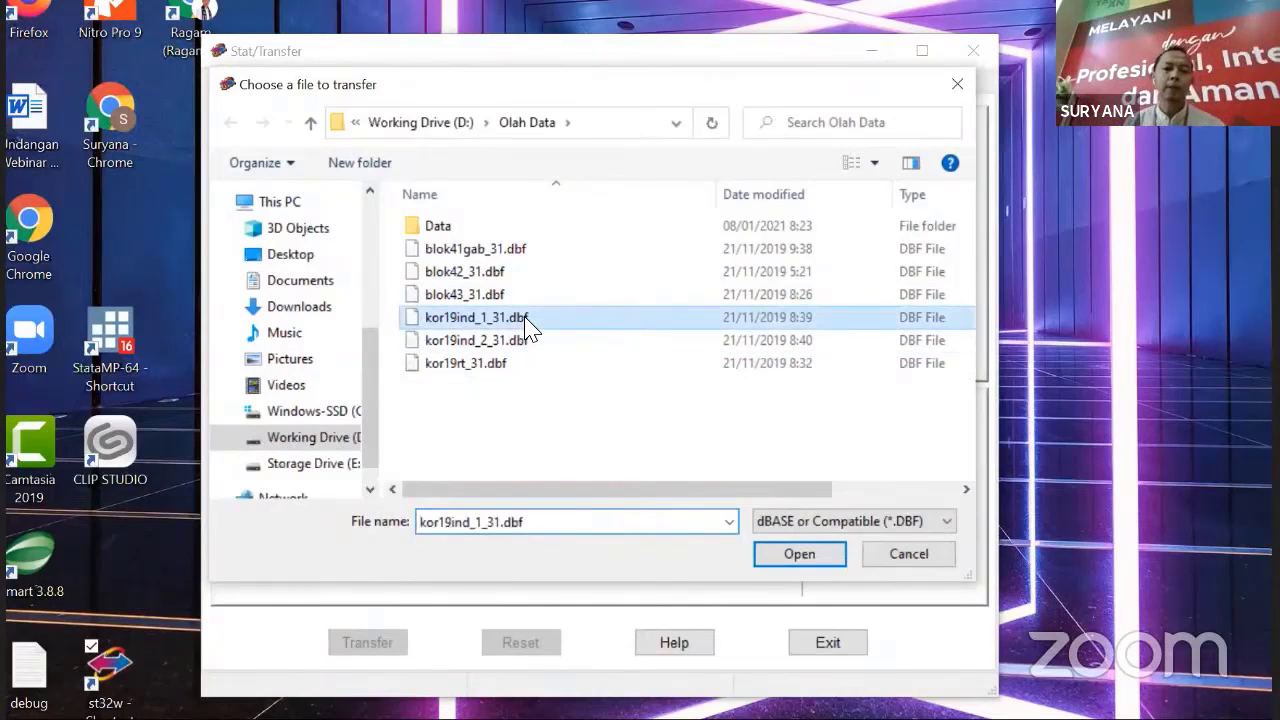
pyautogui.click(799, 556)
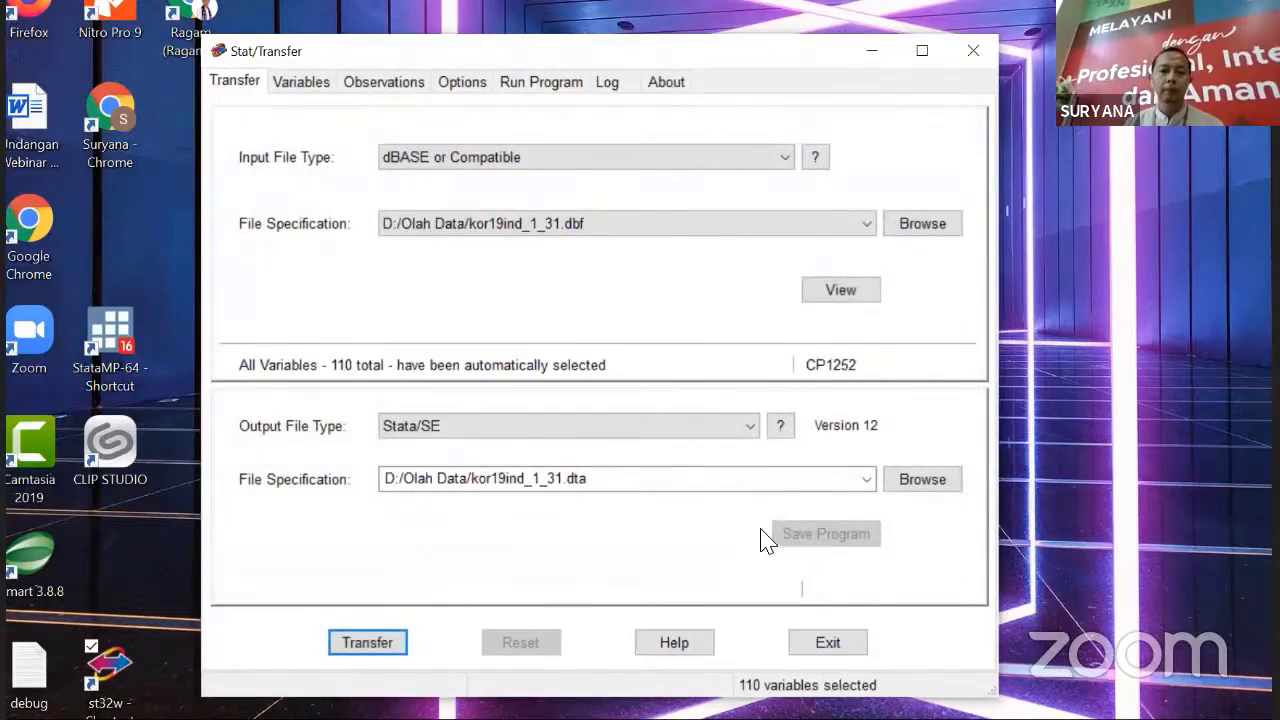
# - Choose Stata/SE as the output file type and go to the Data subfolder of Olah Data for the output file
pyautogui.click(752, 428)
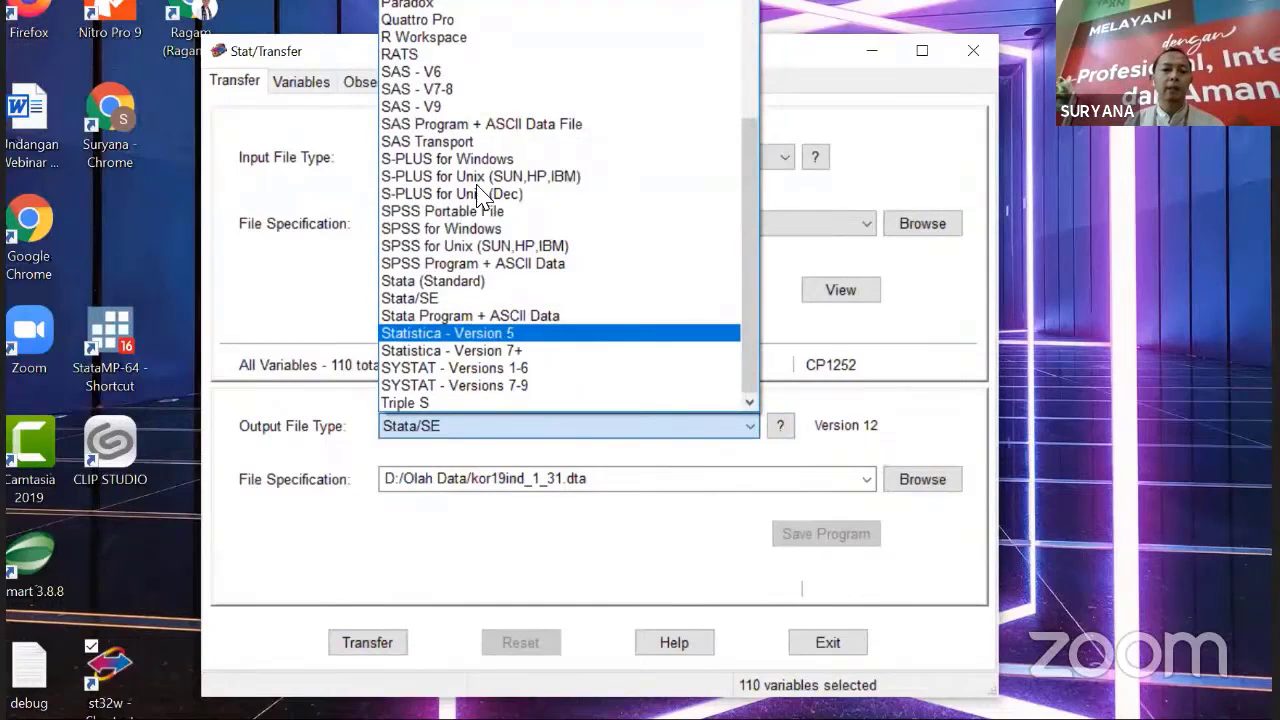
pyautogui.click(500, 299)
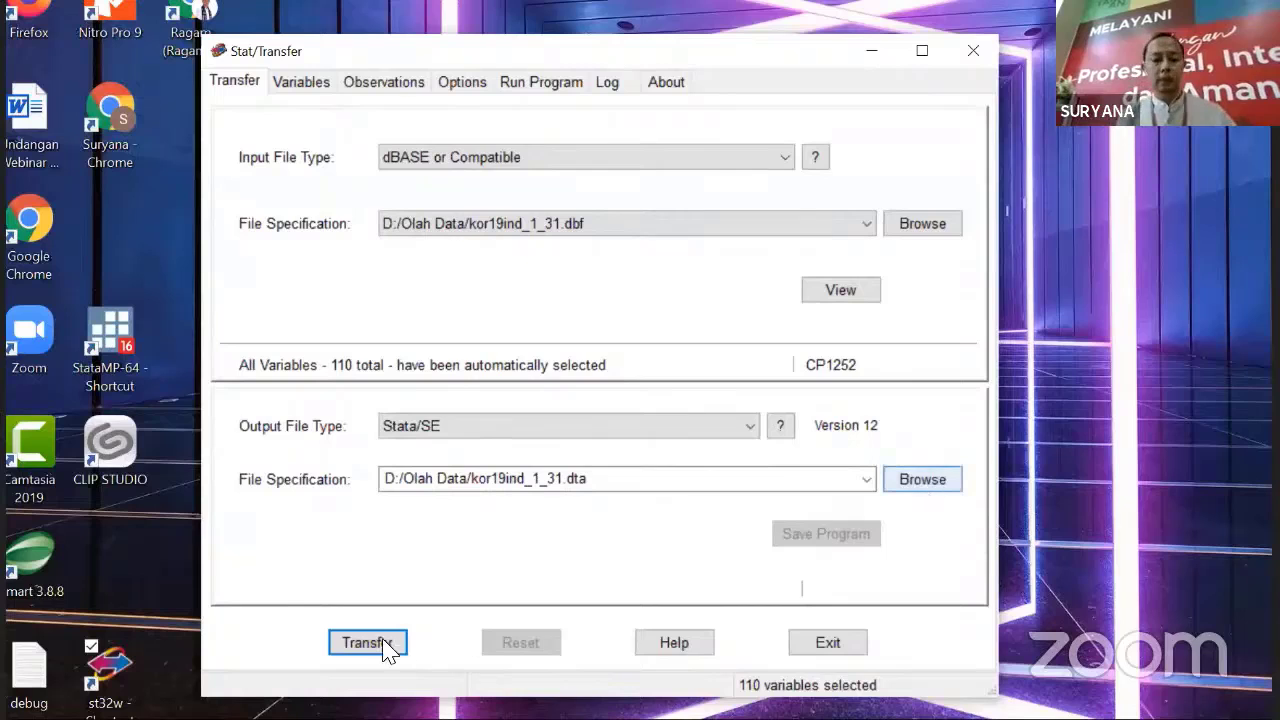
pyautogui.click(930, 480)
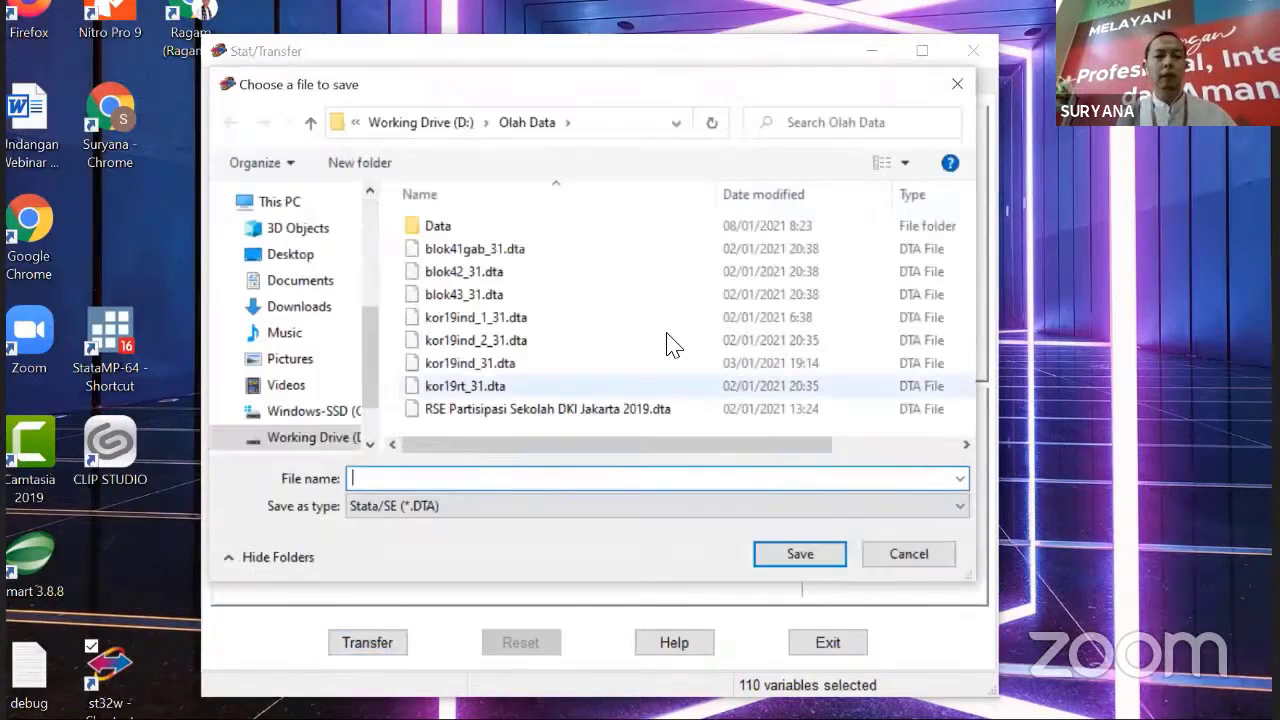
pyautogui.doubleClick(508, 230)
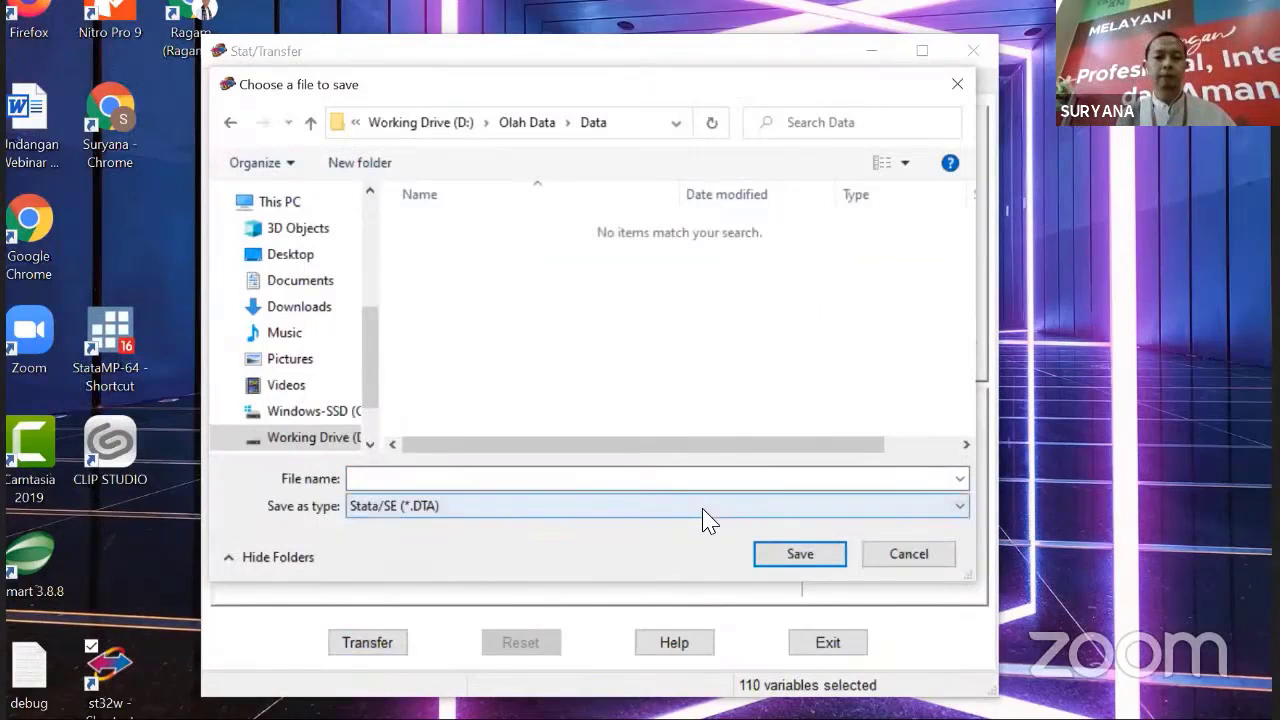
# - Name the output file kor_19nd-1.dta and save this output specification in the Data folder
pyautogui.click(665, 479)
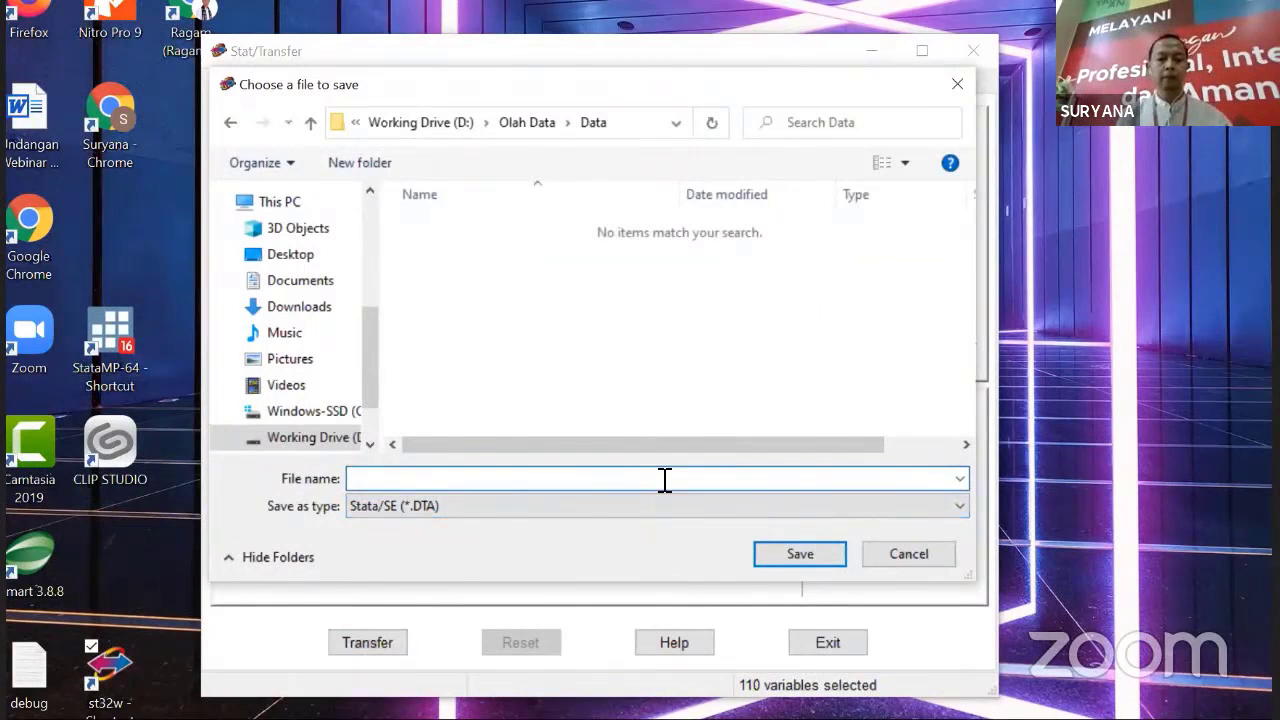
pyautogui.write('kor')
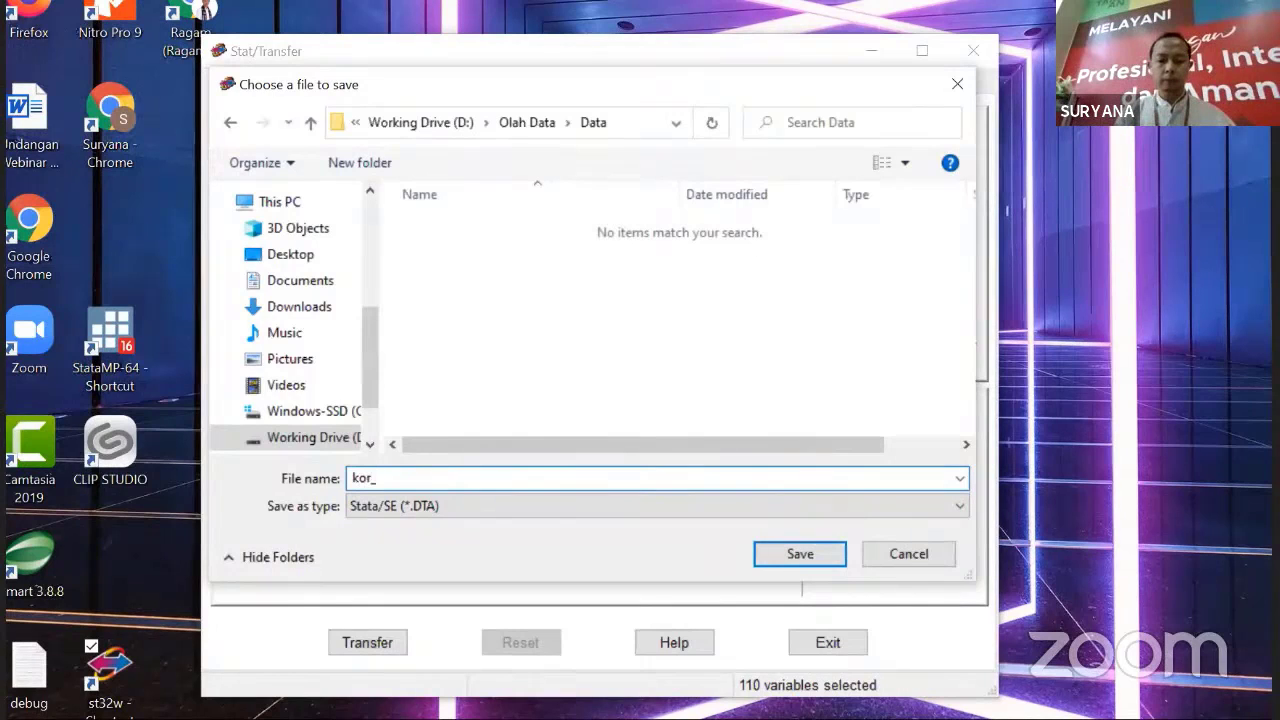
pyautogui.write('_8n')
pyautogui.press('BackSpace')
pyautogui.press('BackSpace')
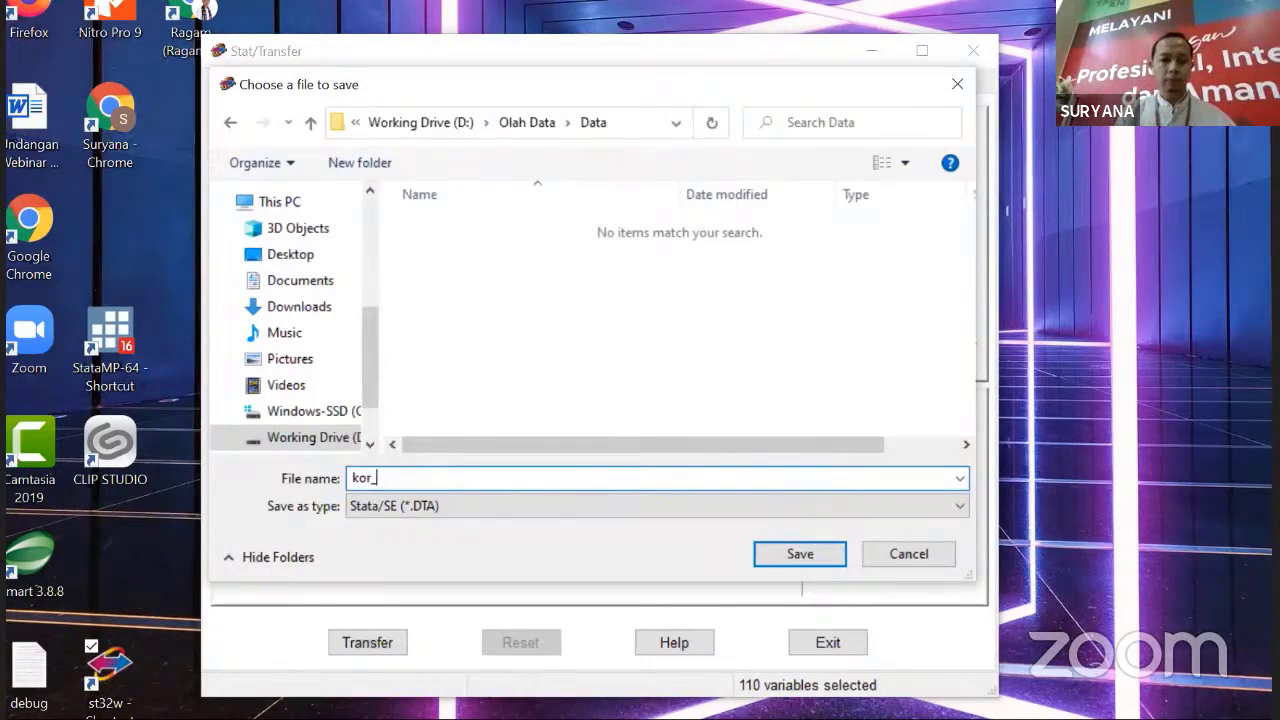
pyautogui.write('9nd')
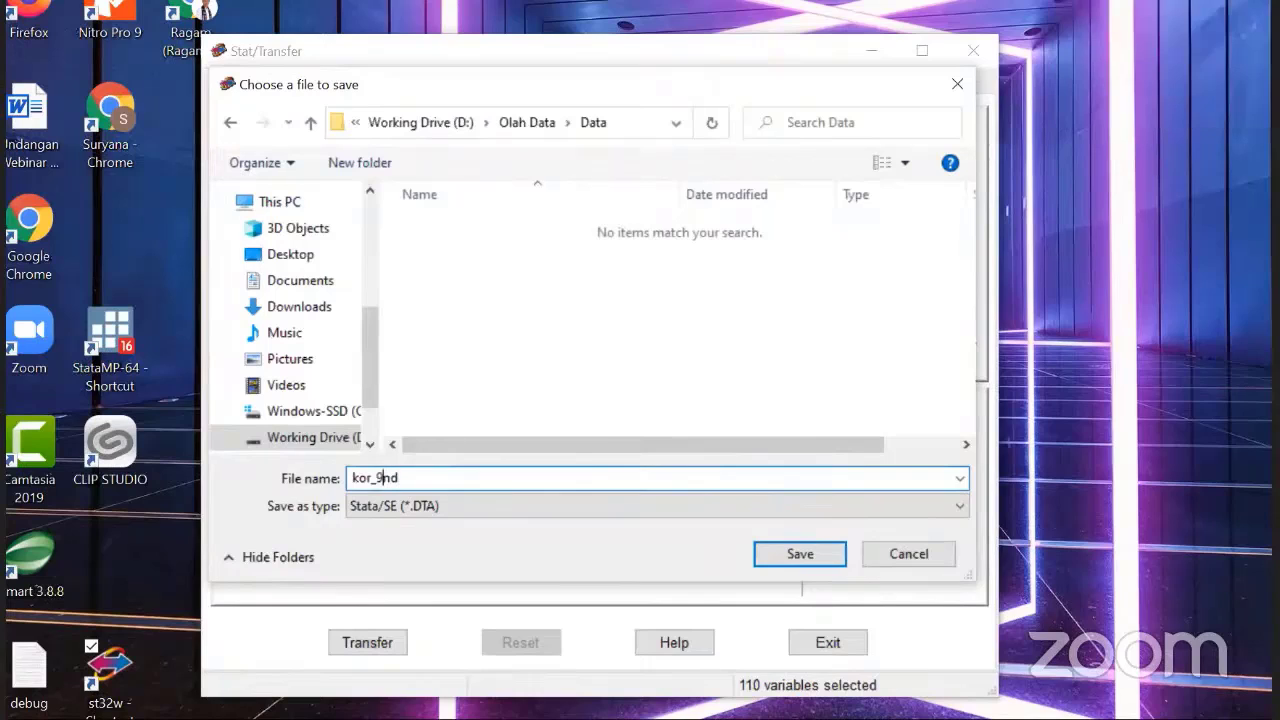
pyautogui.write('1')
pyautogui.press('Right')
pyautogui.write('-1')
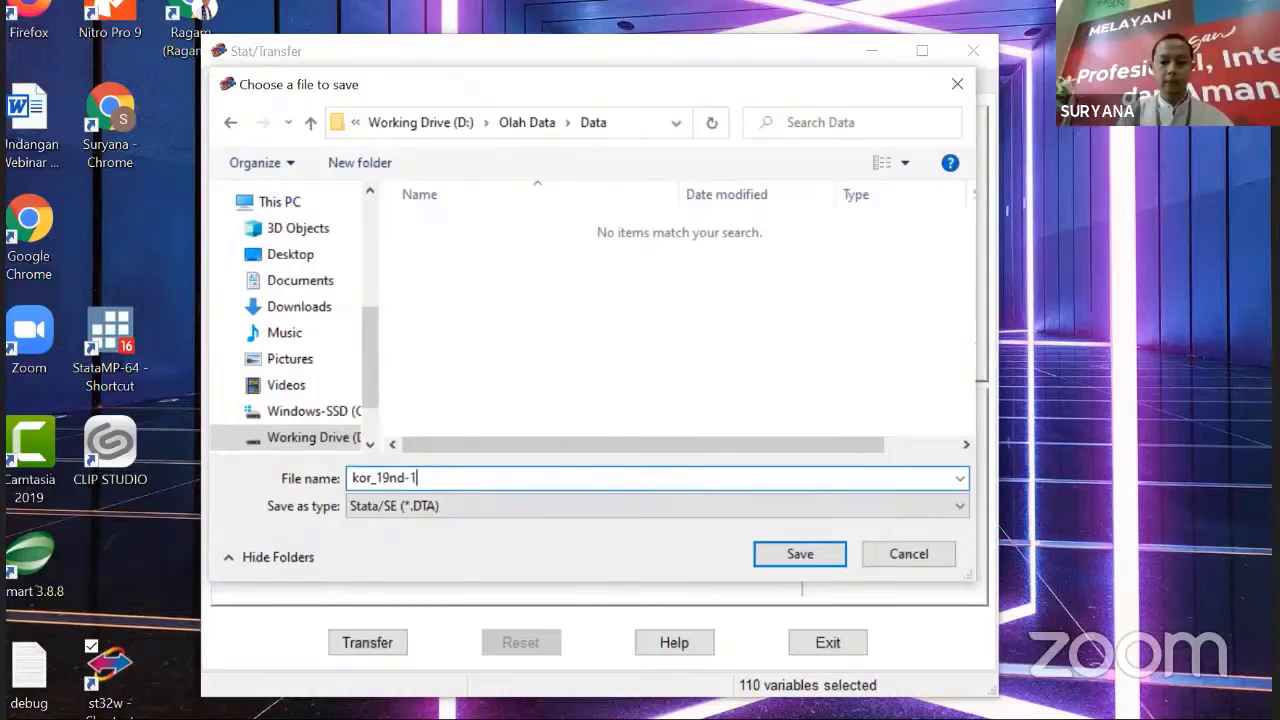
pyautogui.write('.dta')
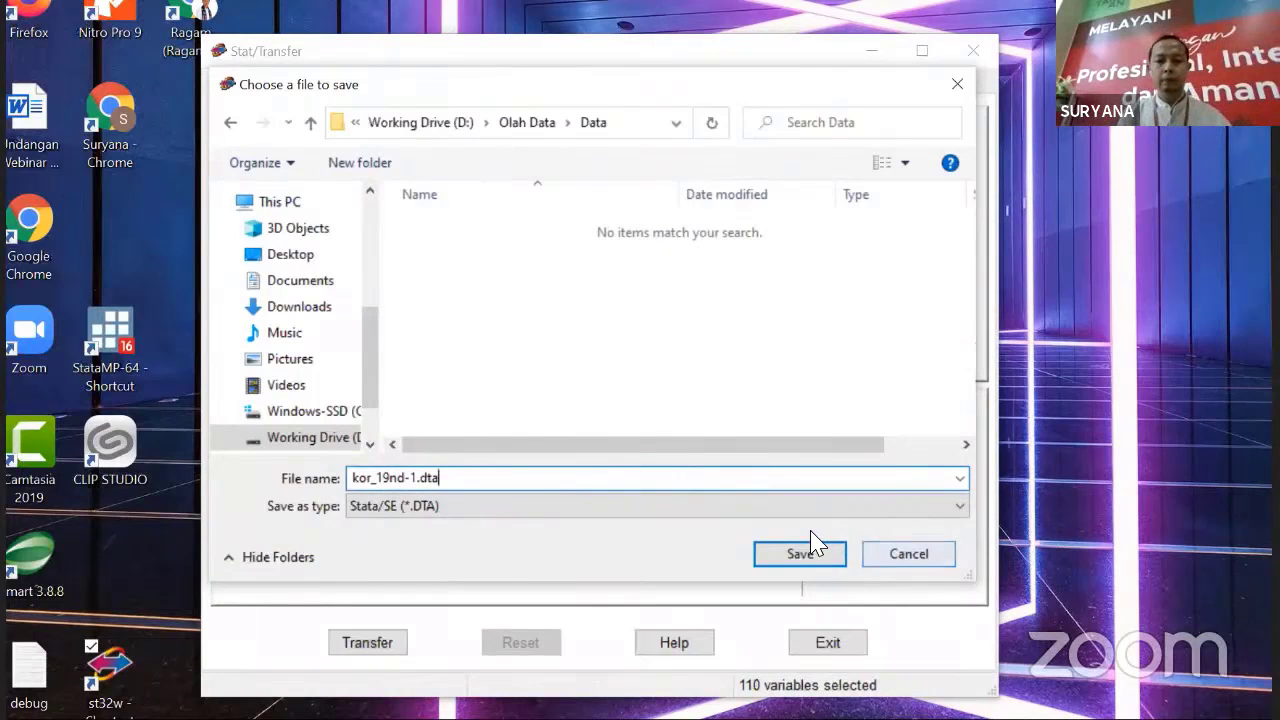
pyautogui.click(800, 554)
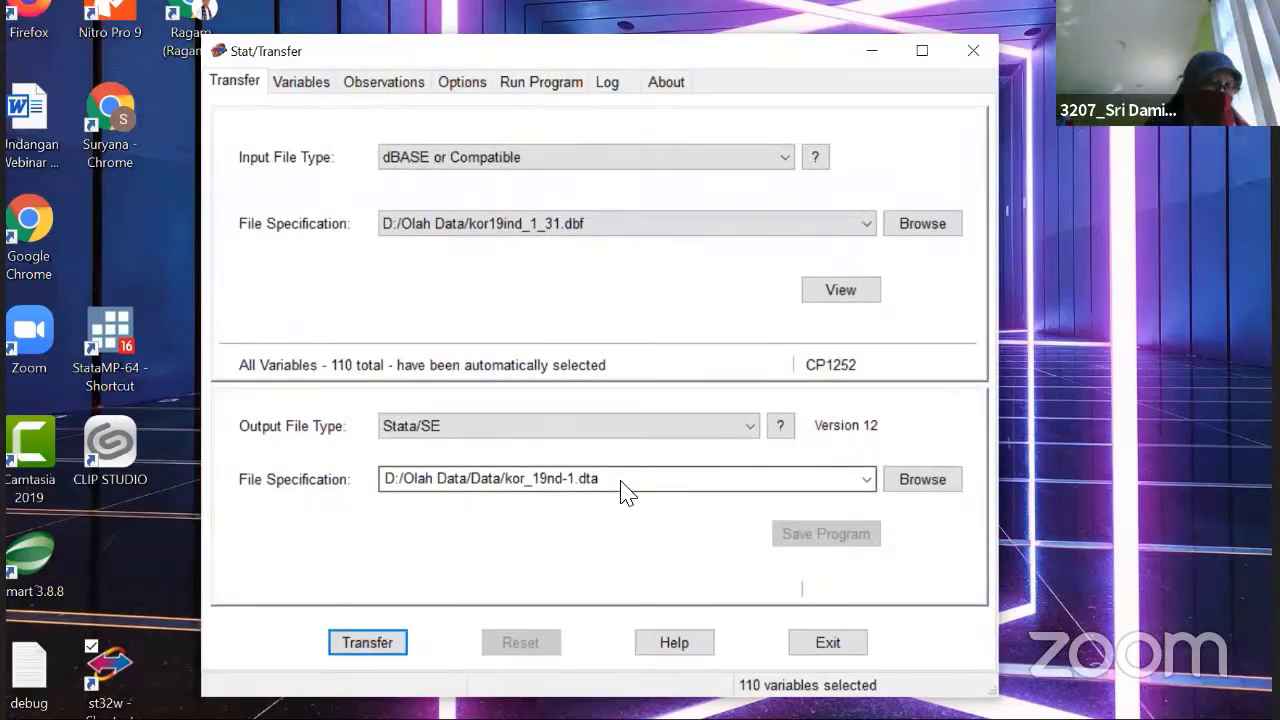
# - Run the transfer, exit the converter, and view the converted file in the Data folder of Olah Data in File Explorer
pyautogui.click(367, 642)
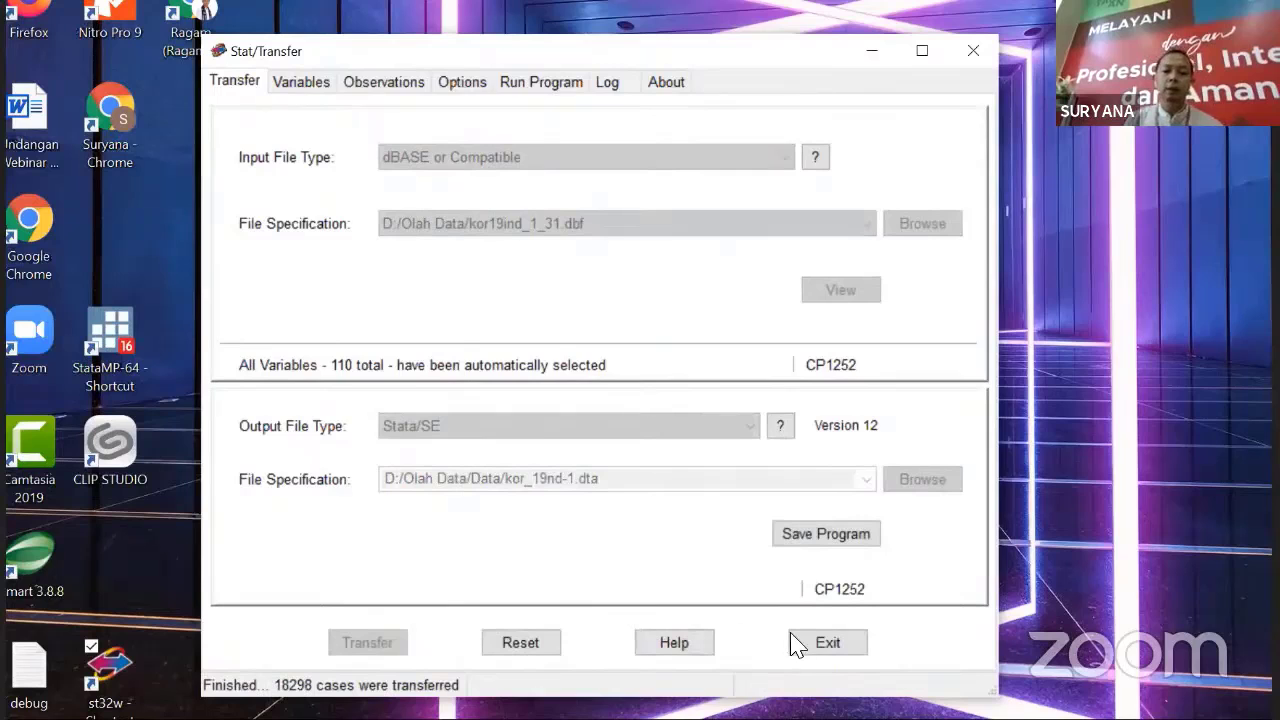
pyautogui.click(824, 643)
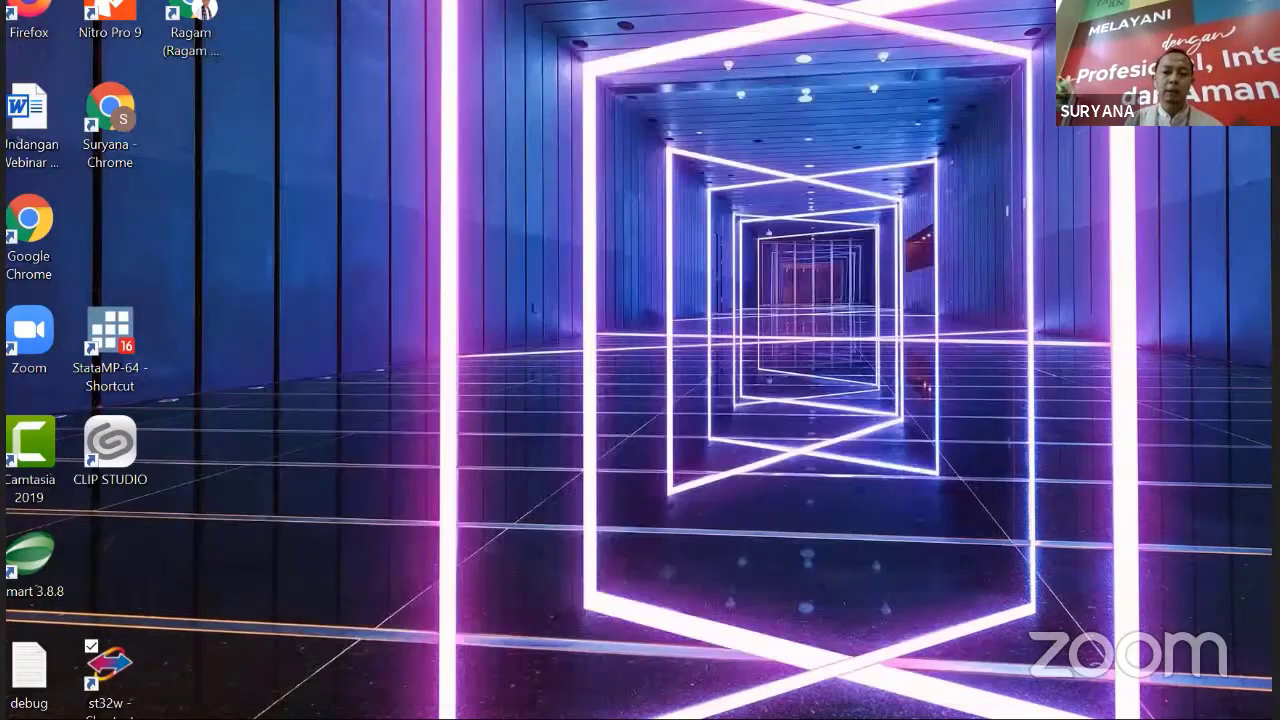
pyautogui.click(700, 716)
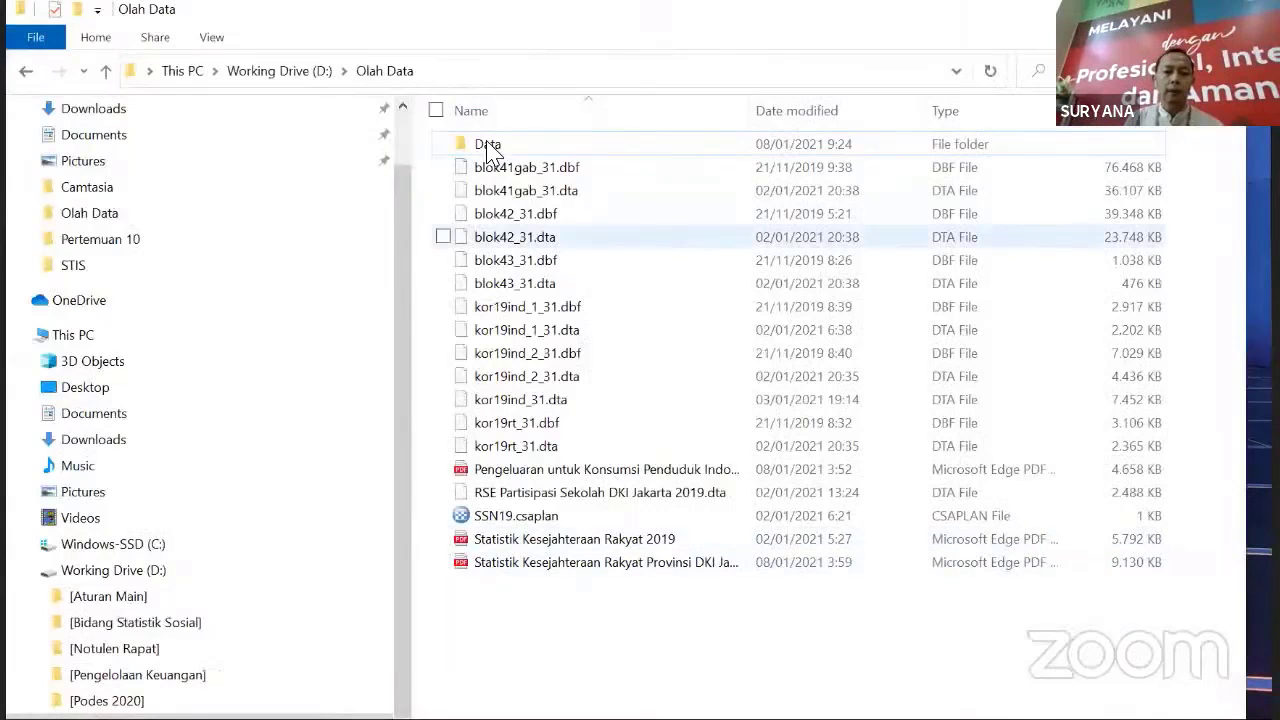
pyautogui.doubleClick(488, 148)
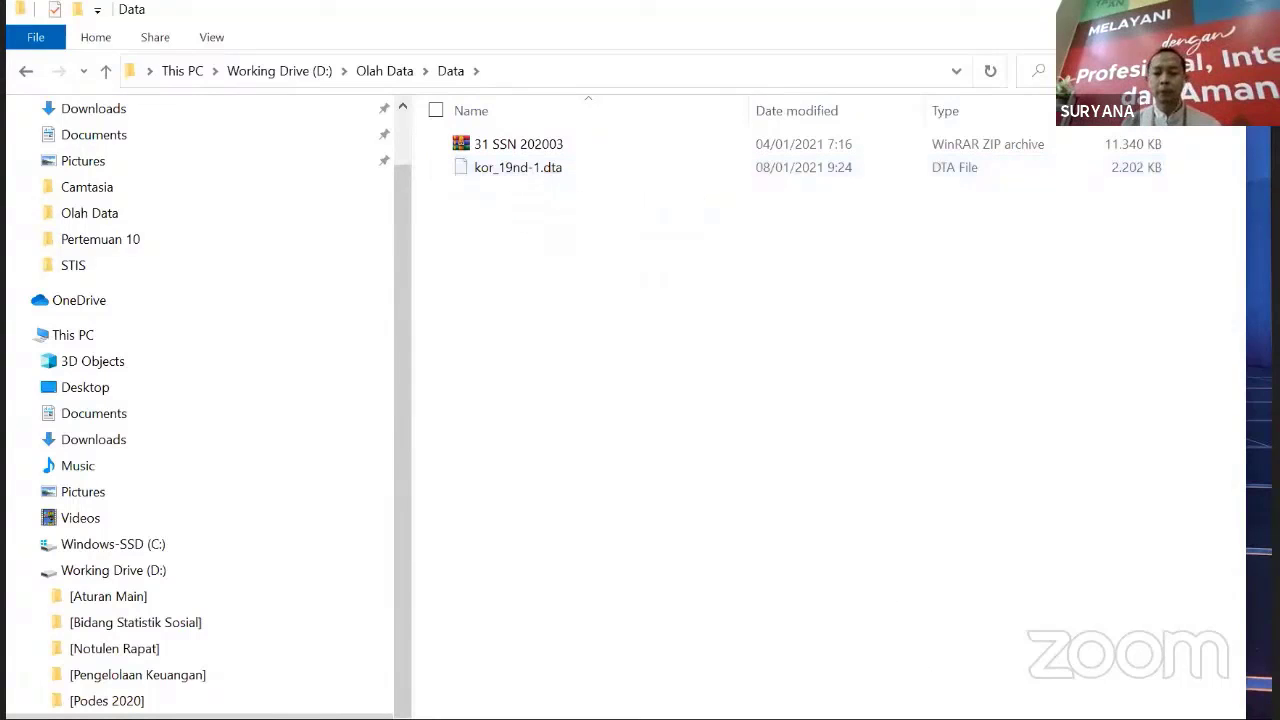
# - Switch to the running Stata session, close it without saving the changed data, and return to the desktop
pyautogui.click(1027, 718)
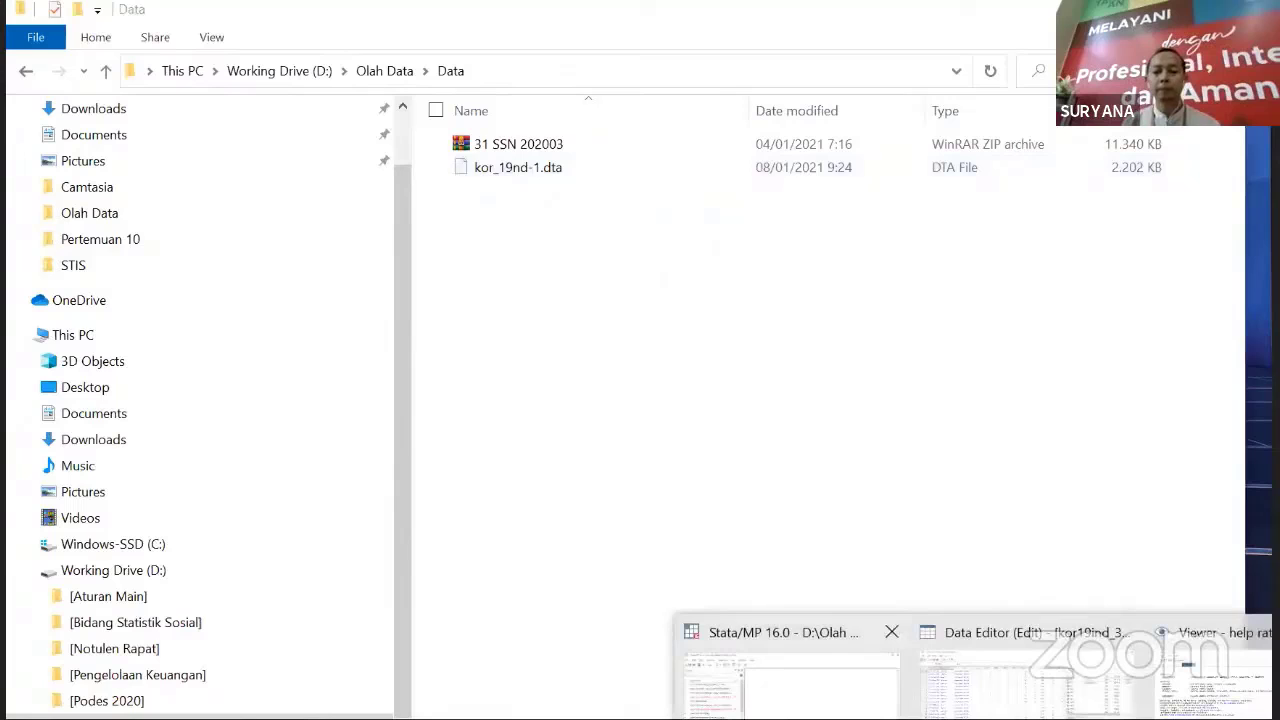
pyautogui.click(790, 675)
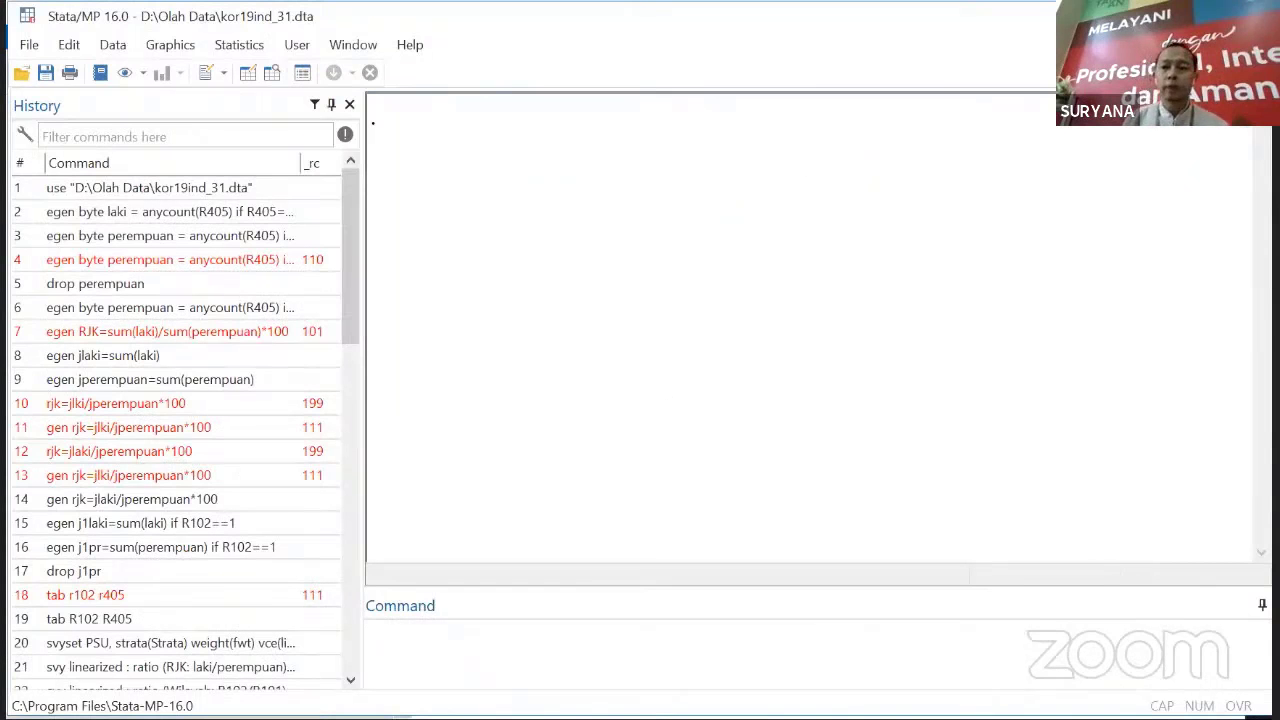
pyautogui.click(1250, 16)
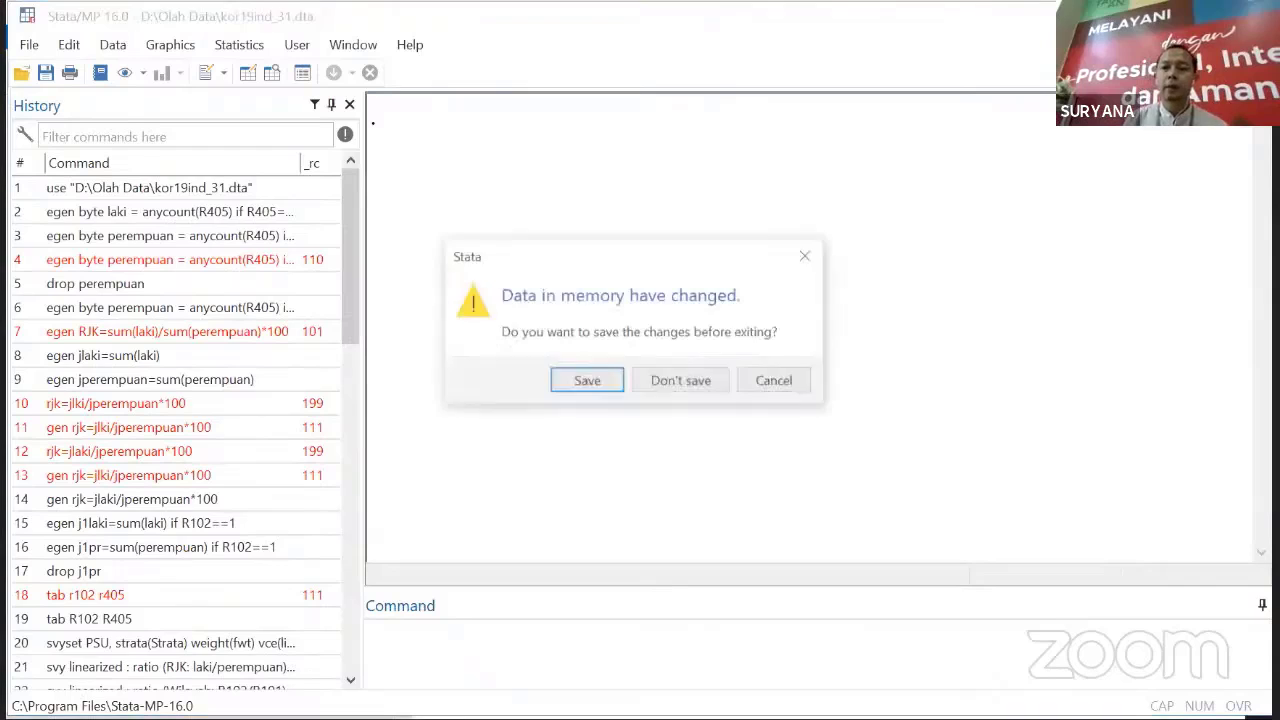
pyautogui.click(687, 385)
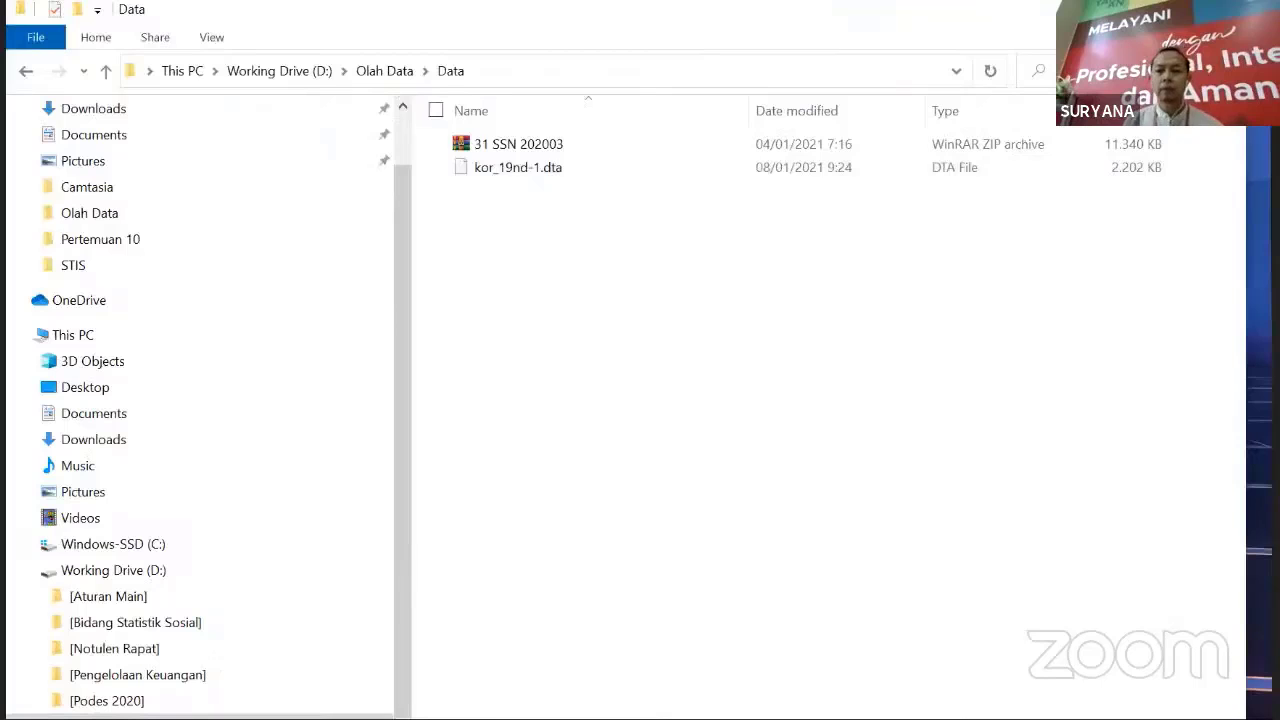
pyautogui.click(1113, 10)
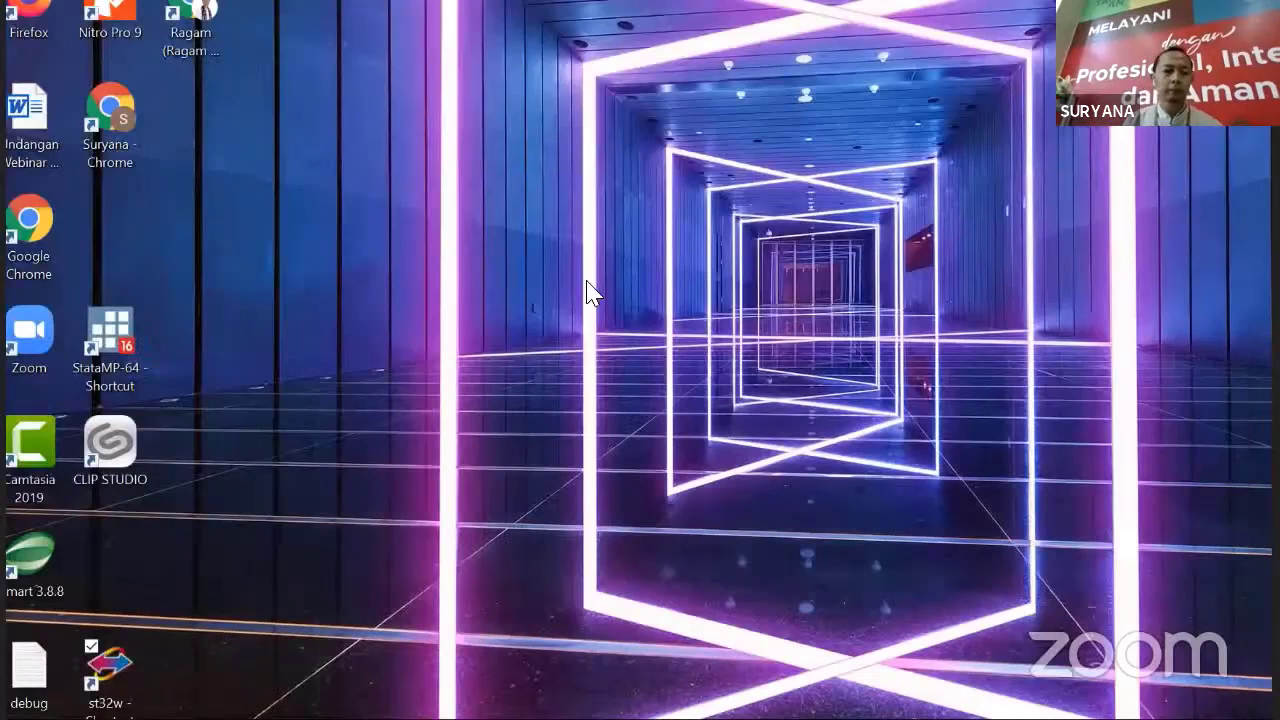
# - Start a fresh Stata session from the StataMP-64 desktop shortcut
pyautogui.click(118, 338)
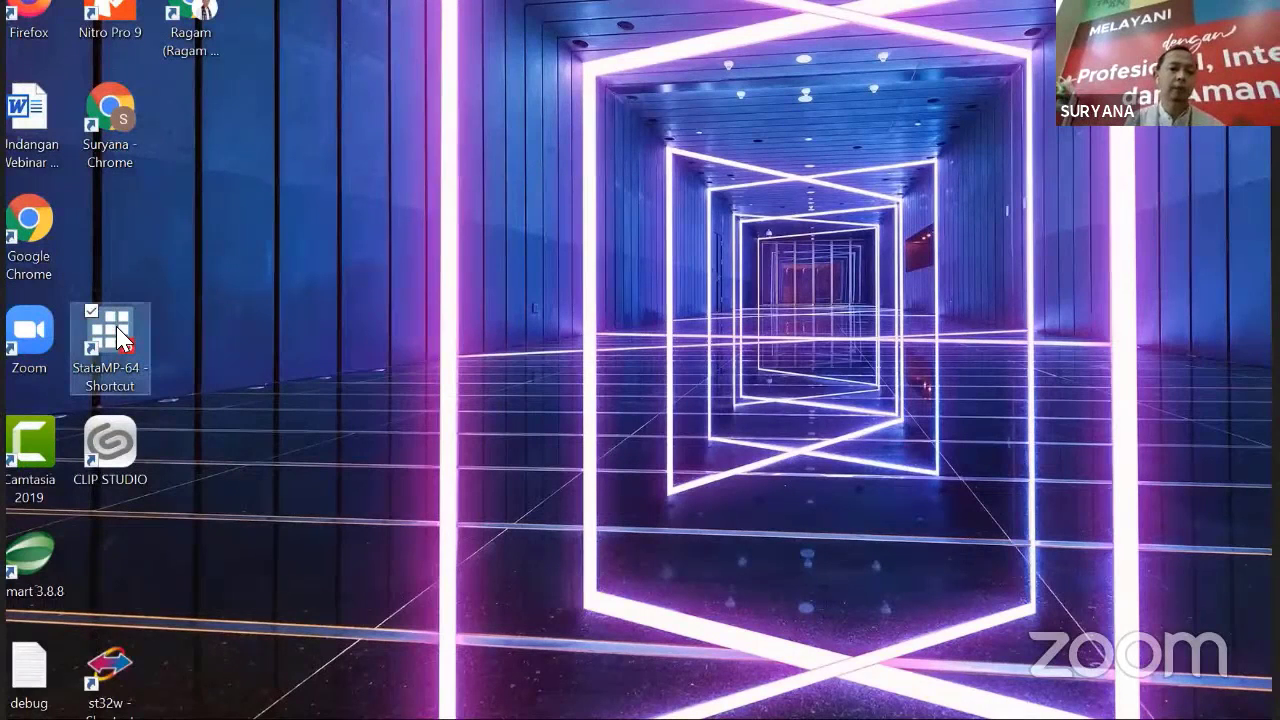
pyautogui.rightClick(118, 338)
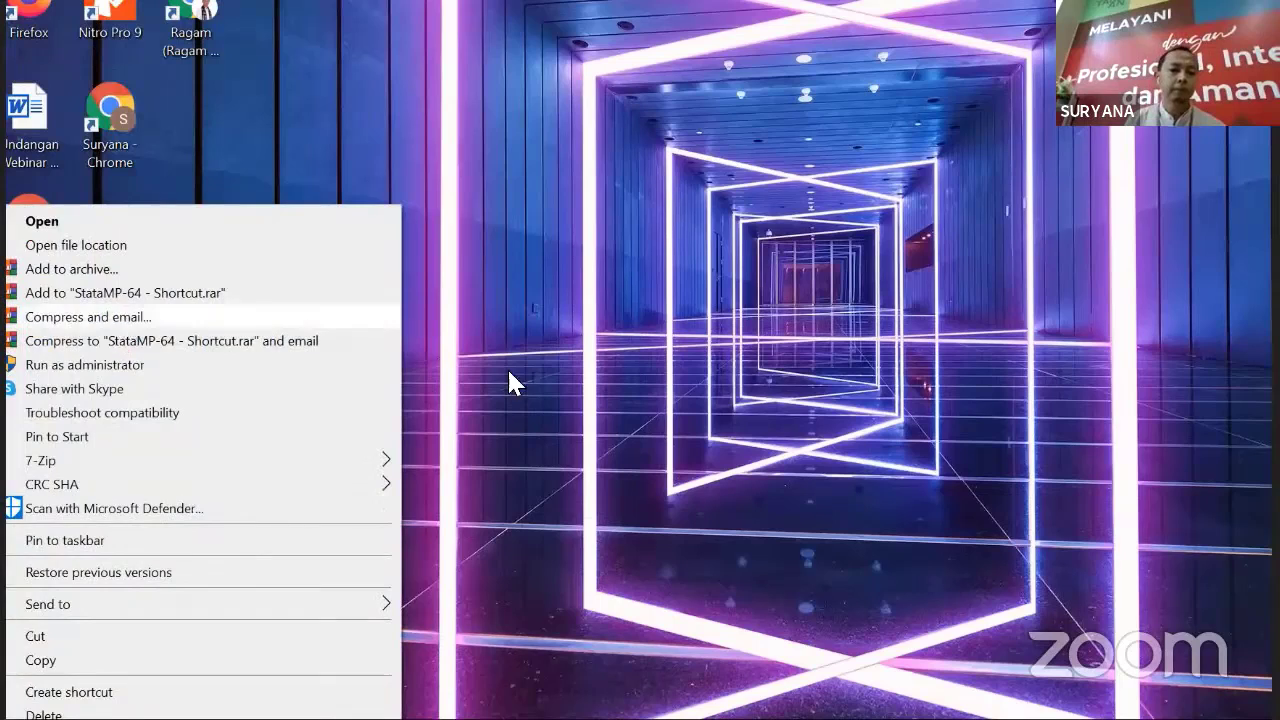
pyautogui.press('Escape')
pyautogui.click(341, 391)
pyautogui.doubleClick(131, 333)
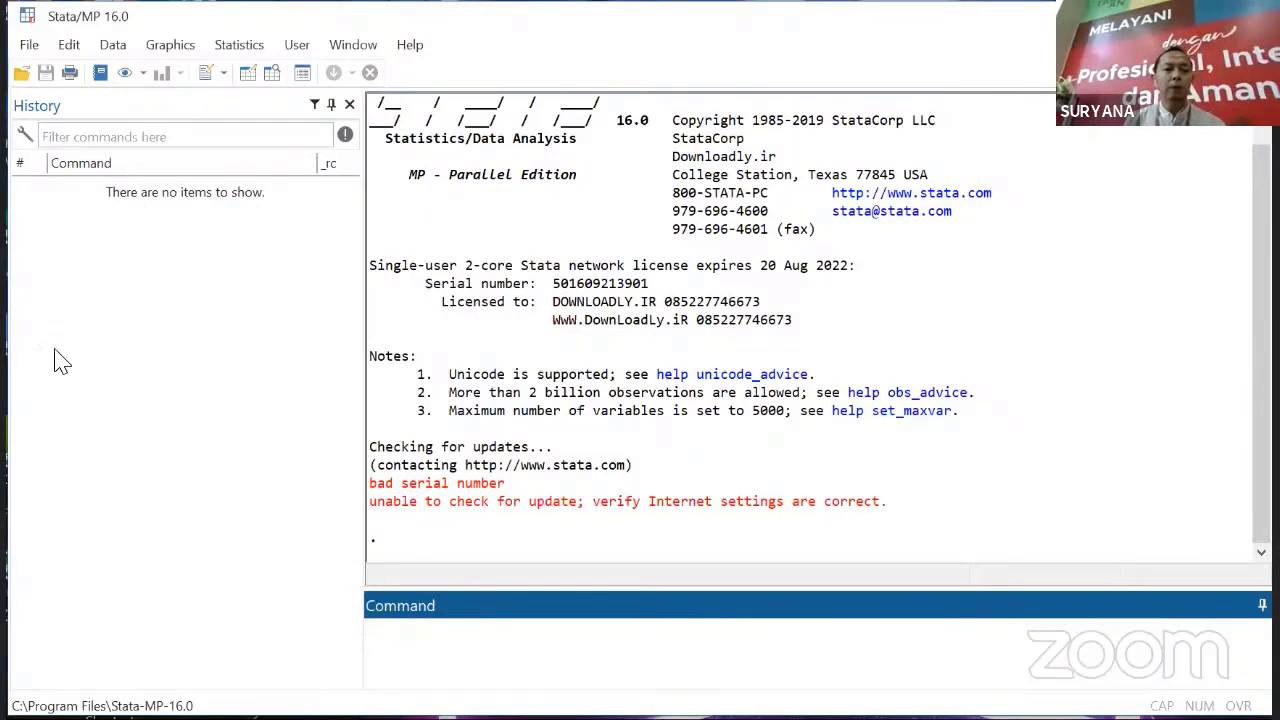
# - Open the dataset kor19ind_1_31.dta from the Olah Data folder on the Working Drive
pyautogui.click(415, 638)
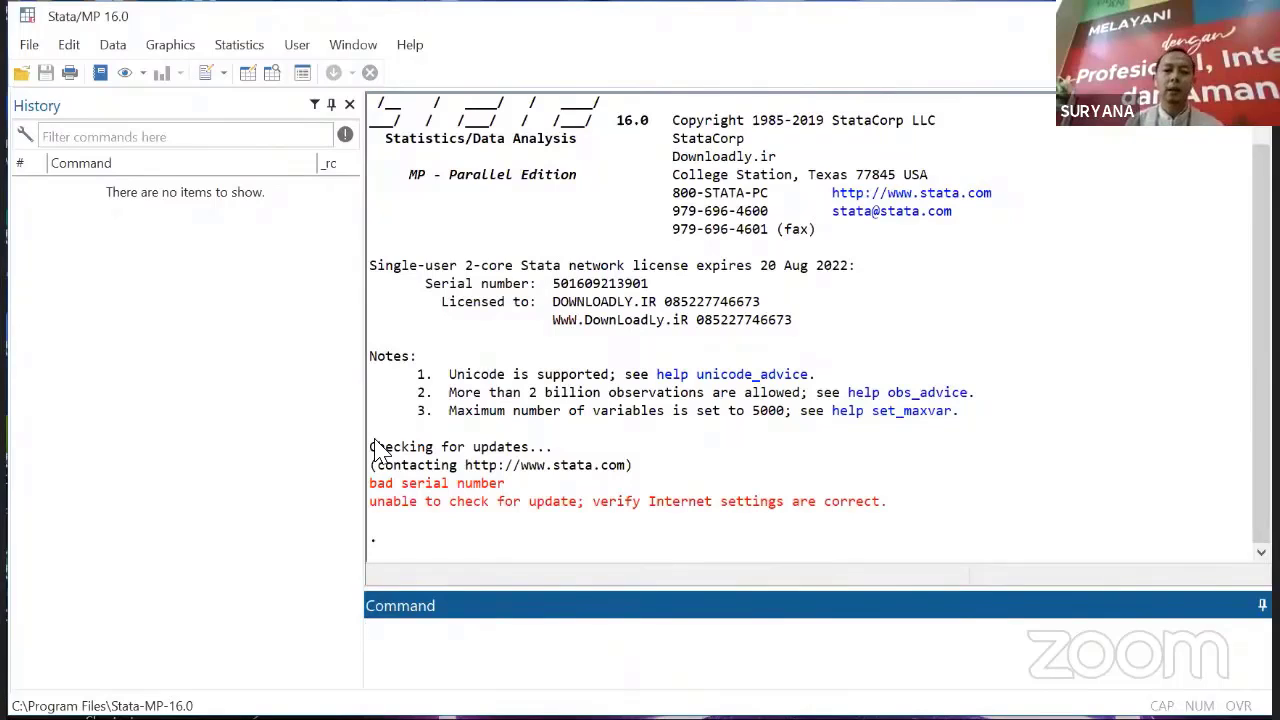
pyautogui.click(30, 46)
pyautogui.click(57, 78)
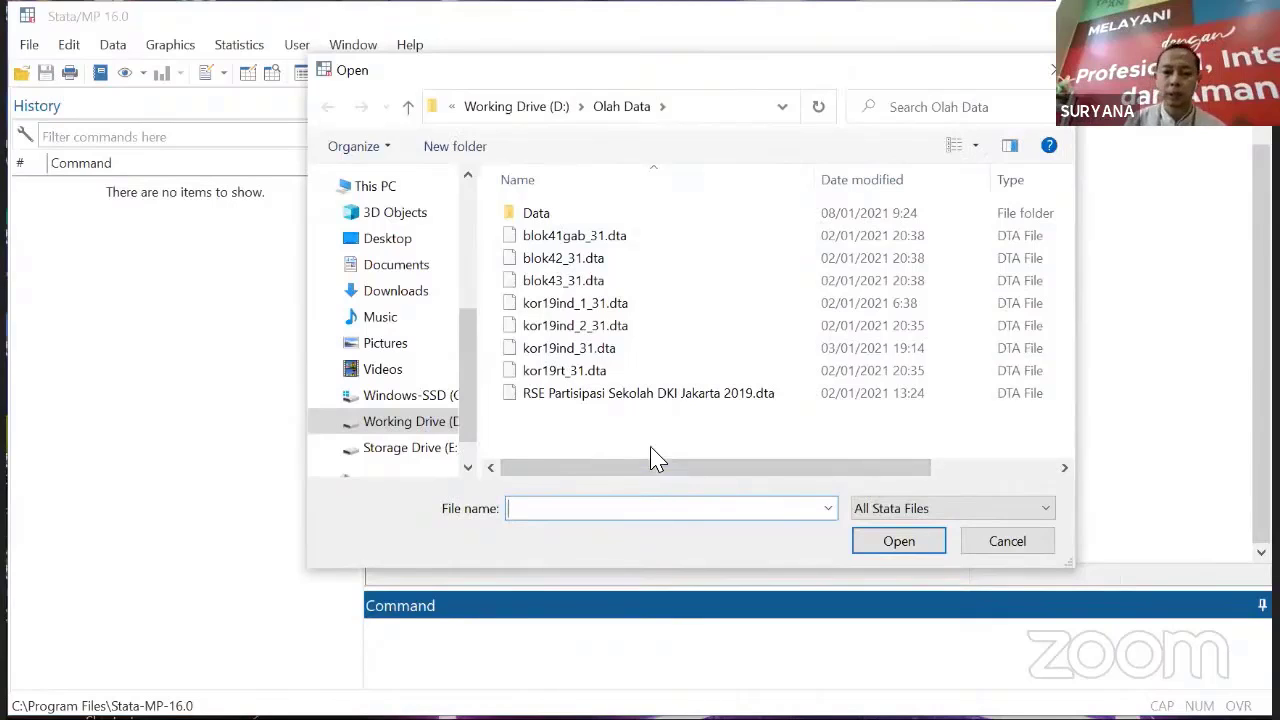
pyautogui.click(636, 304)
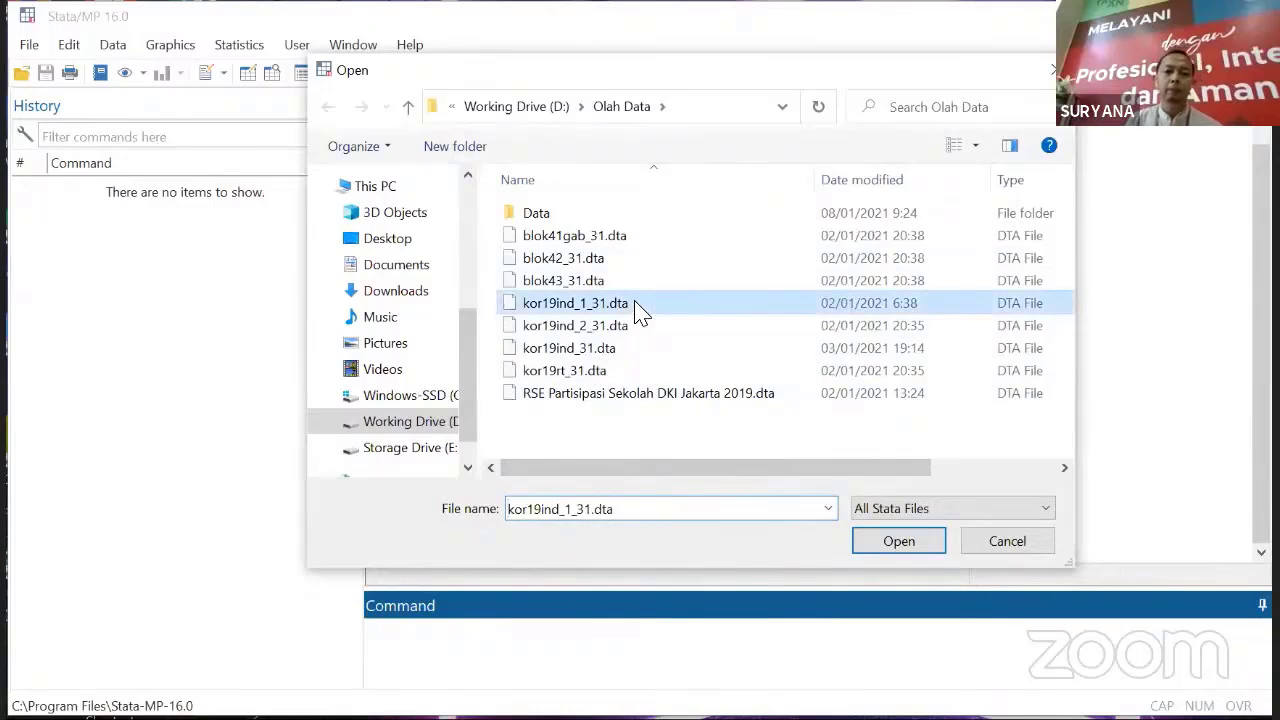
pyautogui.click(903, 545)
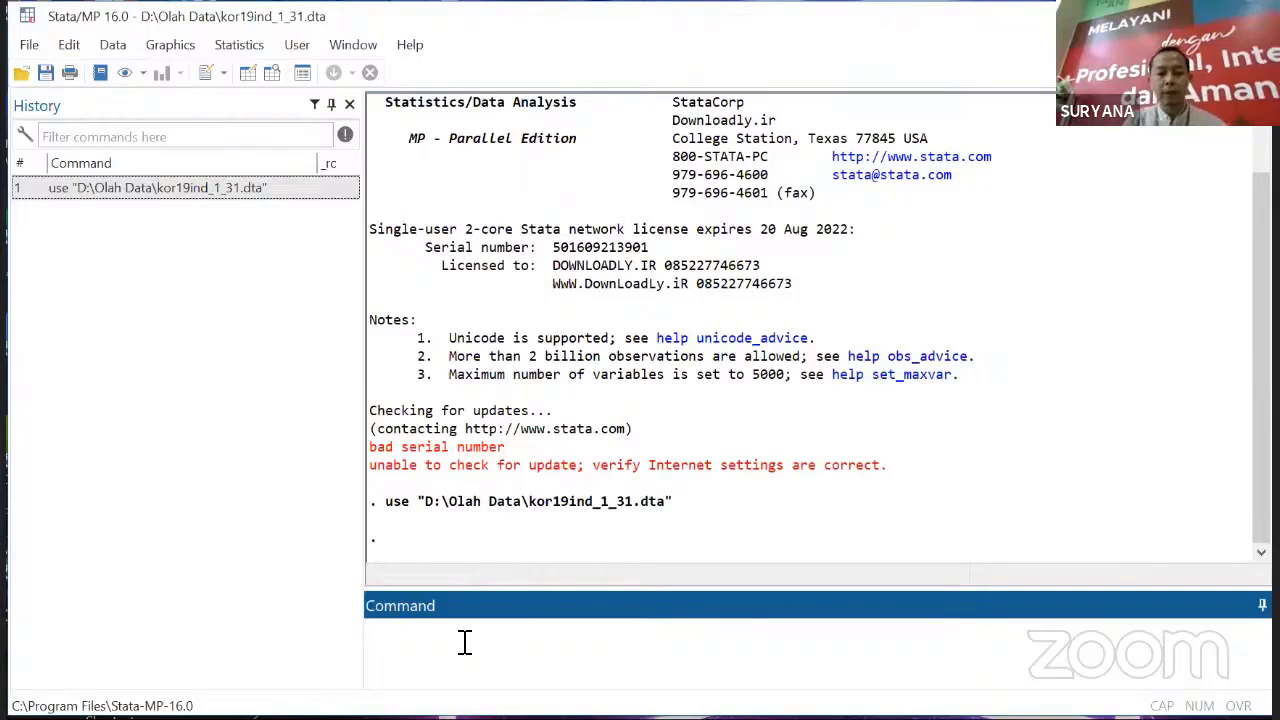
# - Compose a use command containing the quoted path D:\Olah Data\kor19ind_1_31.dta, copied from the results output
pyautogui.write('use')
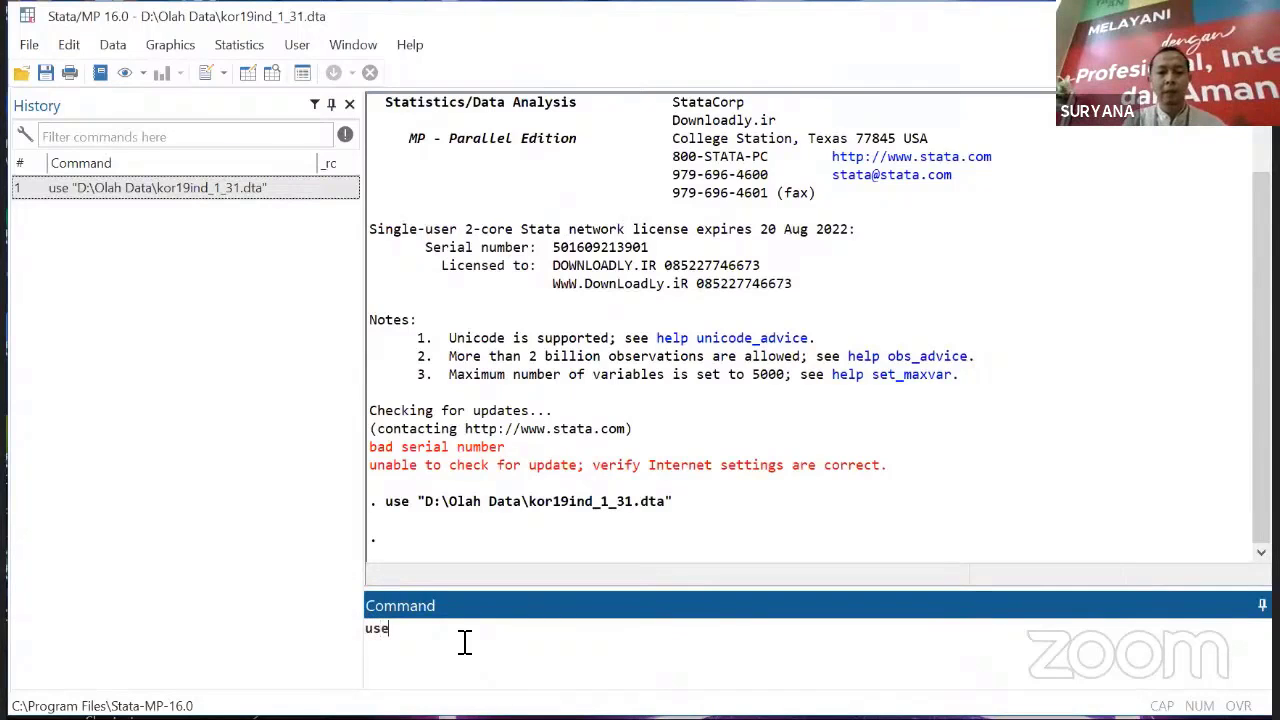
pyautogui.write(' ""')
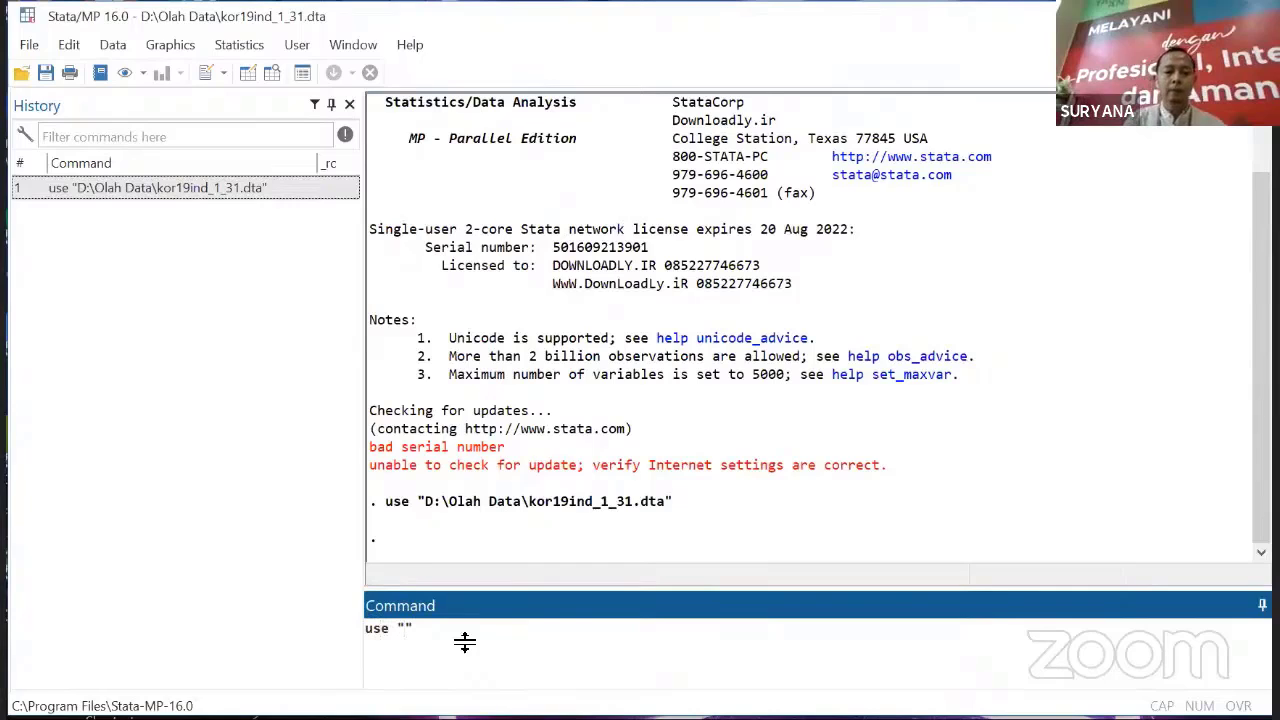
pyautogui.click(430, 505)
pyautogui.moveTo(427, 507); pyautogui.dragTo(668, 515)
pyautogui.hotkey('ctrl', 'c')
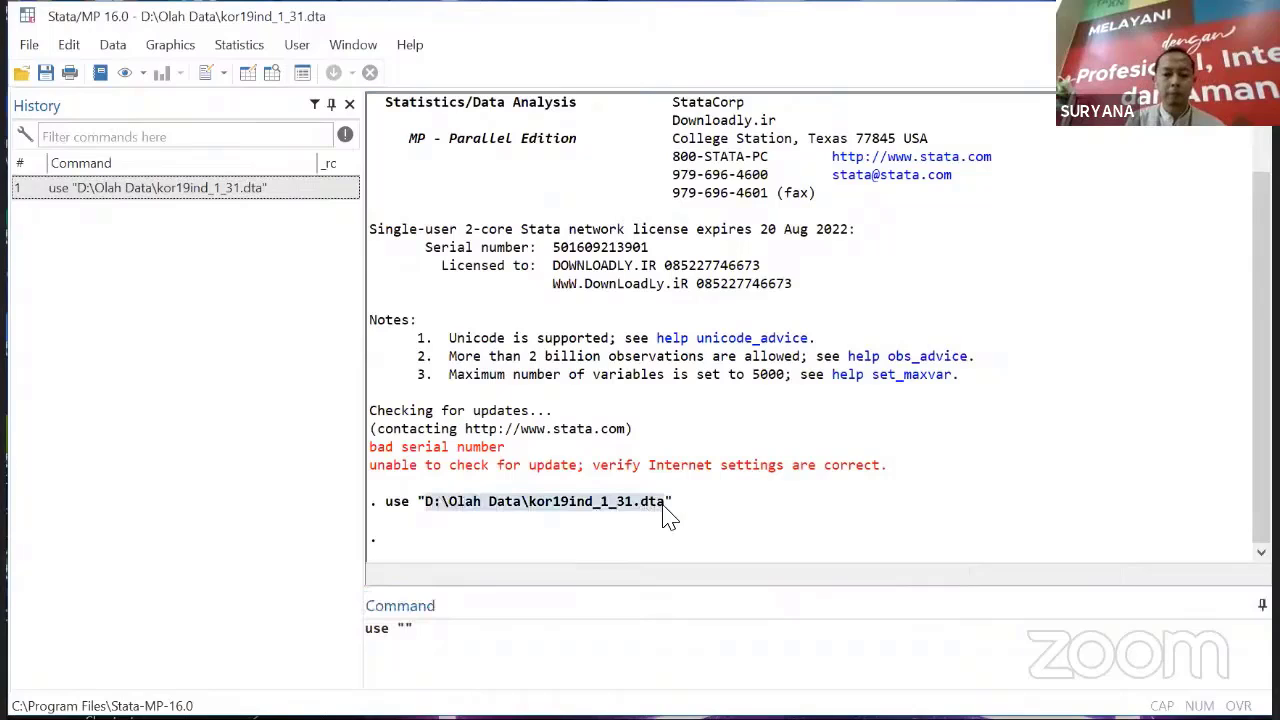
pyautogui.click(409, 628)
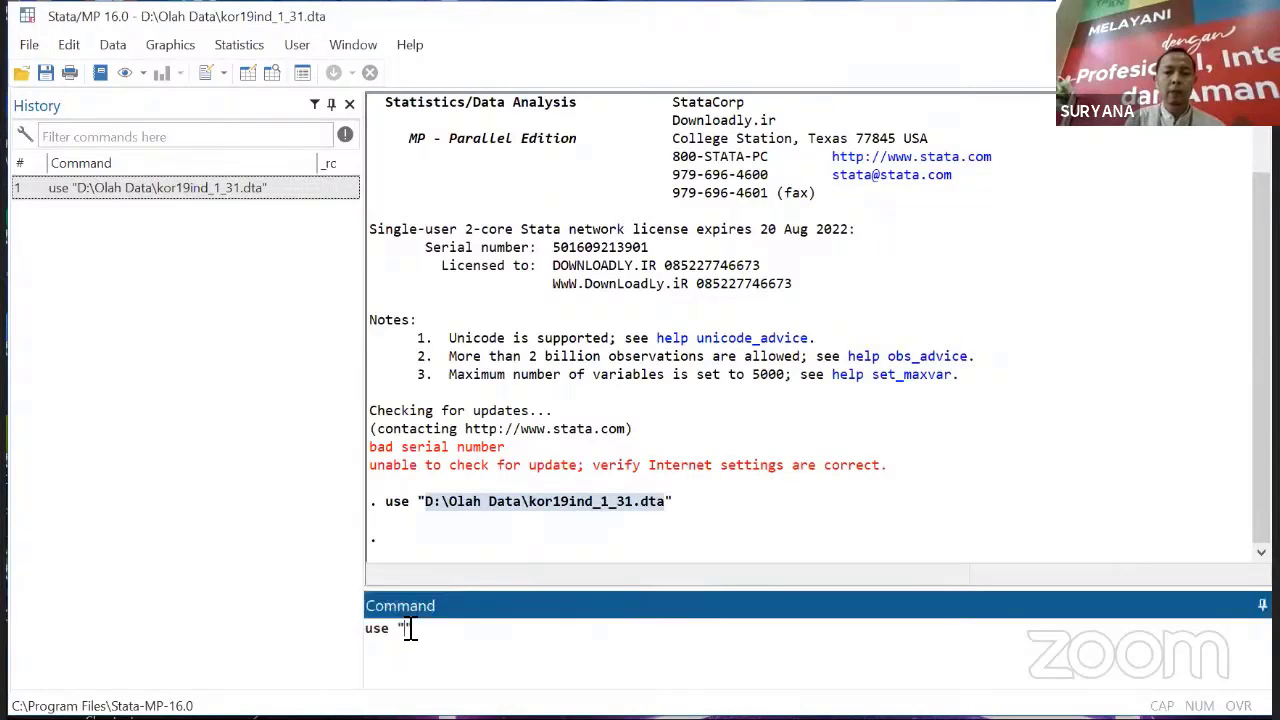
pyautogui.hotkey('ctrl', 'v')
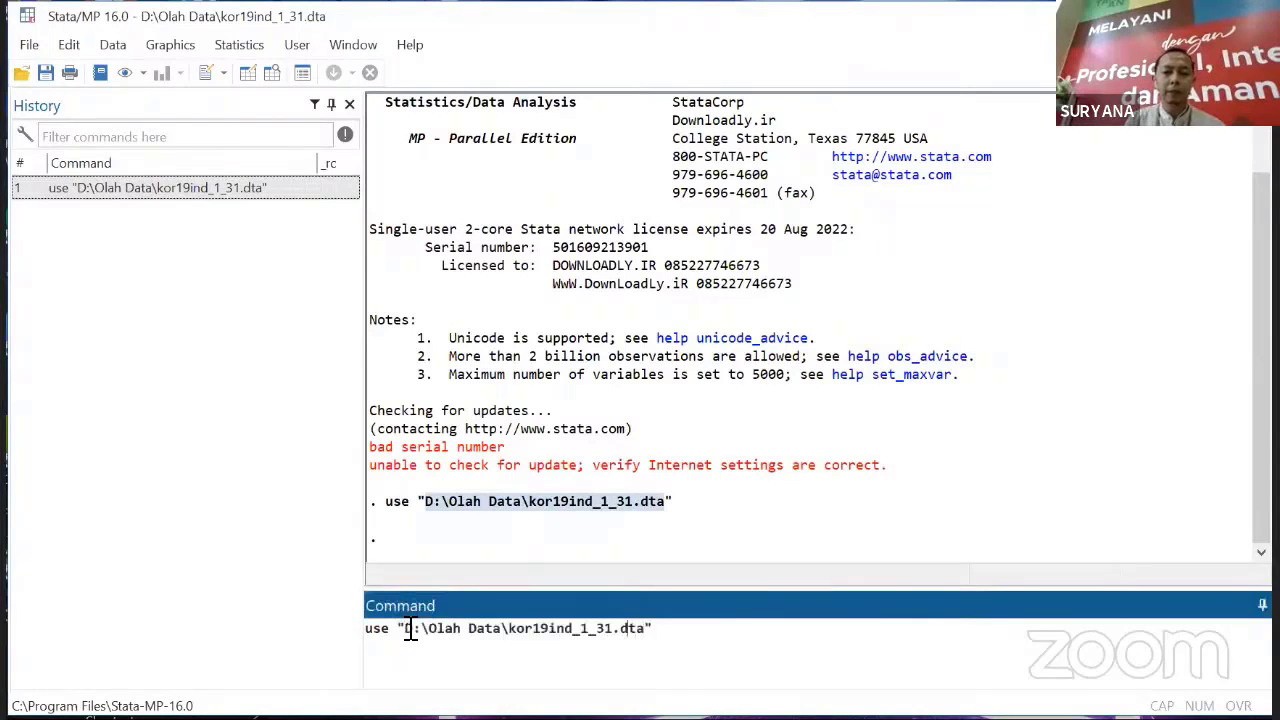
# - Change the file name in the use command to kor19ind_2_31.dta and run it
pyautogui.press('Left')
pyautogui.press('Left')
pyautogui.hotkey('shift', 'Left')
pyautogui.write('2')
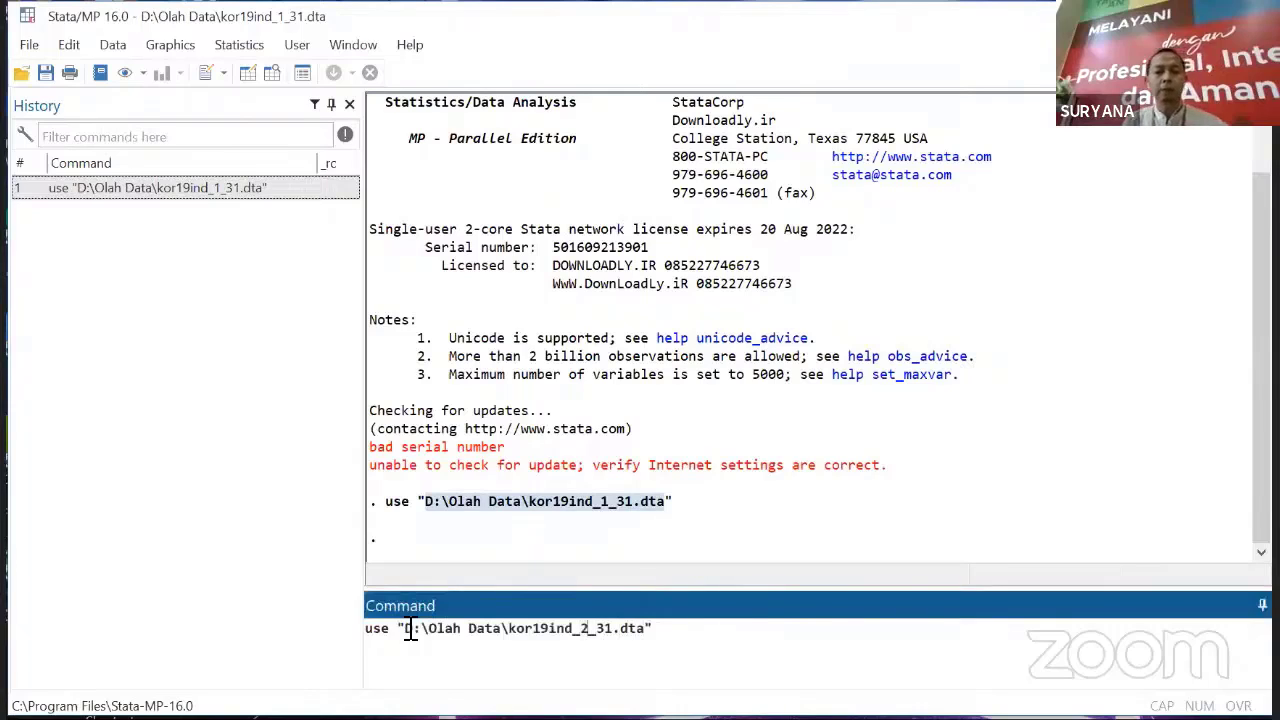
pyautogui.press('Right')
pyautogui.press('Right')
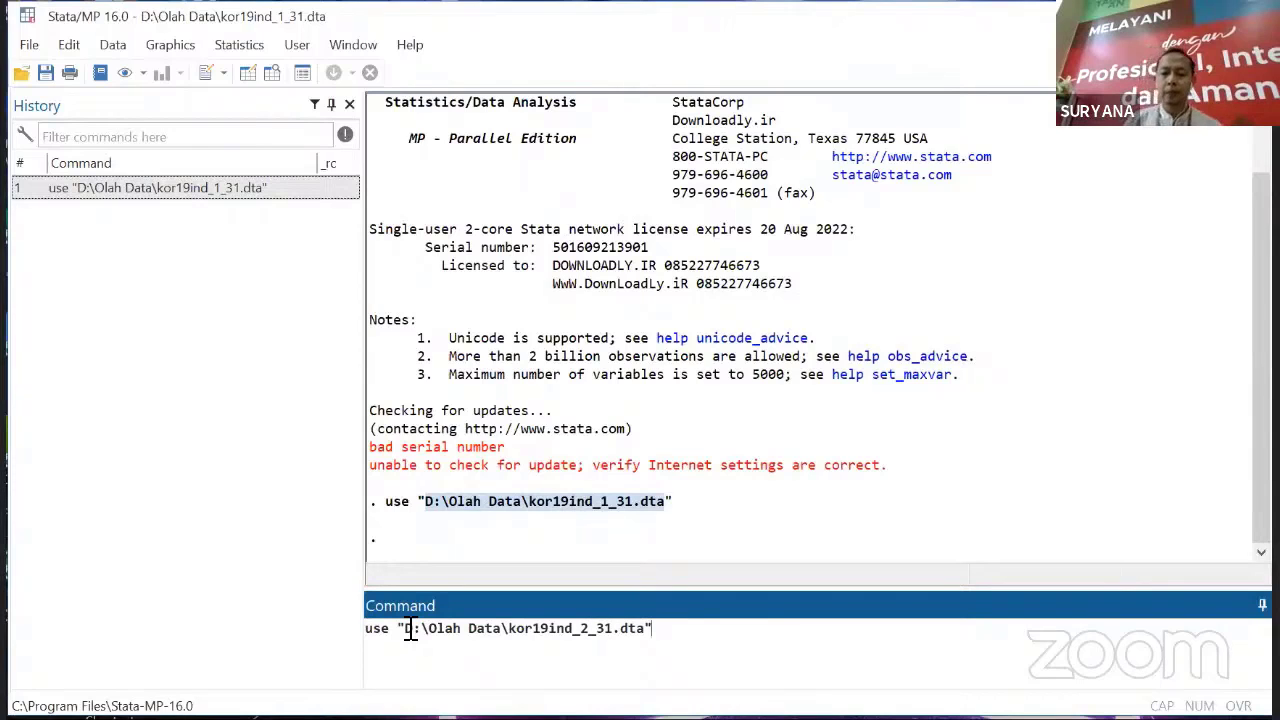
pyautogui.press('Return')
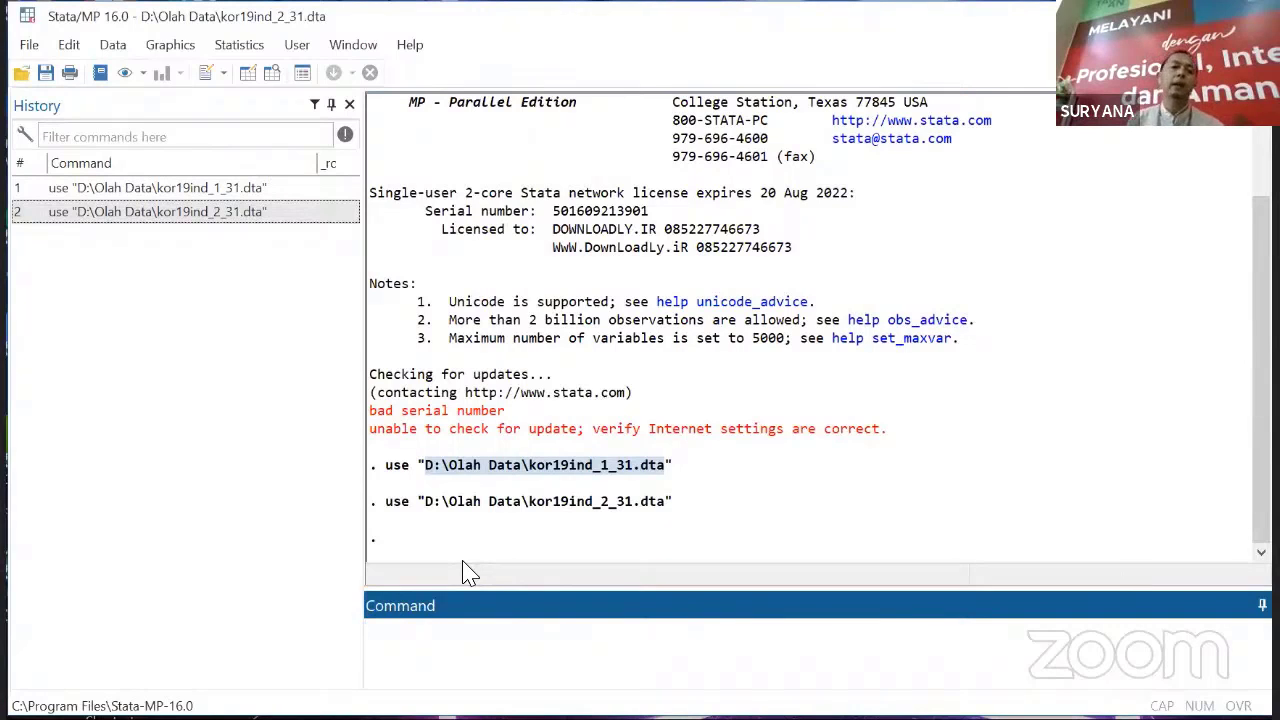
# - Open the loaded dataset in the Data Editor in edit mode and bring its column headings into view
pyautogui.click(248, 76)
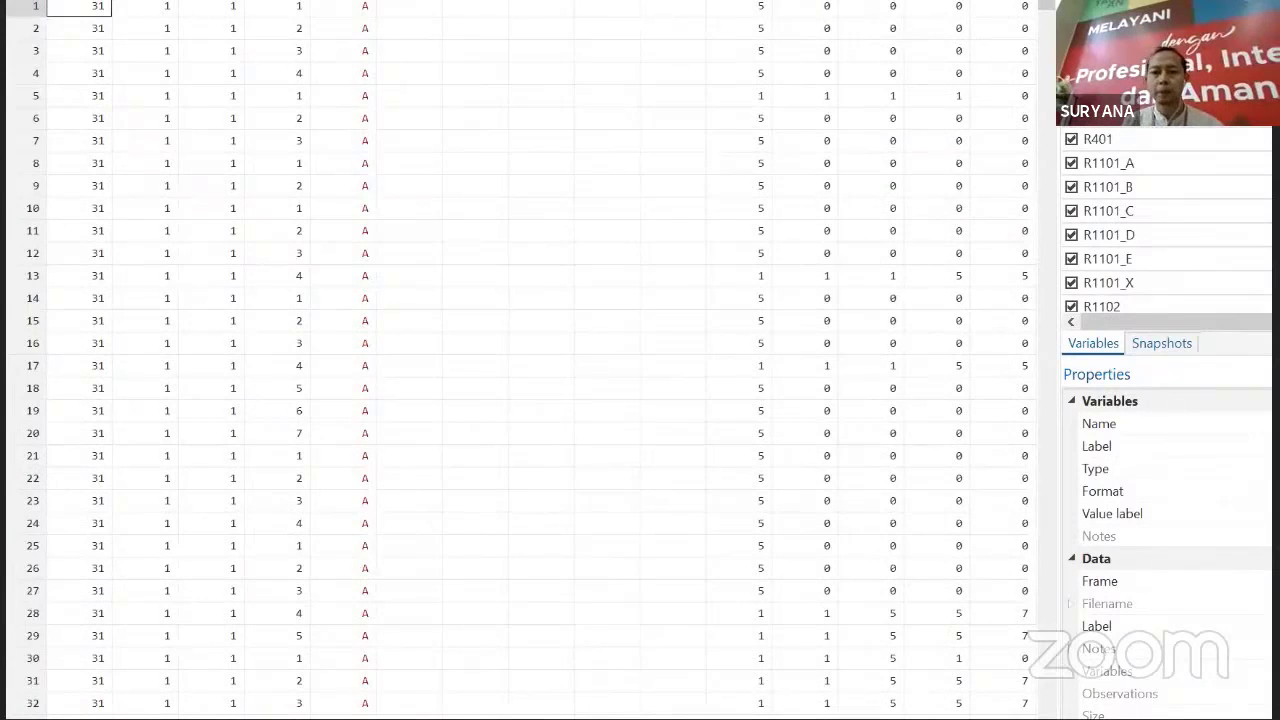
pyautogui.press('super+Down')
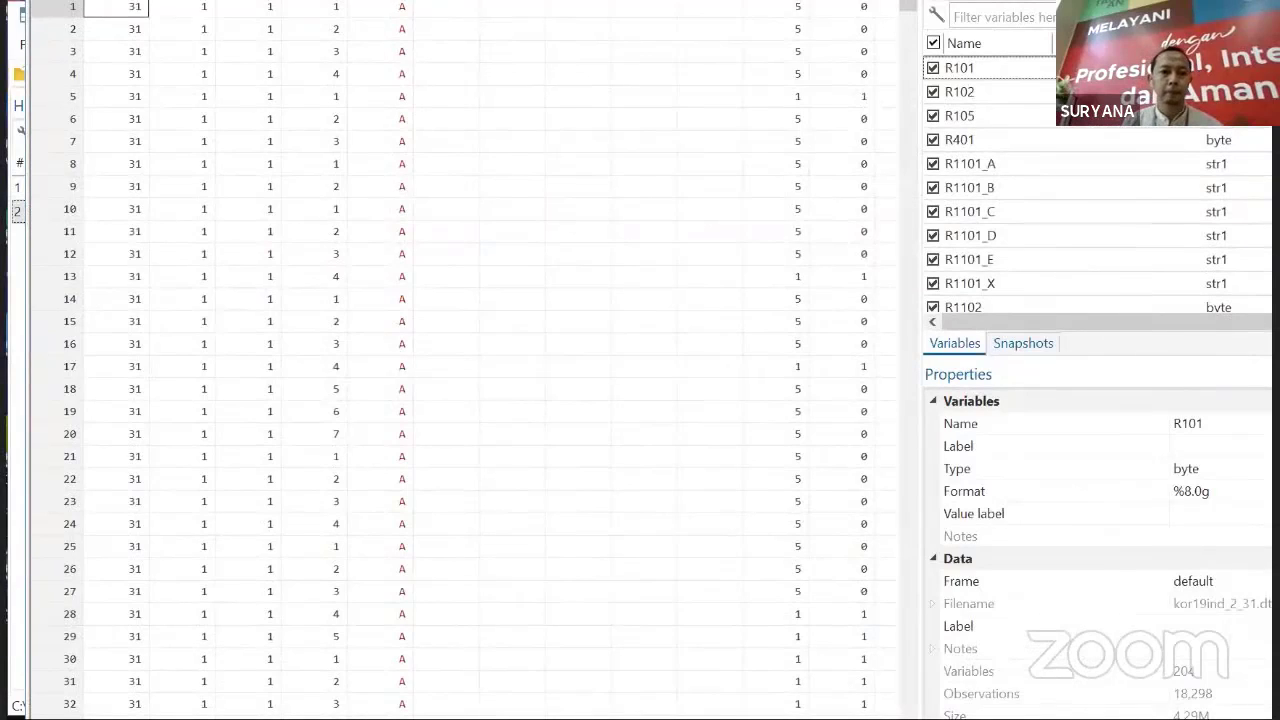
pyautogui.press('super+Up')
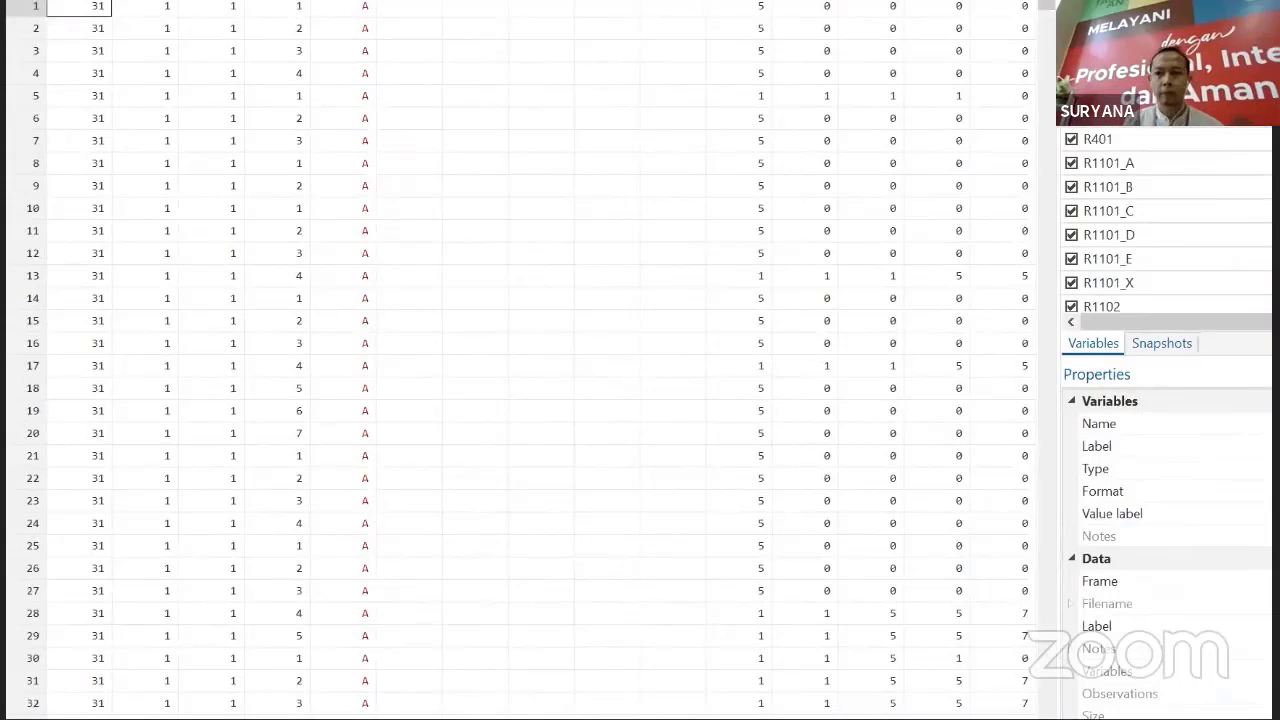
pyautogui.press('super+Down')
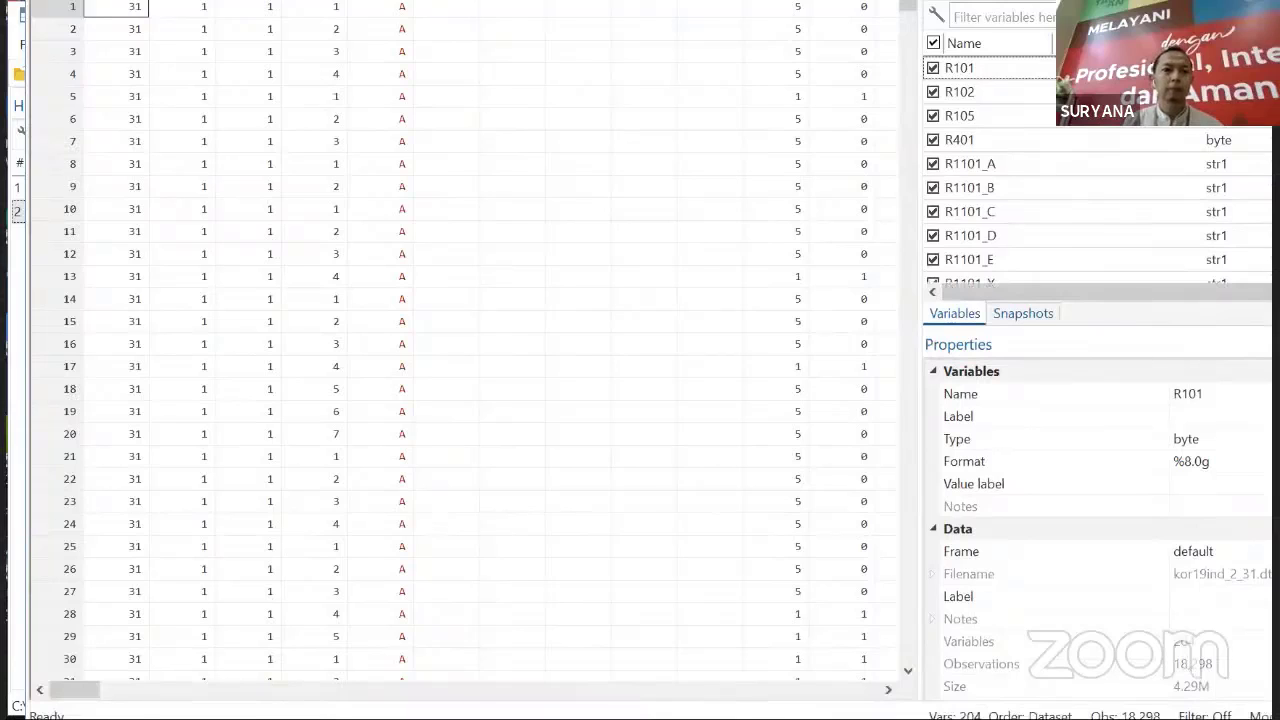
pyautogui.moveTo(342, 0); pyautogui.dragTo(342, 9)
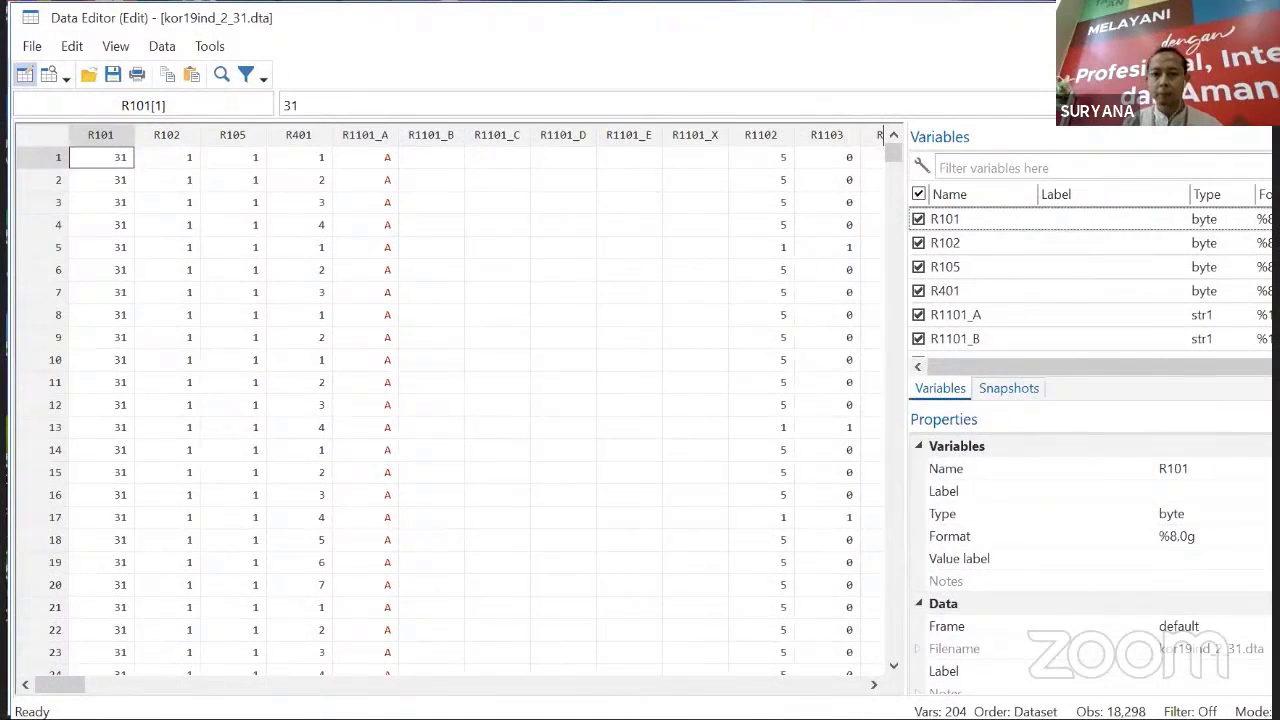
# - Highlight the R101 and R102 columns, and resize the Data Editor window to fit the grid and variable properties on screen
pyautogui.click(112, 140)
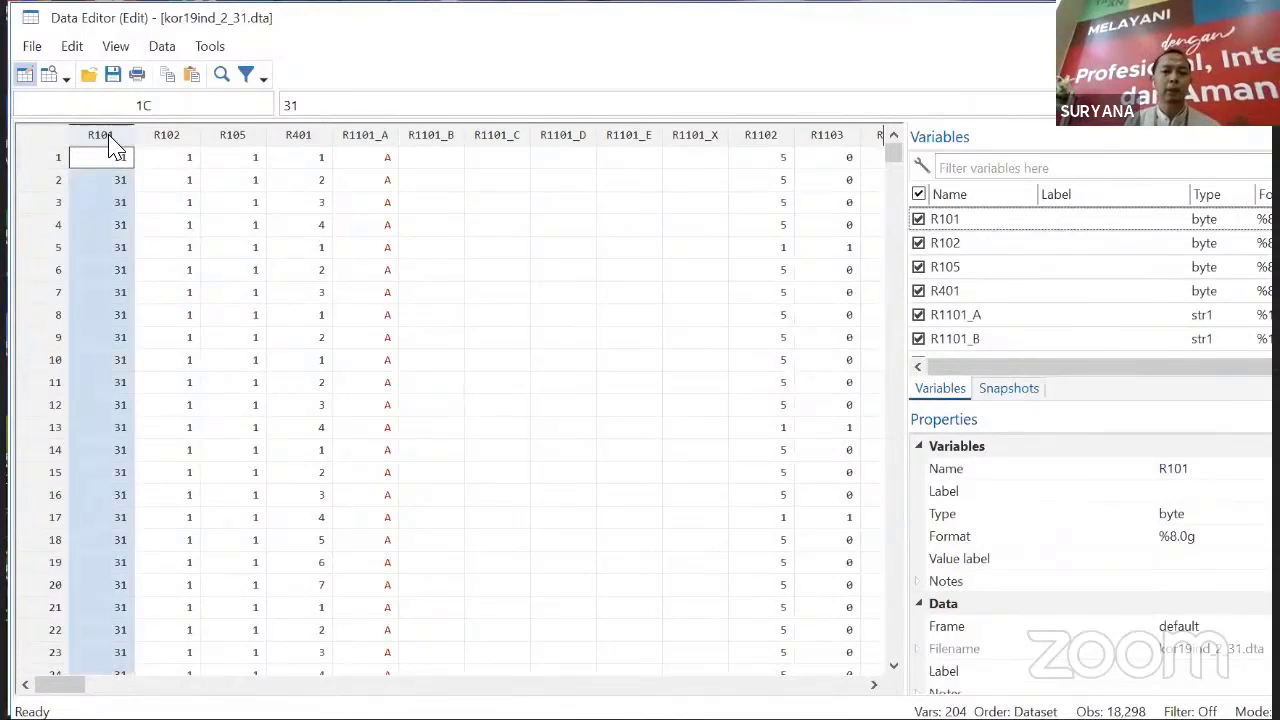
pyautogui.click(180, 137)
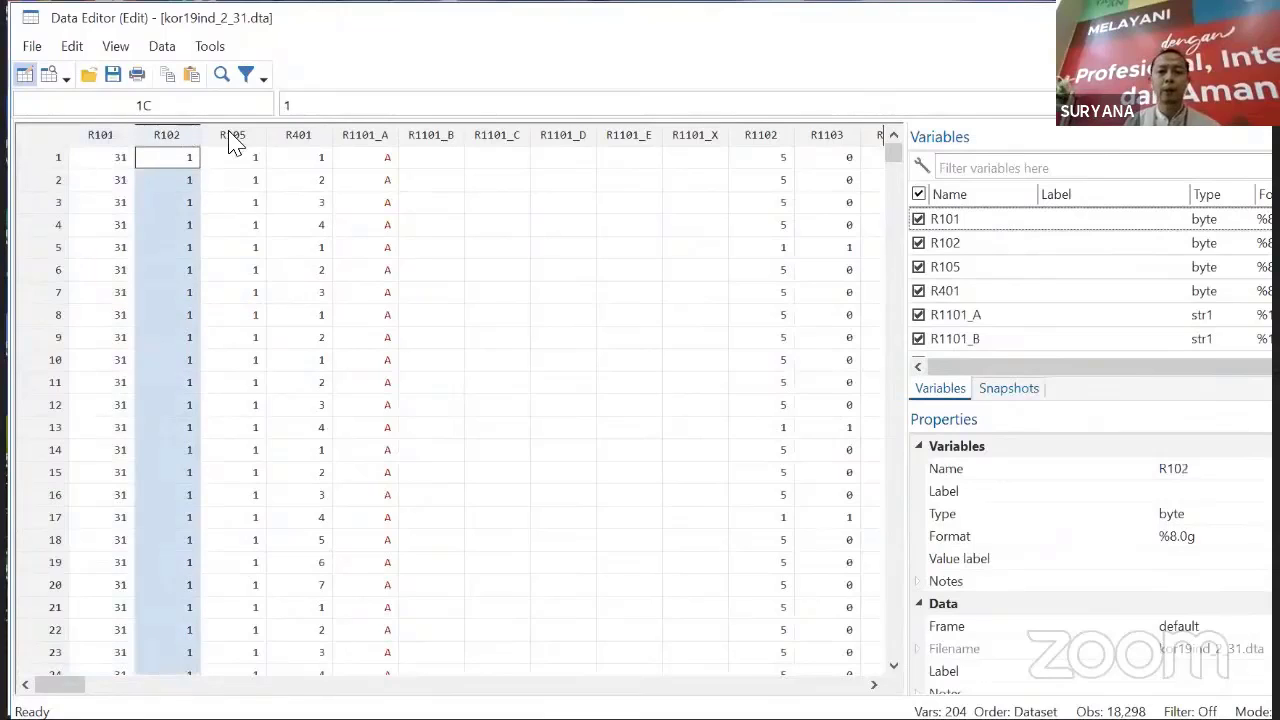
pyautogui.click(990, 143)
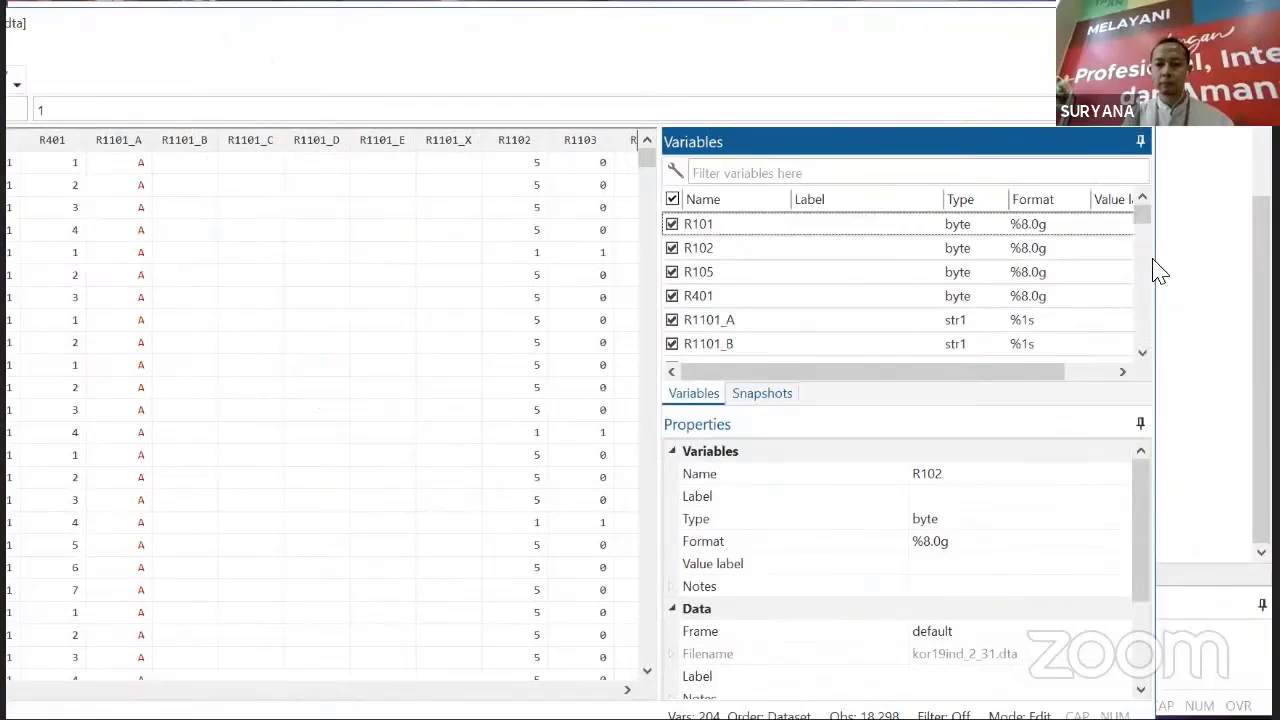
pyautogui.moveTo(1157, 270); pyautogui.dragTo(1010, 266)
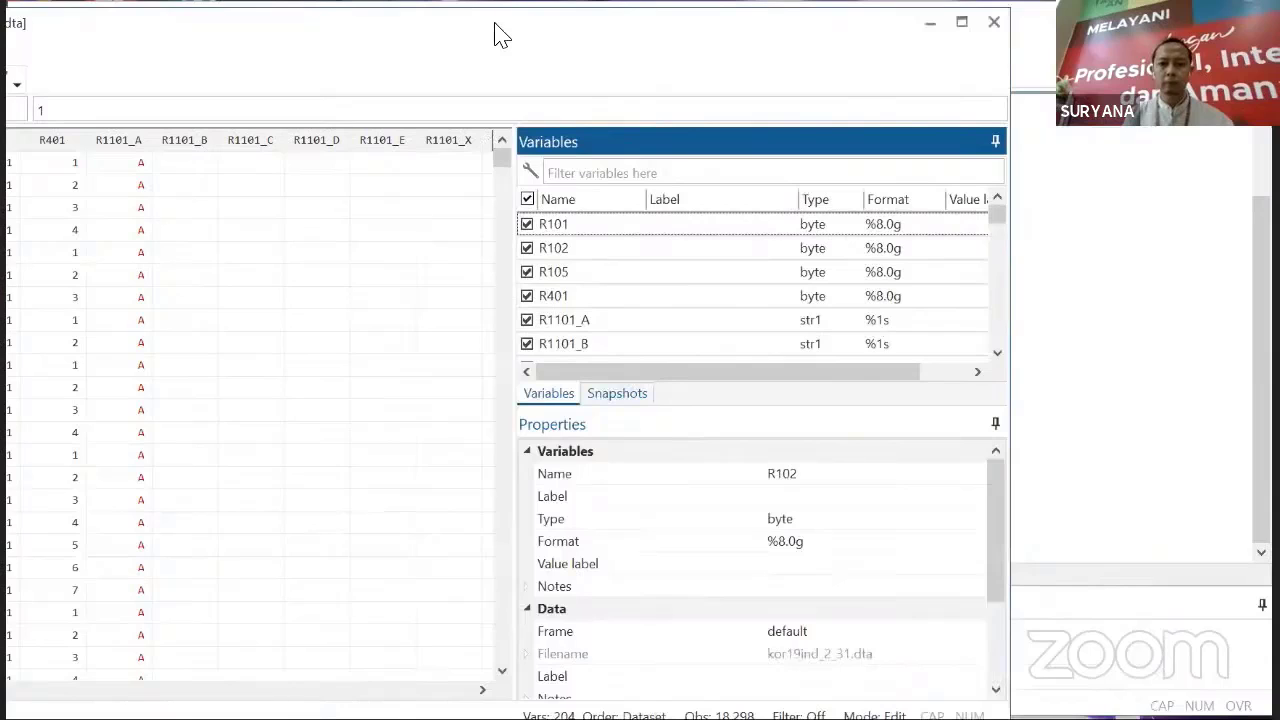
pyautogui.moveTo(500, 35); pyautogui.dragTo(743, 33)
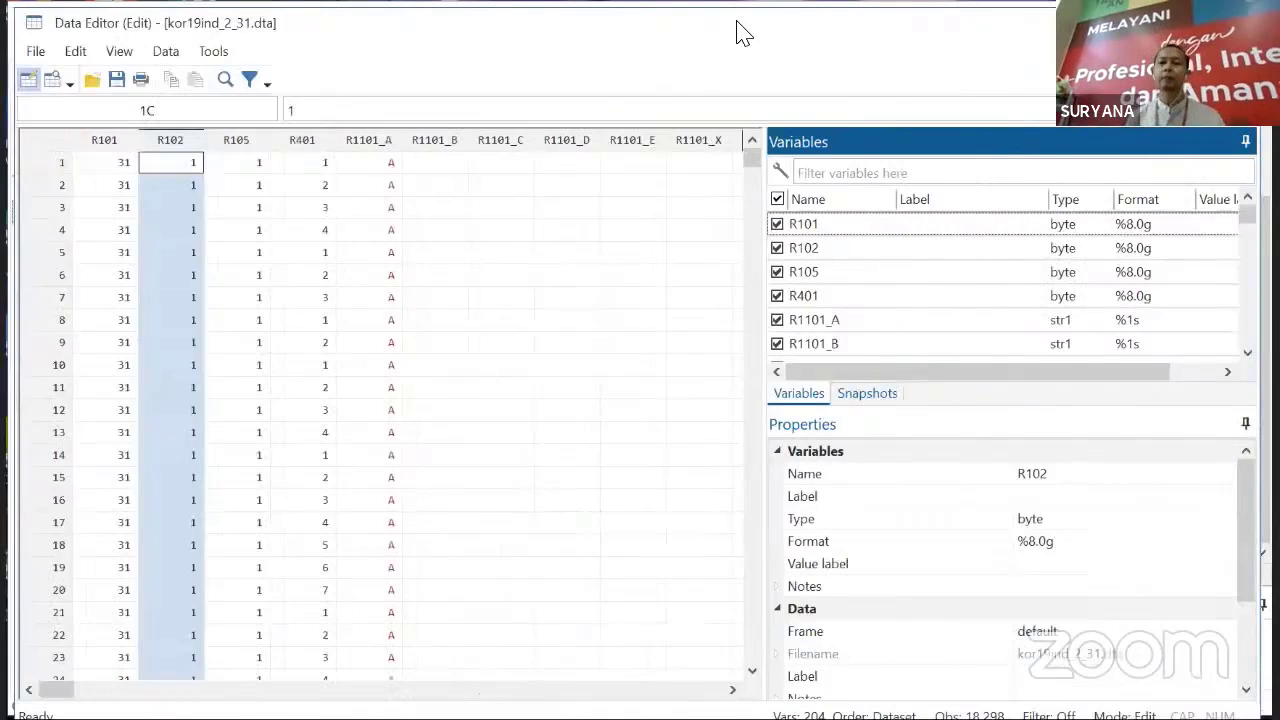
# - Label variable R101 as Provinsi and narrow the Label and Format columns of the variable list
pyautogui.click(950, 236)
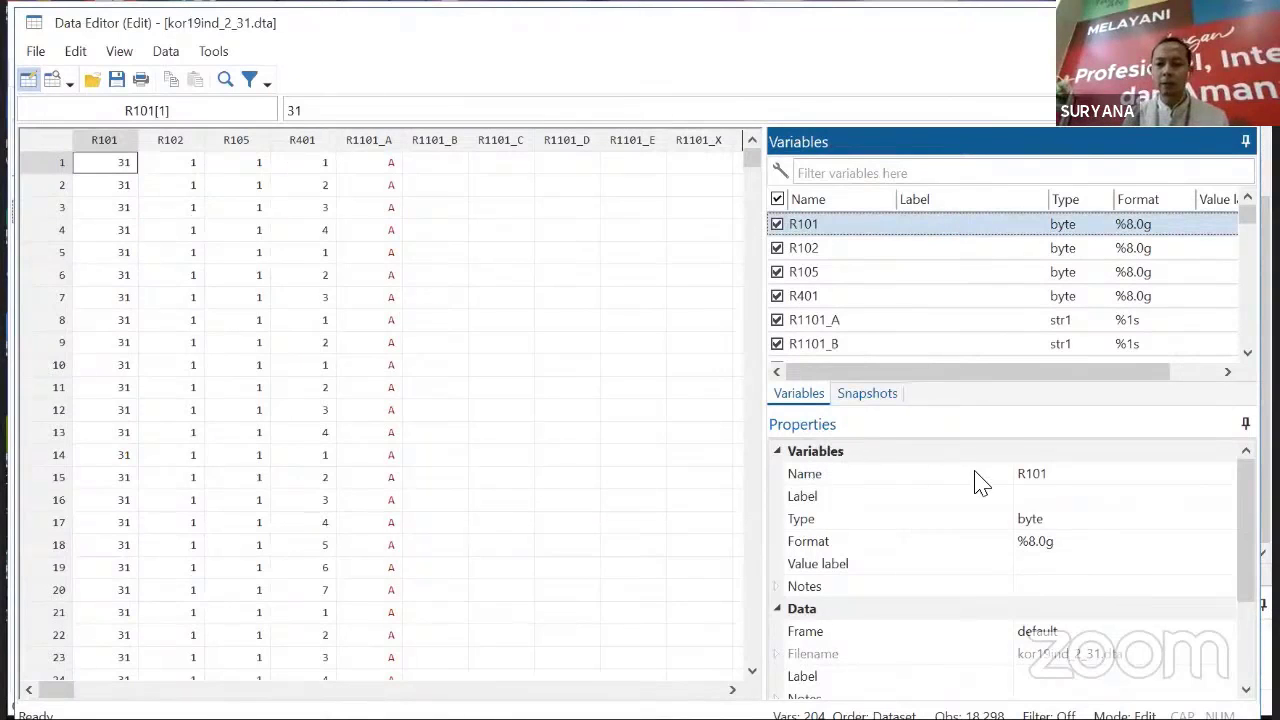
pyautogui.click(1048, 500)
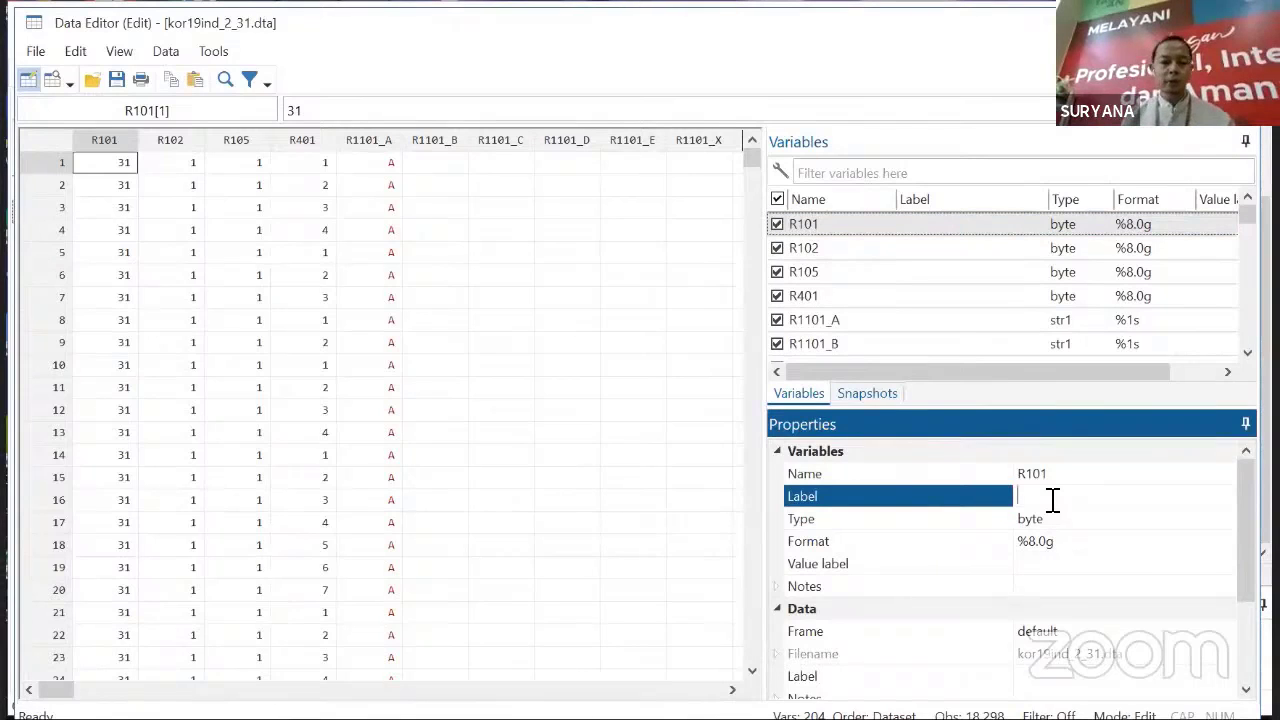
pyautogui.write('Provinsi')
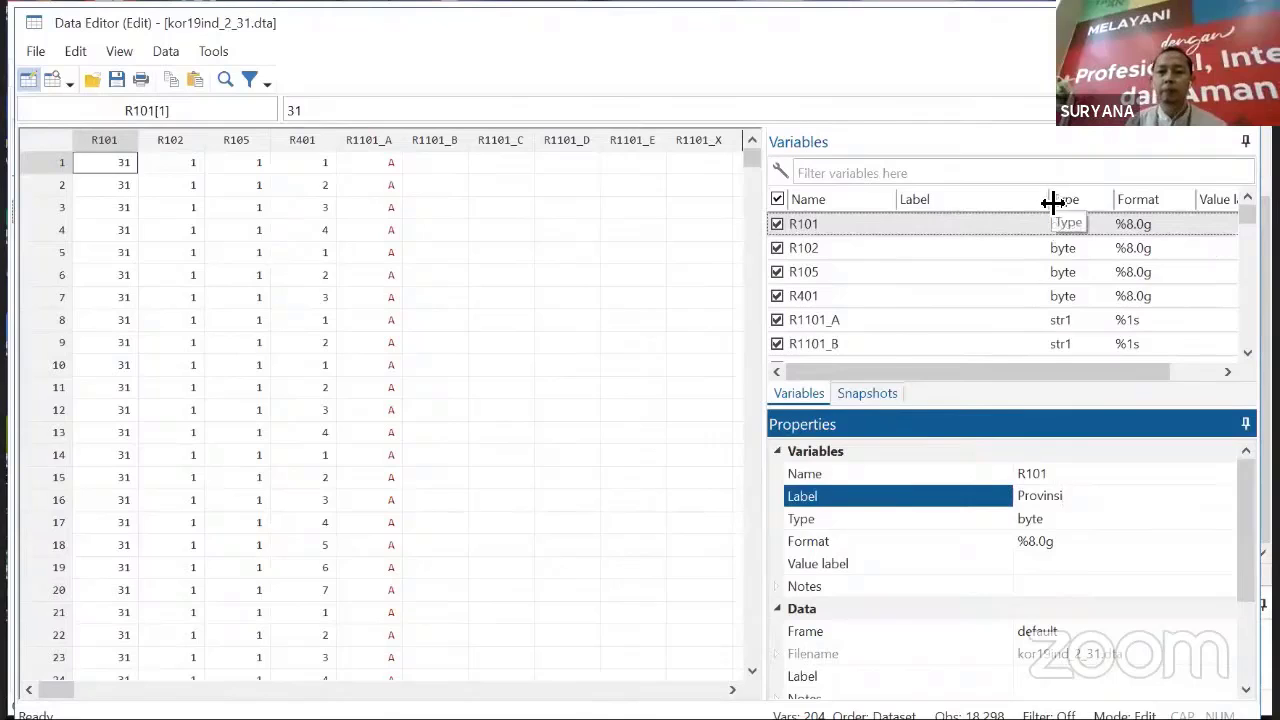
pyautogui.moveTo(1049, 200); pyautogui.dragTo(1006, 200)
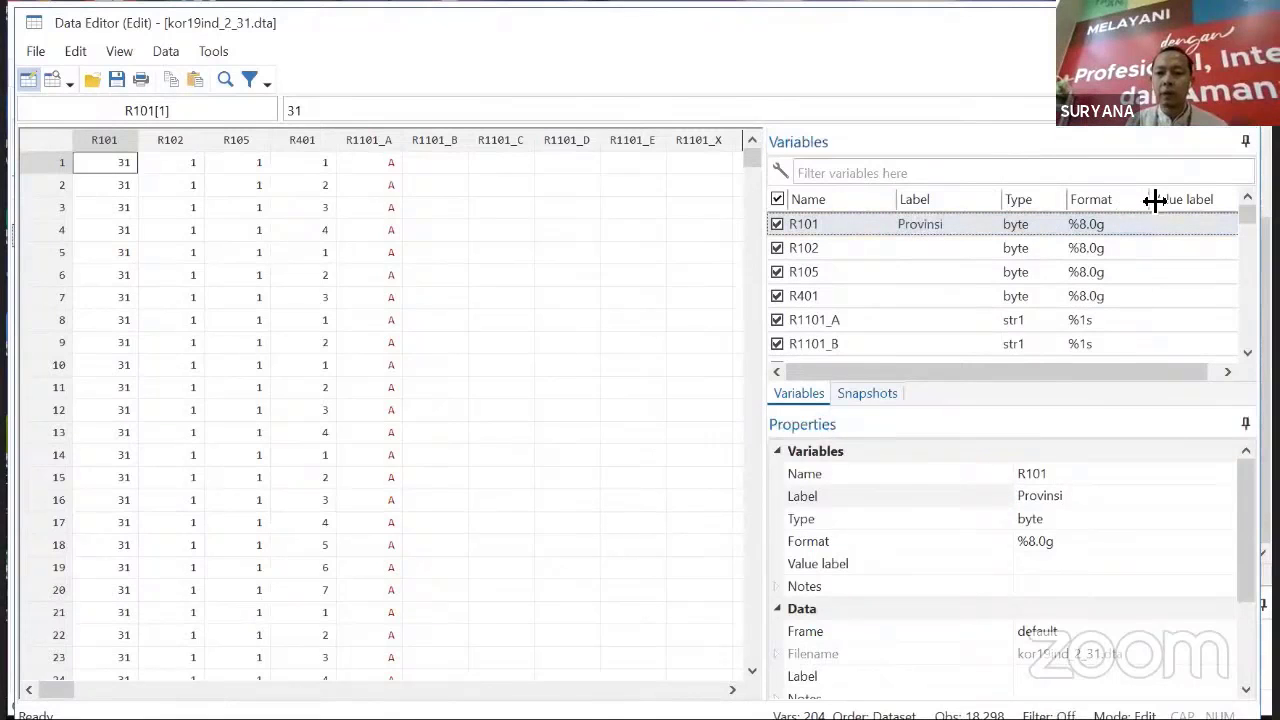
pyautogui.moveTo(1152, 200); pyautogui.dragTo(1131, 200)
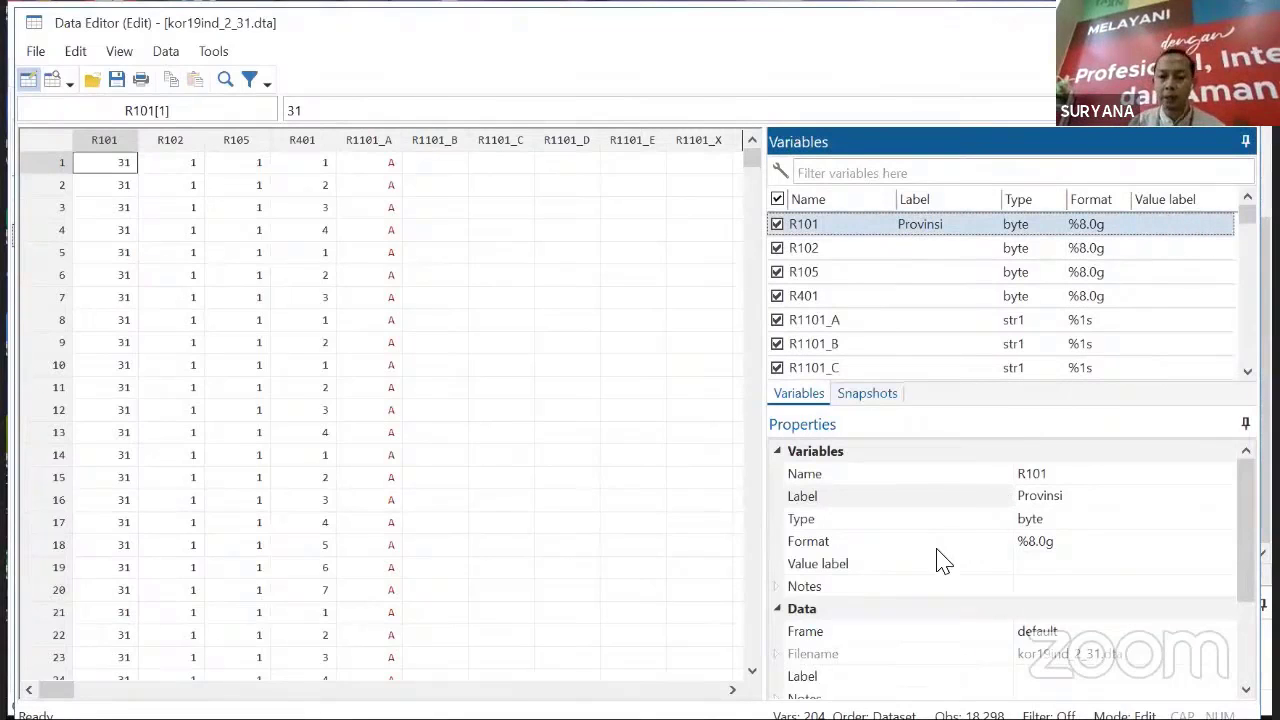
# - Start creating a new value label from the value label setting of R101 and name it lab_prov
pyautogui.click(1054, 568)
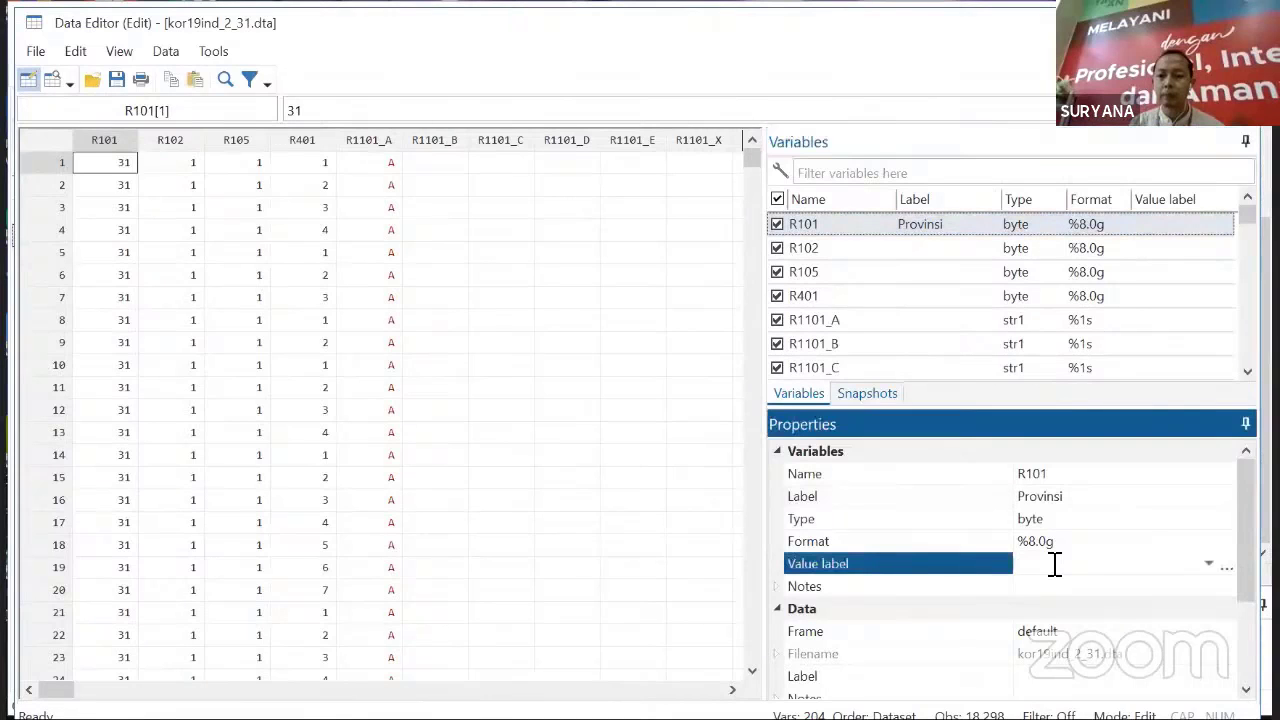
pyautogui.click(1209, 566)
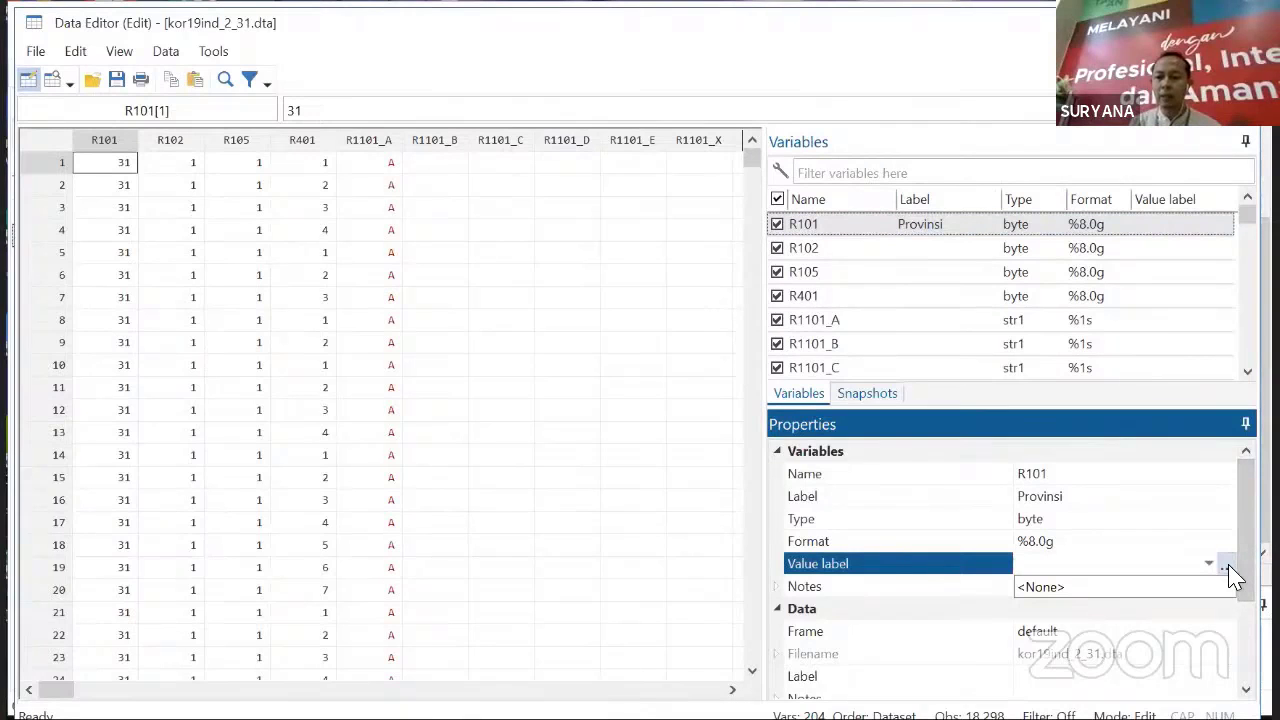
pyautogui.click(1229, 568)
pyautogui.click(1228, 567)
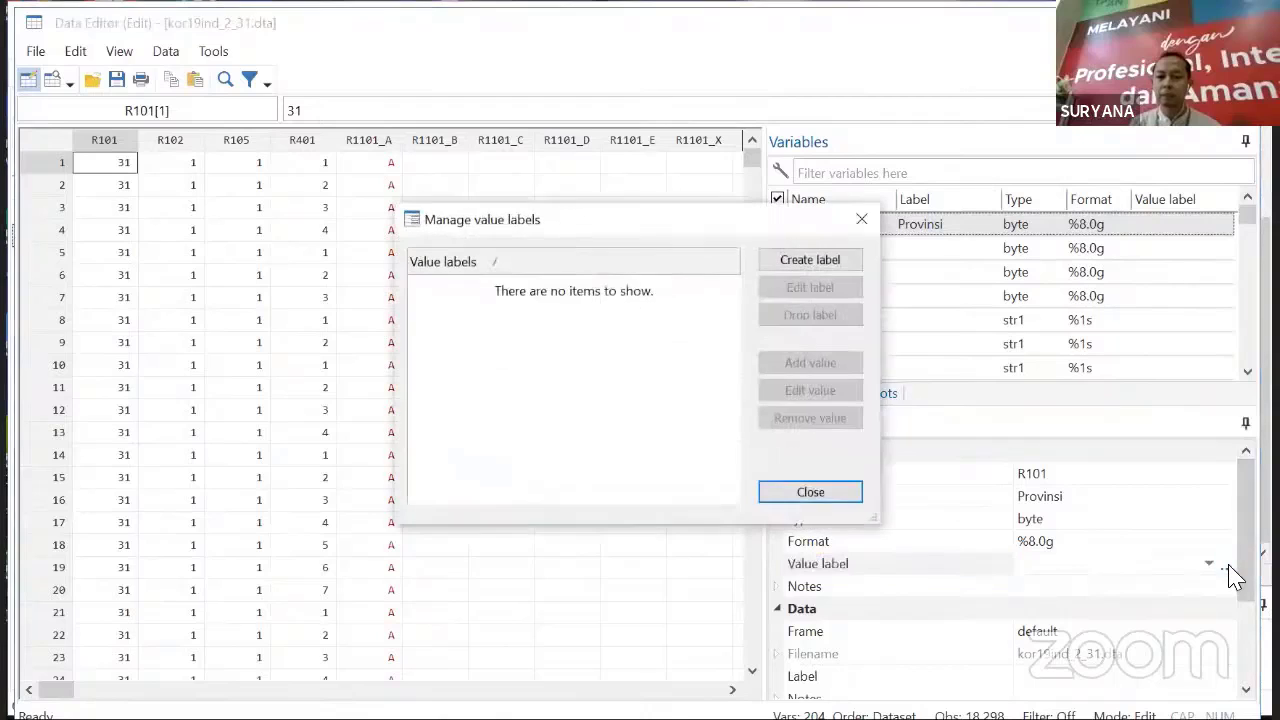
pyautogui.click(822, 262)
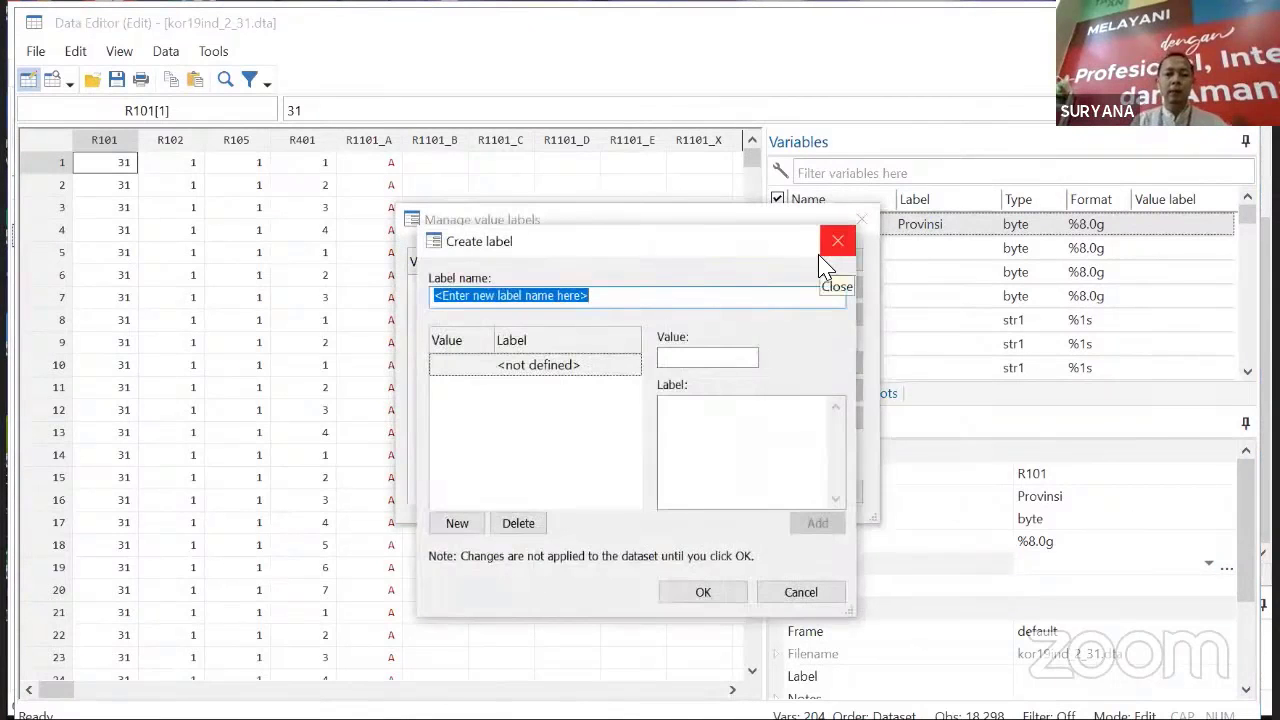
pyautogui.write('lab_prlv')
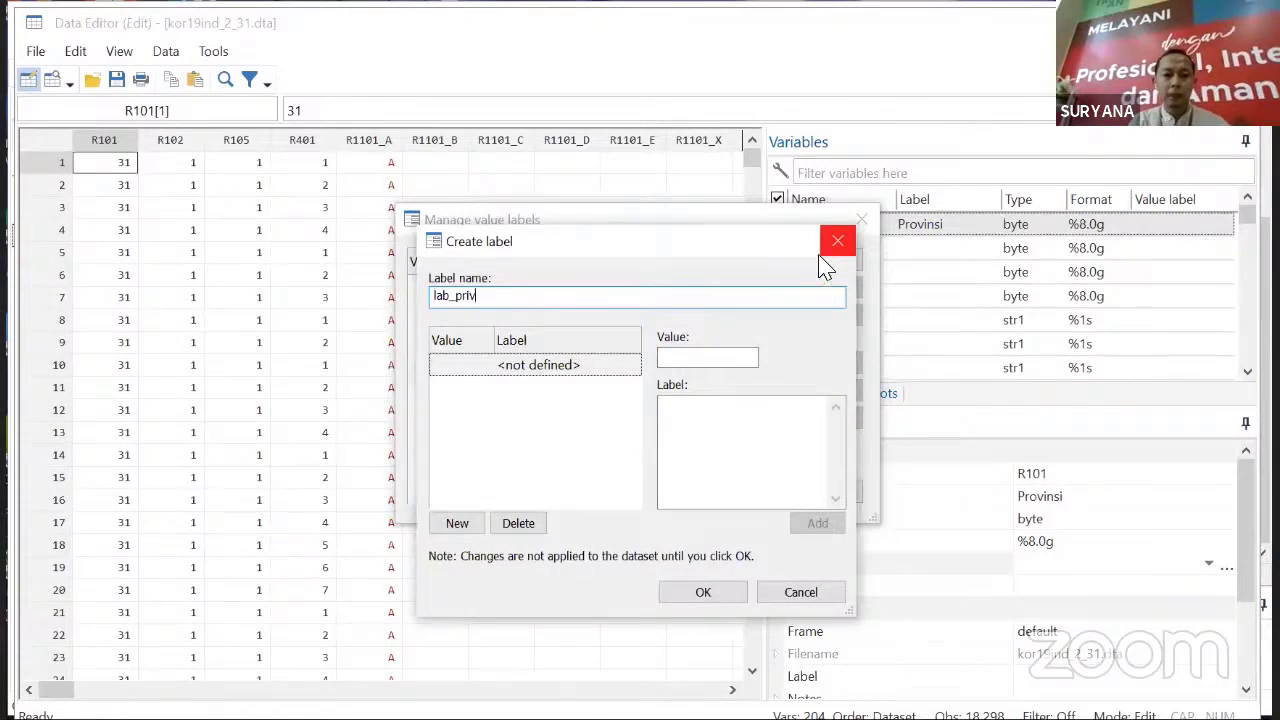
pyautogui.press('BackSpace')
pyautogui.press('BackSpace')
pyautogui.write('ov')
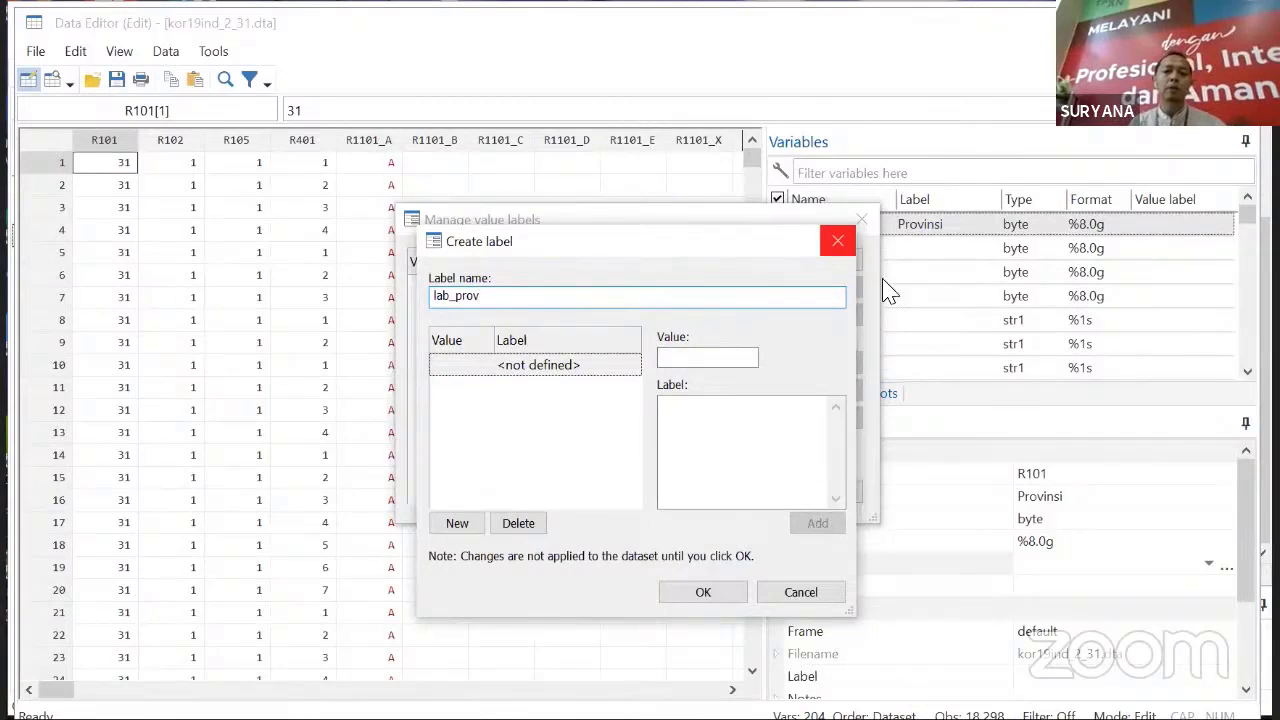
# - Define value 31 as DKI Jakarta in lab_prov, save the value label and close the value label manager
pyautogui.click(749, 357)
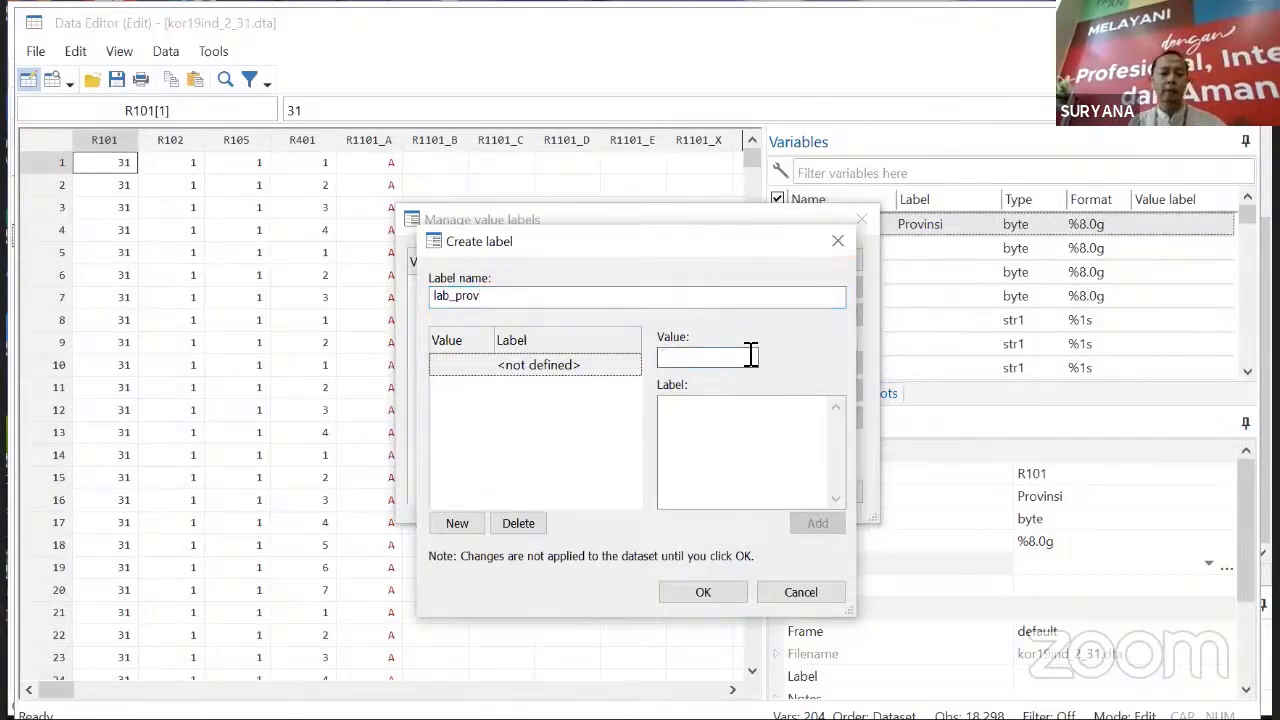
pyautogui.write('31')
pyautogui.click(735, 430)
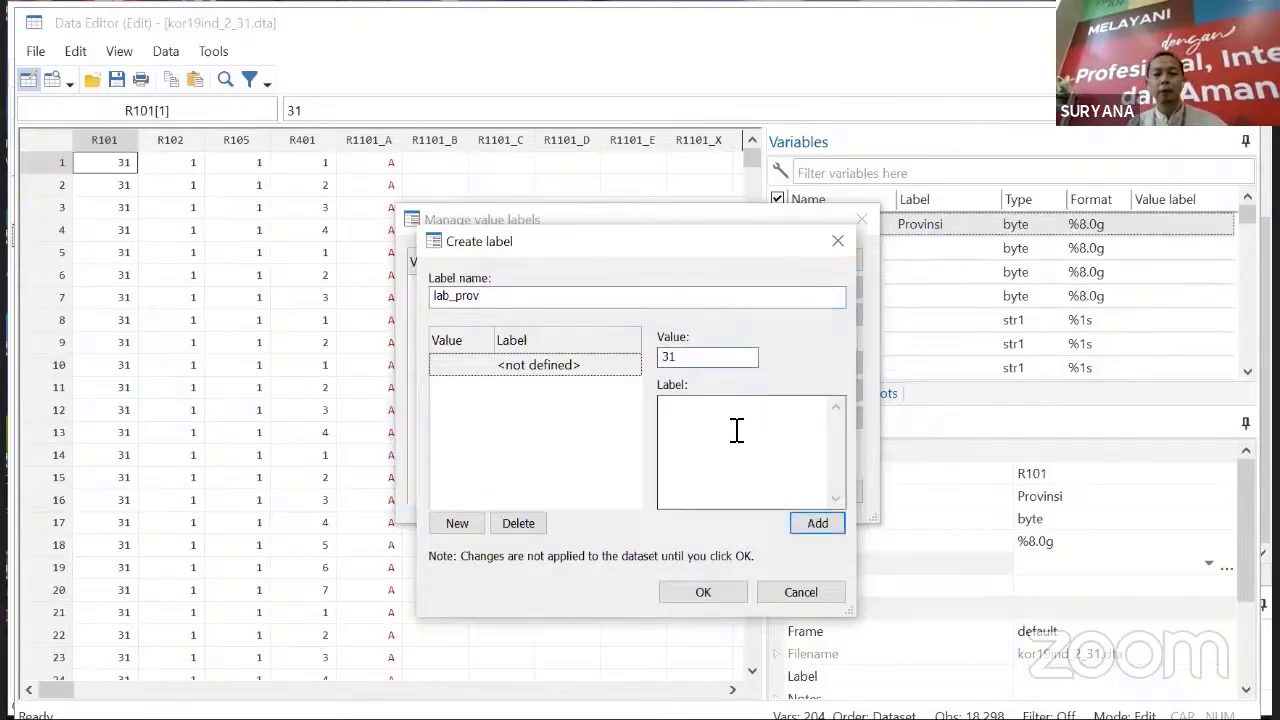
pyautogui.write('DKI')
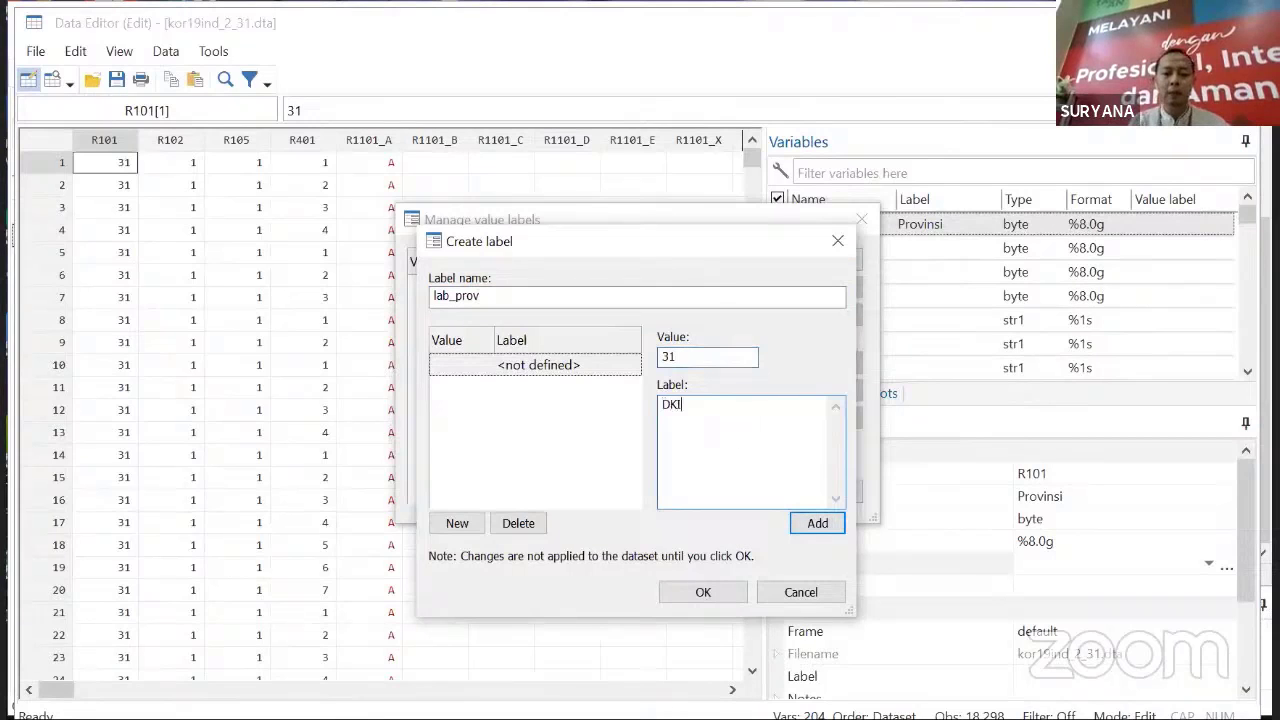
pyautogui.write(' Jakarta')
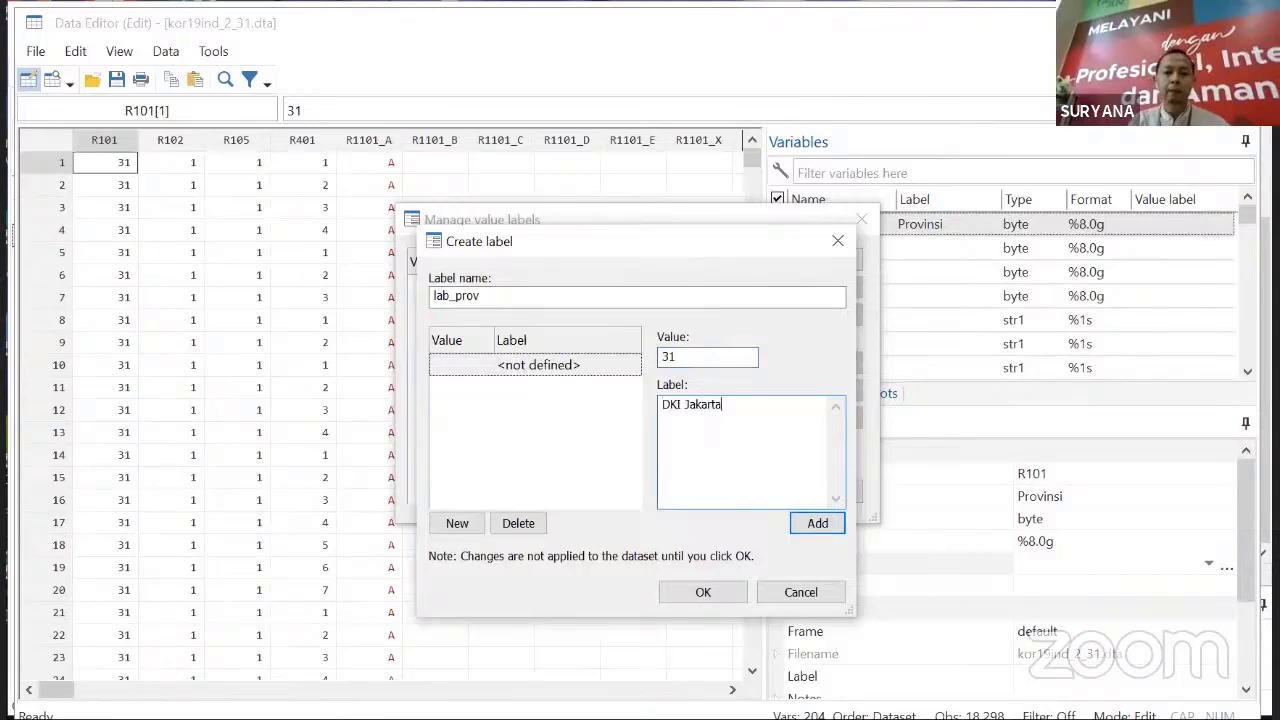
pyautogui.click(836, 525)
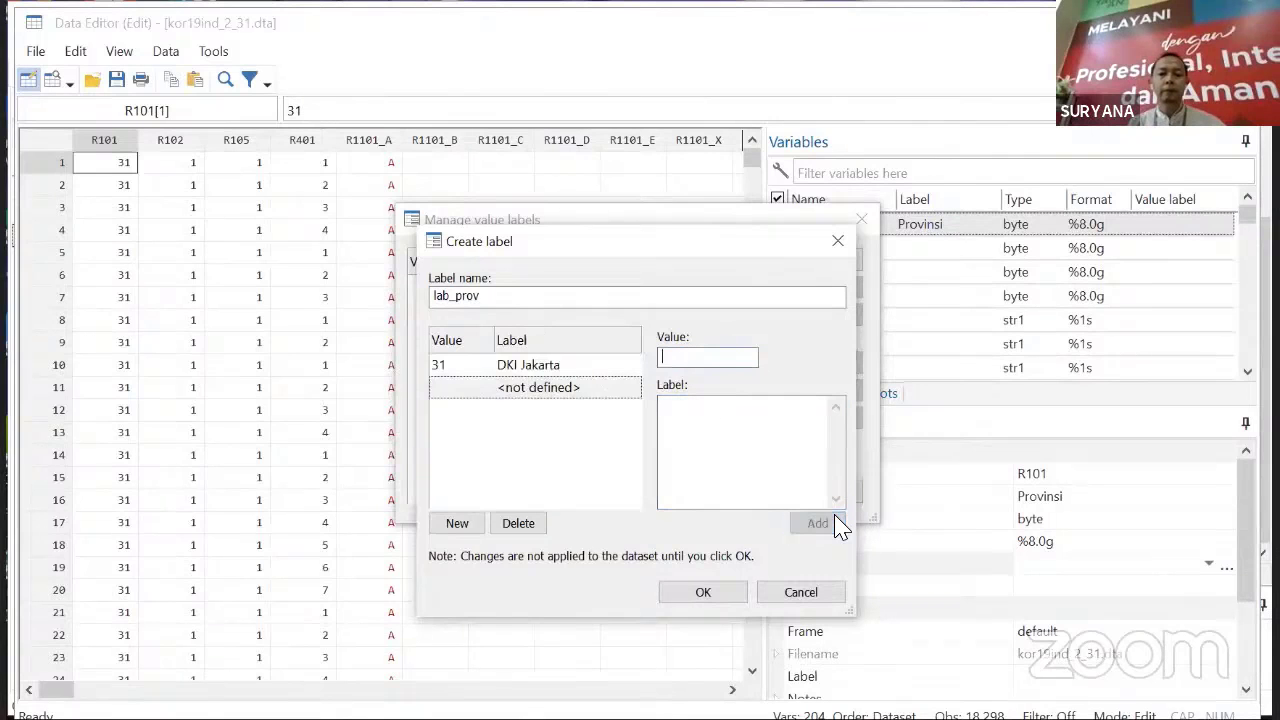
pyautogui.click(703, 592)
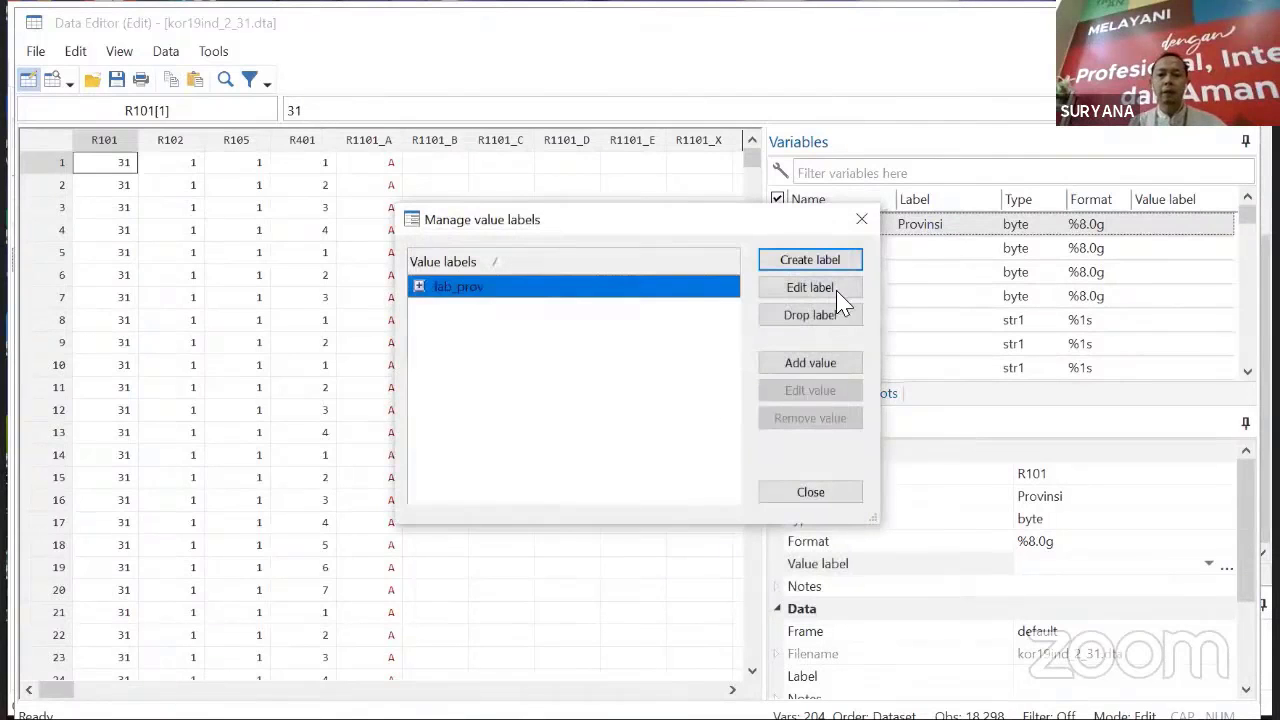
pyautogui.click(808, 500)
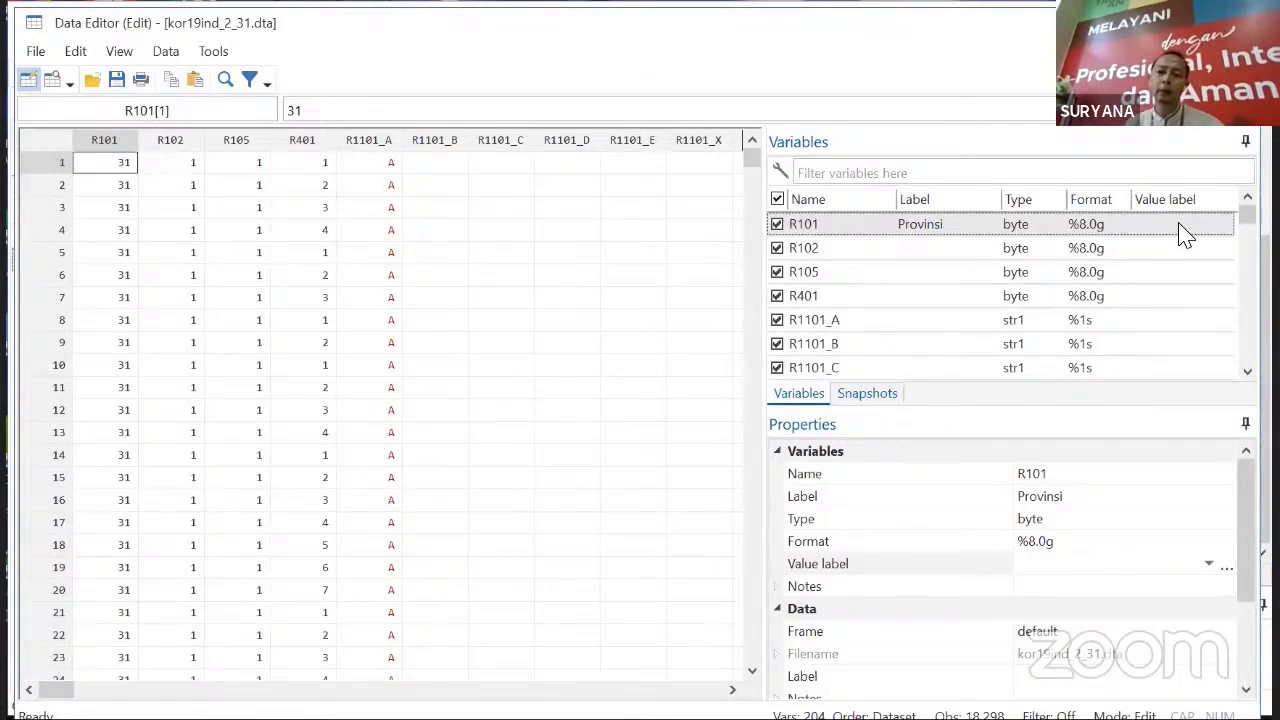
# - Assign the value label lab_prov to variable R101
pyautogui.click(1210, 567)
pyautogui.click(1210, 567)
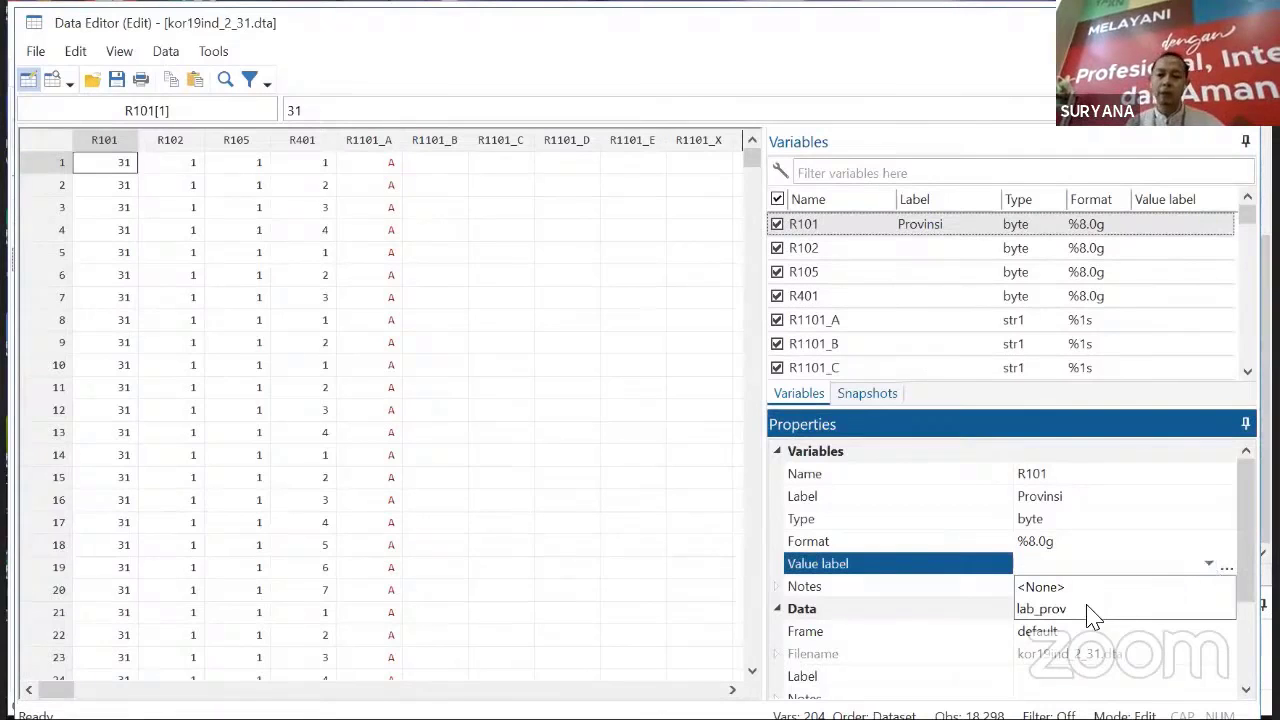
pyautogui.click(1058, 612)
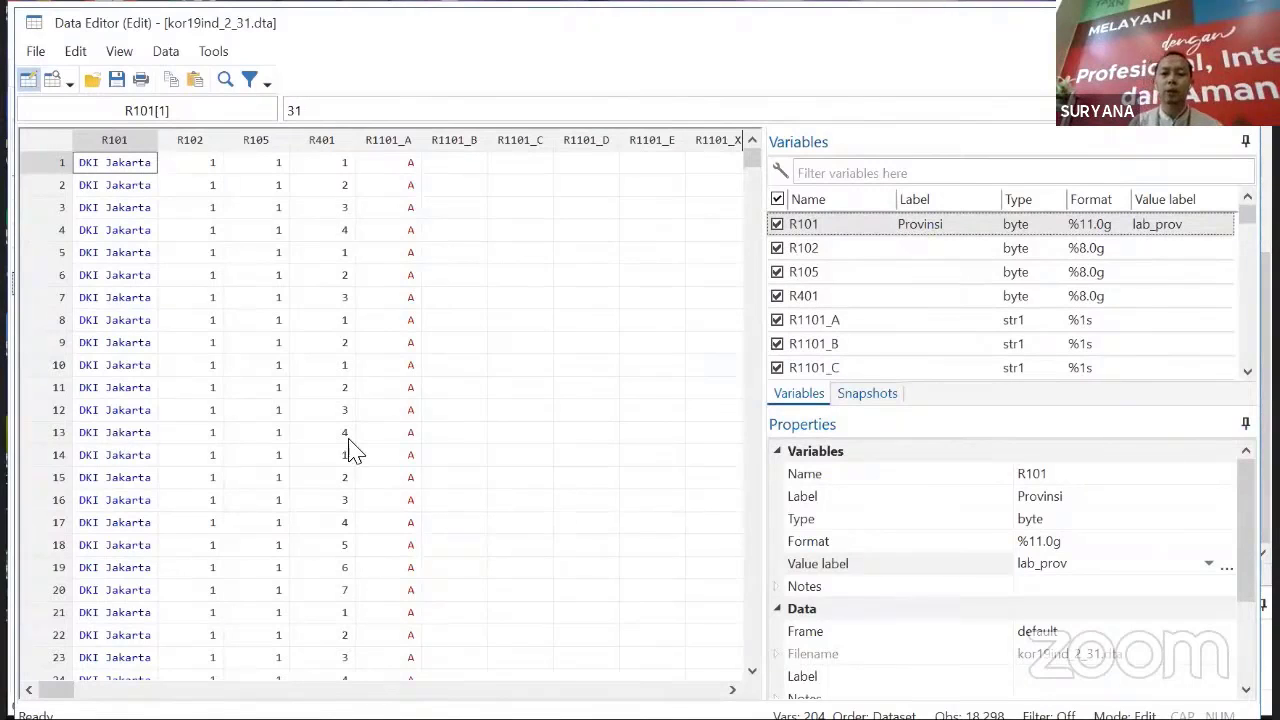
# - Label variable R102 as Kabupaten/Kota
pyautogui.click(808, 250)
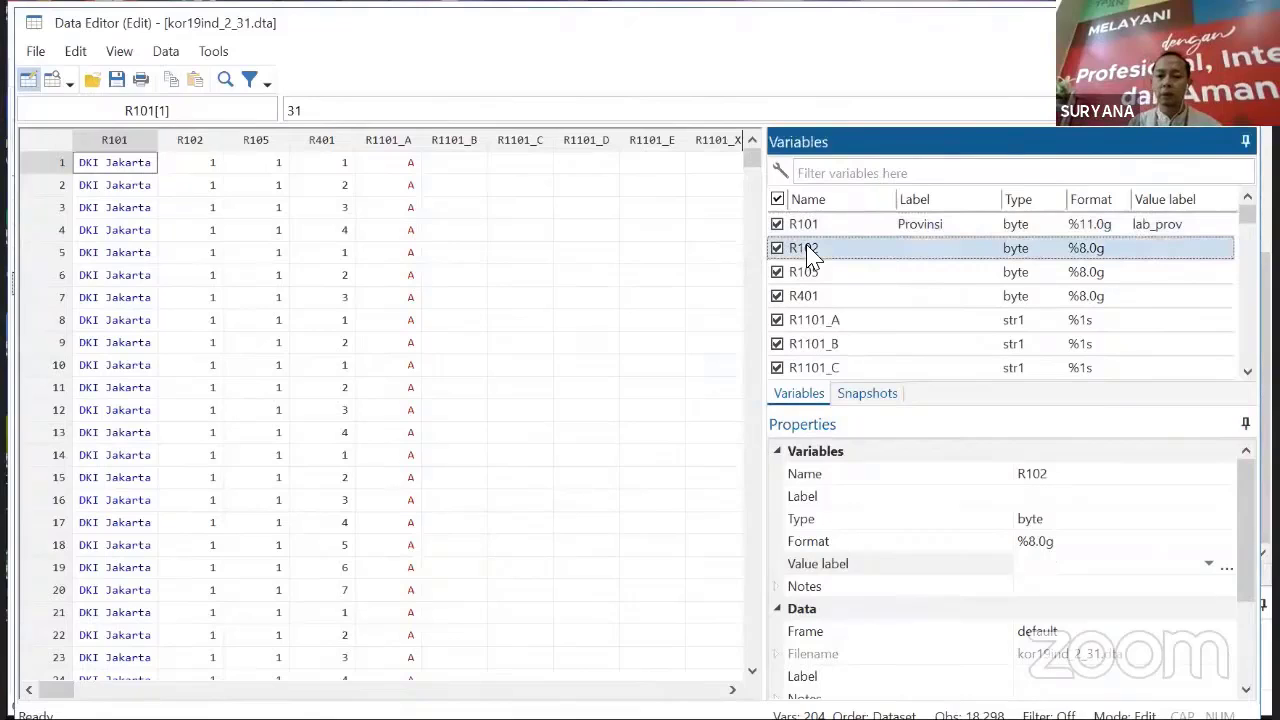
pyautogui.click(1040, 498)
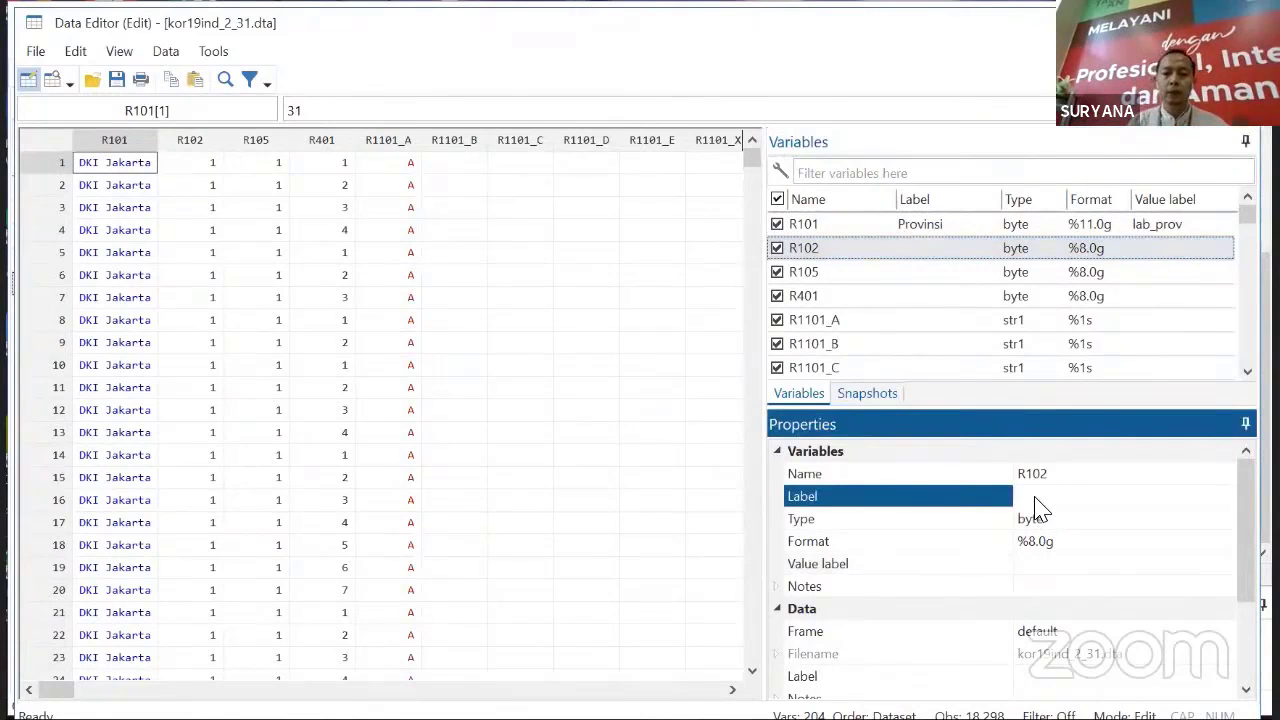
pyautogui.click(1037, 504)
pyautogui.write('Kabupaten/Kota')
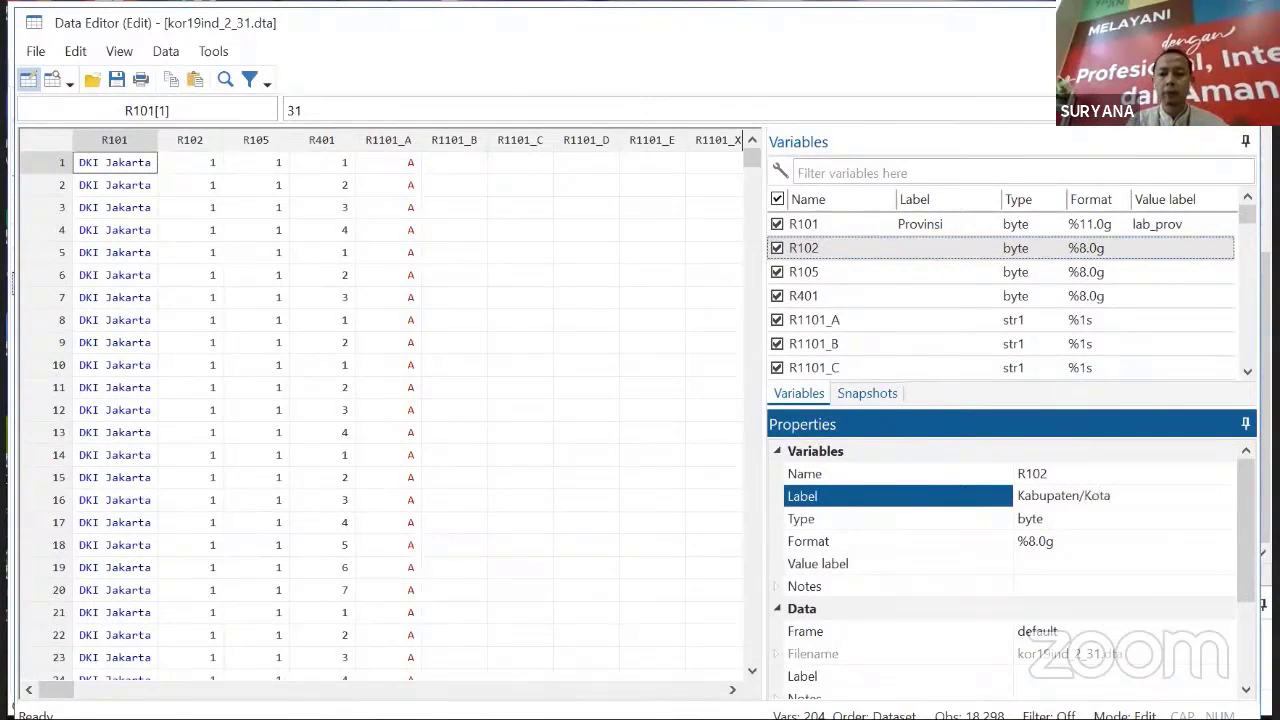
# - Start creating a new value label from the value label setting of R102 and name it lab_kab
pyautogui.click(1068, 566)
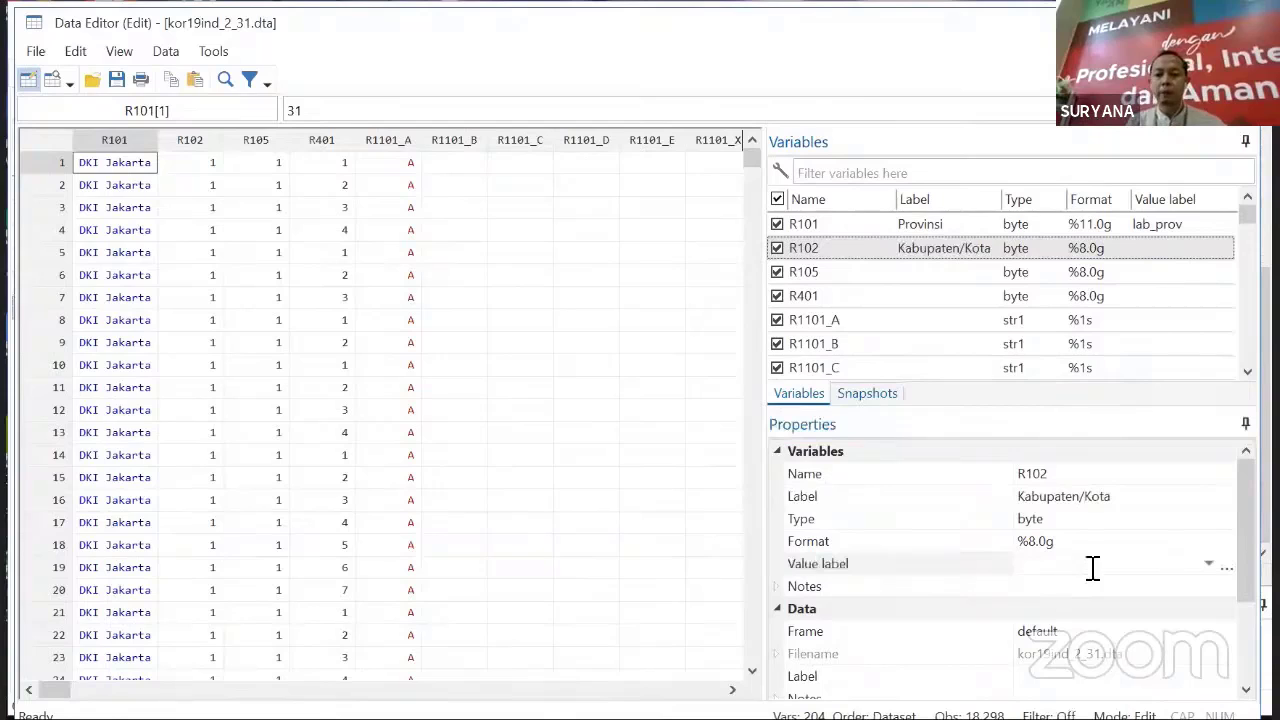
pyautogui.click(1208, 566)
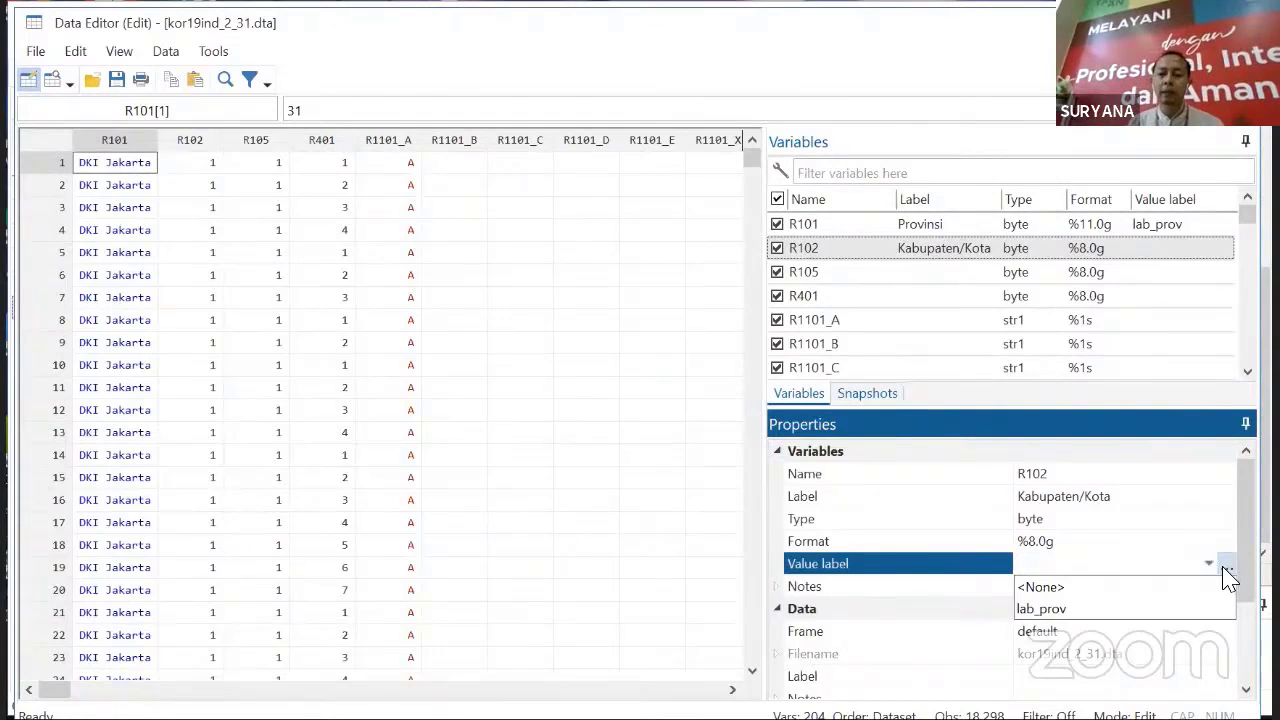
pyautogui.click(1222, 572)
pyautogui.click(1222, 572)
pyautogui.click(1226, 567)
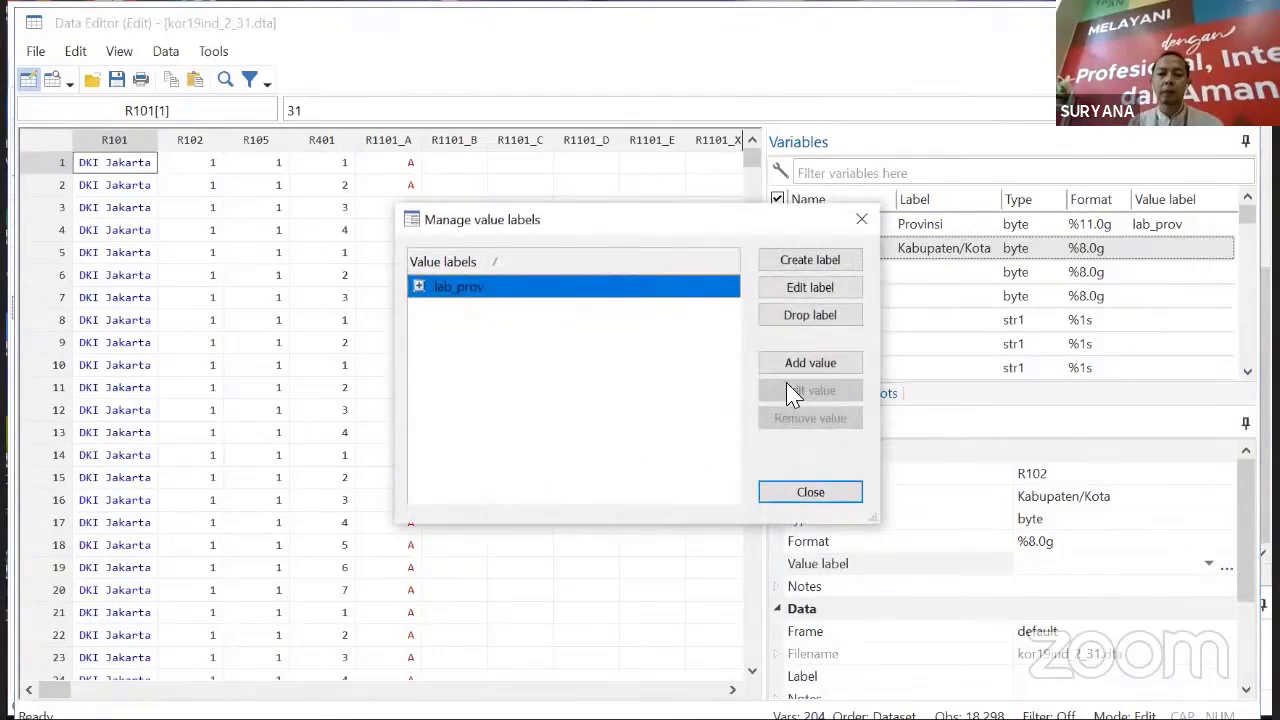
pyautogui.click(812, 261)
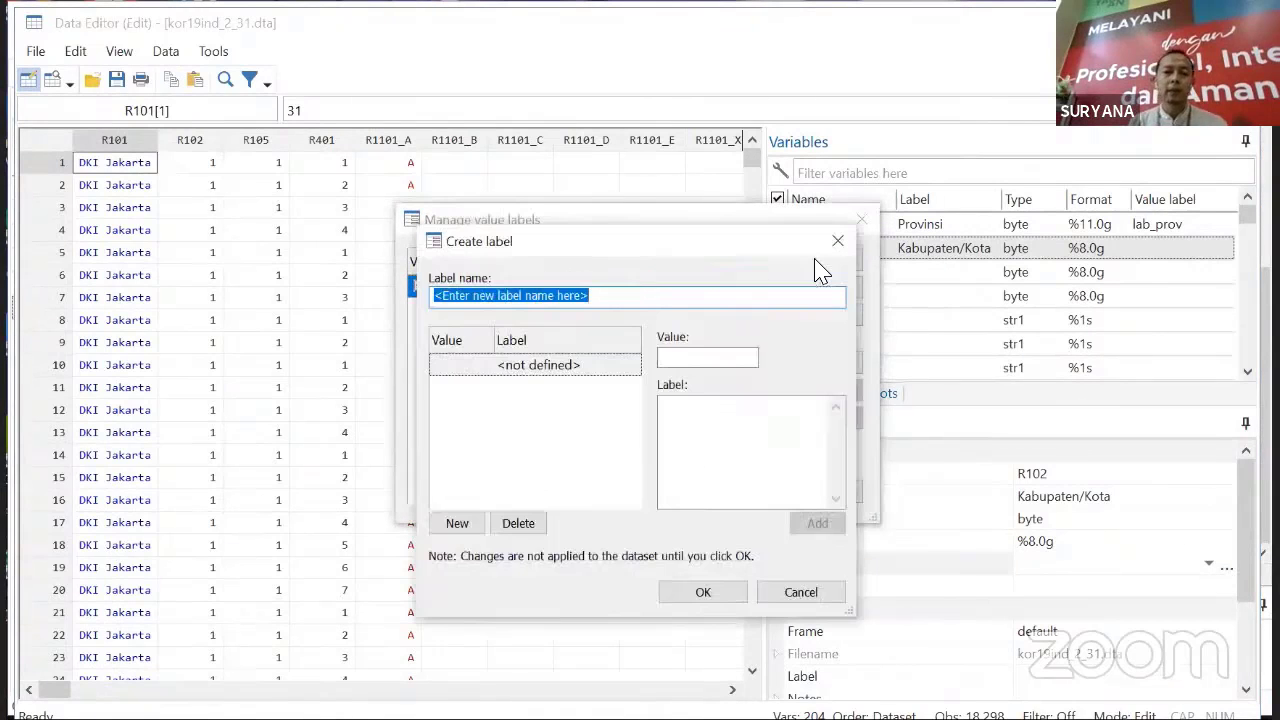
pyautogui.write('lab_kab')
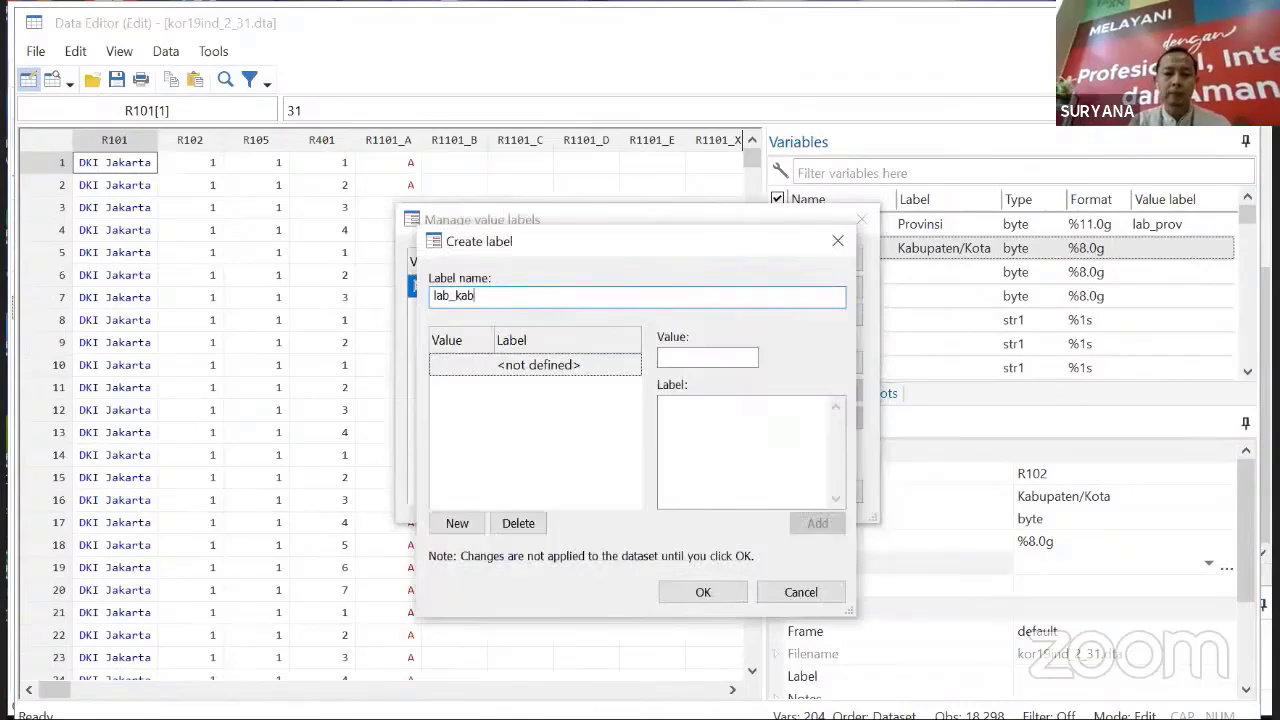
# - Add value 1 with the label Kab. Kepulauan Seribu to lab_kab
pyautogui.click(734, 362)
pyautogui.write('1')
pyautogui.click(726, 414)
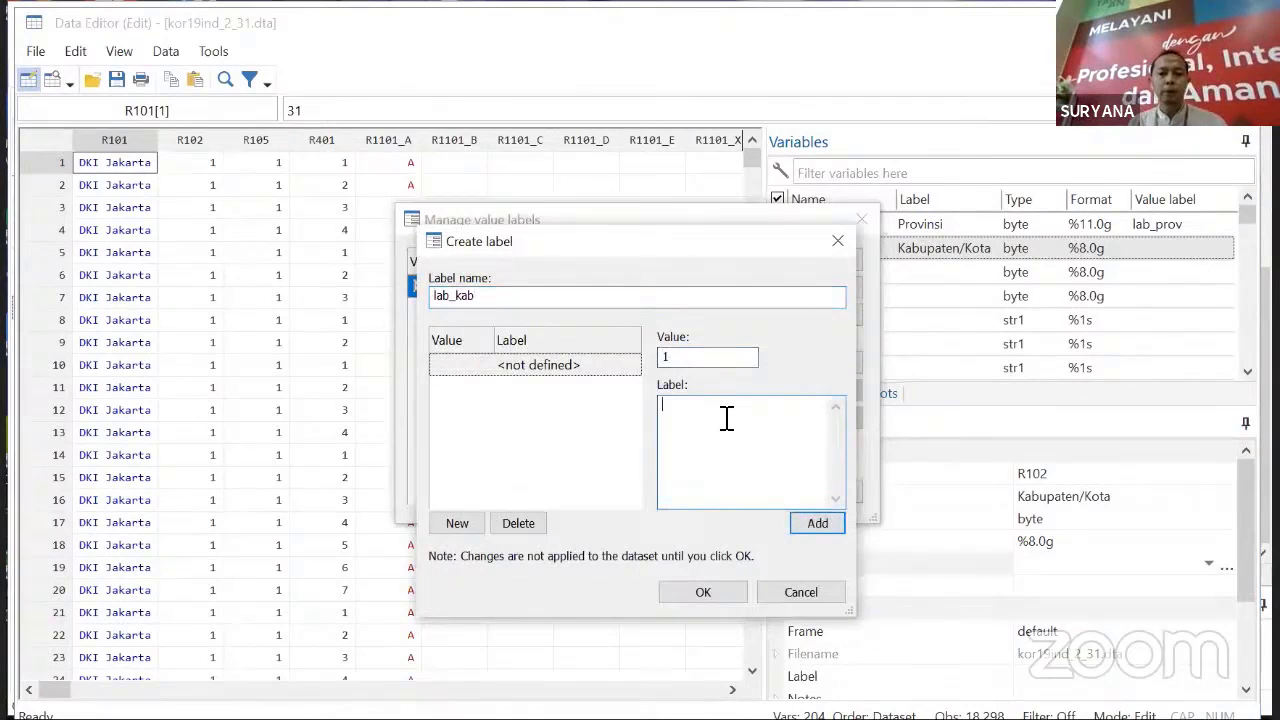
pyautogui.write('Kepulauan ')
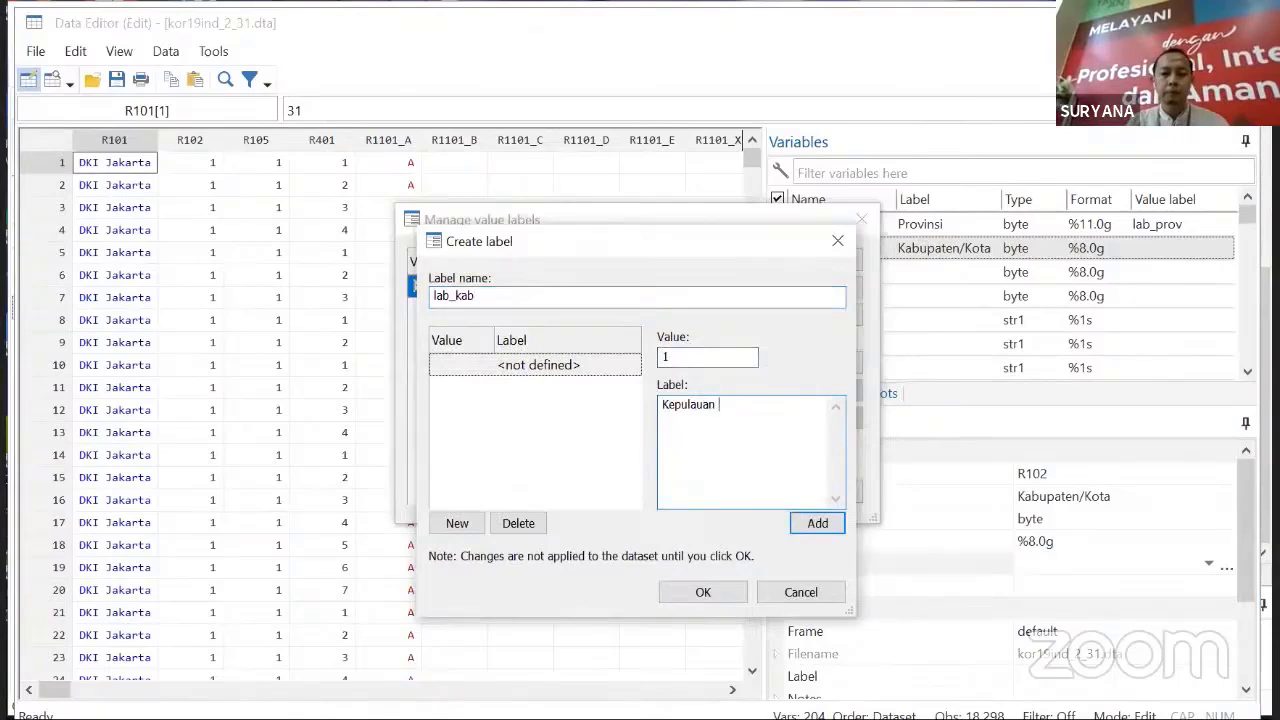
pyautogui.write('Seribu')
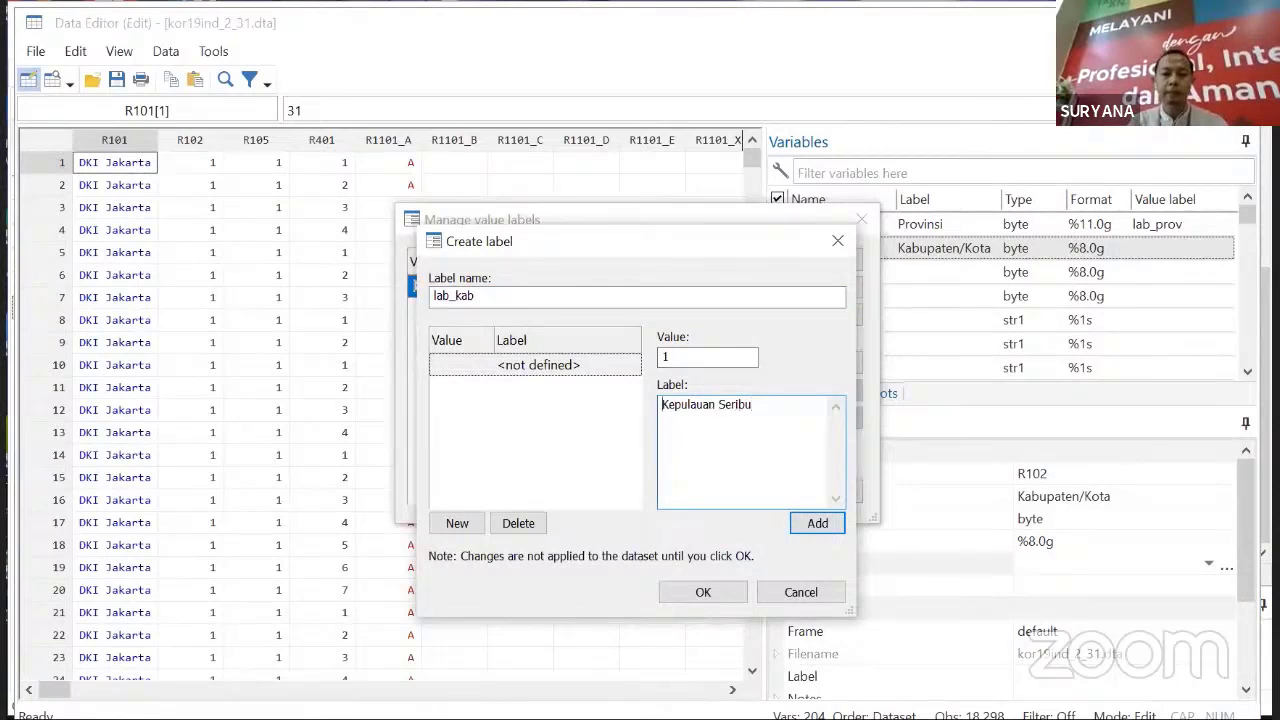
pyautogui.write('Kab.')
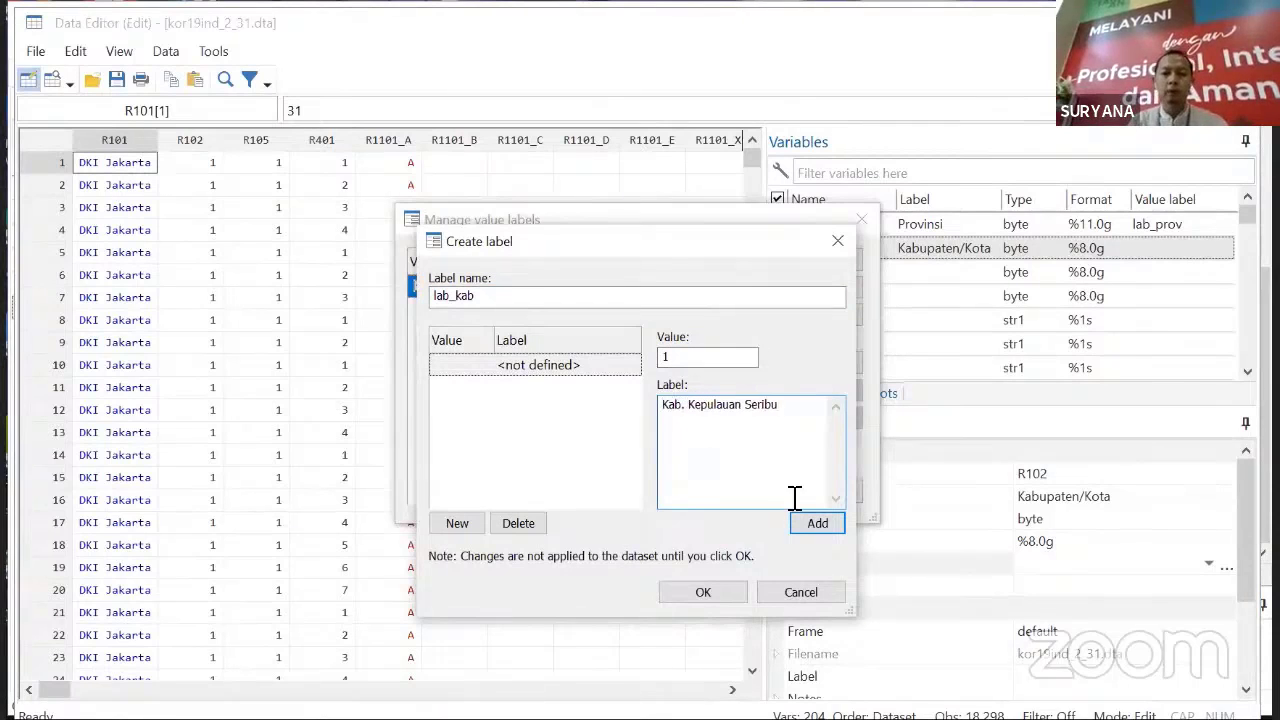
pyautogui.click(817, 523)
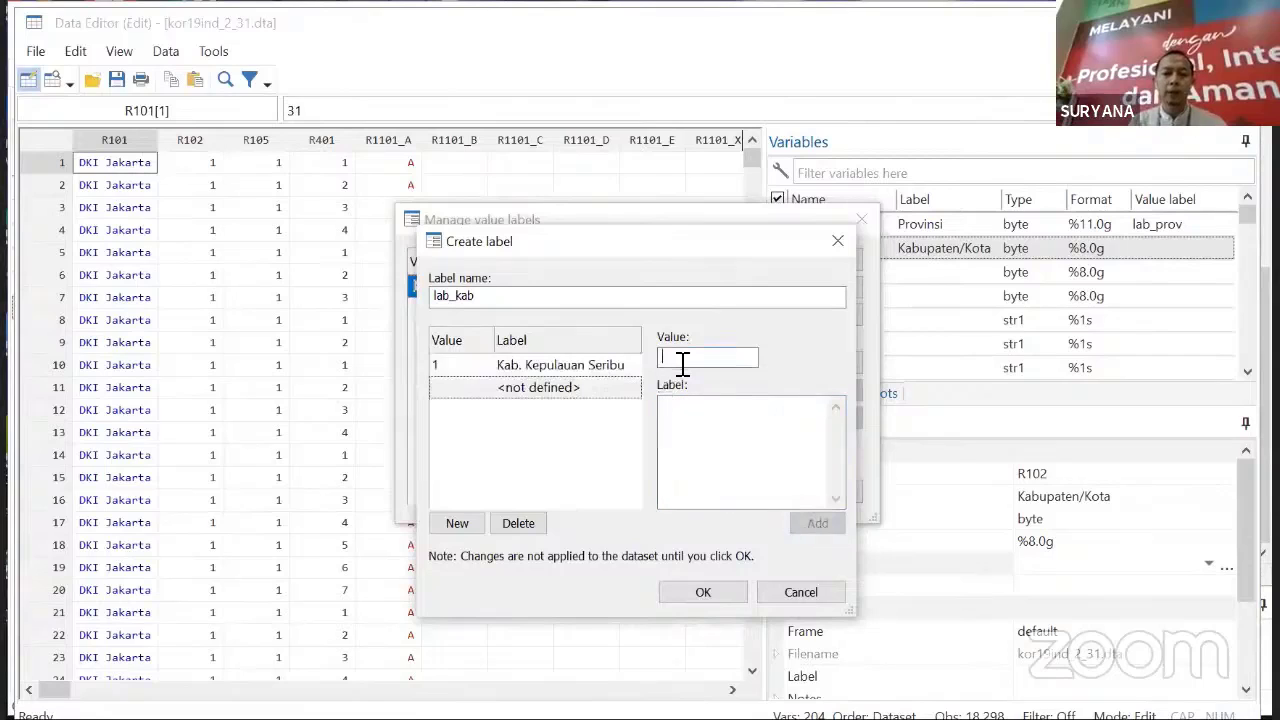
# - Add value 71 with the label Kota Jakarta Selatan to lab_kab, copying the words Kota Jakarta for reuse
pyautogui.write('71')
pyautogui.click(700, 415)
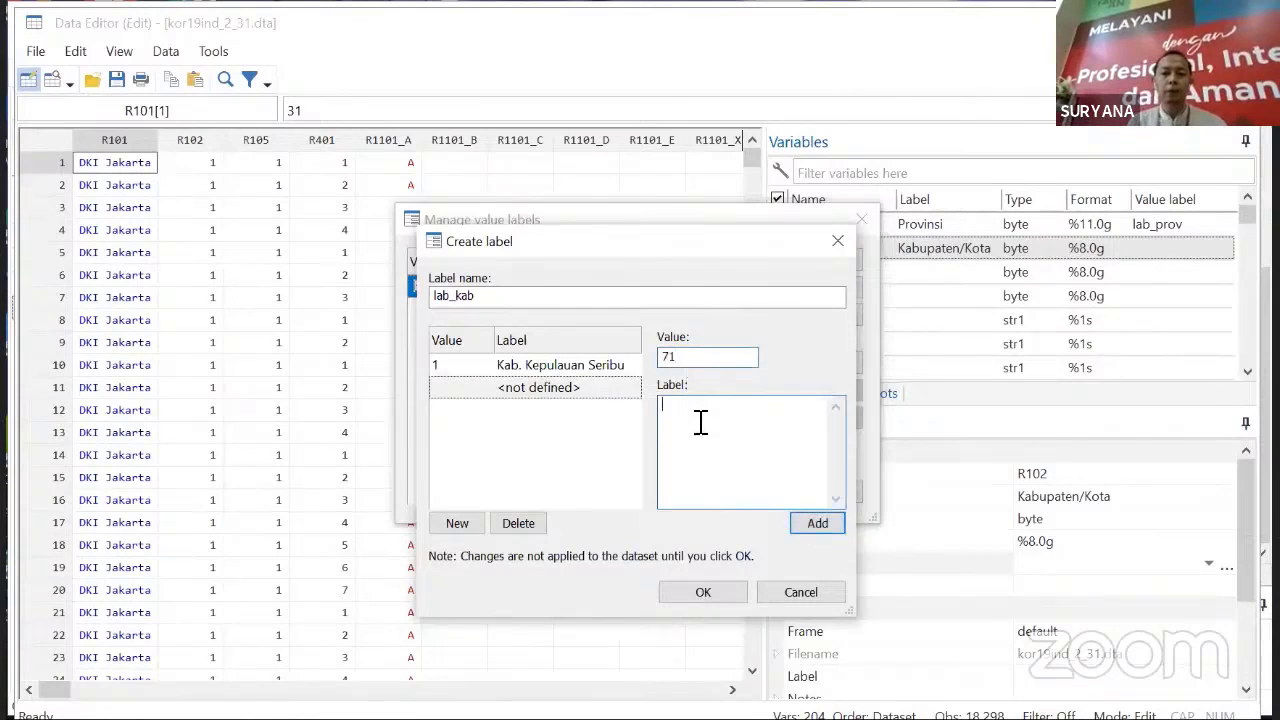
pyautogui.write('Kota Jaka')
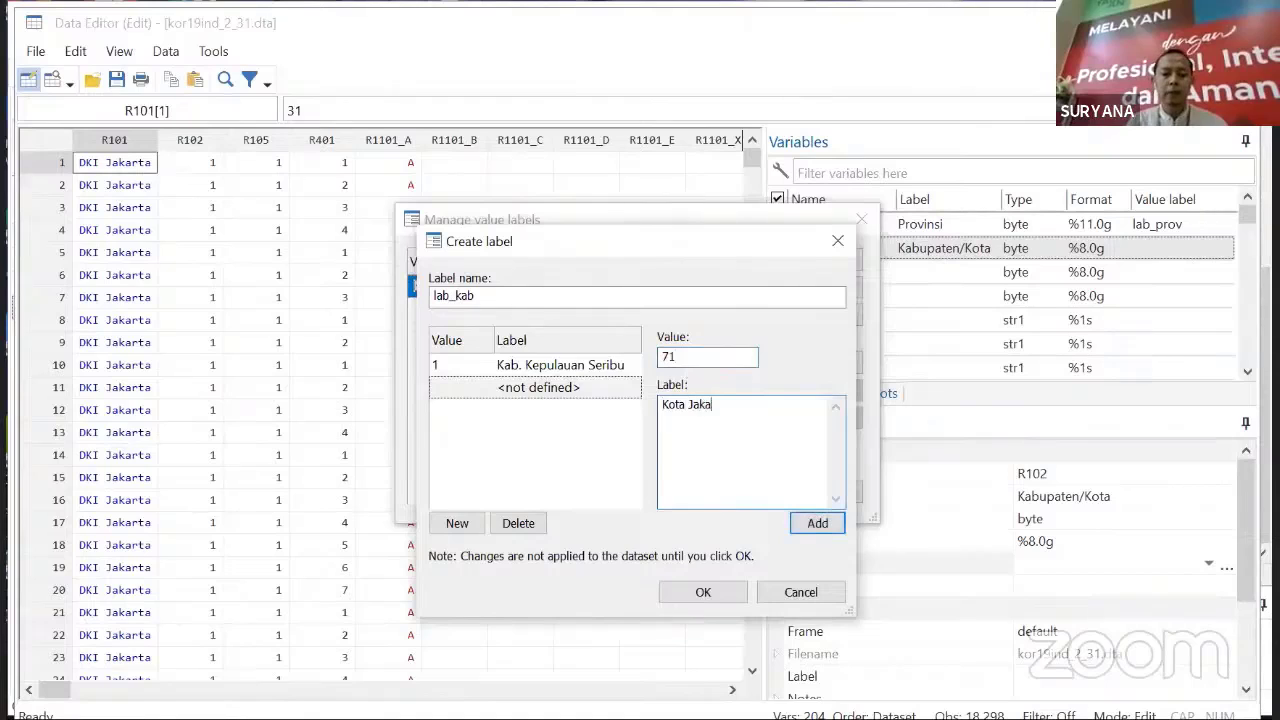
pyautogui.write('rta Selatan')
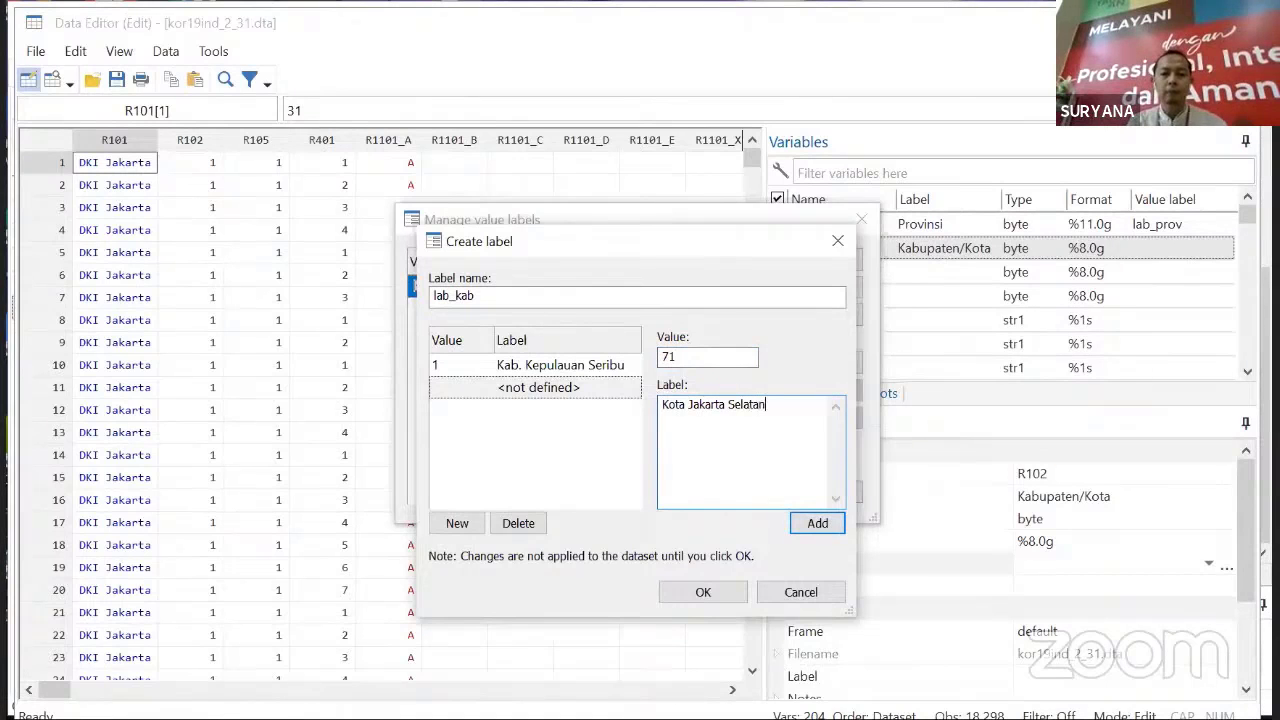
pyautogui.hotkey('ctrl', 'shift', 'Left')
pyautogui.hotkey('ctrl', 'shift', 'Left')
pyautogui.hotkey('ctrl', 'c')
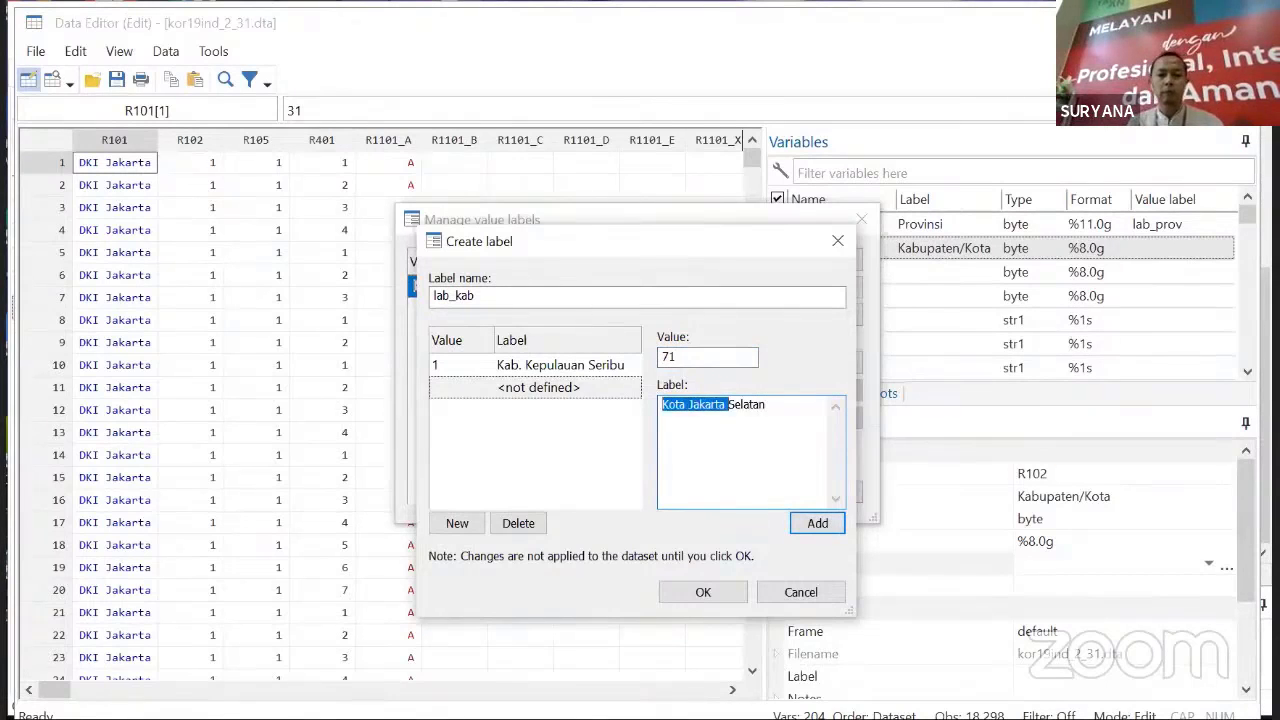
pyautogui.click(818, 525)
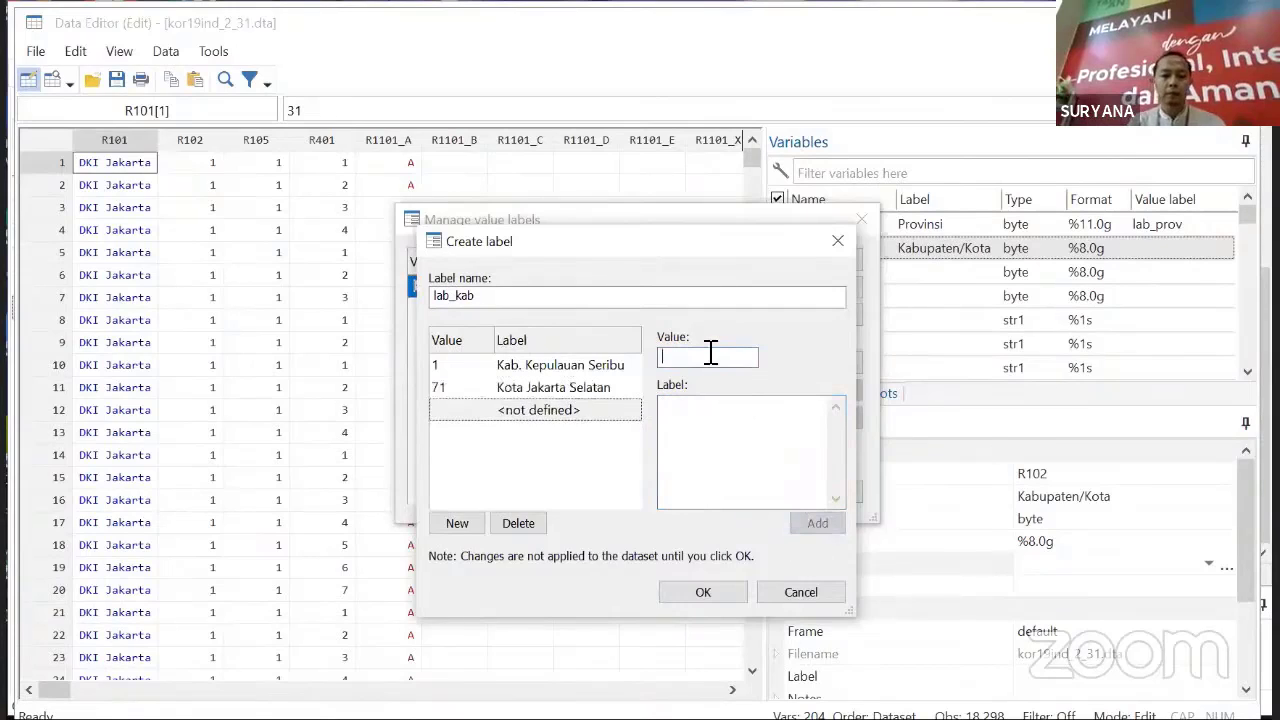
# - Add value 72 with the label Kota Jakarta Timur to lab_kab, reusing the copied words Kota Jakarta
pyautogui.write('72')
pyautogui.click(738, 414)
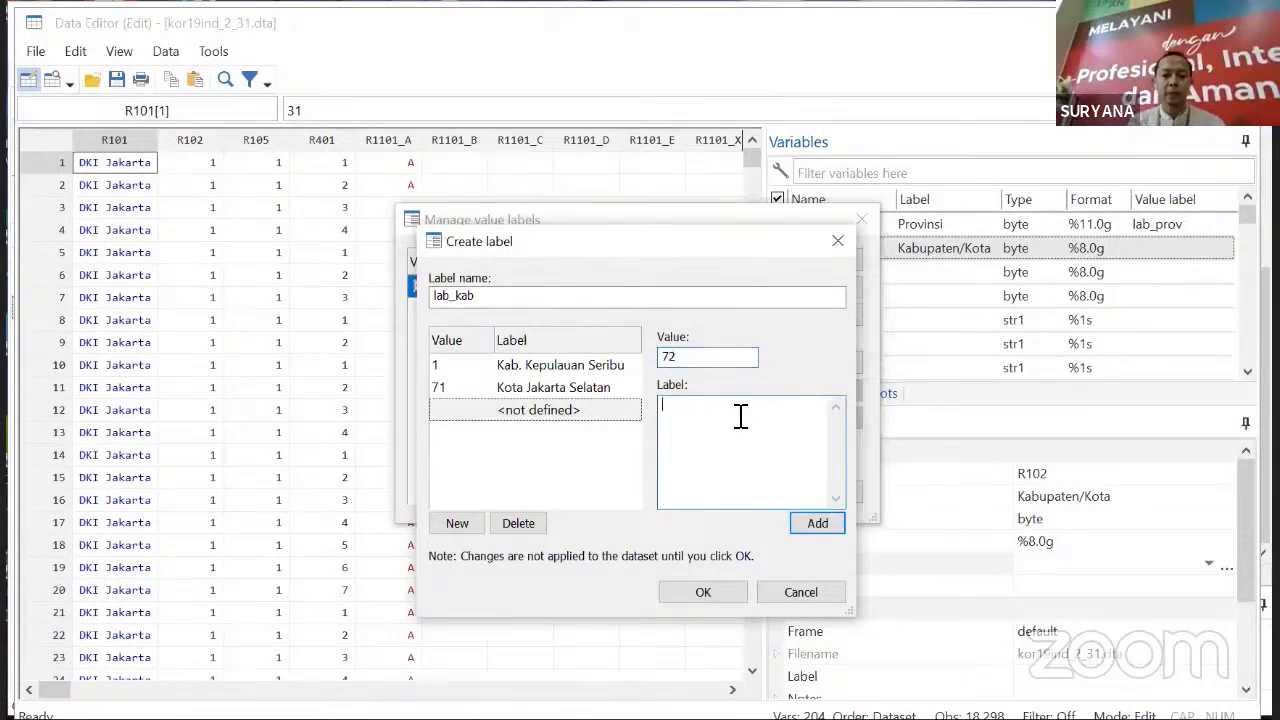
pyautogui.hotkey('ctrl', 'v')
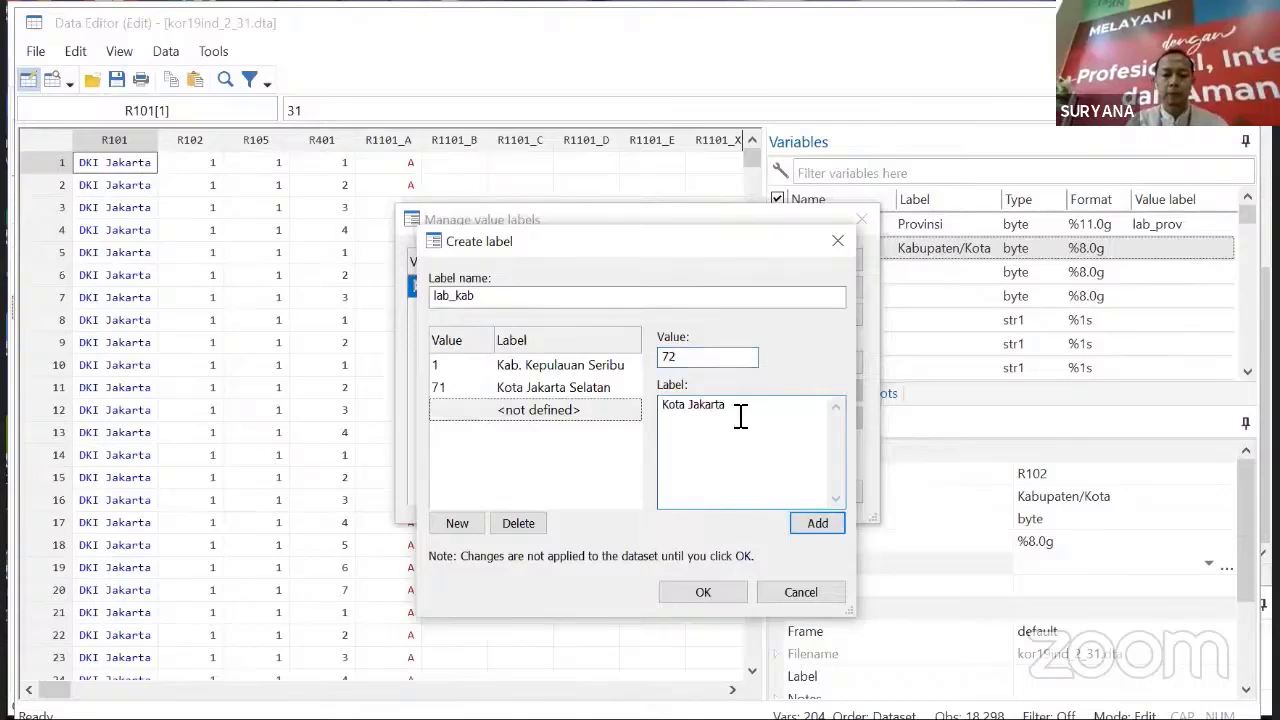
pyautogui.write('Timur')
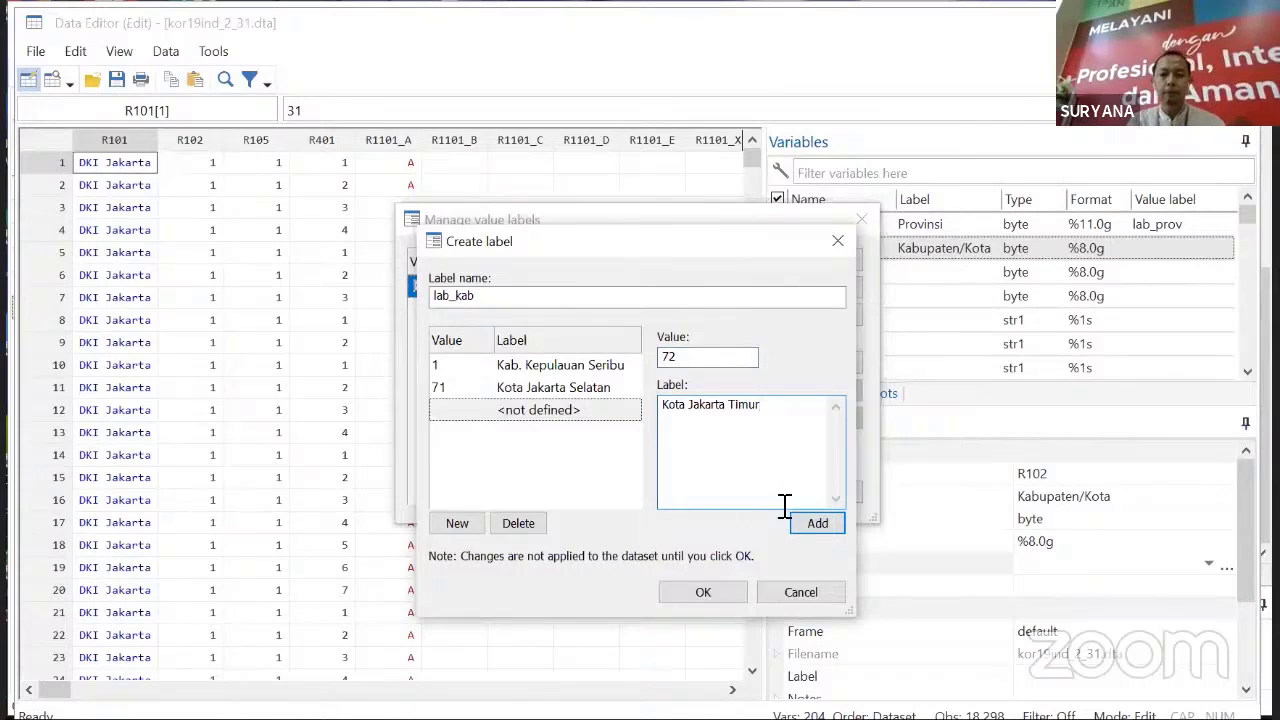
pyautogui.click(817, 523)
# - Add value 73 with the label Kota Jakarta Pusat to lab_kab, reusing the copied words Kota Jakarta
pyautogui.write('73')
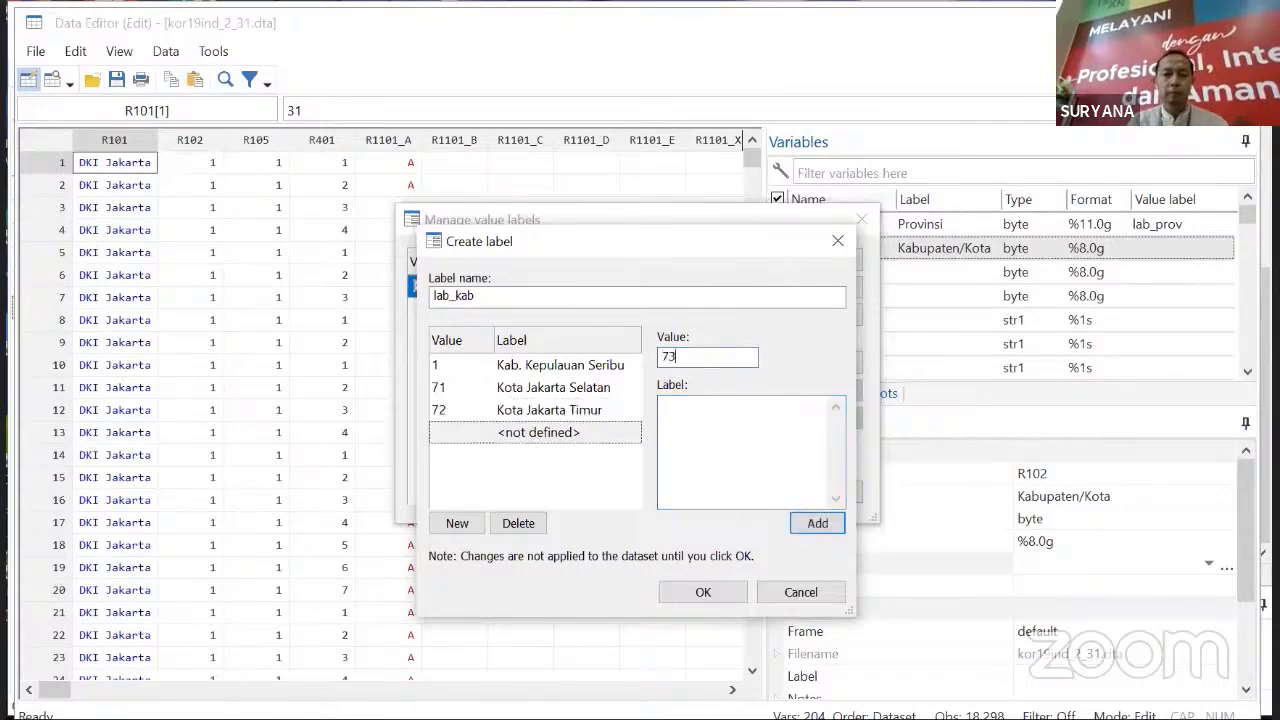
pyautogui.click(755, 433)
pyautogui.hotkey('ctrl', 'v')
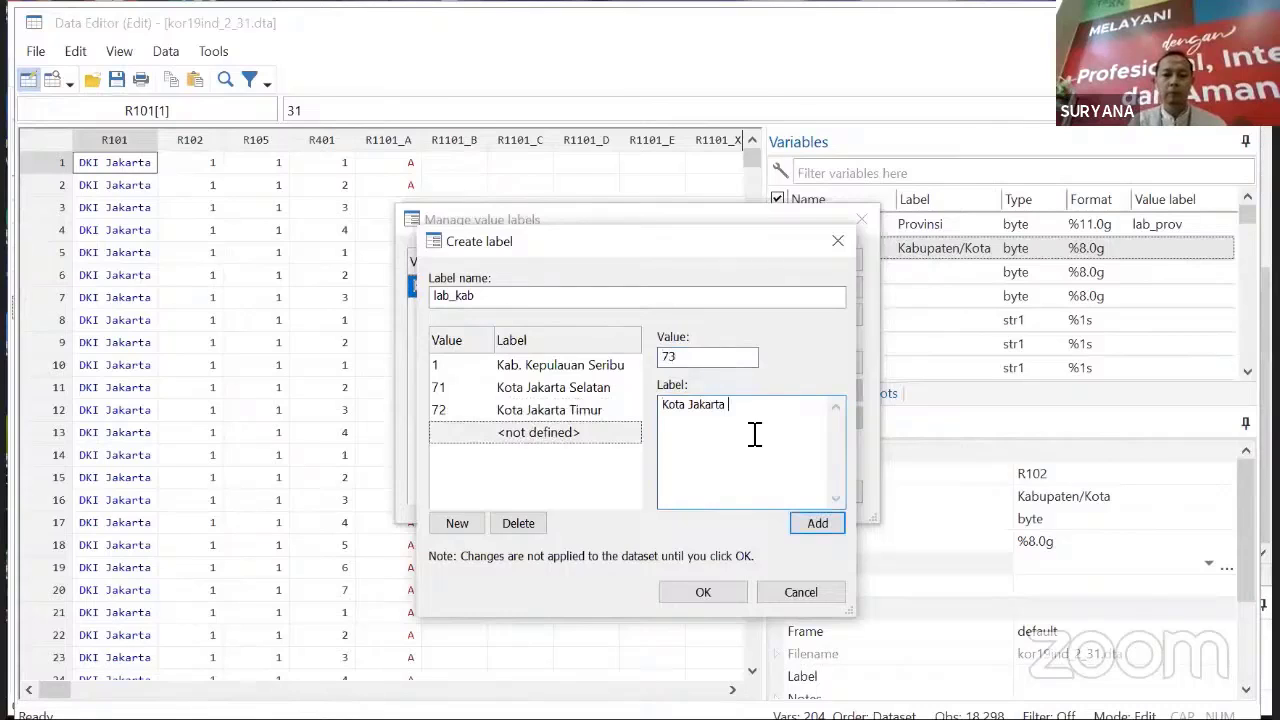
pyautogui.write('Pusat')
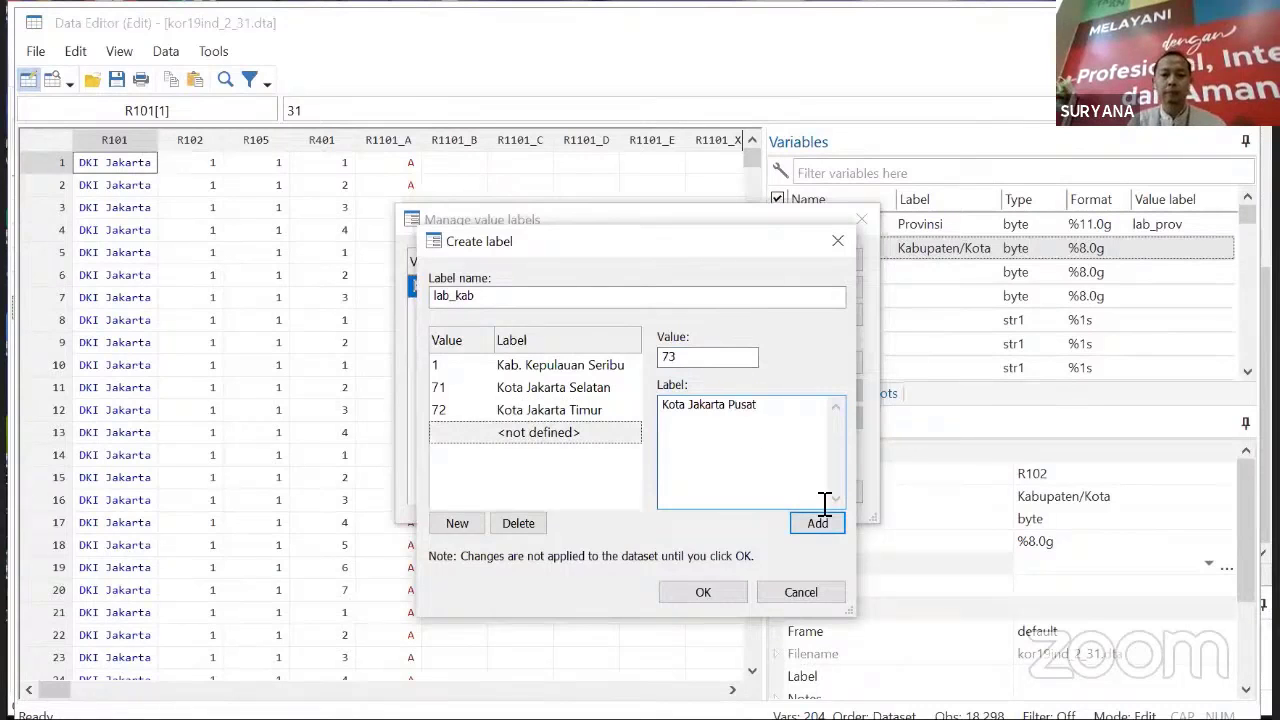
pyautogui.click(817, 524)
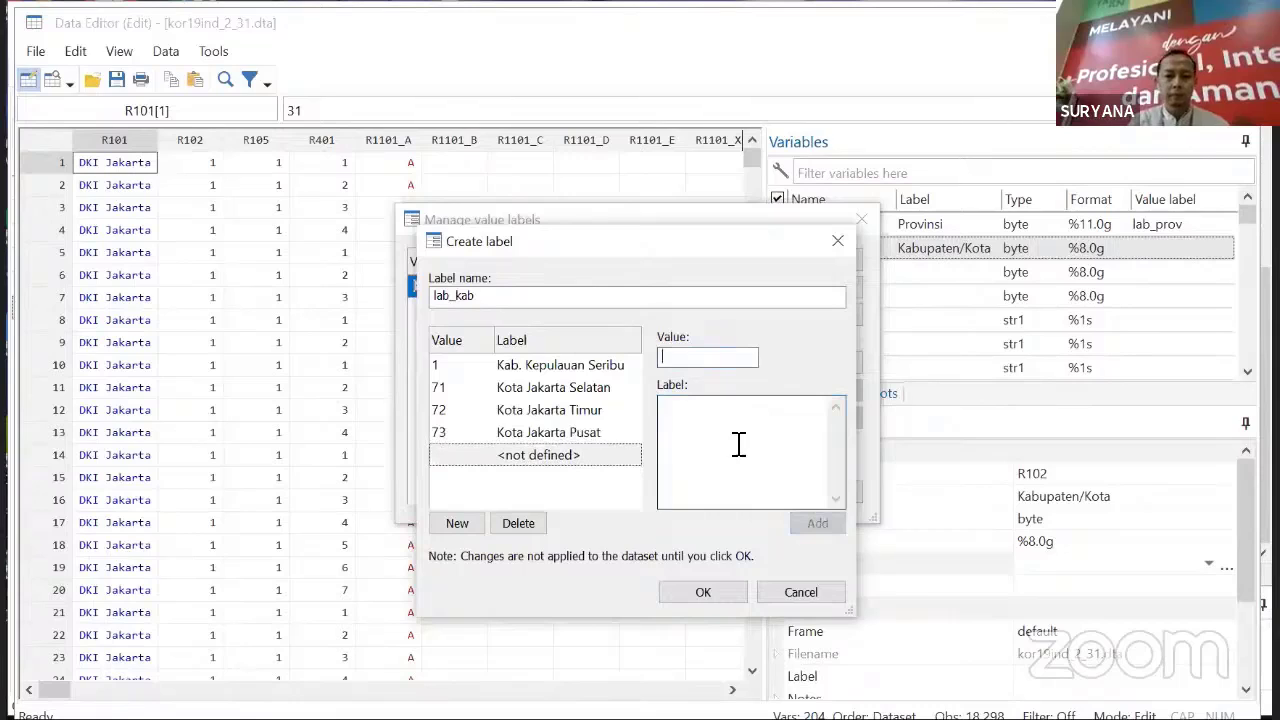
# - Add value 74 with the label Kota Jakarta Barat to lab_kab, reusing the copied words Kota Jakarta
pyautogui.write('74')
pyautogui.click(722, 470)
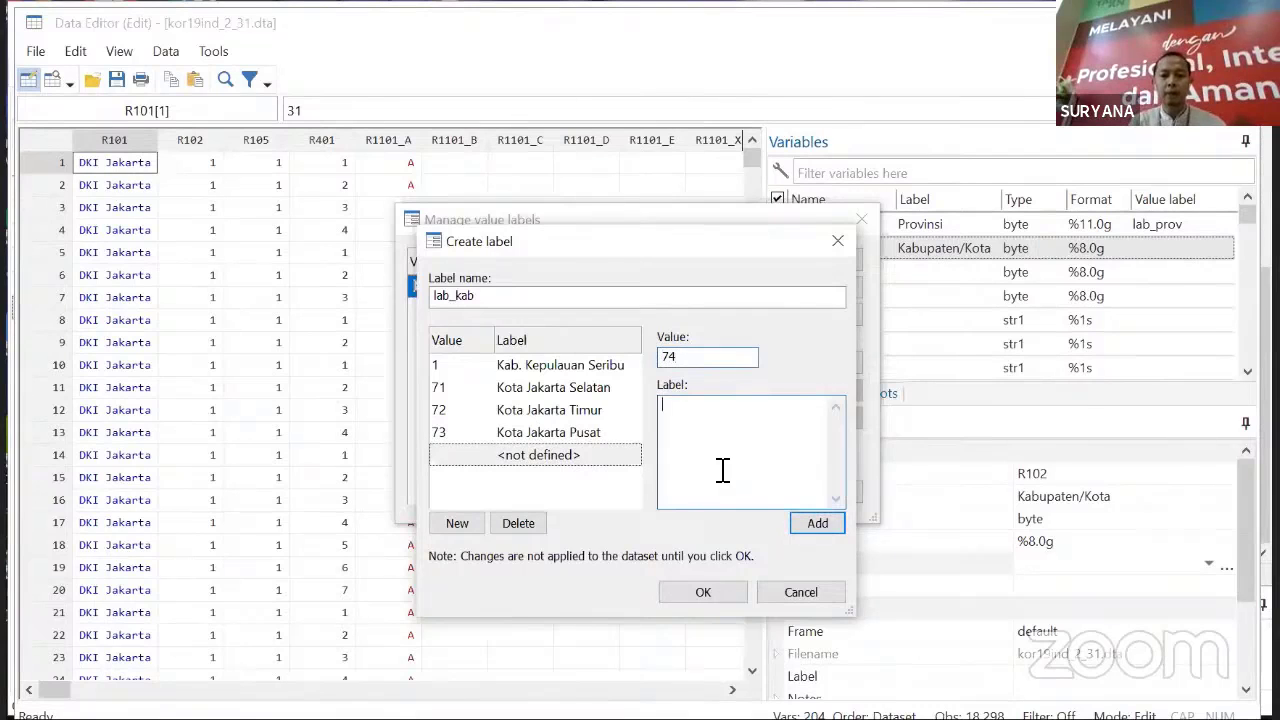
pyautogui.write('Kota Jakarta Barat')
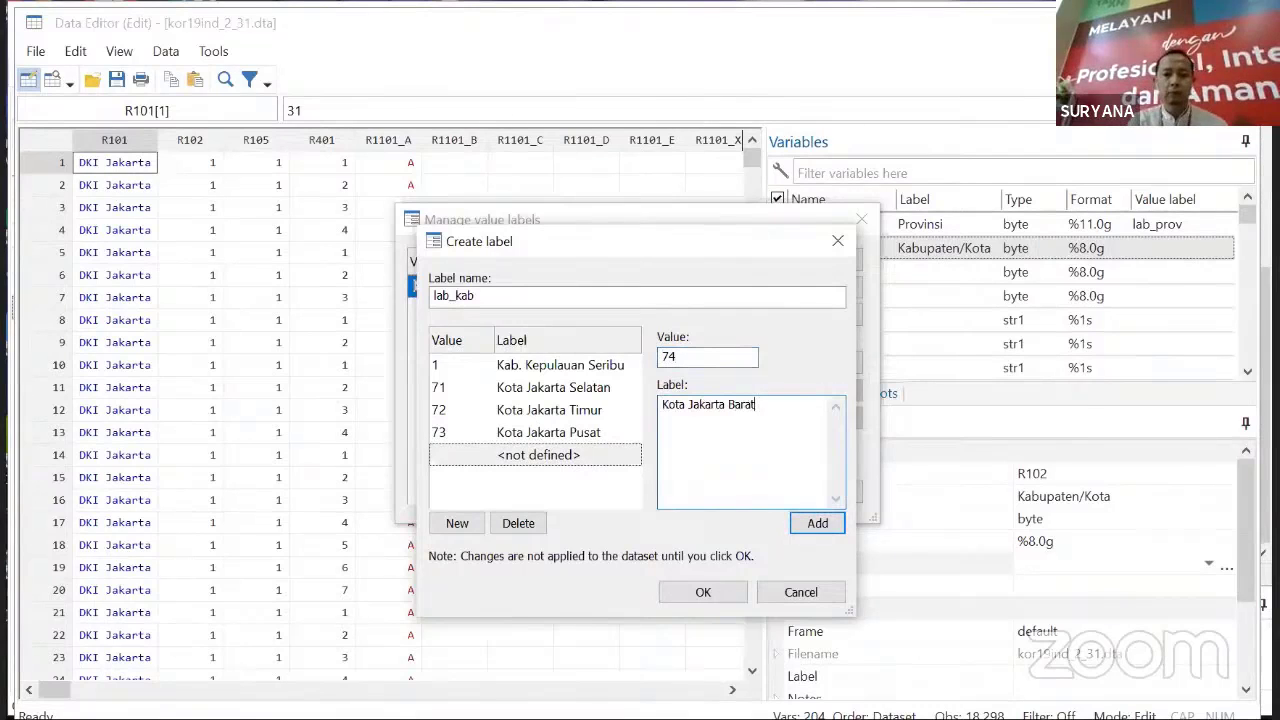
pyautogui.click(817, 523)
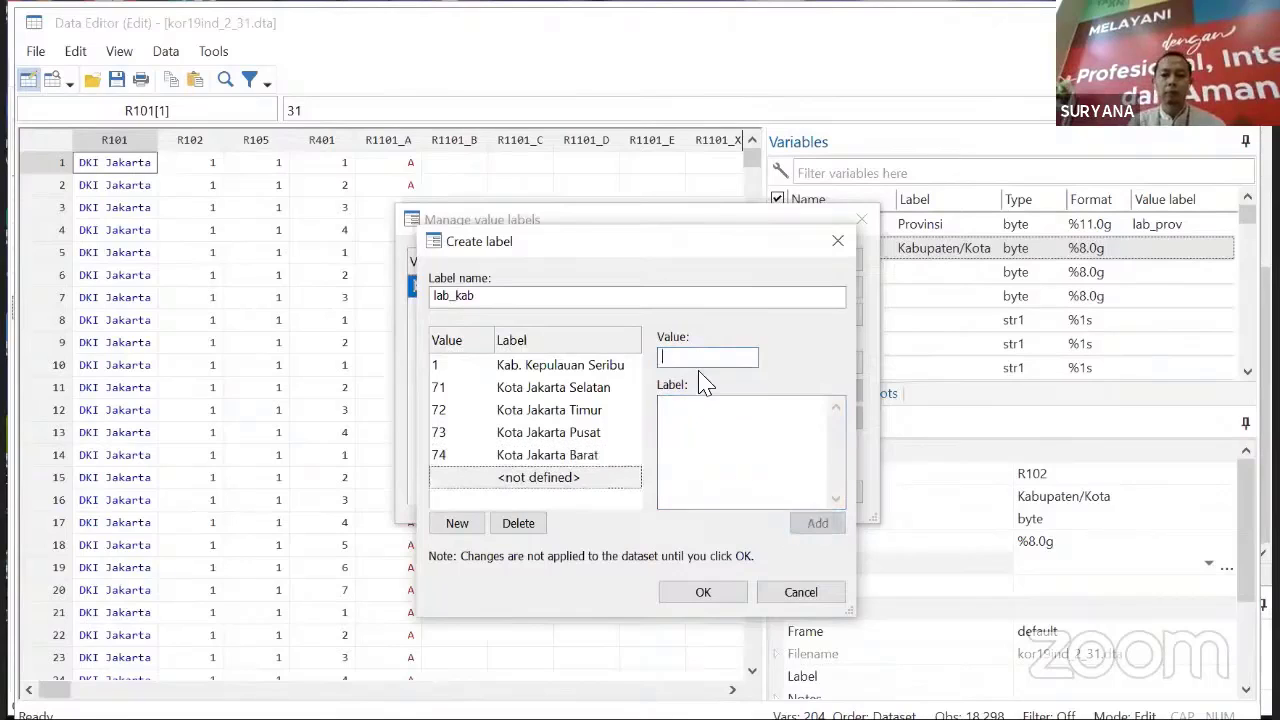
# - Add value 75 with the label Kota Jakarta Utara to lab_kab, reusing the copied words Kota Jakarta
pyautogui.write('75')
pyautogui.click(748, 468)
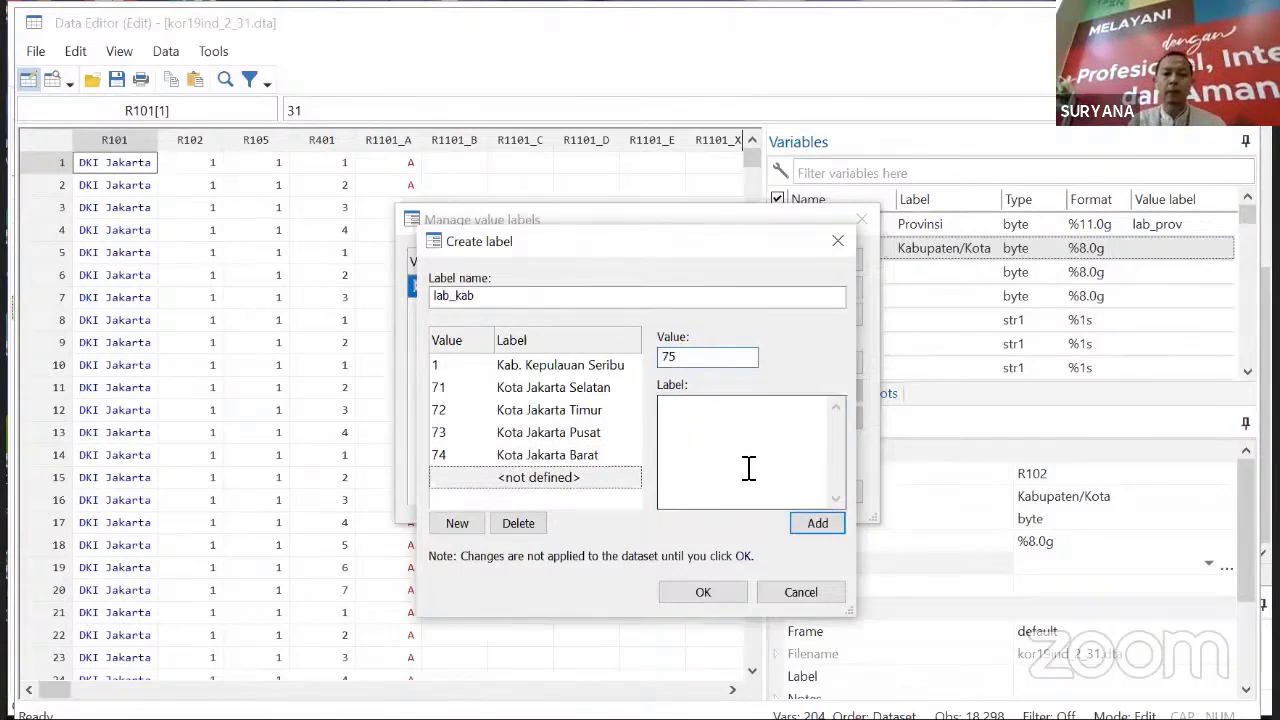
pyautogui.write('Kota Jakarta Ut')
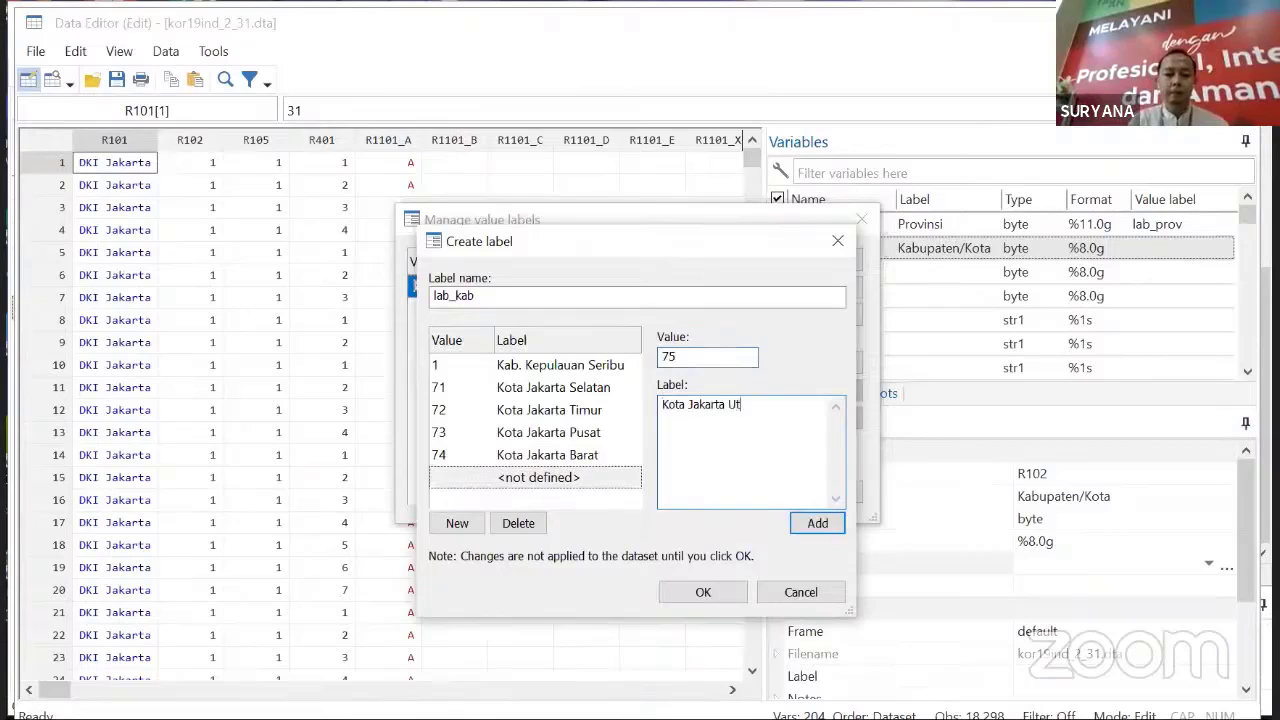
pyautogui.write('ara')
pyautogui.click(816, 524)
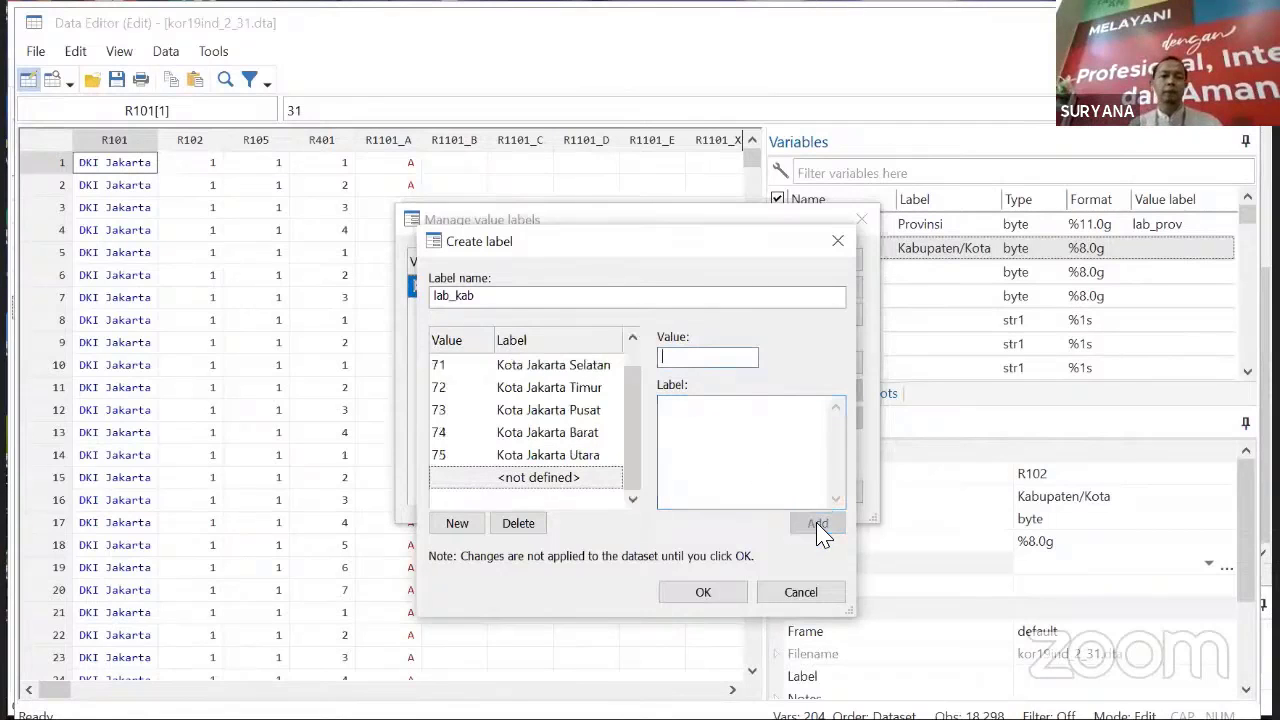
# - Save the lab_kab value labels and assign lab_kab as the value label of variable R102
pyautogui.click(705, 596)
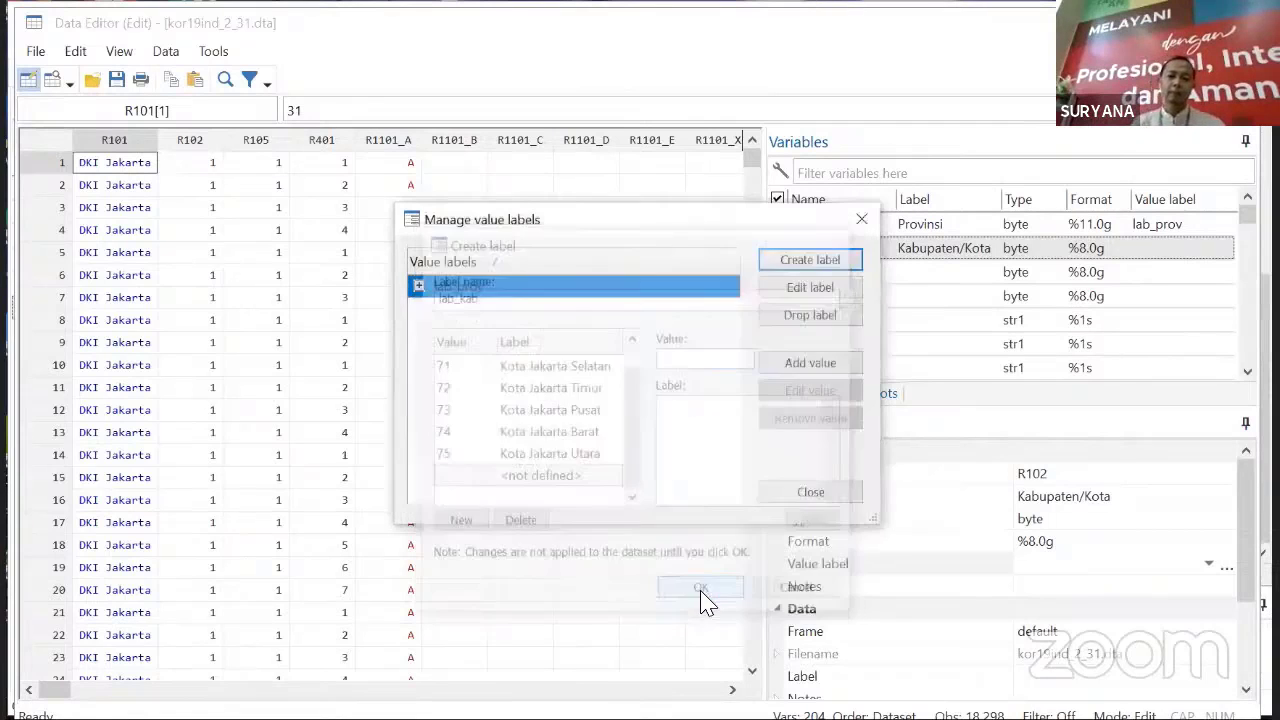
pyautogui.click(812, 500)
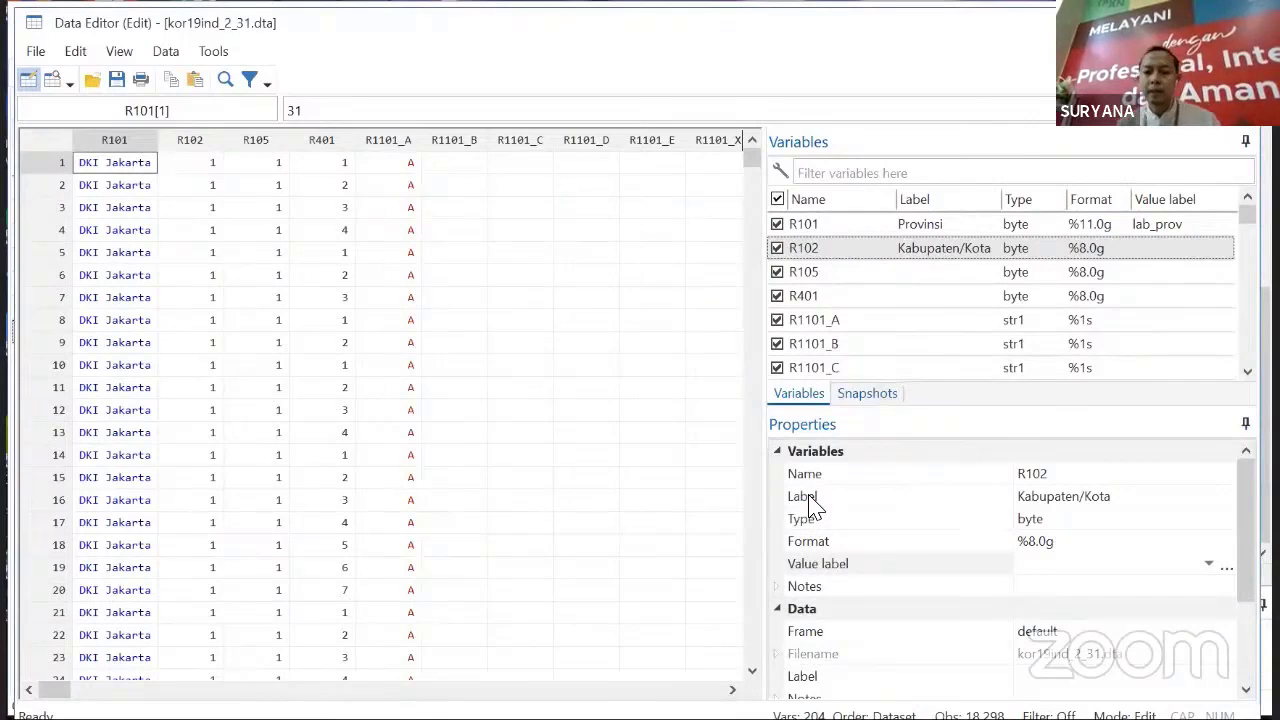
pyautogui.click(1209, 568)
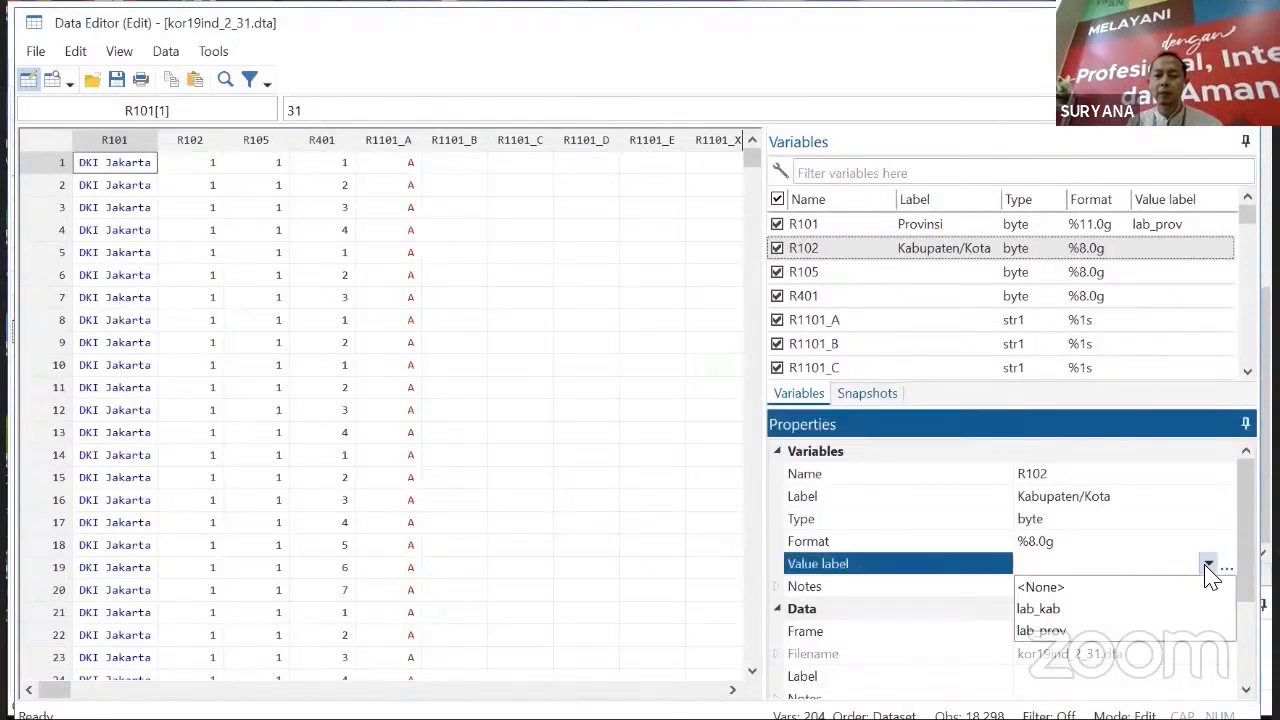
pyautogui.click(1060, 608)
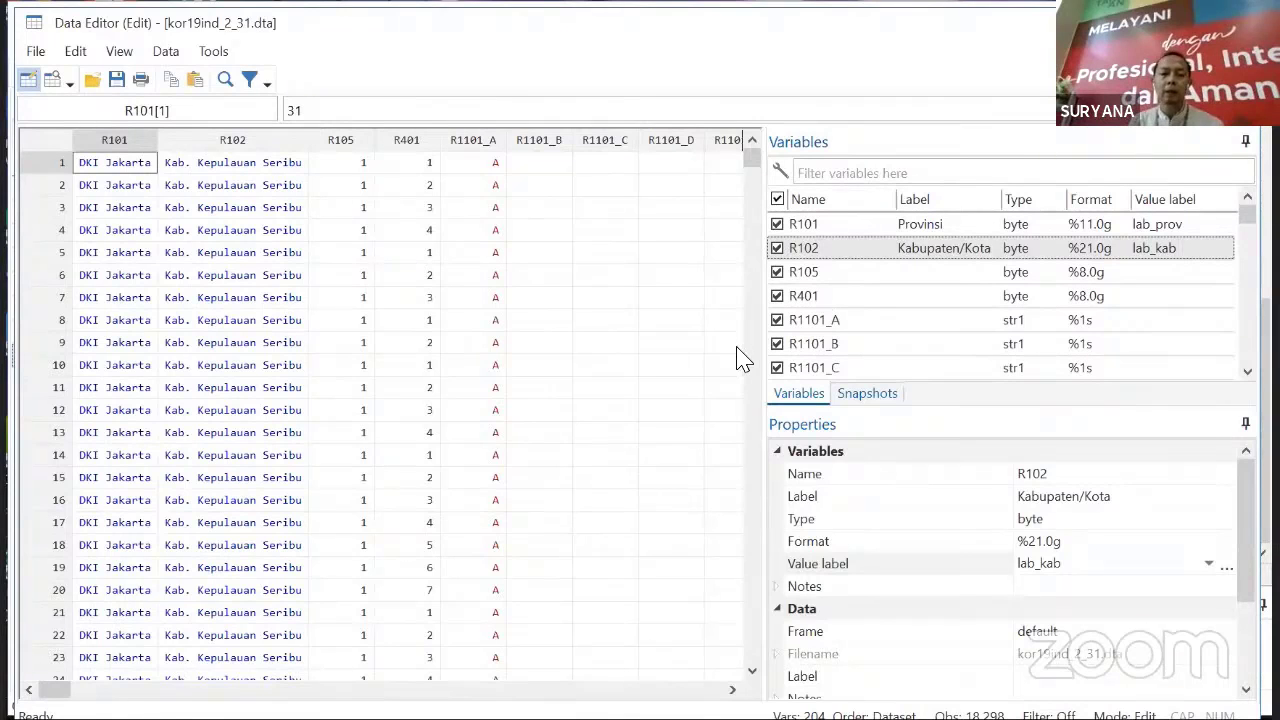
# - In the main Stata window, run label variable R105 "Status Perkotaan/Perdesaan", following the syntax of the earlier R101 label command
pyautogui.hotkey('alt', 'Tab')
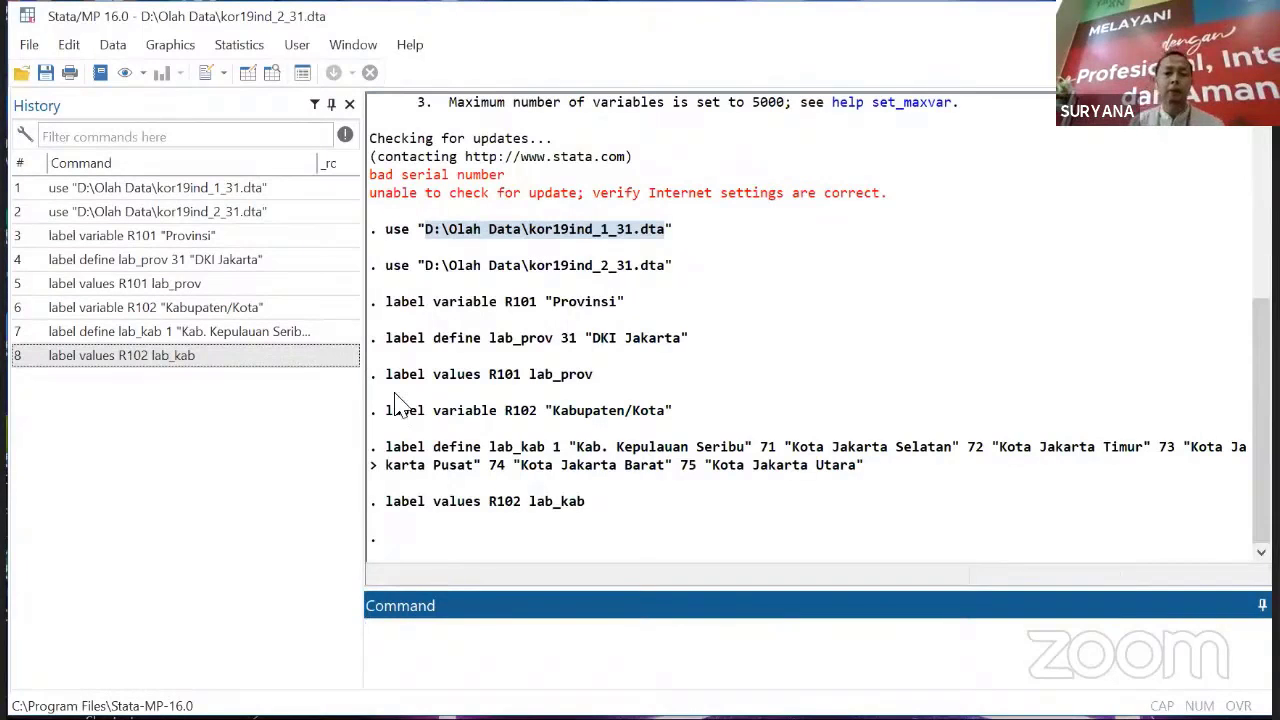
pyautogui.moveTo(386, 305); pyautogui.dragTo(679, 296)
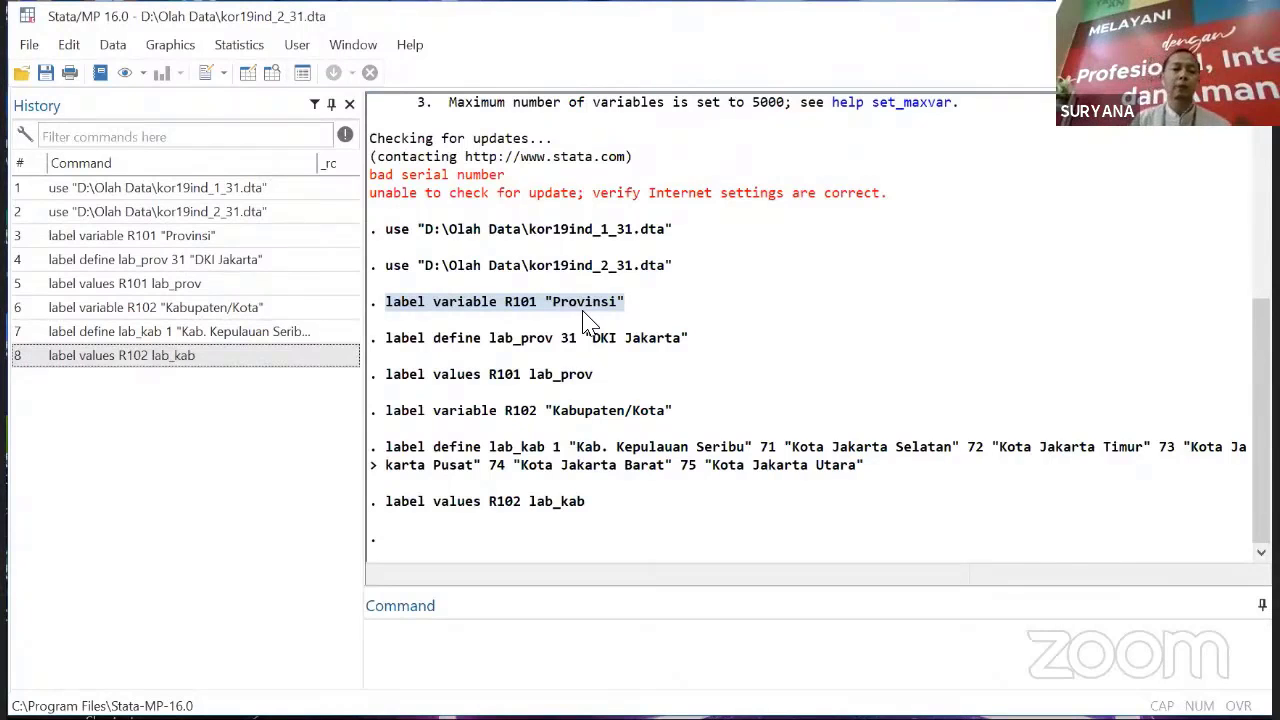
pyautogui.click(470, 654)
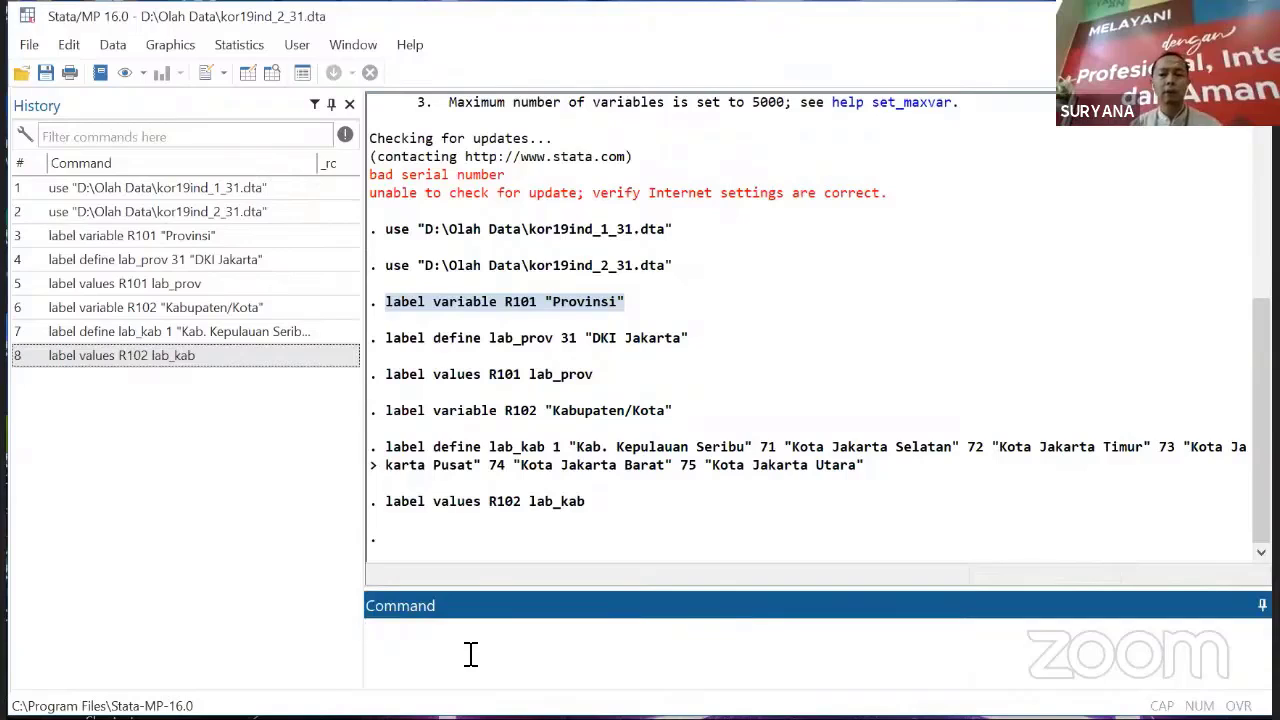
pyautogui.write('label')
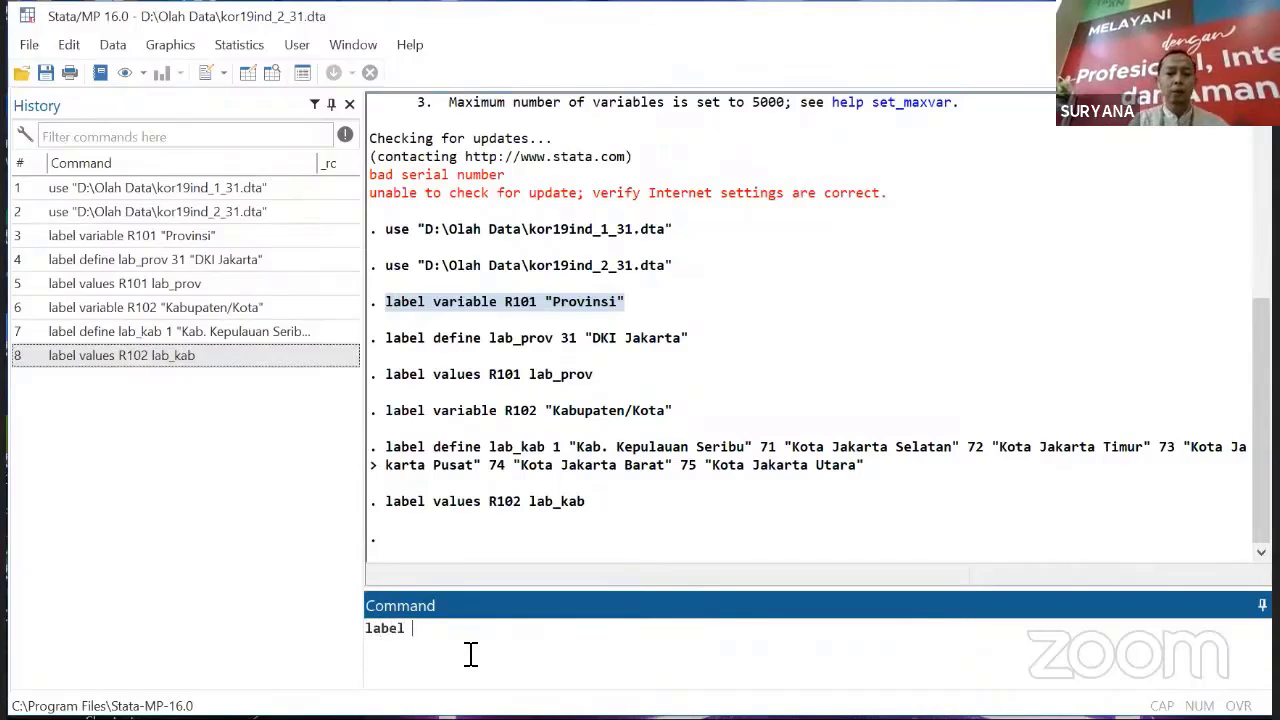
pyautogui.write(' R')
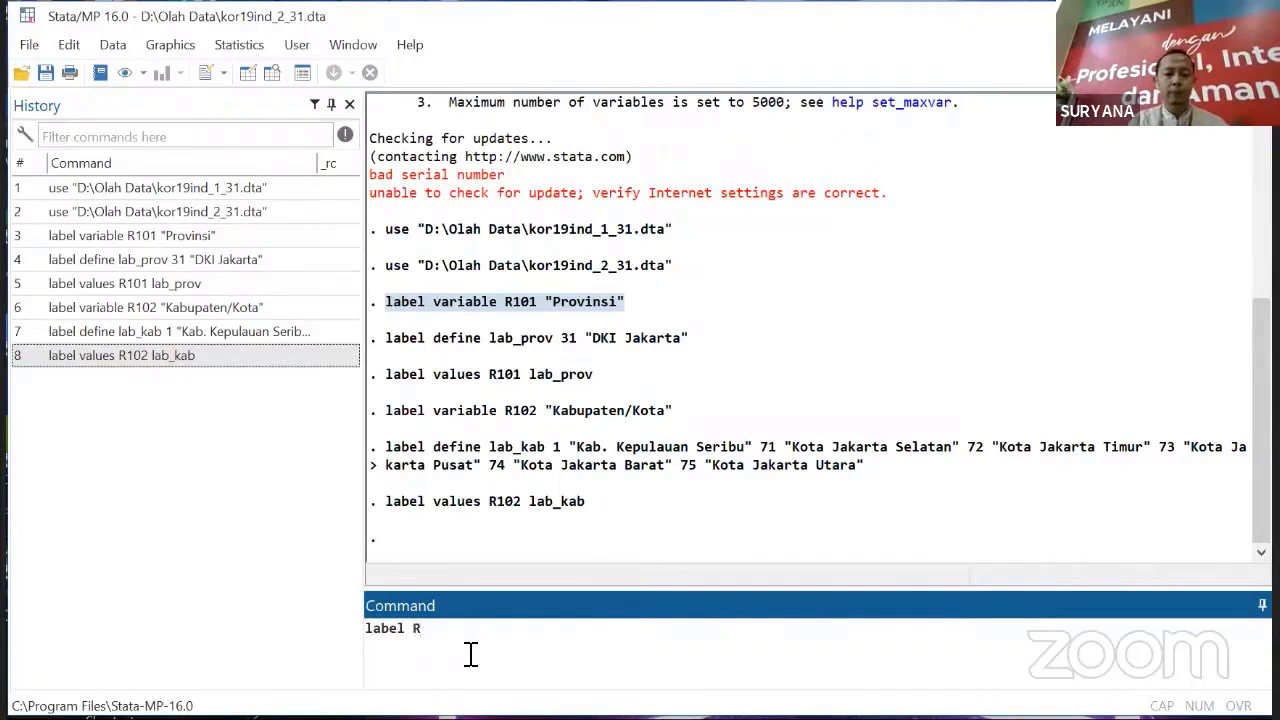
pyautogui.write('105')
pyautogui.press('Left')
pyautogui.press('Left')
pyautogui.press('Left')
pyautogui.press('Left')
pyautogui.write('variab')
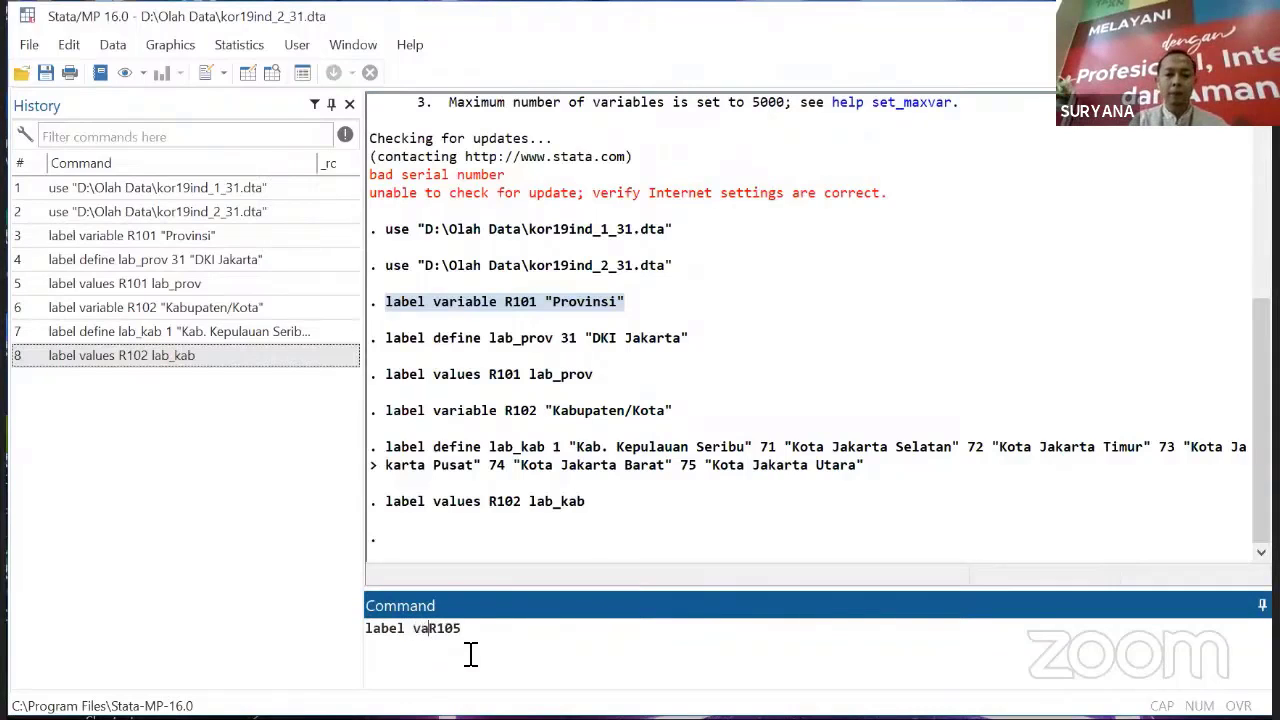
pyautogui.write('le')
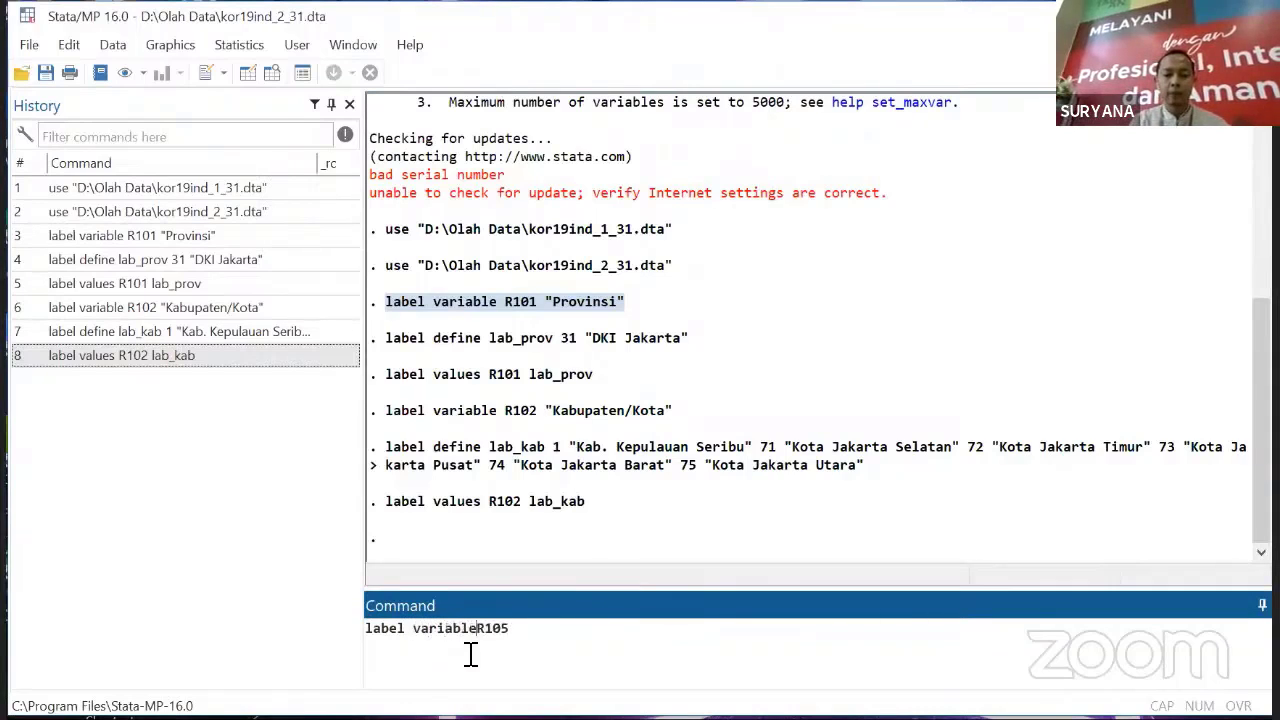
pyautogui.press('End')
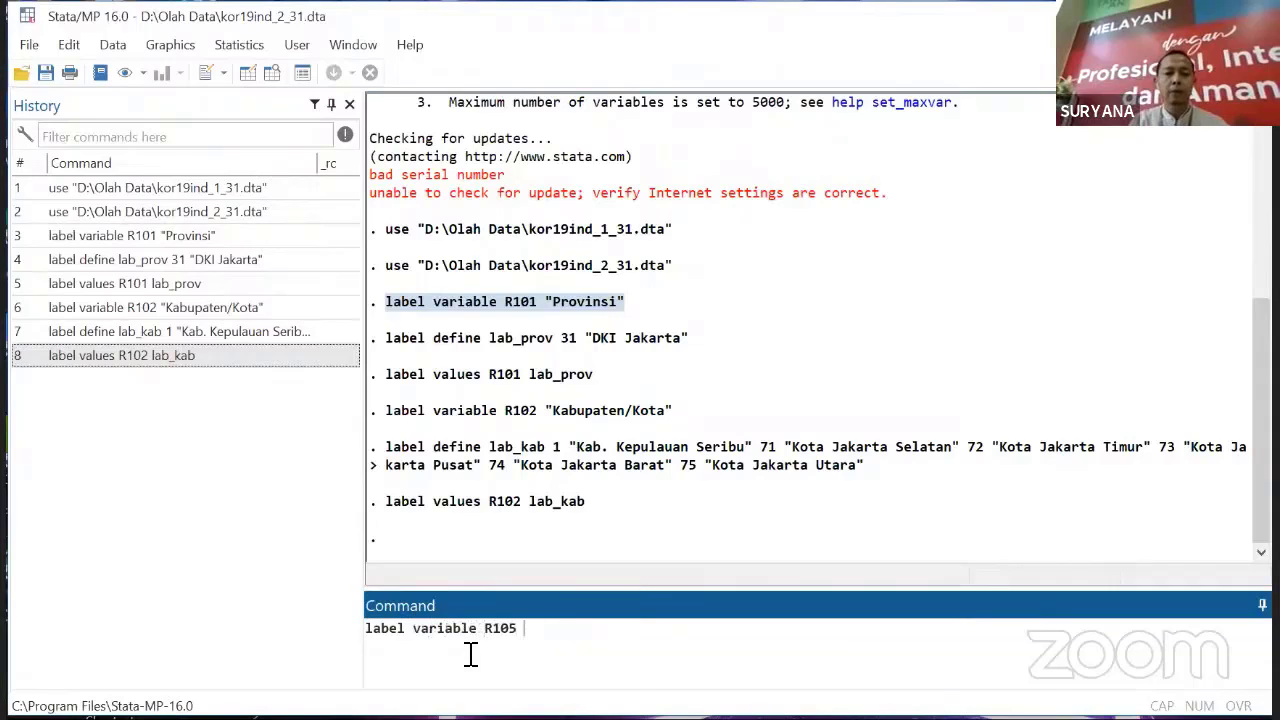
pyautogui.write('"')
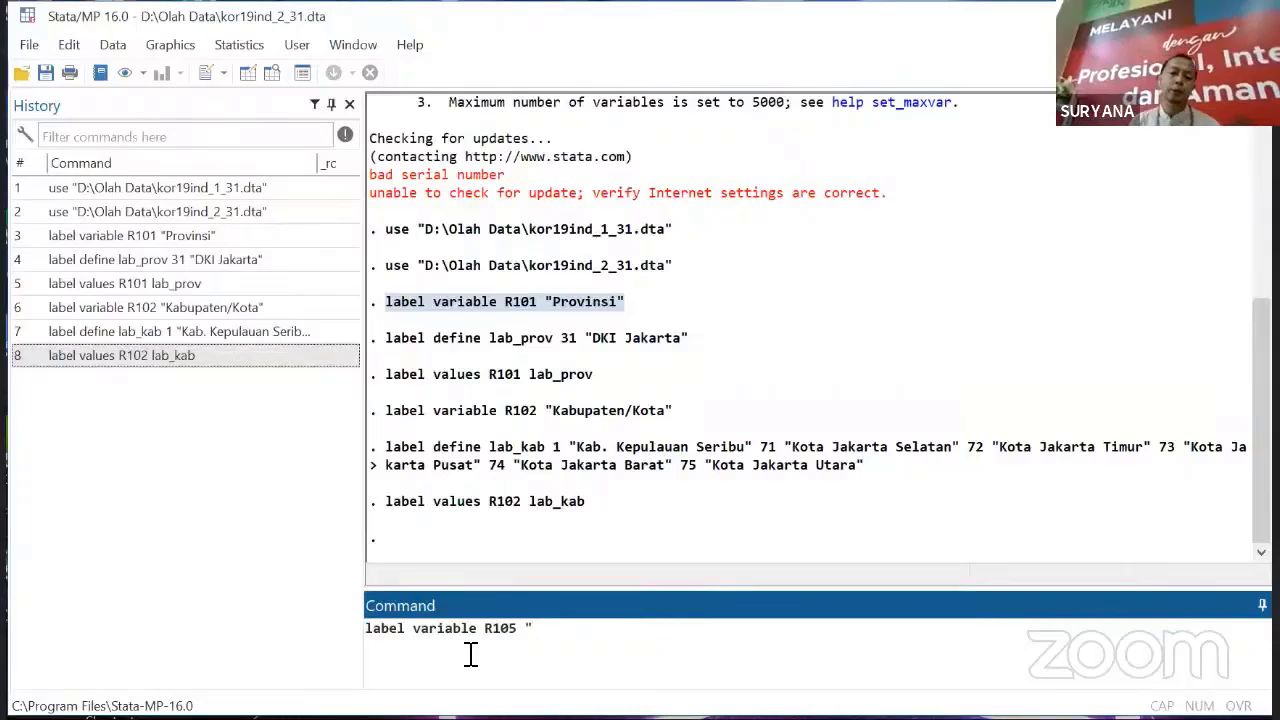
pyautogui.write('S')
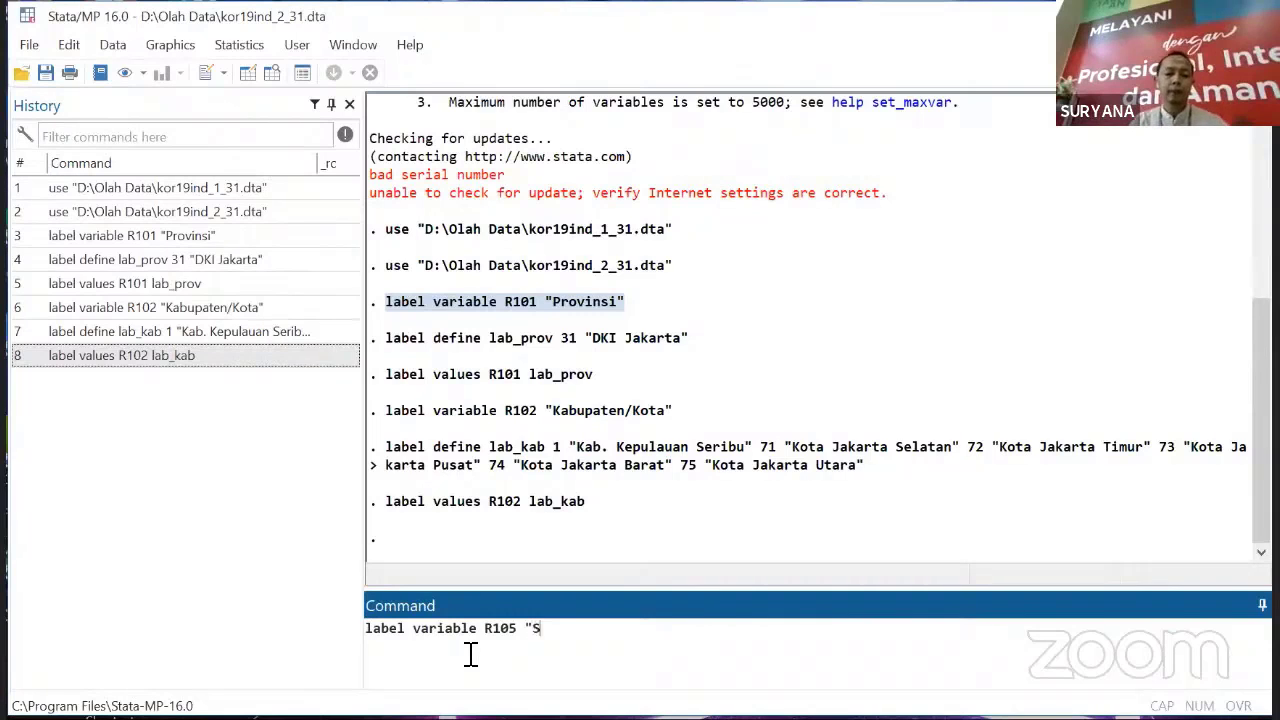
pyautogui.write('tatus P')
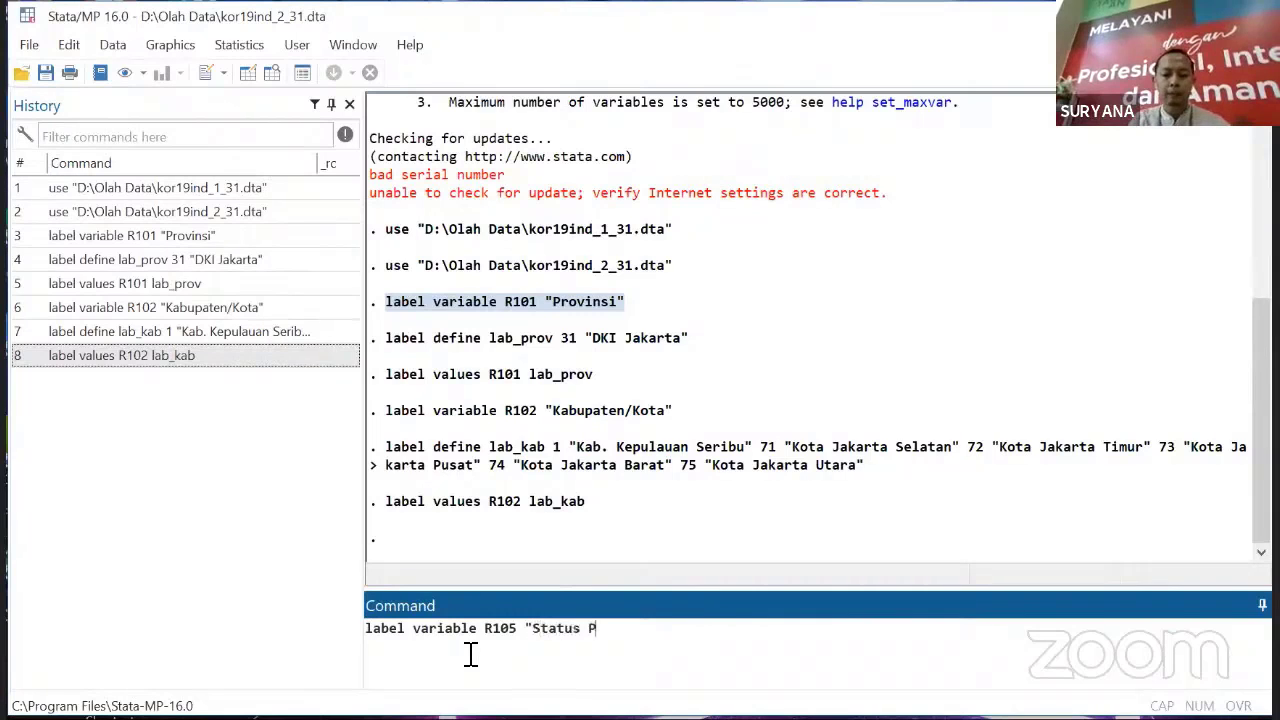
pyautogui.write('erkotaan')
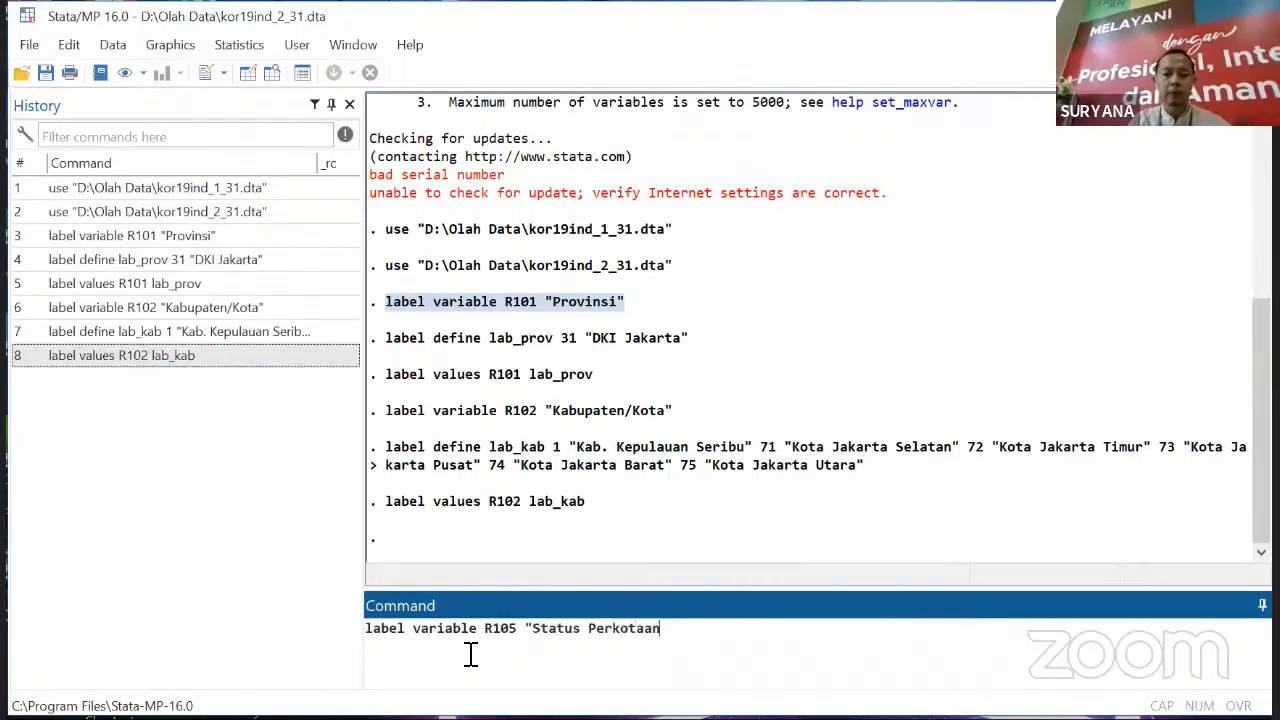
pyautogui.write('/Perdesa')
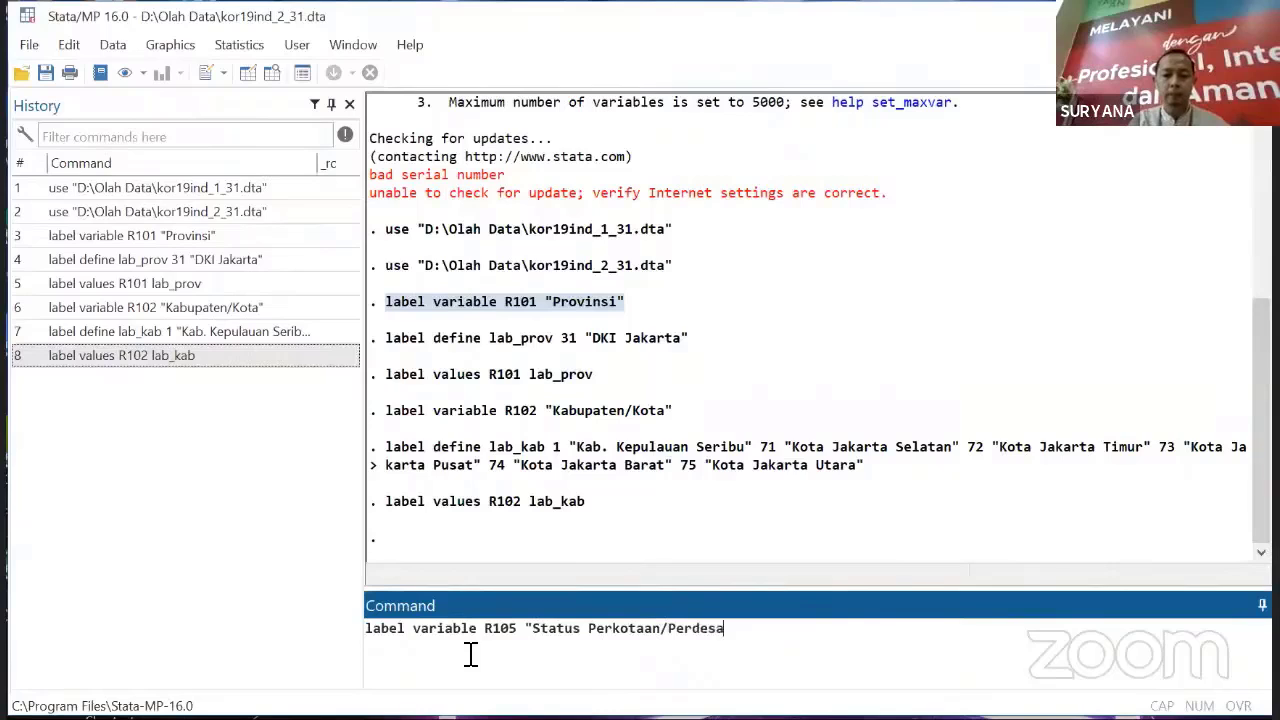
pyautogui.write('an"')
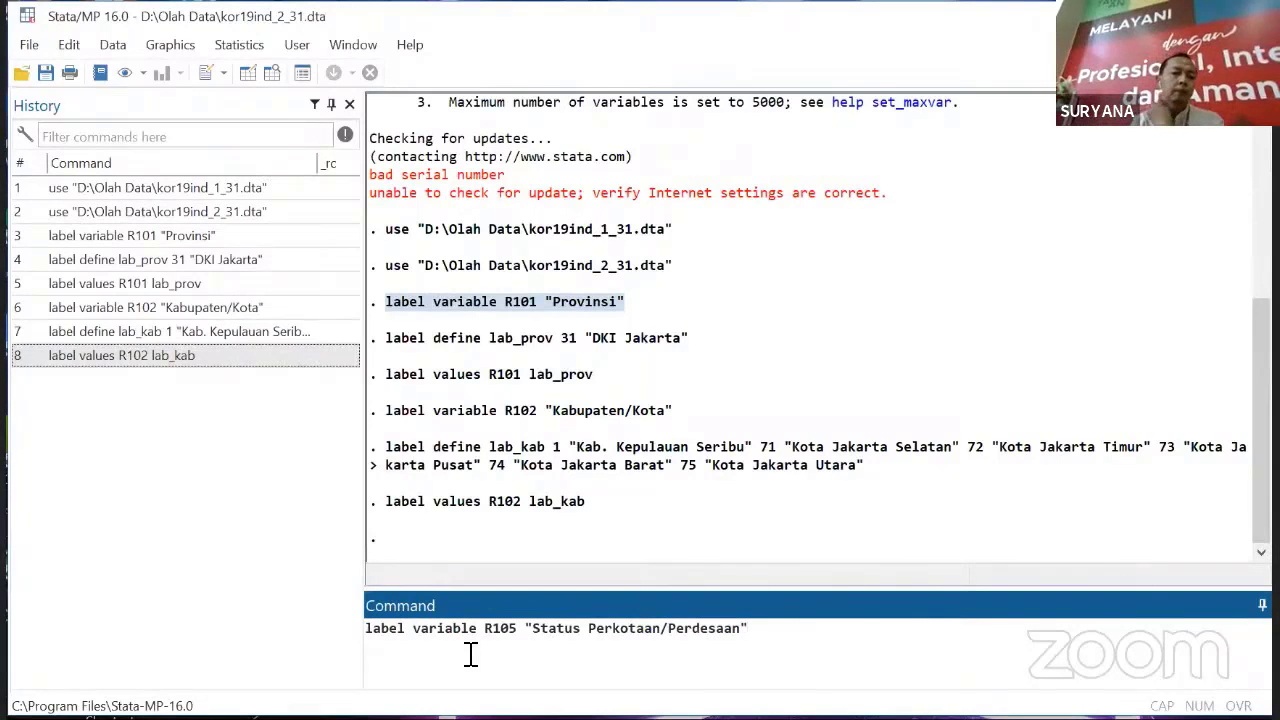
pyautogui.press('Return')
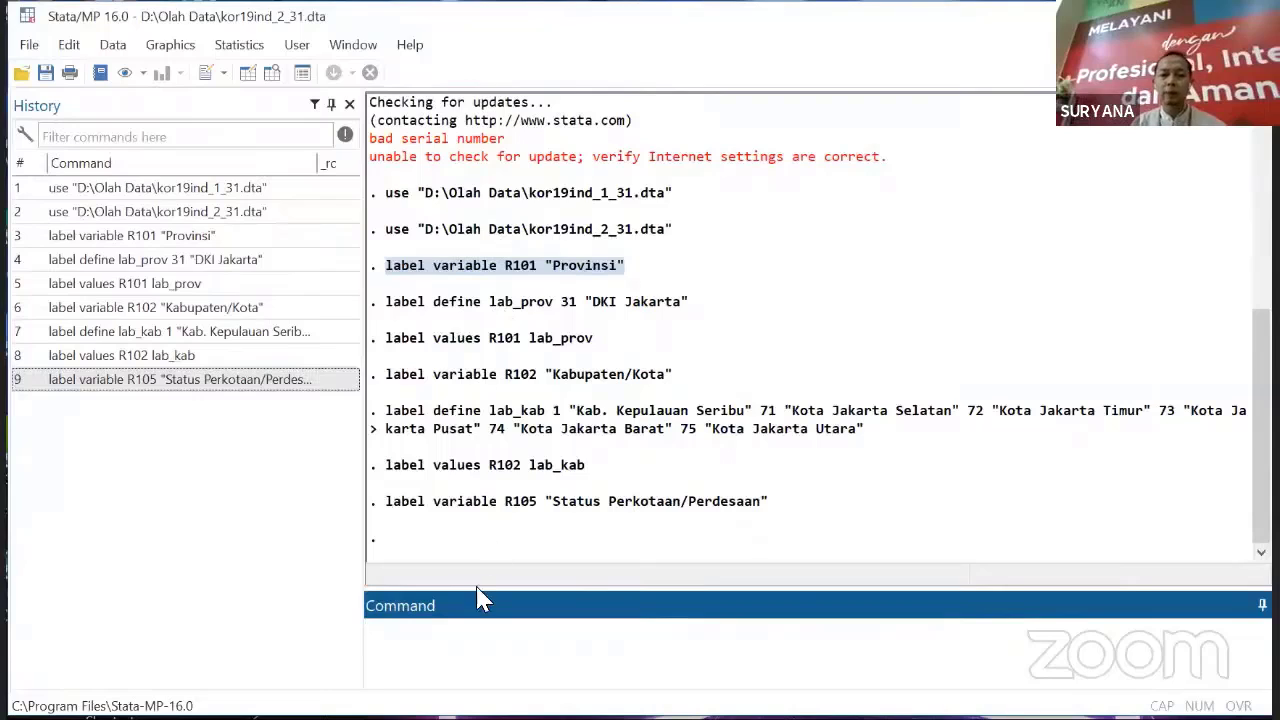
# - Define the value label lab_statuskd by running label define lab_statuskd 1 "Perkotaan" 2 "Perdesaan"
pyautogui.write('label ')
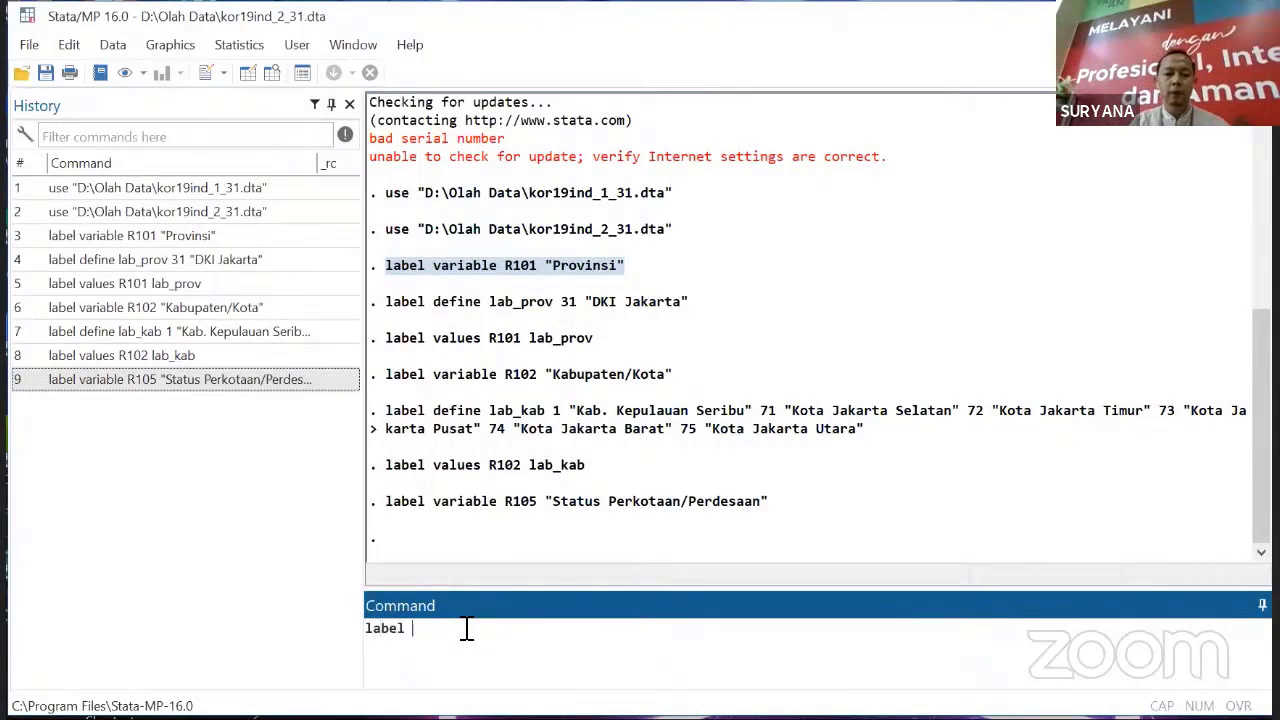
pyautogui.write('define')
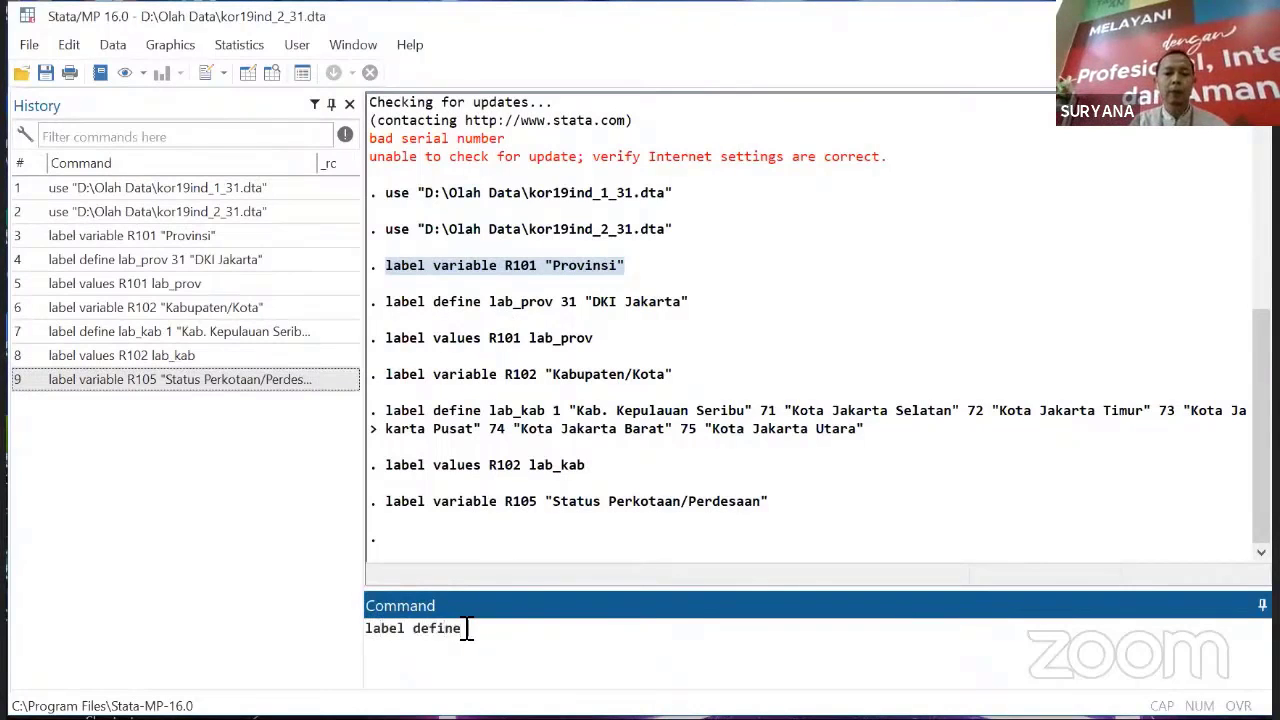
pyautogui.write(' la')
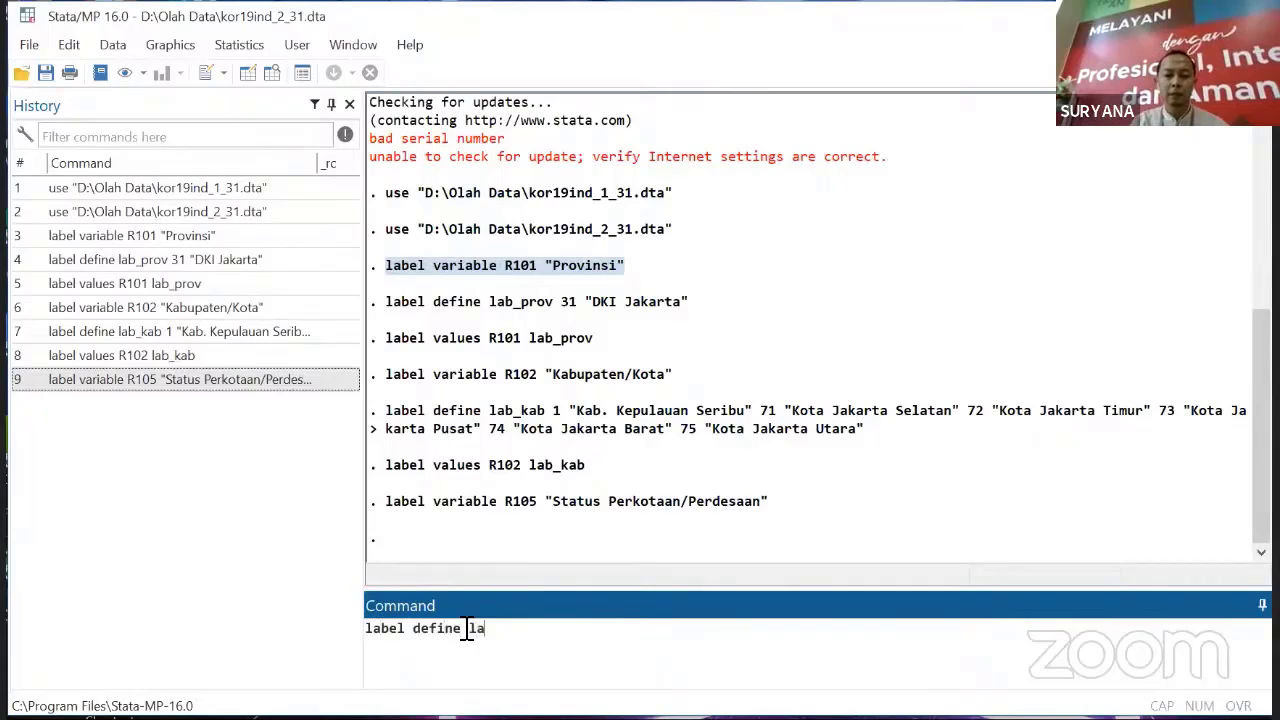
pyautogui.write('b_')
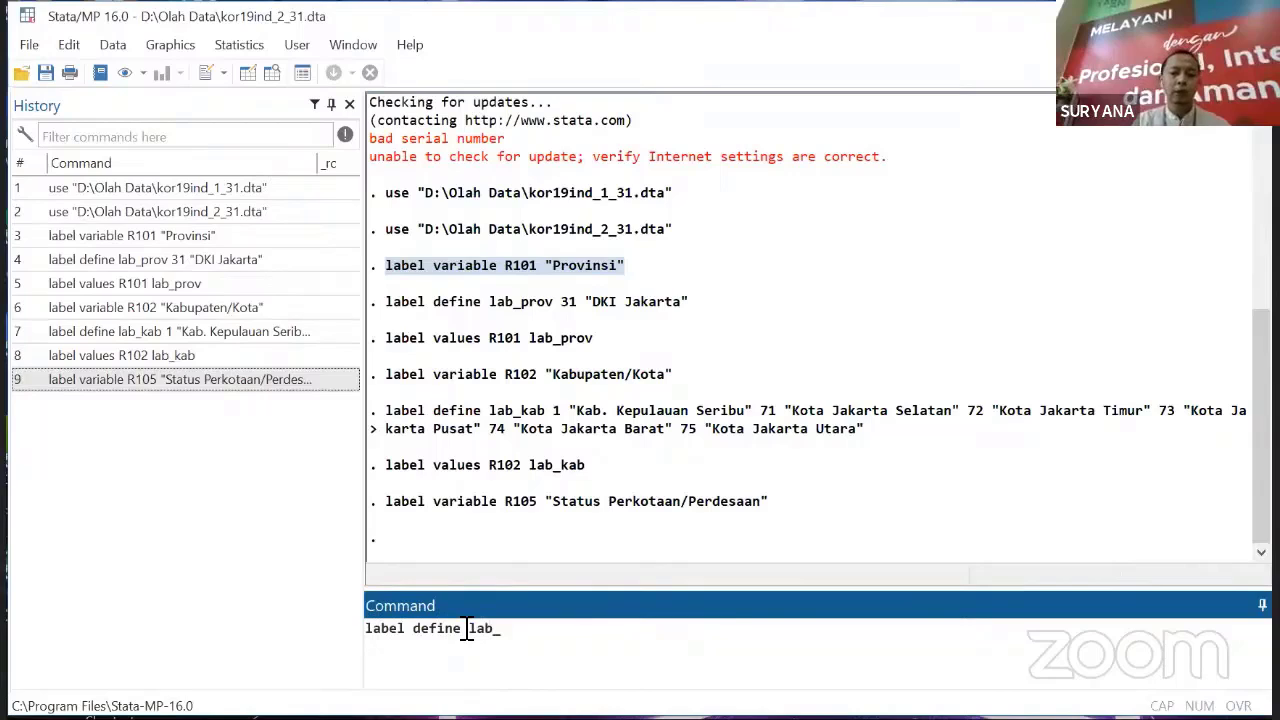
pyautogui.write('status')
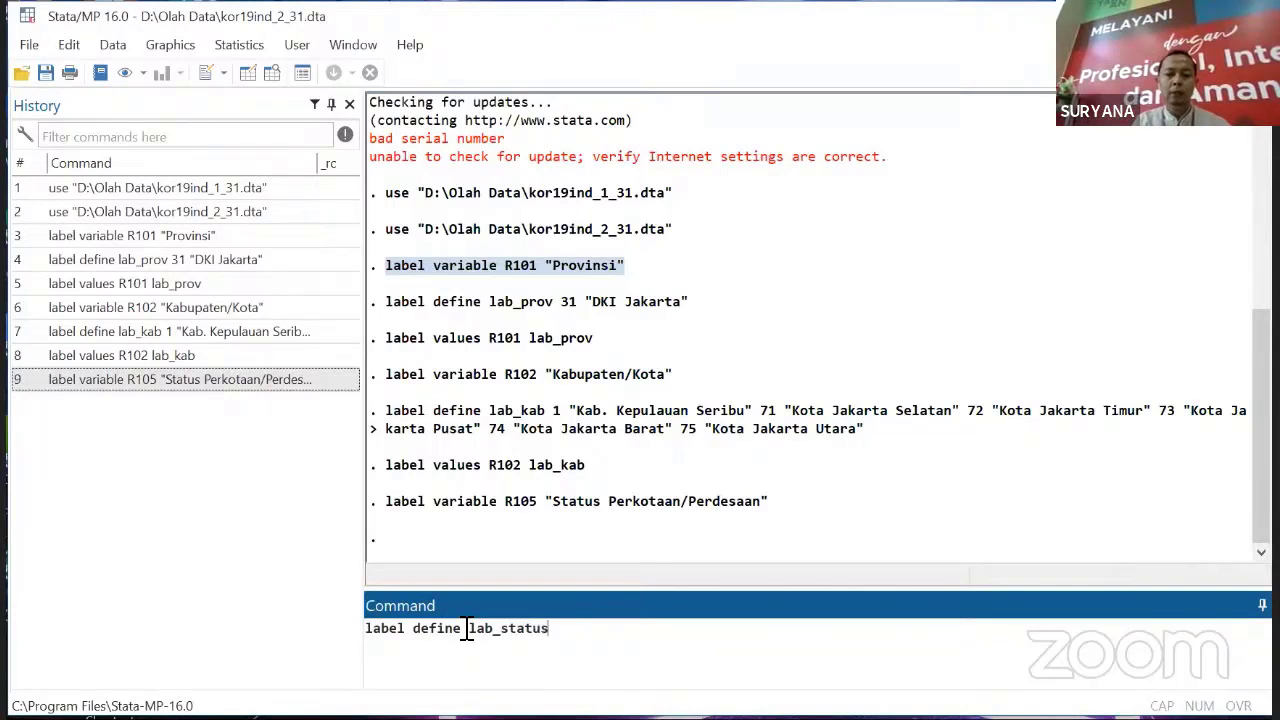
pyautogui.write('kd')
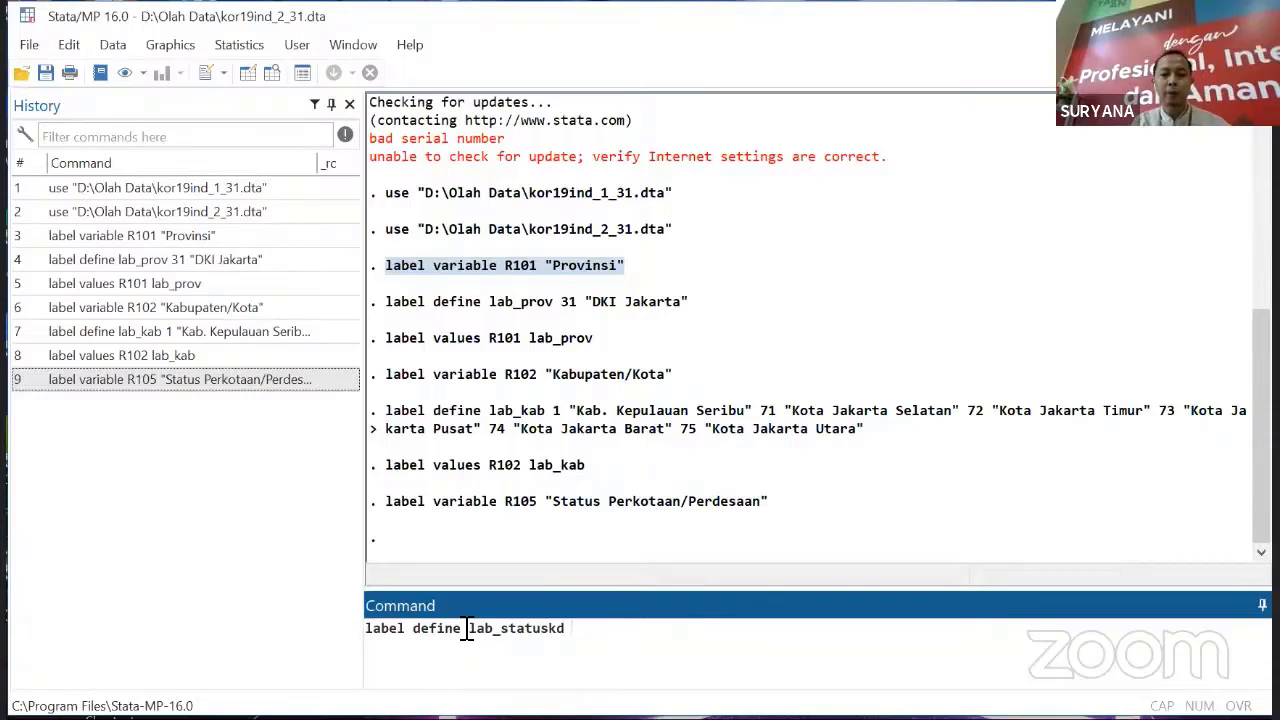
pyautogui.write(' 1 "P')
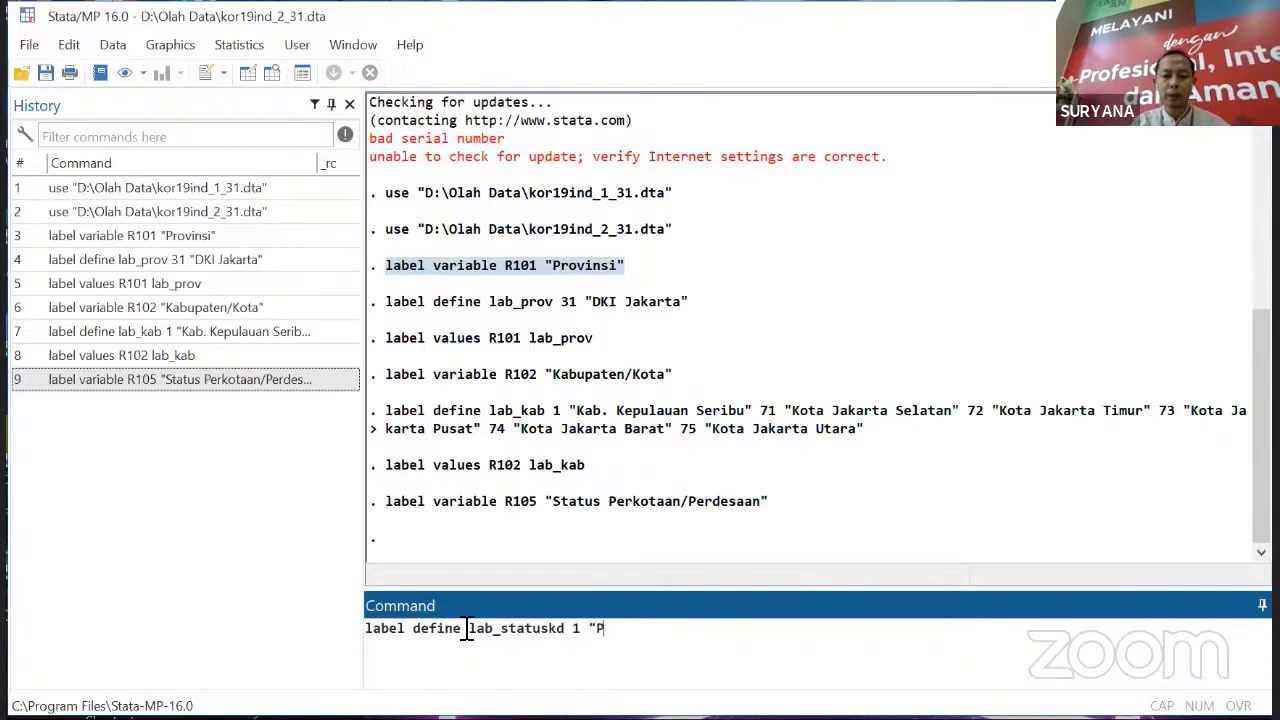
pyautogui.write('erkotaan"')
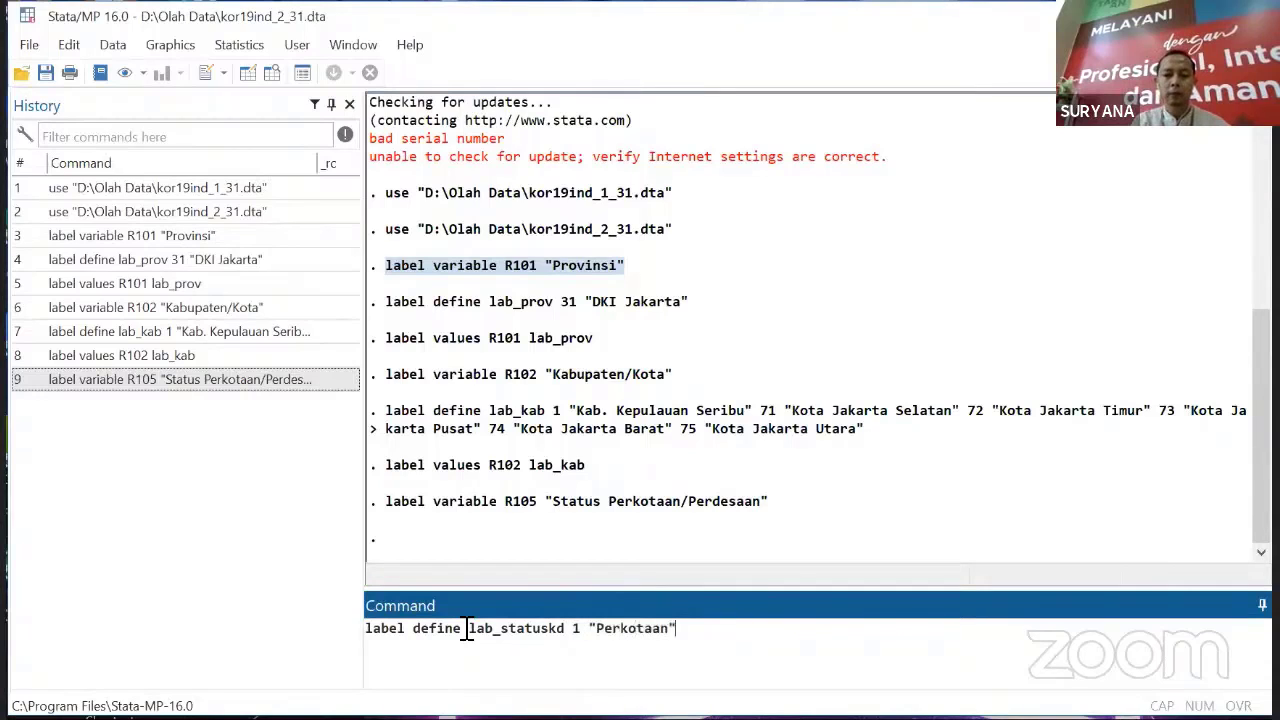
pyautogui.write(' 2 "')
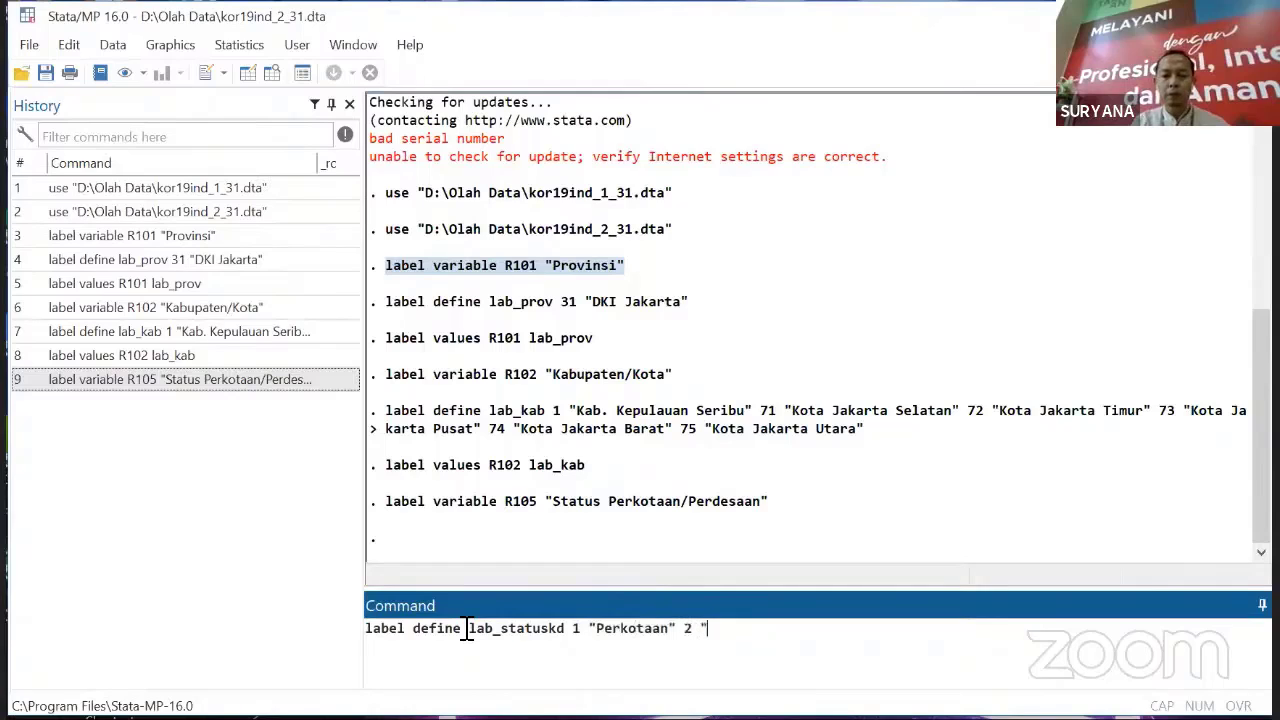
pyautogui.write('Perdesaan')
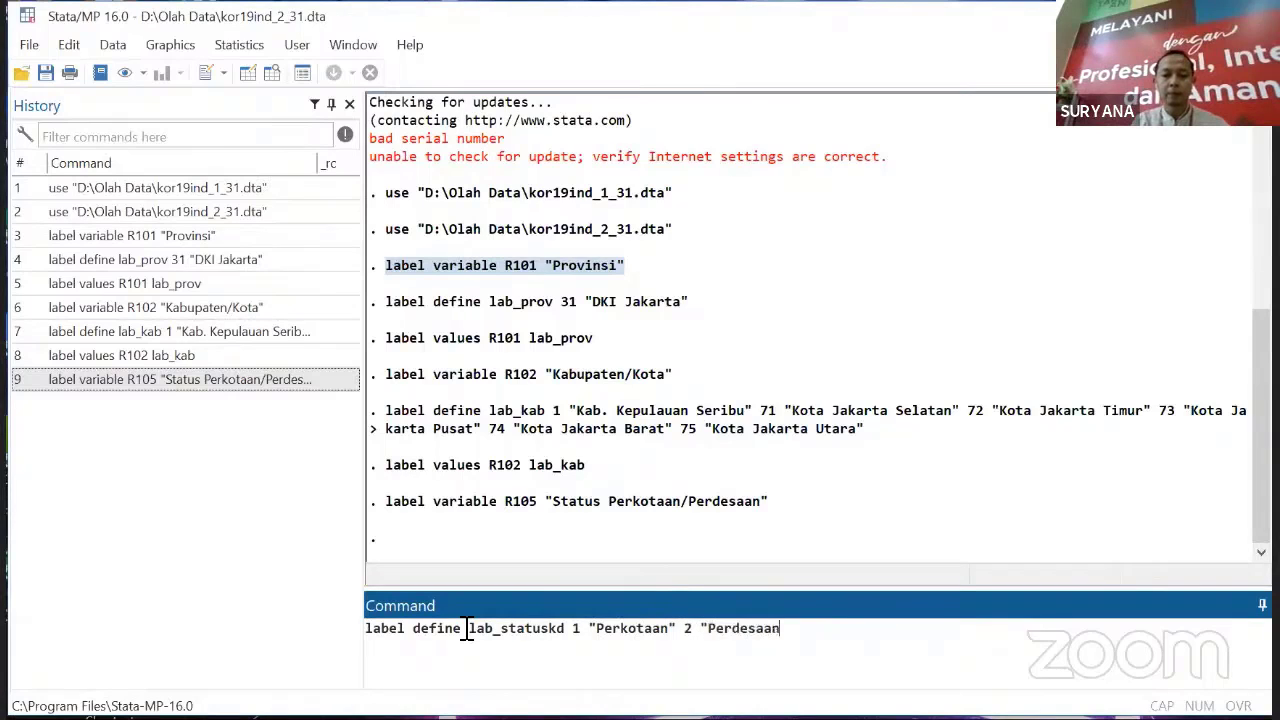
pyautogui.write('"')
pyautogui.press('Return')
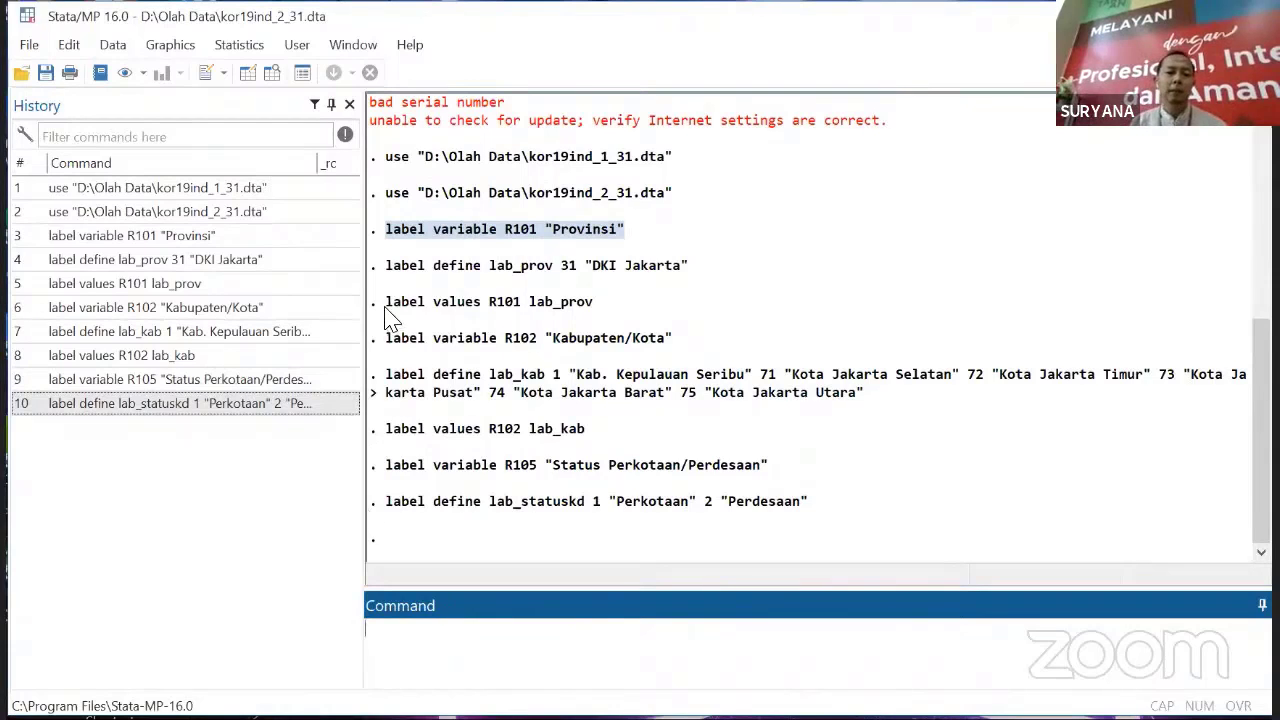
# - Assign lab_statuskd to variable R105 by running label values R105 lab_statuskd, following the syntax of the earlier R101 command
pyautogui.moveTo(388, 309); pyautogui.dragTo(609, 332)
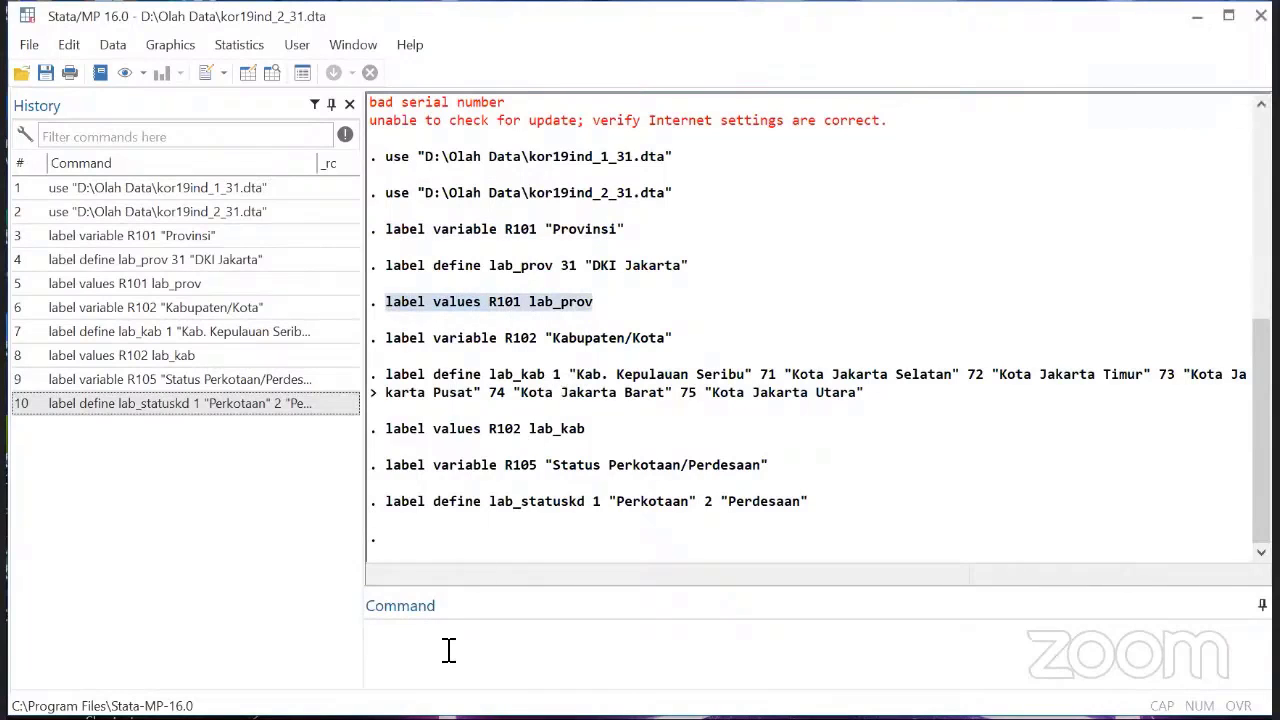
pyautogui.click(449, 650)
pyautogui.write('label')
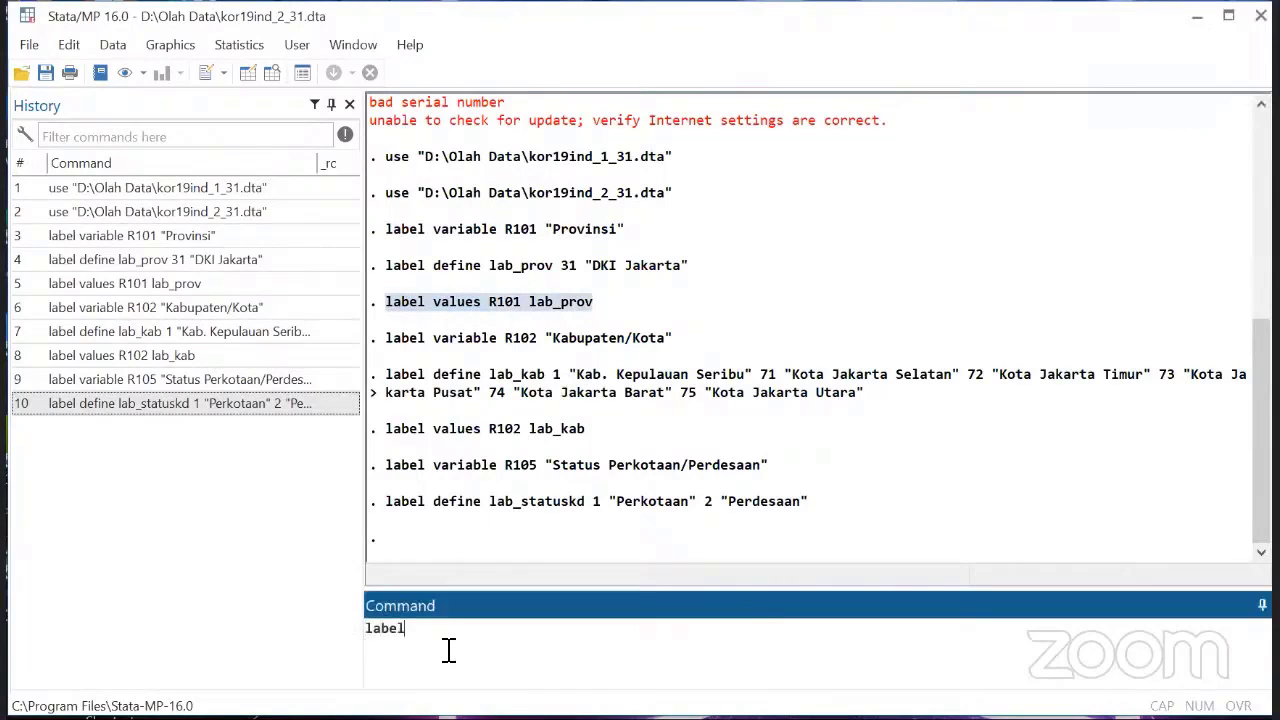
pyautogui.write(' values R105')
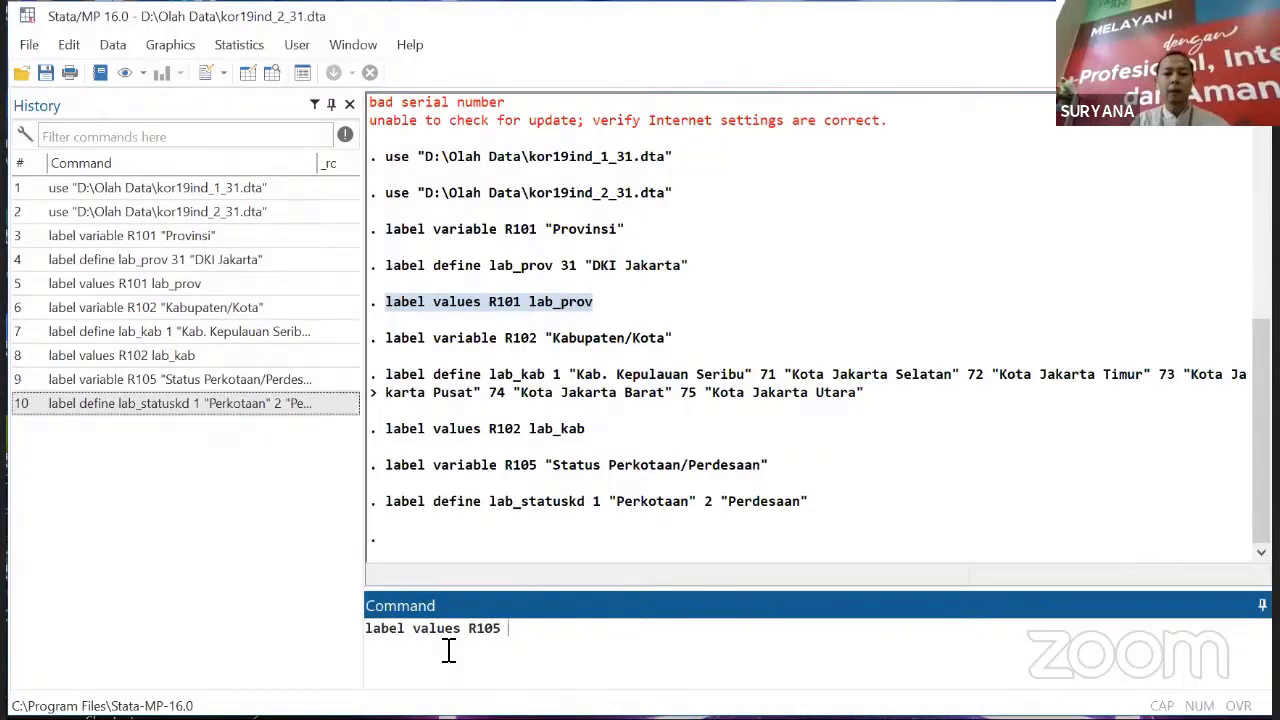
pyautogui.write(' lab')
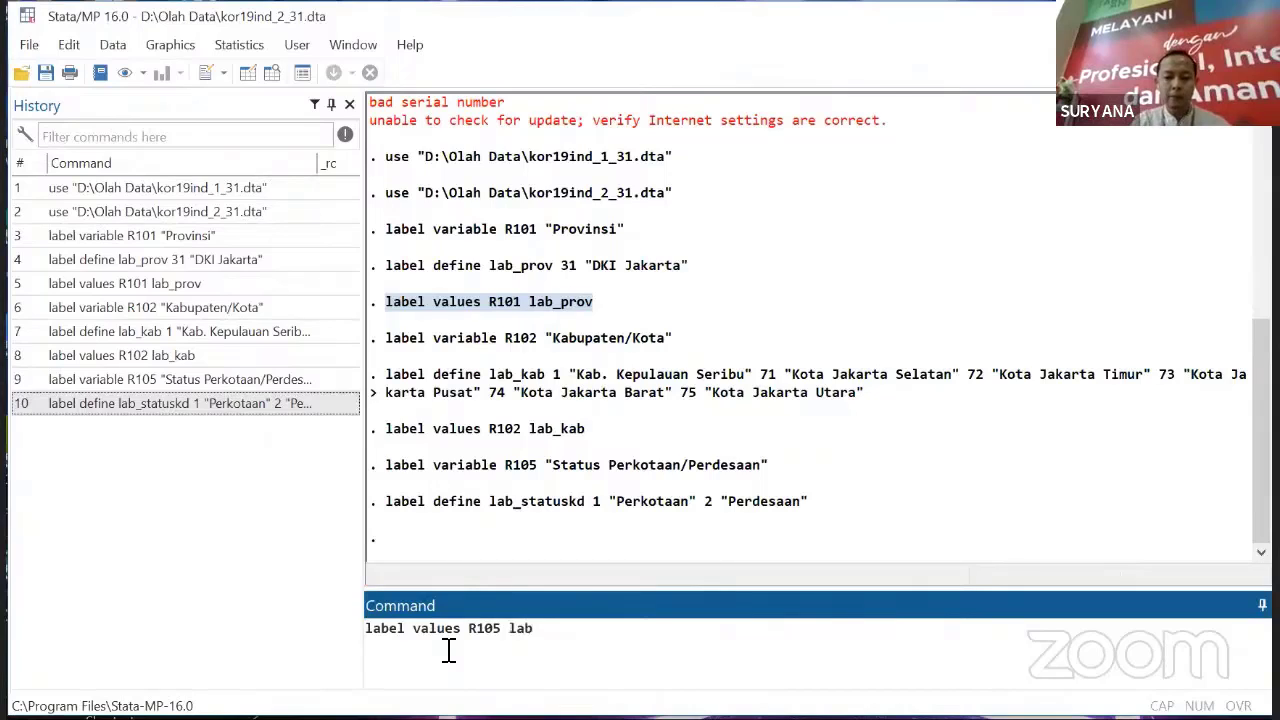
pyautogui.write('_statusk')
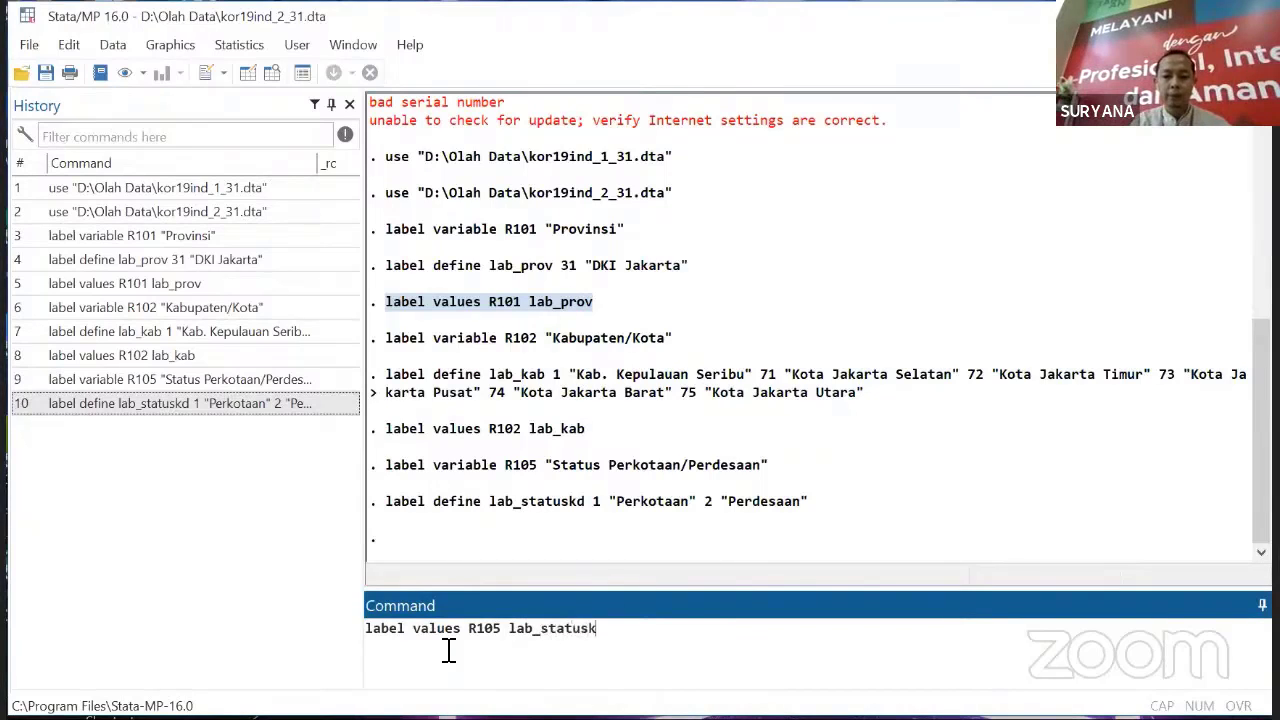
pyautogui.write('d')
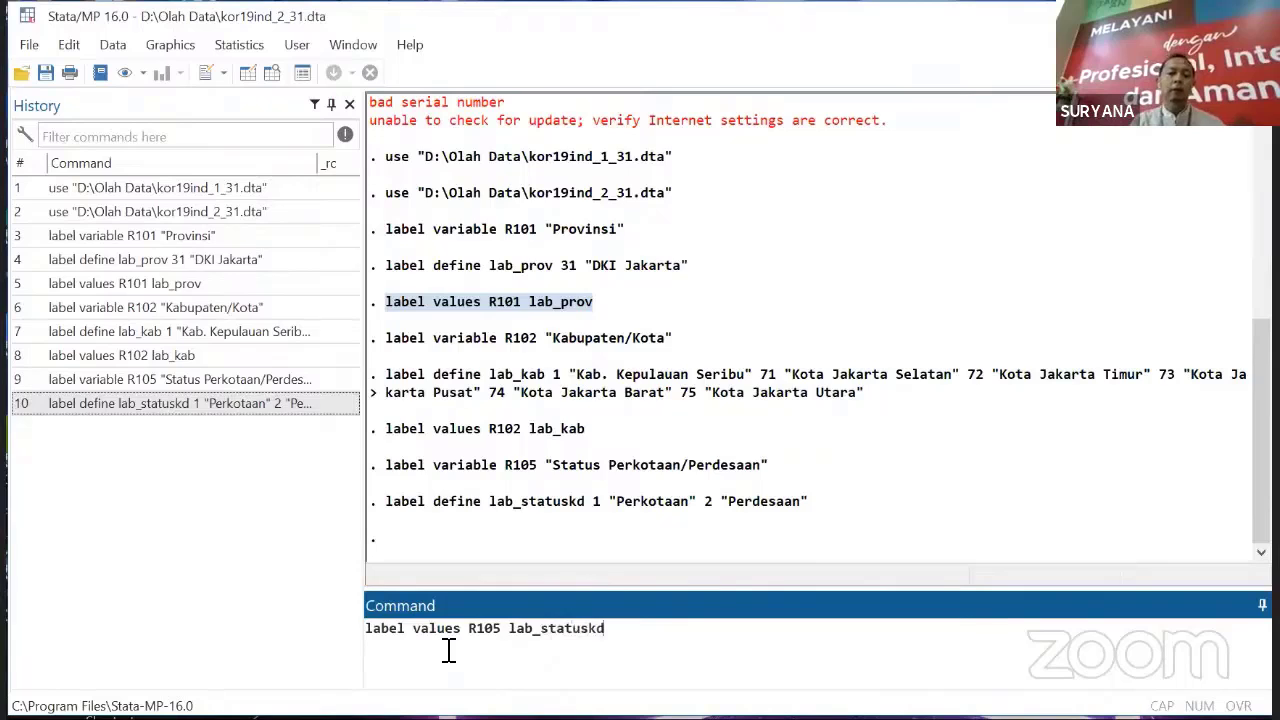
pyautogui.press('Return')
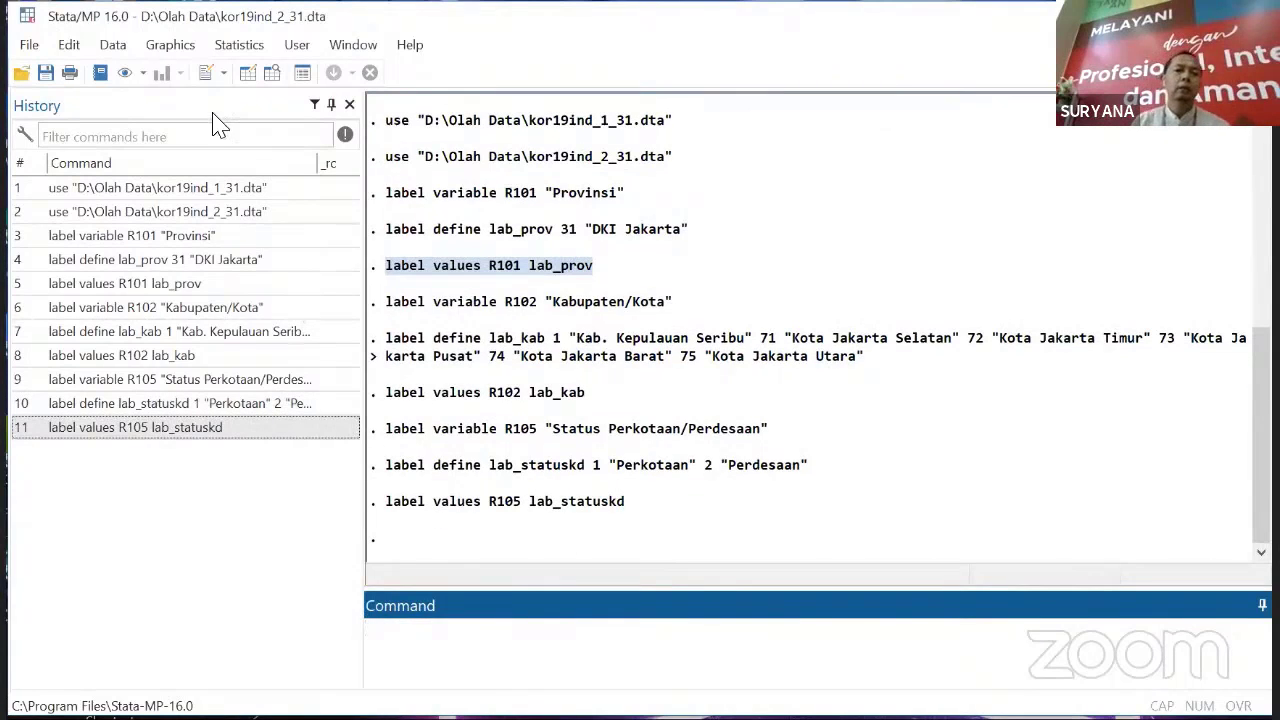
# - Check the labels of variables R101, R102 and R105 in the Data Editor
pyautogui.click(253, 74)
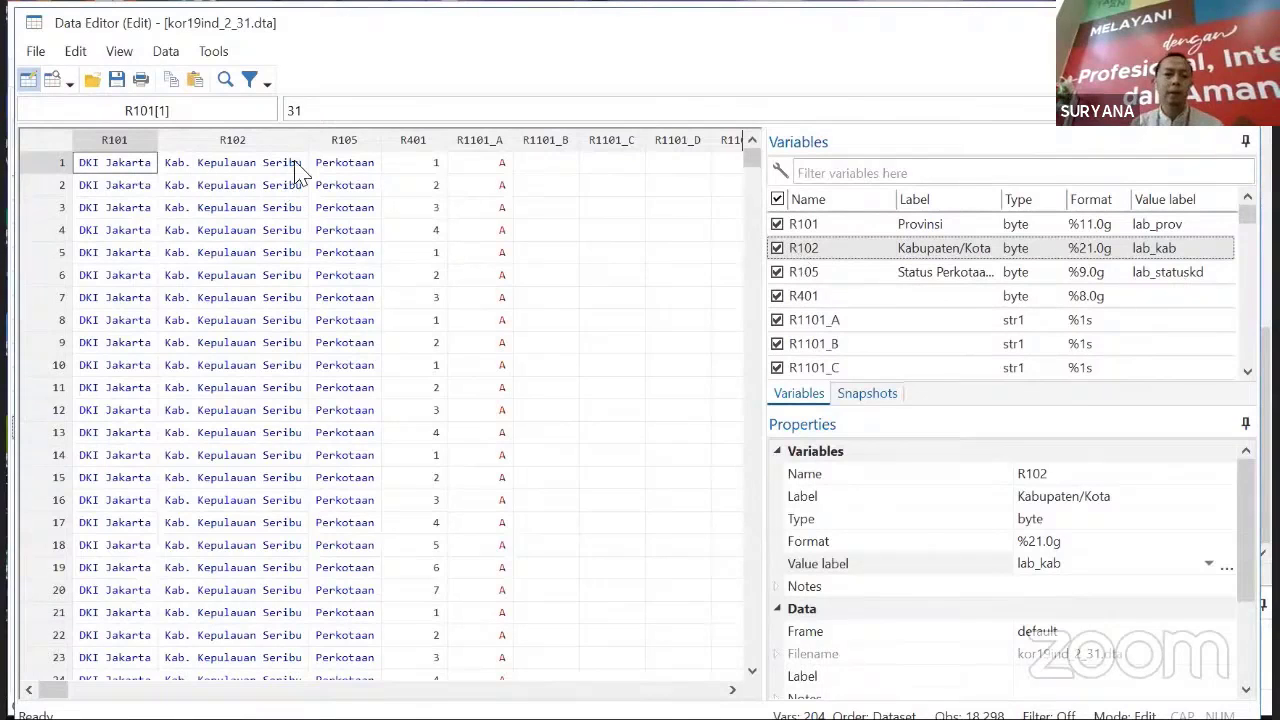
pyautogui.click(348, 141)
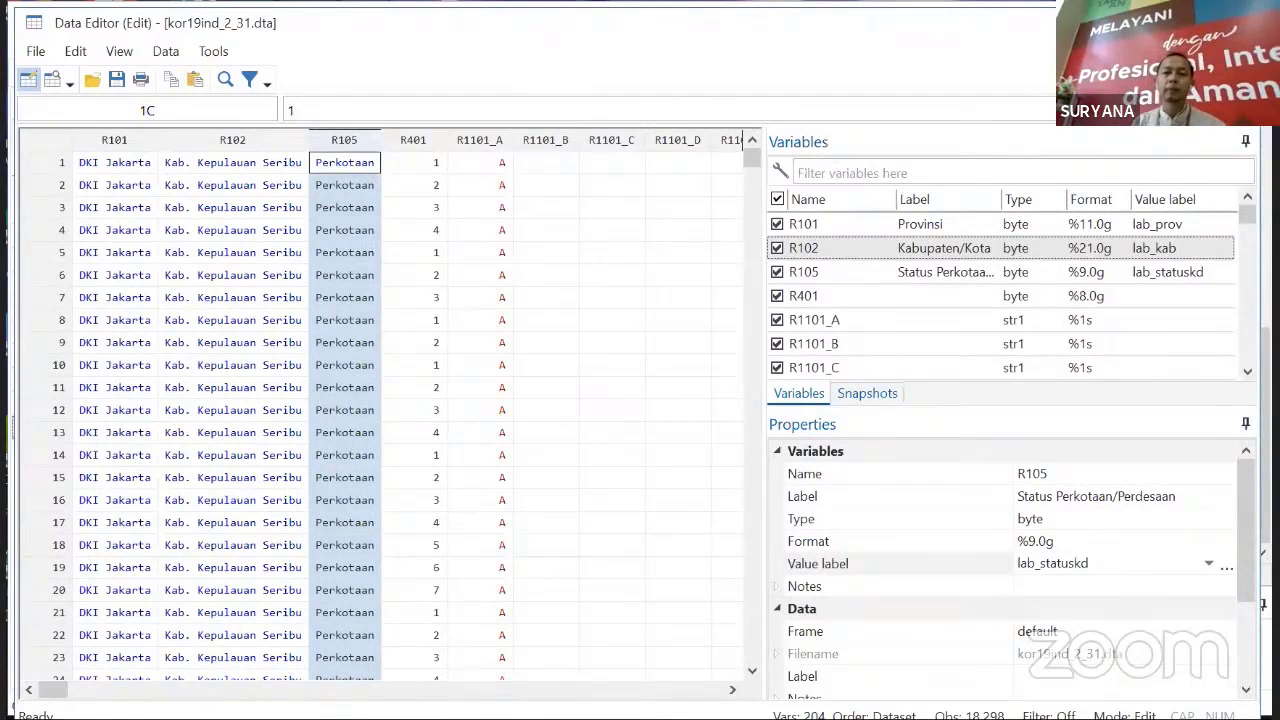
pyautogui.hotkey('alt', 'Tab')
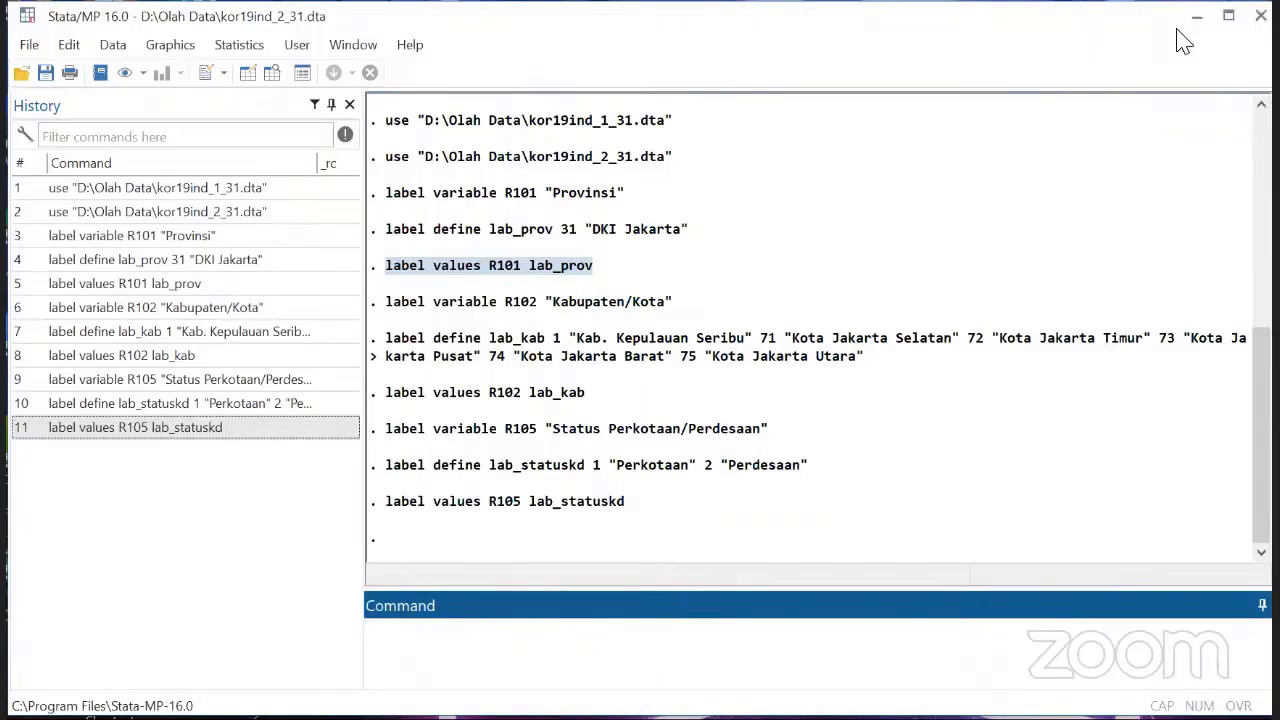
pyautogui.click(248, 76)
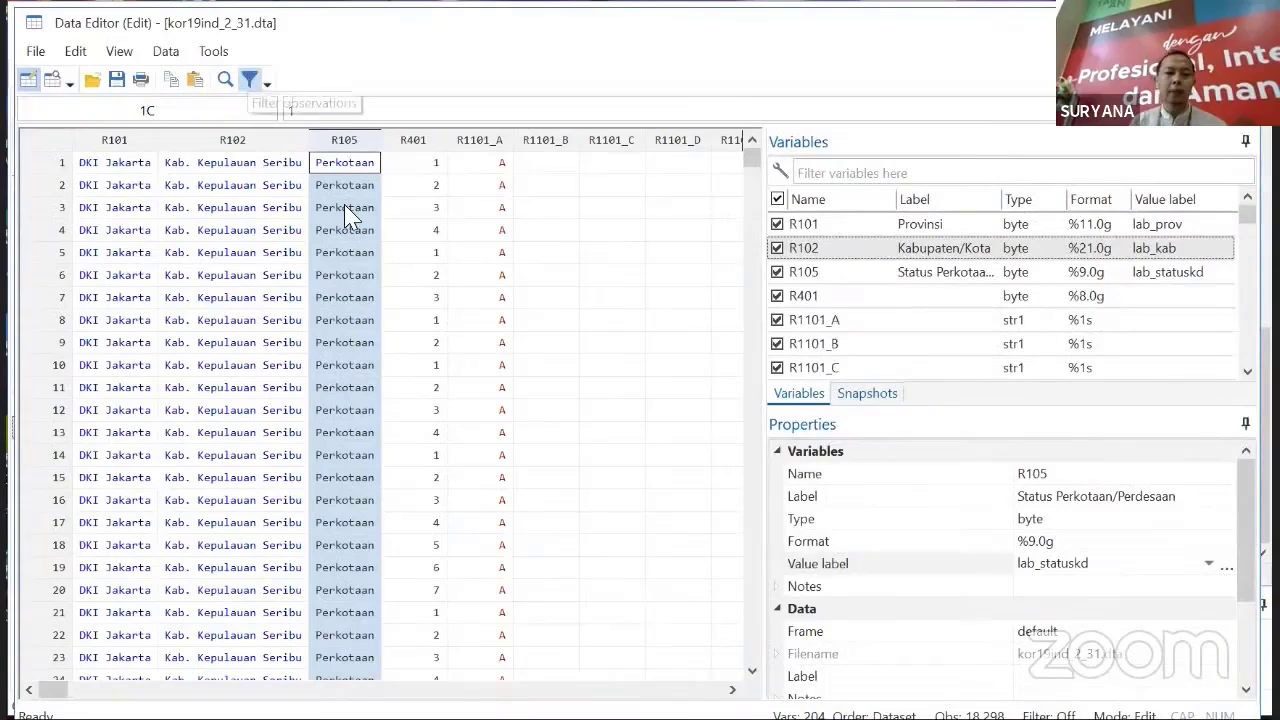
pyautogui.click(108, 142)
pyautogui.click(228, 142)
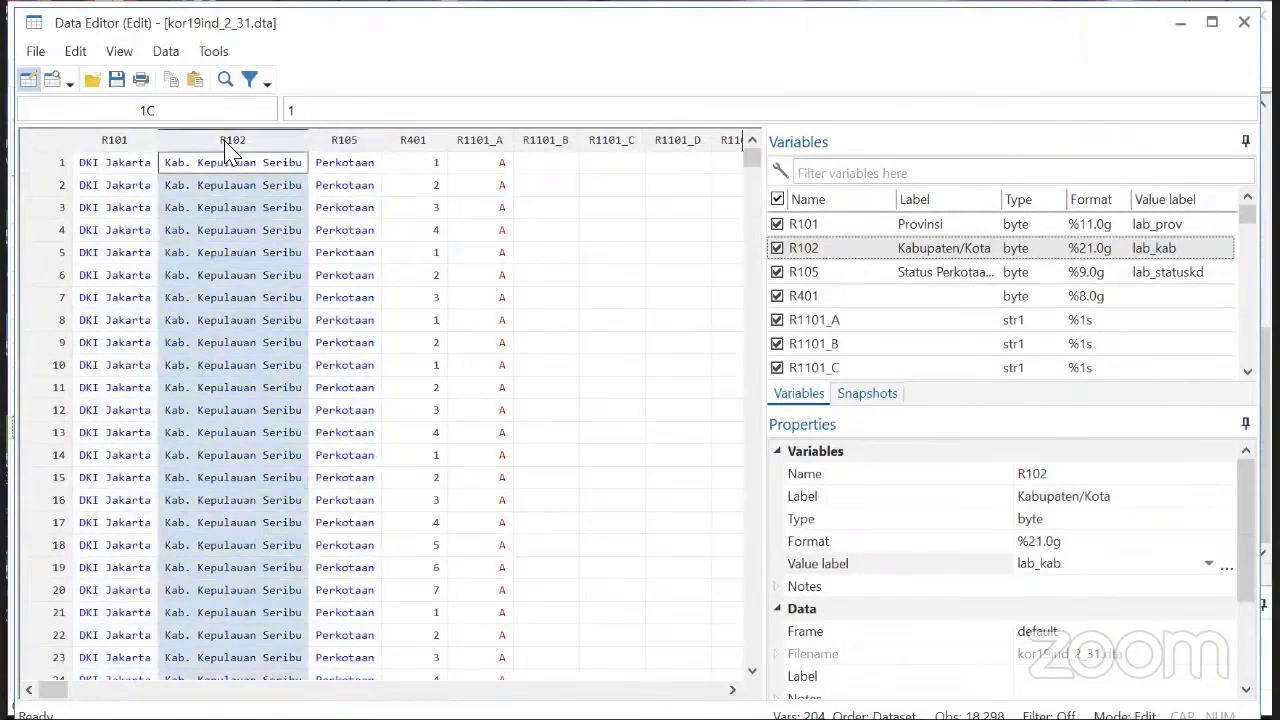
pyautogui.click(344, 143)
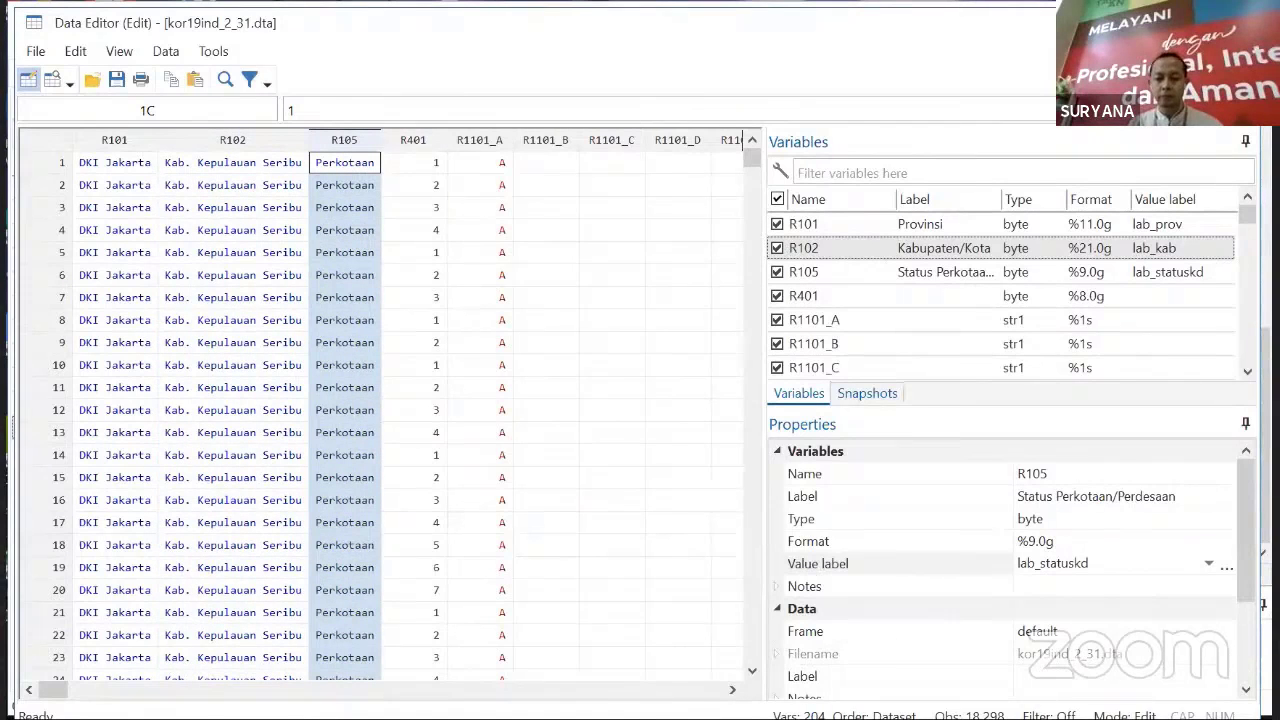
# - Switch to Nitro Pro and enlarge its window to view the full width of Table 3.5.1 on APS and APM by Kabupaten/Kota
pyautogui.moveTo(922, 718)
pyautogui.click(922, 690)
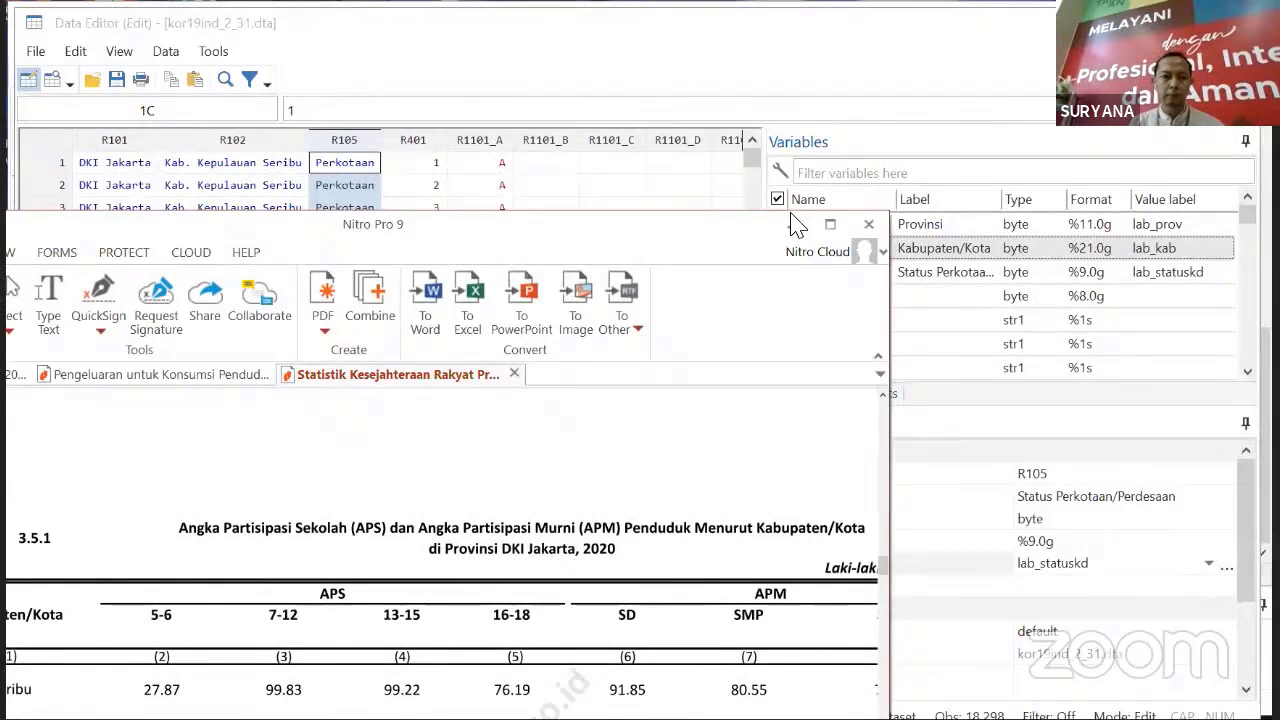
pyautogui.moveTo(790, 213); pyautogui.dragTo(1006, 6)
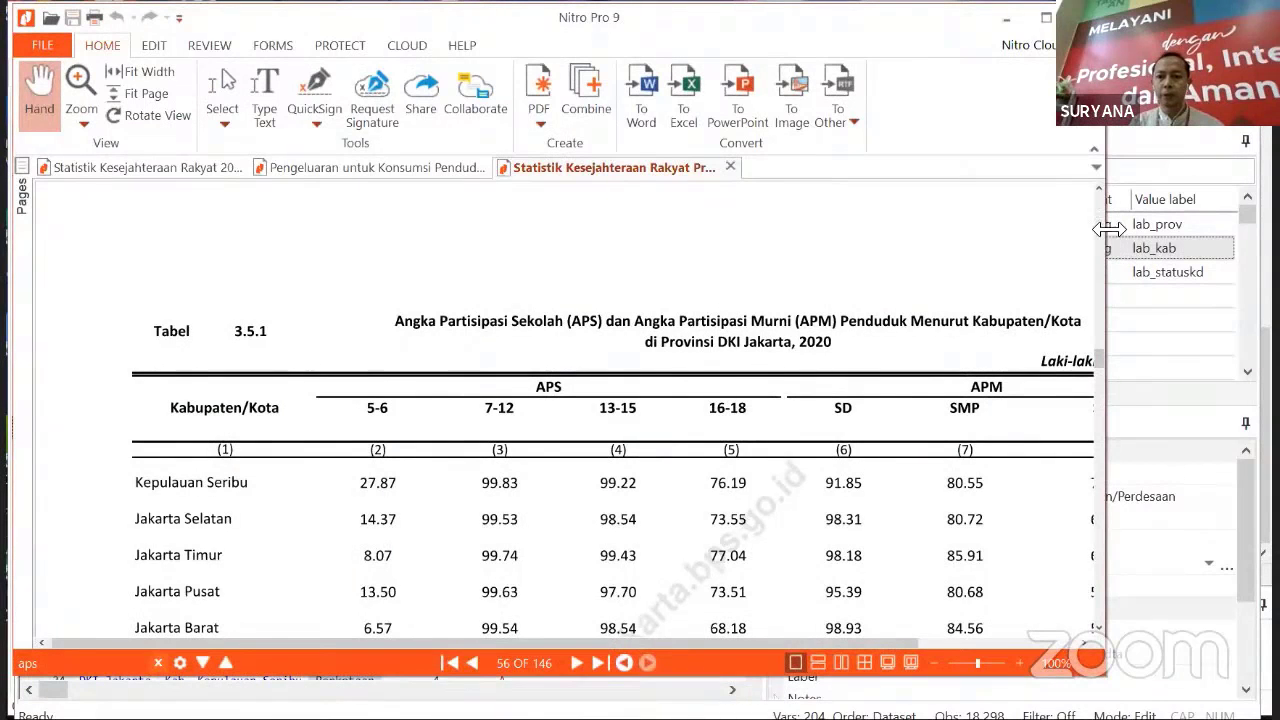
pyautogui.moveTo(1108, 228); pyautogui.dragTo(1264, 228)
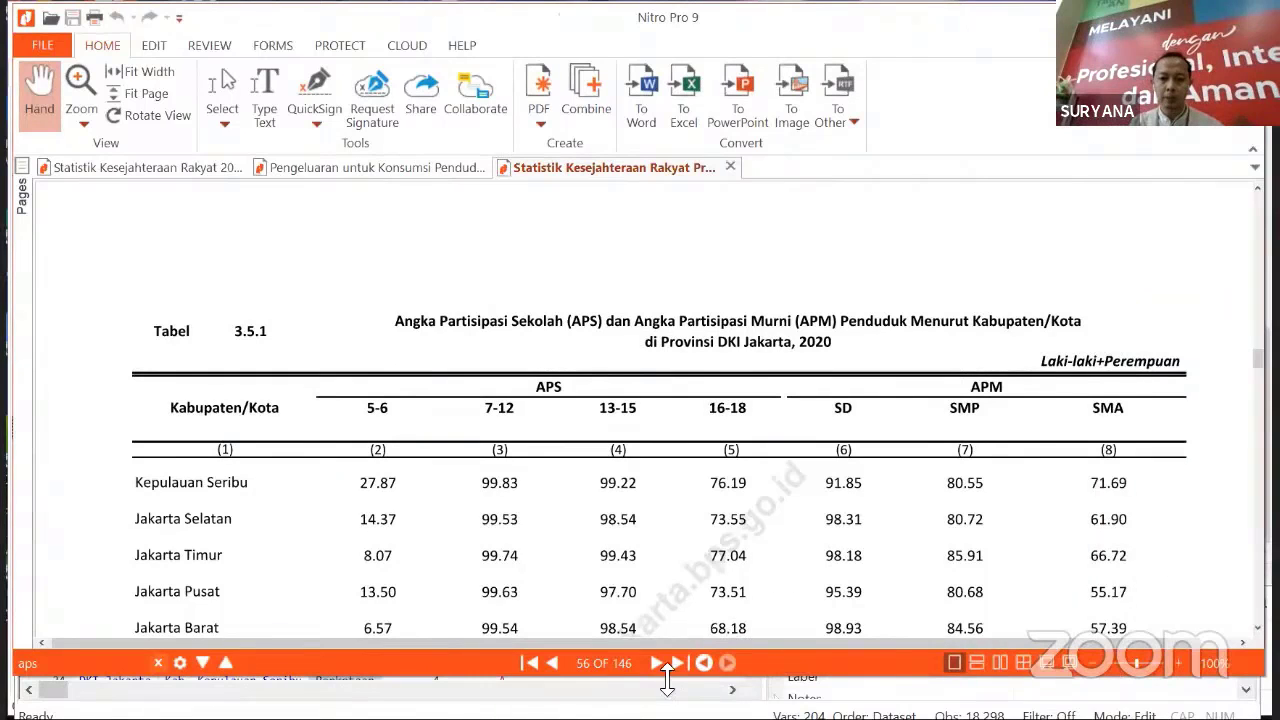
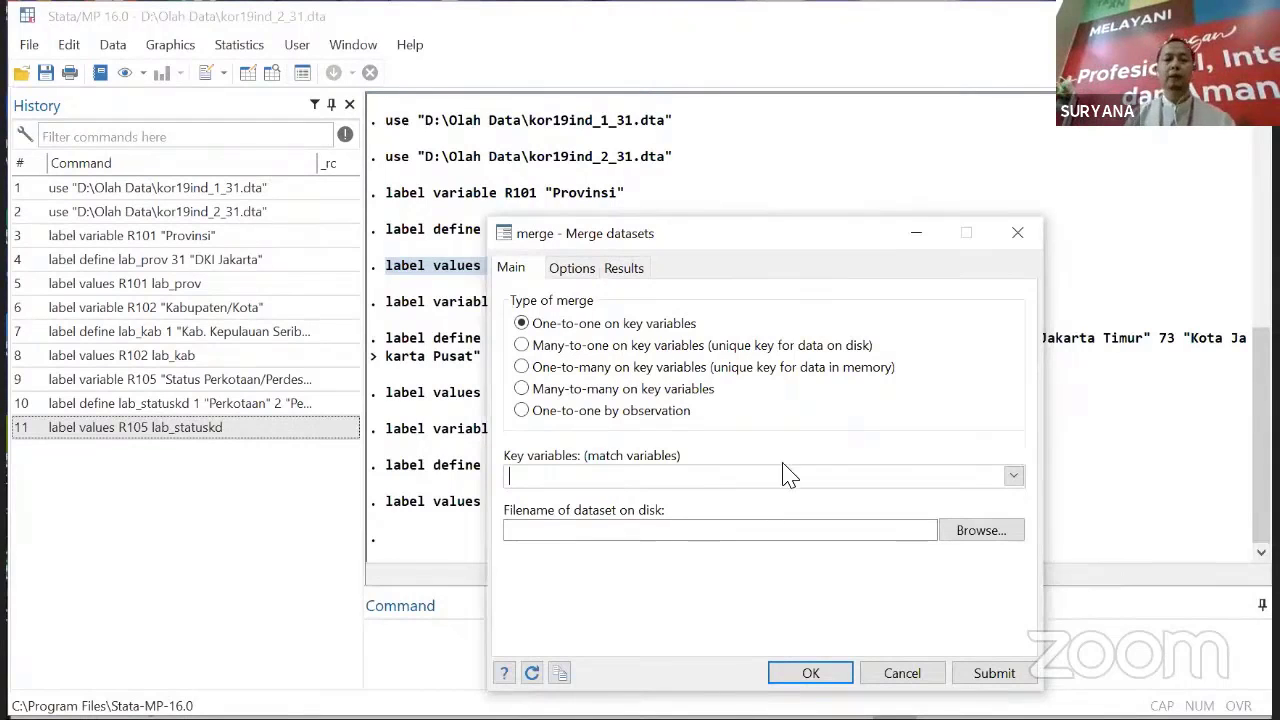
# - Choose R101, R102, WI1, WI2 and R401 as the key variables for the one-to-one merge
pyautogui.click(1013, 477)
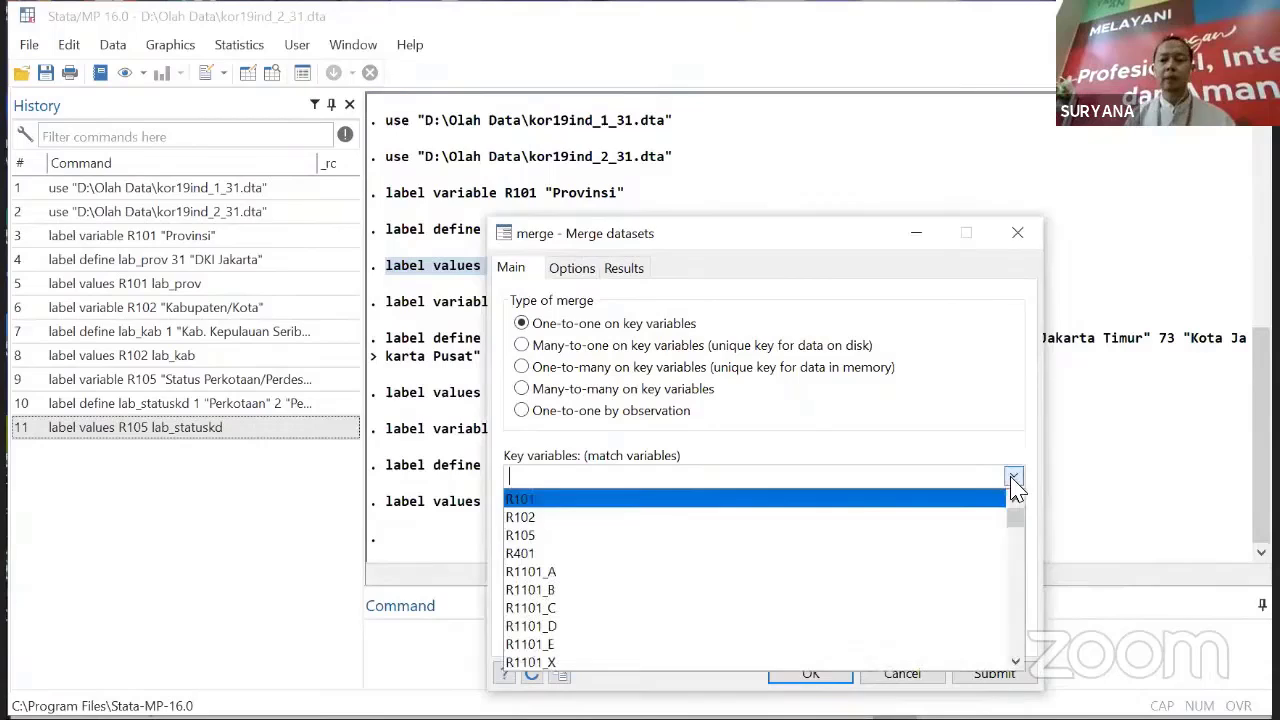
pyautogui.click(696, 506)
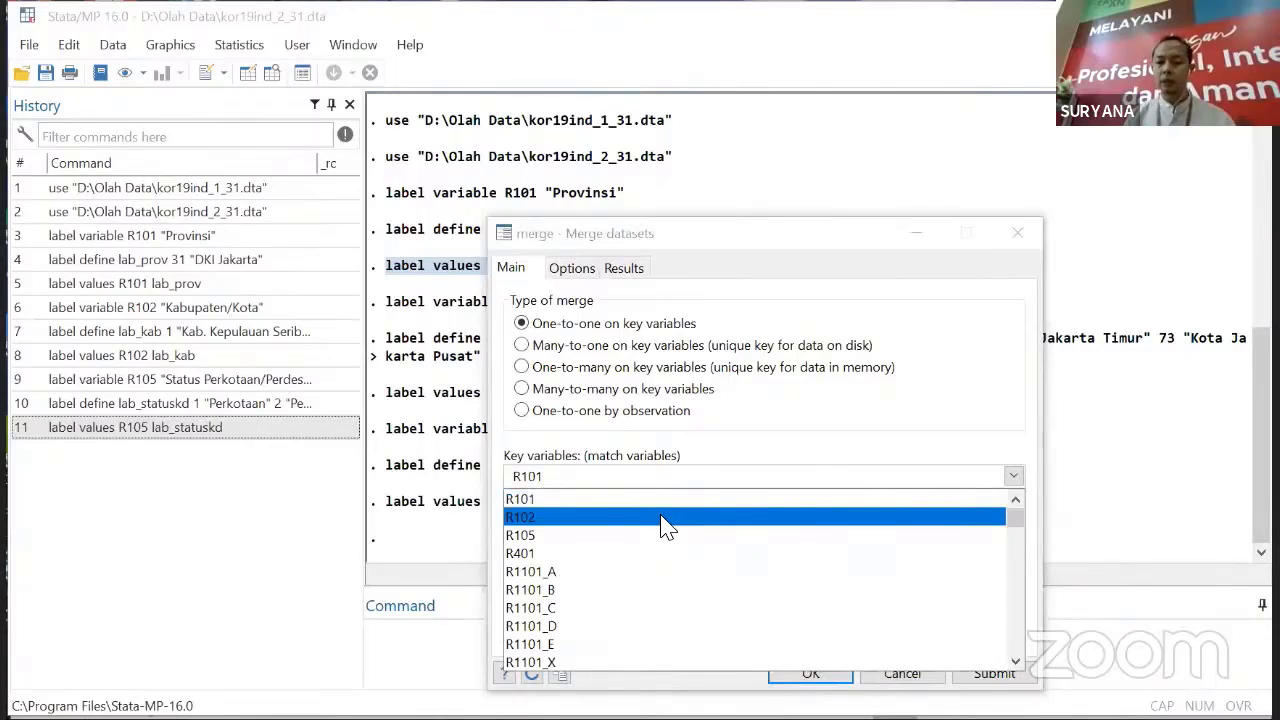
pyautogui.click(663, 521)
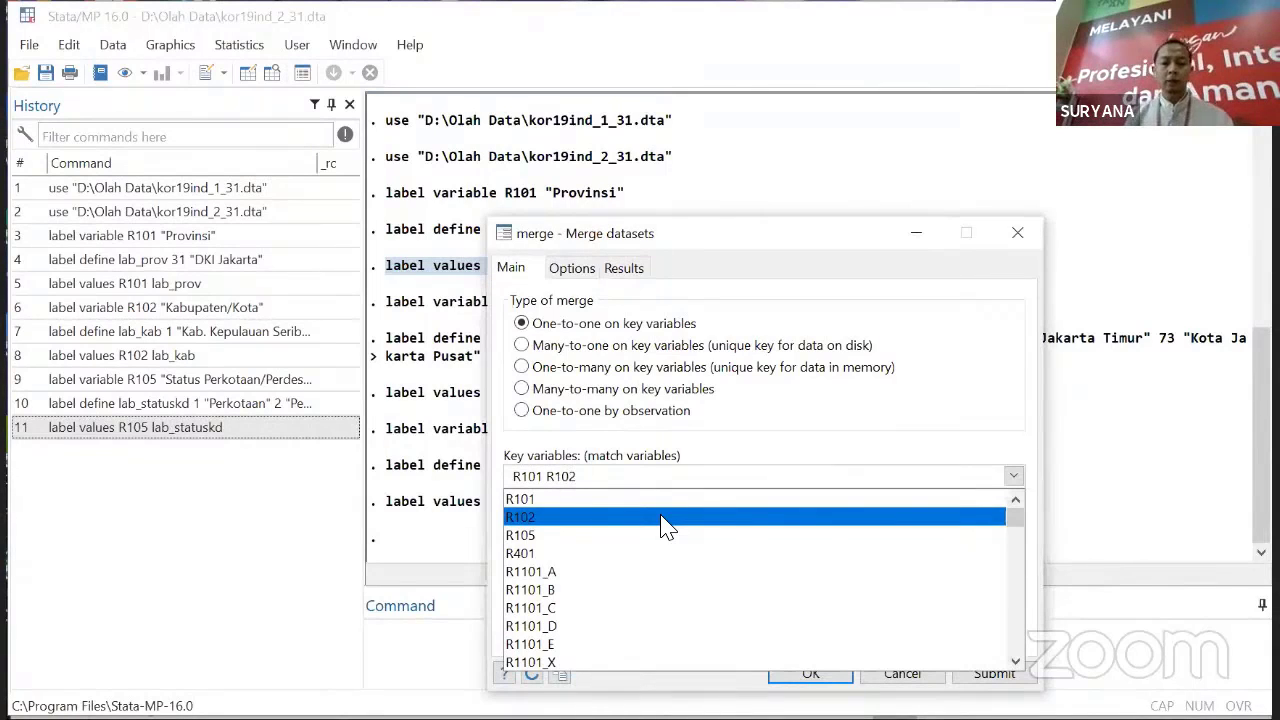
pyautogui.moveTo(1015, 518); pyautogui.dragTo(1012, 668)
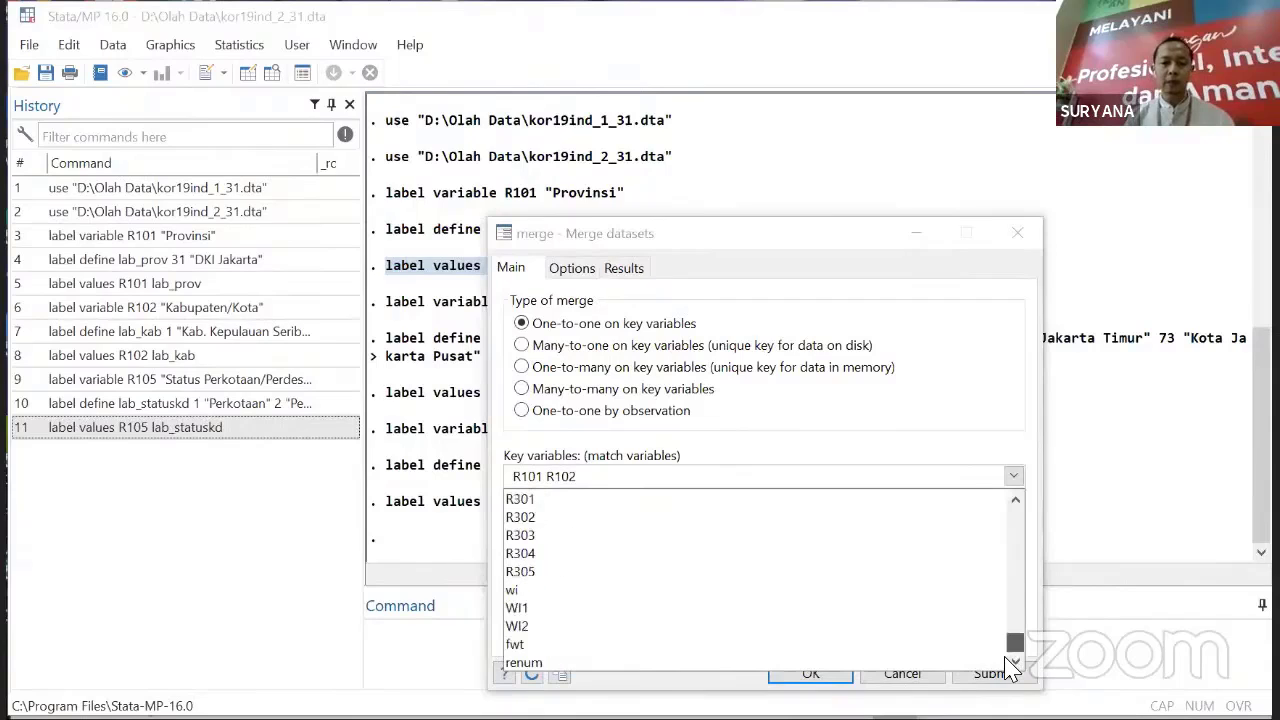
pyautogui.click(716, 608)
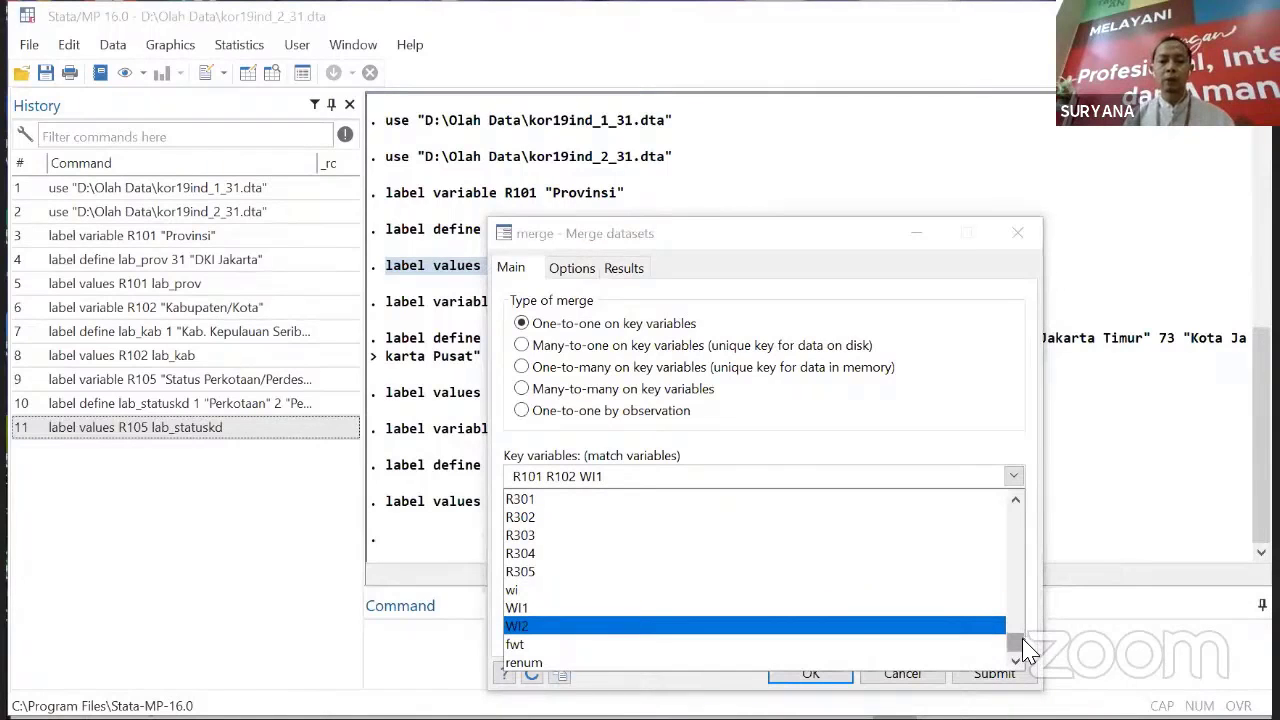
pyautogui.moveTo(1015, 645)
pyautogui.mouseDown()
pyautogui.moveTo(1020, 512)
pyautogui.moveTo(1018, 642)
pyautogui.mouseUp()
pyautogui.click(678, 626)
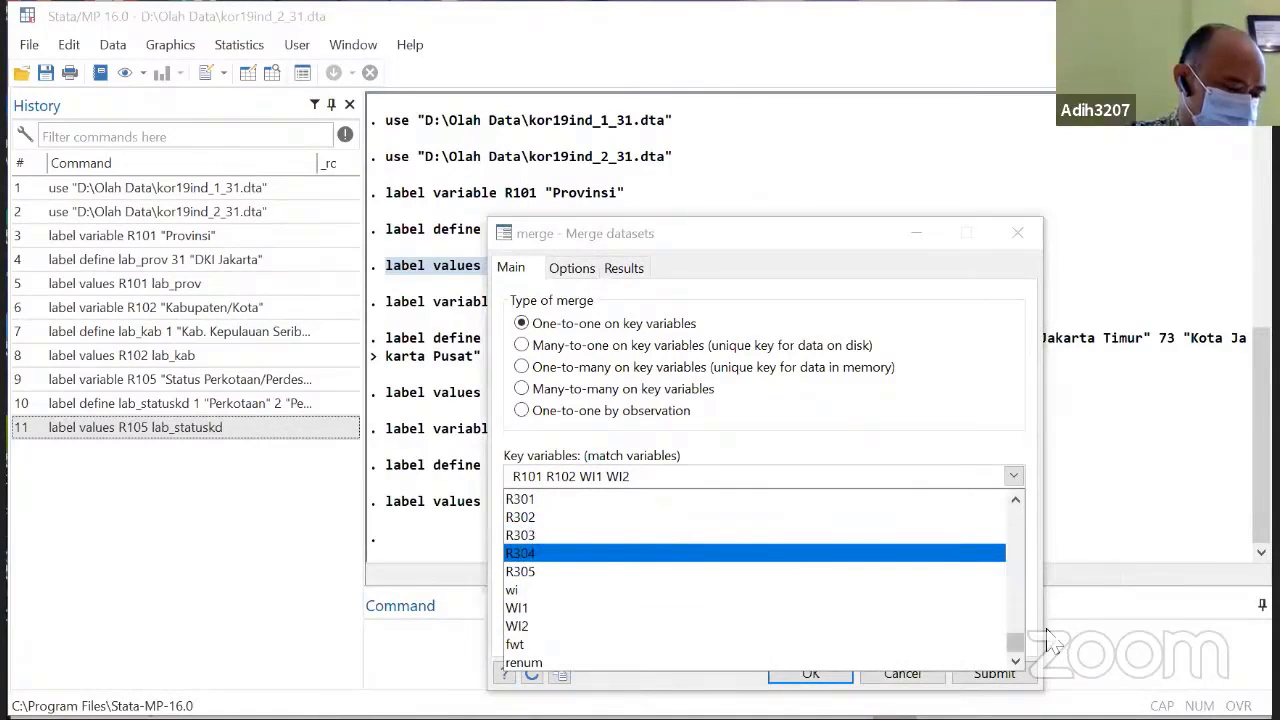
pyautogui.moveTo(1014, 636); pyautogui.dragTo(1018, 515)
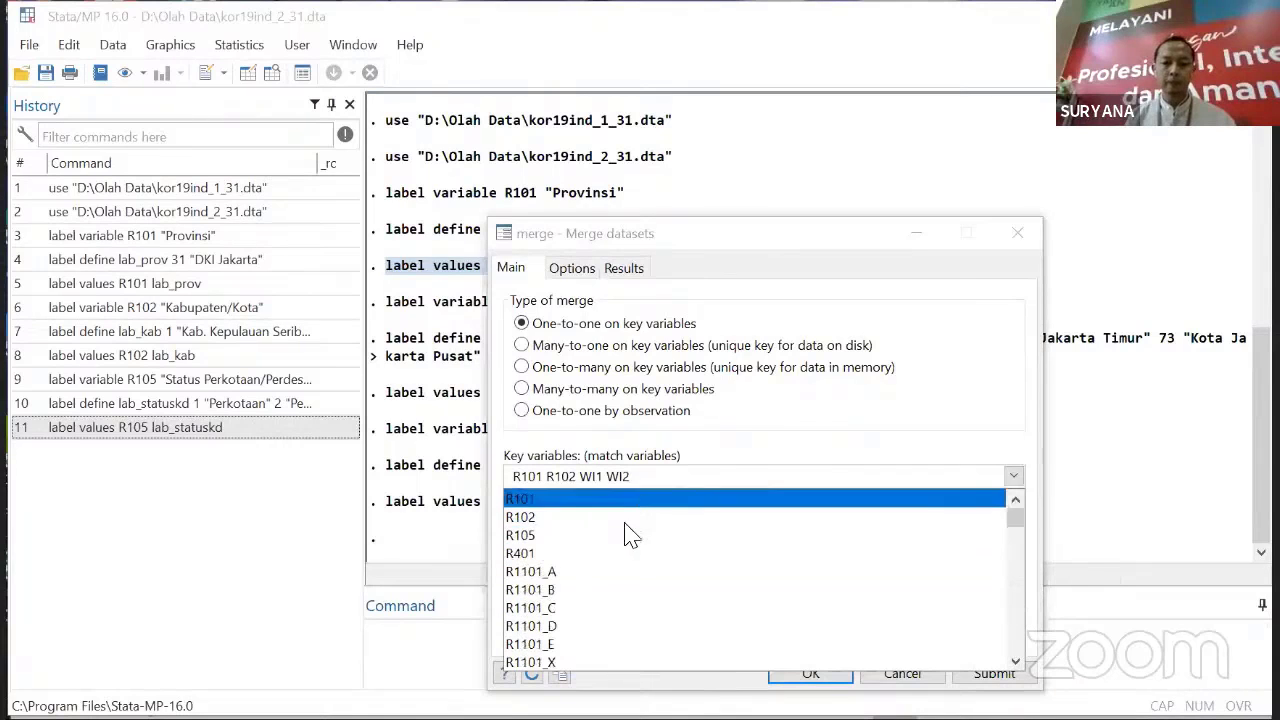
pyautogui.click(620, 554)
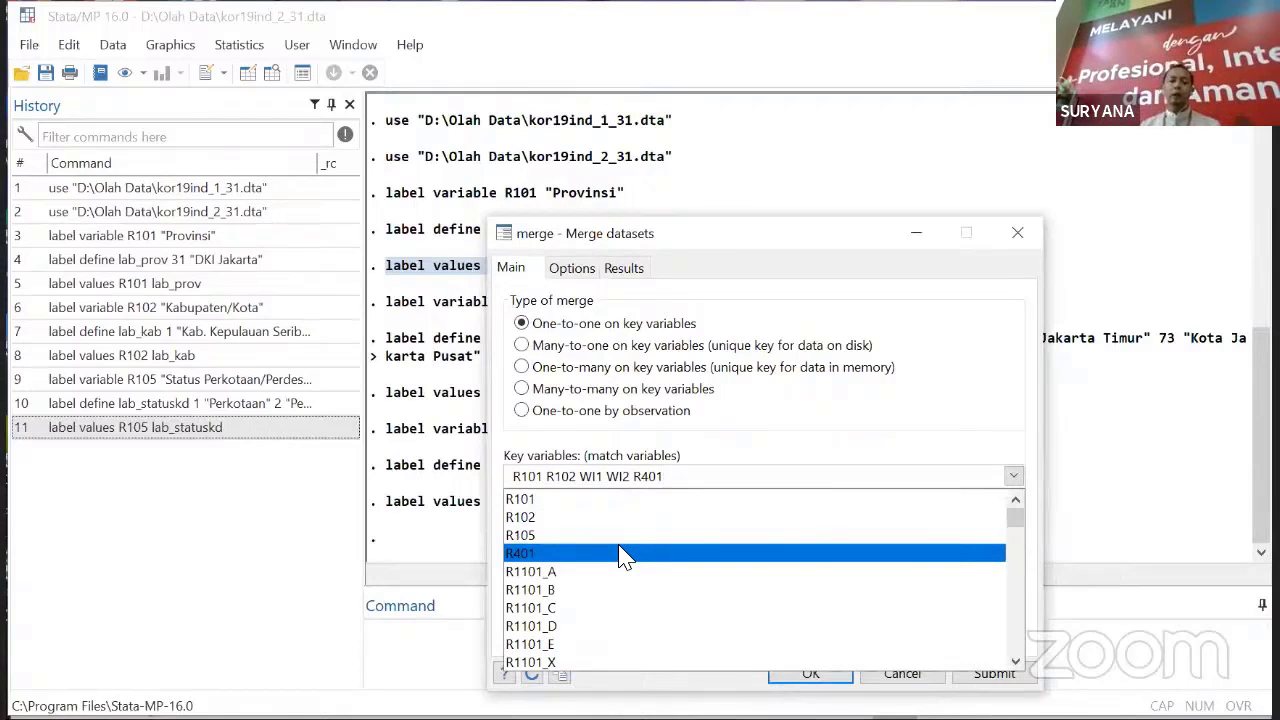
pyautogui.click(789, 240)
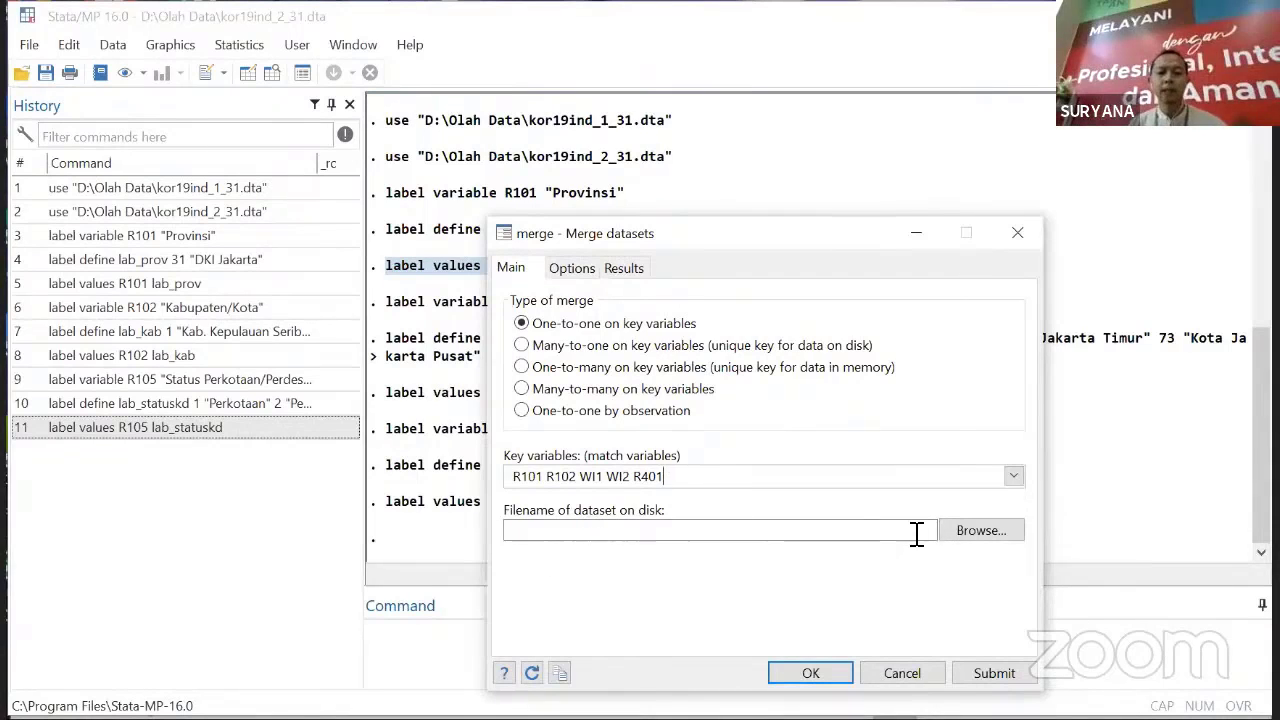
# - Select kor19ind_1_31.dta from the Olah Data folder on drive D as the dataset on disk to merge
pyautogui.click(981, 537)
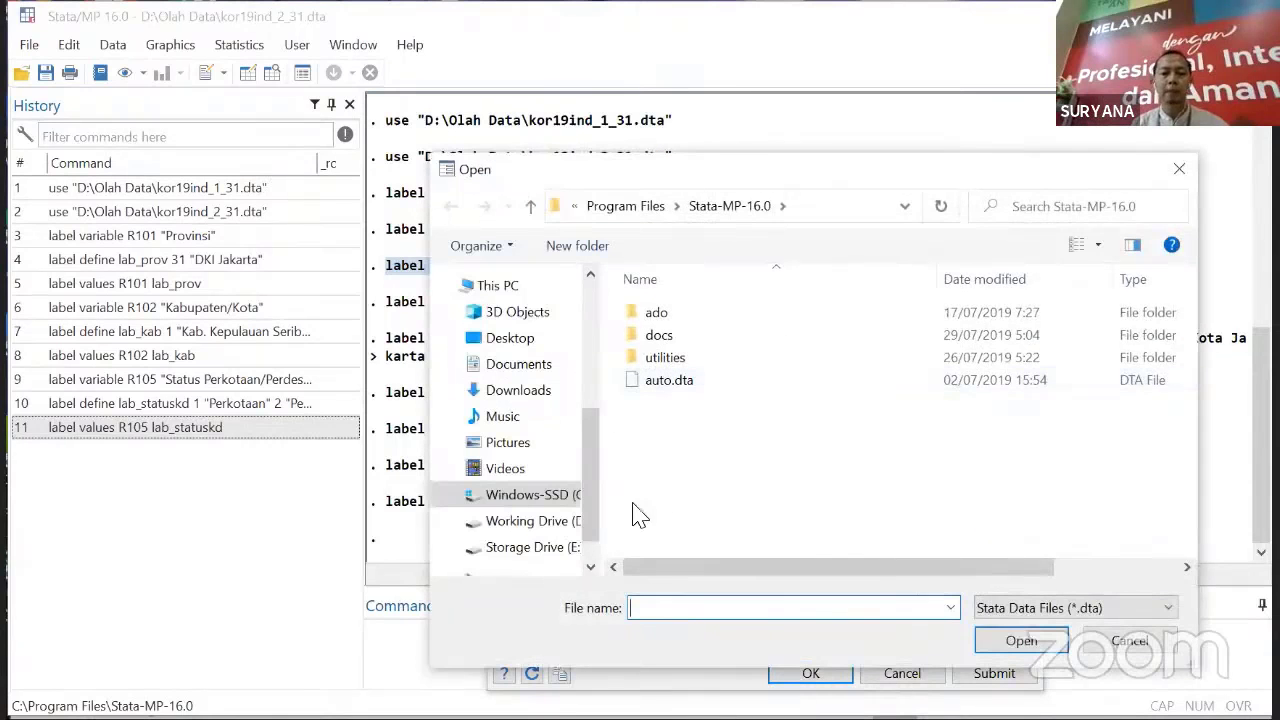
pyautogui.click(555, 521)
pyautogui.doubleClick(706, 436)
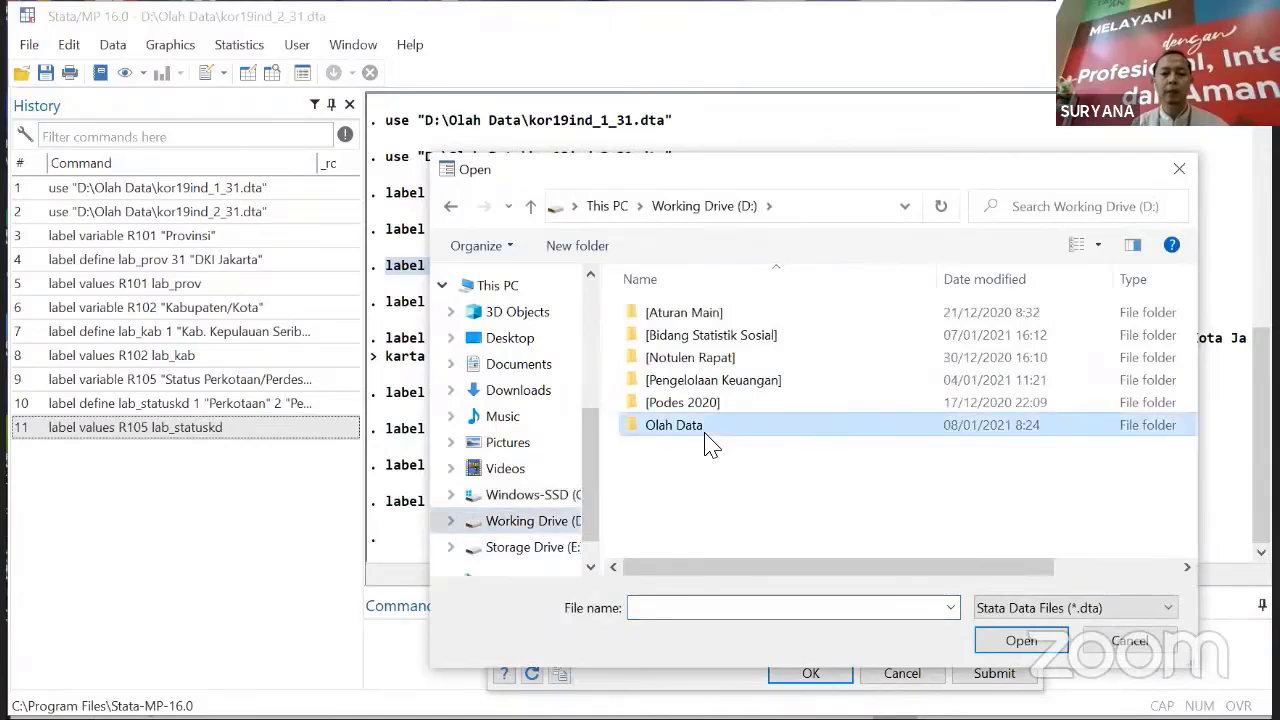
pyautogui.click(749, 405)
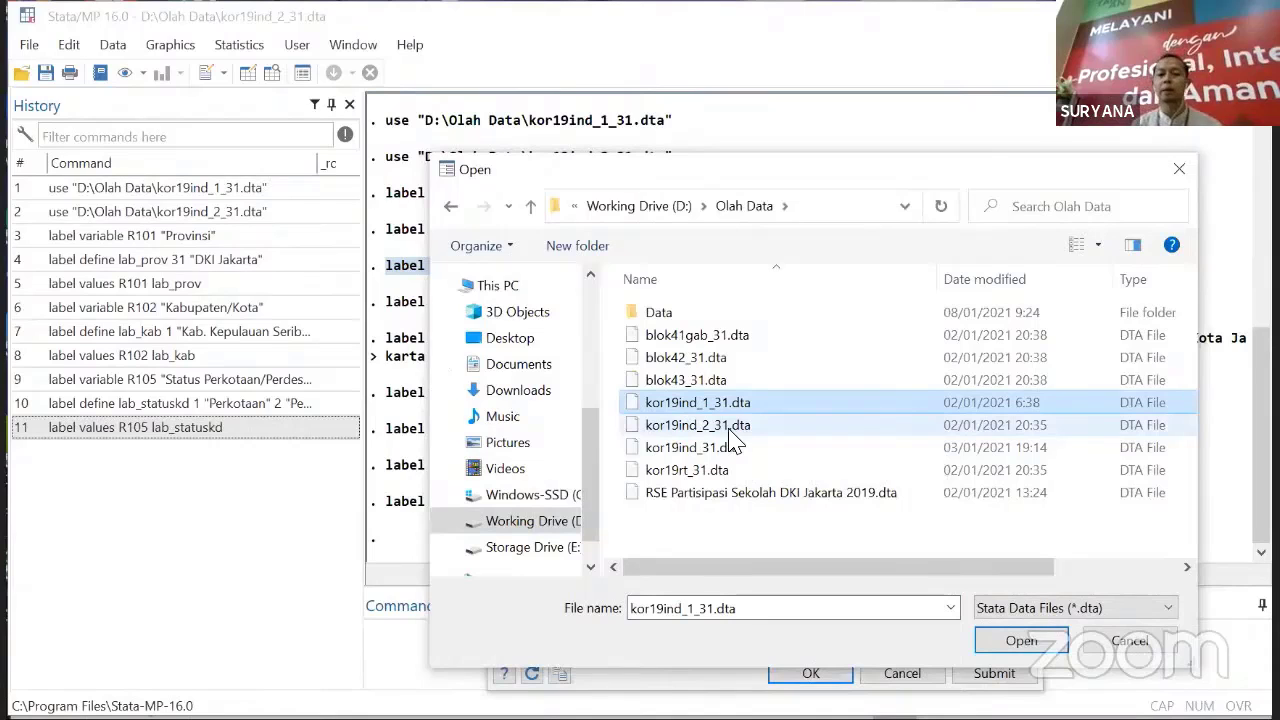
pyautogui.click(1031, 643)
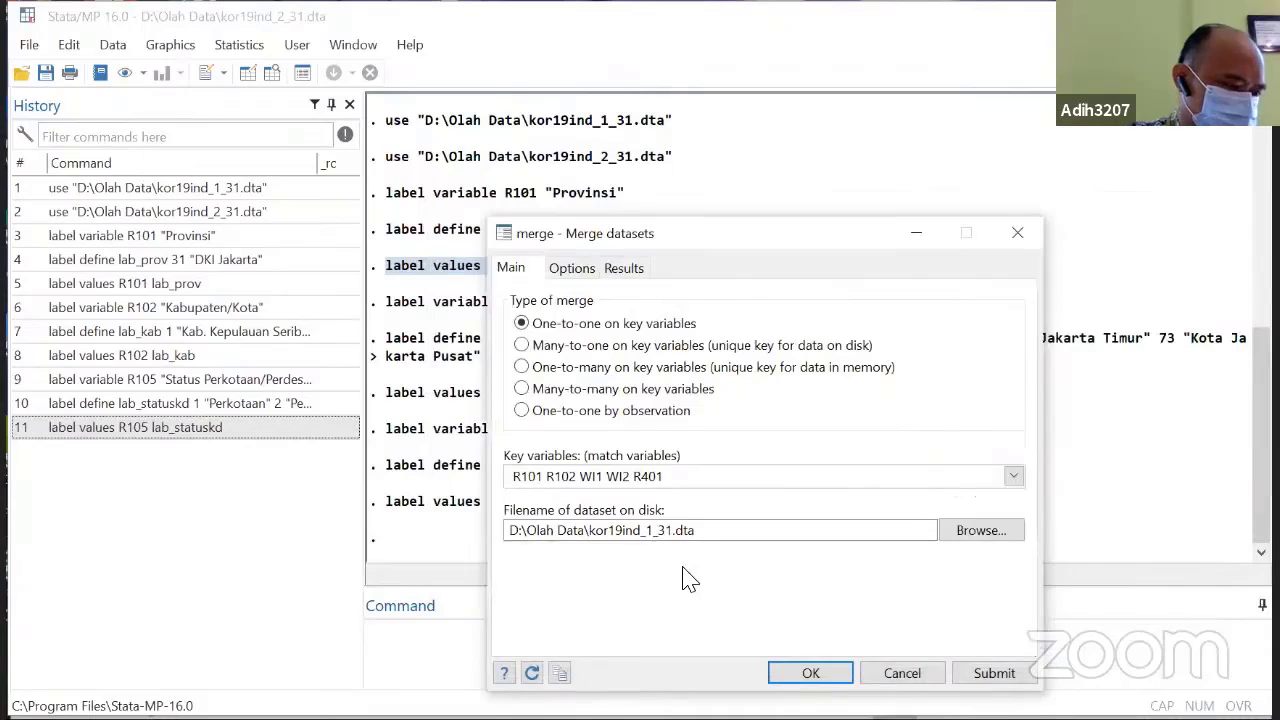
# - Review the merge options and results settings, keep the defaults, and run the one-to-one merge
pyautogui.click(586, 272)
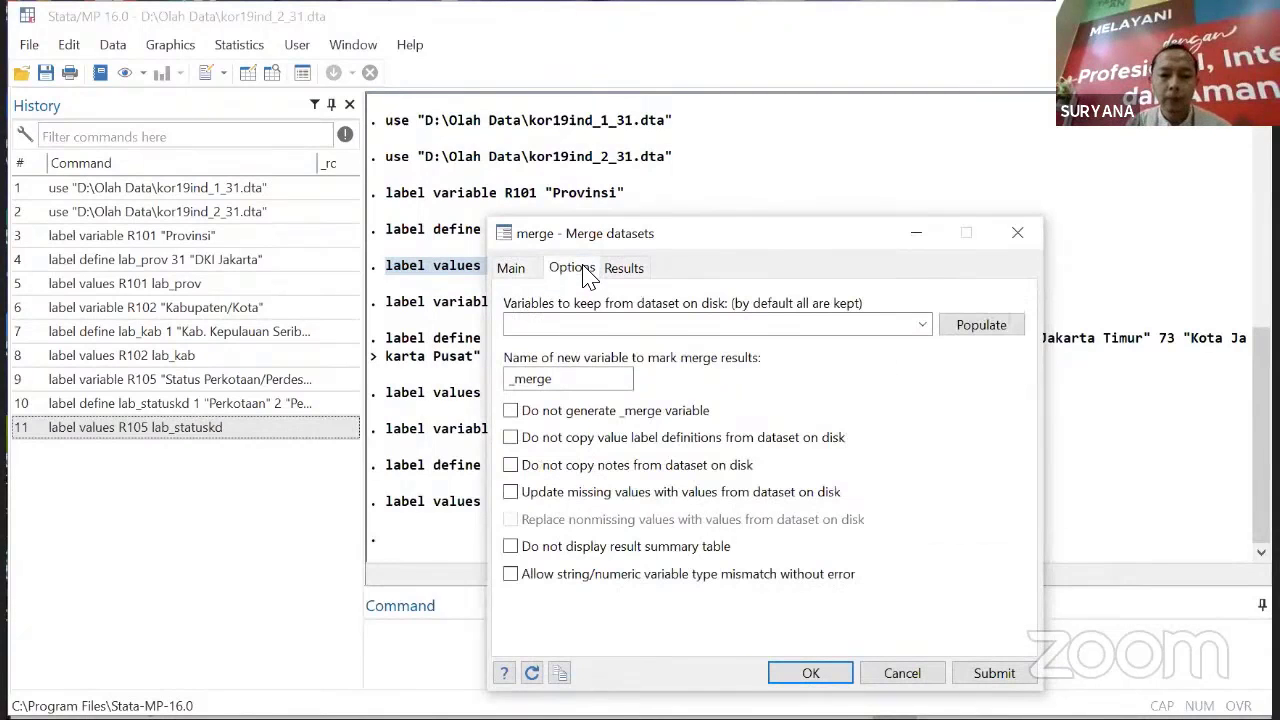
pyautogui.click(615, 325)
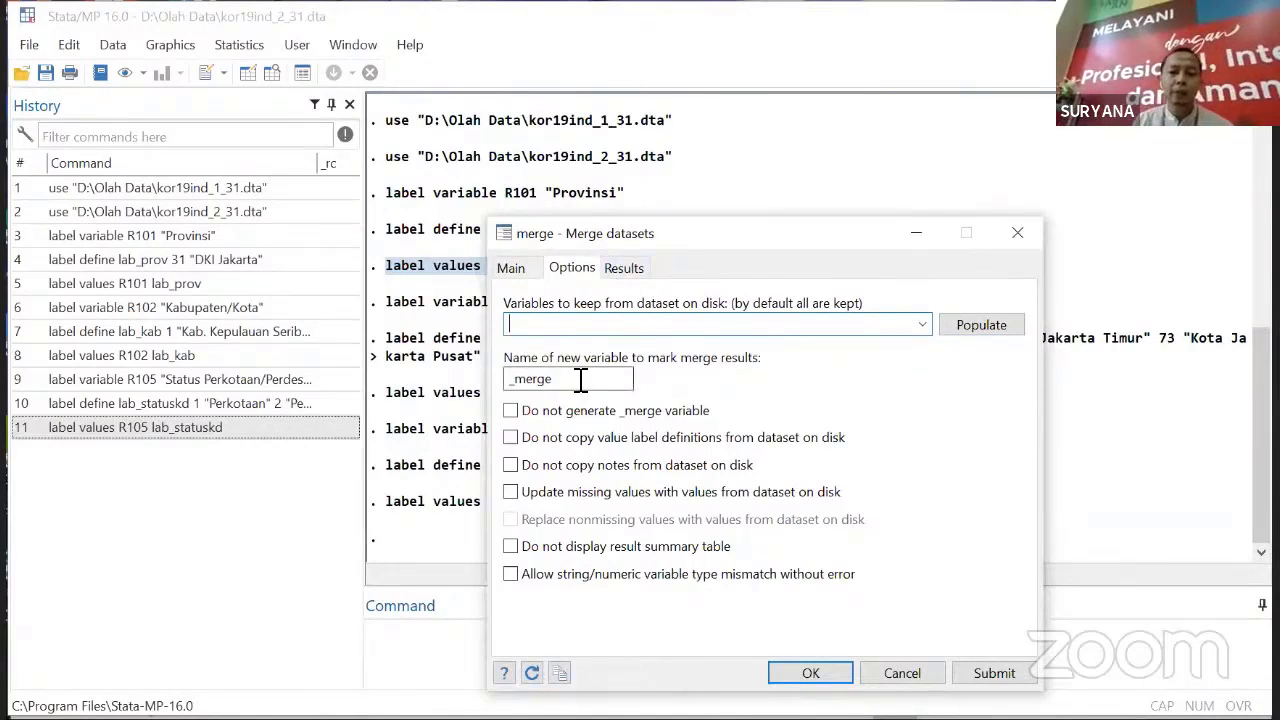
pyautogui.click(624, 270)
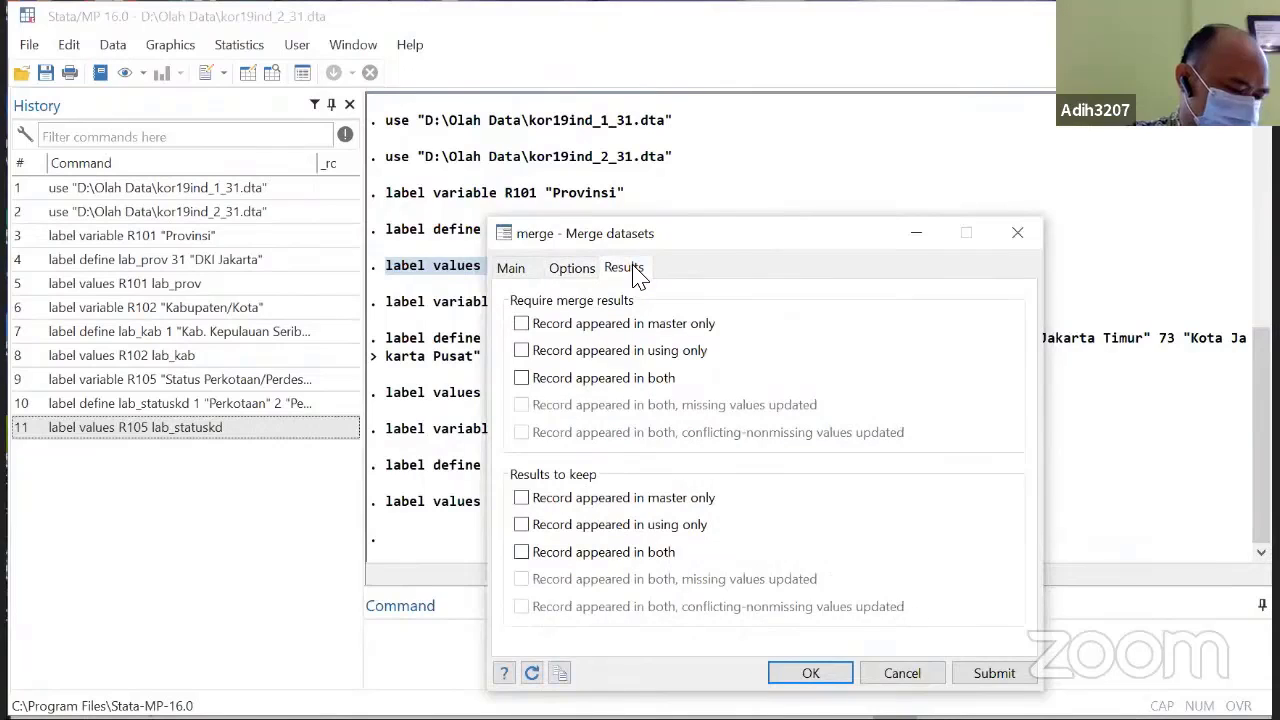
pyautogui.click(572, 270)
pyautogui.click(510, 268)
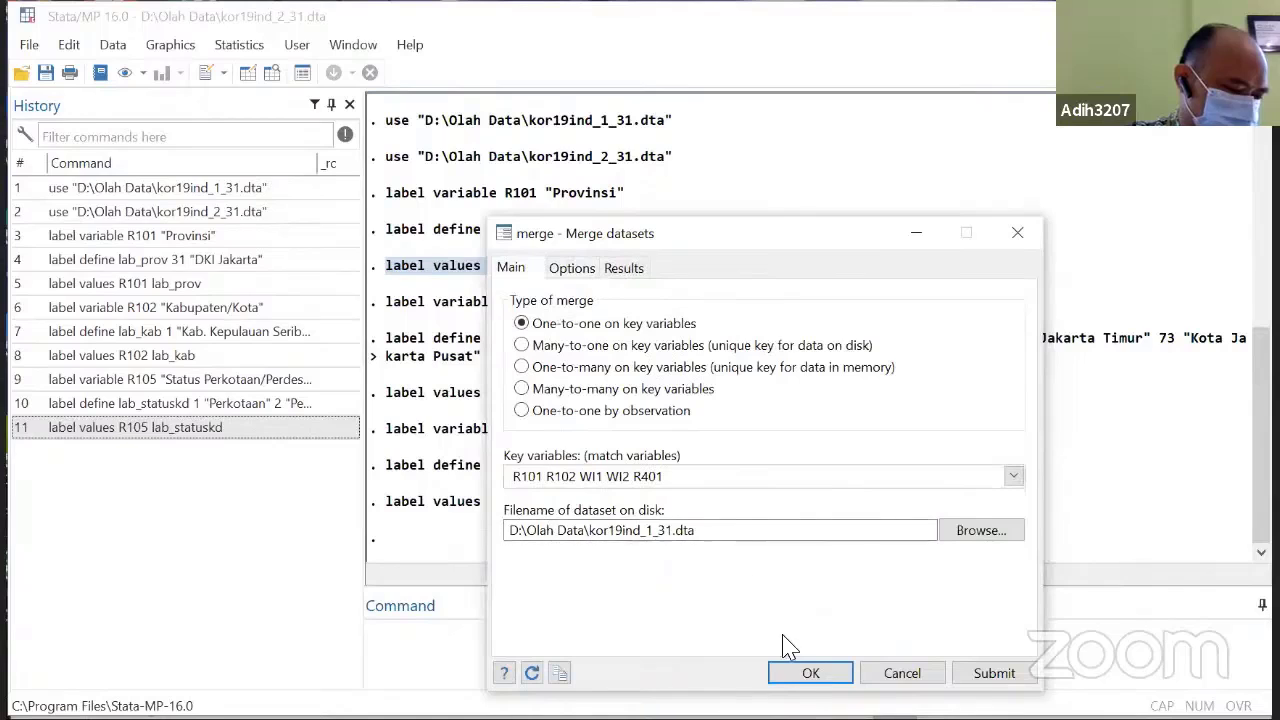
pyautogui.click(805, 673)
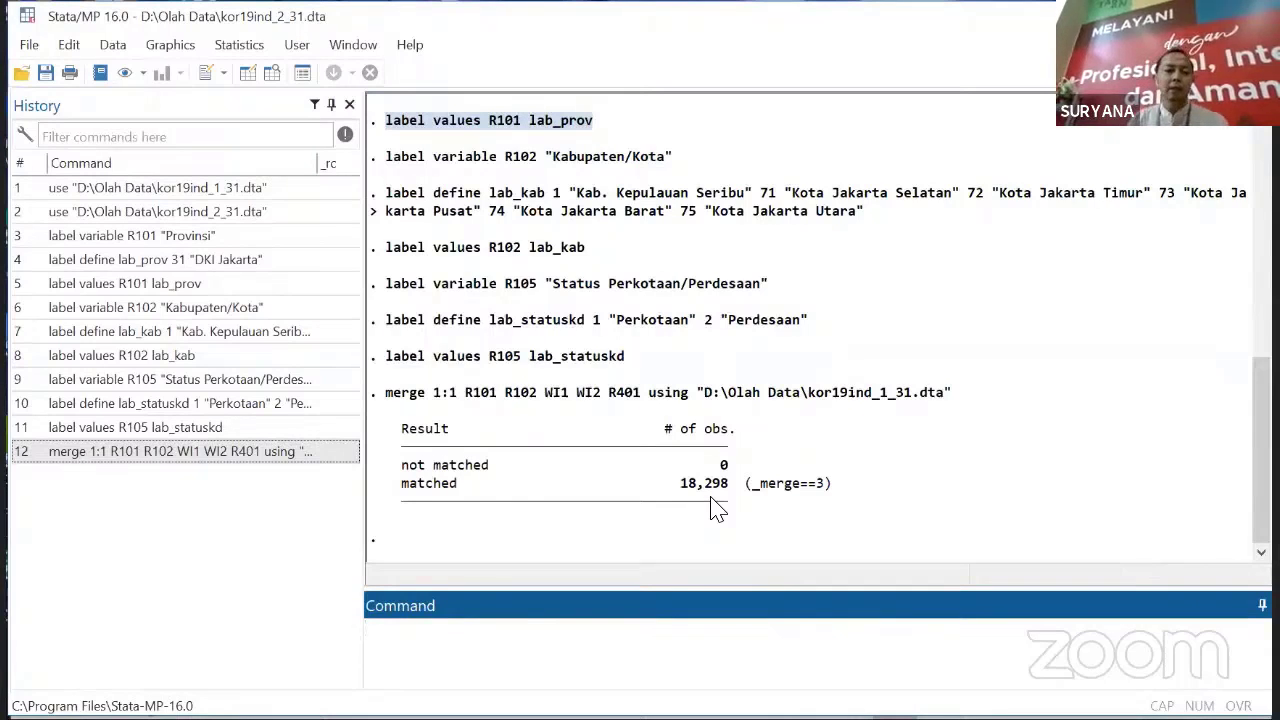
# - Examine the merged dataset in the Data Editor, including the fwt and R403 columns and the variables that follow them
pyautogui.click(247, 74)
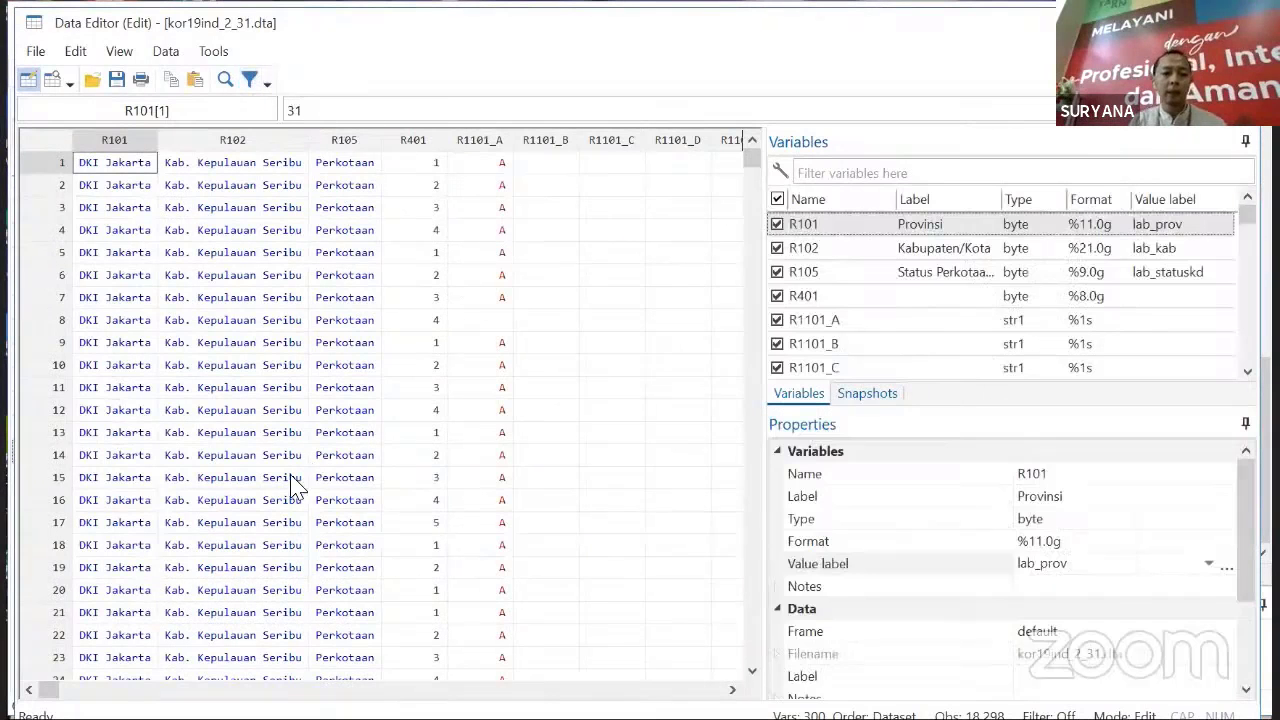
pyautogui.moveTo(48, 690); pyautogui.dragTo(489, 690)
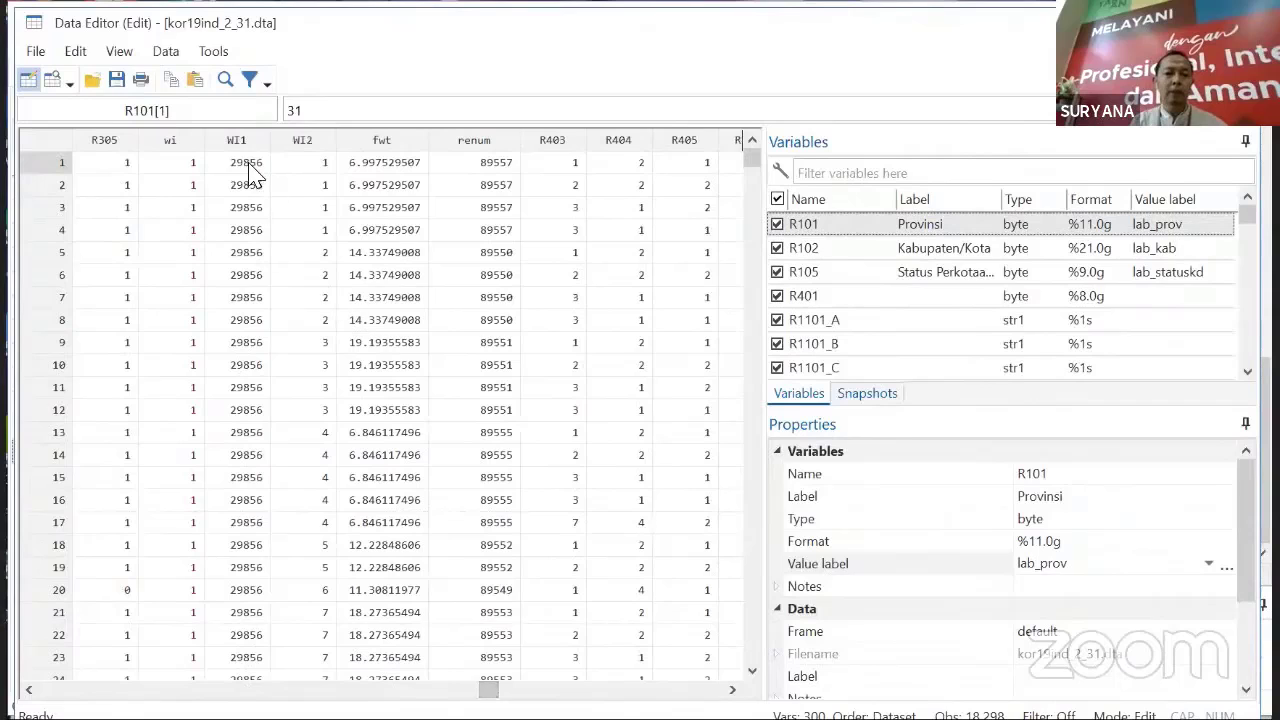
pyautogui.click(405, 146)
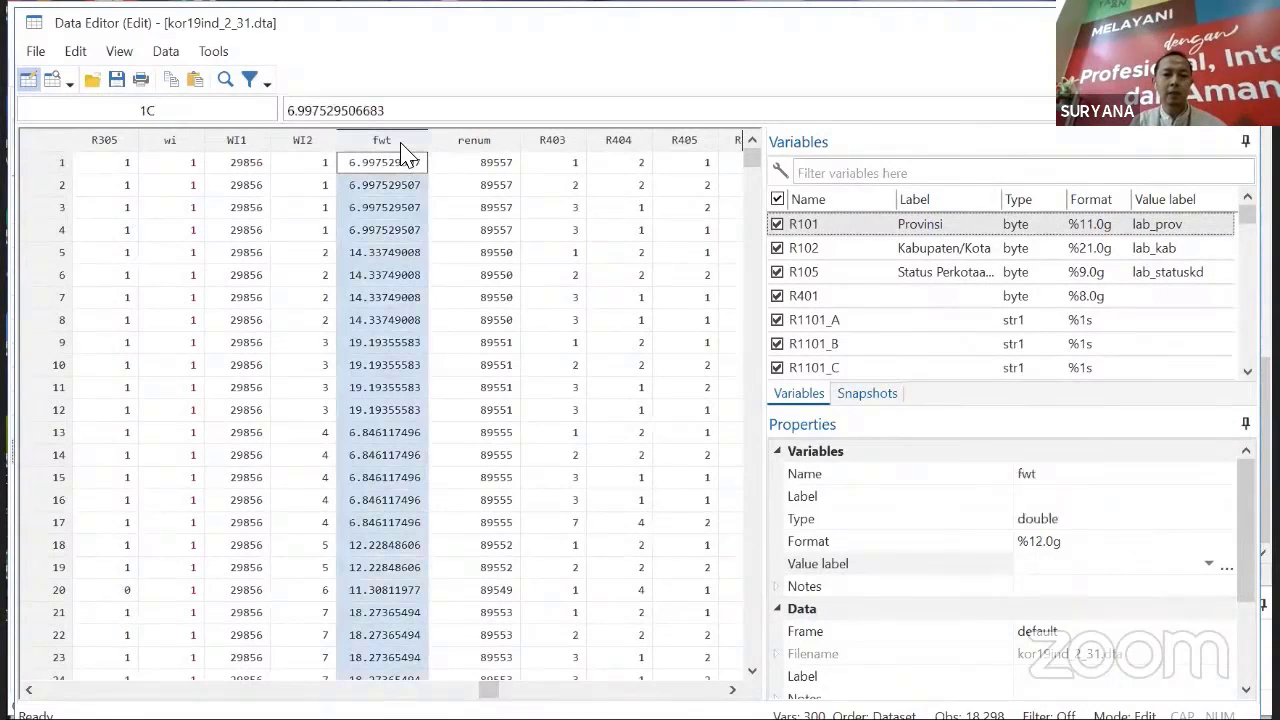
pyautogui.click(563, 146)
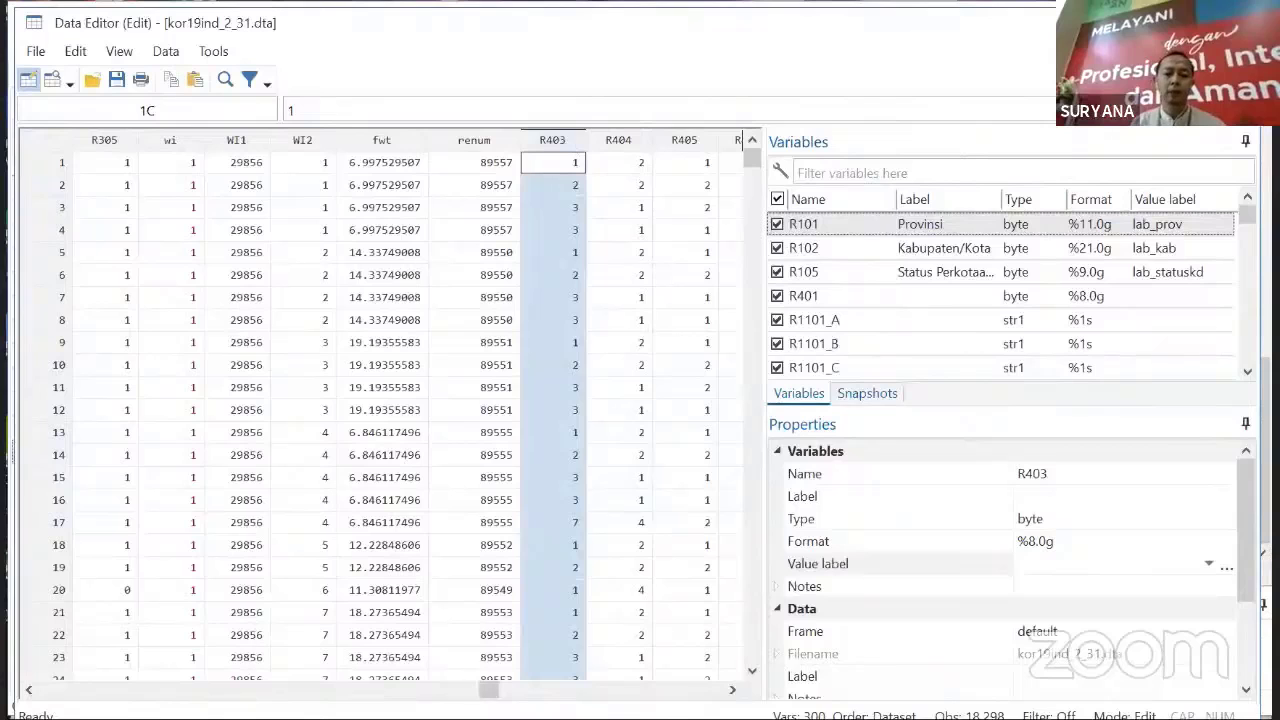
pyautogui.moveTo(488, 689); pyautogui.dragTo(667, 689)
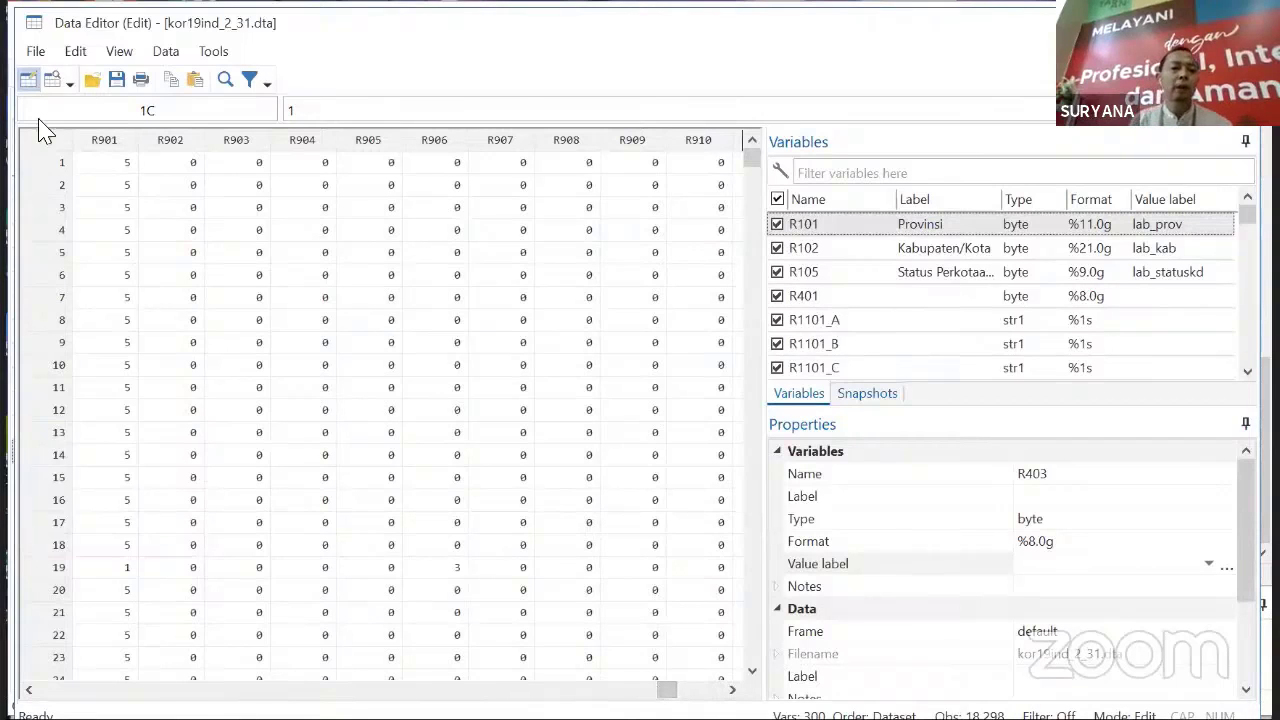
# - Save the merged dataset as kor19ind_31gab.dta in the Olah Data folder
pyautogui.click(36, 51)
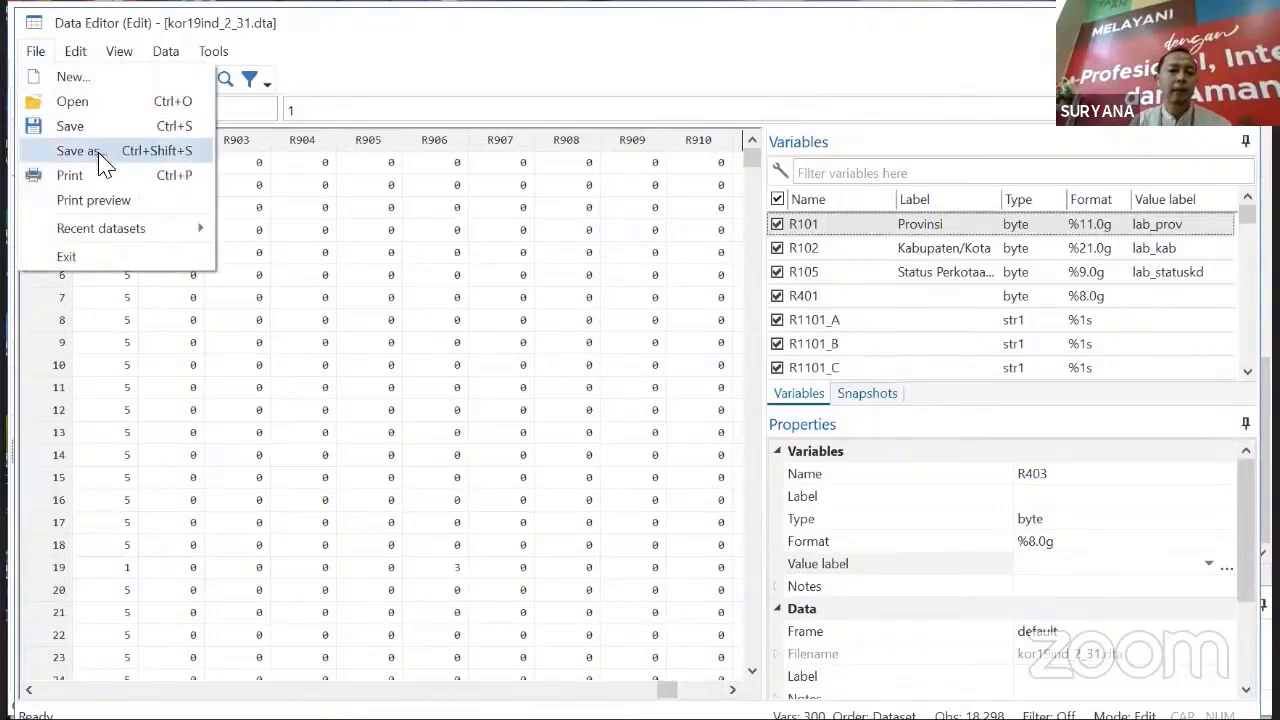
pyautogui.click(88, 152)
pyautogui.click(119, 51)
pyautogui.click(250, 49)
pyautogui.click(35, 53)
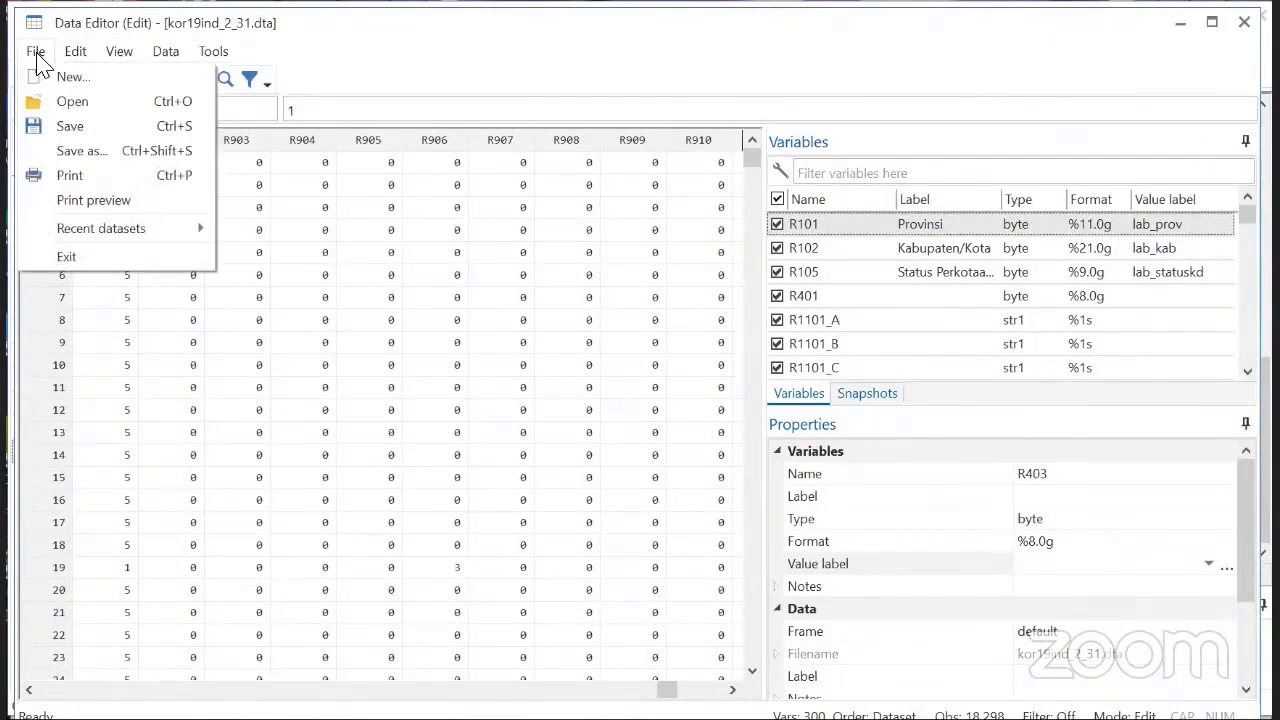
pyautogui.click(60, 152)
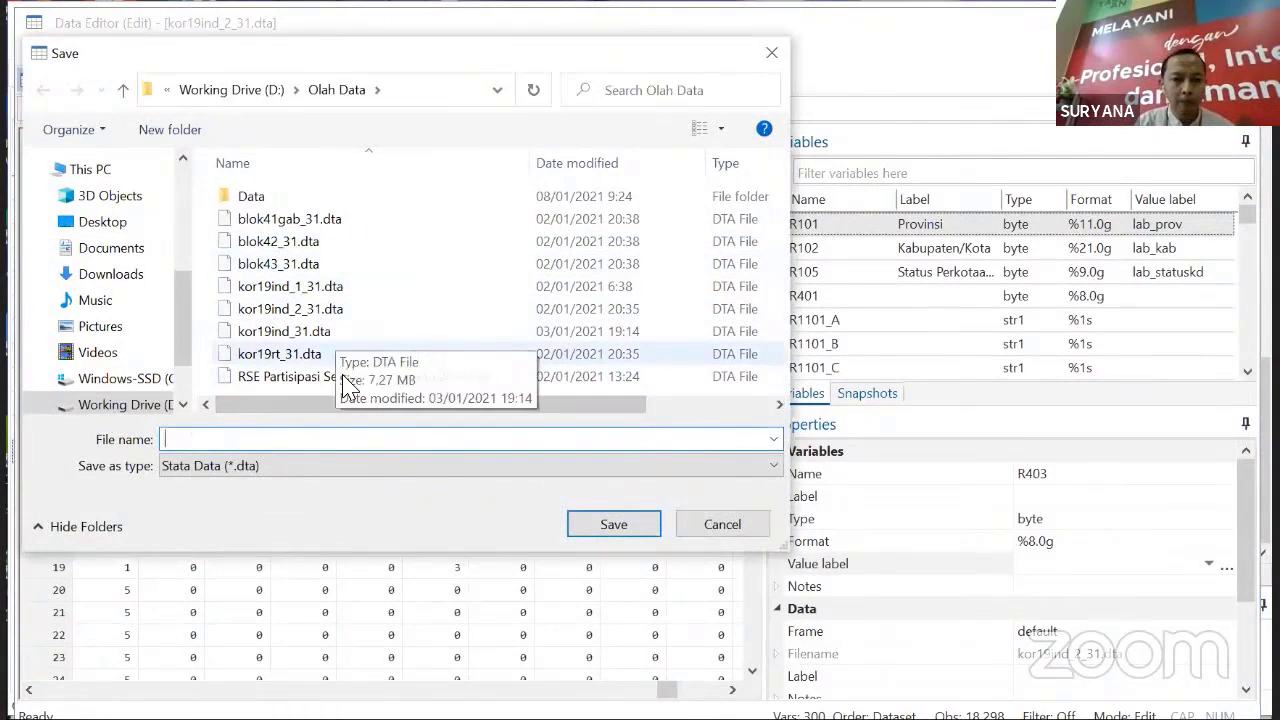
pyautogui.click(338, 334)
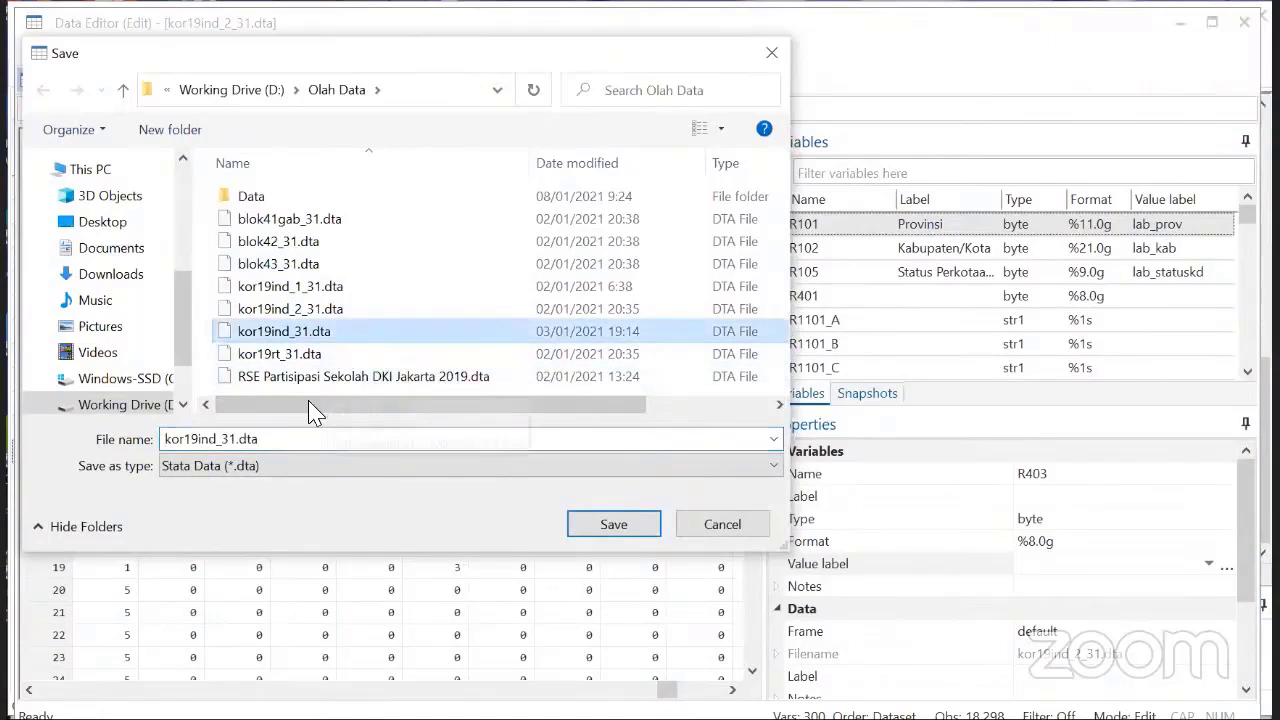
pyautogui.click(315, 440)
pyautogui.press('Home')
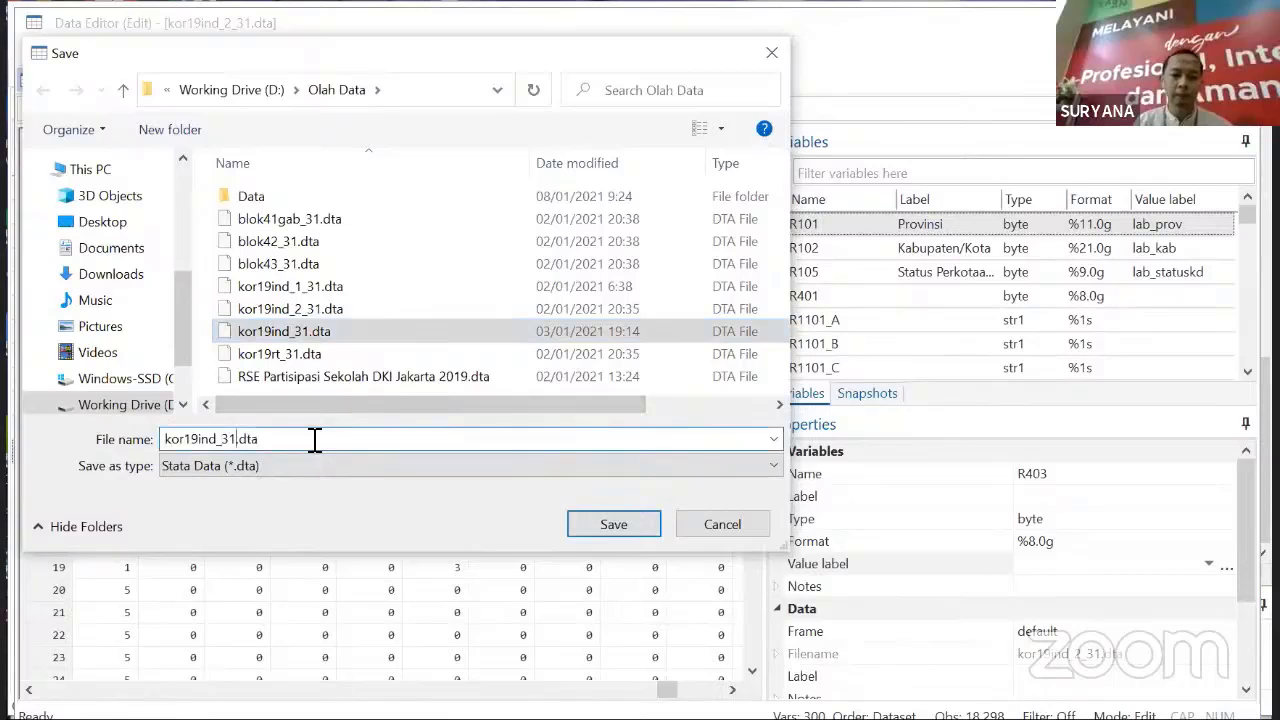
pyautogui.write('gab')
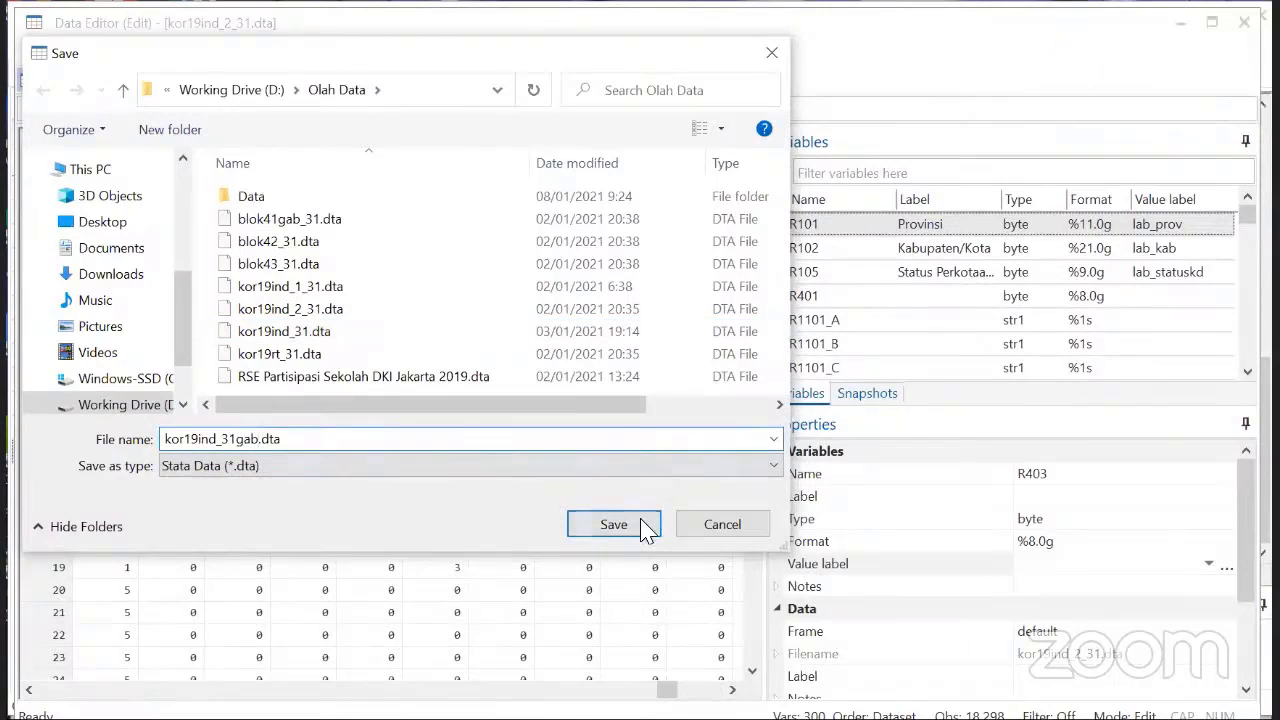
pyautogui.click(642, 522)
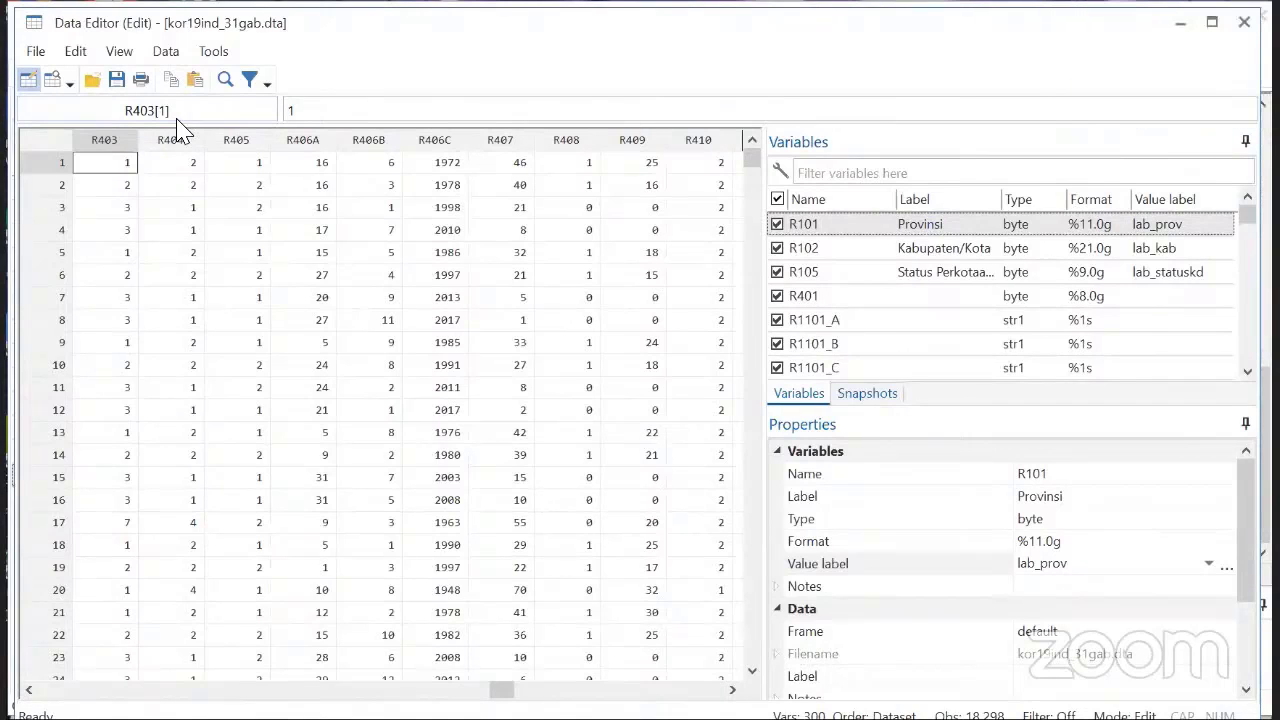
# - Set up a new merge as many-to-one on key variables, removing R401 so the keys are R101 R102 WI1 WI2
pyautogui.click(166, 52)
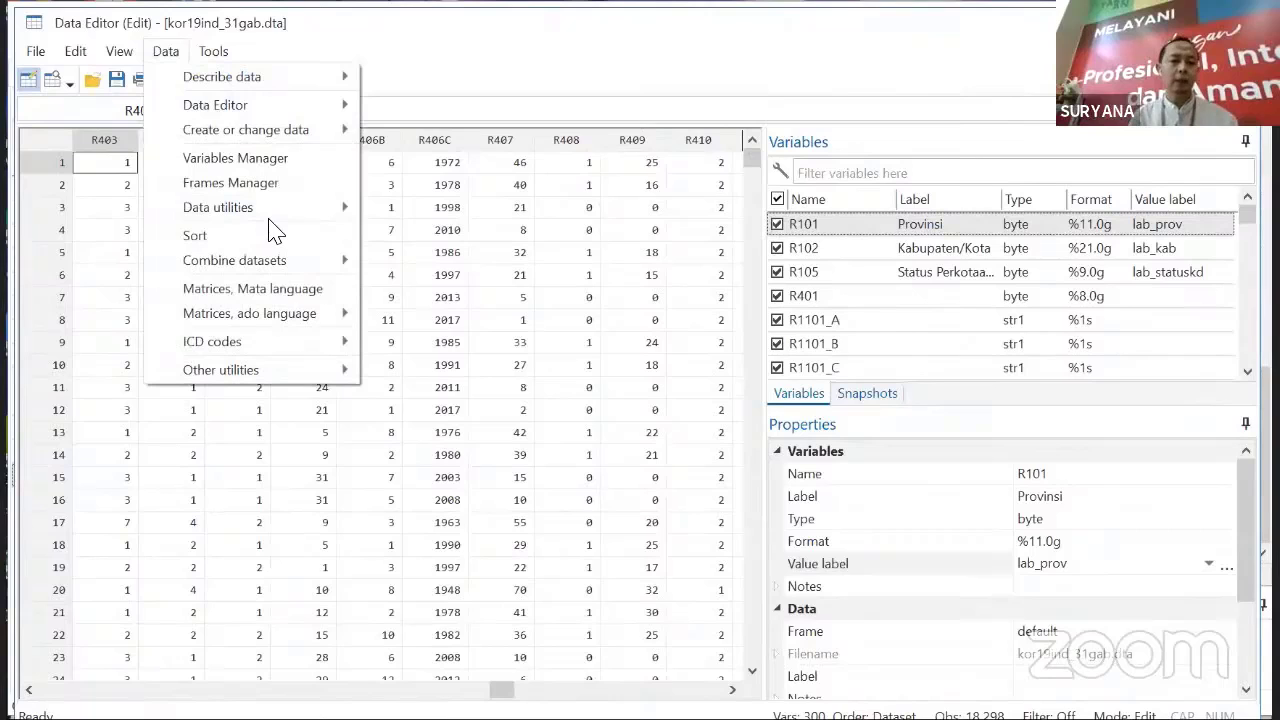
pyautogui.moveTo(280, 262)
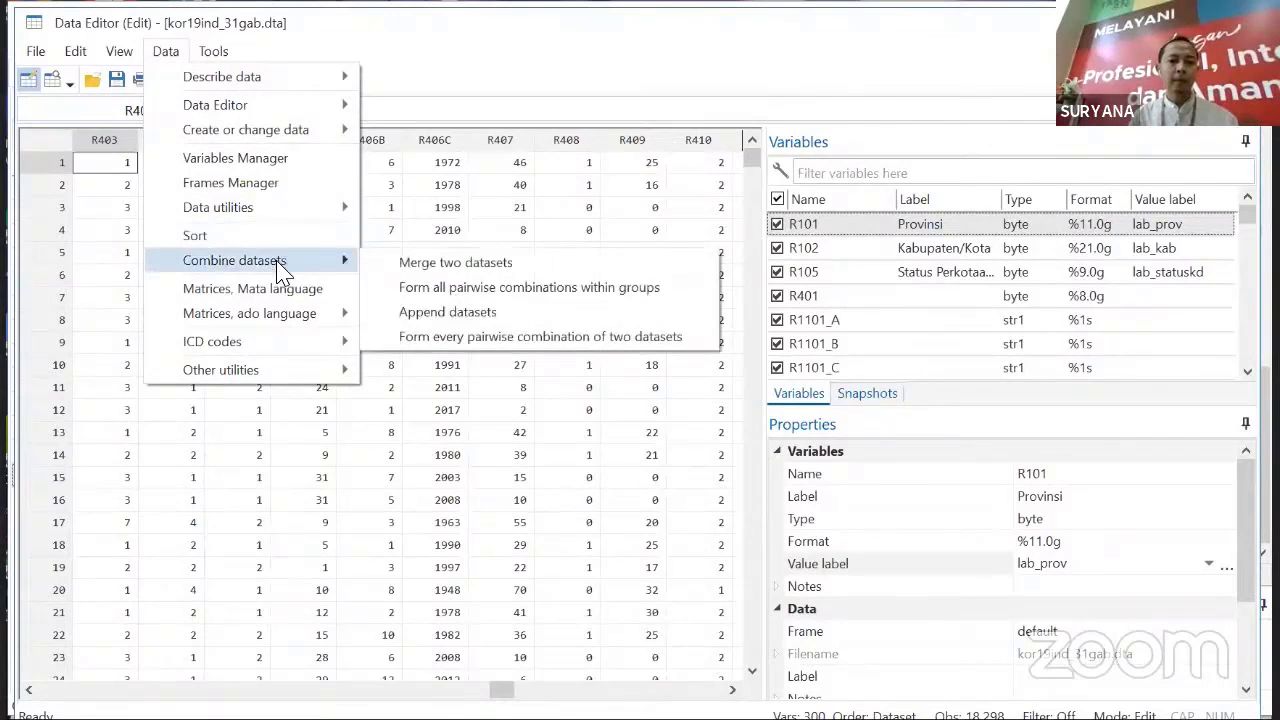
pyautogui.click(445, 262)
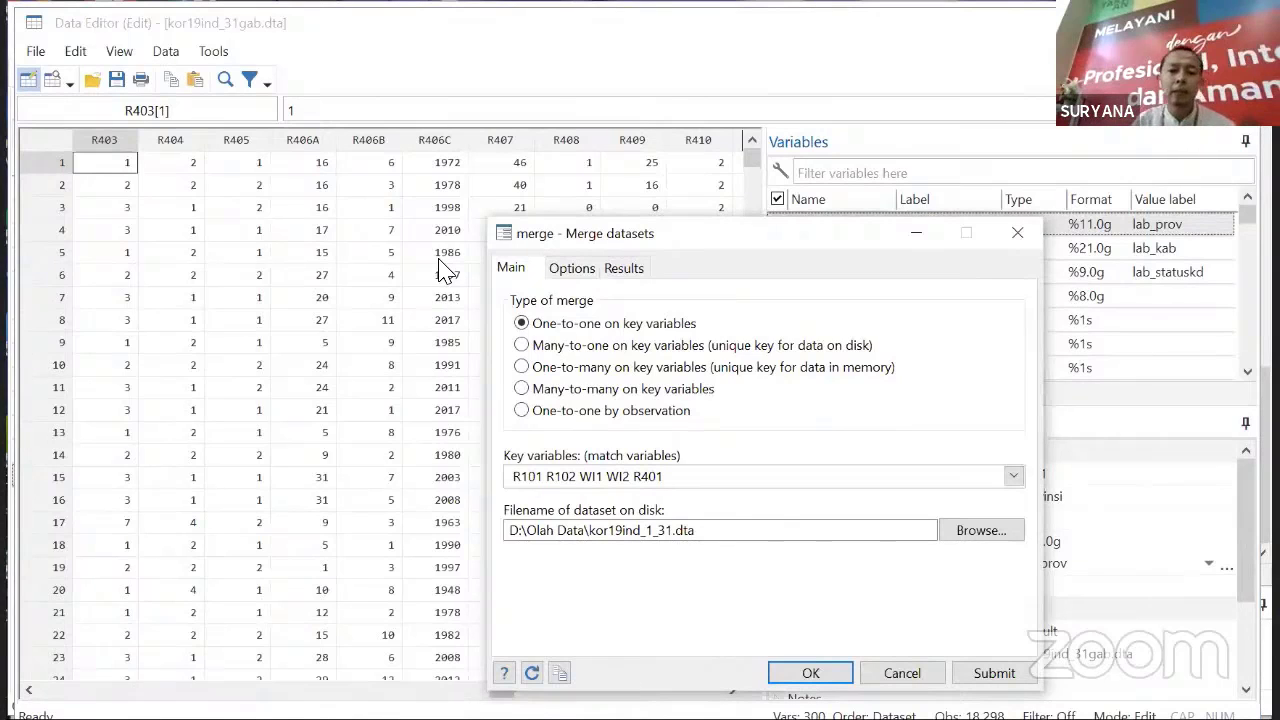
pyautogui.click(540, 350)
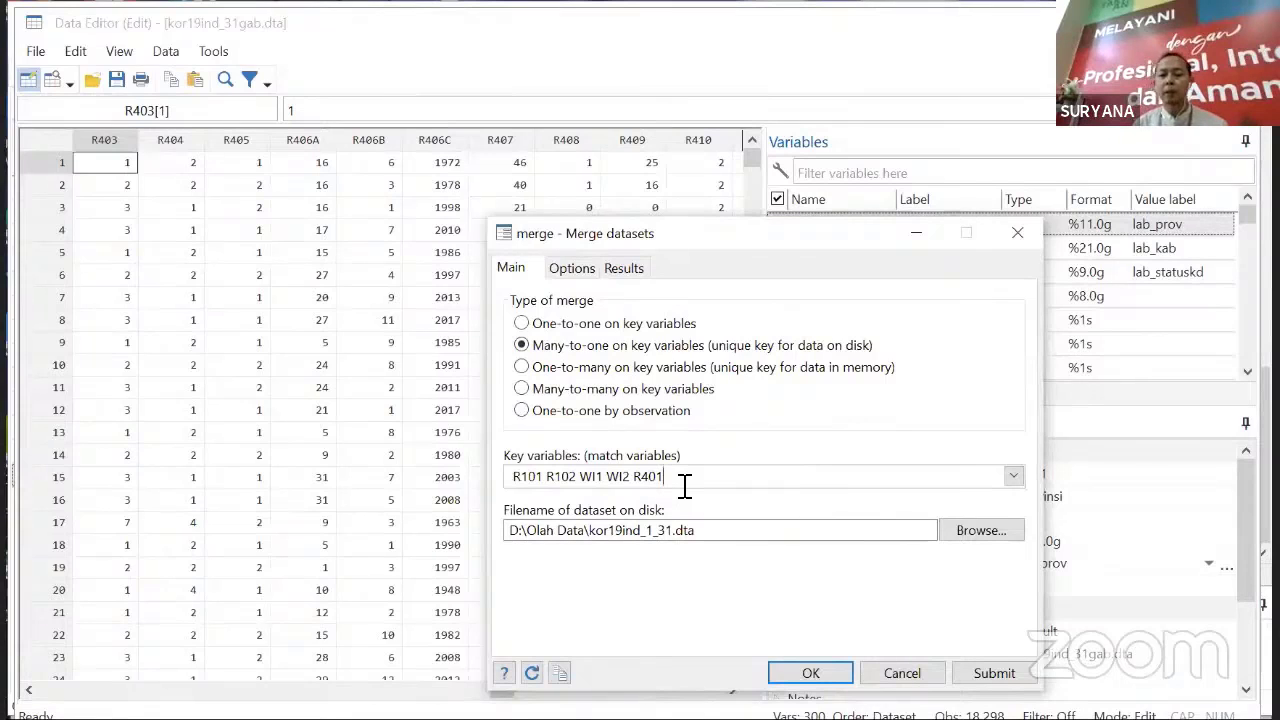
pyautogui.press('BackSpace')
pyautogui.press('BackSpace')
pyautogui.press('BackSpace')
pyautogui.press('BackSpace')
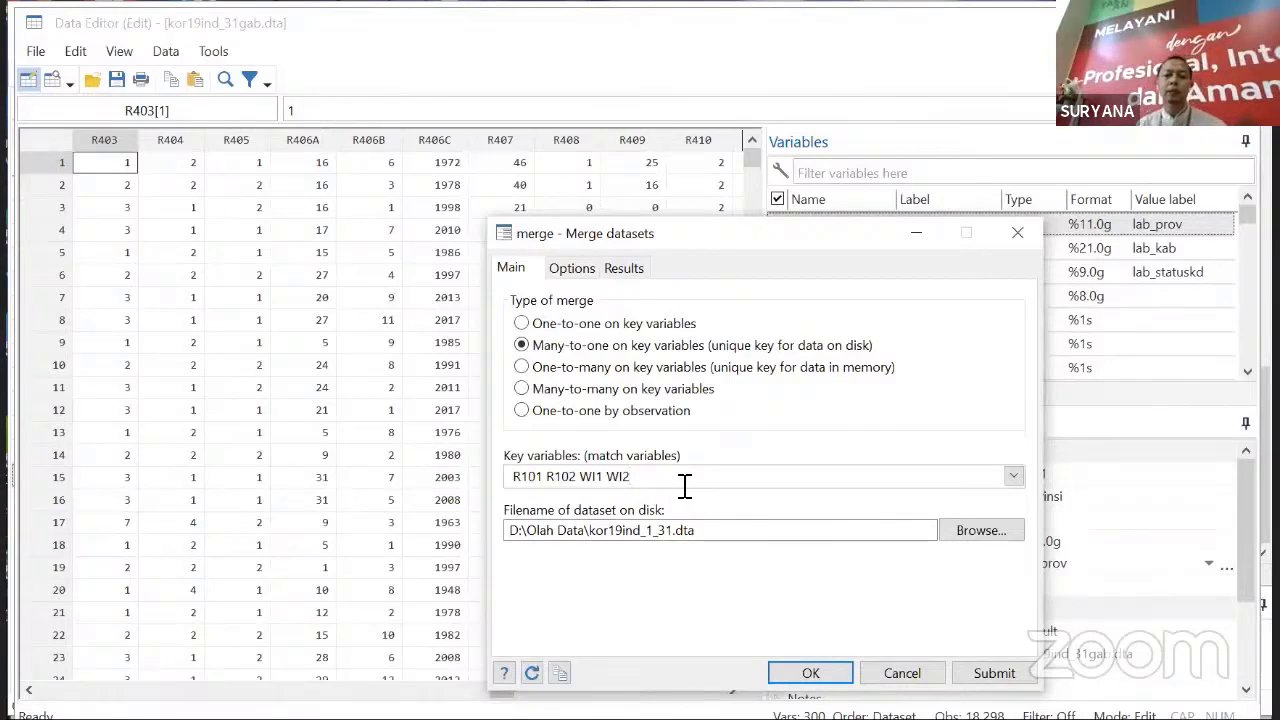
# - Choose kor19rt_31.dta from the Olah Data folder as the dataset on disk and check the key variables
pyautogui.click(995, 538)
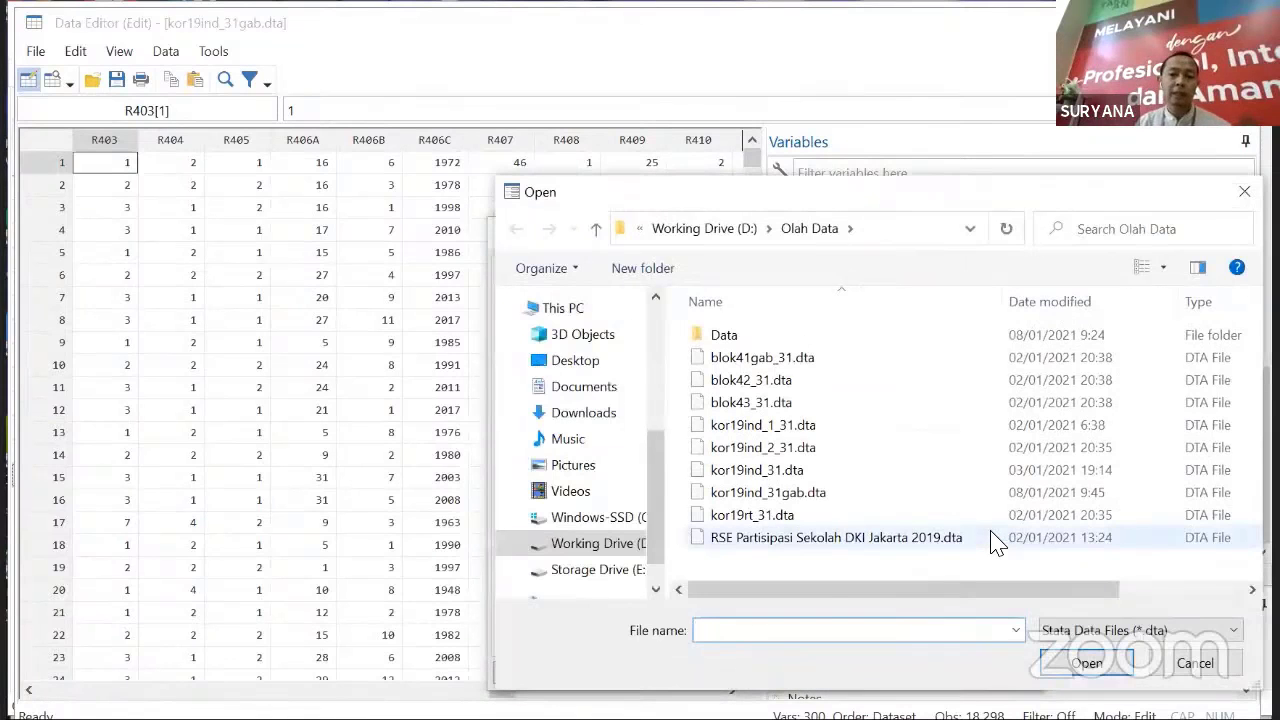
pyautogui.click(852, 520)
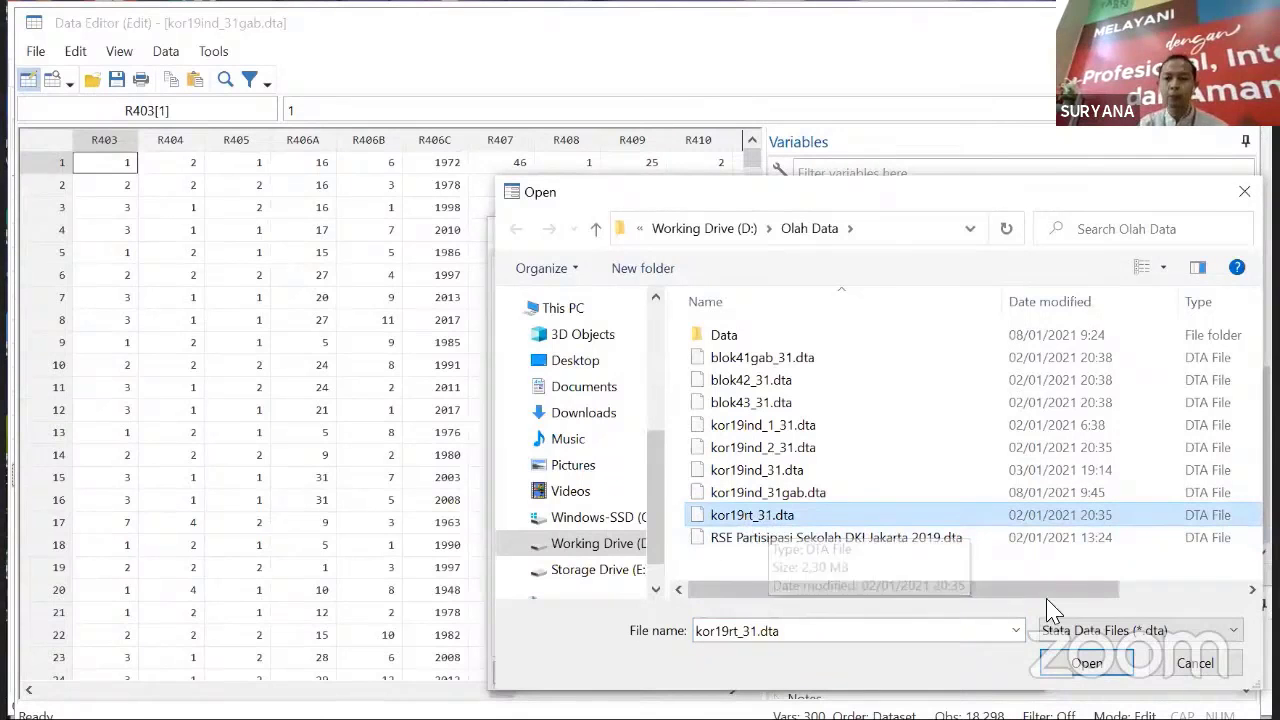
pyautogui.click(1092, 666)
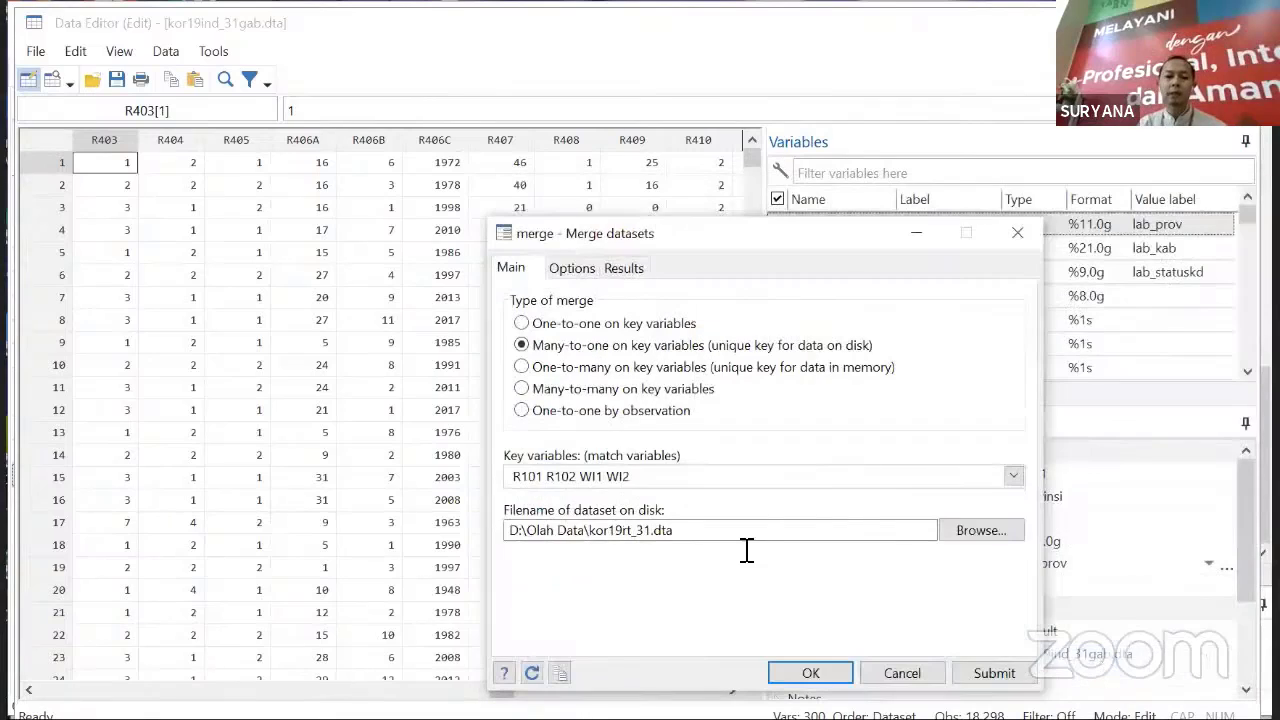
pyautogui.click(655, 477)
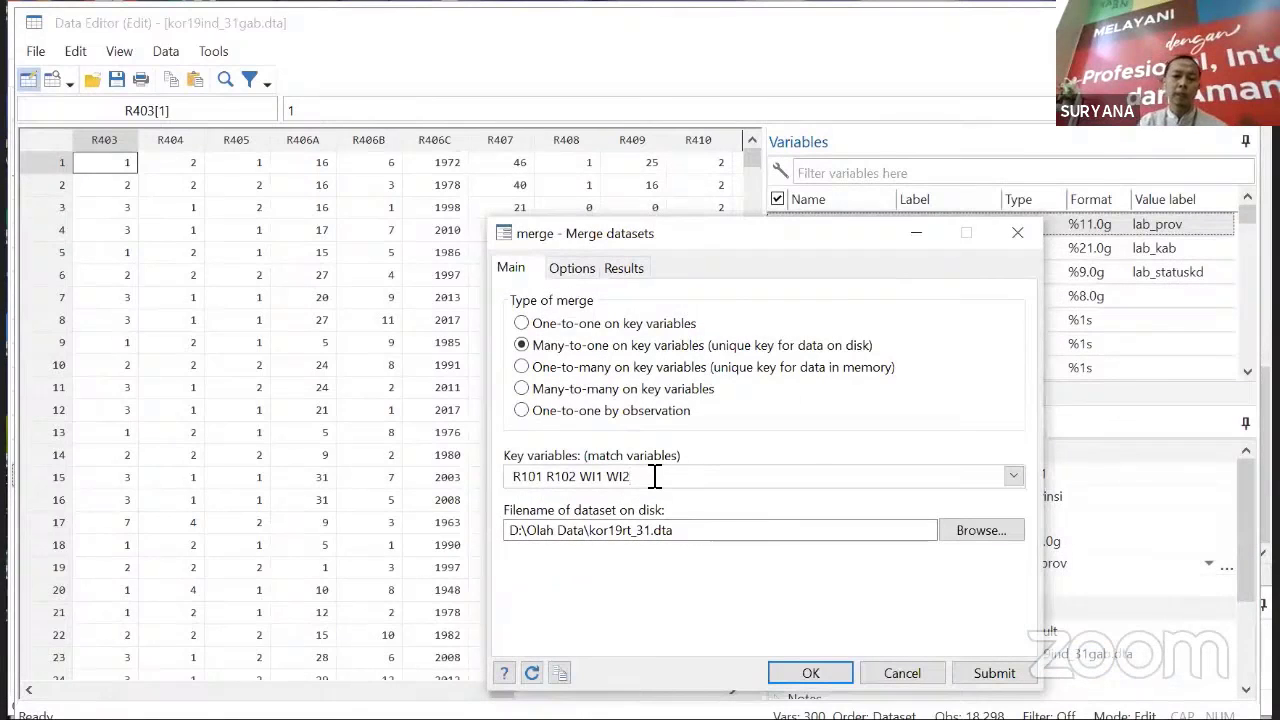
pyautogui.moveTo(655, 477); pyautogui.dragTo(468, 480)
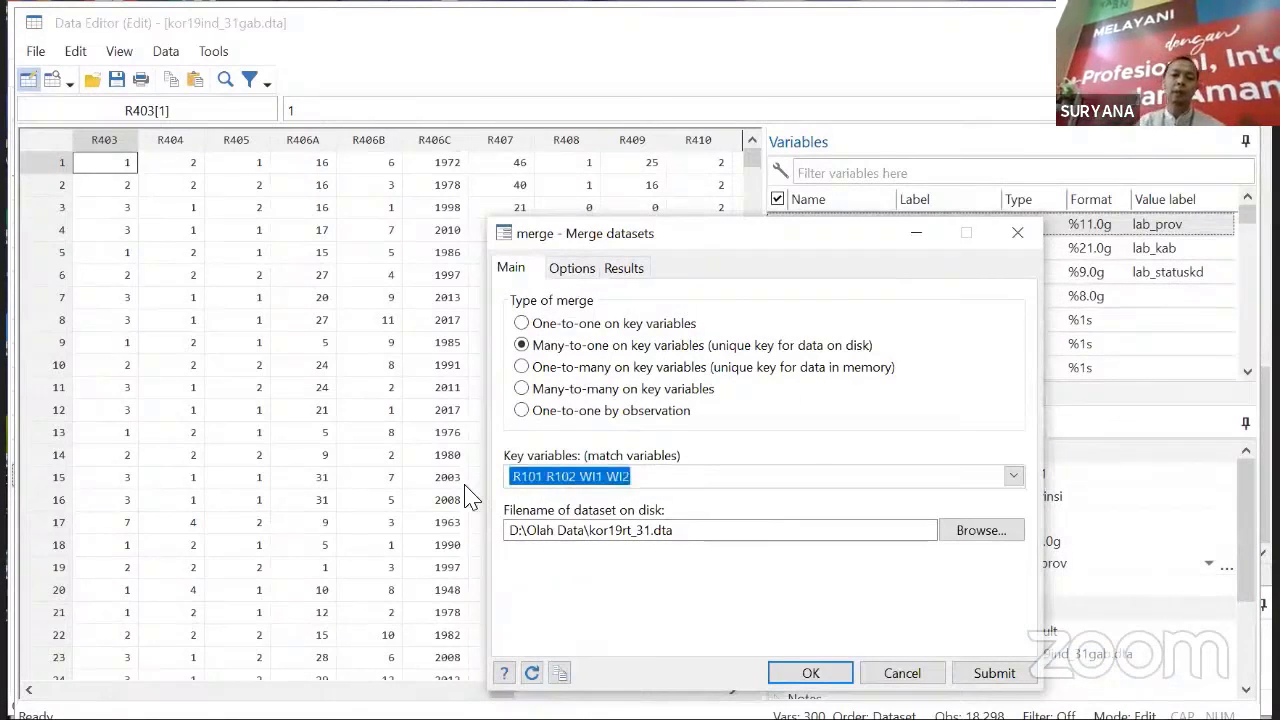
# - Name the variable that marks the merge results _merge1 and run the many-to-one merge
pyautogui.click(574, 272)
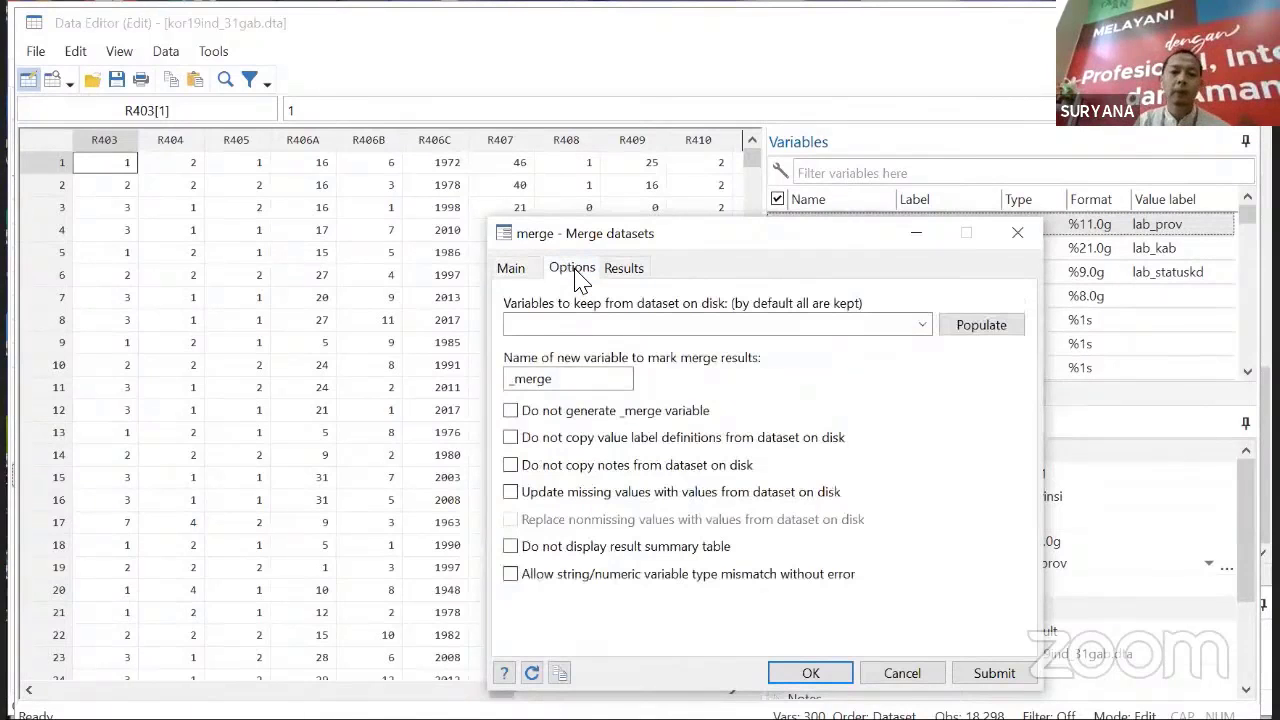
pyautogui.click(614, 380)
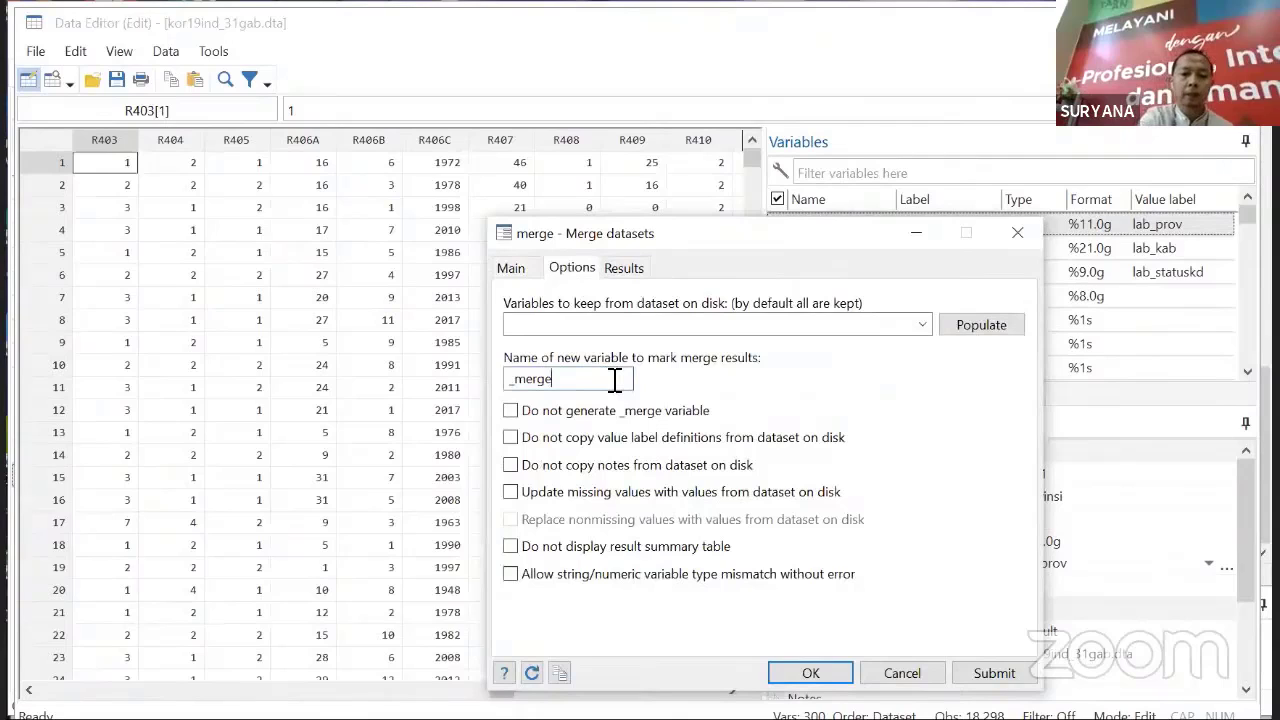
pyautogui.write('1')
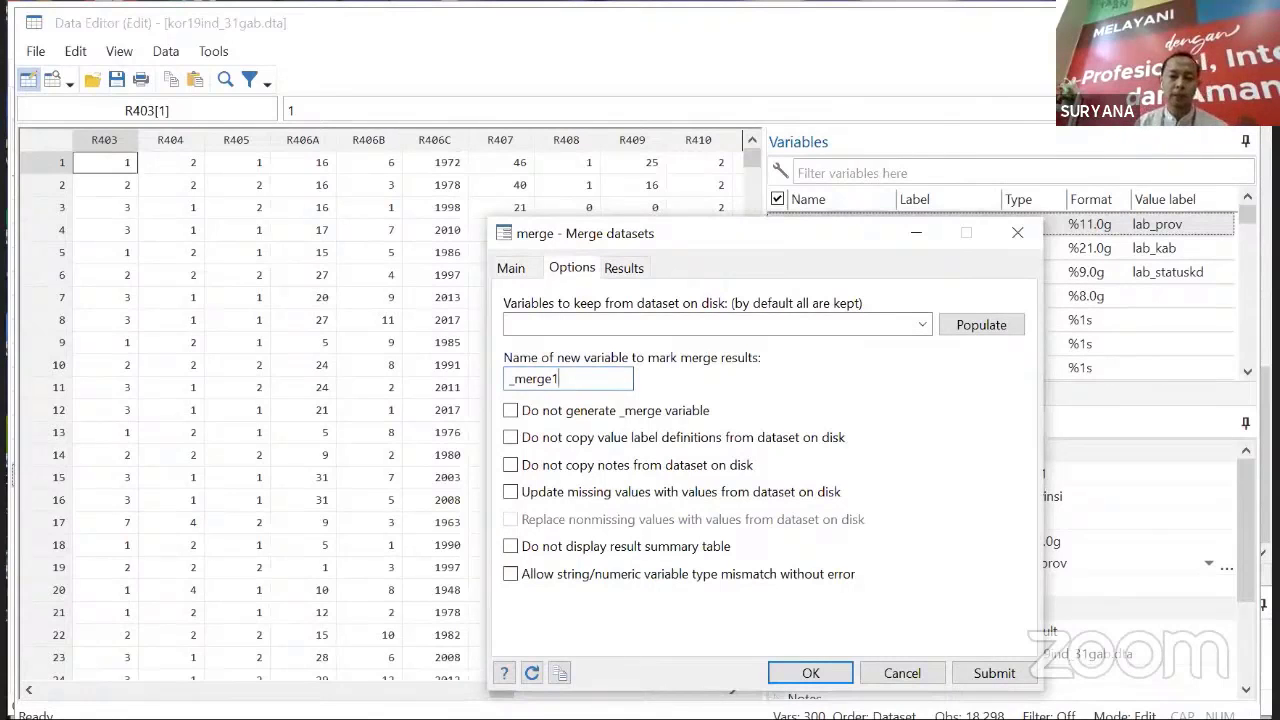
pyautogui.click(516, 269)
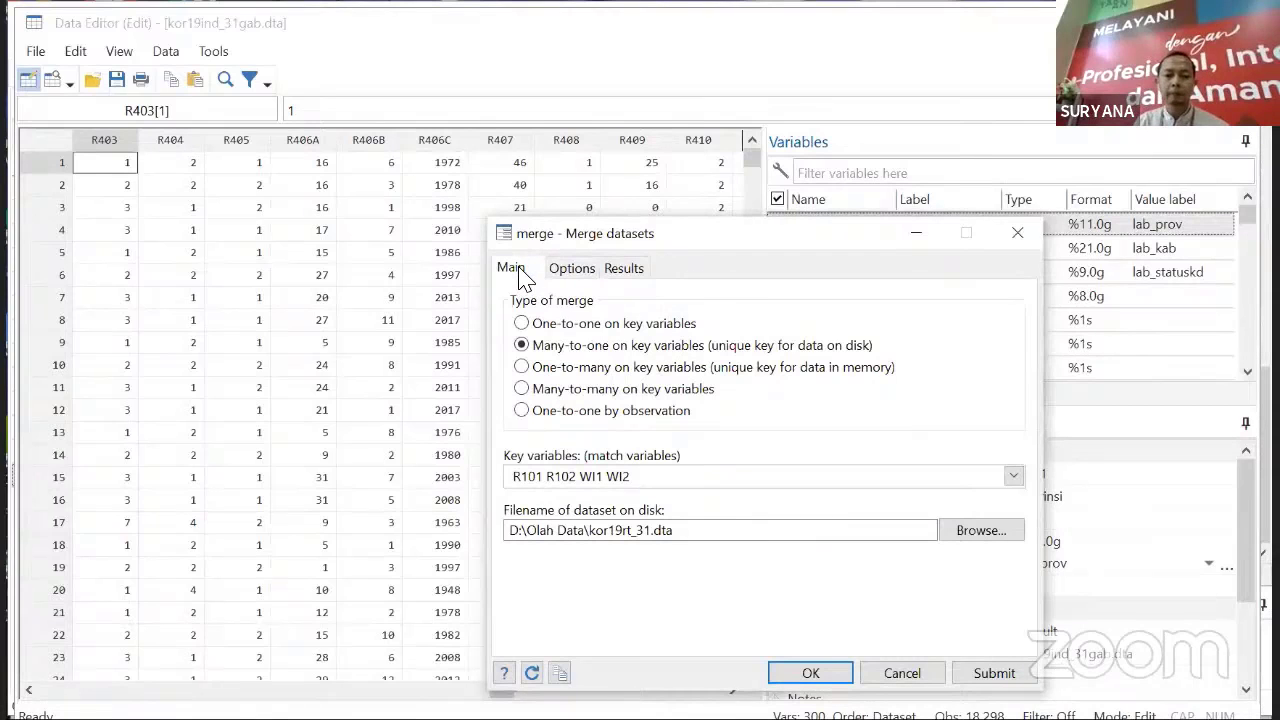
pyautogui.click(810, 673)
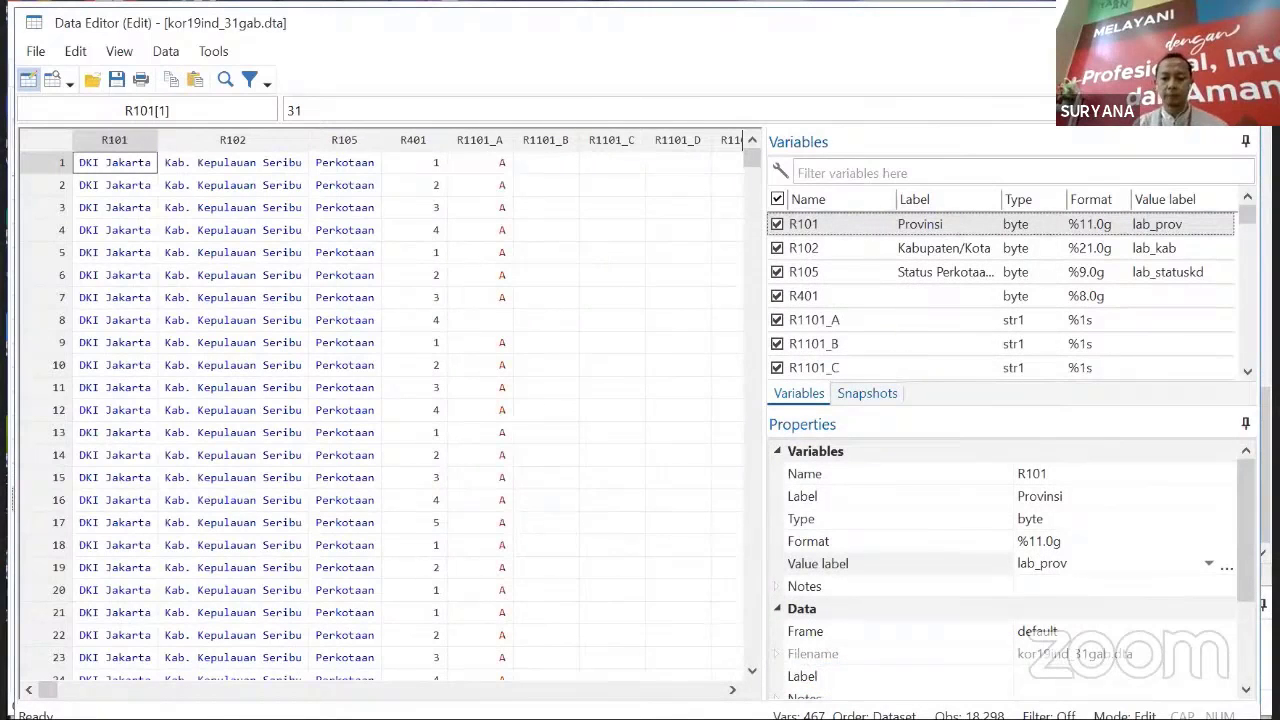
# - Review the merge result summary in the main Stata window, and inspect the last columns of the merged data, including _merge1
pyautogui.click(1138, 719)
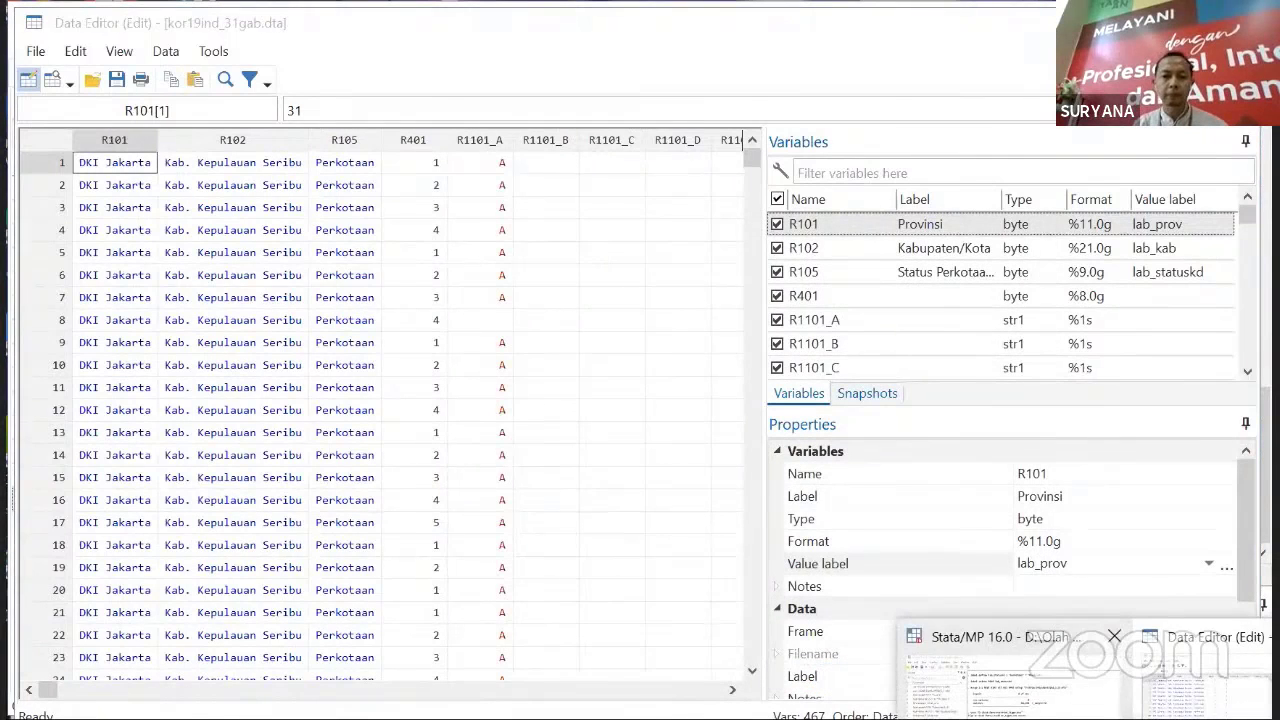
pyautogui.click(995, 660)
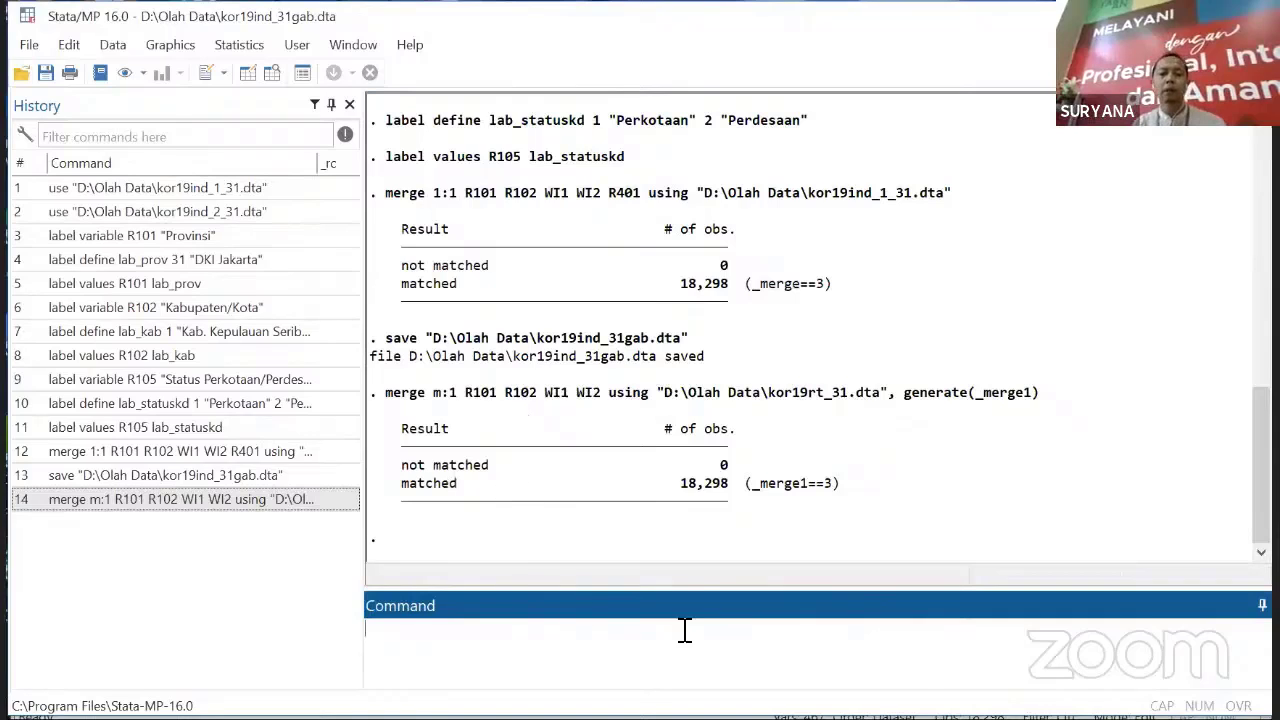
pyautogui.click(1133, 718)
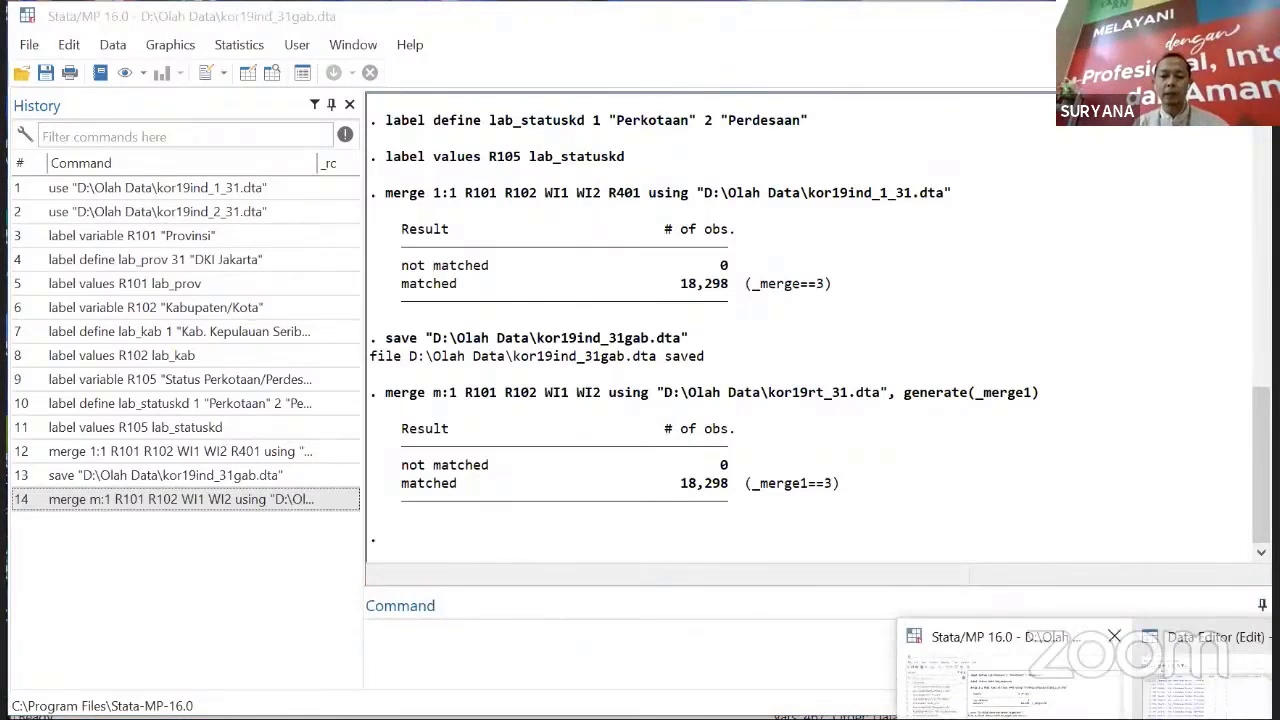
pyautogui.click(1205, 670)
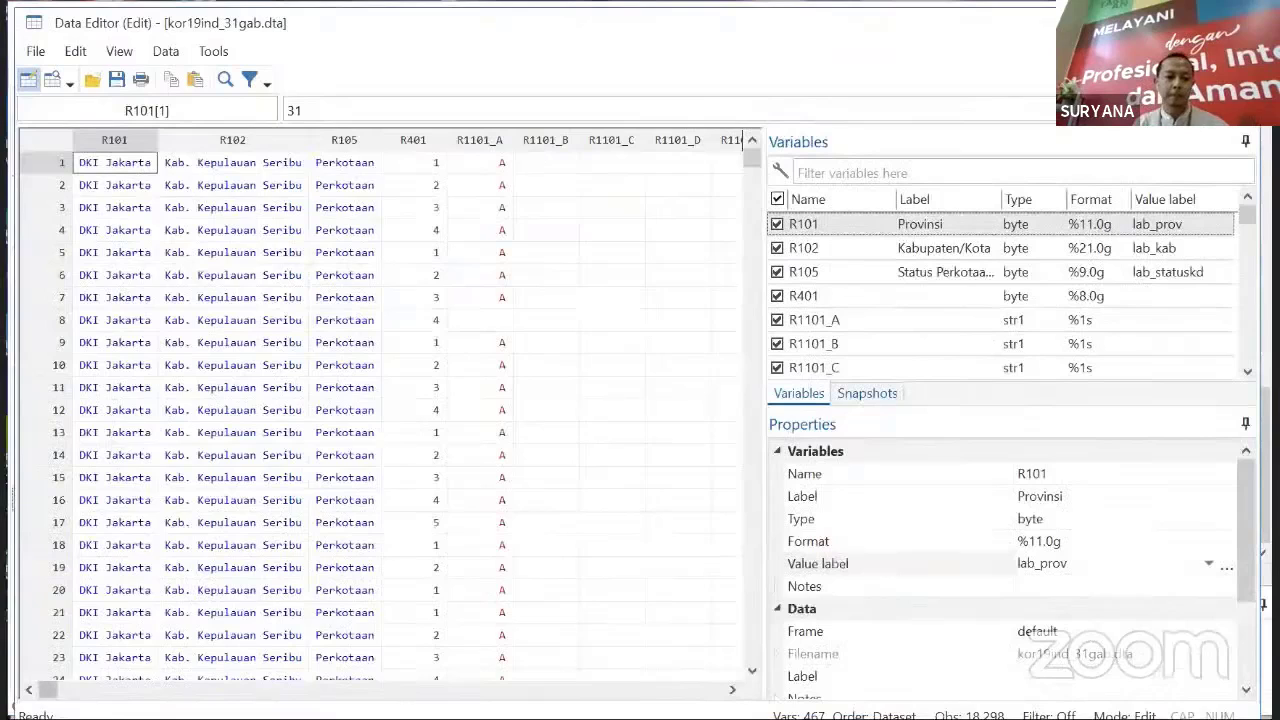
pyautogui.moveTo(48, 690); pyautogui.dragTo(710, 690)
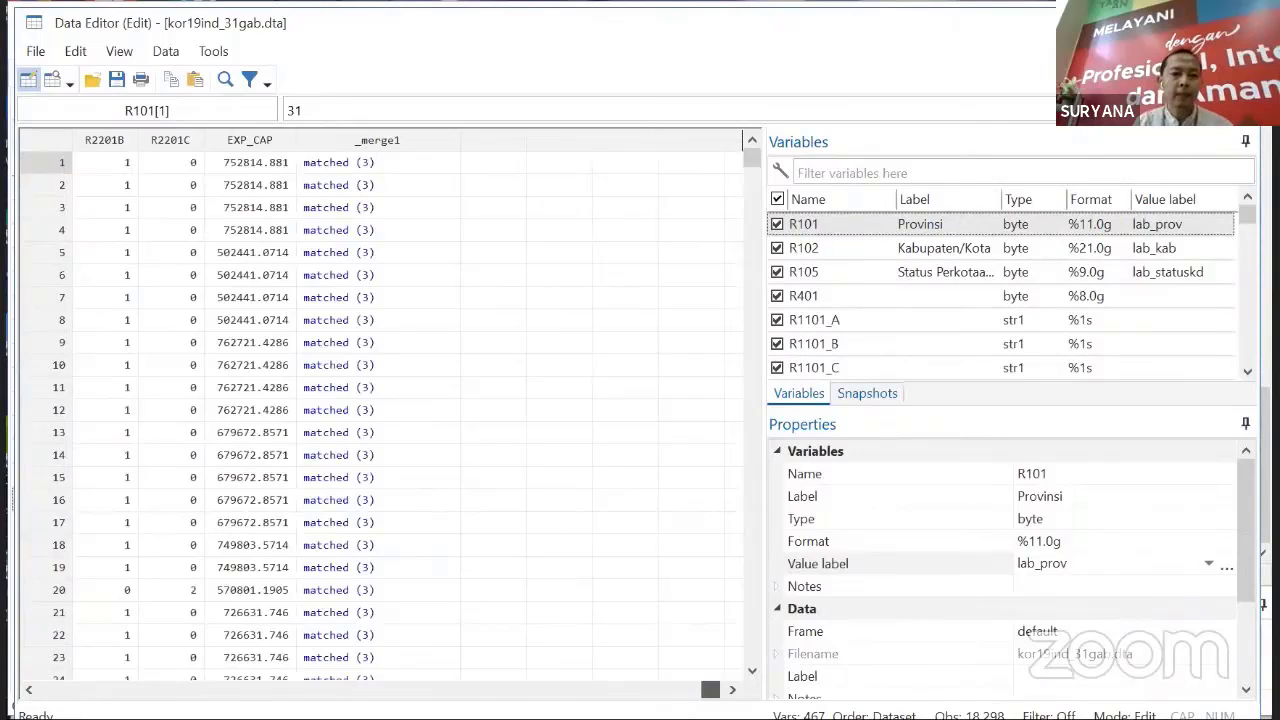
pyautogui.moveTo(710, 690); pyautogui.dragTo(706, 690)
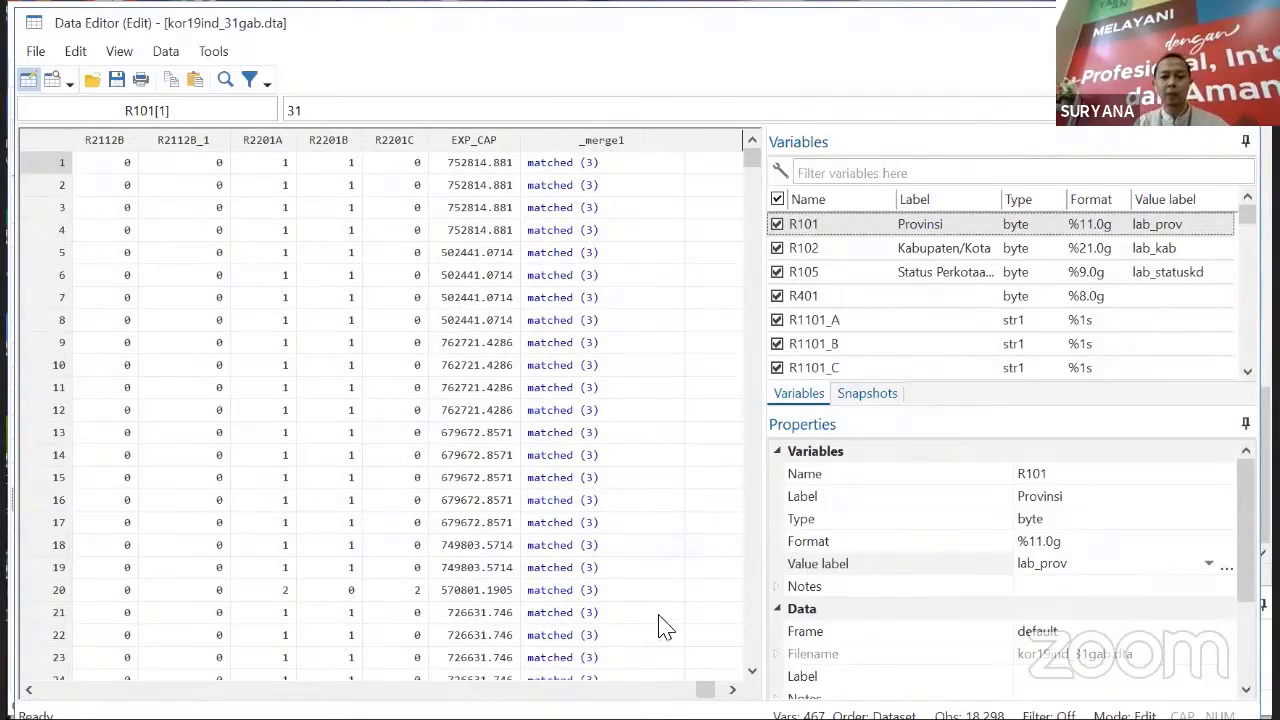
pyautogui.moveTo(705, 689); pyautogui.dragTo(701, 689)
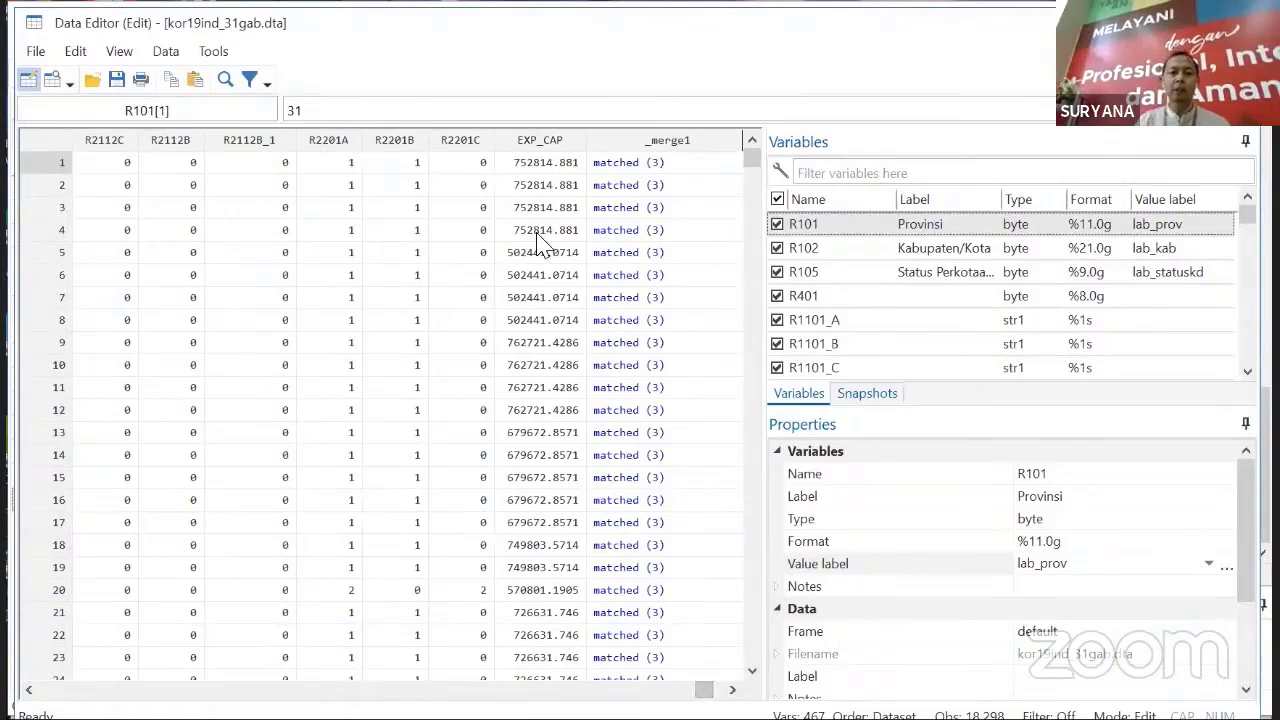
# - Compare the EXP_CAP values of the first five observations to see how household data repeats across household members
pyautogui.click(535, 166)
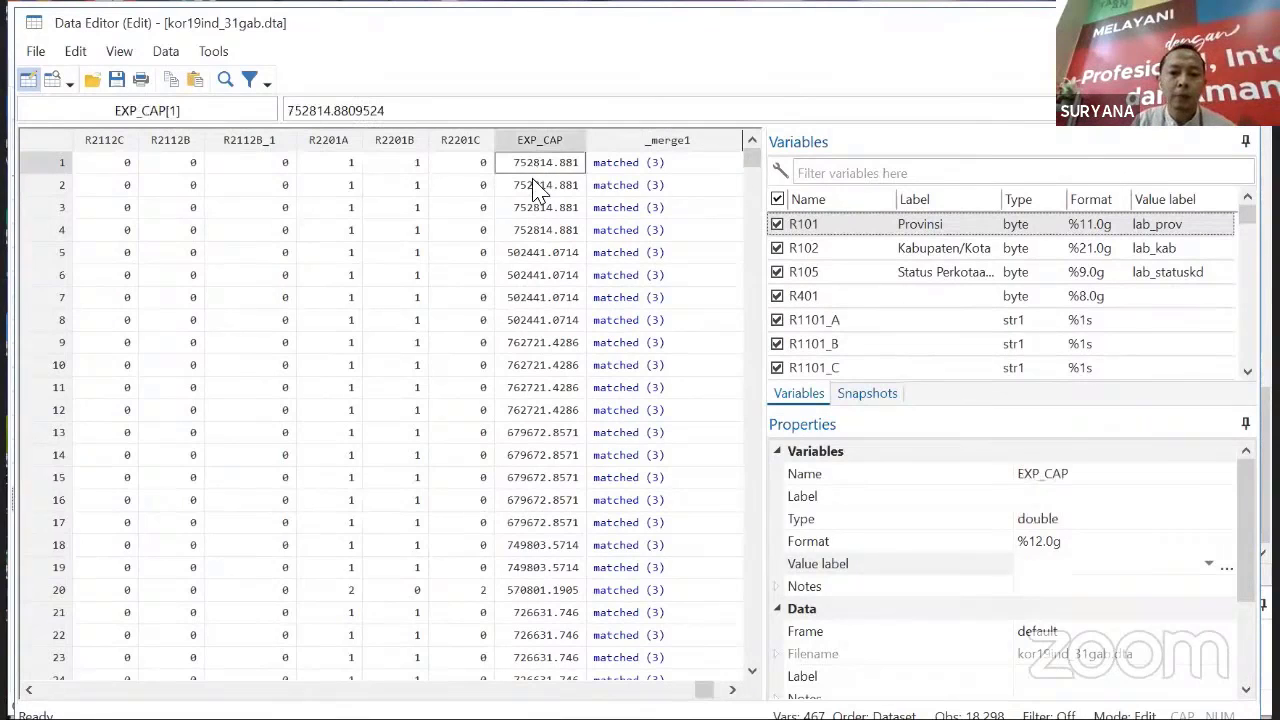
pyautogui.click(540, 187)
pyautogui.click(541, 210)
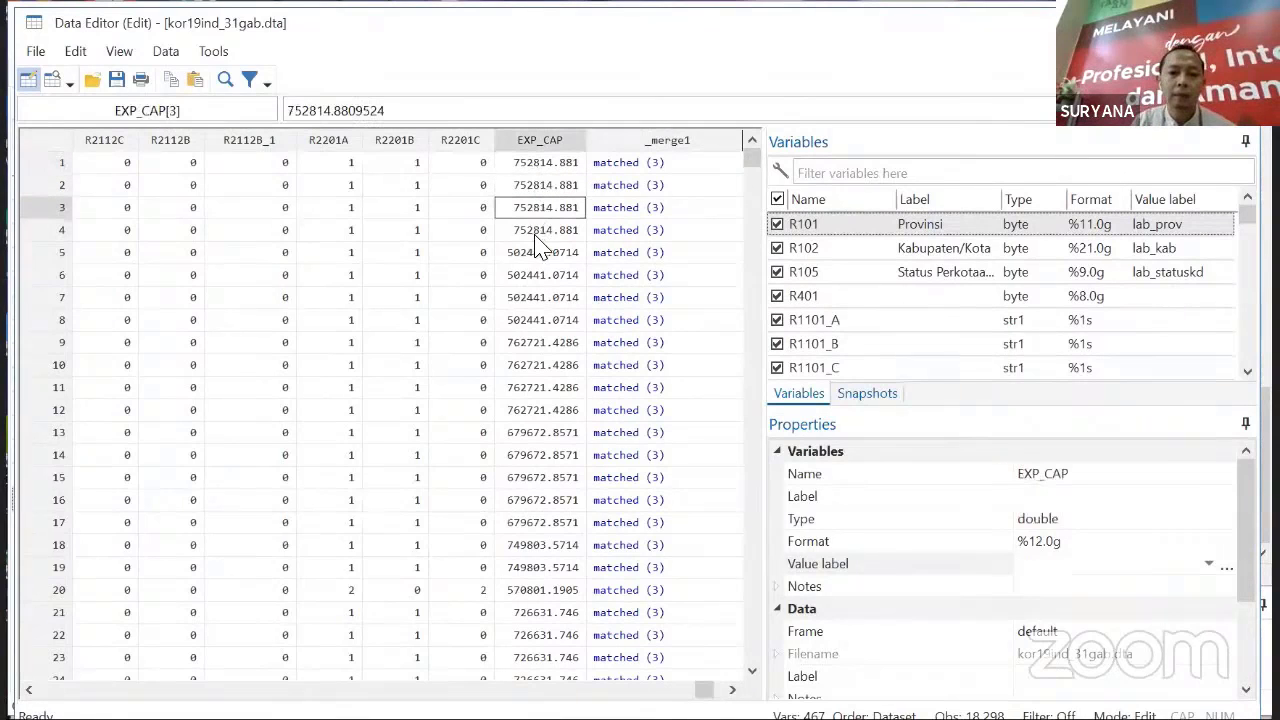
pyautogui.click(538, 236)
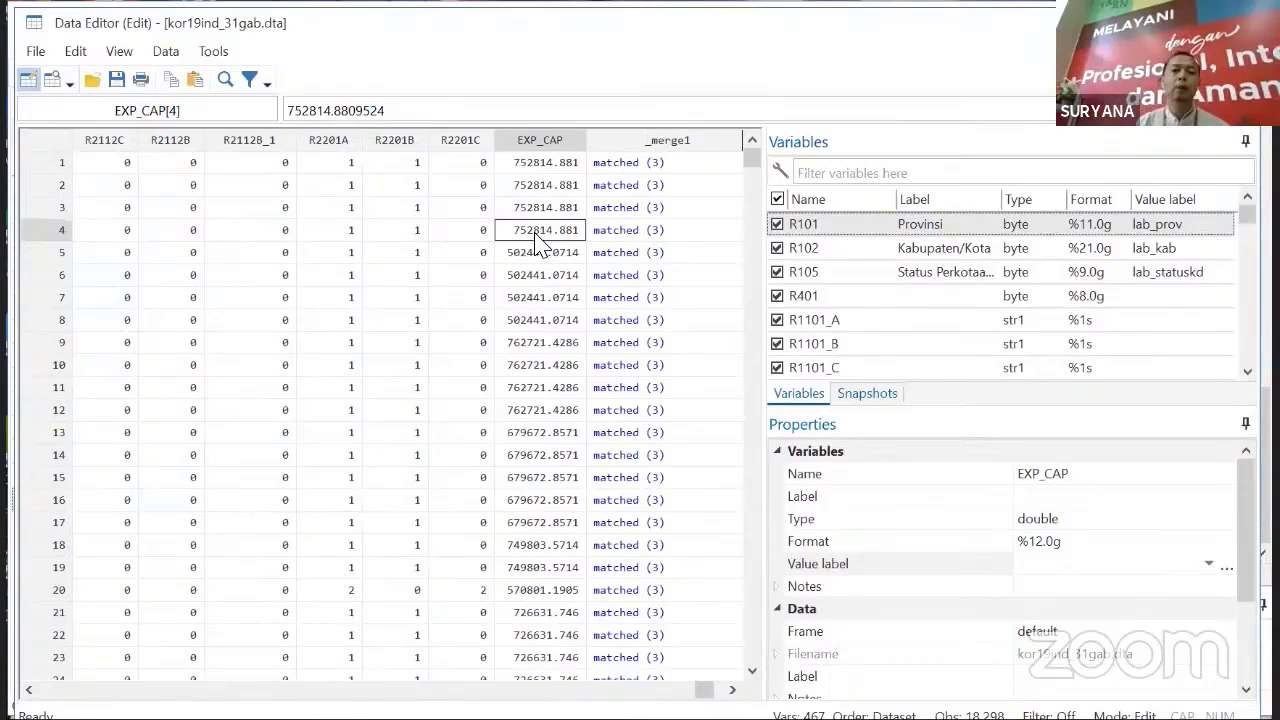
pyautogui.click(574, 166)
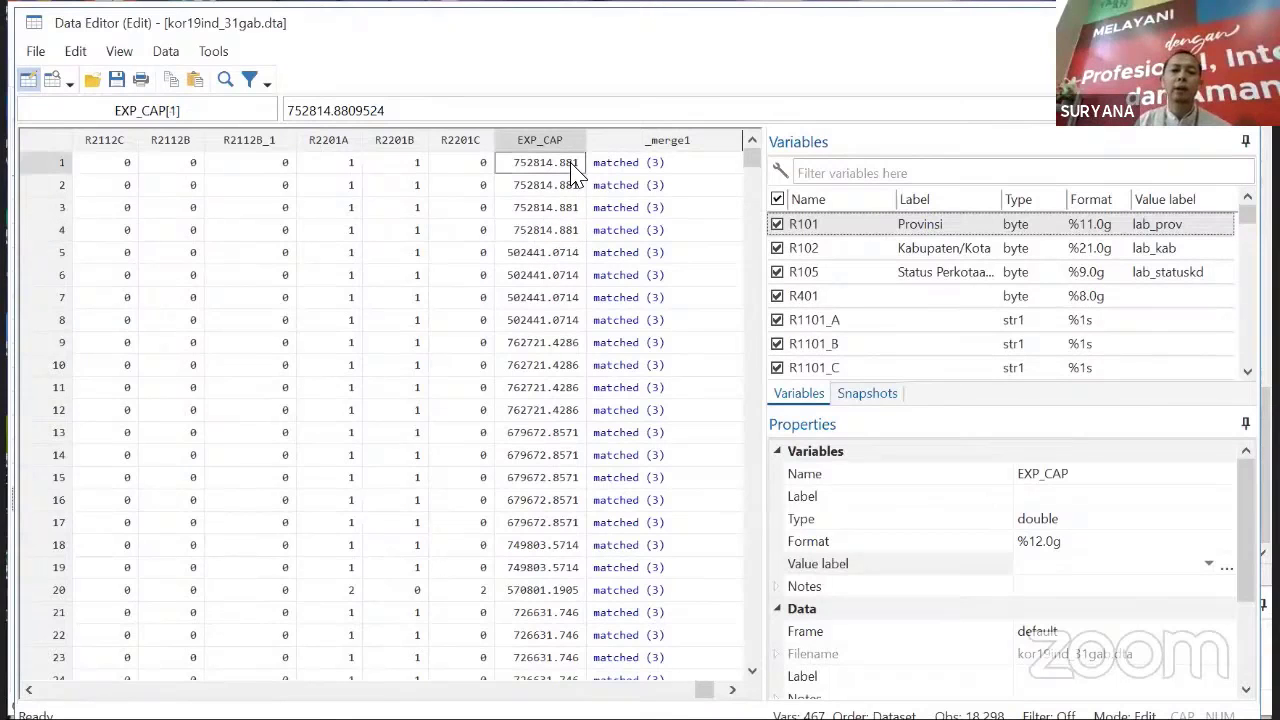
pyautogui.press('Down')
pyautogui.press('Down')
pyautogui.press('Down')
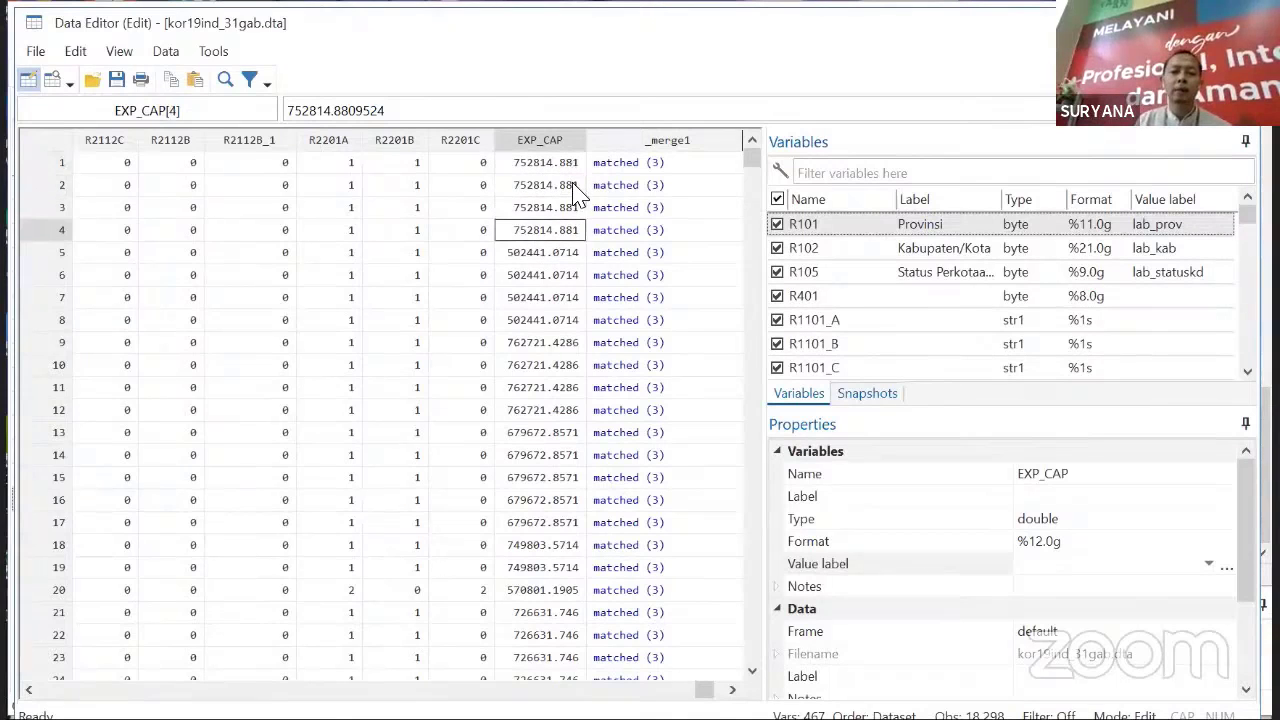
pyautogui.press('Down')
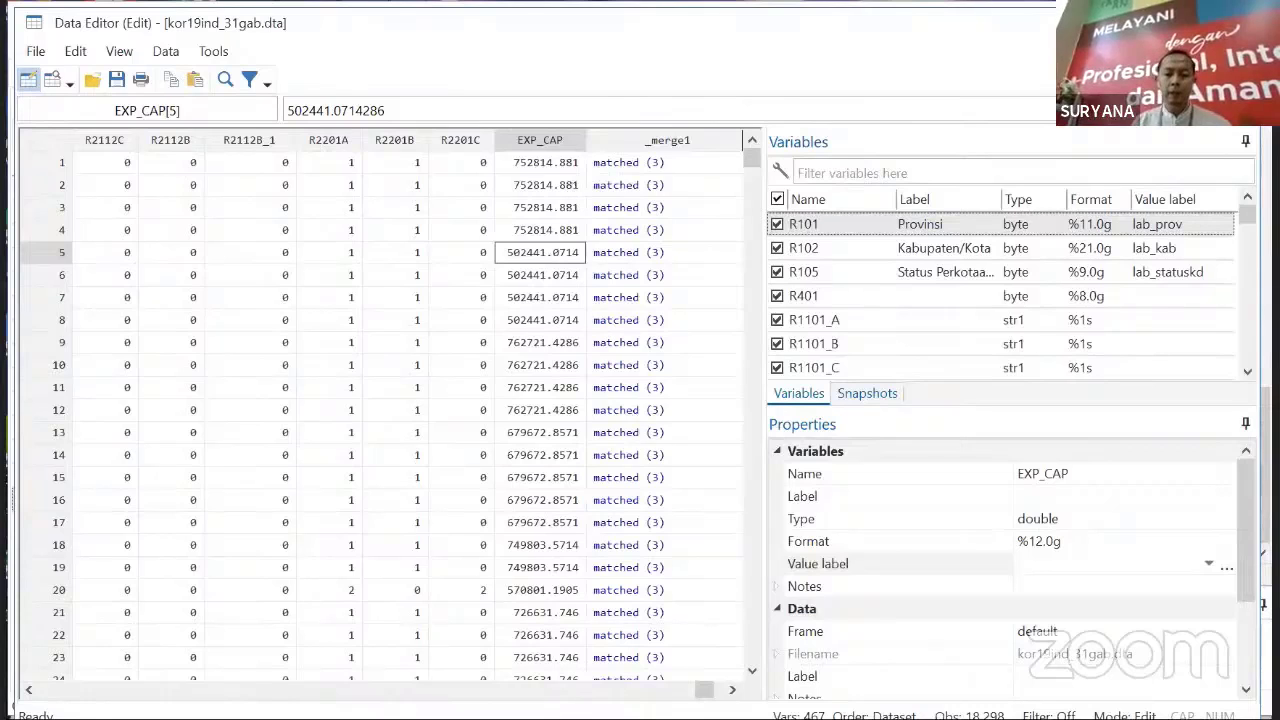
# - Switch to Nitro Pro and examine Table 3.4.6 on the education status of males aged 7-24 in the Statistik Kesejahteraan Rakyat report
pyautogui.hotkey('alt', 'Tab')
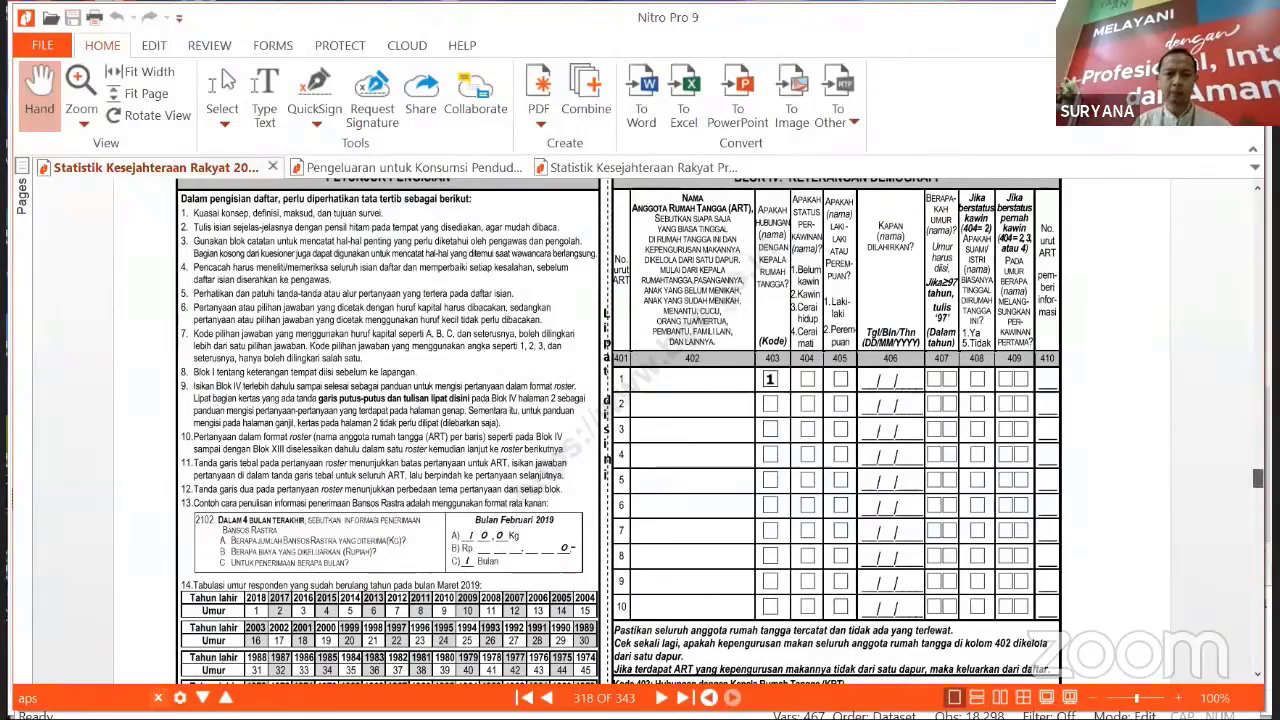
pyautogui.moveTo(1258, 347); pyautogui.dragTo(1258, 345)
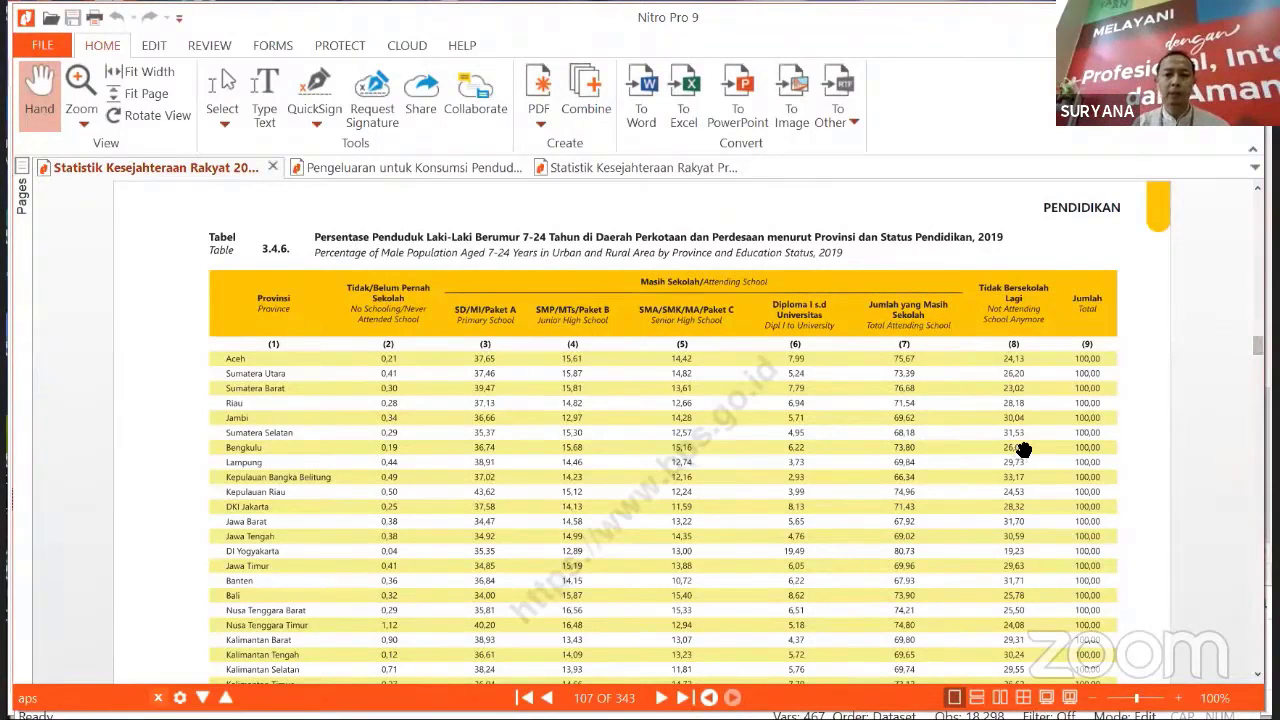
pyautogui.scroll(2, 707, 465)
pyautogui.scroll(1, 707, 472)
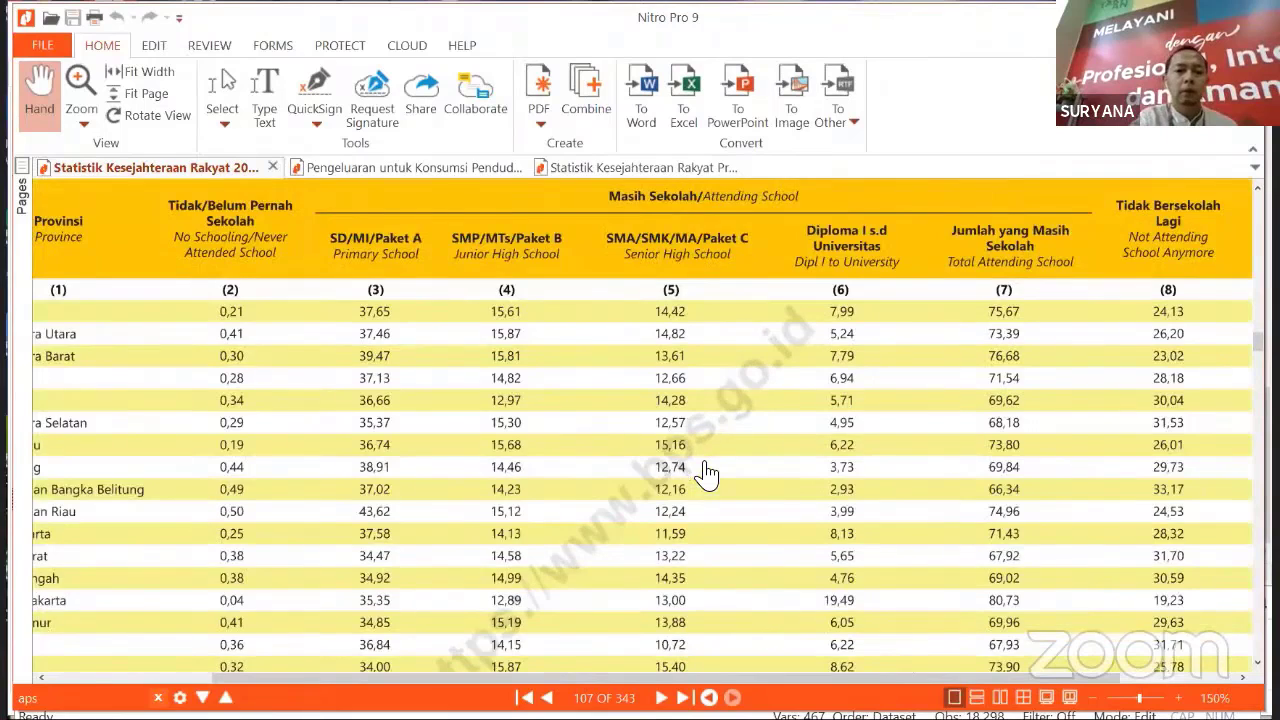
pyautogui.scroll(-2, 714, 466)
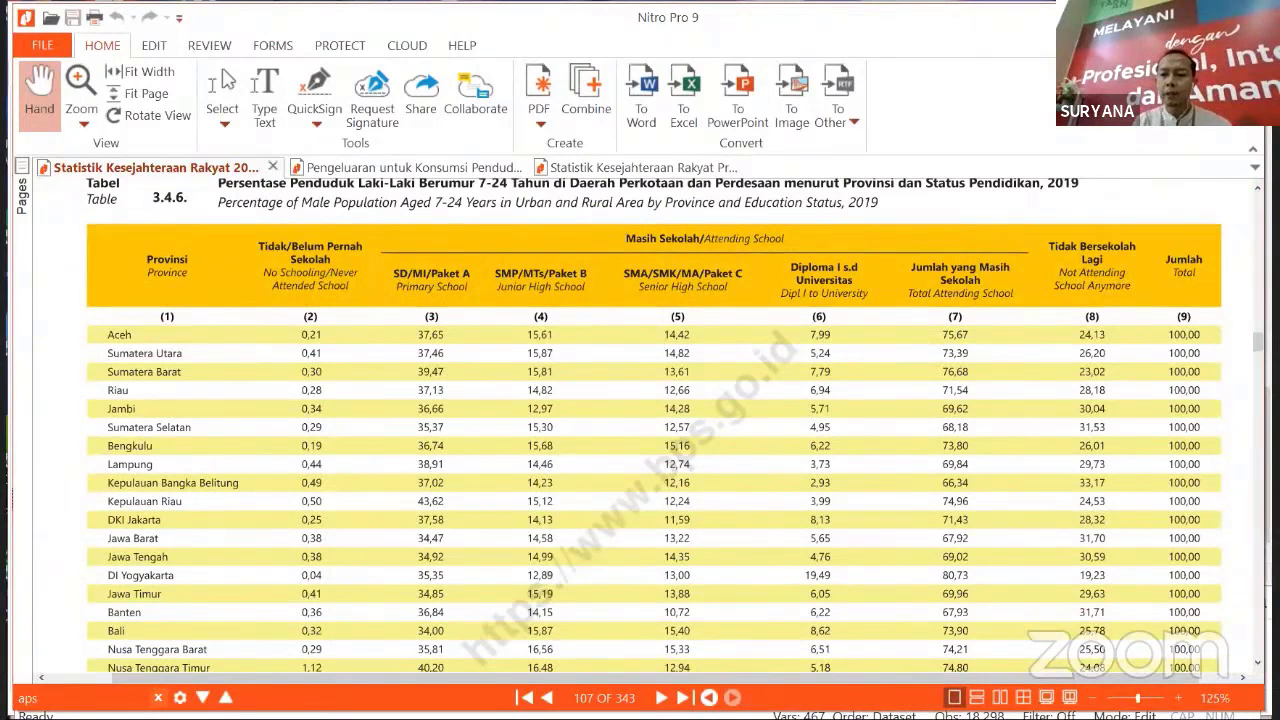
# - Look through the report's sampling error estimation tables, from Table 9.12 back to Table 9.7 on junior high school attendance
pyautogui.moveTo(1258, 342); pyautogui.dragTo(1258, 580)
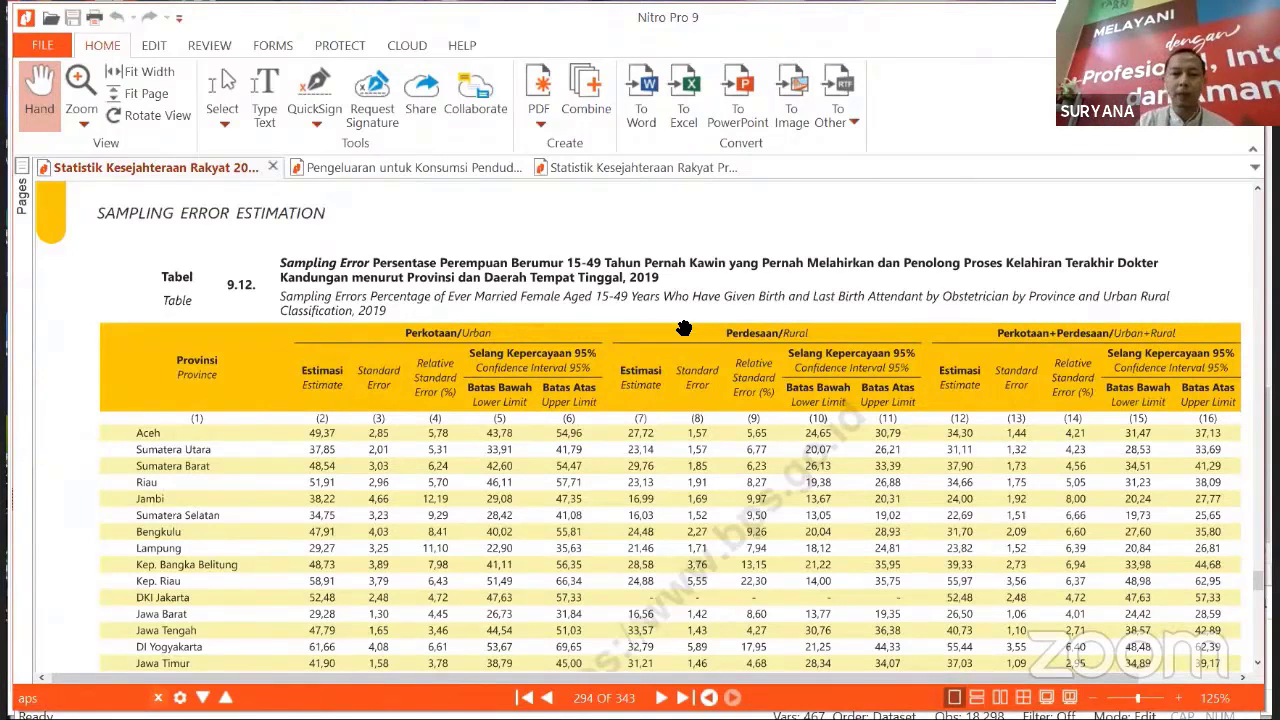
pyautogui.moveTo(684, 329); pyautogui.dragTo(687, 340)
pyautogui.scroll(-10, 686, 340)
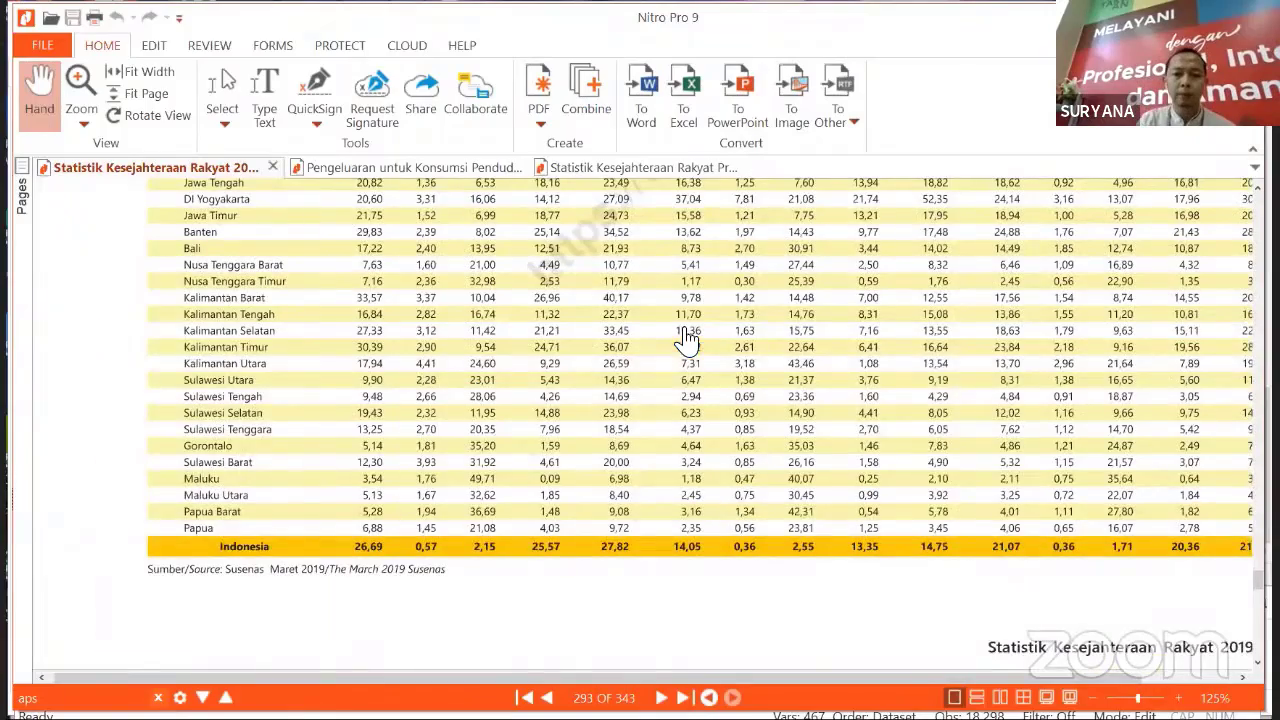
pyautogui.scroll(1, 686, 340)
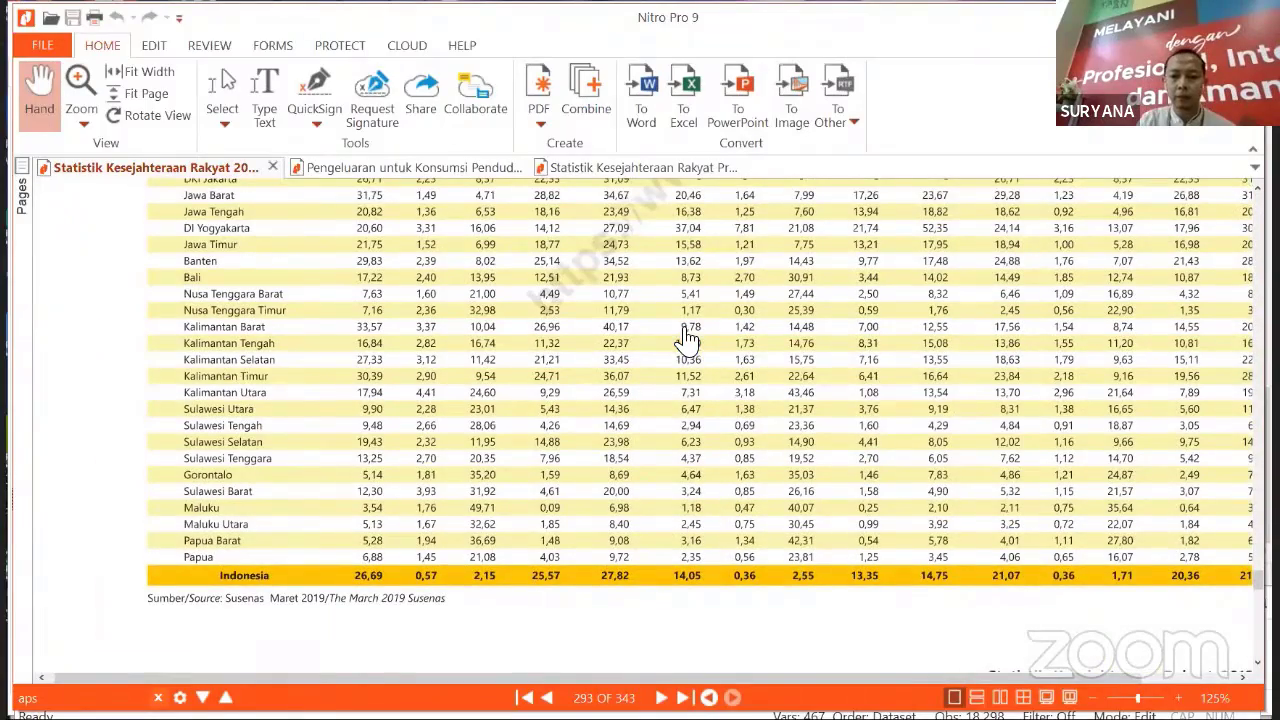
pyautogui.scroll(3, 686, 340)
pyautogui.scroll(4, 686, 340)
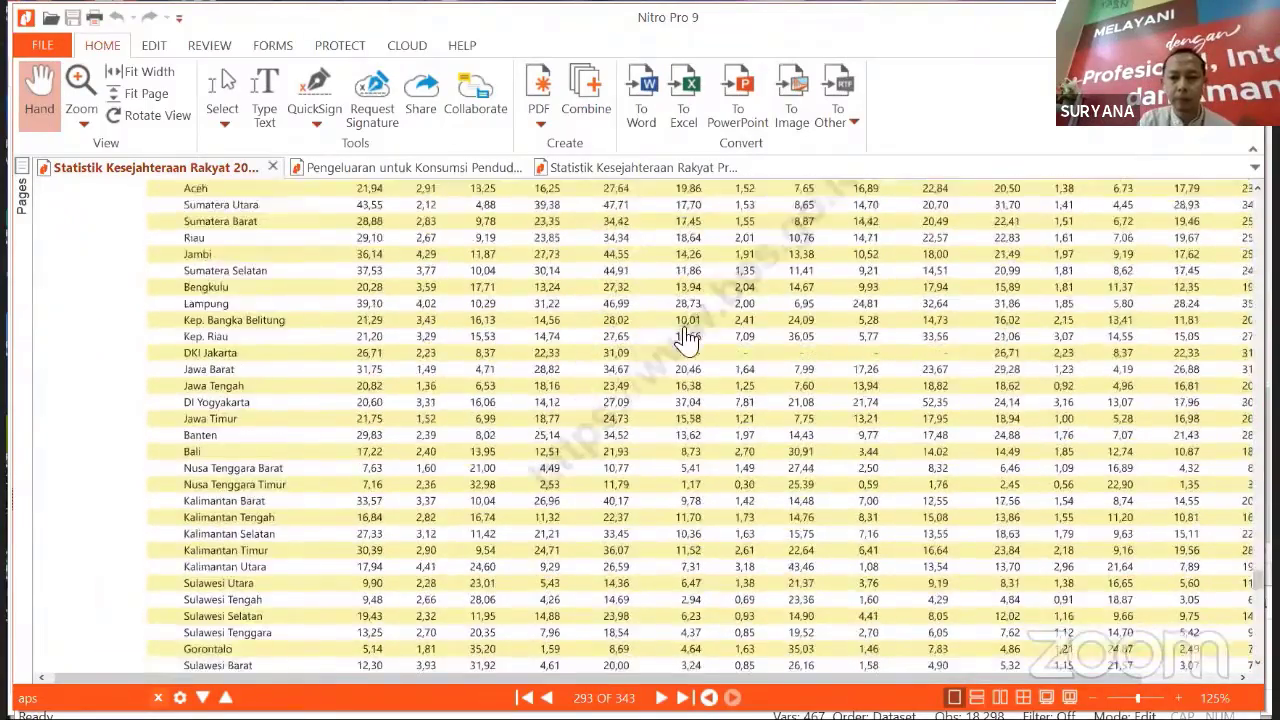
pyautogui.scroll(4, 686, 340)
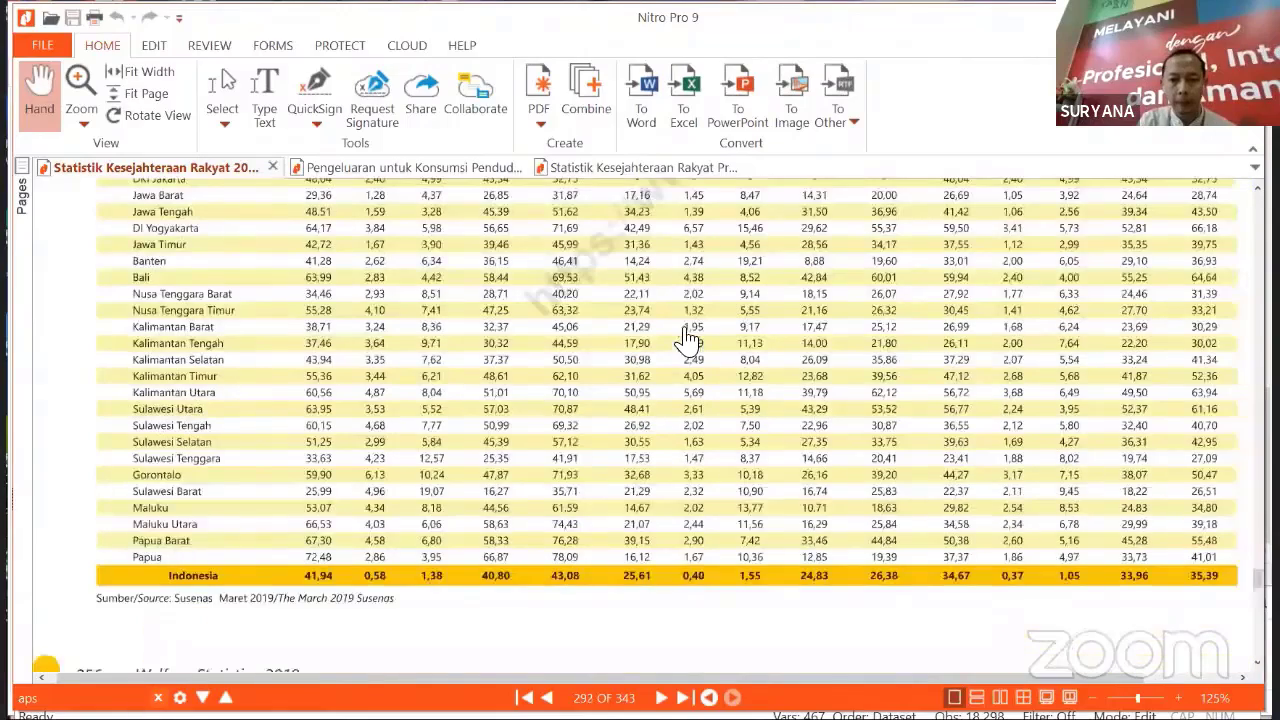
pyautogui.scroll(2, 686, 340)
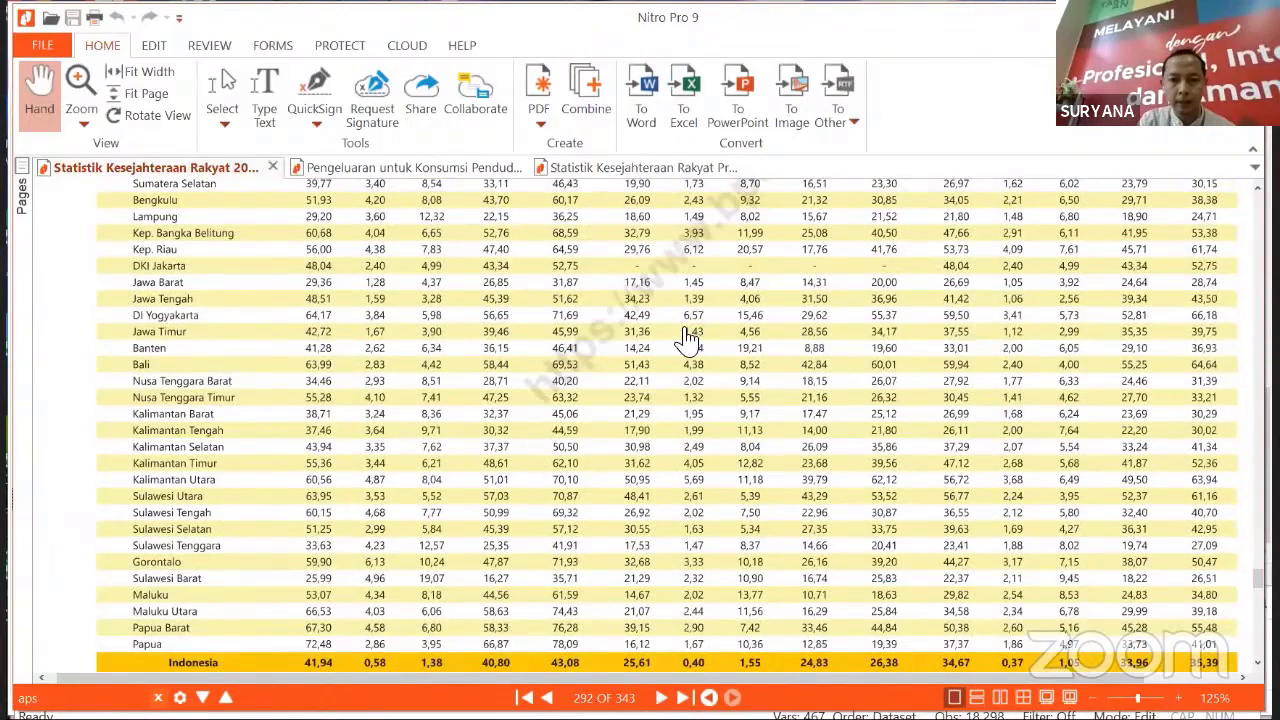
pyautogui.scroll(15, 684, 328)
pyautogui.scroll(5, 684, 328)
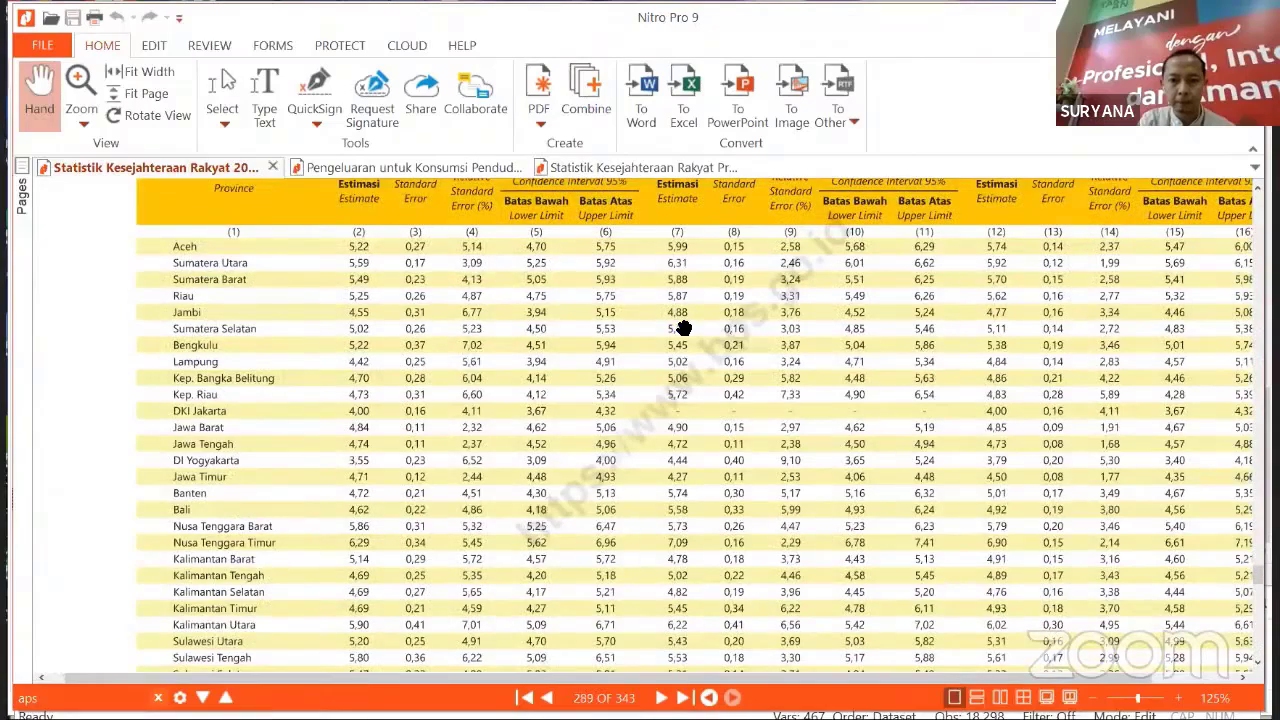
pyautogui.scroll(4, 684, 328)
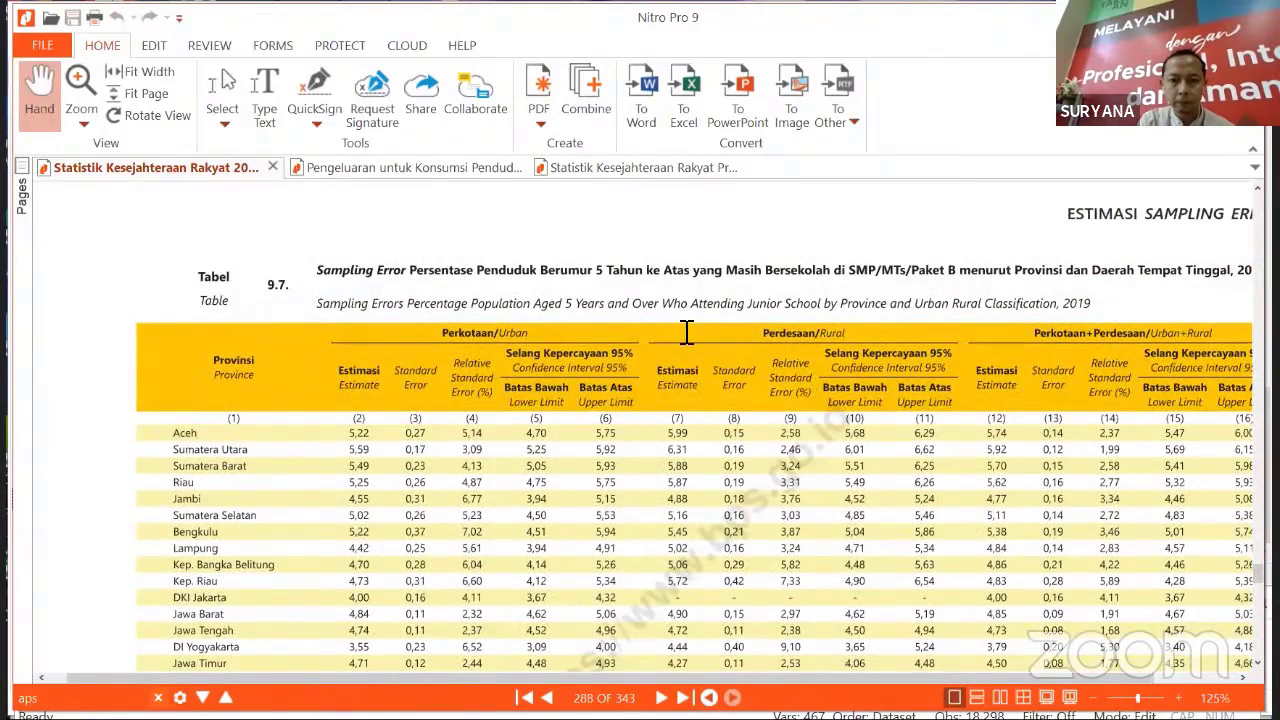
# - Look at the report's sampling error Table 9.5 on people who never attended school, and switch back to the main Stata window
pyautogui.scroll(-5, 684, 335)
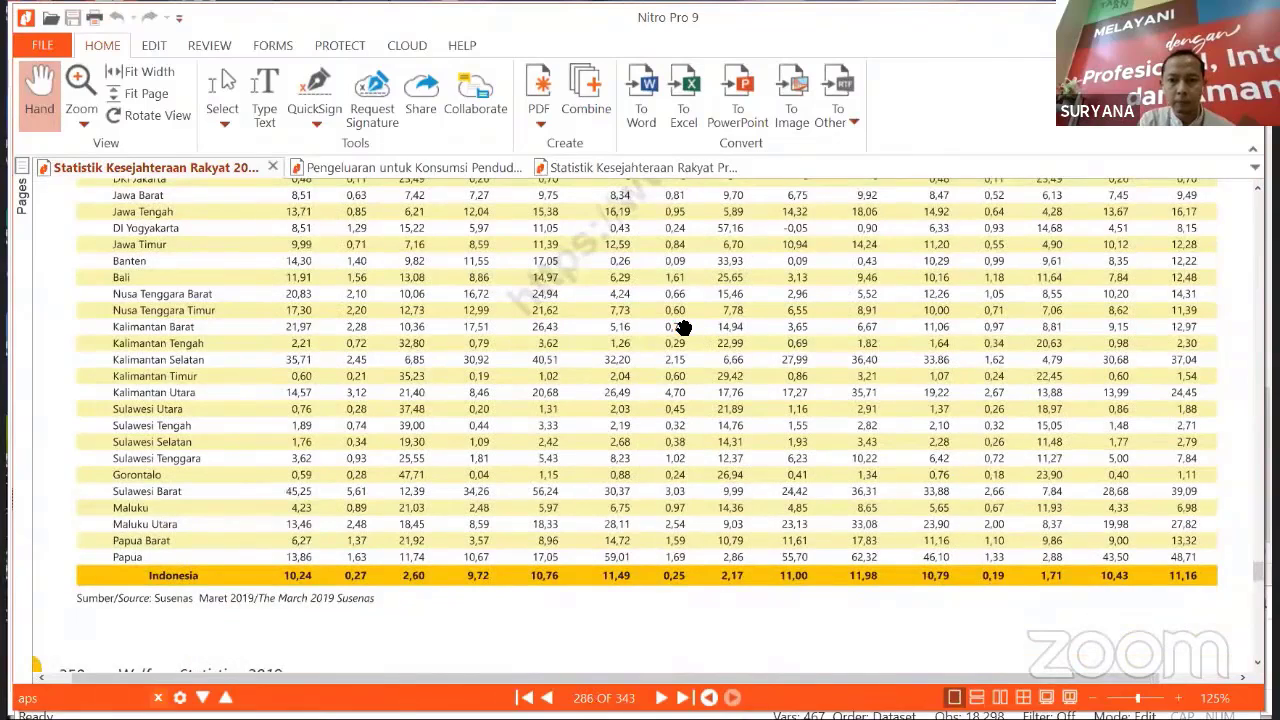
pyautogui.scroll(-5, 684, 328)
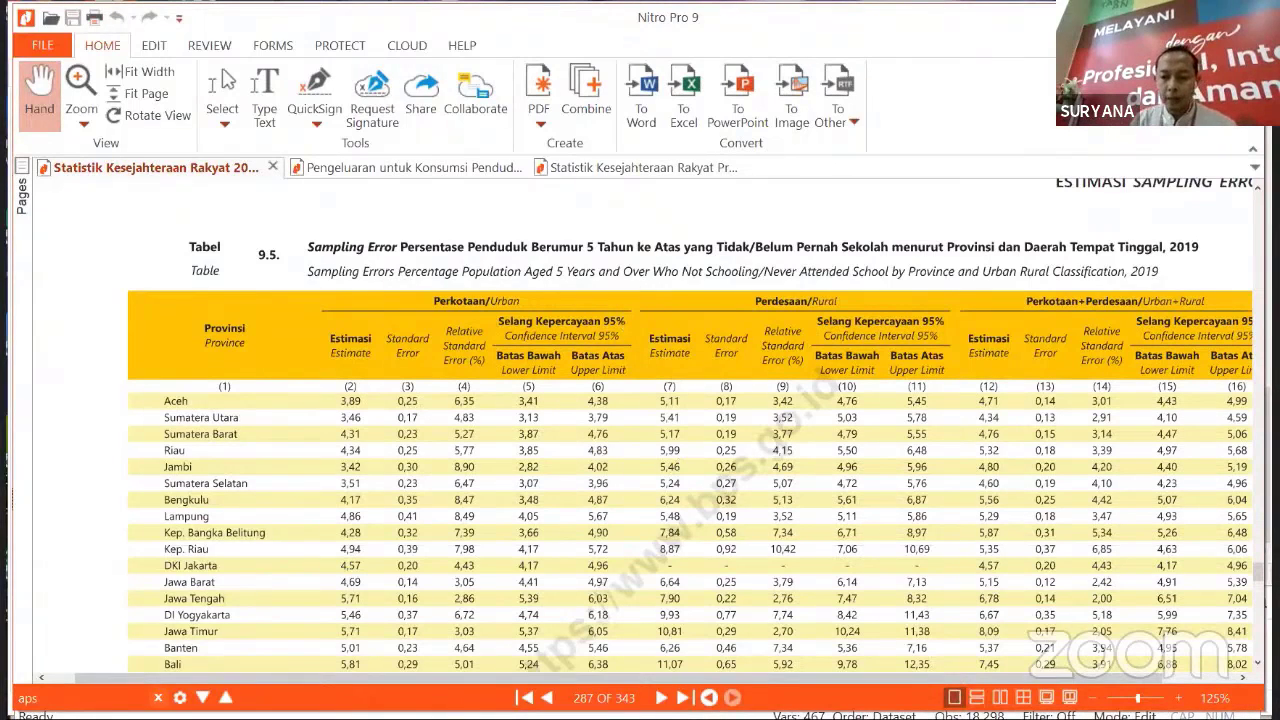
pyautogui.moveTo(1135, 718)
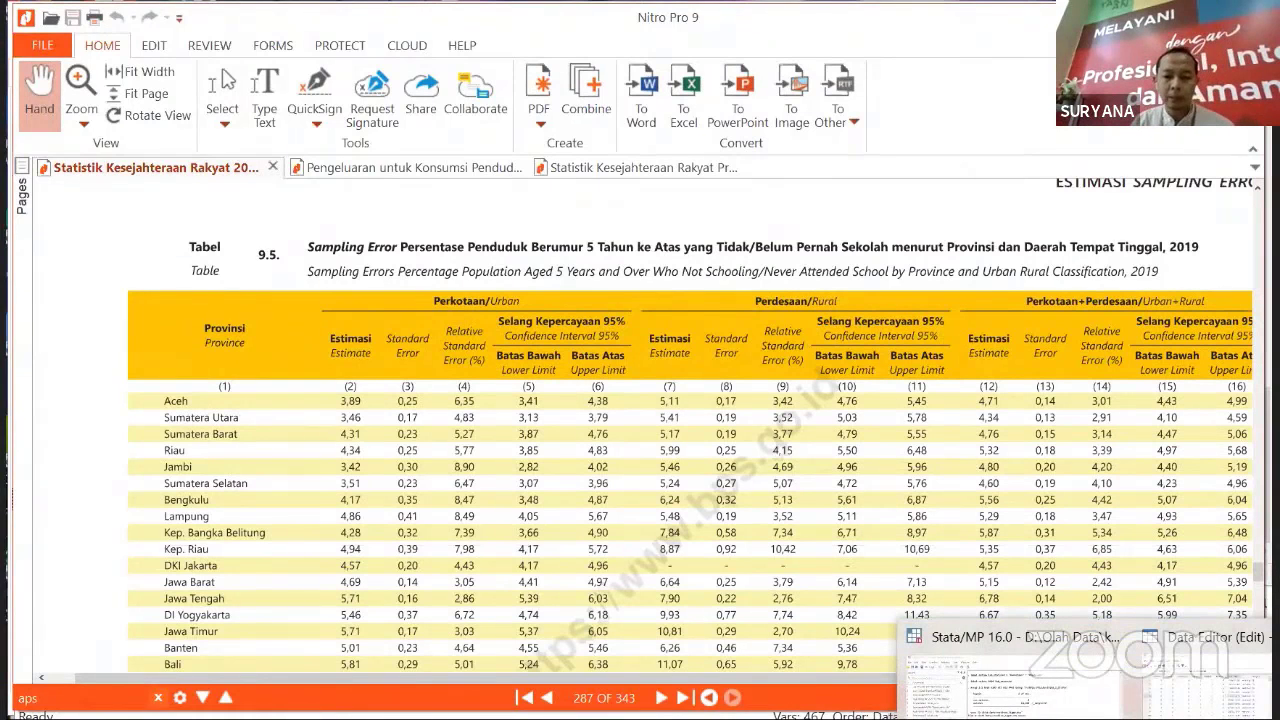
pyautogui.click(1000, 670)
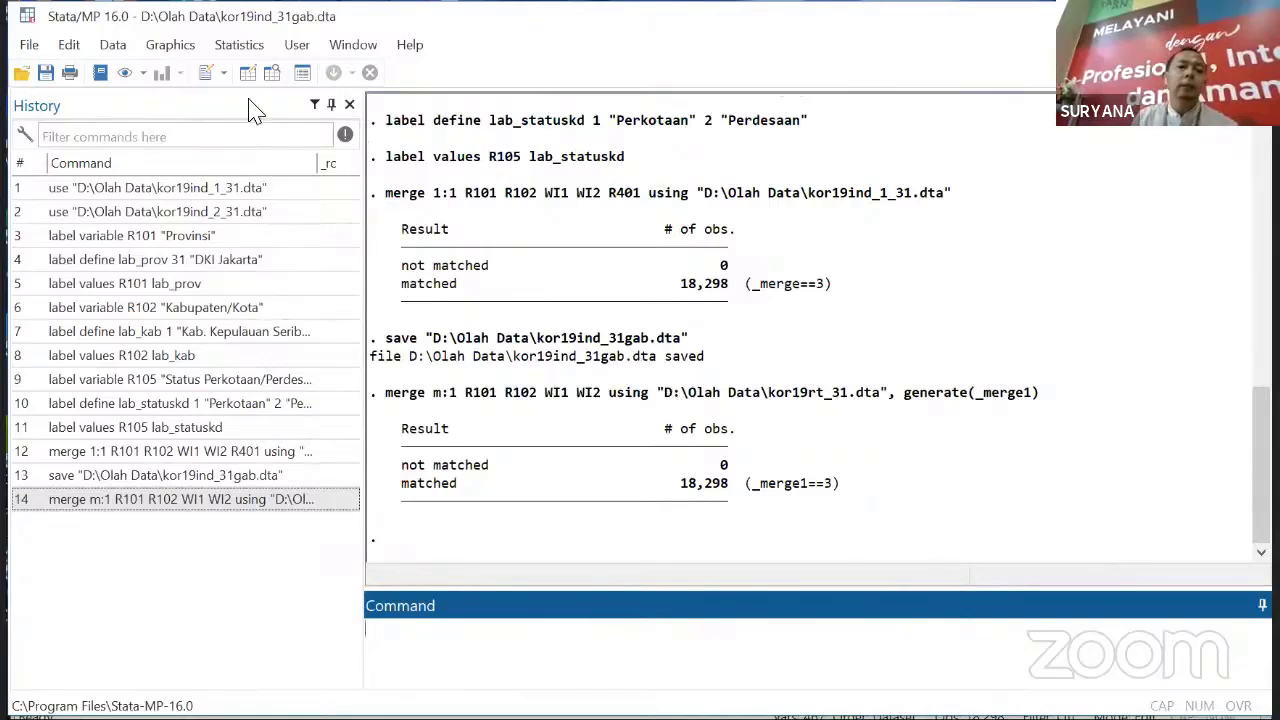
pyautogui.click(241, 48)
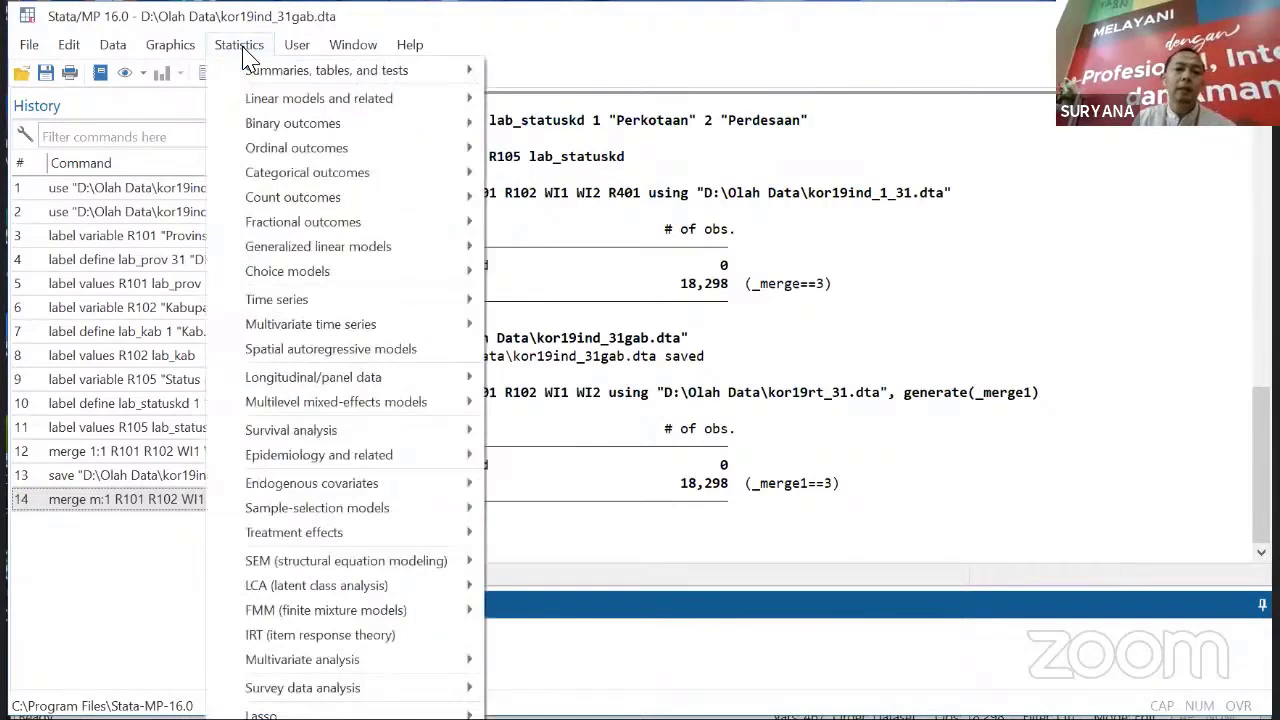
pyautogui.moveTo(258, 80)
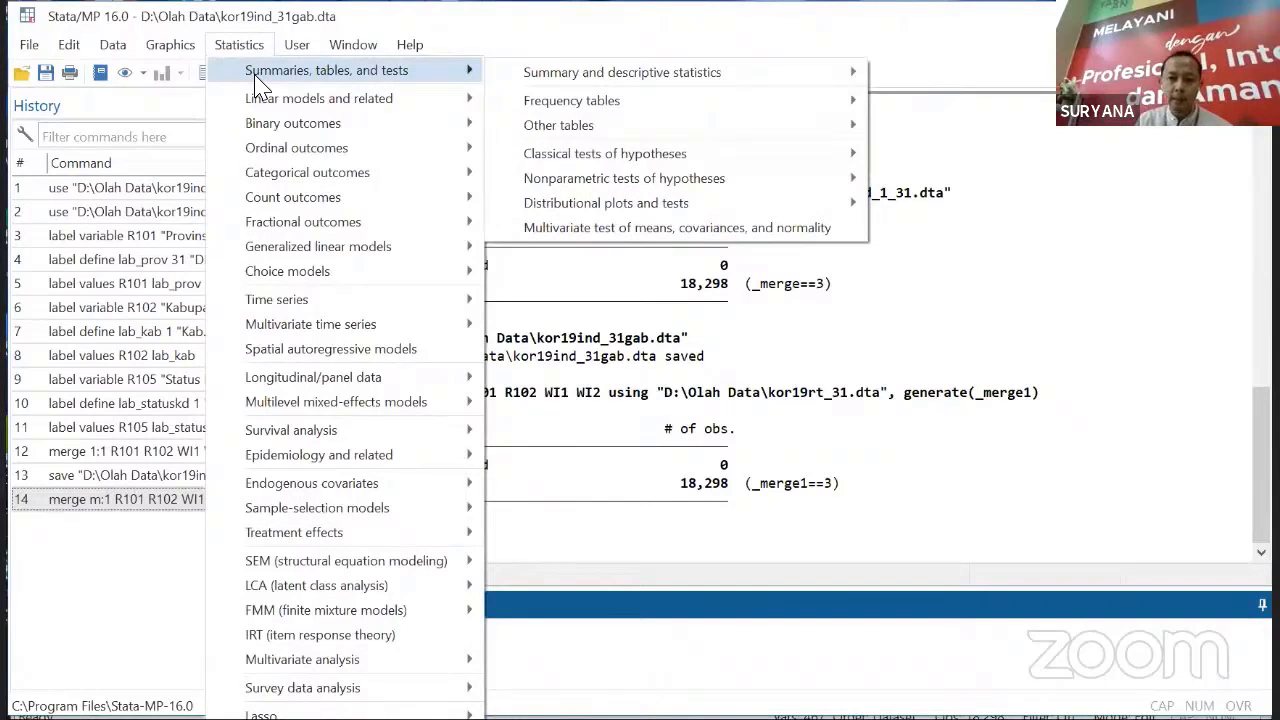
pyautogui.moveTo(440, 98)
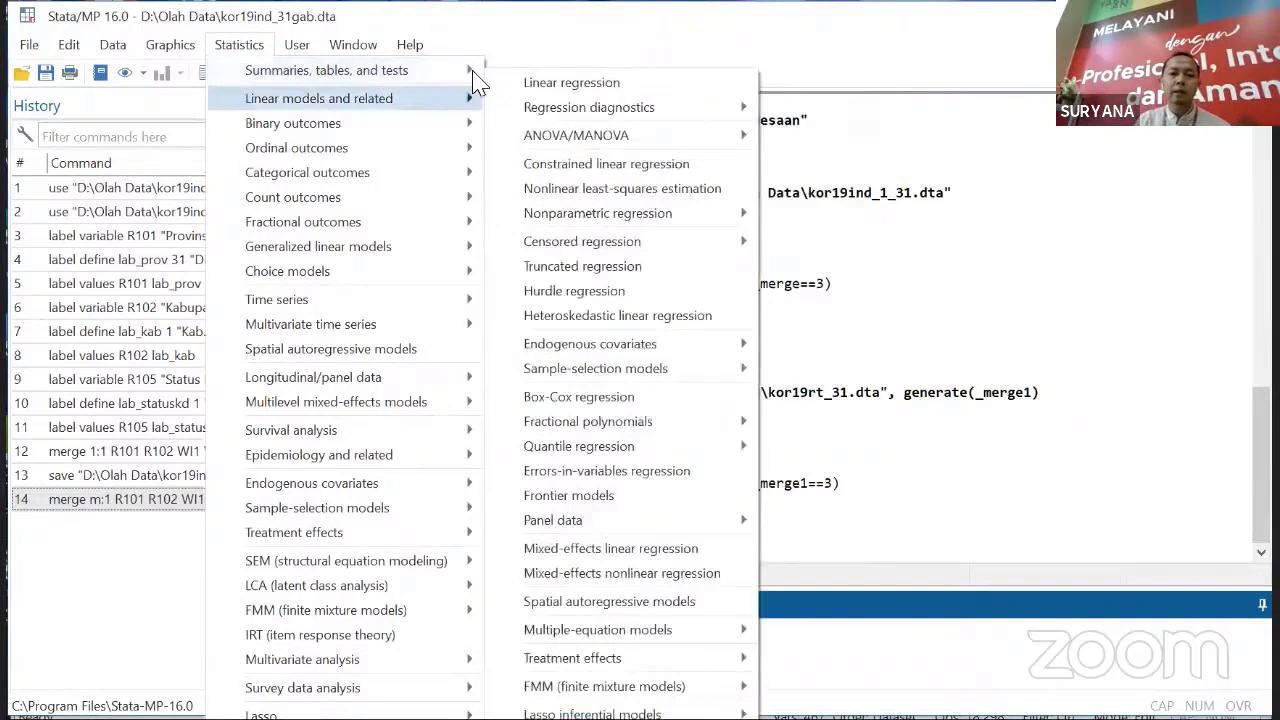
pyautogui.moveTo(330, 70)
pyautogui.moveTo(540, 80)
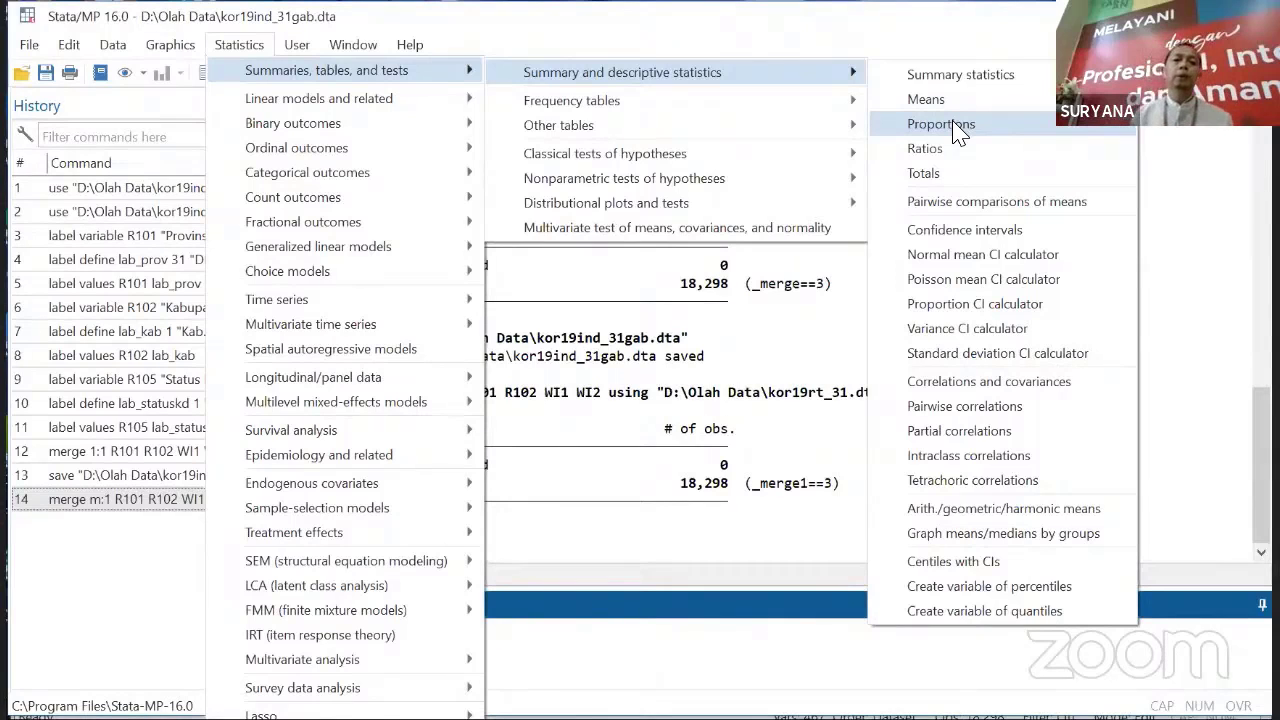
pyautogui.moveTo(845, 100)
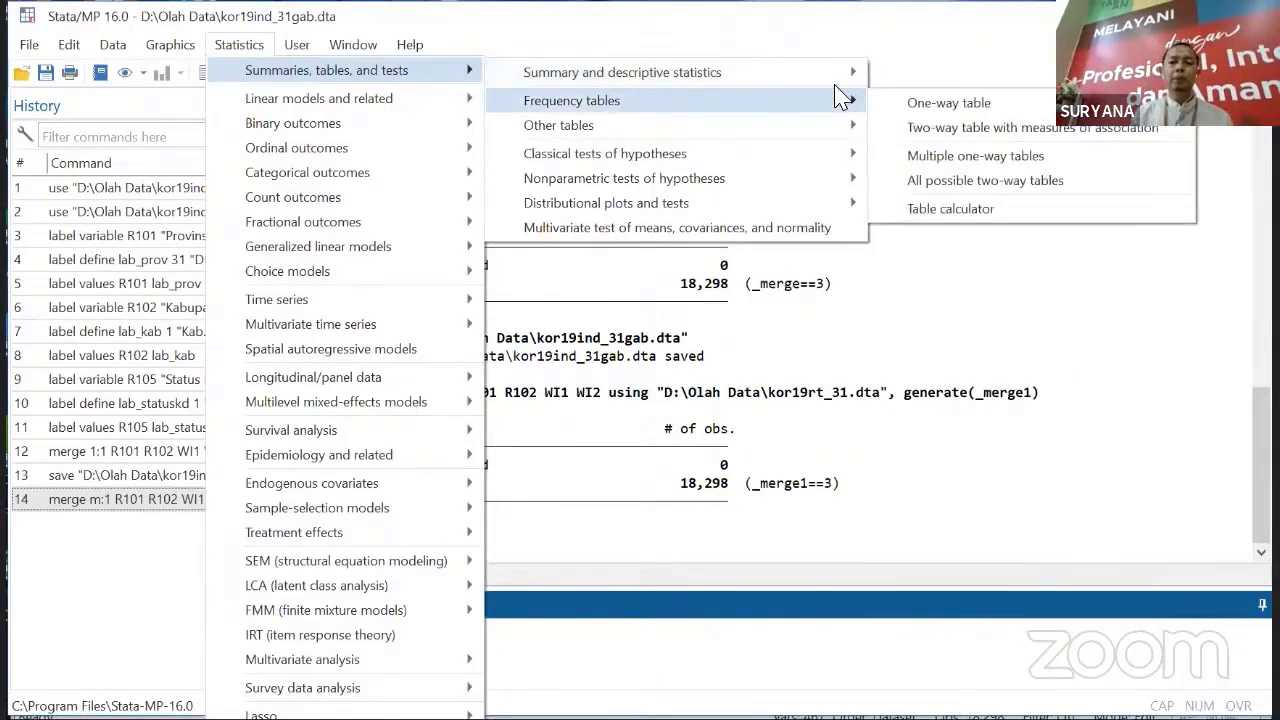
pyautogui.moveTo(787, 85)
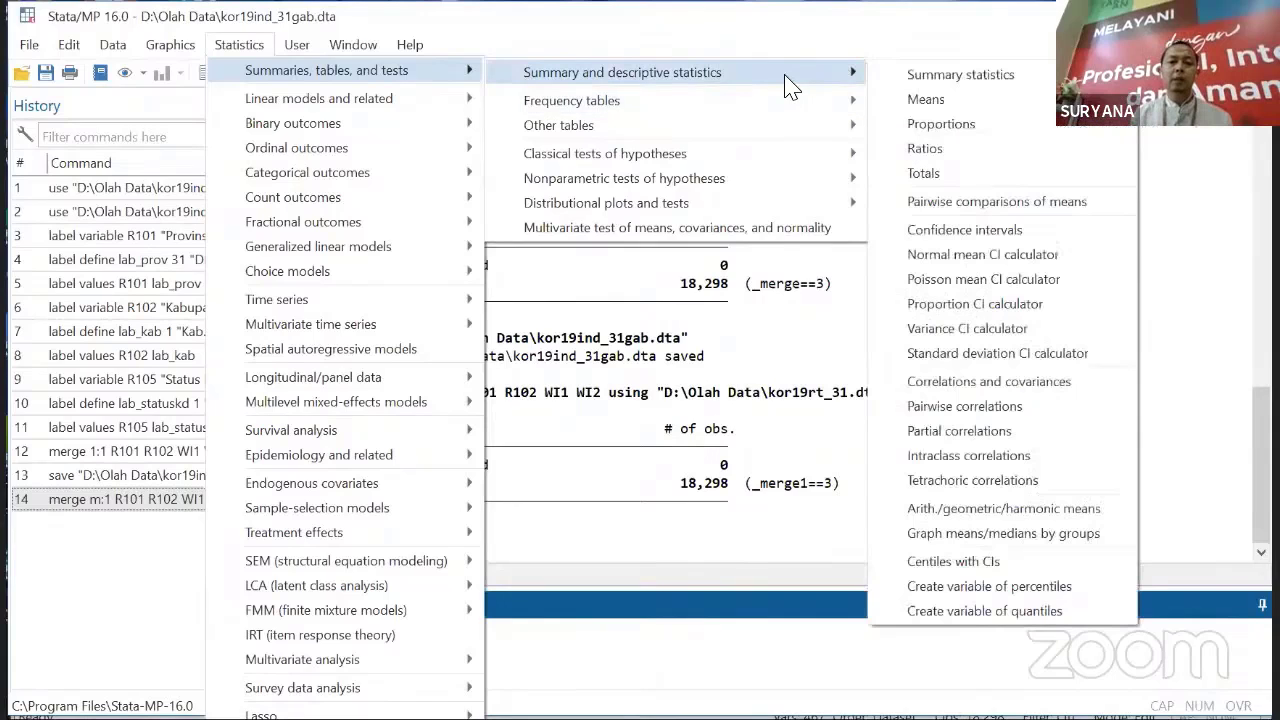
pyautogui.moveTo(760, 117)
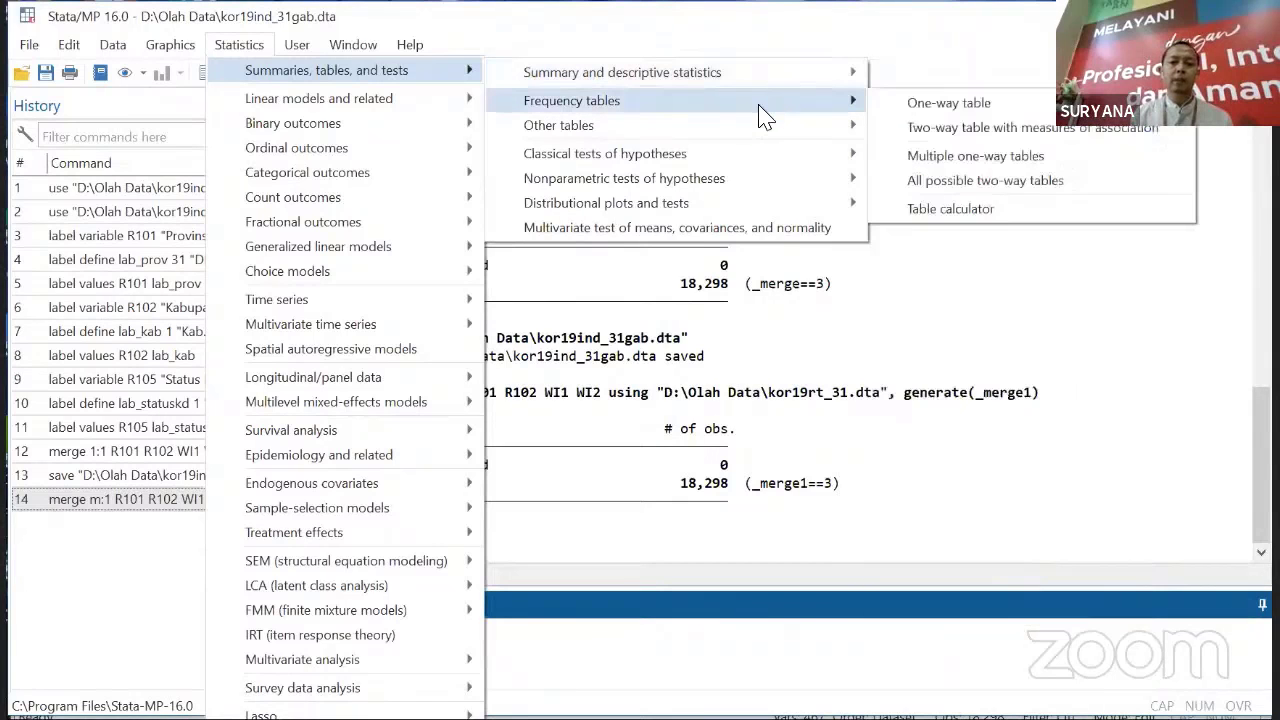
pyautogui.moveTo(700, 203)
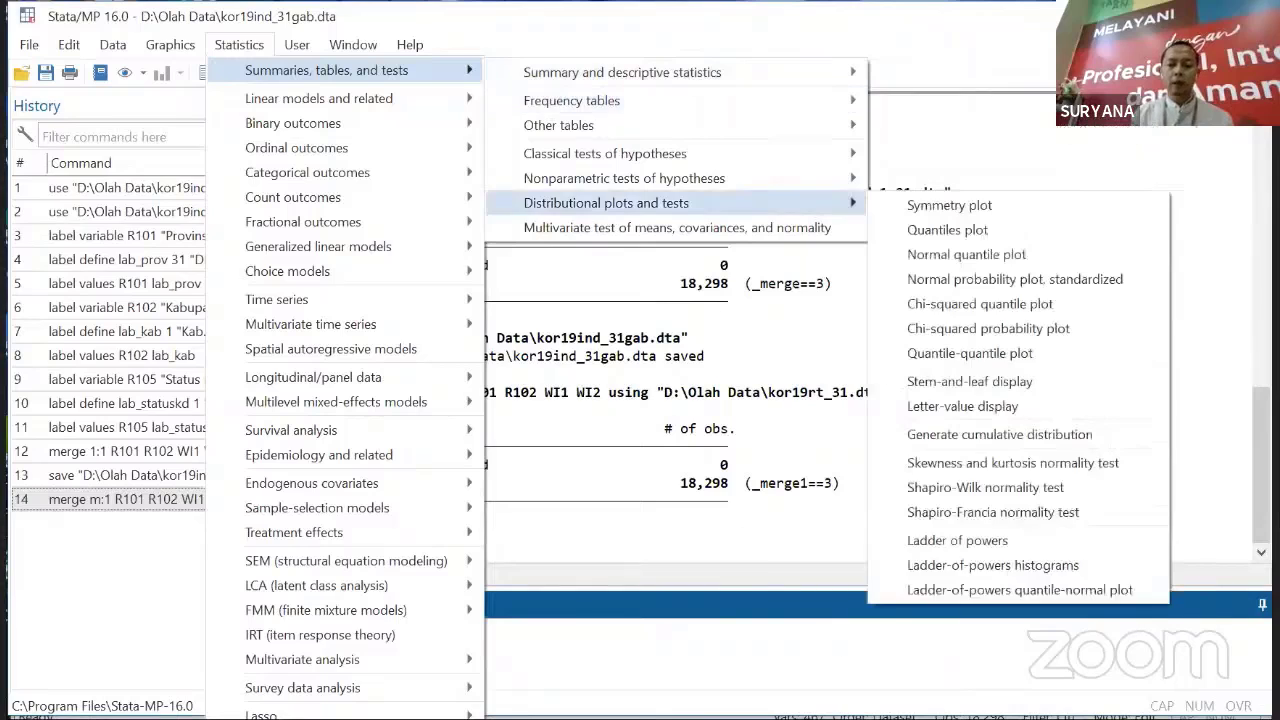
pyautogui.press('Escape')
pyautogui.press('Escape')
pyautogui.press('Escape')
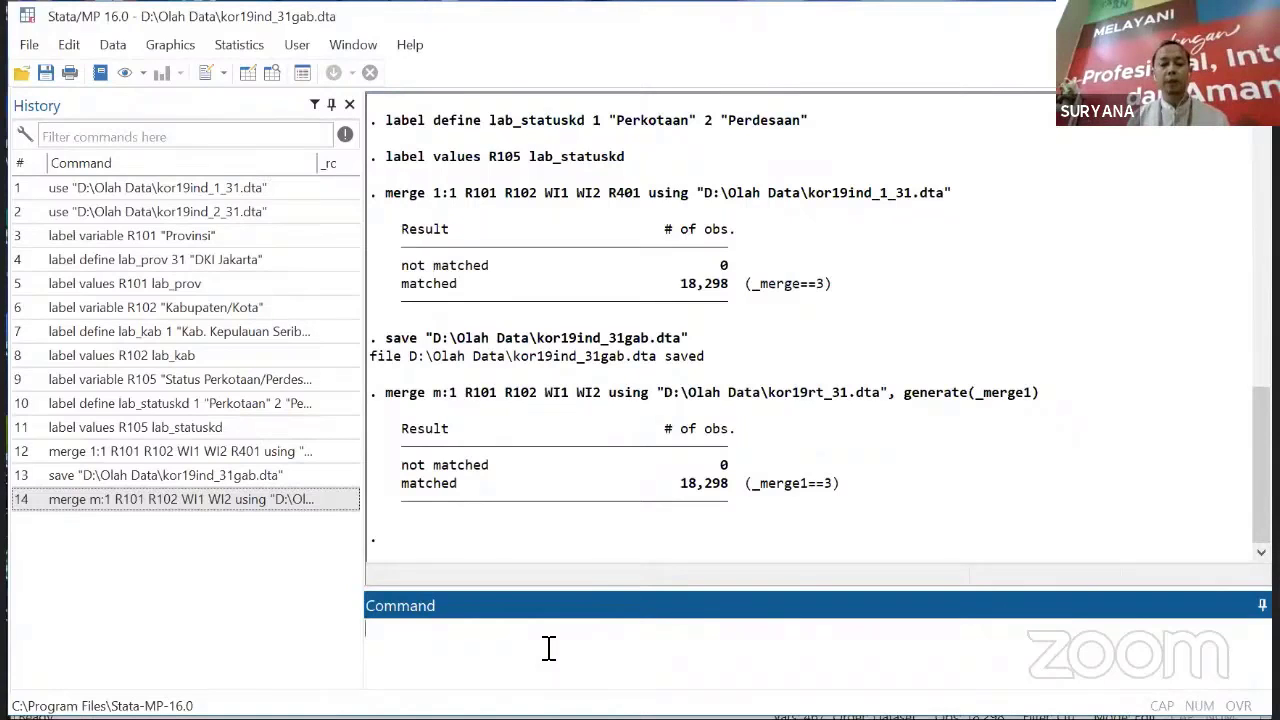
# - Run codebook to describe every variable in the merged dataset
pyautogui.write('c')
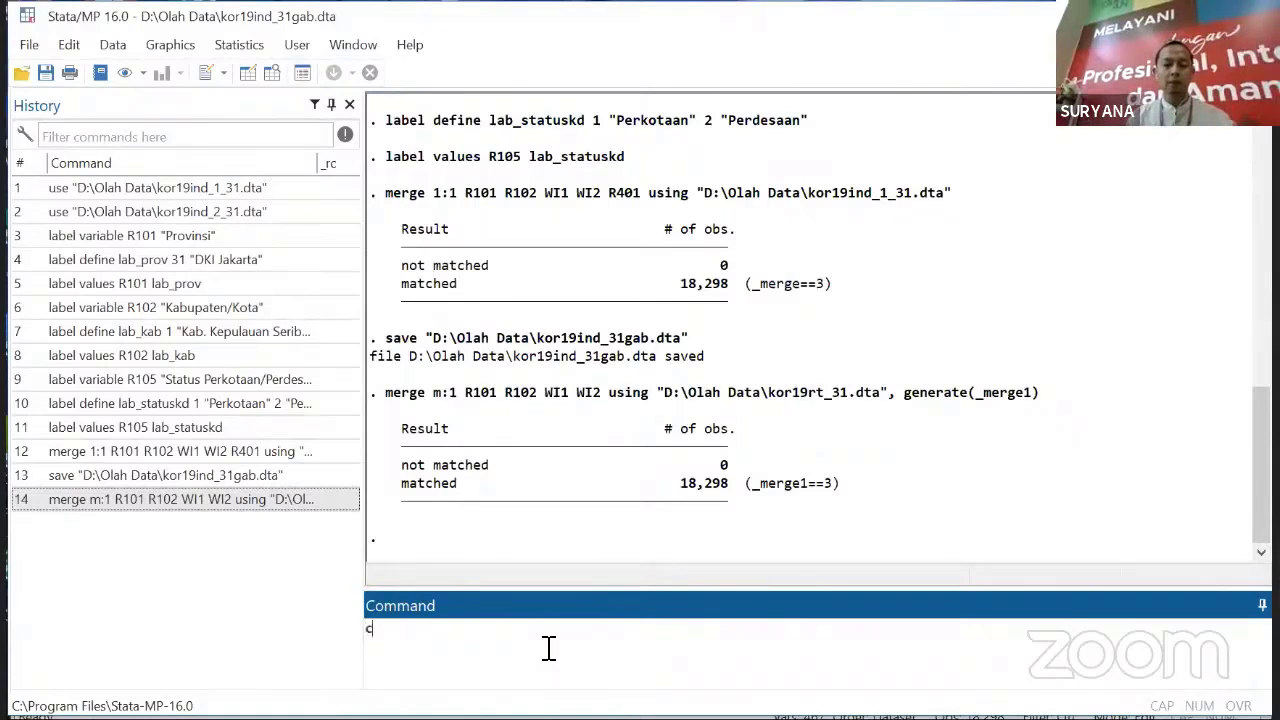
pyautogui.write('odebook')
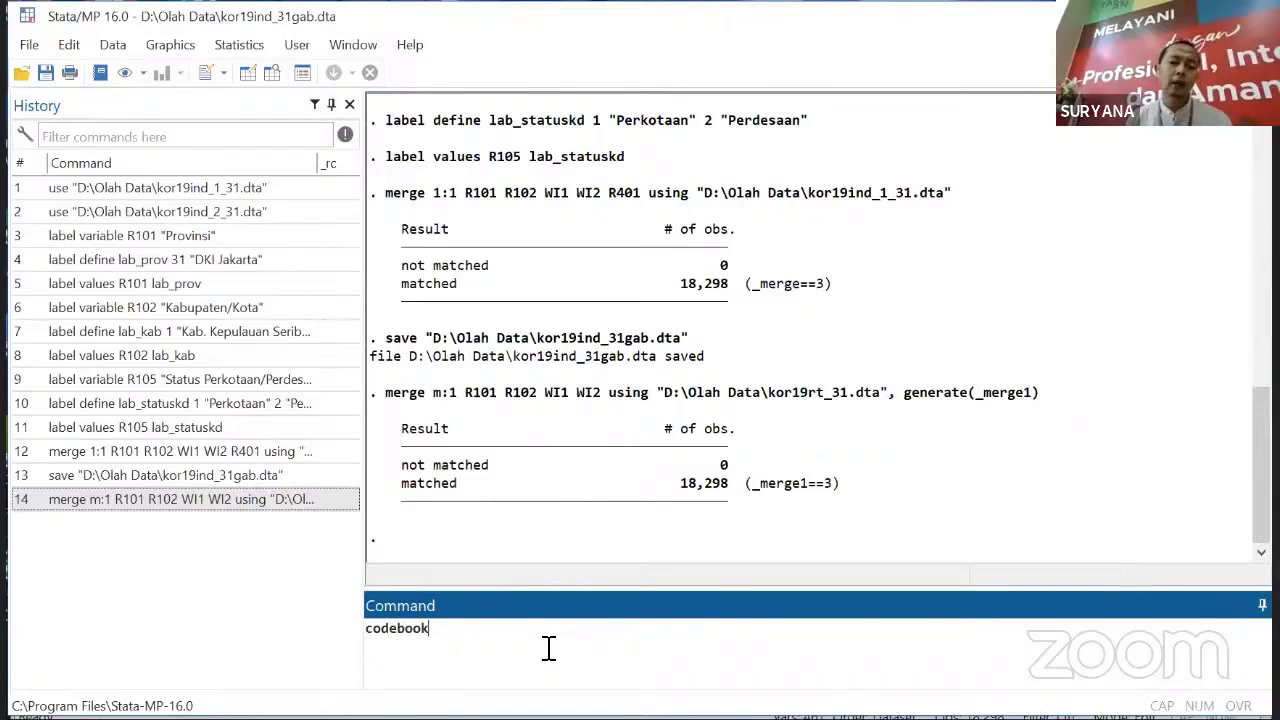
pyautogui.press('Return')
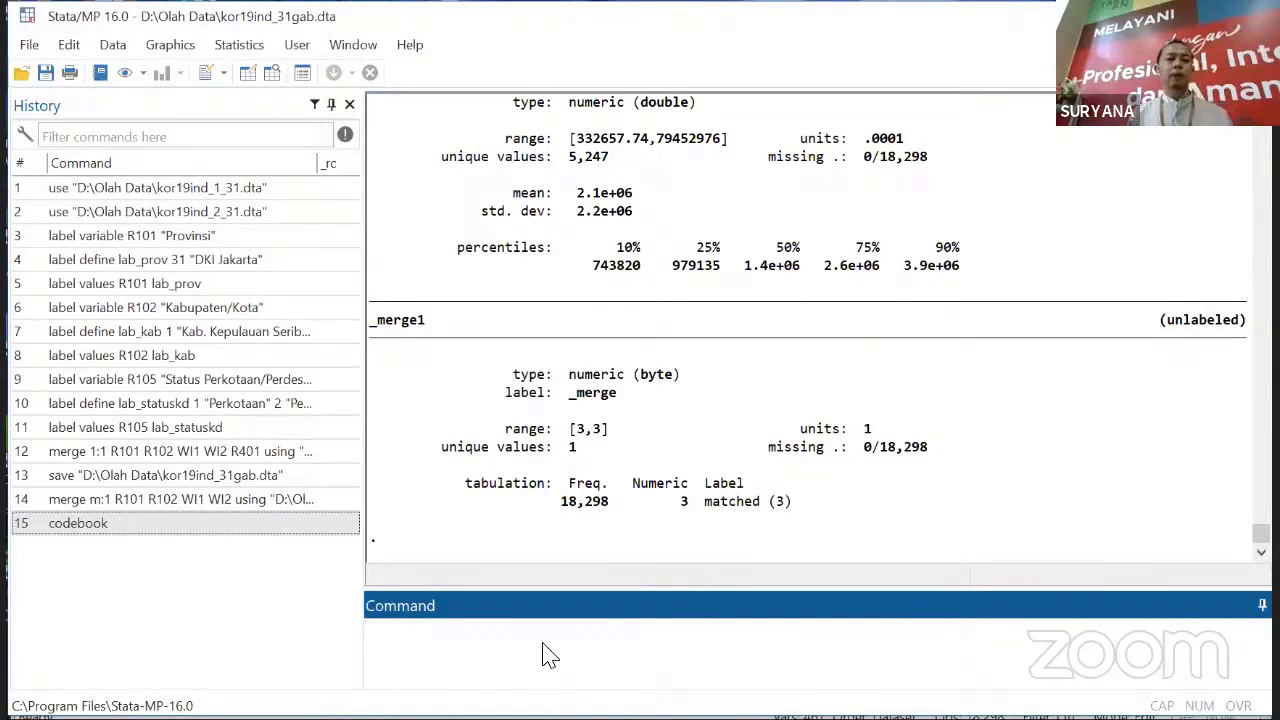
# - Produce a one-way frequency table of R102 through the One-way table dialog, leaving its other options at their defaults
pyautogui.click(253, 53)
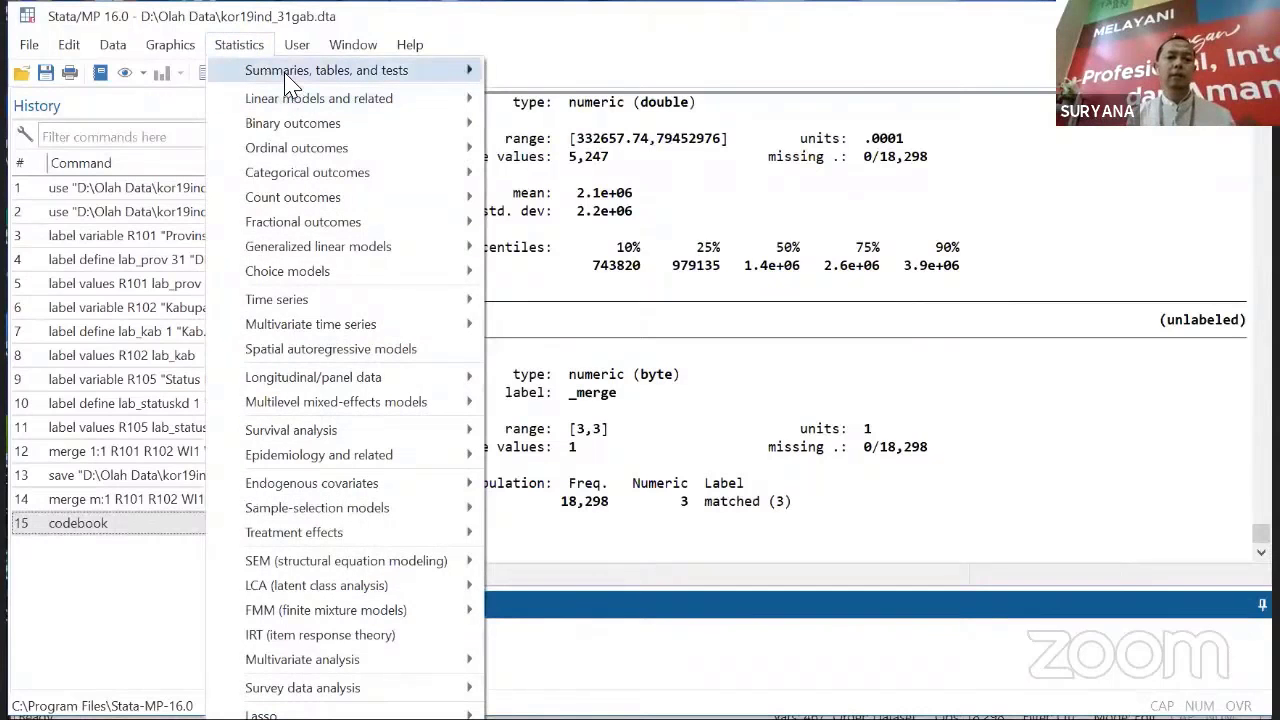
pyautogui.moveTo(287, 76)
pyautogui.moveTo(563, 77)
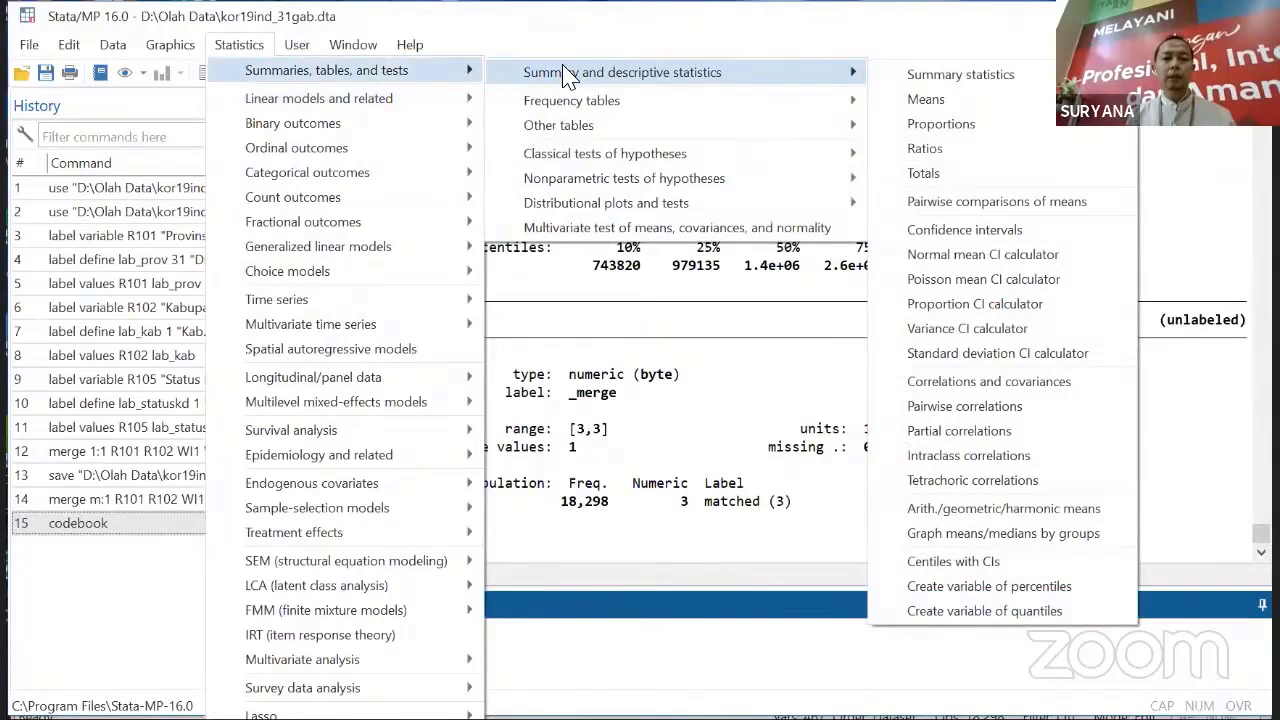
pyautogui.moveTo(579, 106)
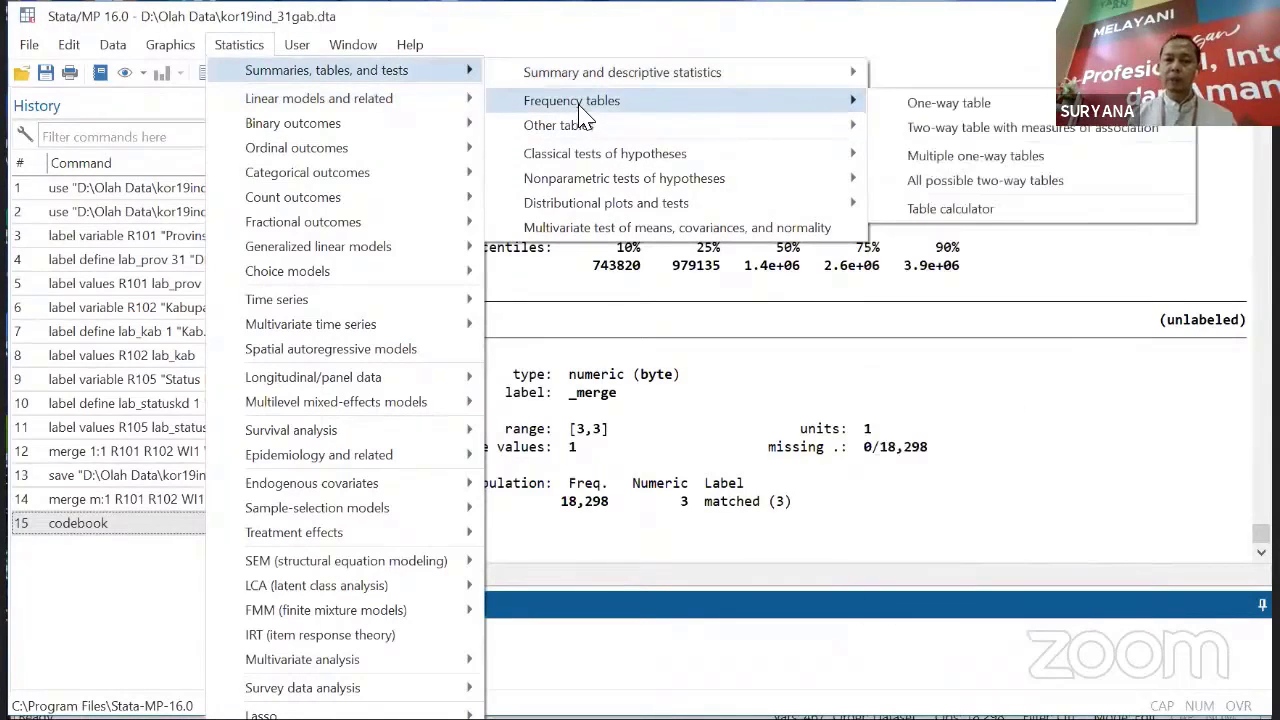
pyautogui.click(910, 108)
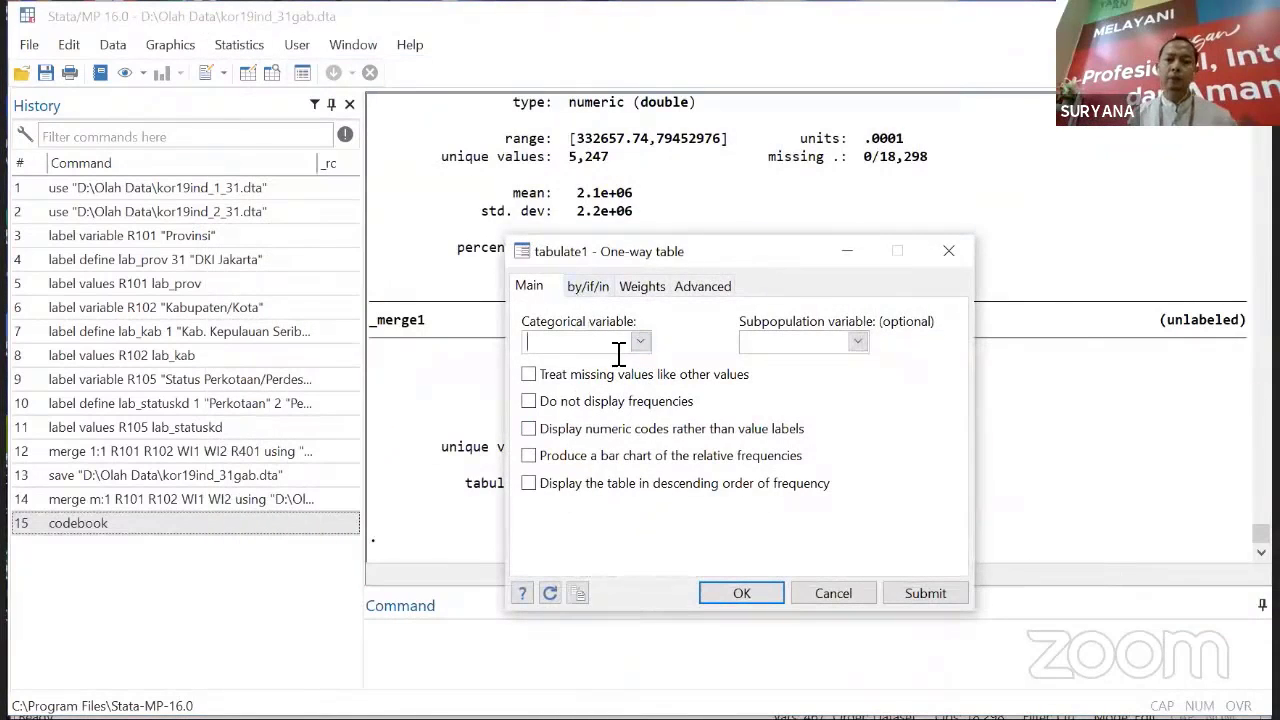
pyautogui.click(641, 344)
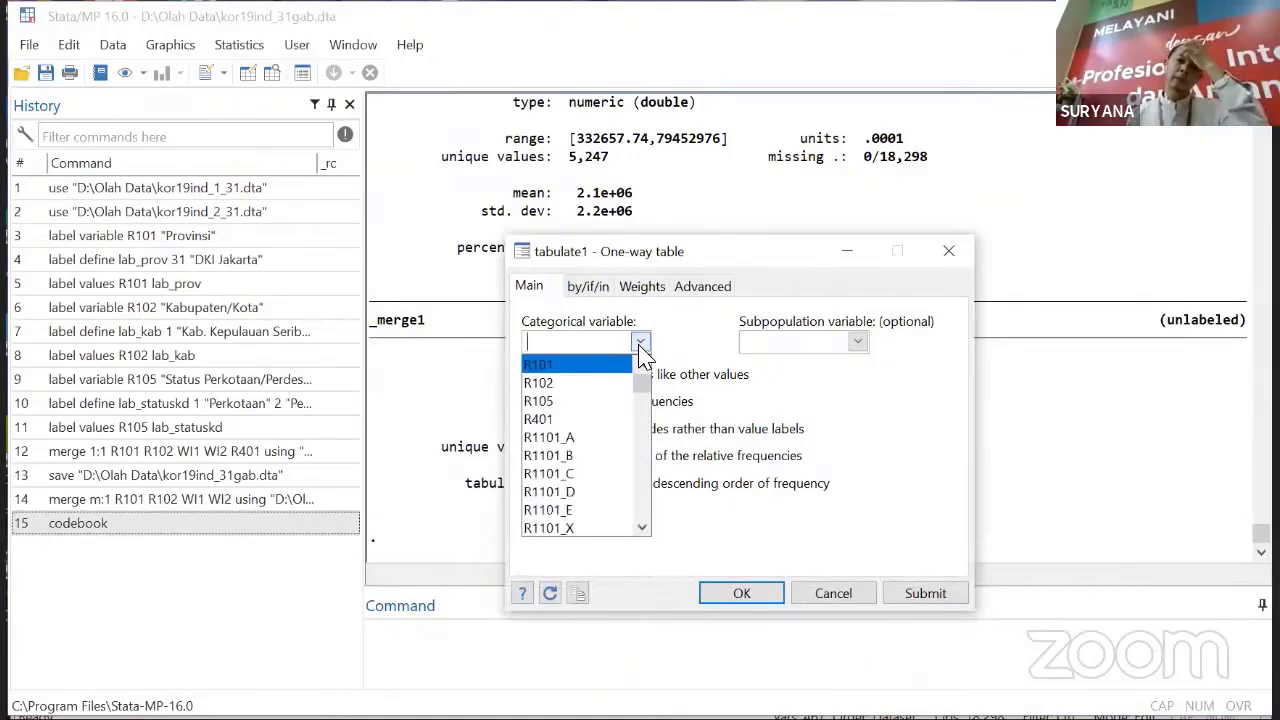
pyautogui.click(603, 389)
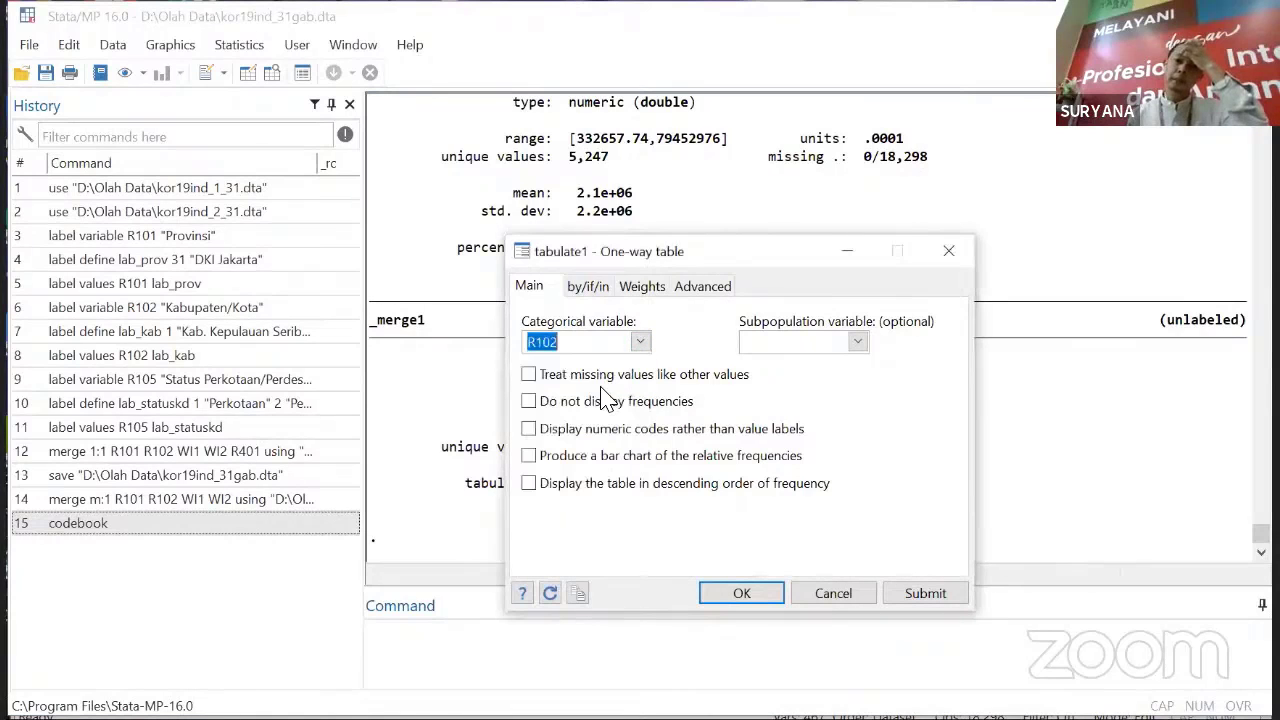
pyautogui.click(758, 596)
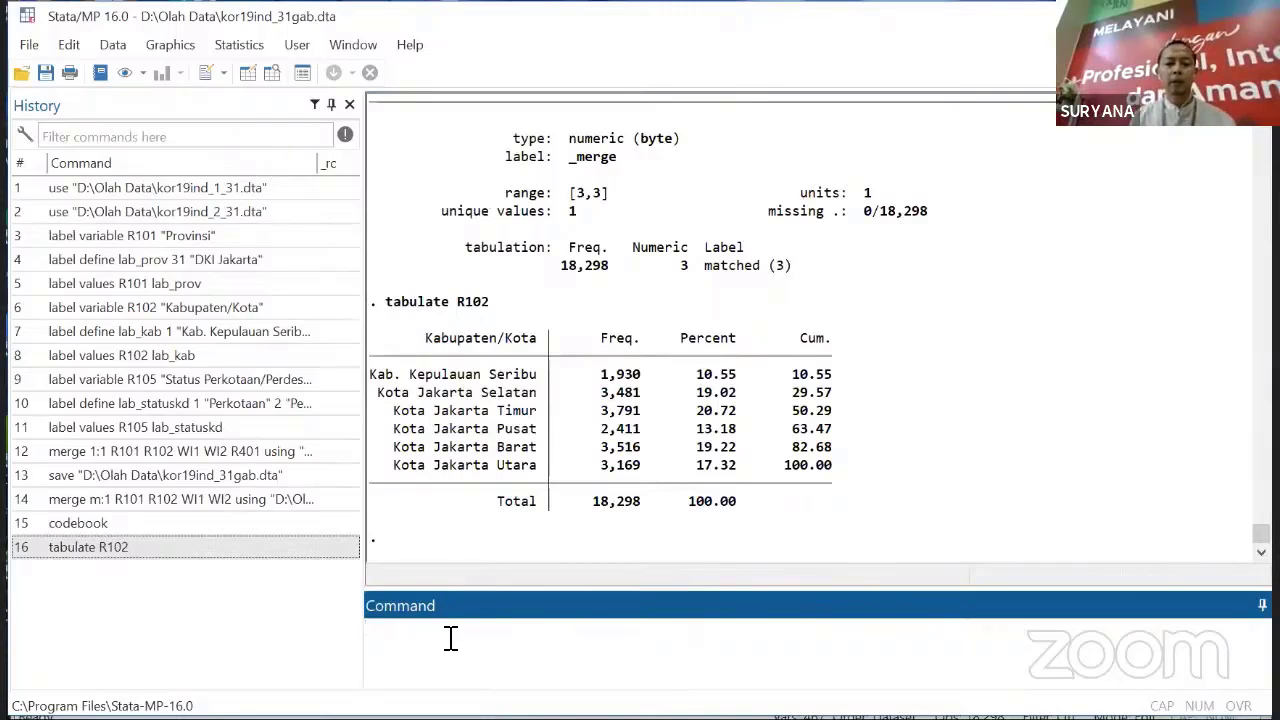
# - Tabulate the same regency/city variable with the short command tab R102
pyautogui.write('tab ')
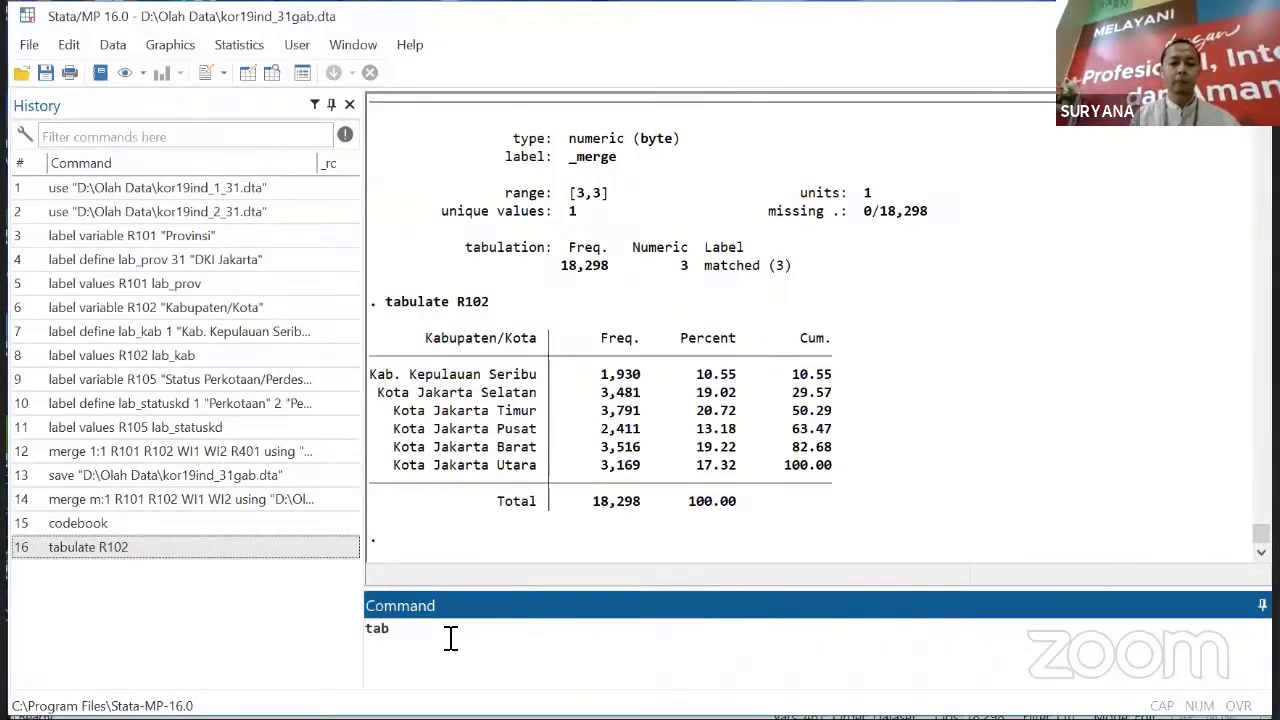
pyautogui.write('R102')
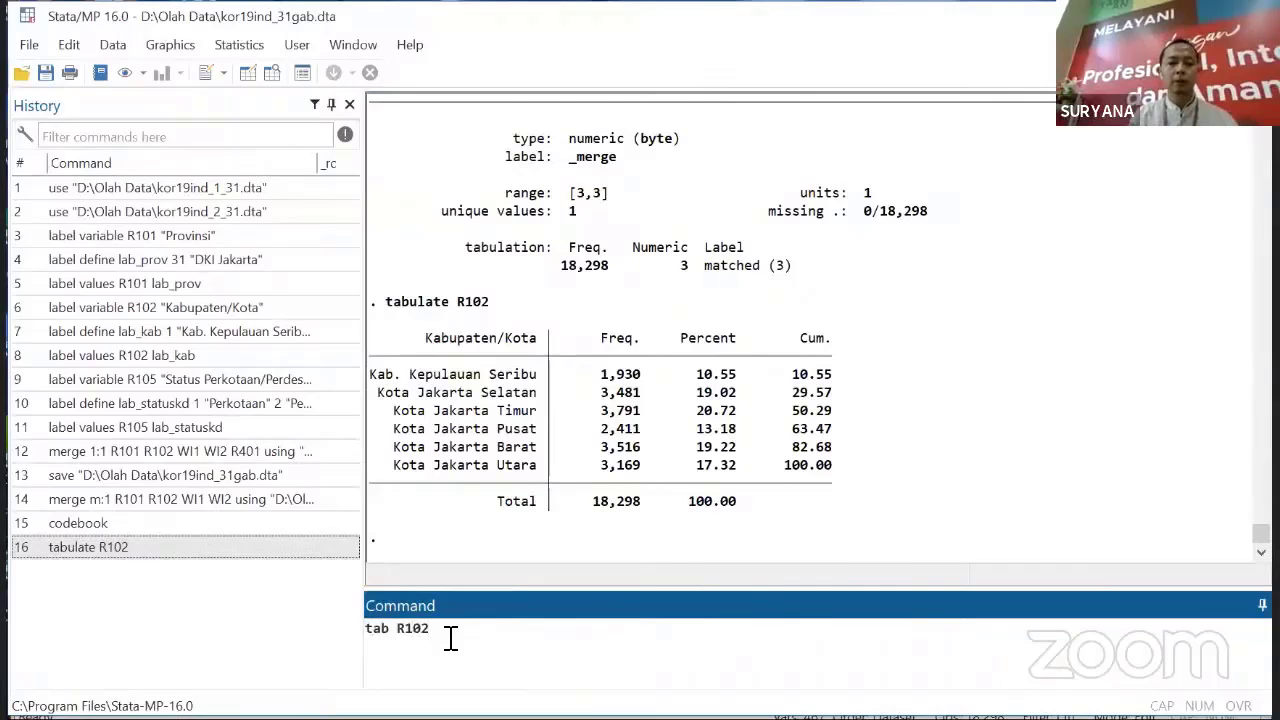
pyautogui.press('Return')
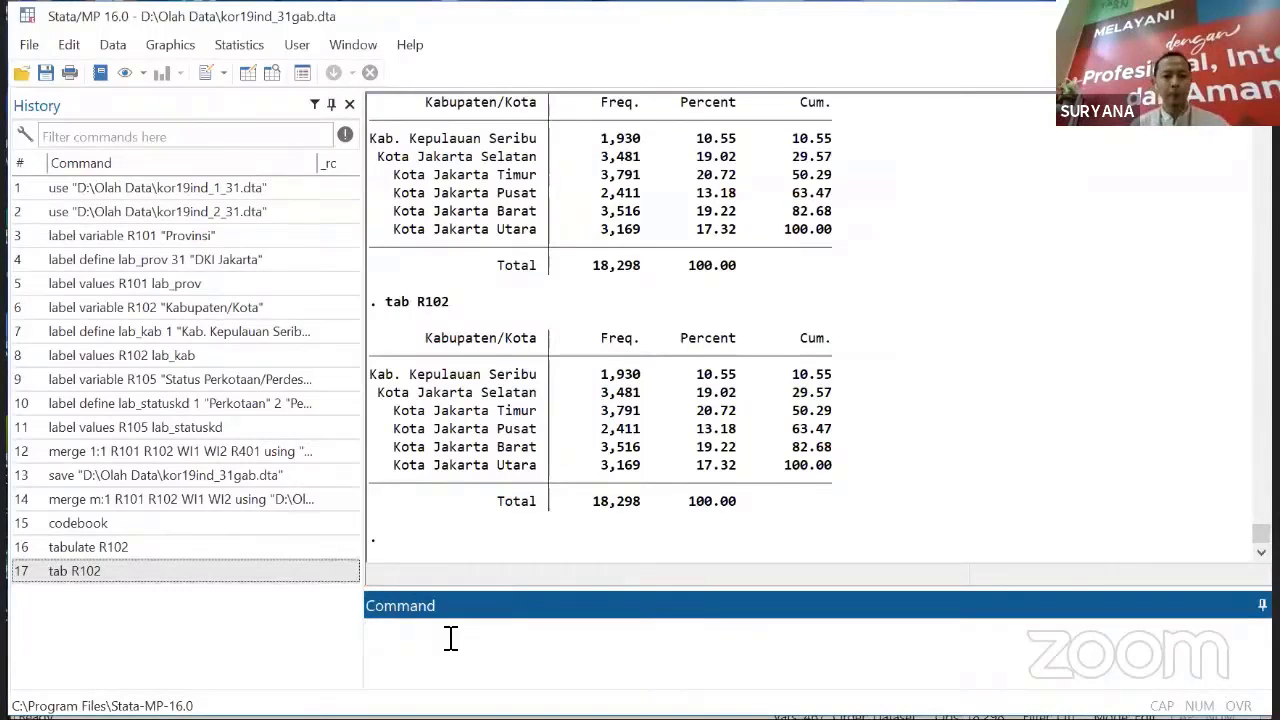
# - Cross-tabulate regency/city by urban/rural status with the command tab R102 R105
pyautogui.write('tab ')
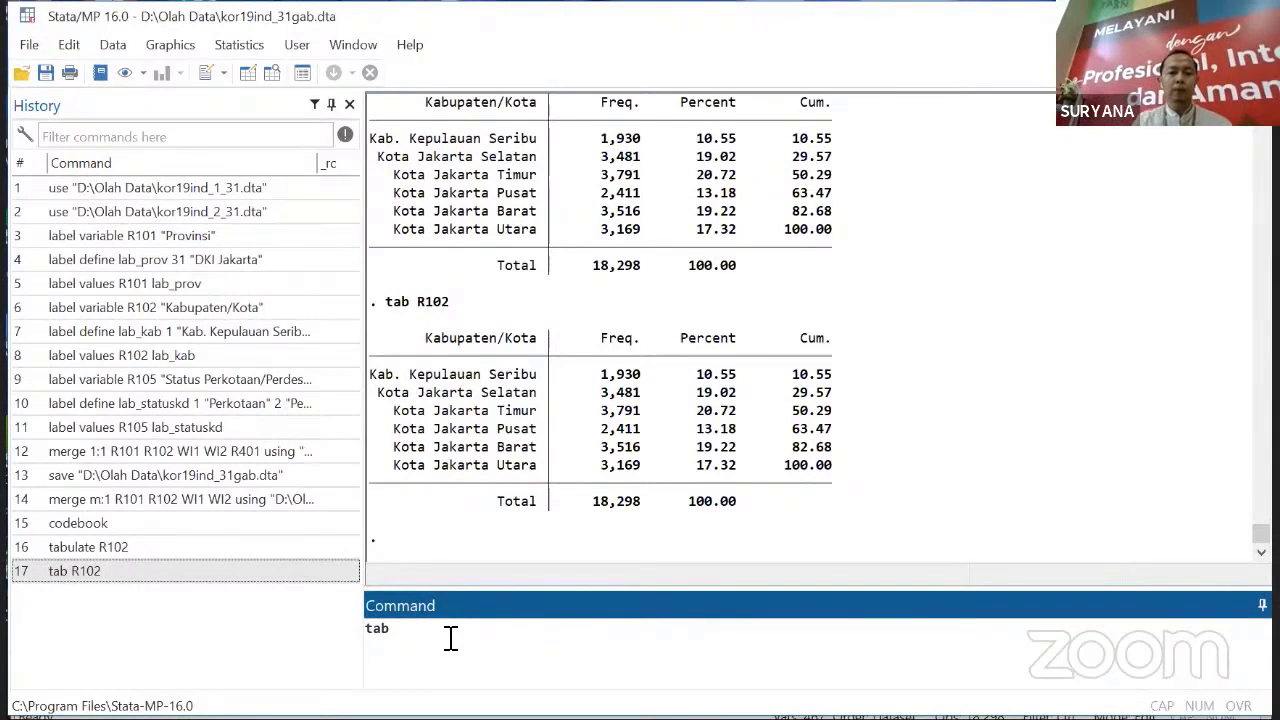
pyautogui.write('R102 ')
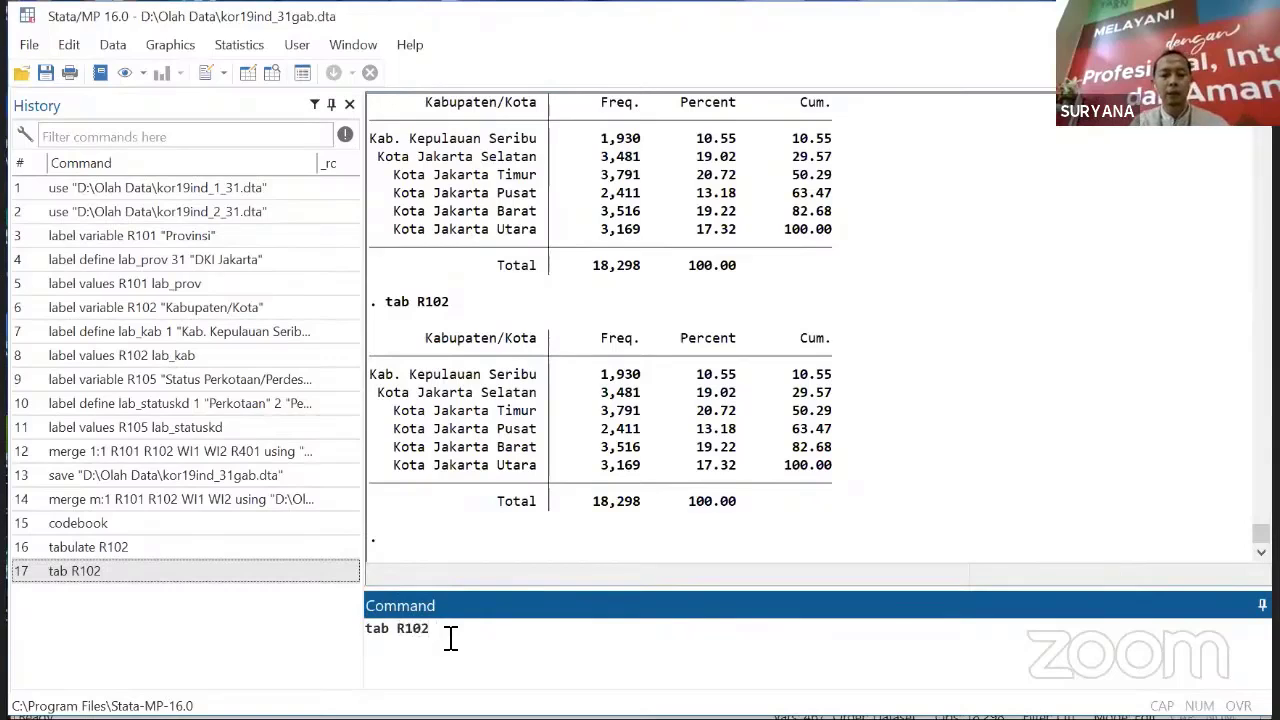
pyautogui.write('R')
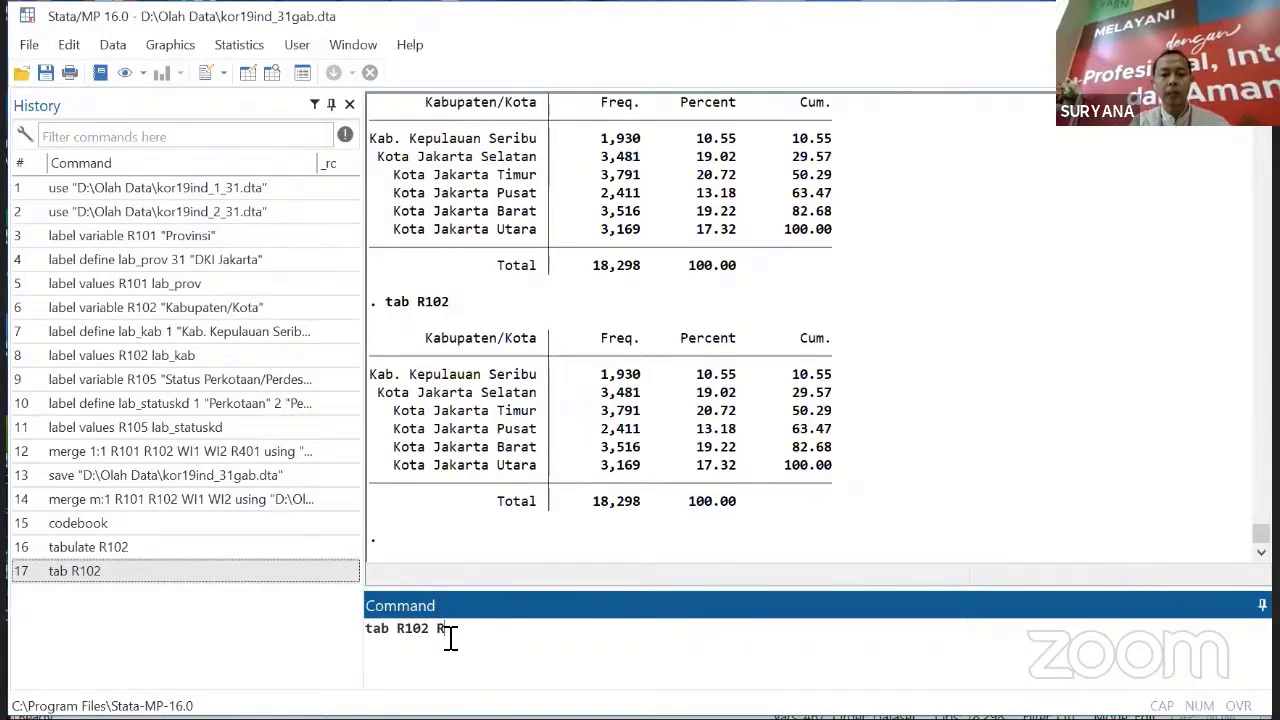
pyautogui.write('105')
pyautogui.press('Return')
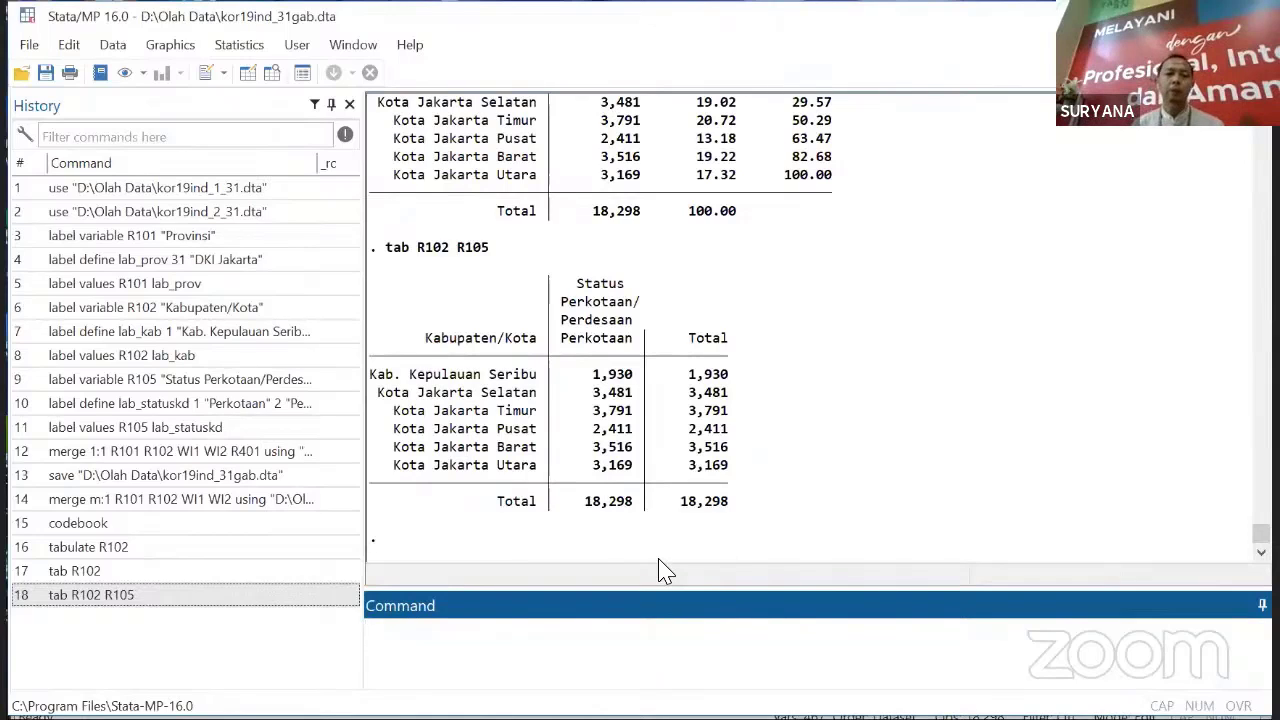
# - Review the grouping and observation-restriction options of the One-way table dialog for R102, closing it without running a table
pyautogui.click(240, 50)
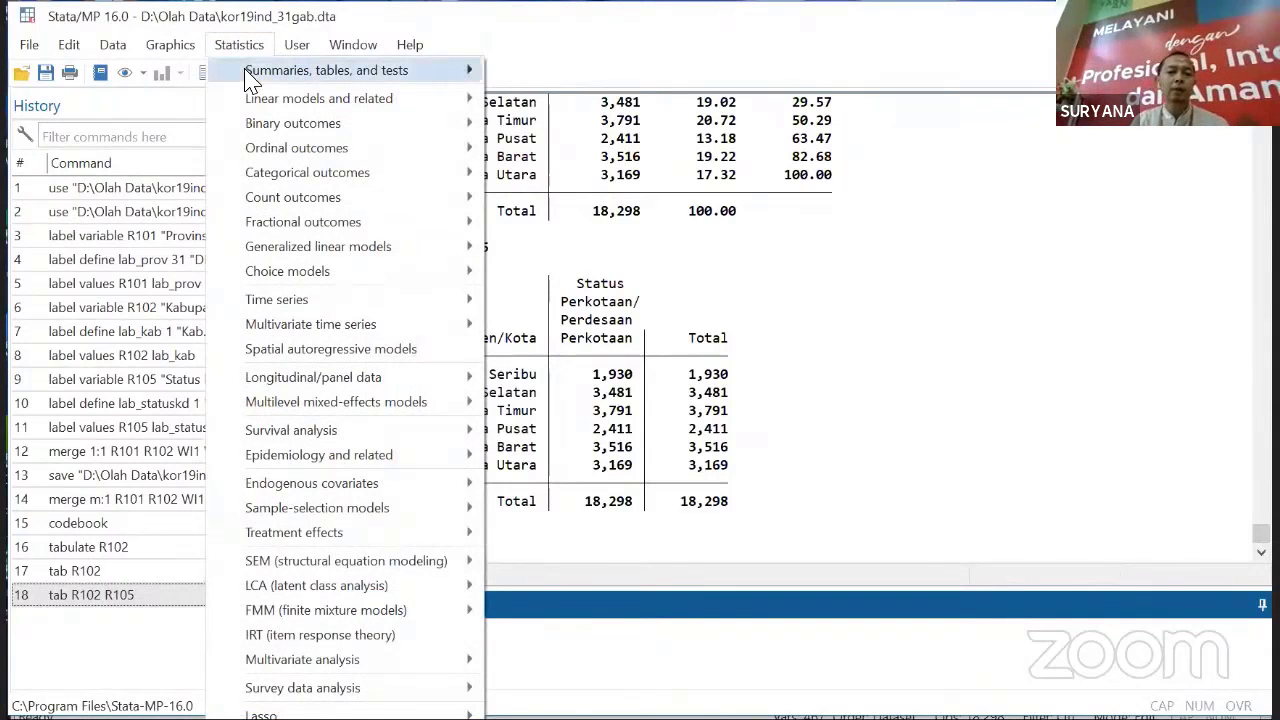
pyautogui.moveTo(251, 78)
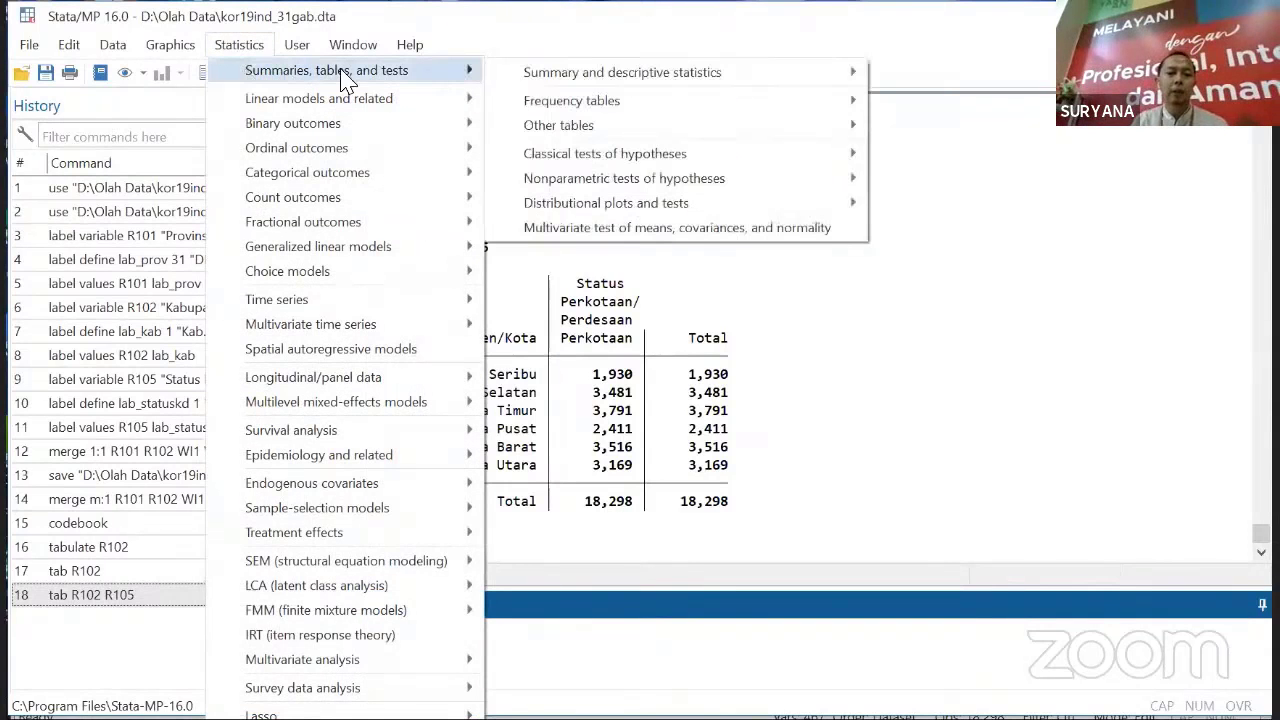
pyautogui.moveTo(560, 104)
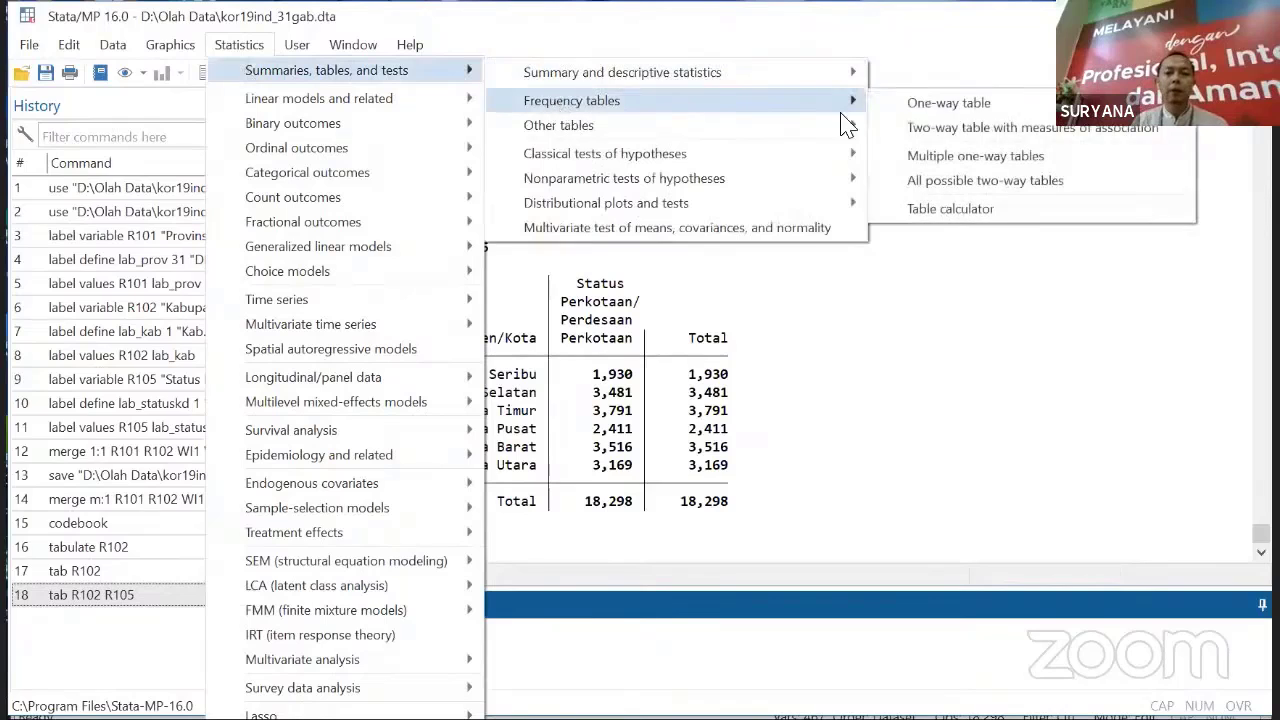
pyautogui.click(944, 112)
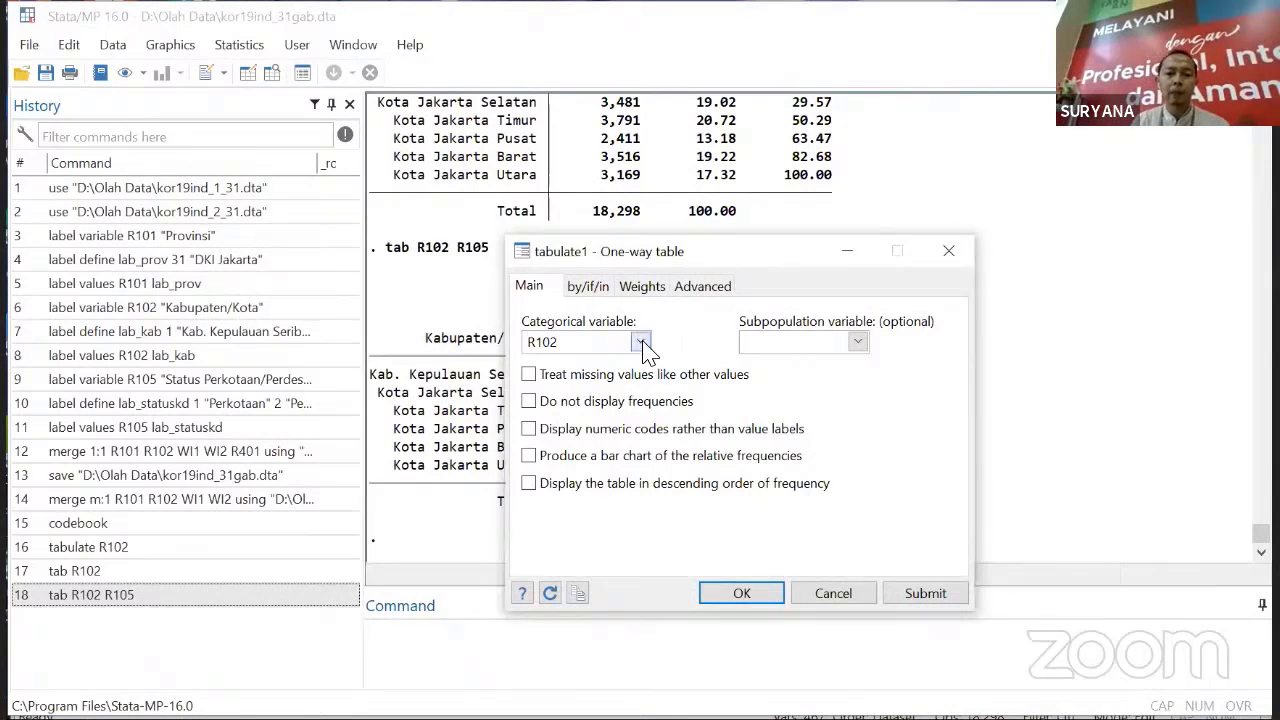
pyautogui.click(588, 290)
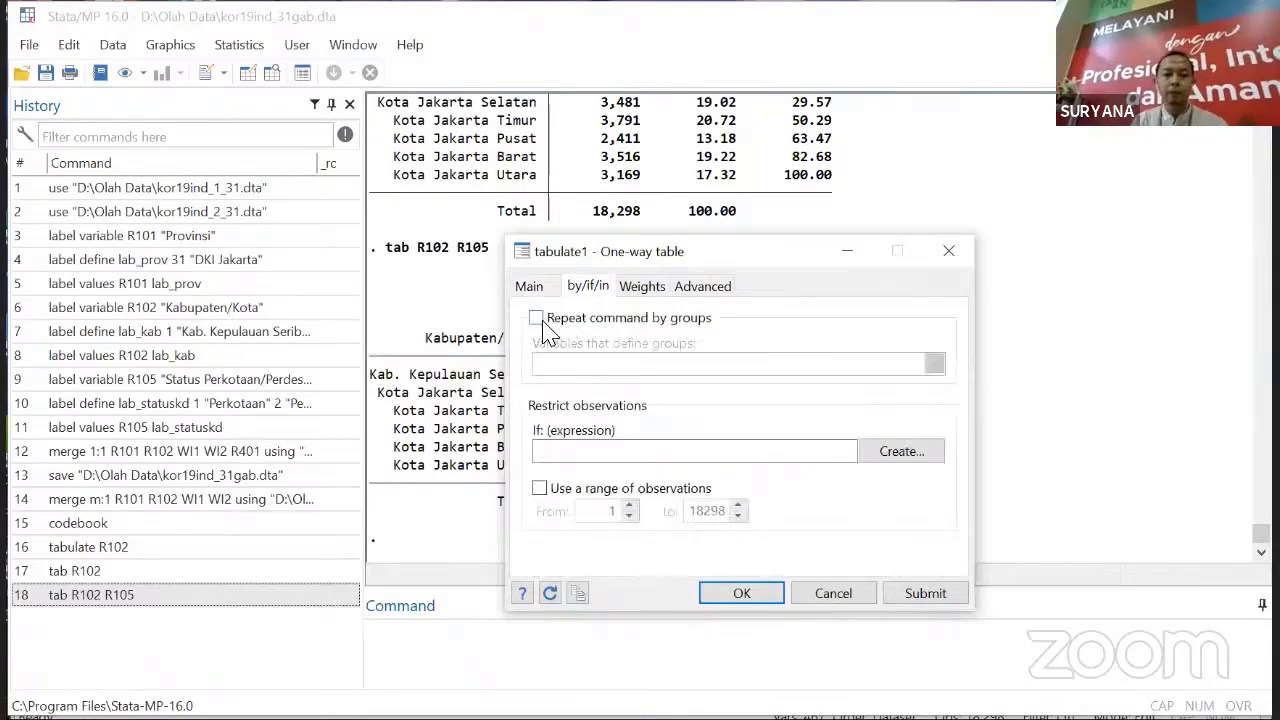
pyautogui.click(598, 451)
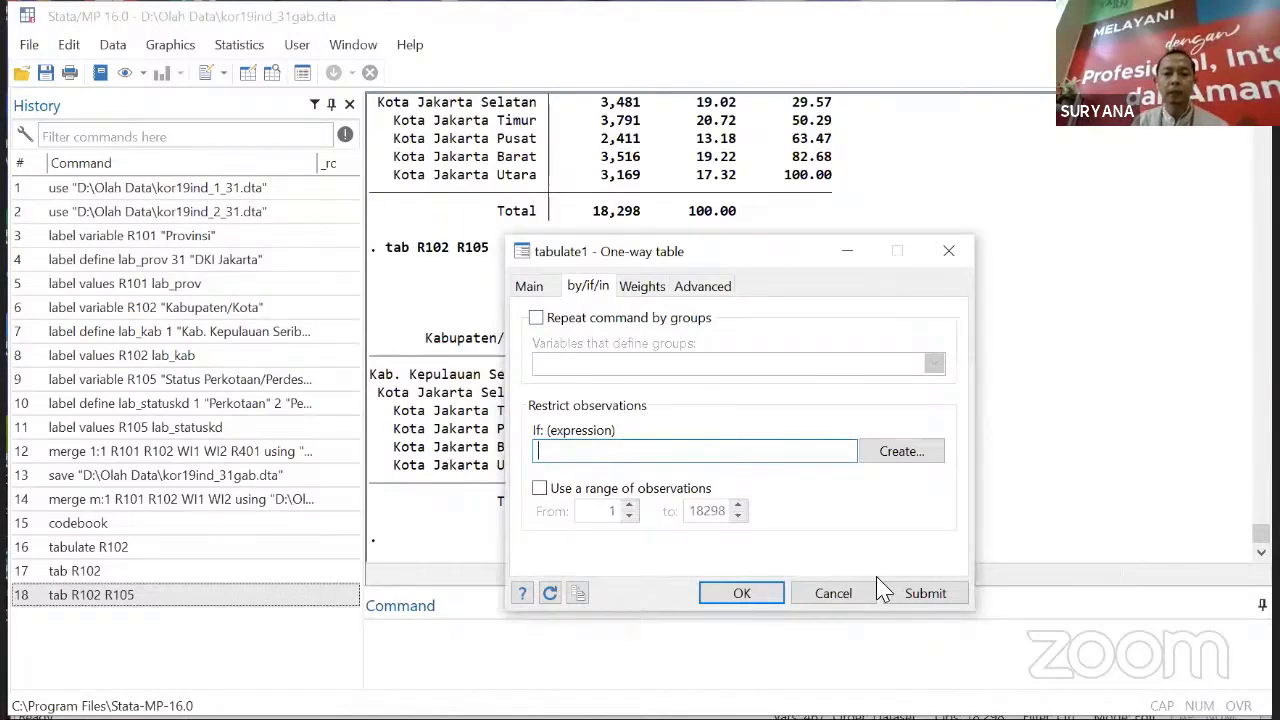
pyautogui.click(853, 598)
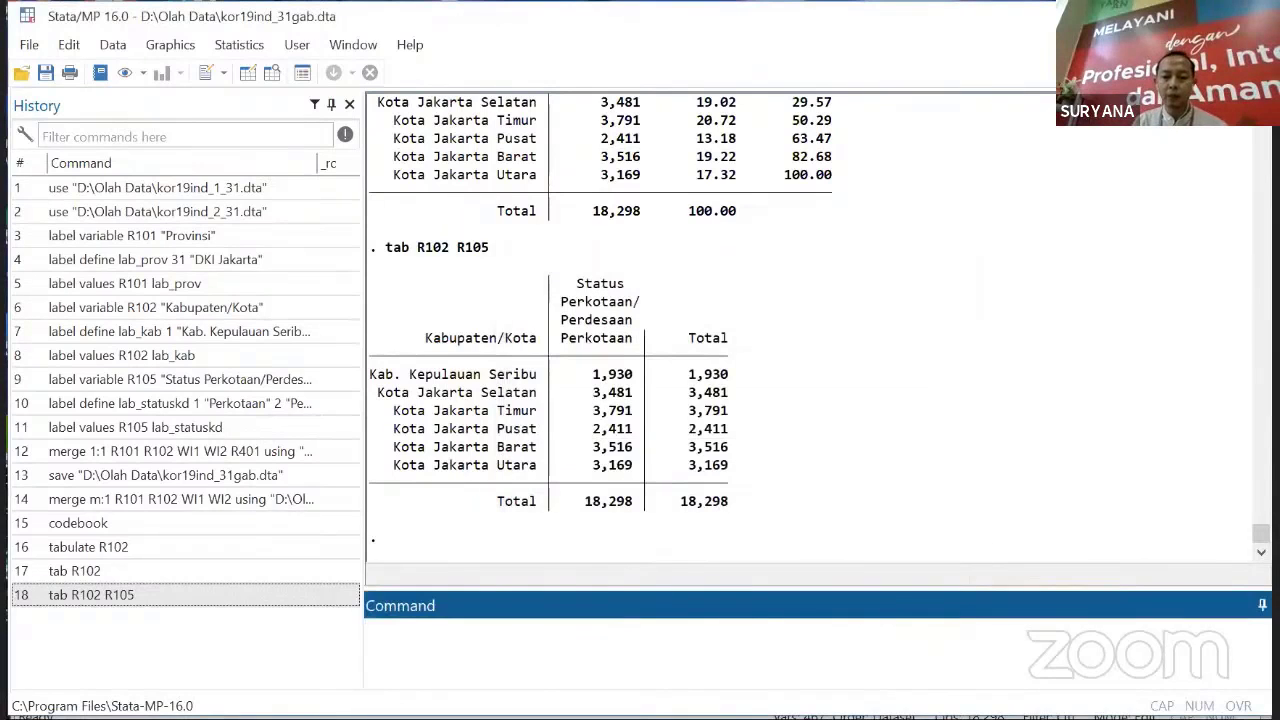
# - Switch to the Statistik Kesejahteraan Rakyat 2019 PDF in Nitro Pro and look through its contents and list of tables from the beginning
pyautogui.click(700, 718)
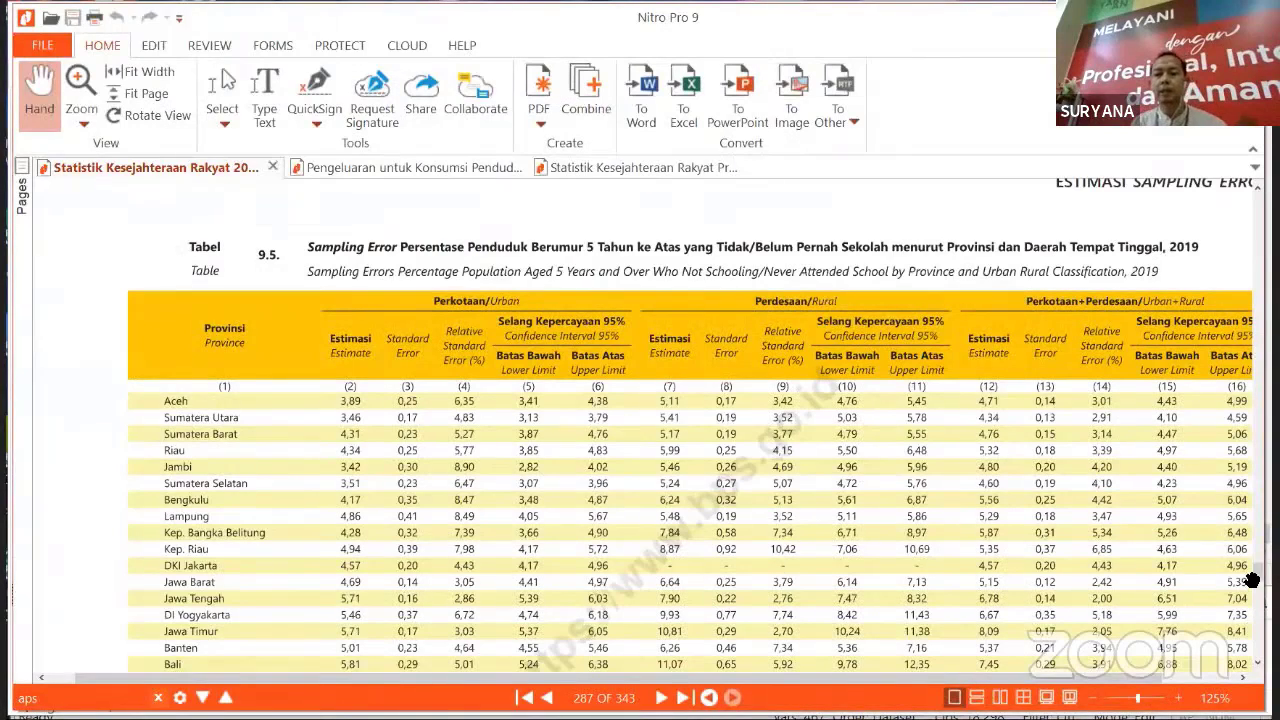
pyautogui.moveTo(1258, 235); pyautogui.dragTo(1258, 207)
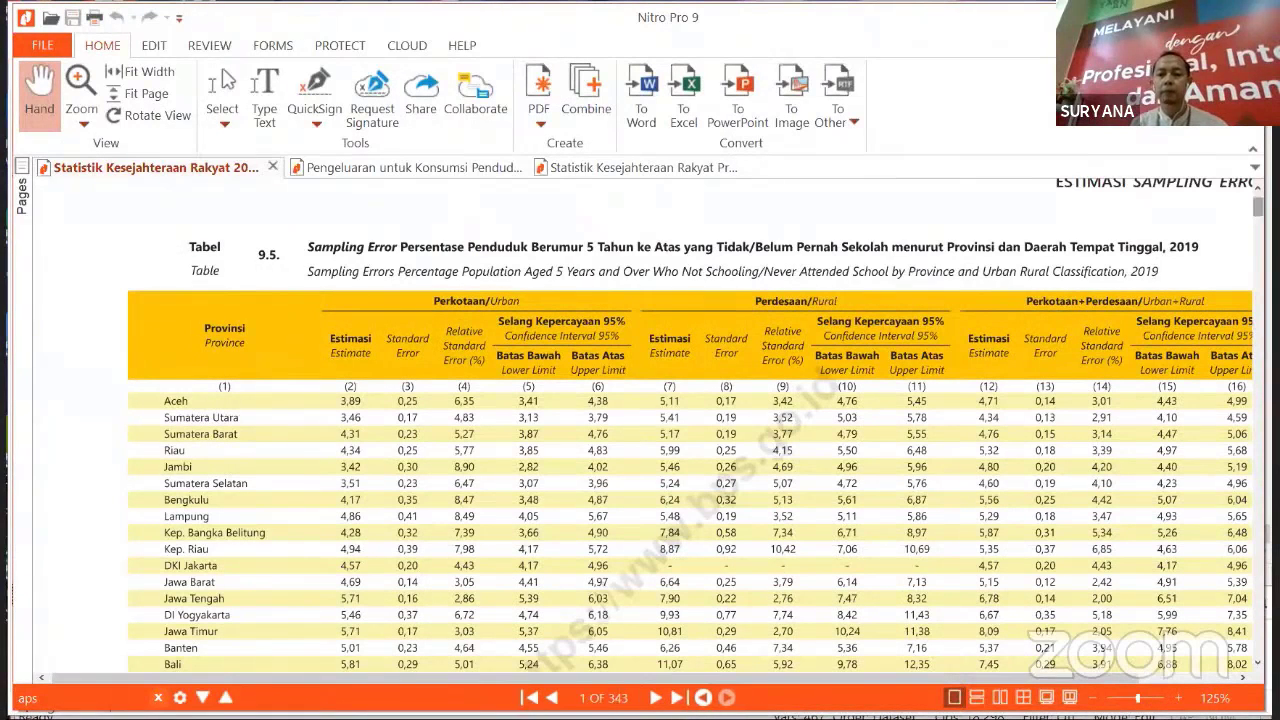
pyautogui.scroll(-3, 1258, 209)
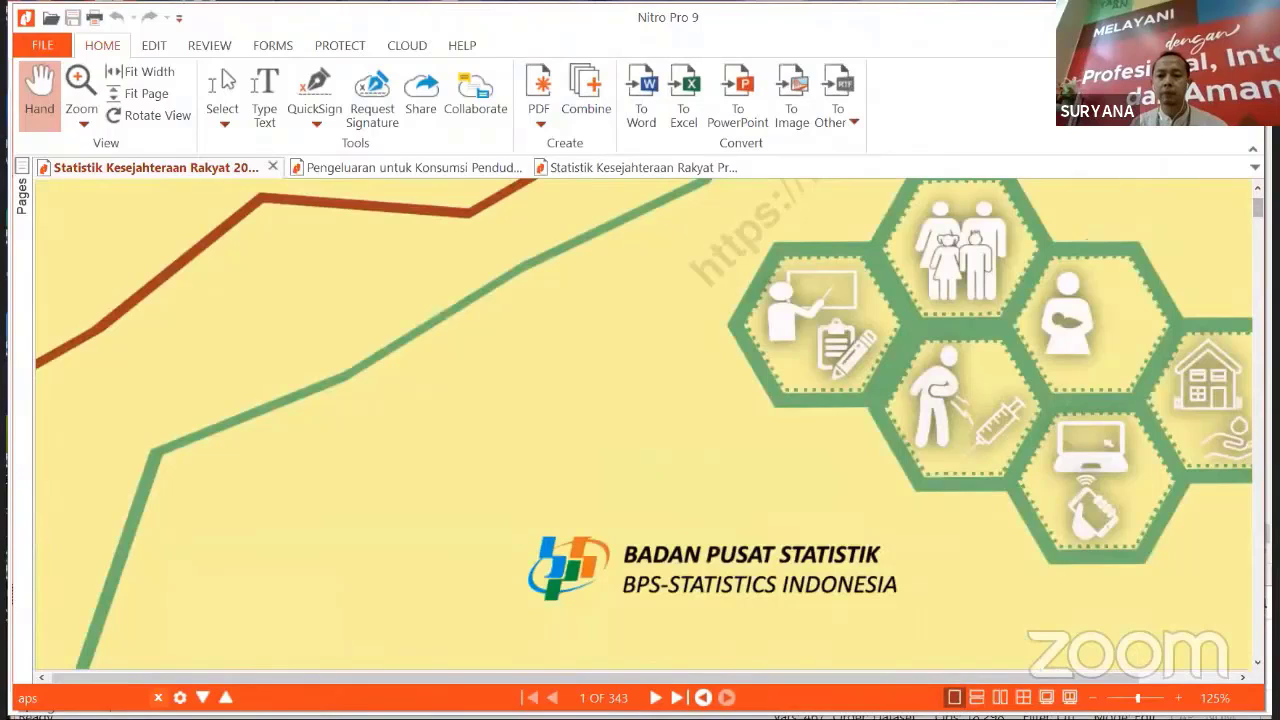
pyautogui.scroll(-10, 642, 425)
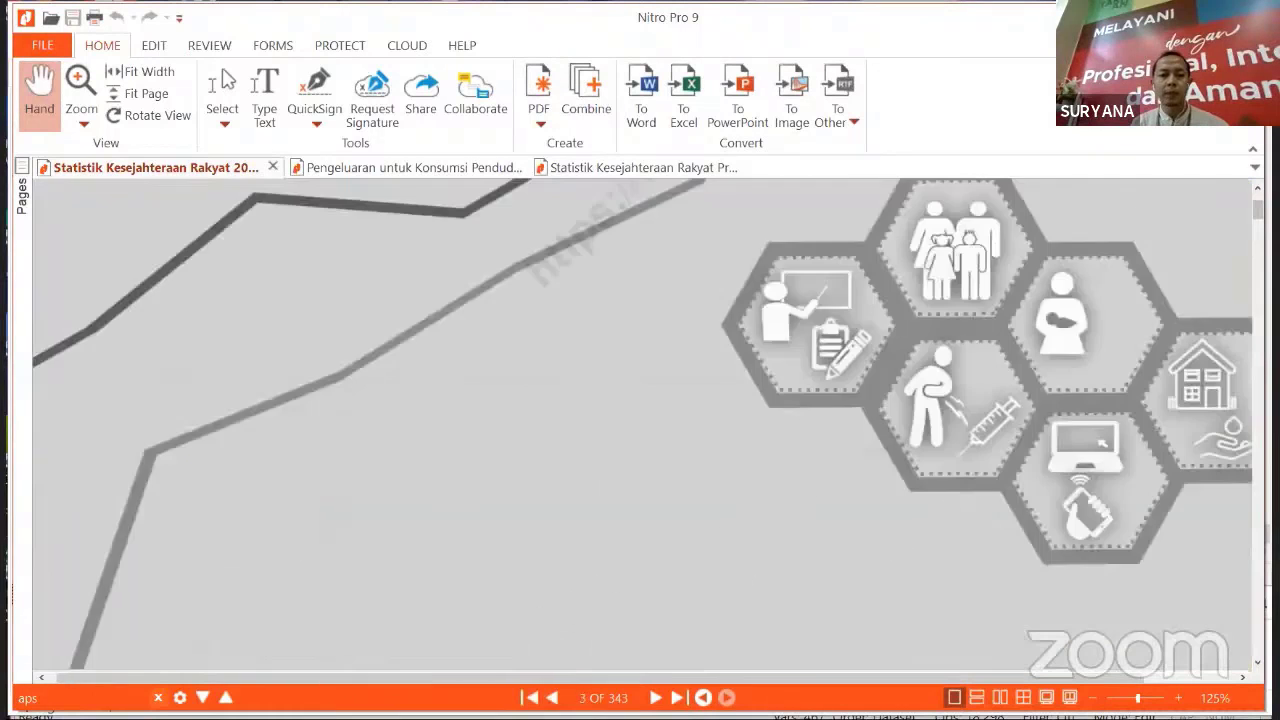
pyautogui.scroll(-8, 642, 425)
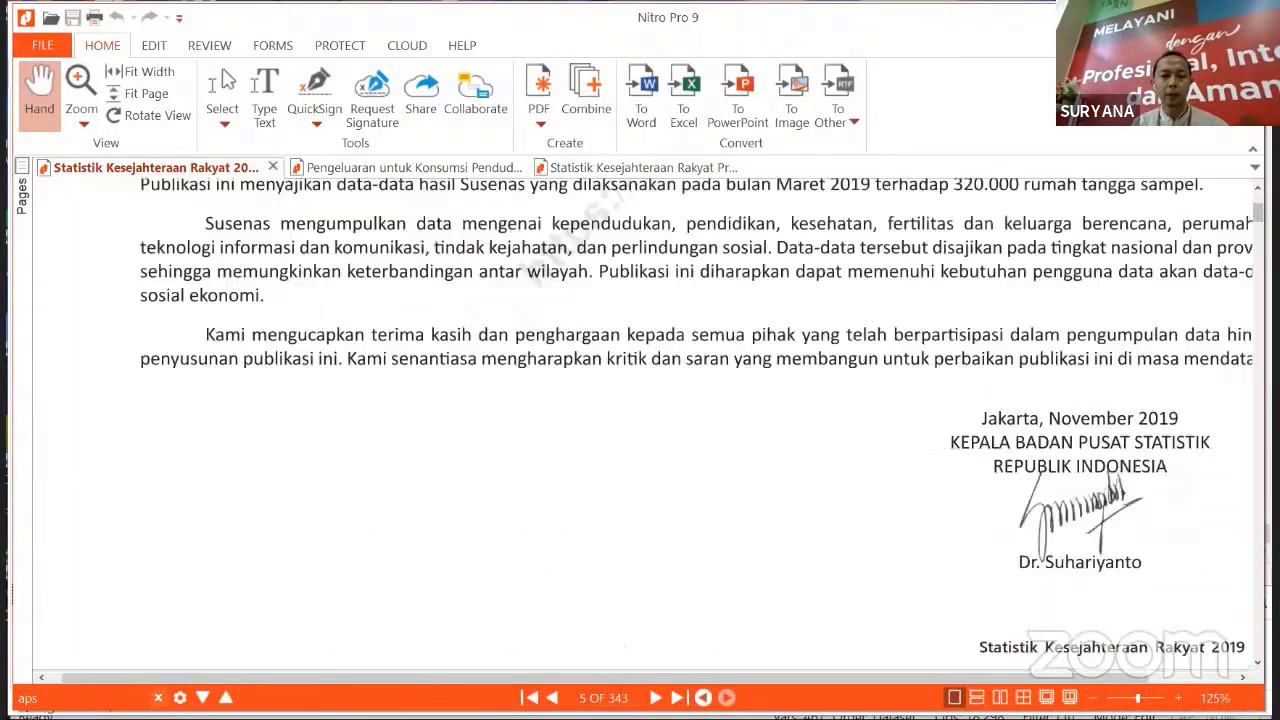
pyautogui.scroll(-8, 642, 425)
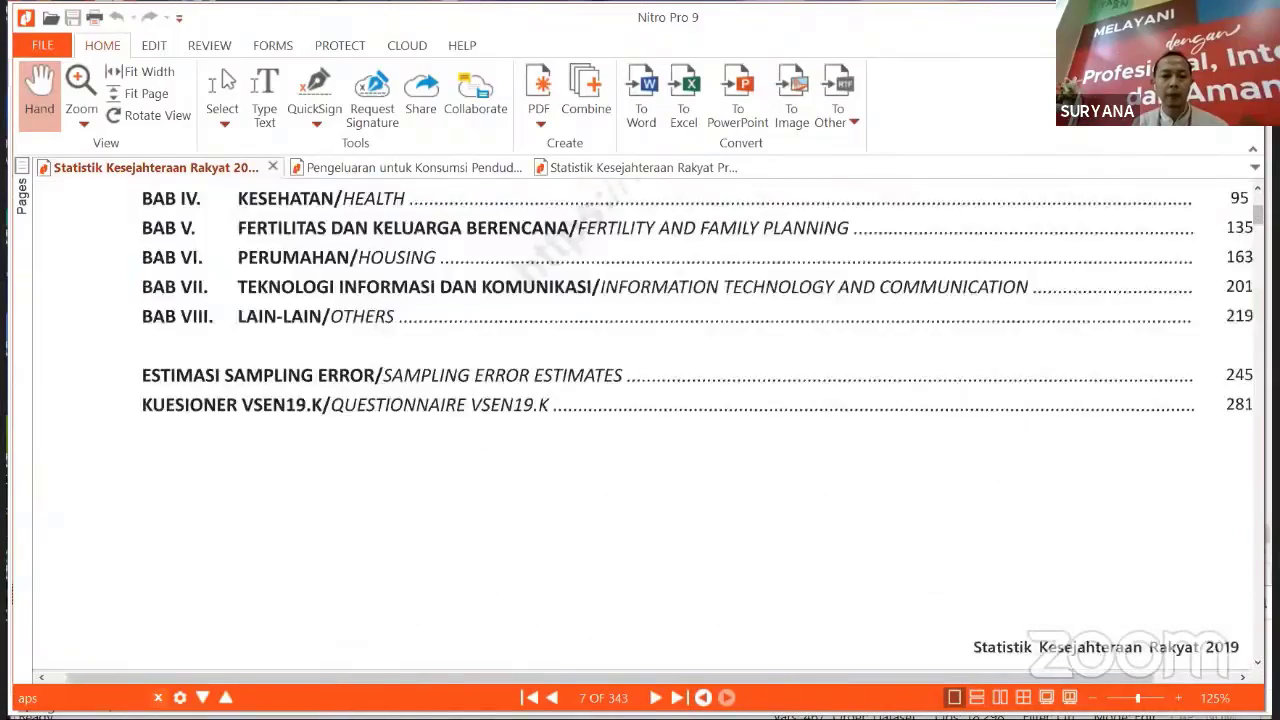
pyautogui.scroll(-8, 642, 425)
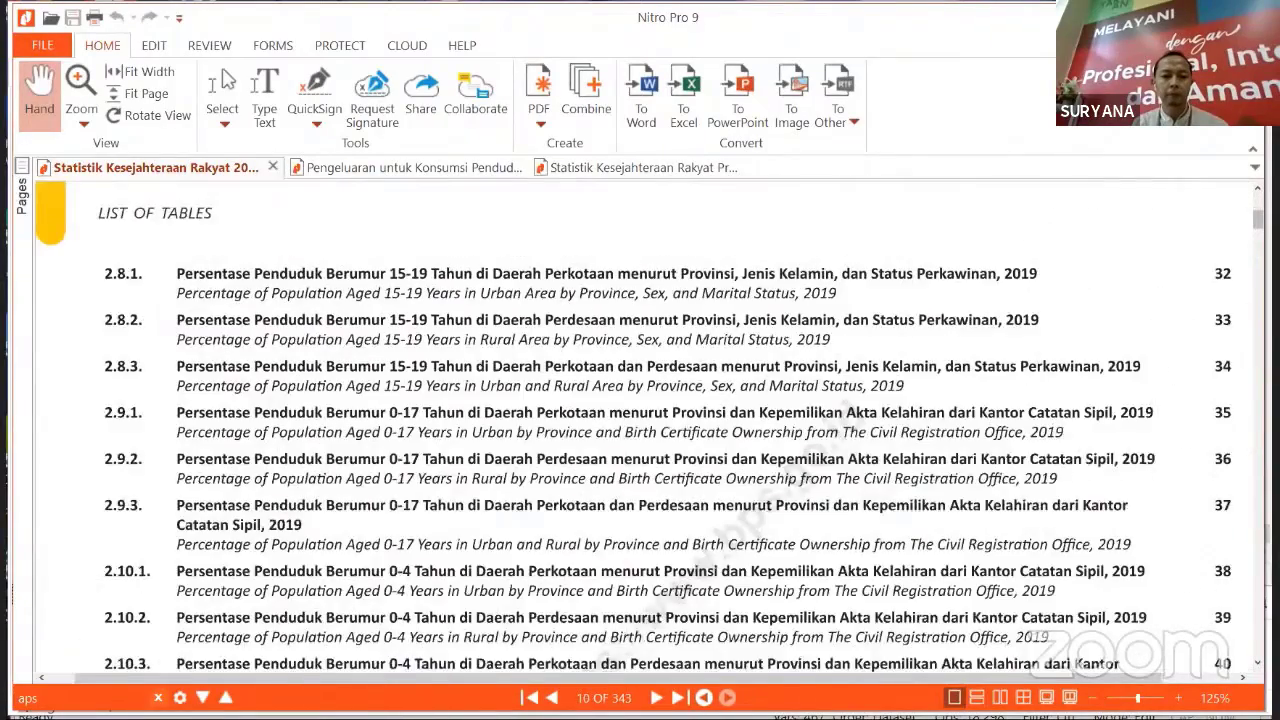
pyautogui.scroll(-8, 642, 425)
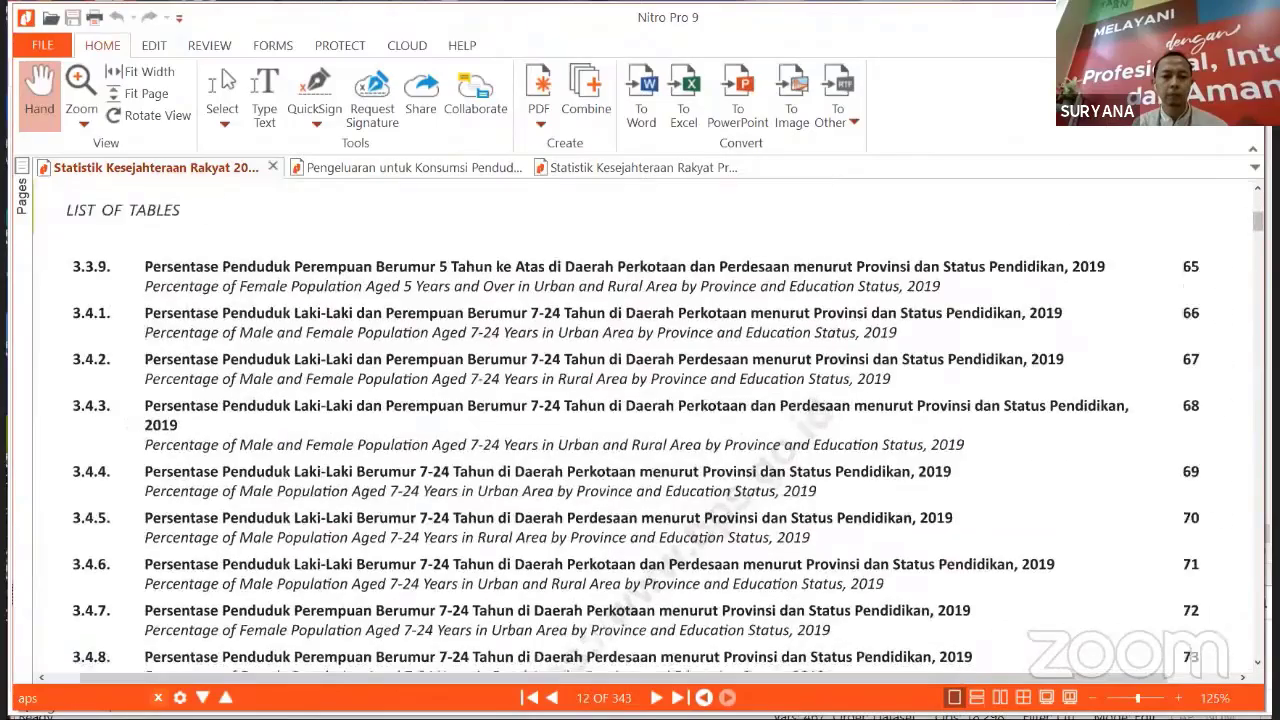
pyautogui.scroll(-8, 642, 425)
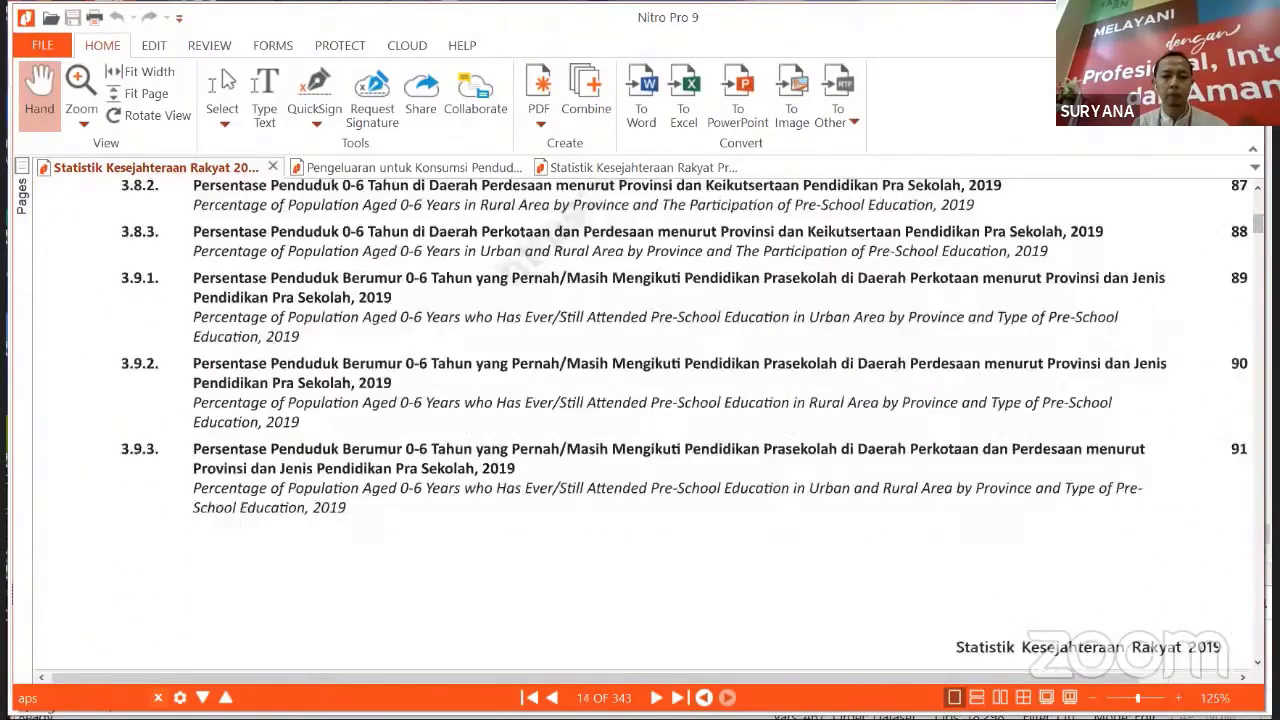
pyautogui.scroll(-10, 642, 425)
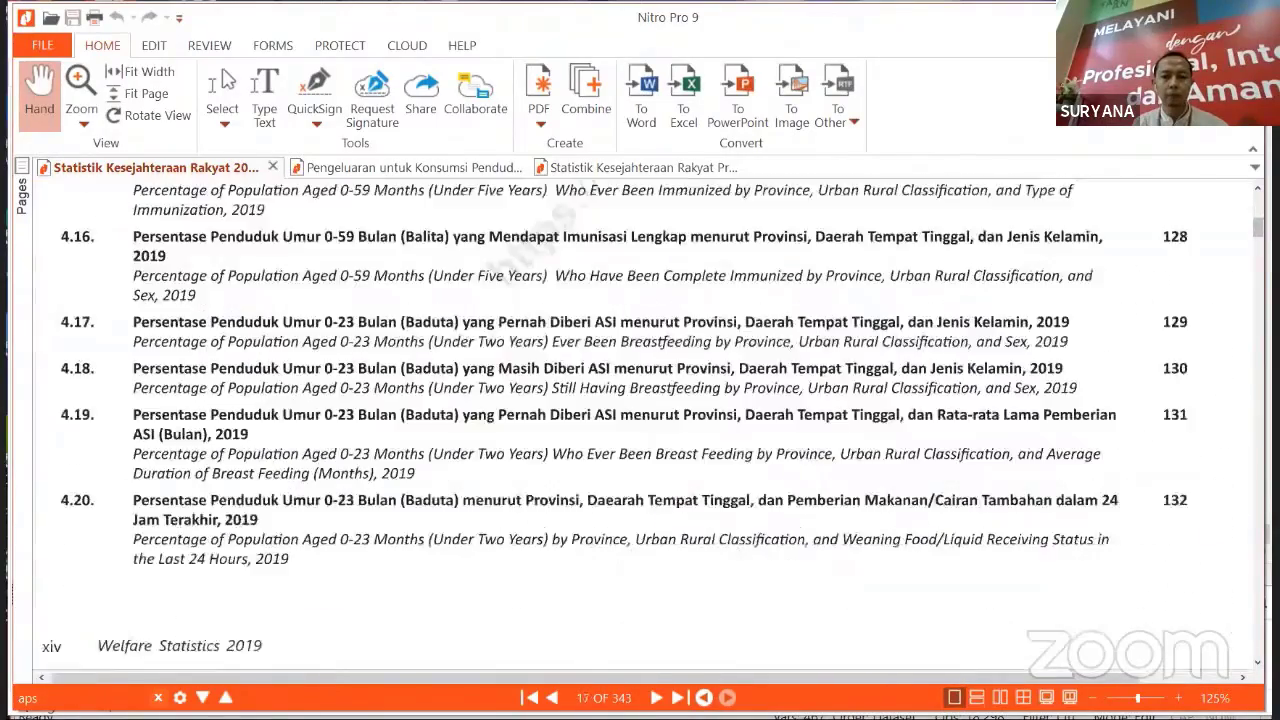
pyautogui.scroll(-4, 642, 425)
# - Find Table 2.1, the percentage of population by five-year age groups, urban/rural classification and sex, in the publication's Demography chapter
pyautogui.moveTo(1258, 228); pyautogui.dragTo(1258, 328)
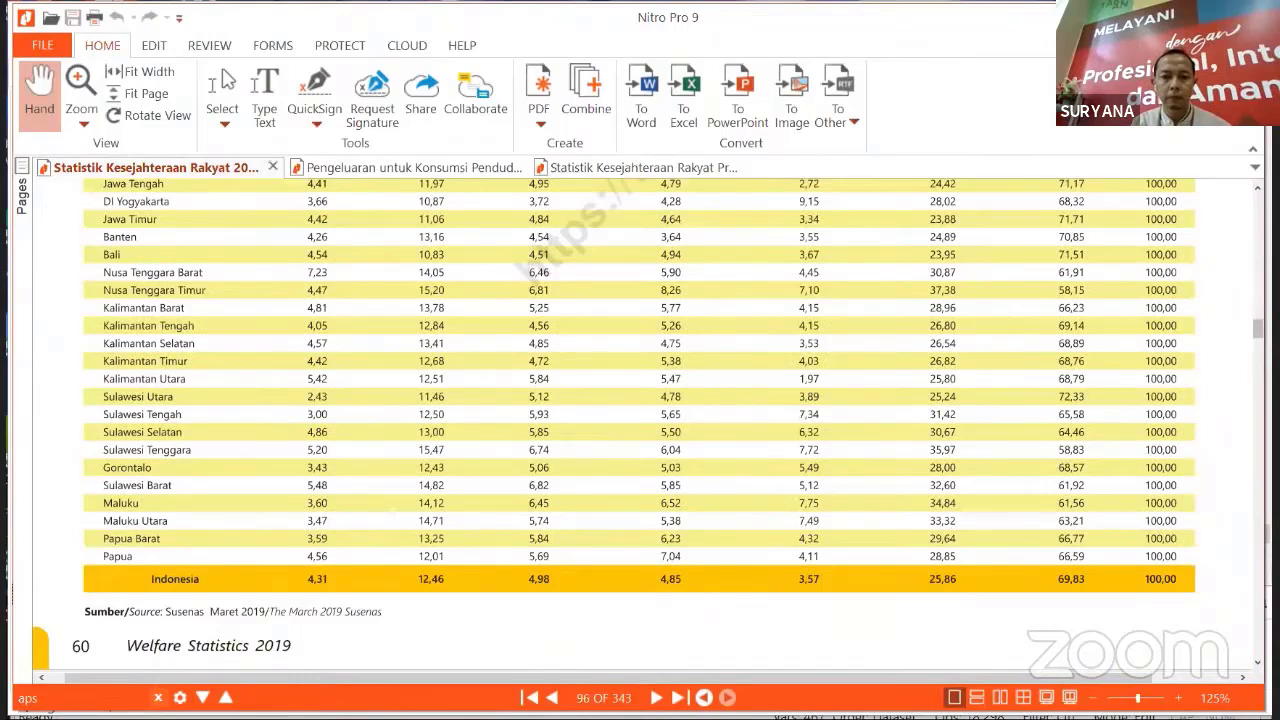
pyautogui.scroll(5, 642, 425)
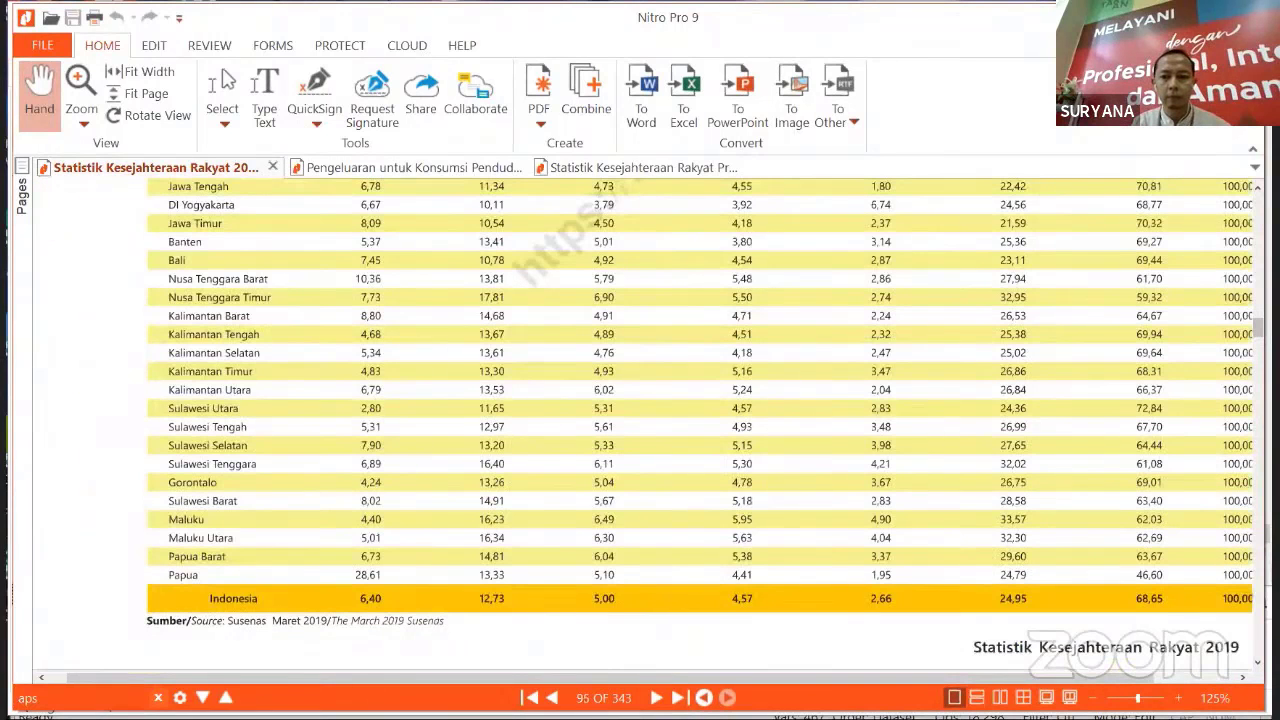
pyautogui.moveTo(1258, 328); pyautogui.dragTo(1258, 300)
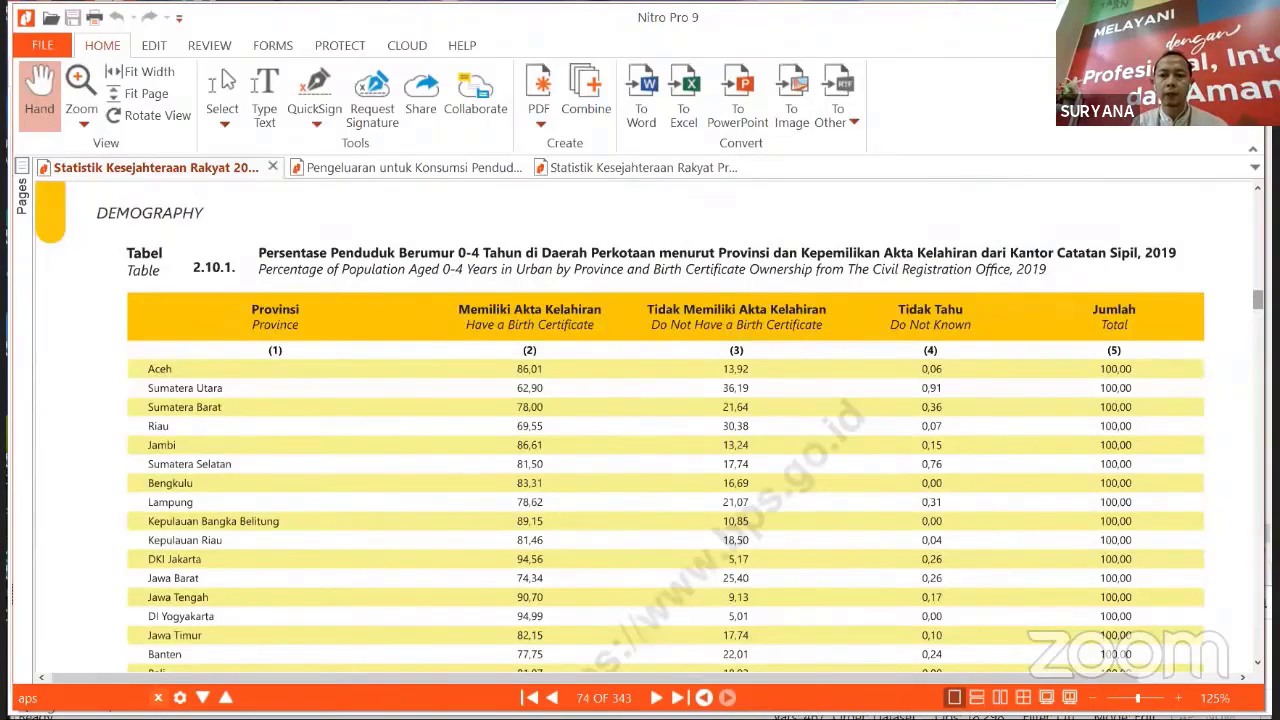
pyautogui.moveTo(1258, 300); pyautogui.dragTo(1258, 258)
pyautogui.scroll(-5, 640, 420)
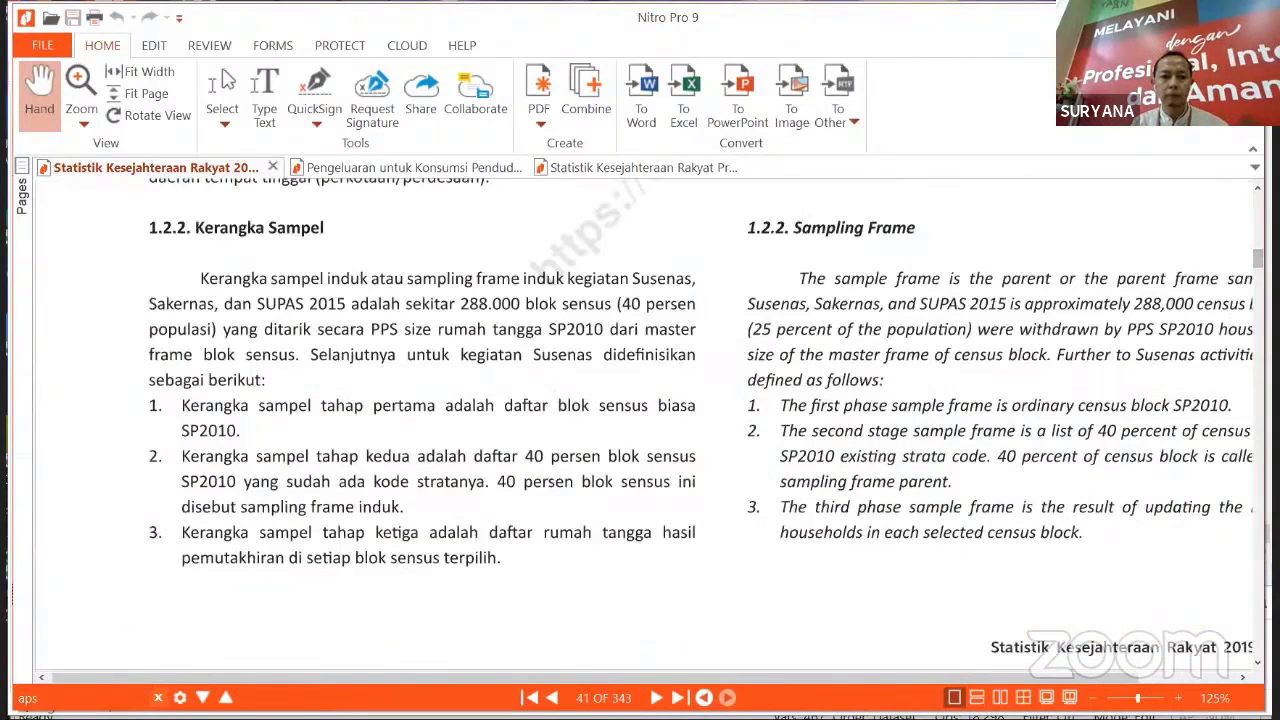
pyautogui.scroll(-15, 640, 420)
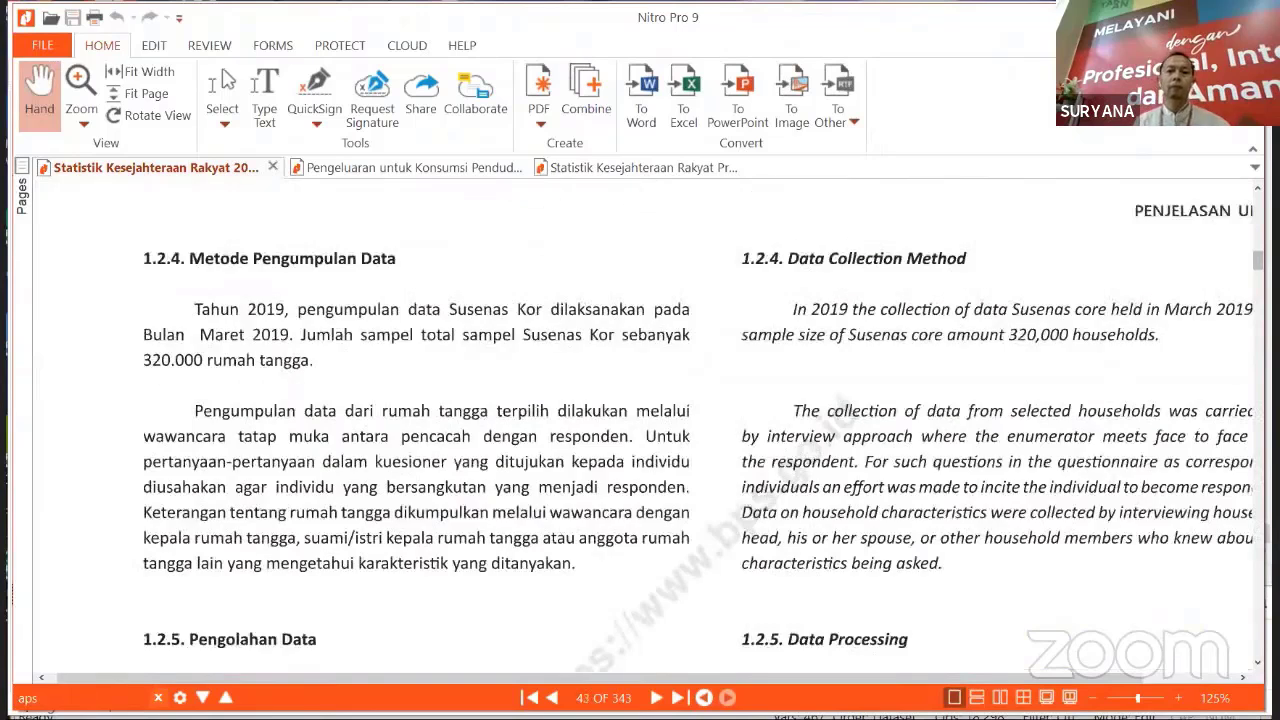
pyautogui.scroll(-5, 640, 420)
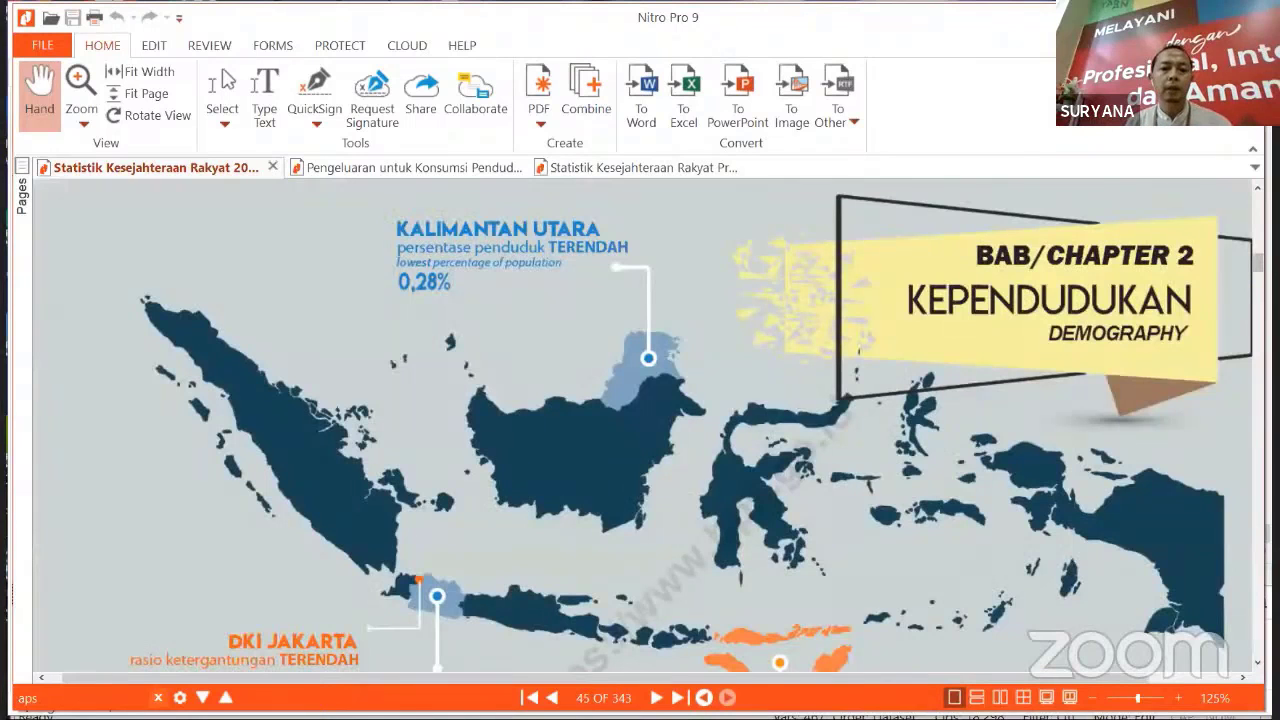
pyautogui.scroll(-5, 640, 420)
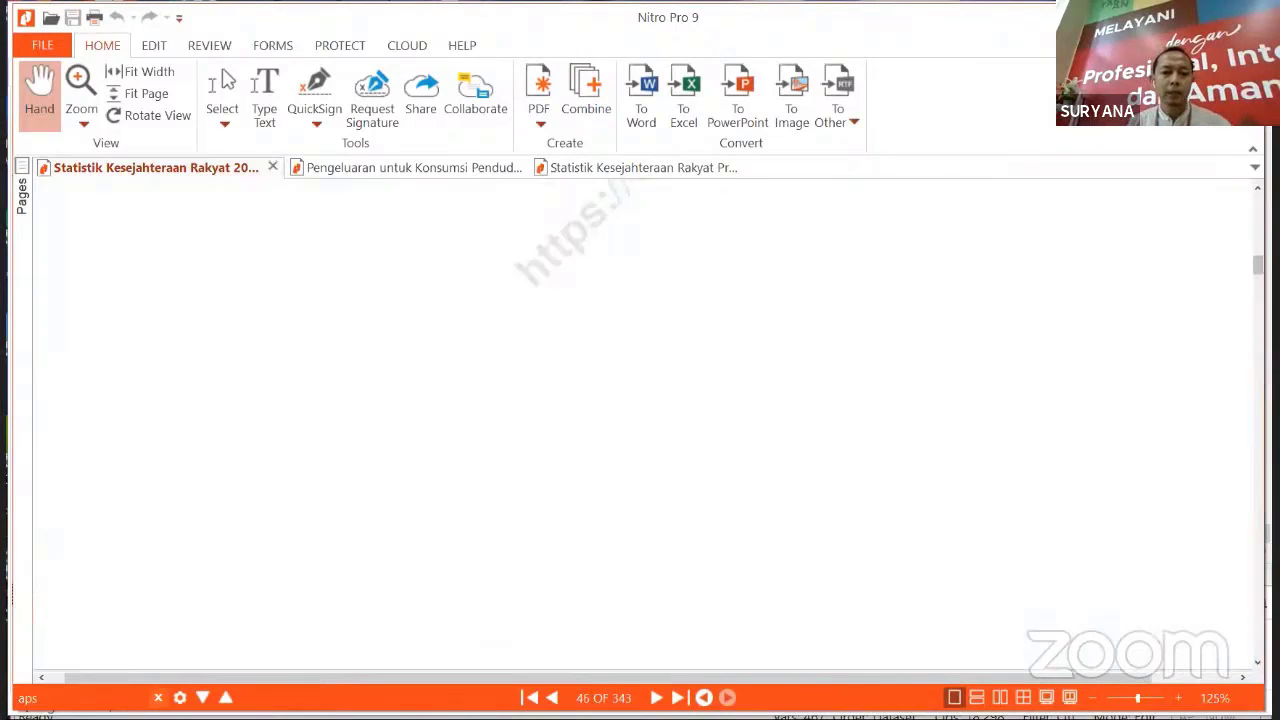
pyautogui.scroll(-5, 640, 420)
pyautogui.scroll(-10, 640, 420)
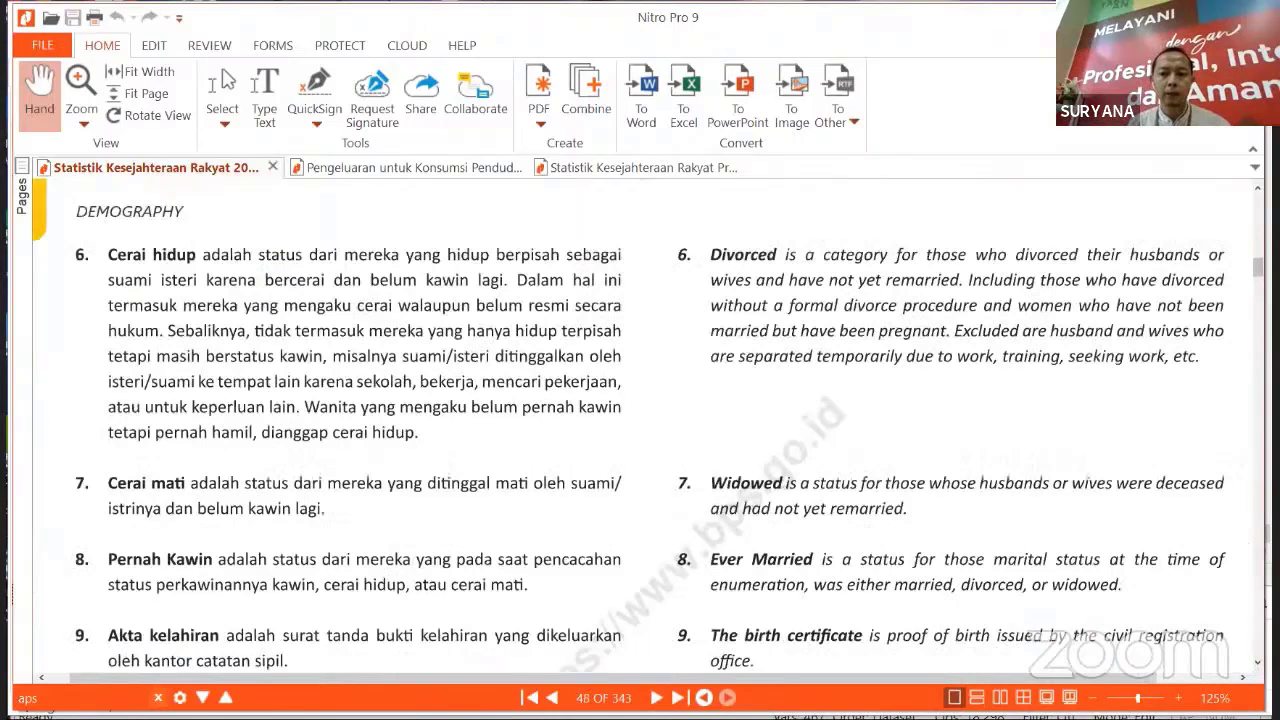
pyautogui.scroll(-5, 640, 420)
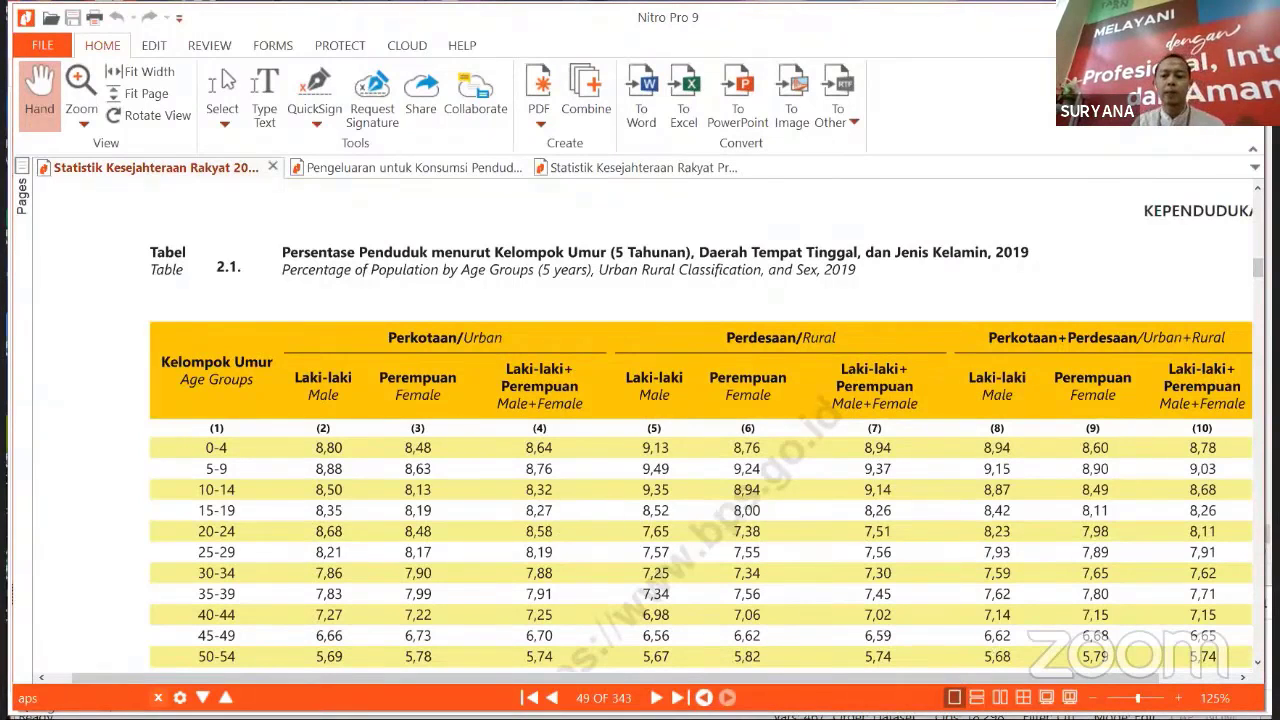
# - Switch back to the main Stata window and produce a one-way frequency table with the command tab R404
pyautogui.moveTo(1132, 718)
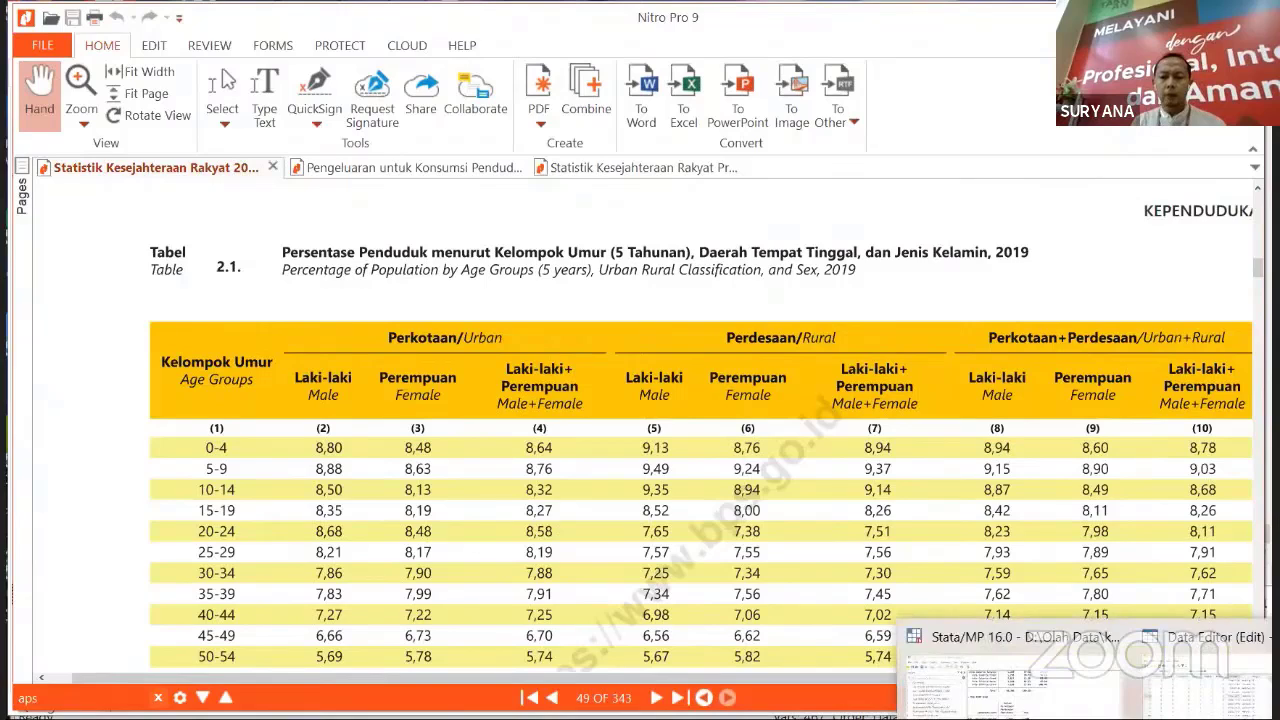
pyautogui.click(1020, 680)
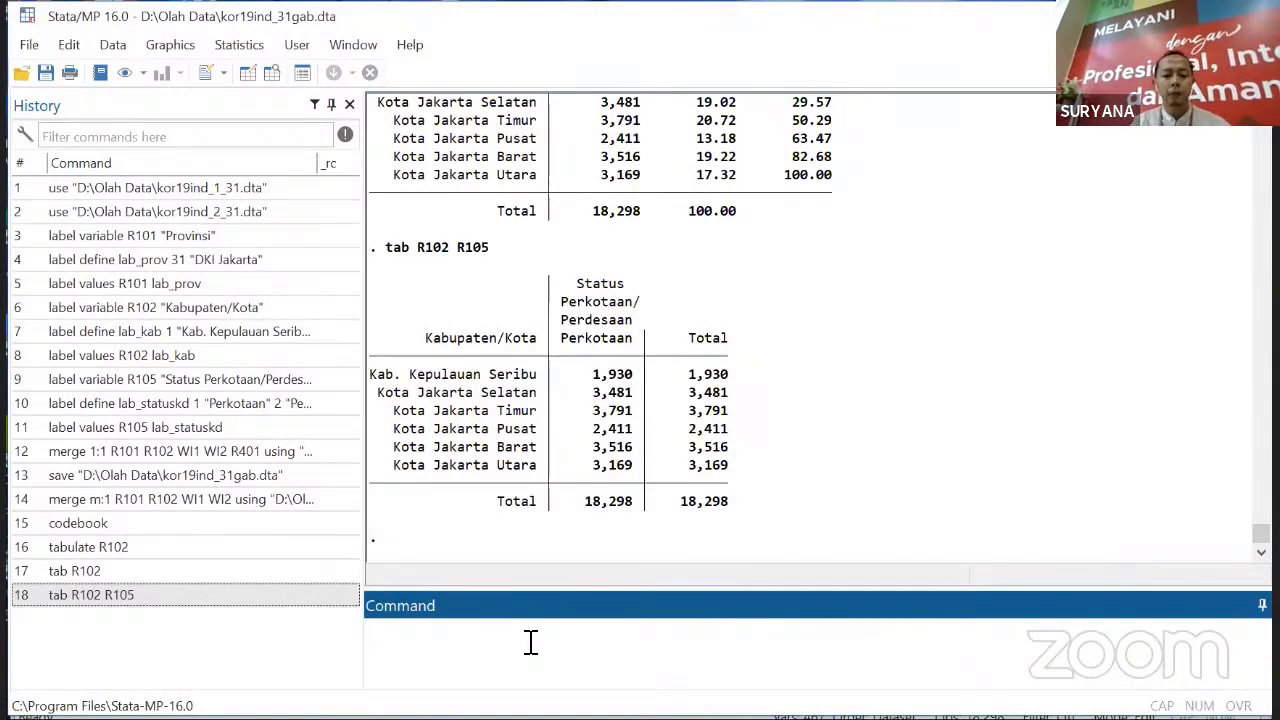
pyautogui.write('tab R404')
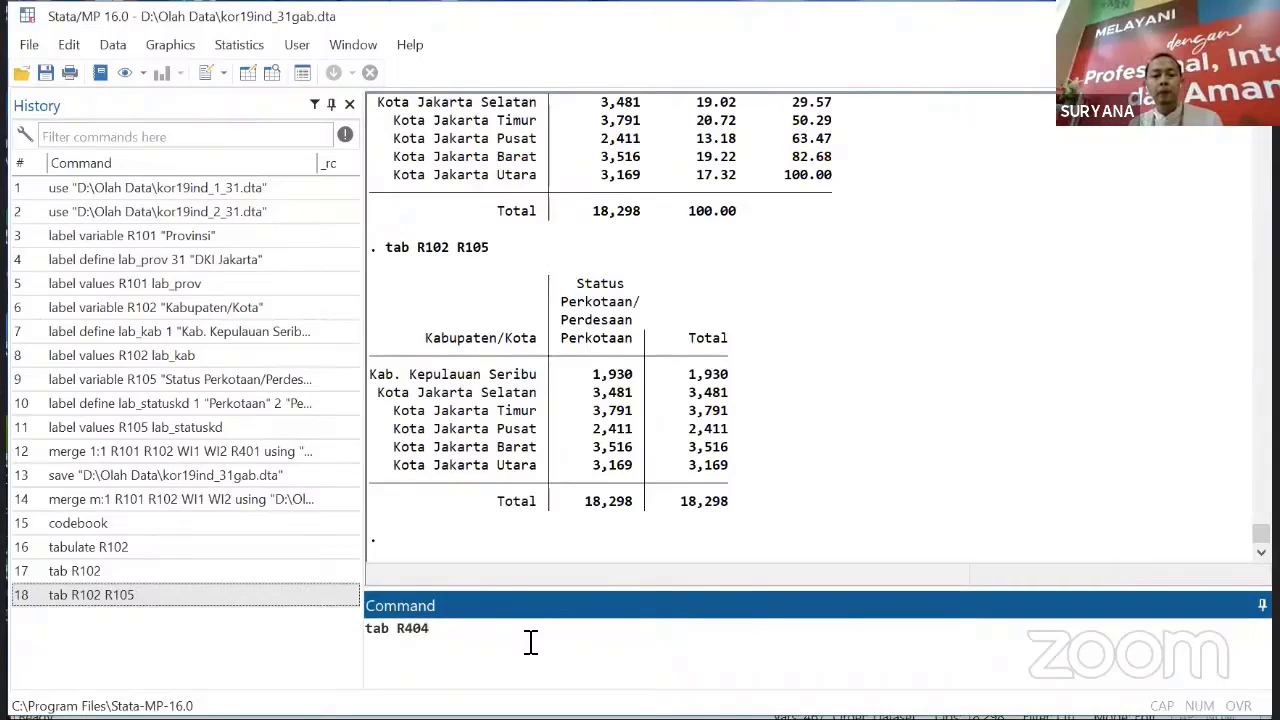
pyautogui.press('Return')
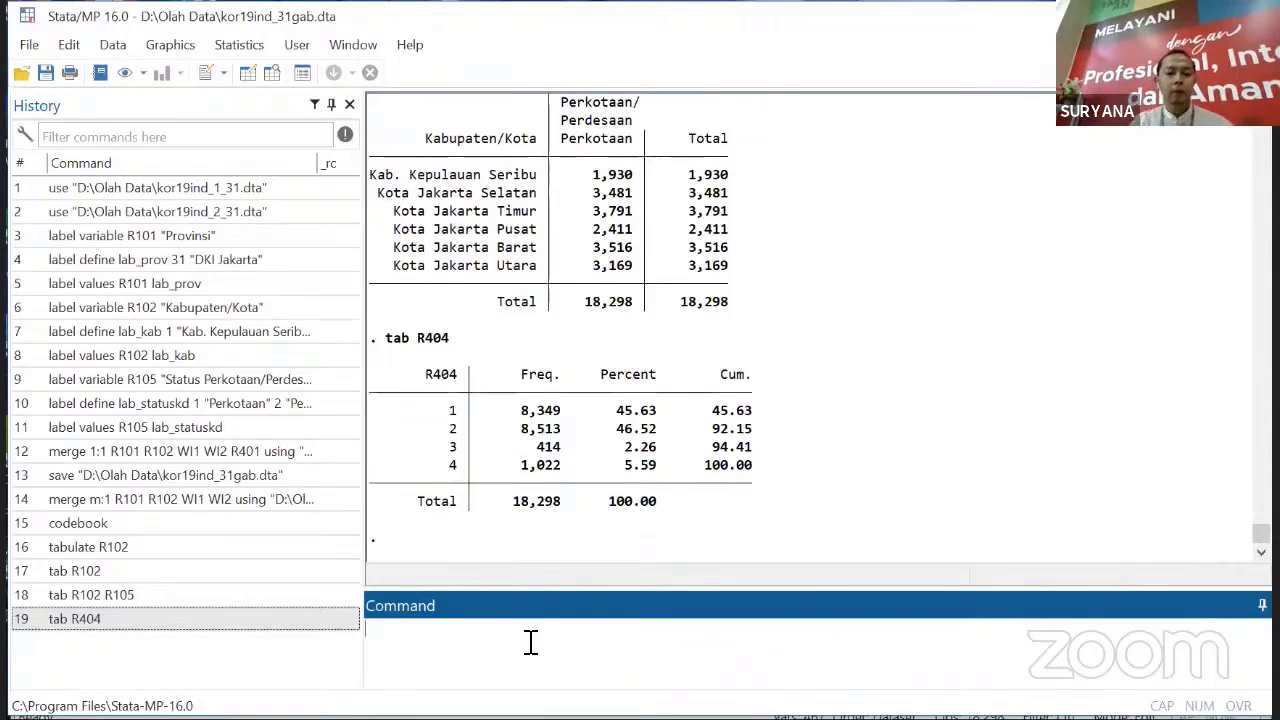
# - Cross-tabulate R405 in the rows by R404 in the columns with the command tab R405 R404
pyautogui.write('ta')
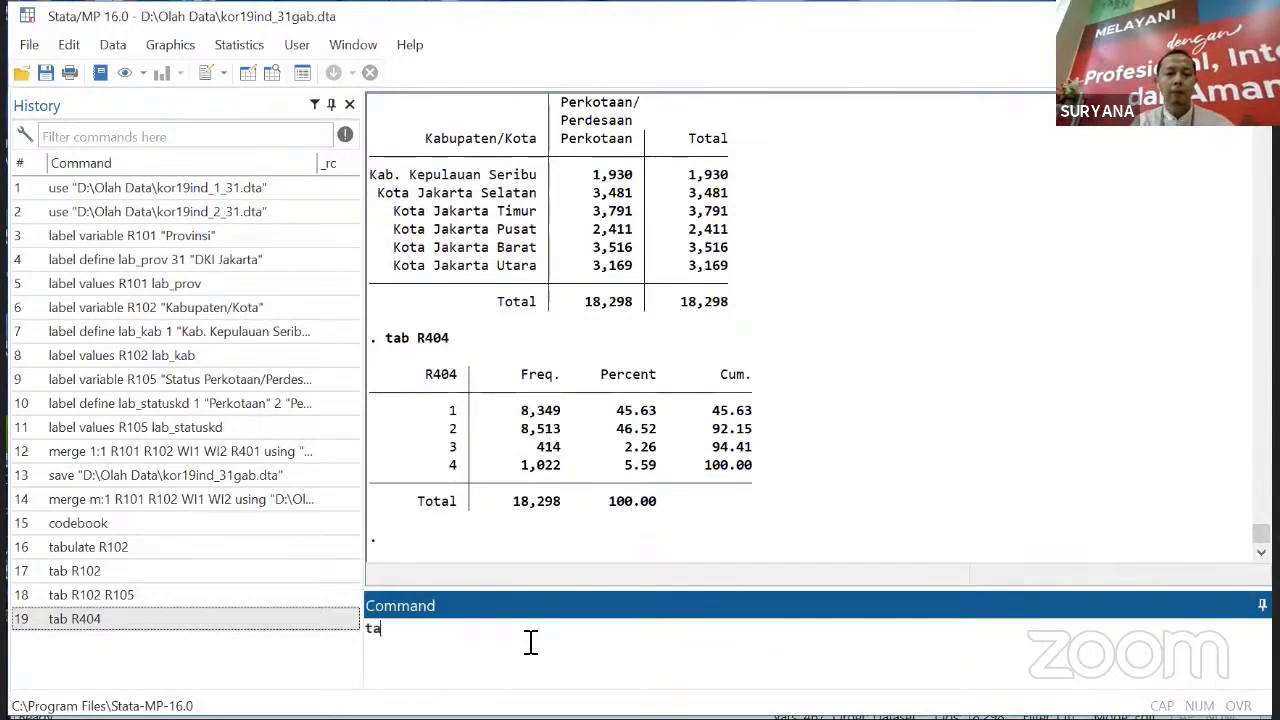
pyautogui.write('b')
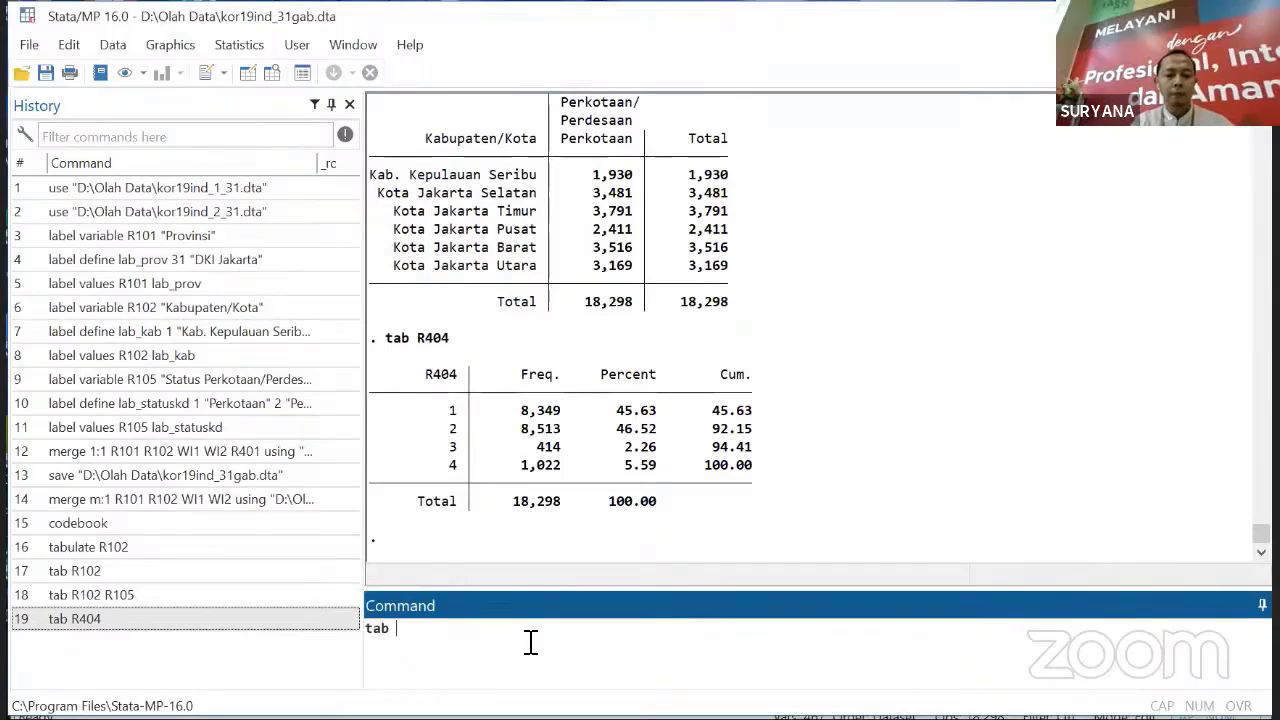
pyautogui.write(' R405')
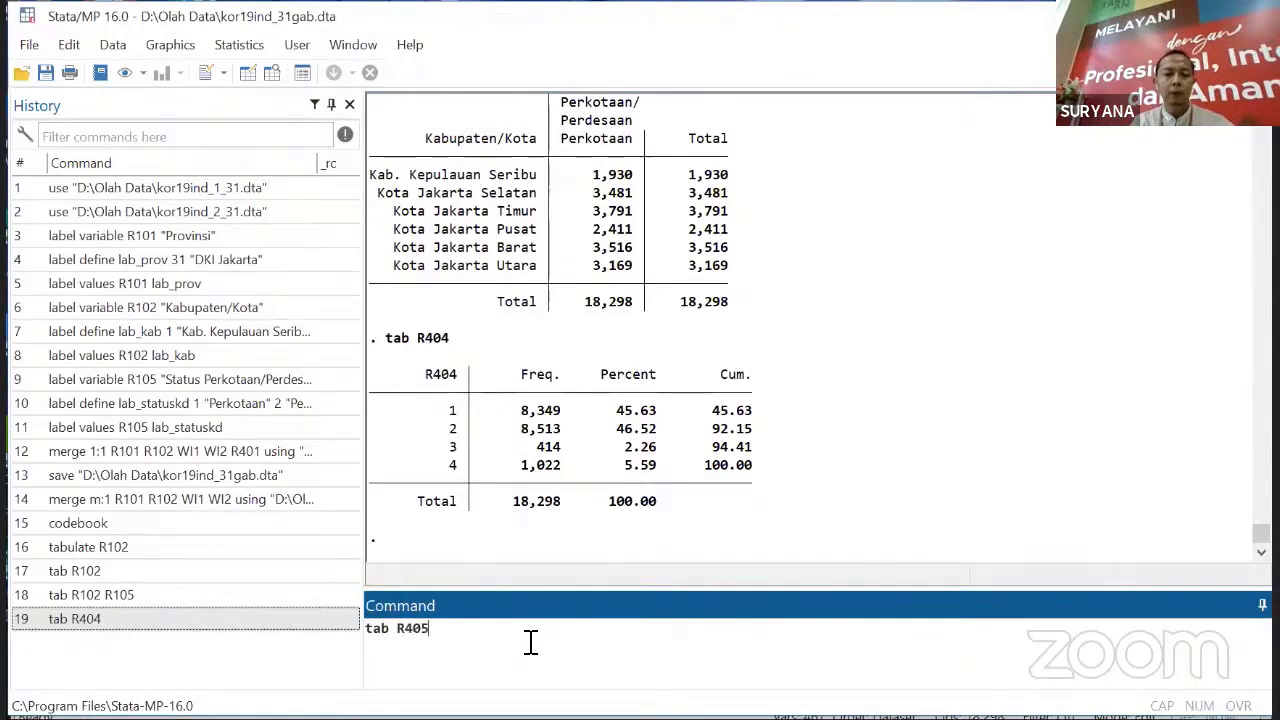
pyautogui.write(' R404')
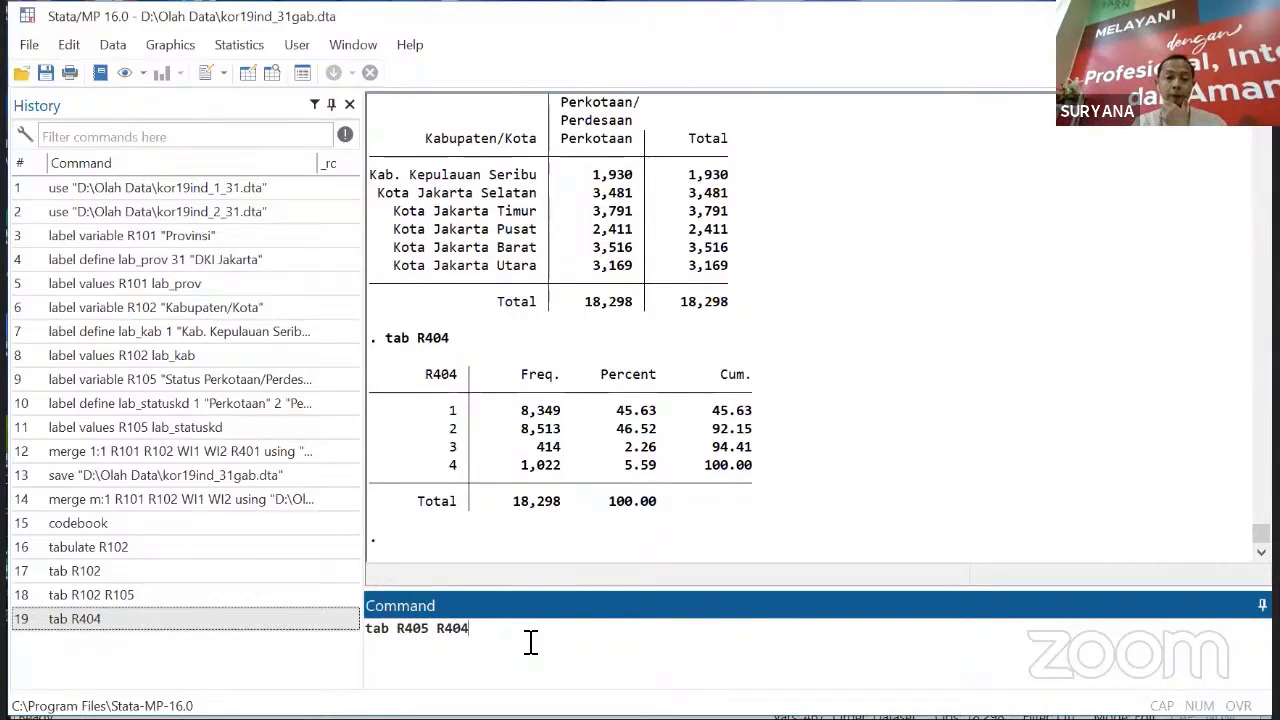
pyautogui.press('Return')
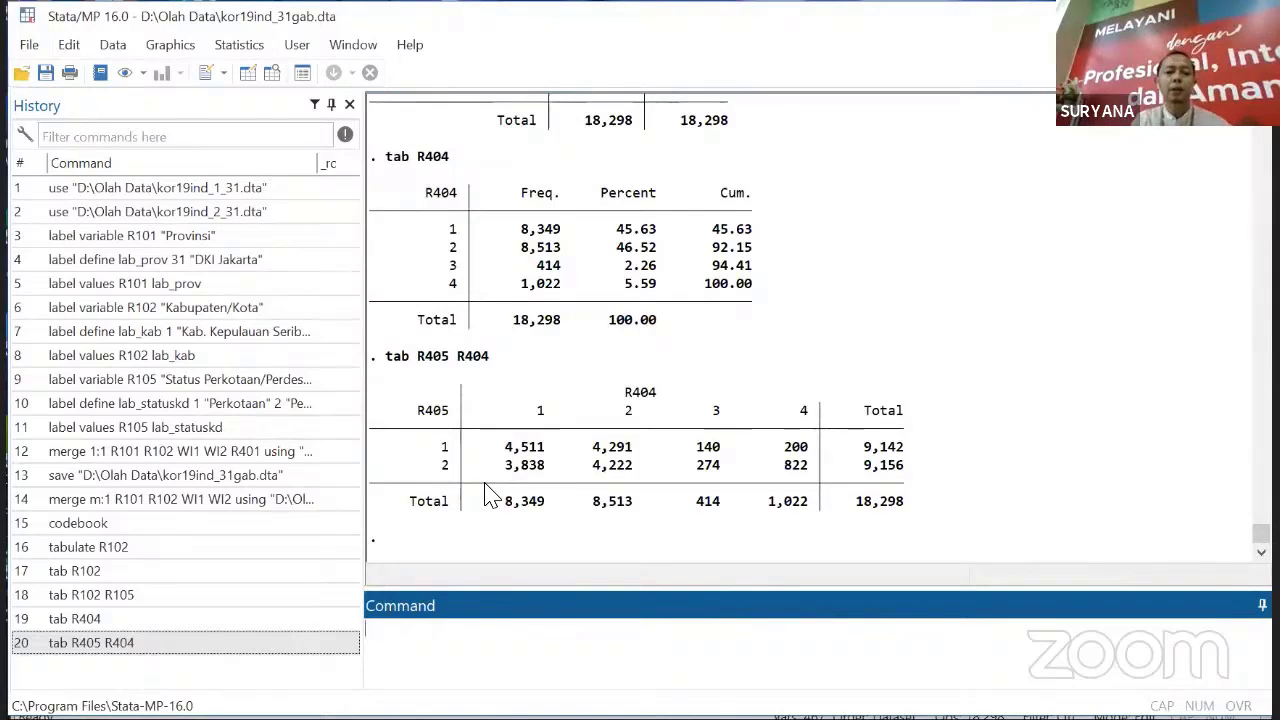
# - Assign the variable label "Jenis Kelamin" to R405 with the command label variable R405 "Jenis Kelamin"
pyautogui.write('label')
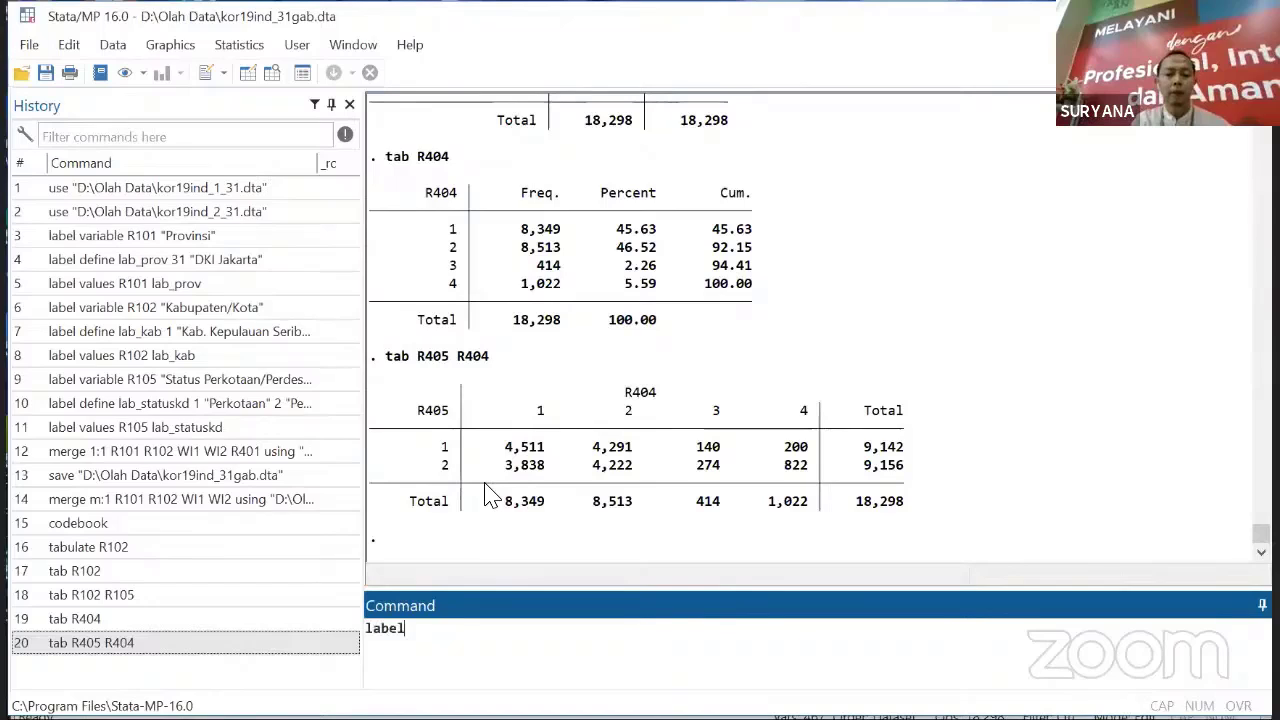
pyautogui.write(' variab')
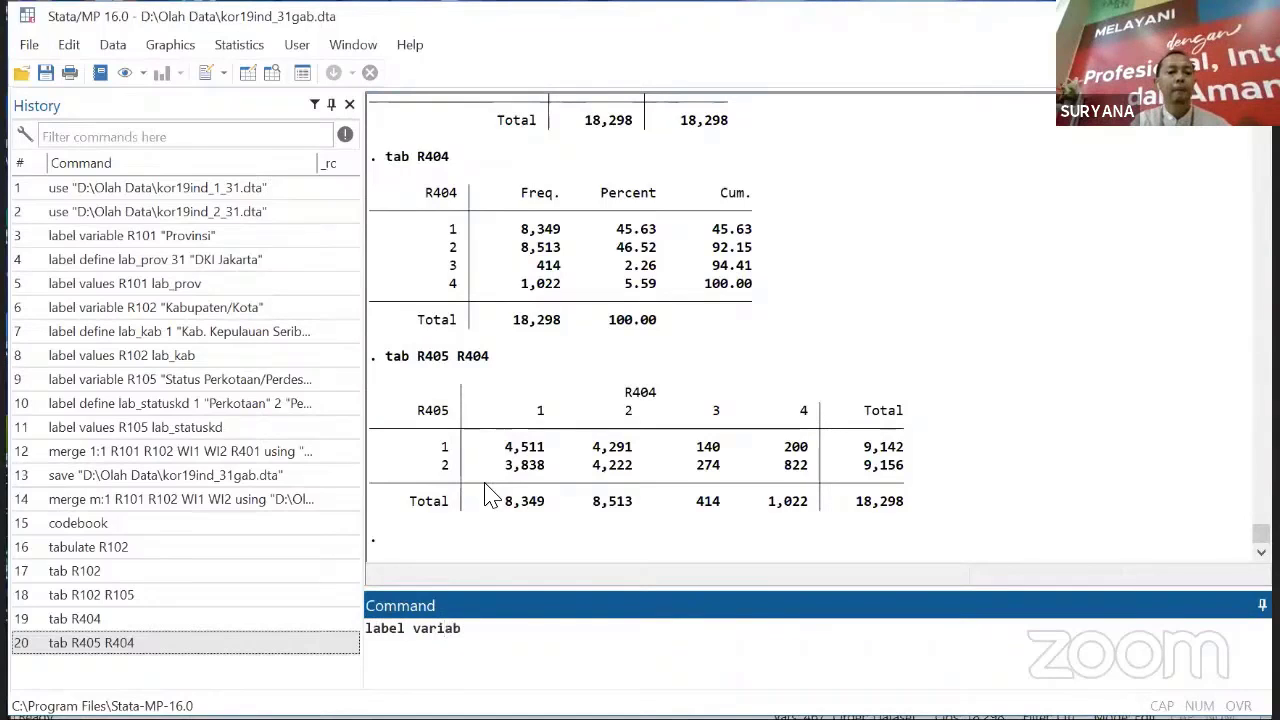
pyautogui.write('le R')
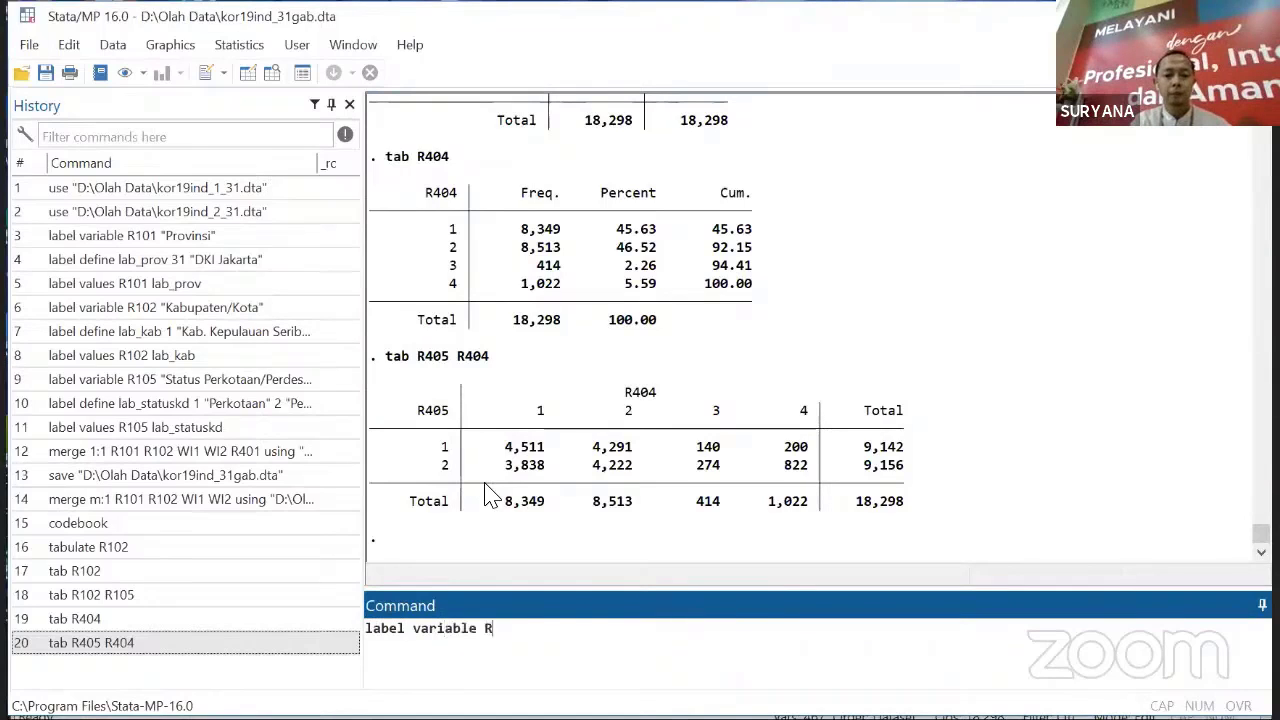
pyautogui.write('405 ')
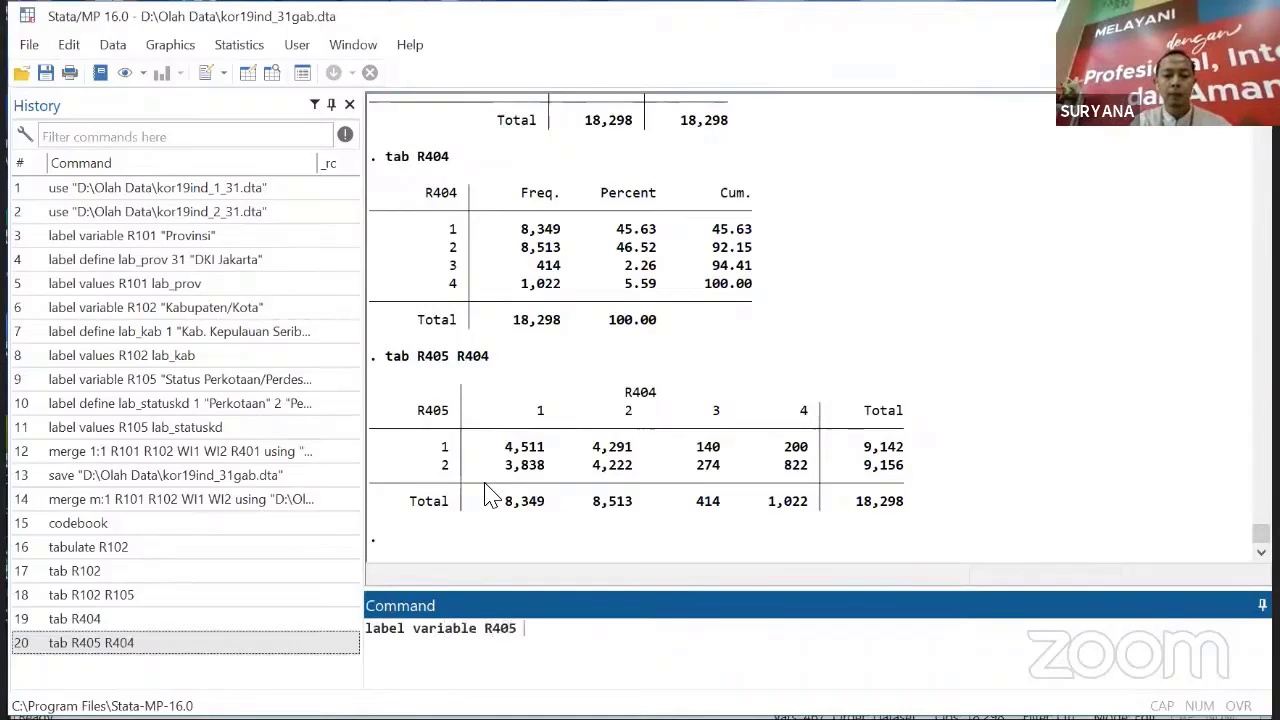
pyautogui.write('"Jenis')
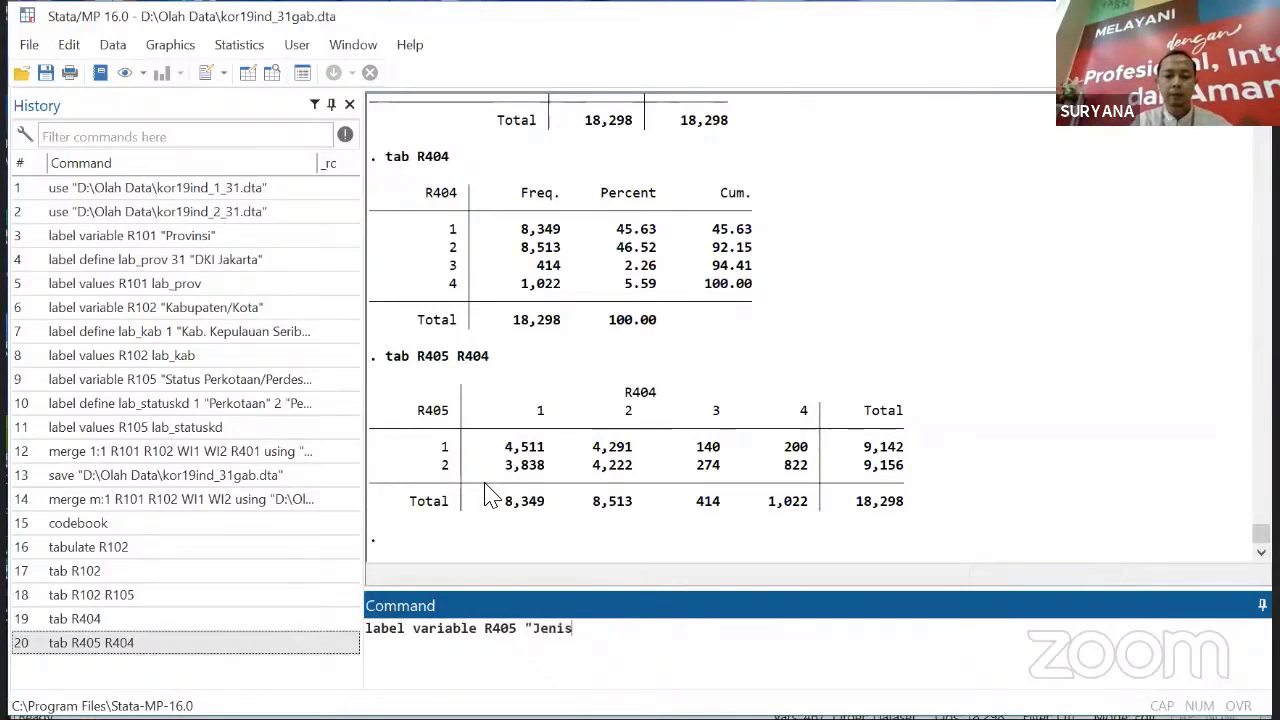
pyautogui.write(' Kelamin"')
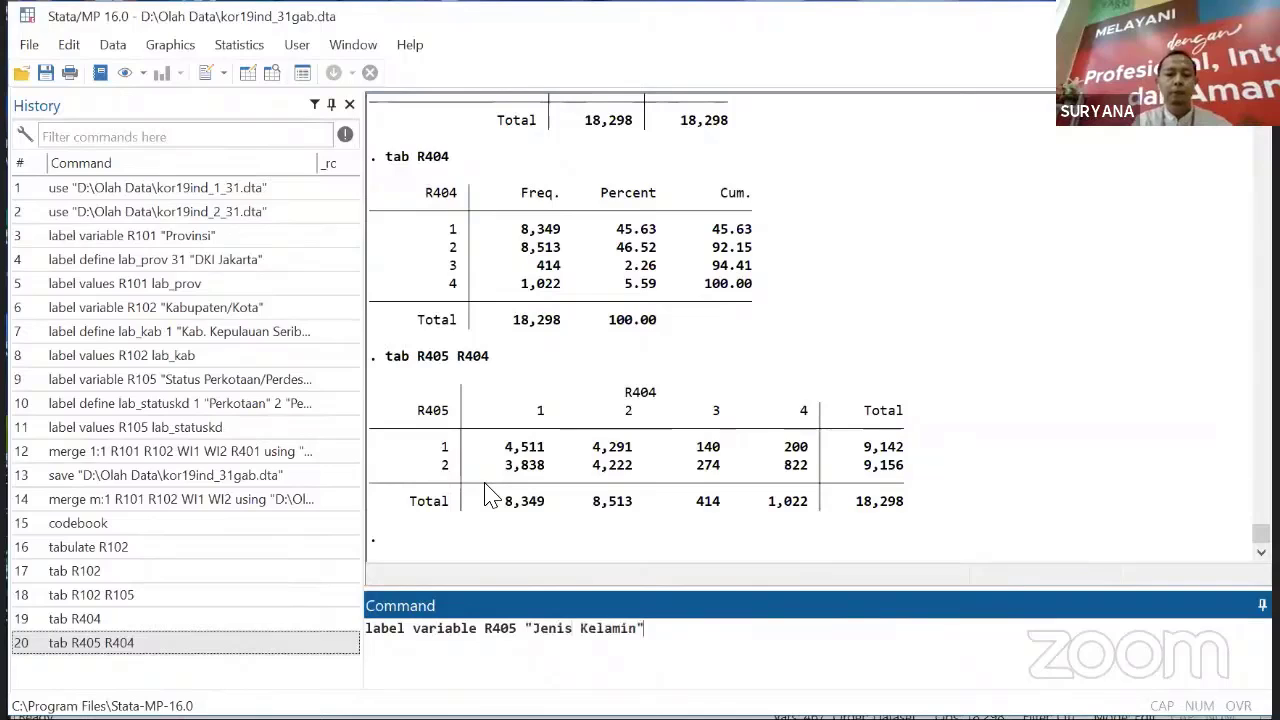
pyautogui.press('Return')
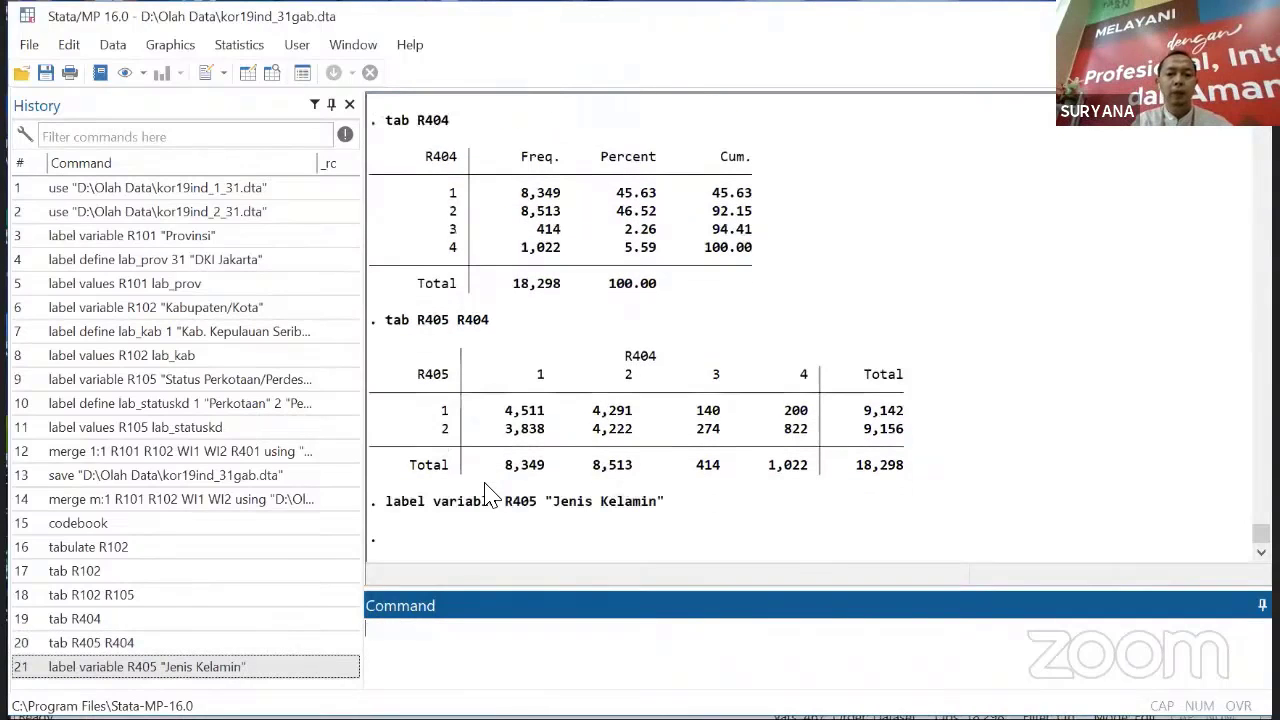
# - Assign the variable label "Status Perkawinaan" to R404 with the command label variable R404 "Status Perkawinaan"
pyautogui.write('la')
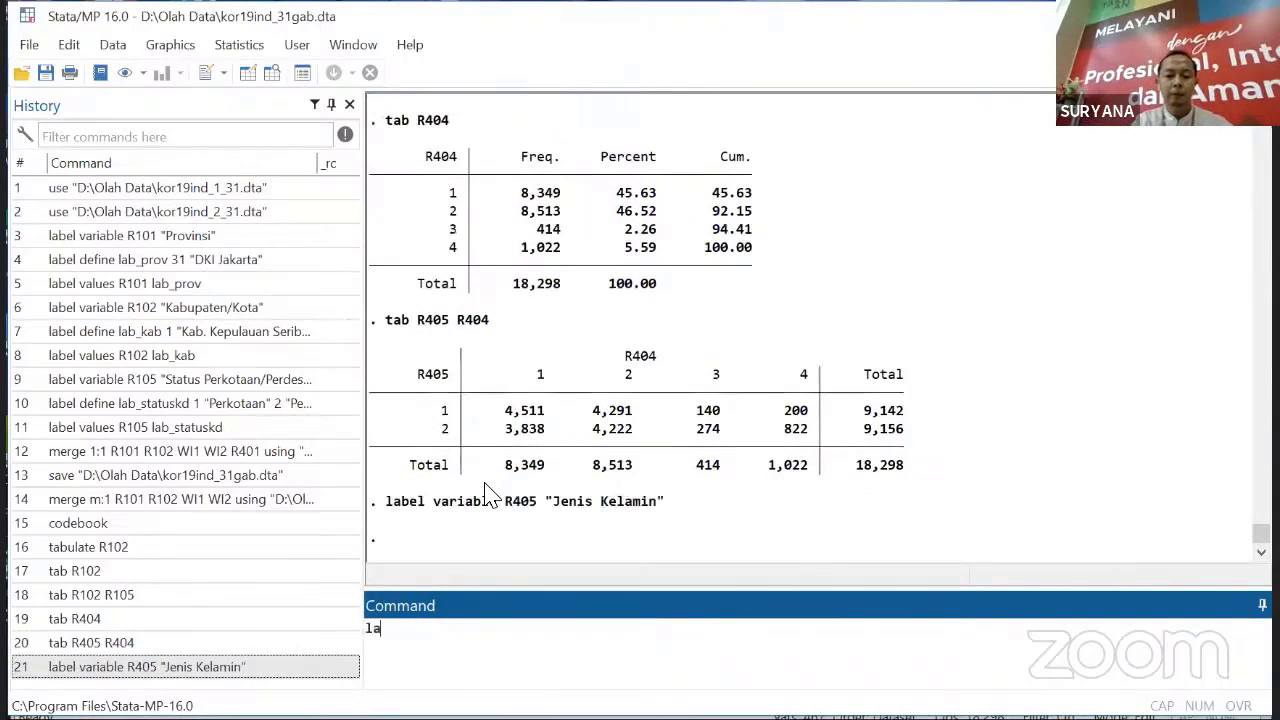
pyautogui.write('bel vari')
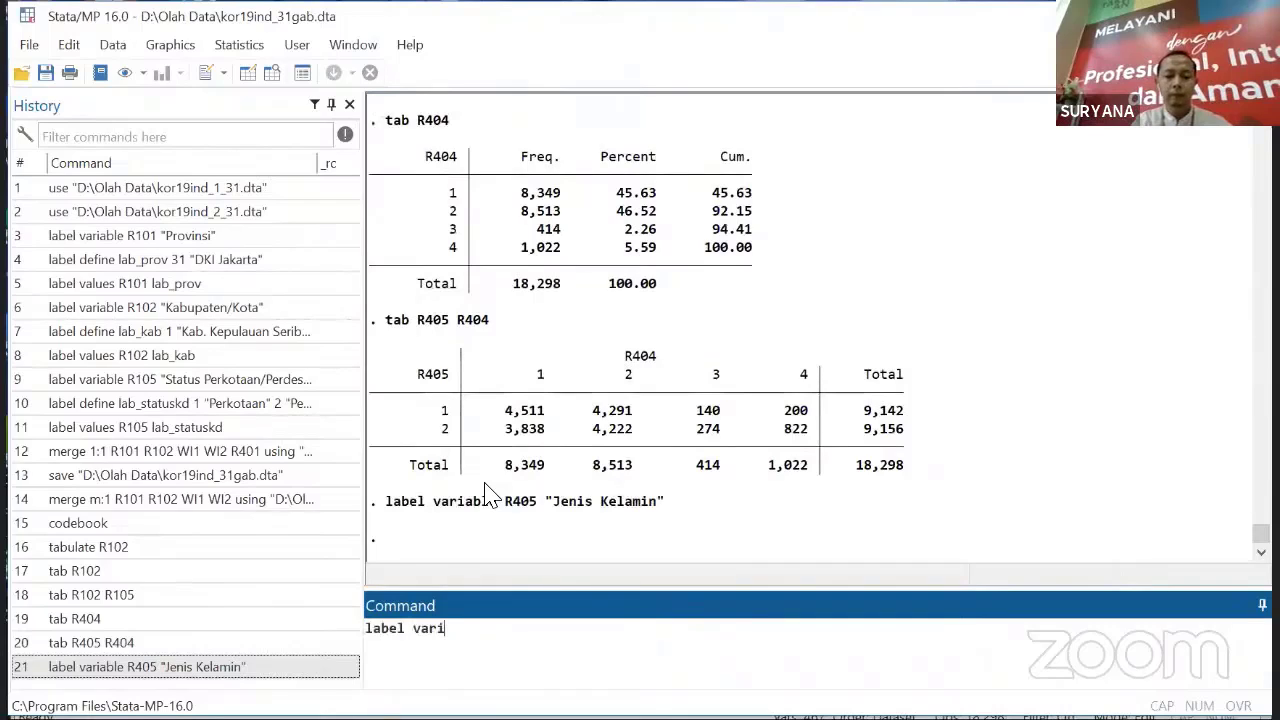
pyautogui.write('able R404 ')
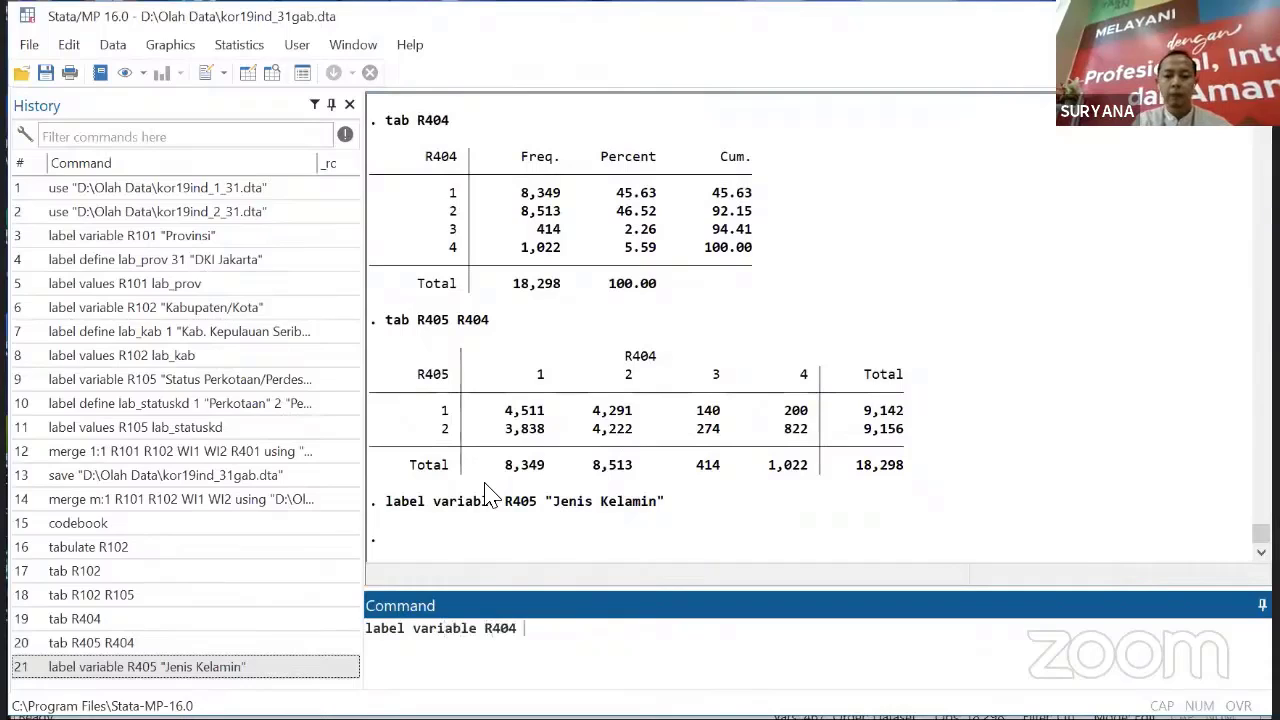
pyautogui.write('"Status ')
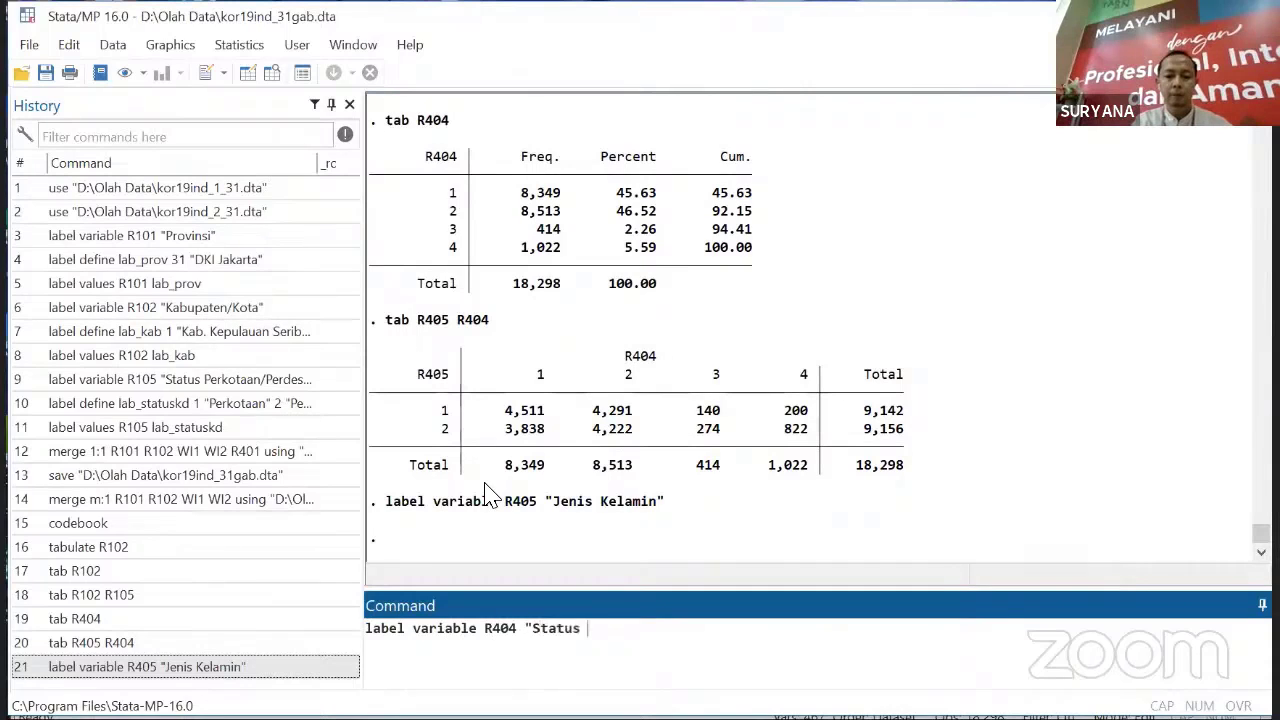
pyautogui.write('Perkawinaan"')
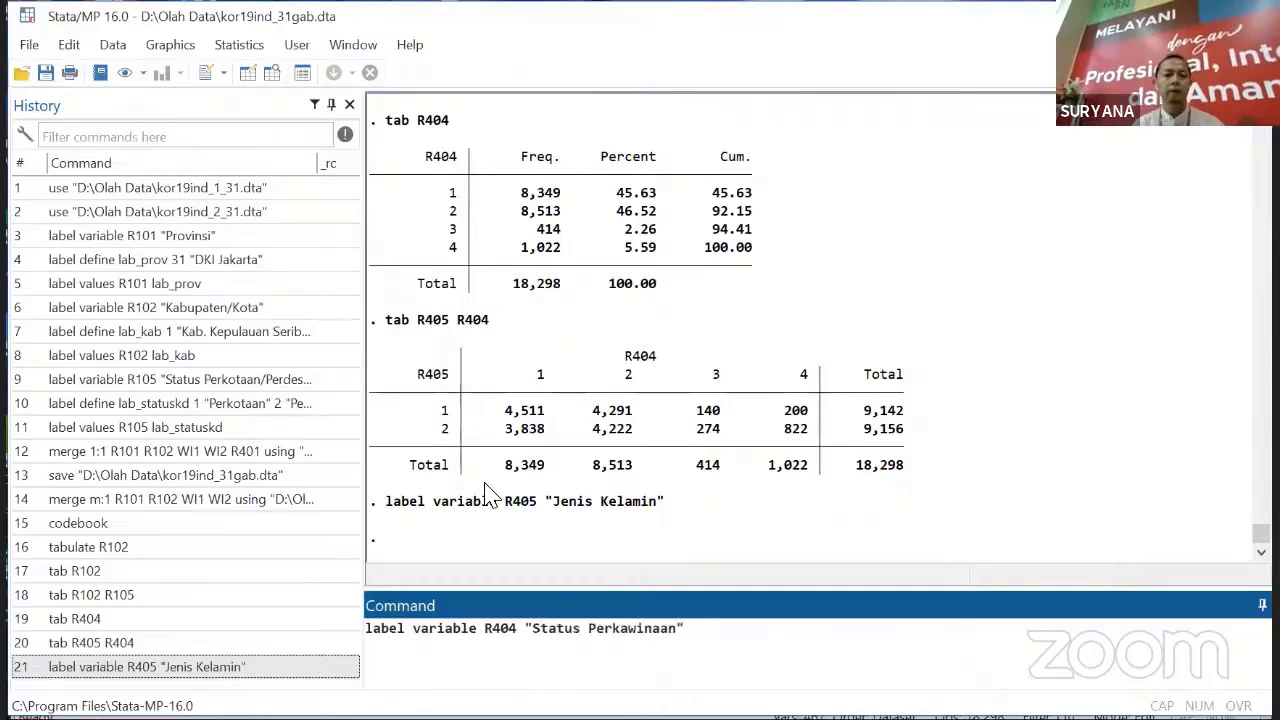
pyautogui.press('Return')
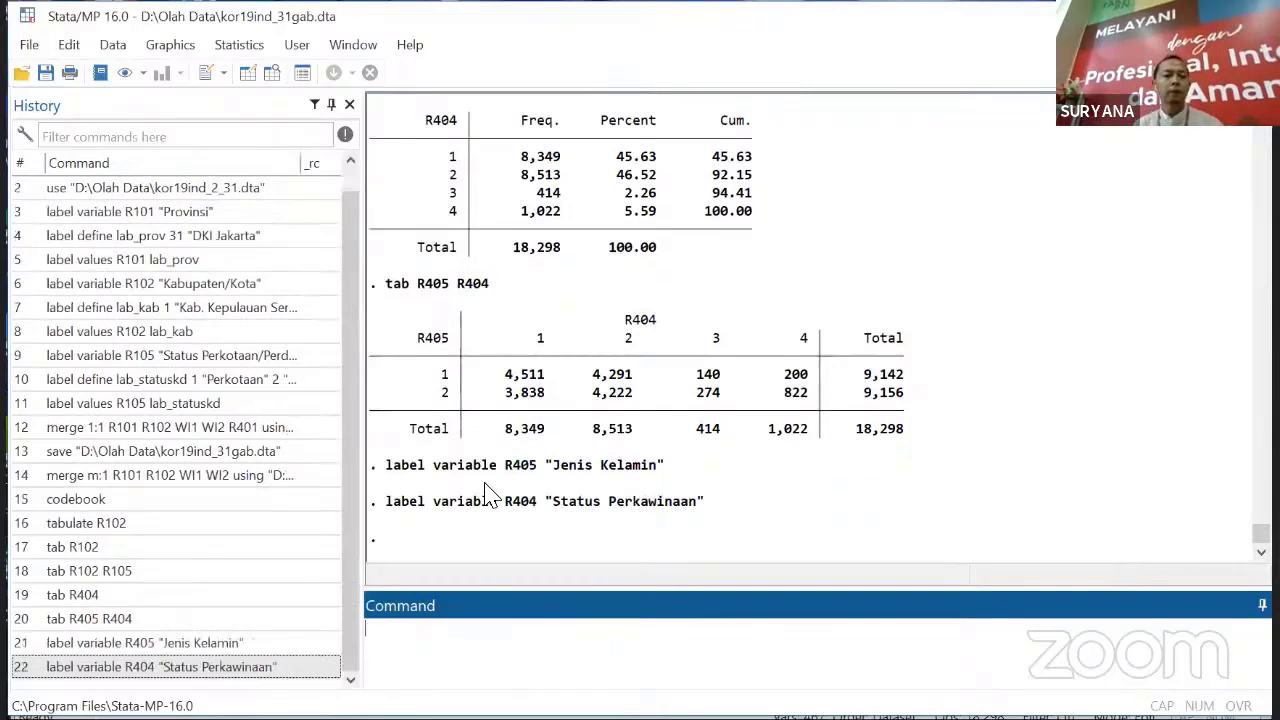
# - Cross-tabulate R405 by R404 again using their variable labels, with the command tab R405 R404
pyautogui.write('ta')
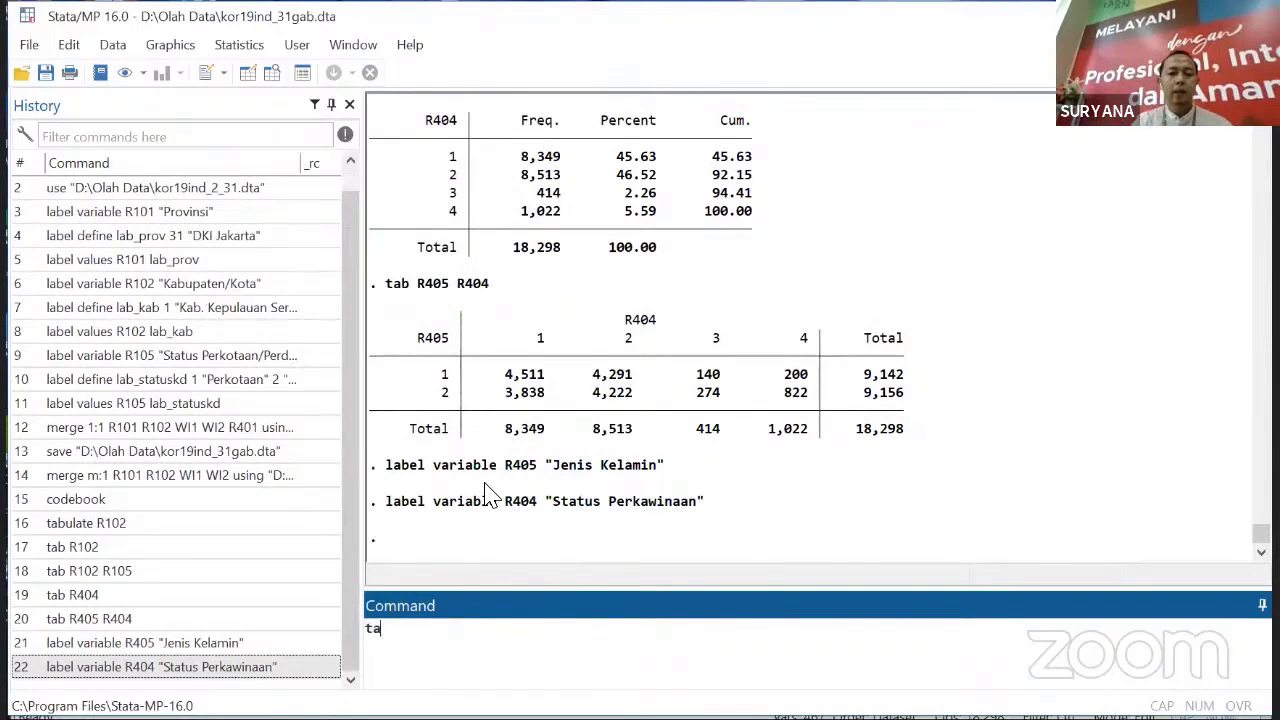
pyautogui.write('b R4')
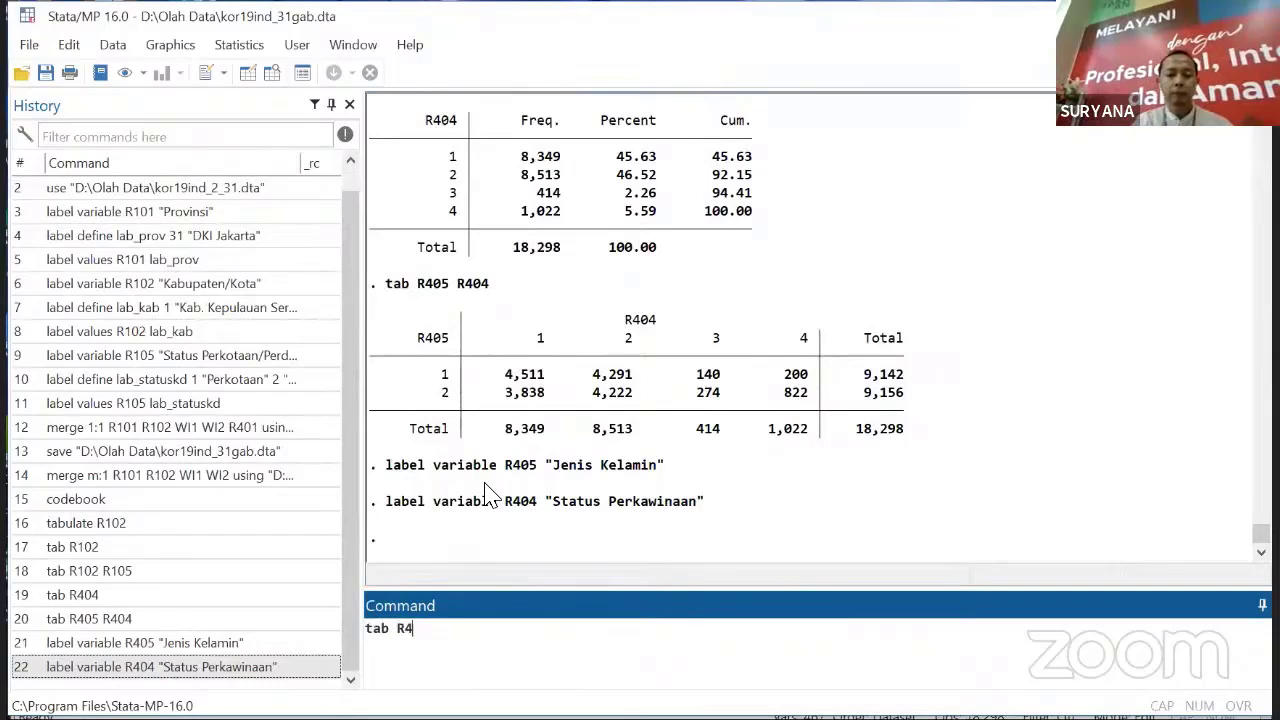
pyautogui.write('05 R')
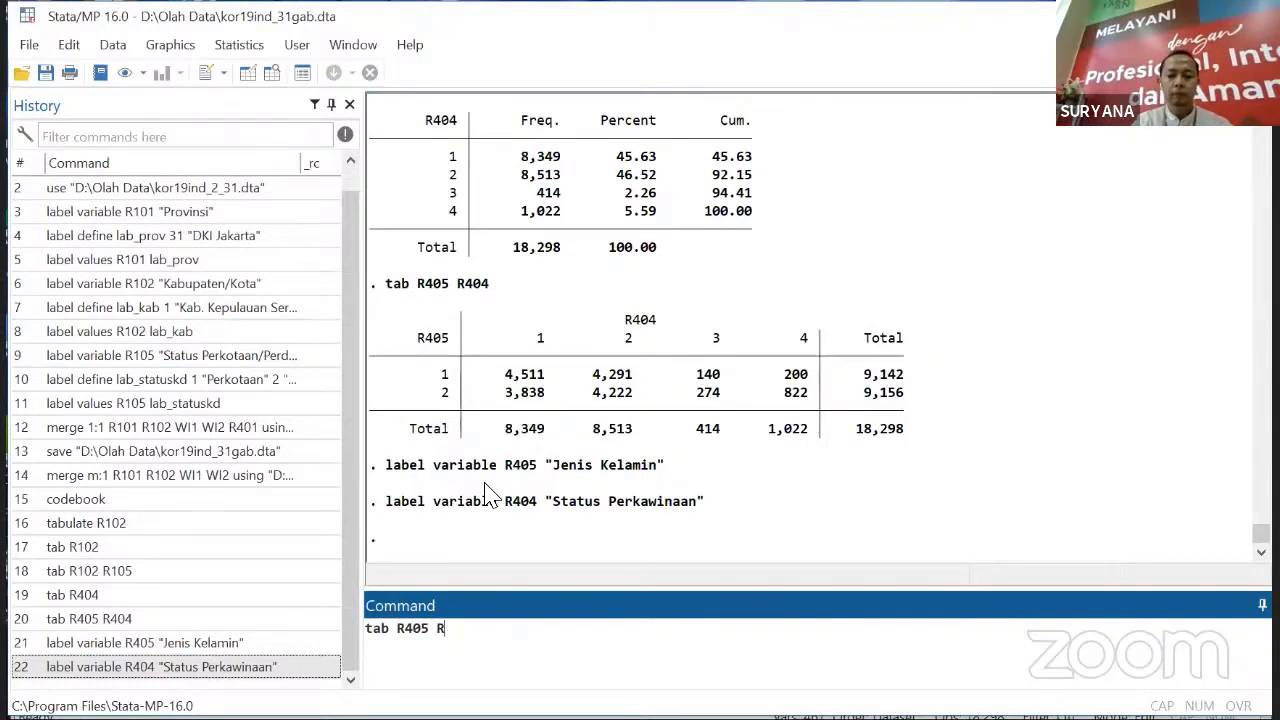
pyautogui.write('404')
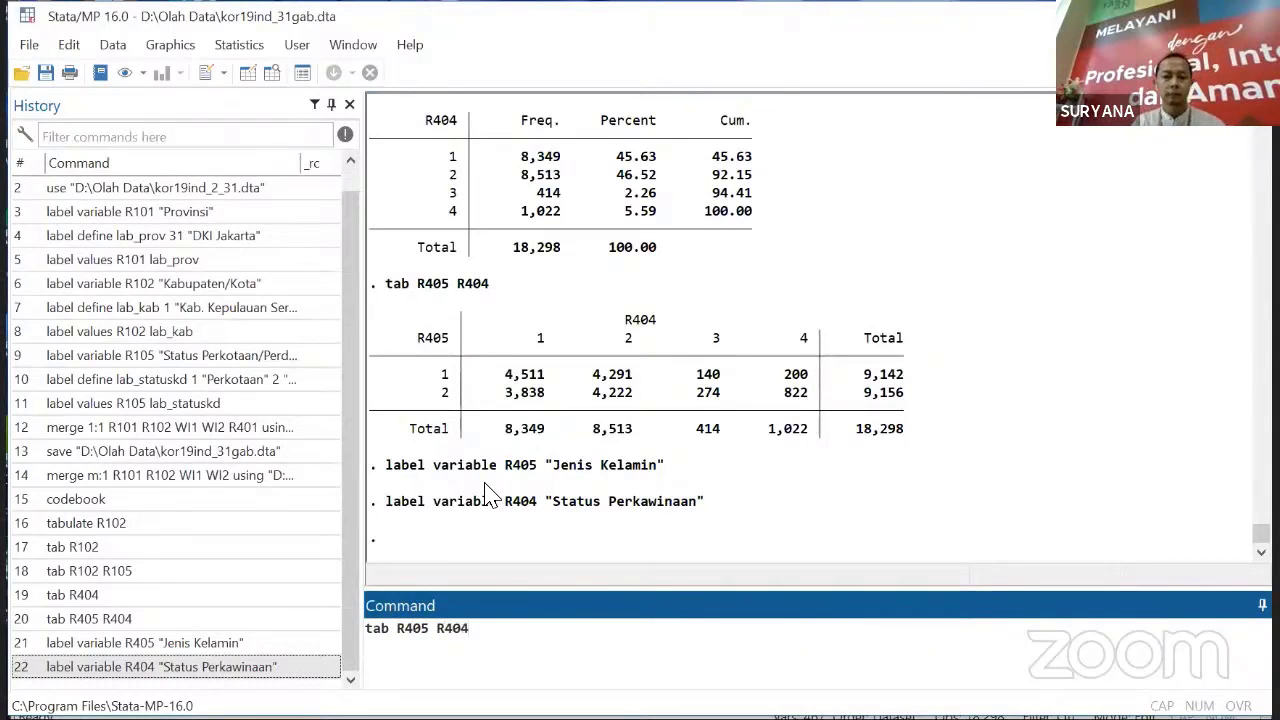
pyautogui.press('Return')
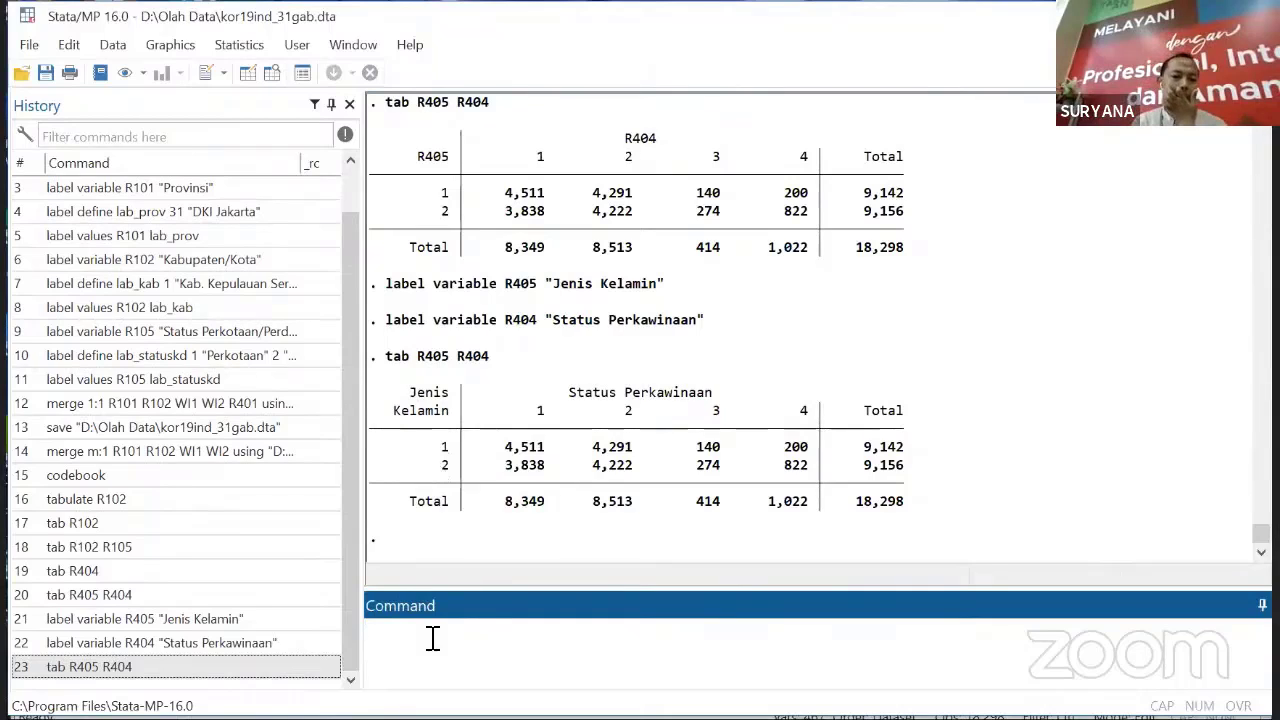
# - Define the value label lab_jk with 1 as "Laki-laki" and 2 as "Perempuan" using the label define command
pyautogui.write('la')
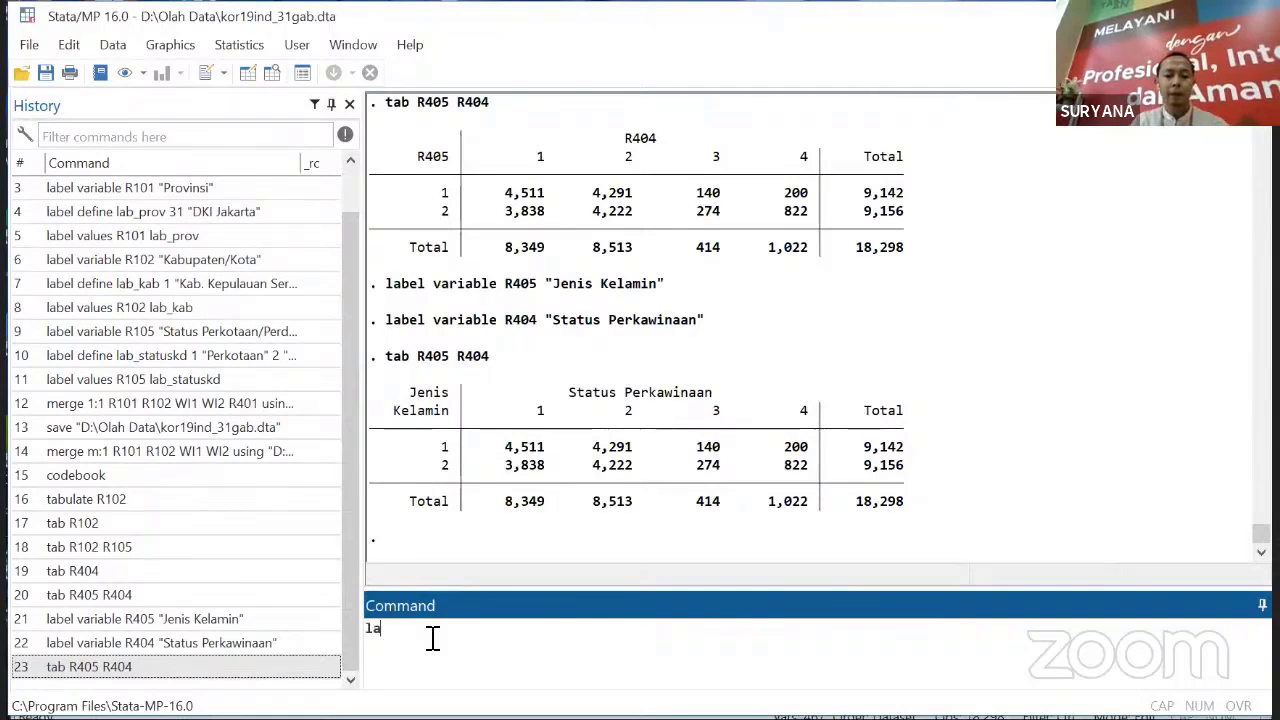
pyautogui.write('bel define')
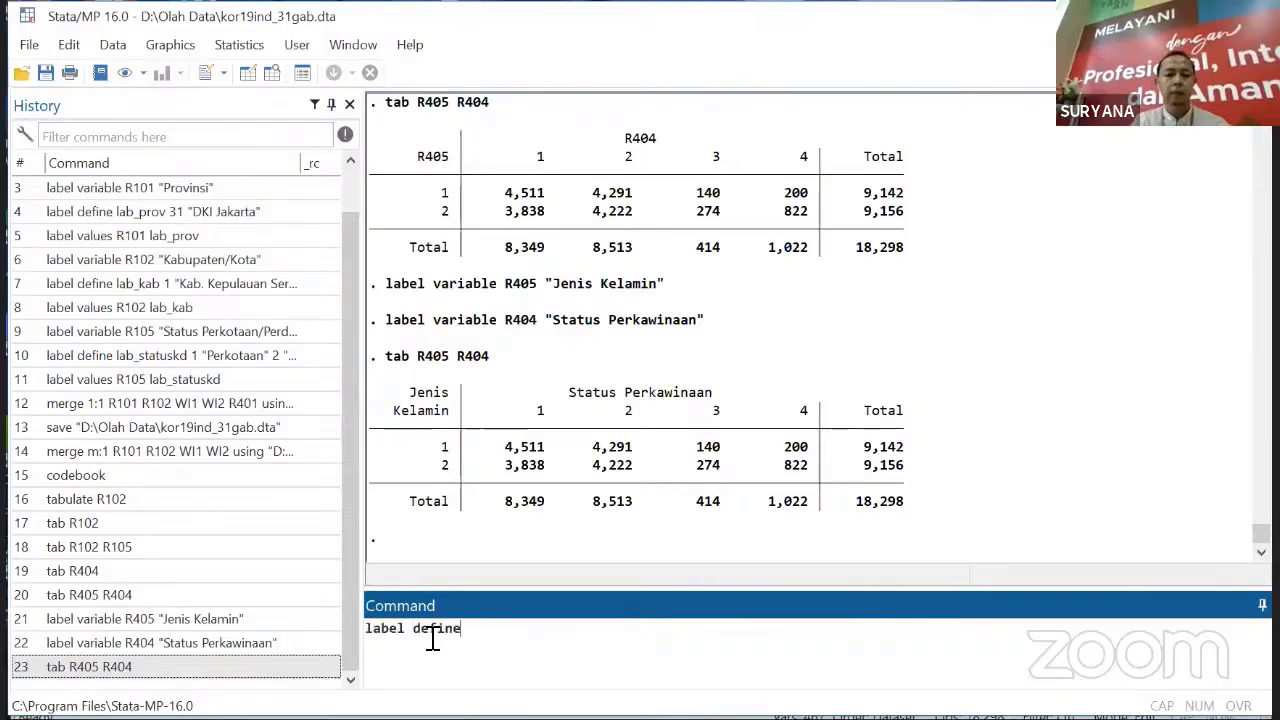
pyautogui.write(' la')
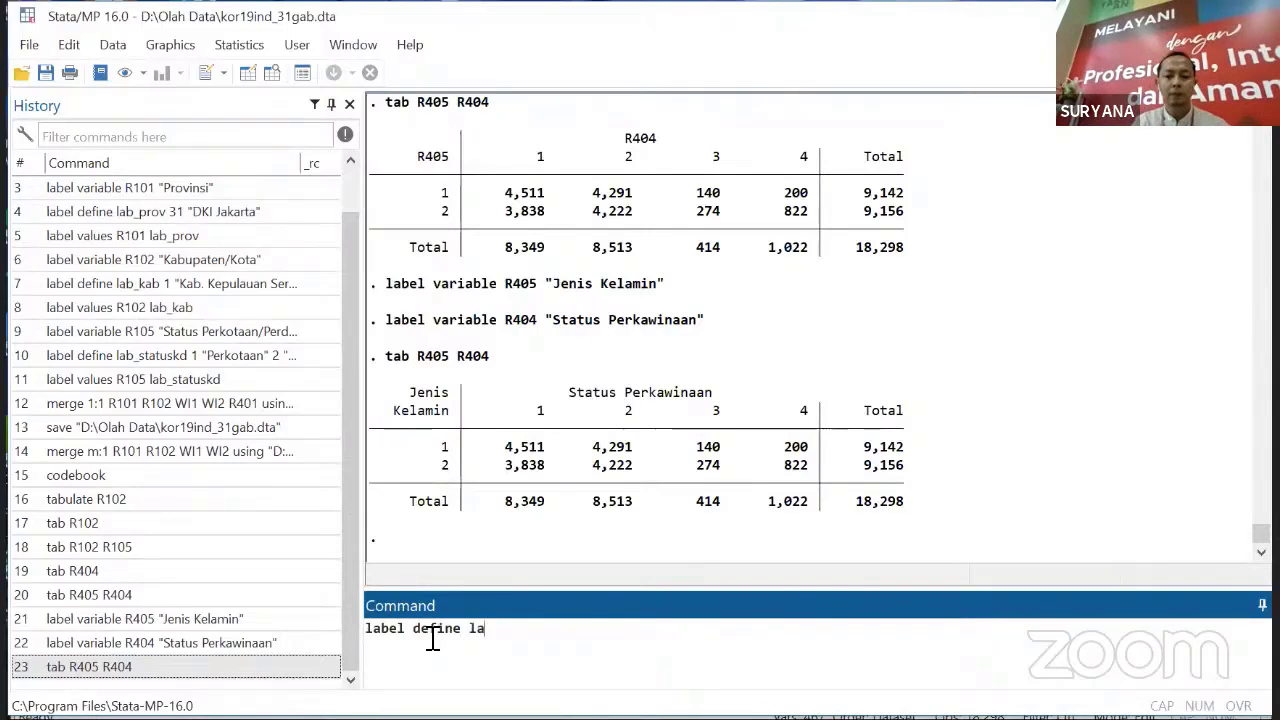
pyautogui.write('b_jk')
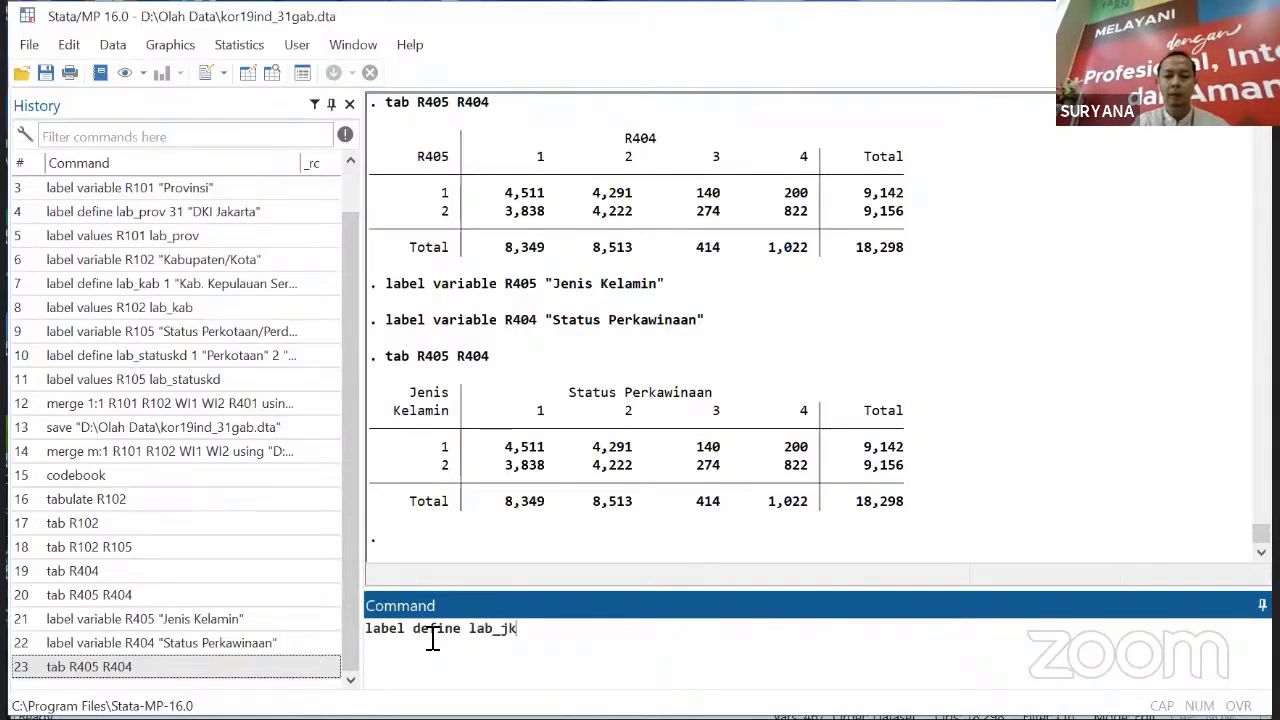
pyautogui.write(' 1"L')
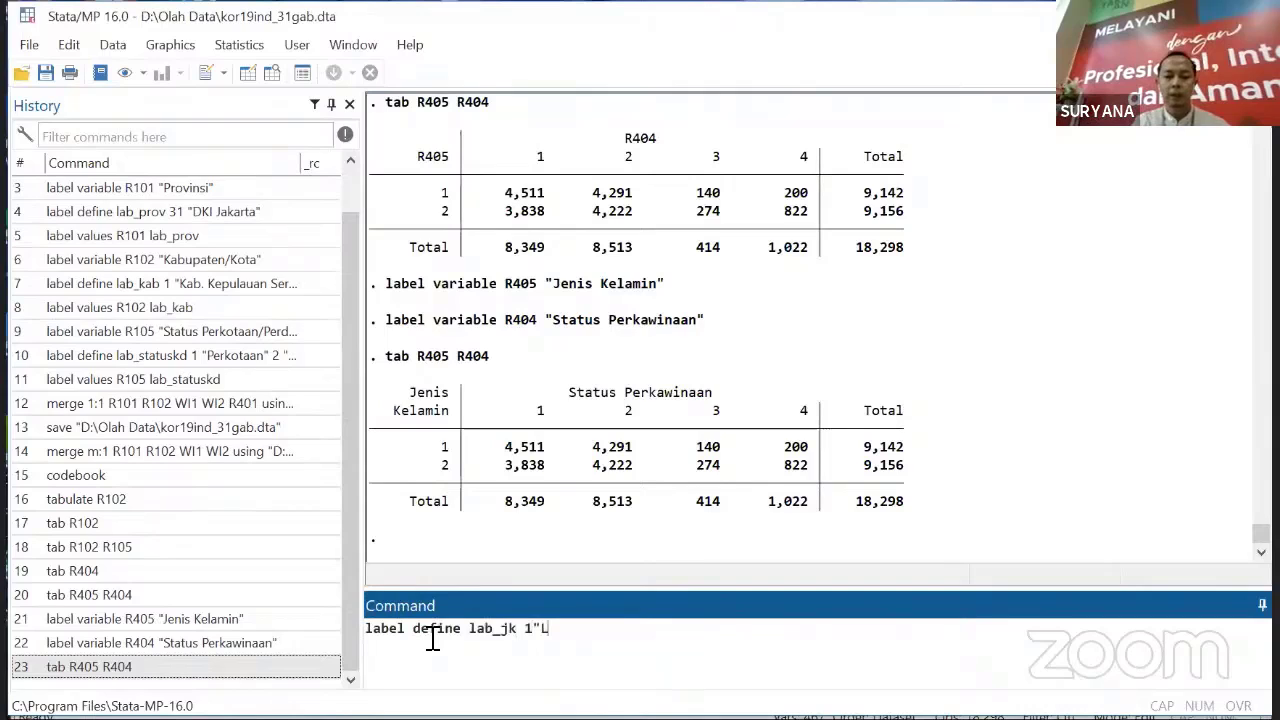
pyautogui.write('aki-laki"')
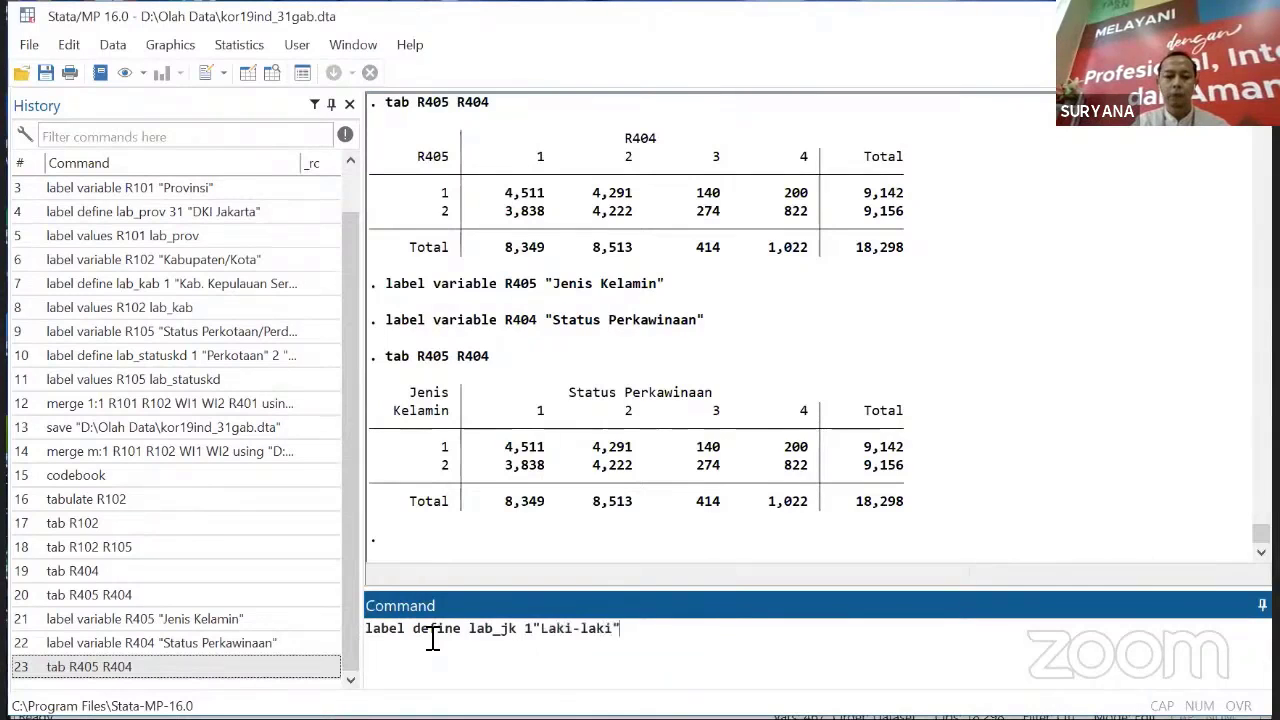
pyautogui.write(' 2 "Per')
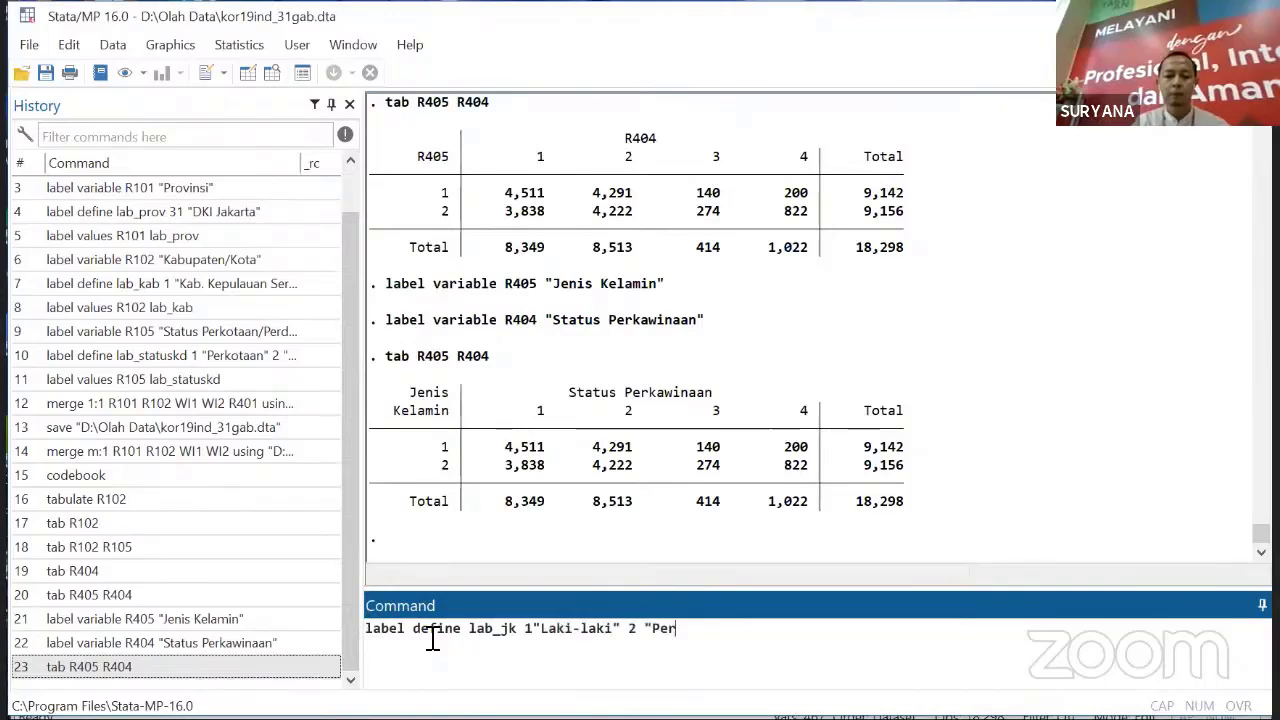
pyautogui.write('empuan"')
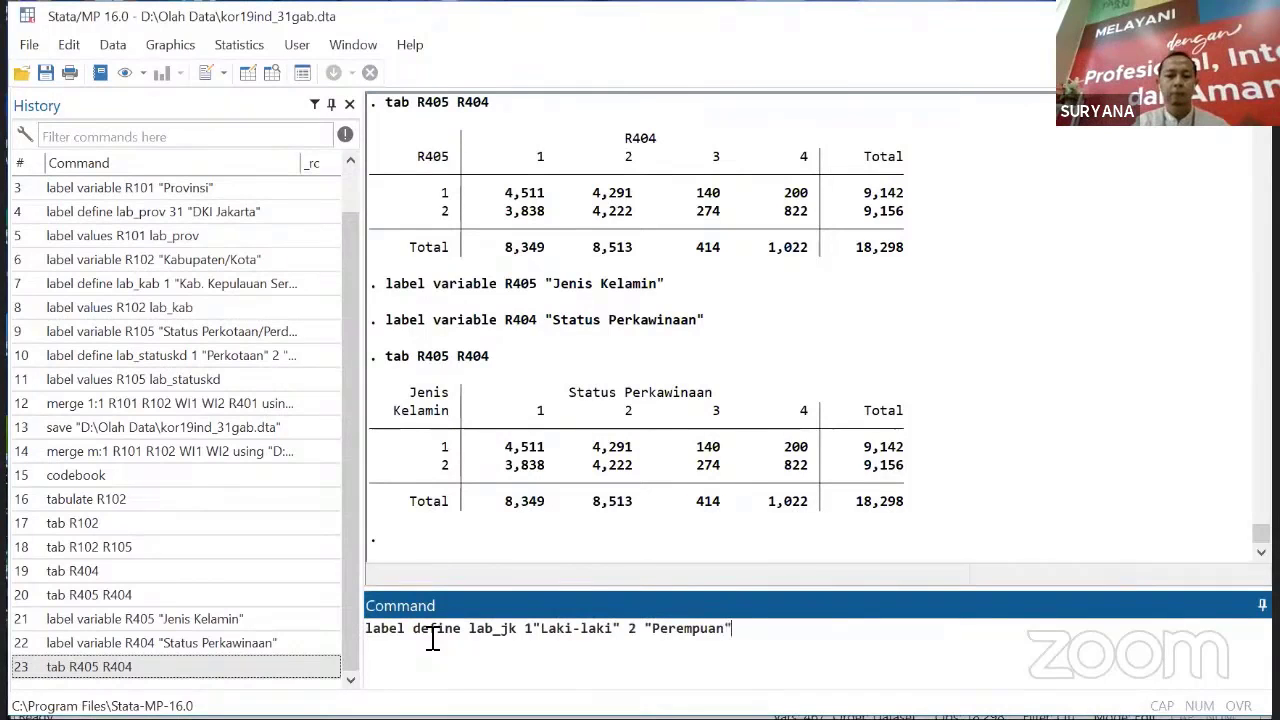
pyautogui.press('Return')
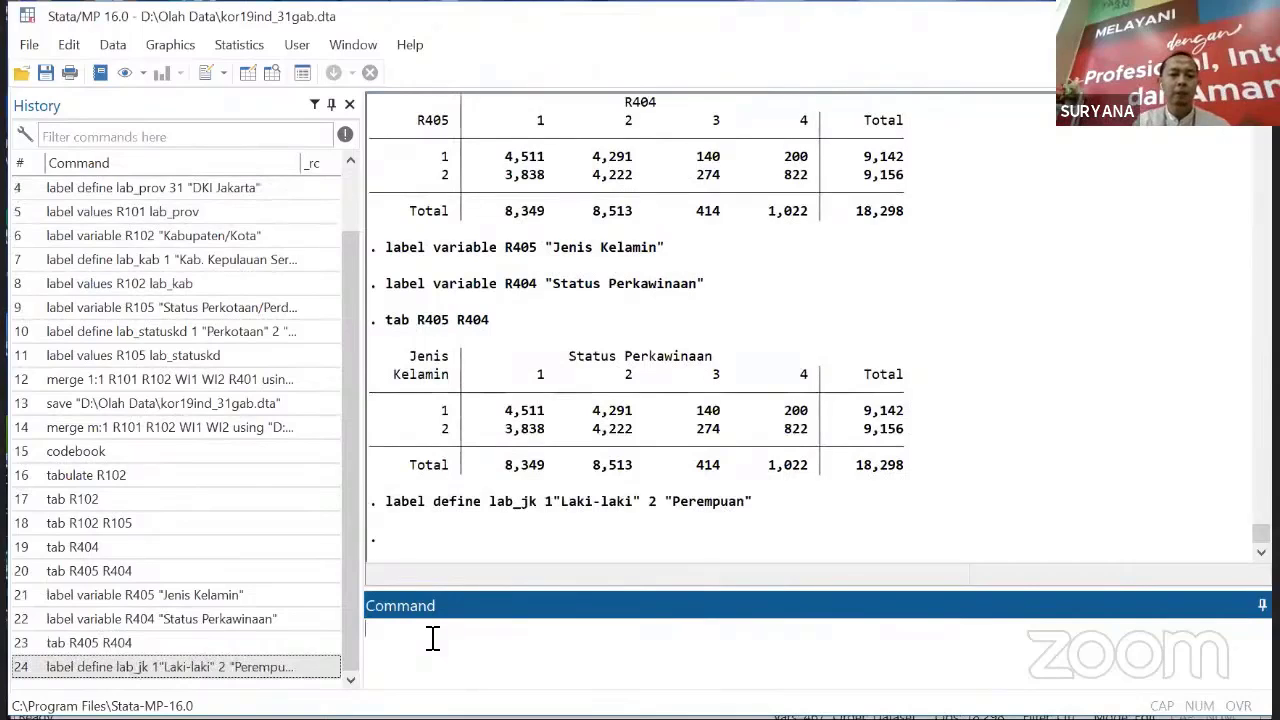
# - Attach the value label lab_jk to R405 with the command label values R405 lab_jk
pyautogui.write('lab')
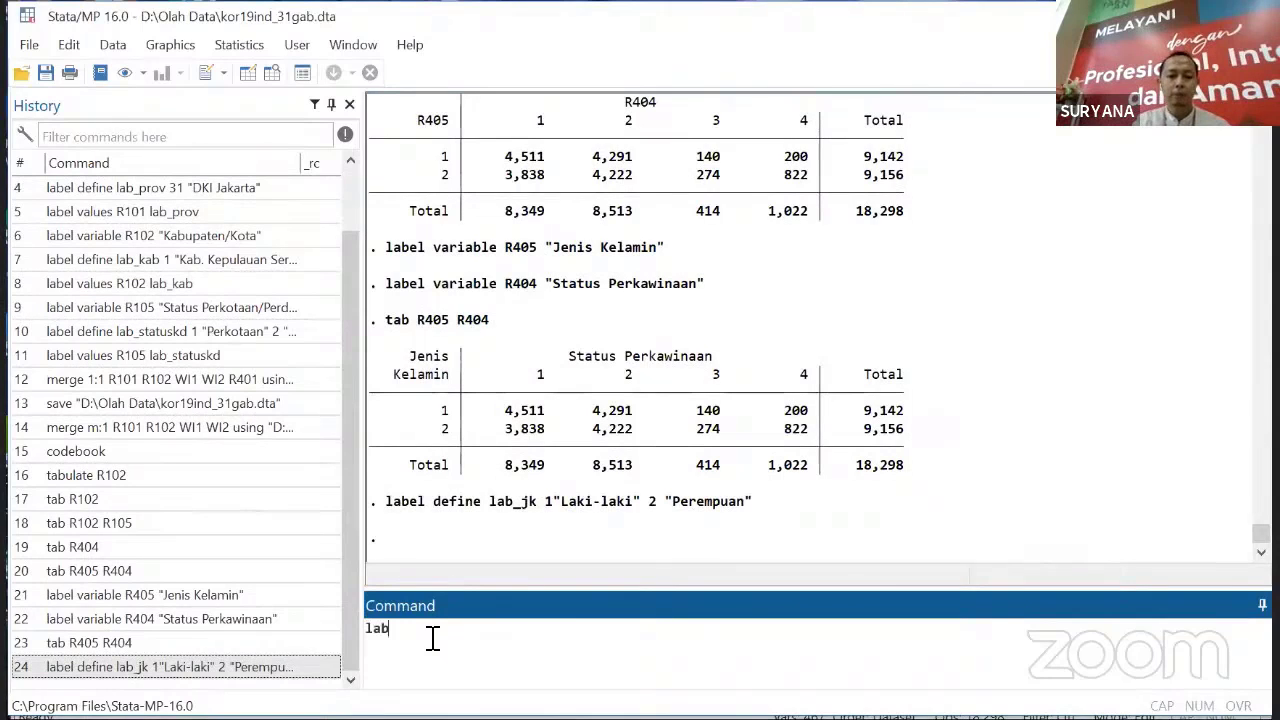
pyautogui.write('el values')
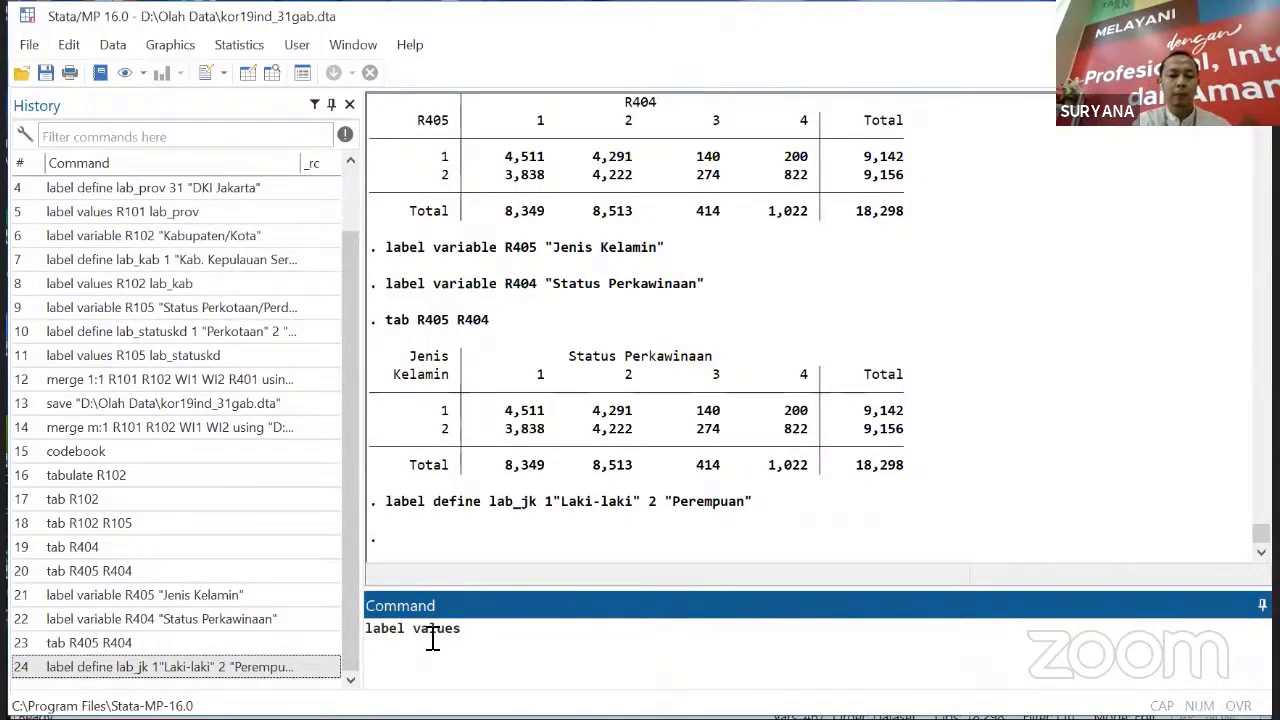
pyautogui.write(' R405')
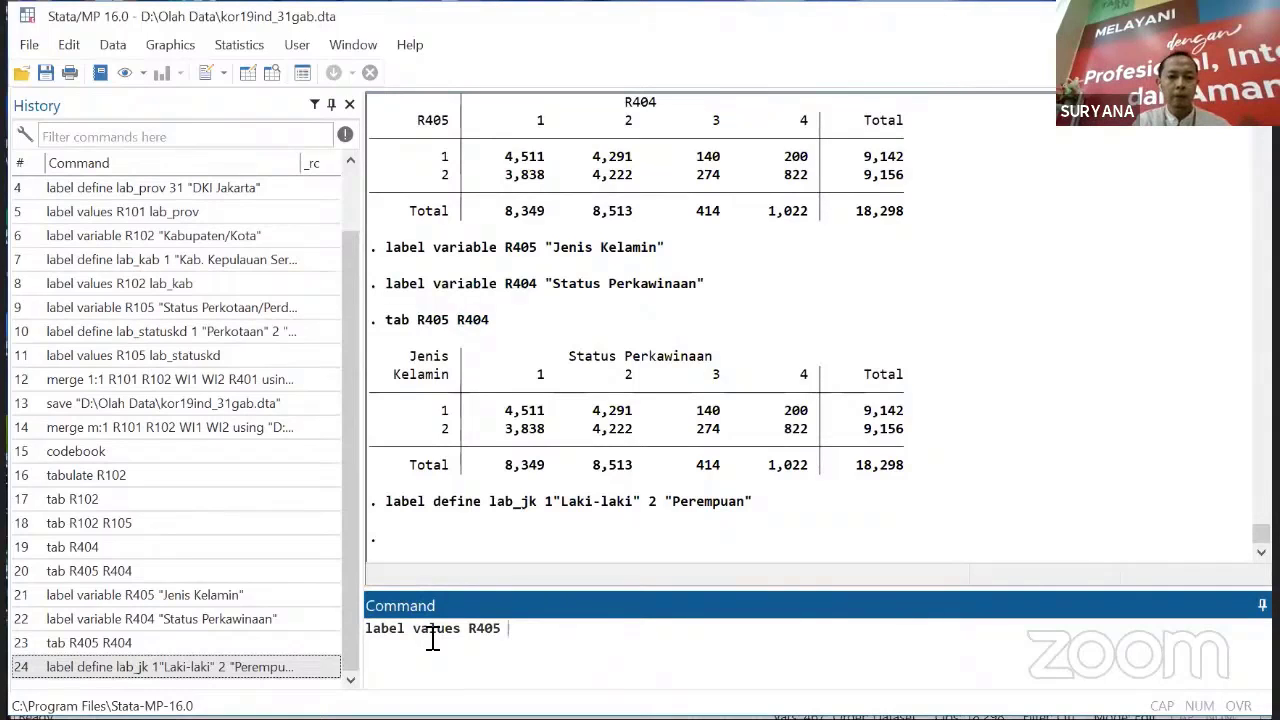
pyautogui.write(' lab')
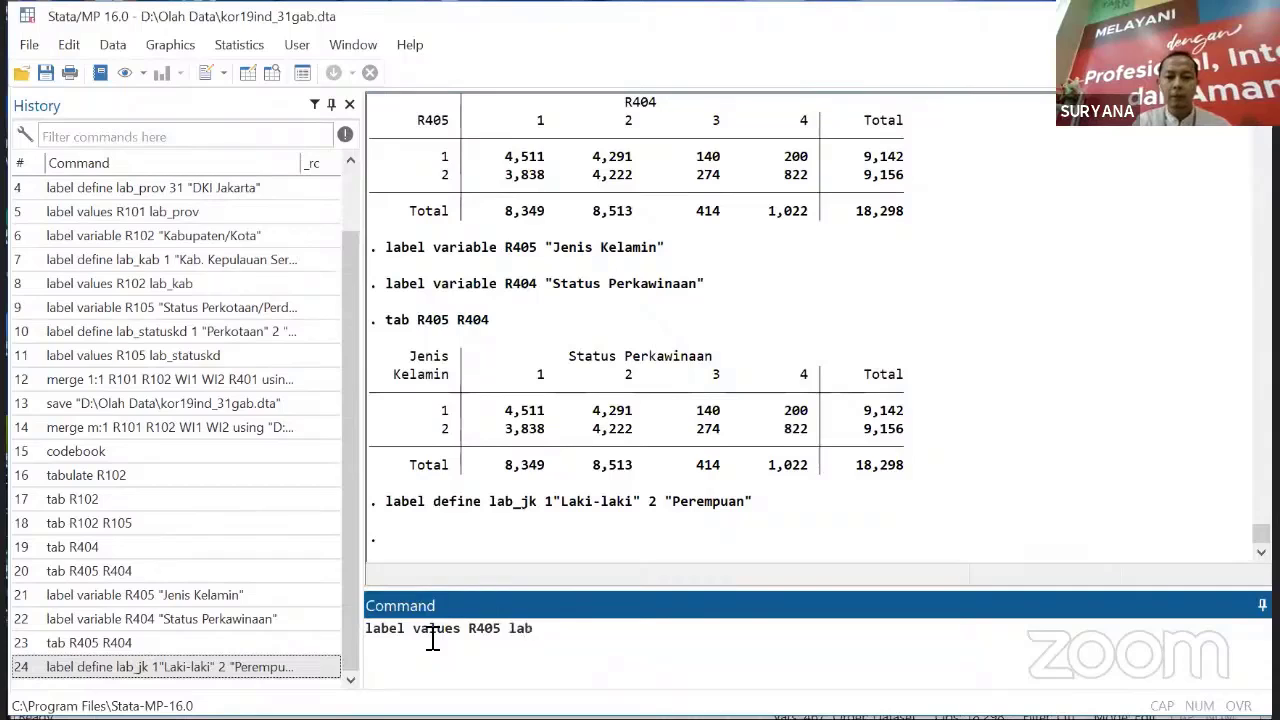
pyautogui.write('_jk')
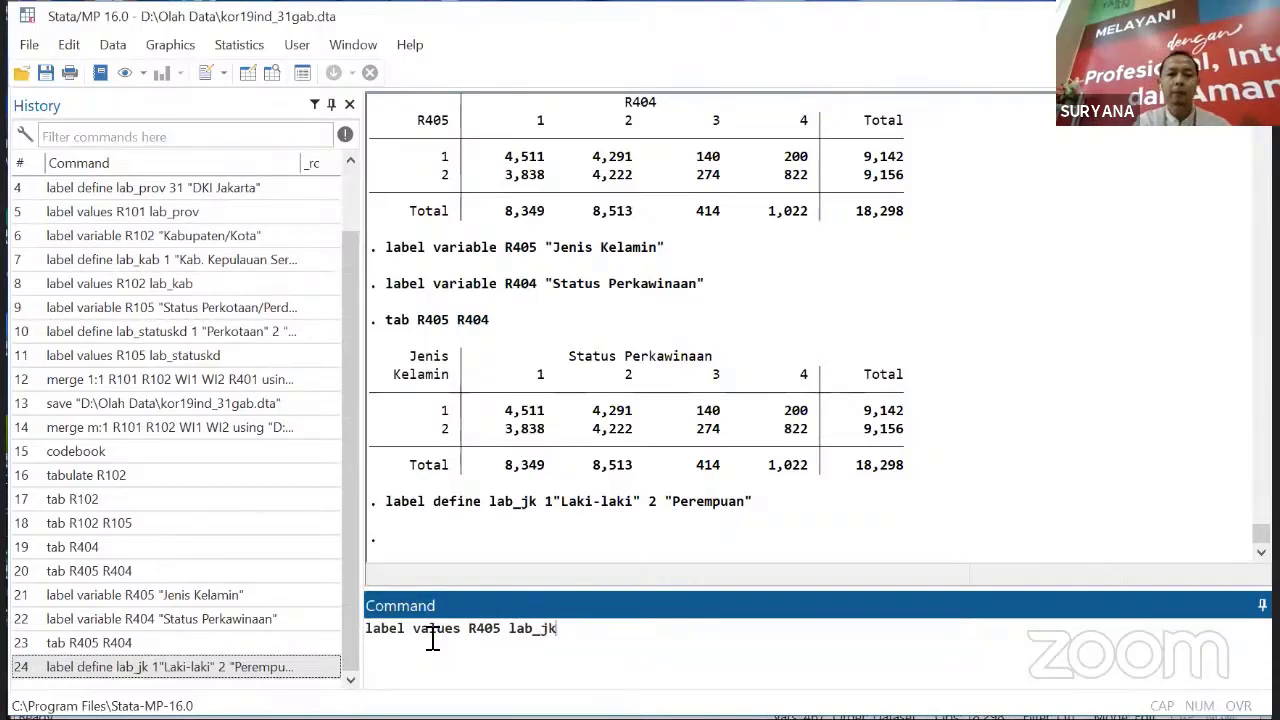
pyautogui.press('Return')
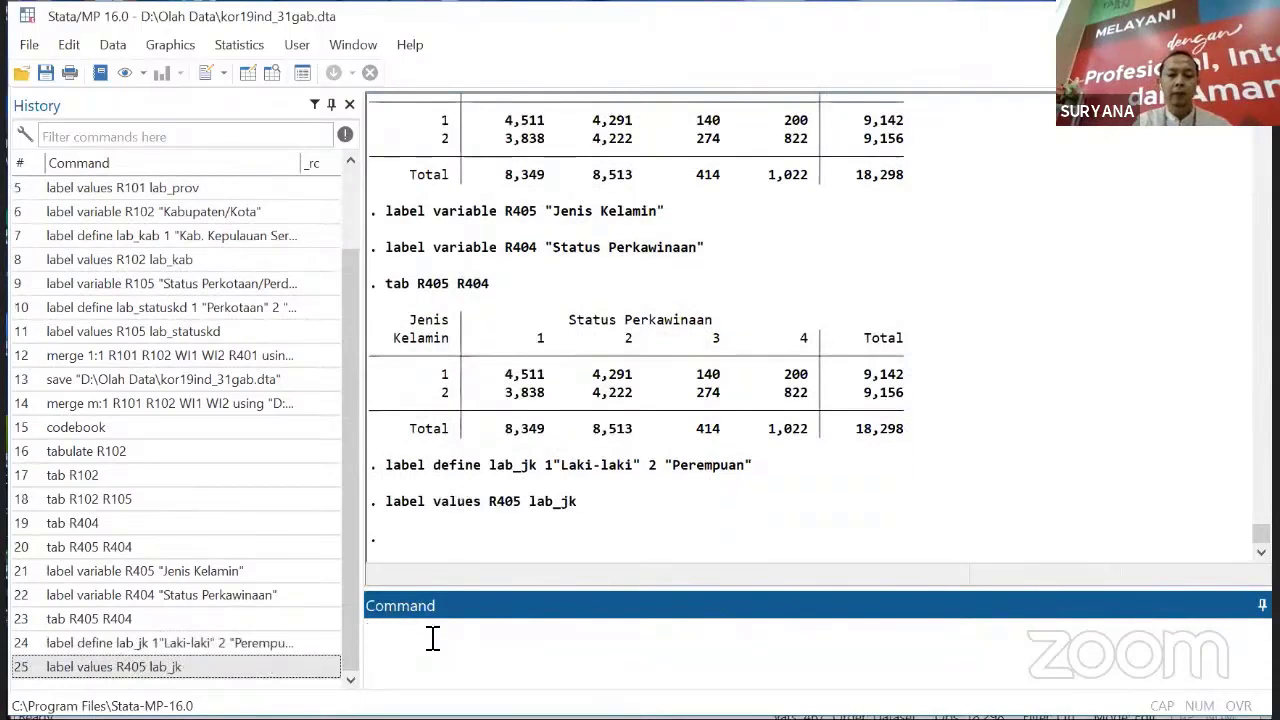
# - Cross-tabulate R405 by R404 with the value labels attached, using the command tab R405 R404
pyautogui.write('tab R405')
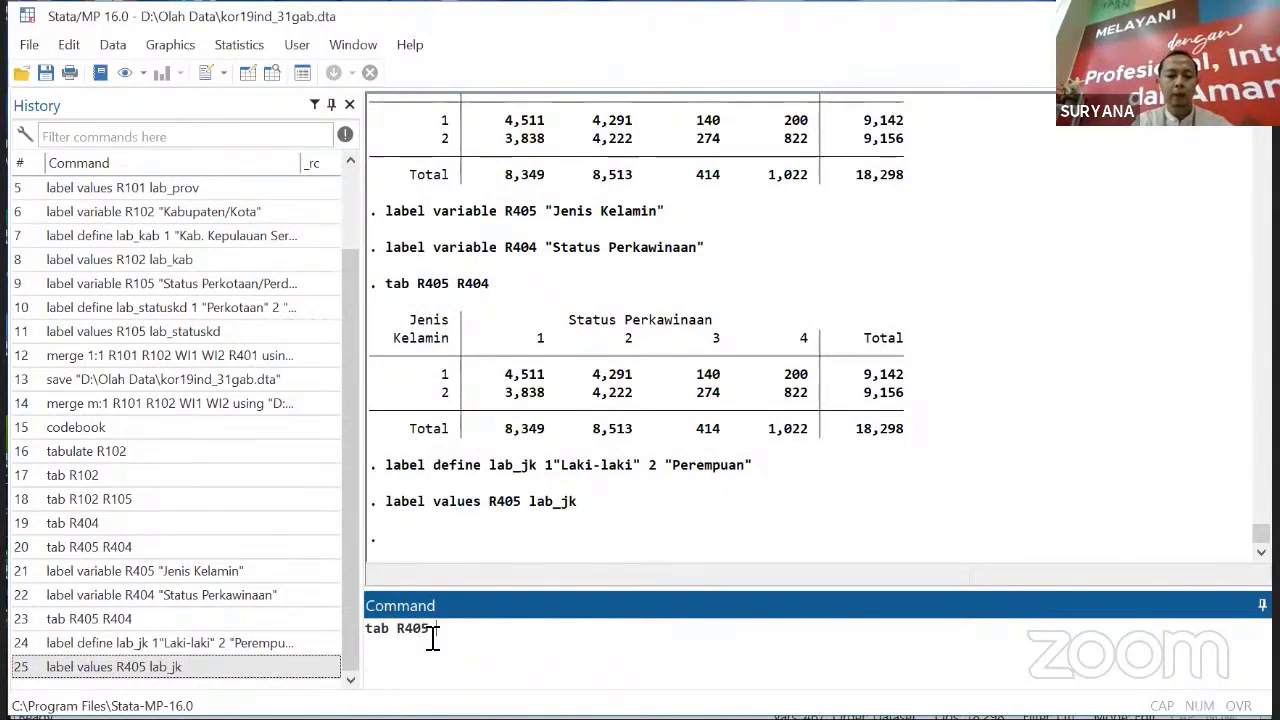
pyautogui.write(' R404')
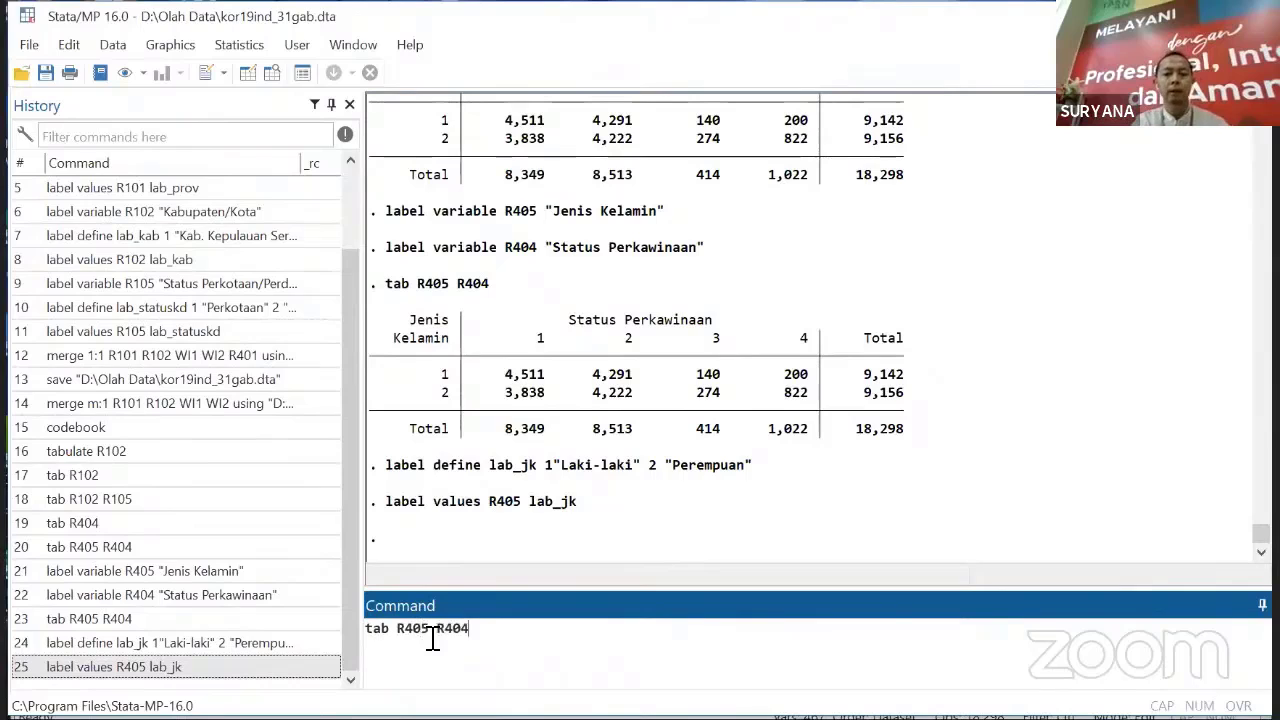
pyautogui.press('Return')
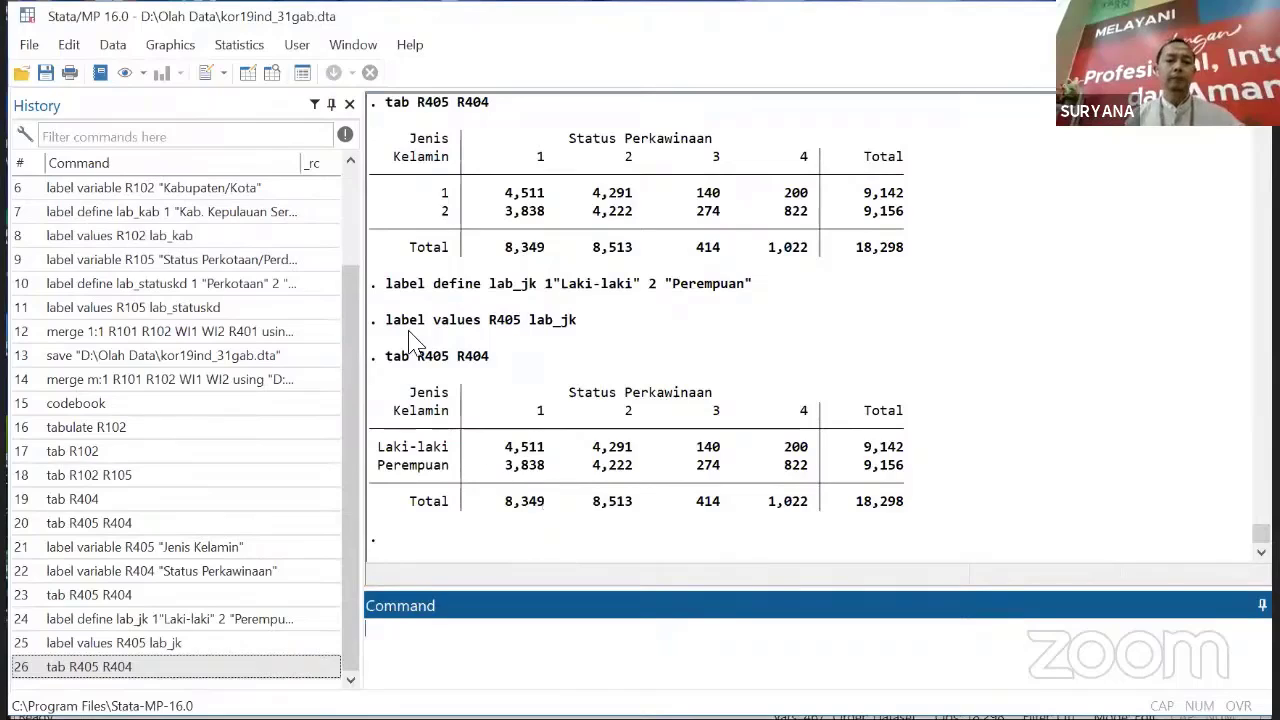
# - Examine the primary sampling unit, strata and sampling weight choices in the svyset survey design dialog, closing it without declaring a design
pyautogui.click(246, 46)
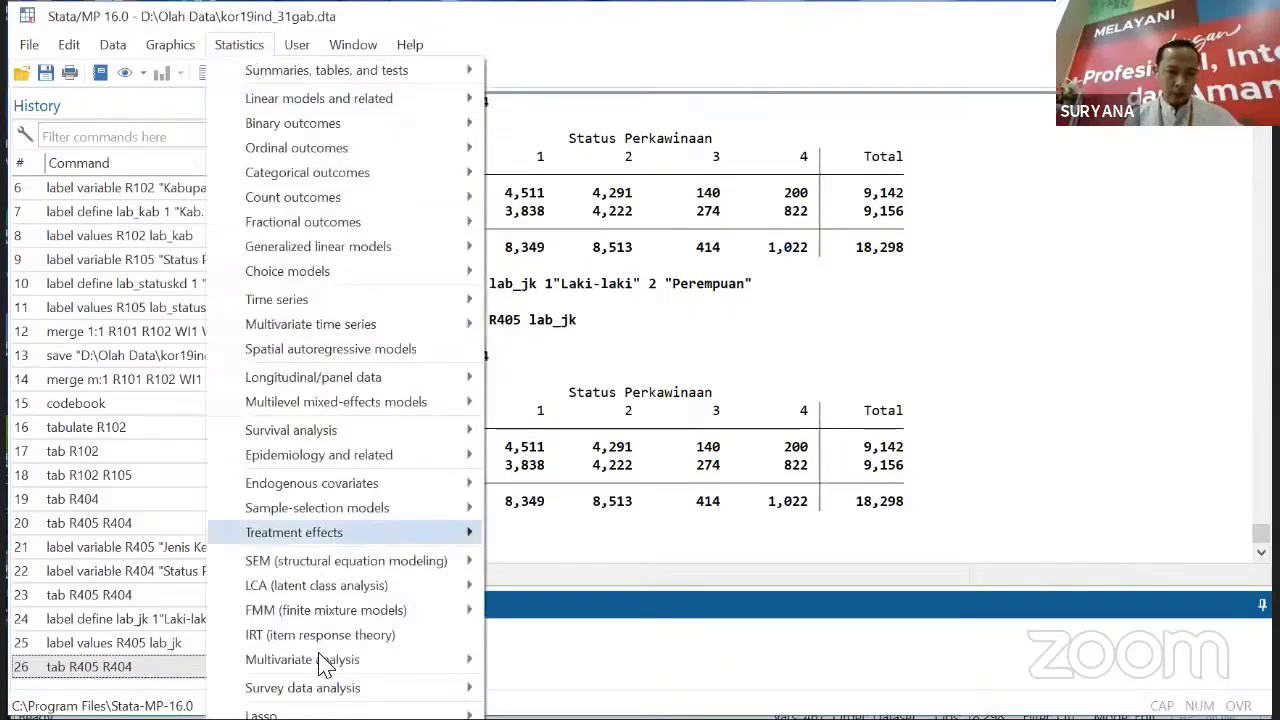
pyautogui.moveTo(420, 687)
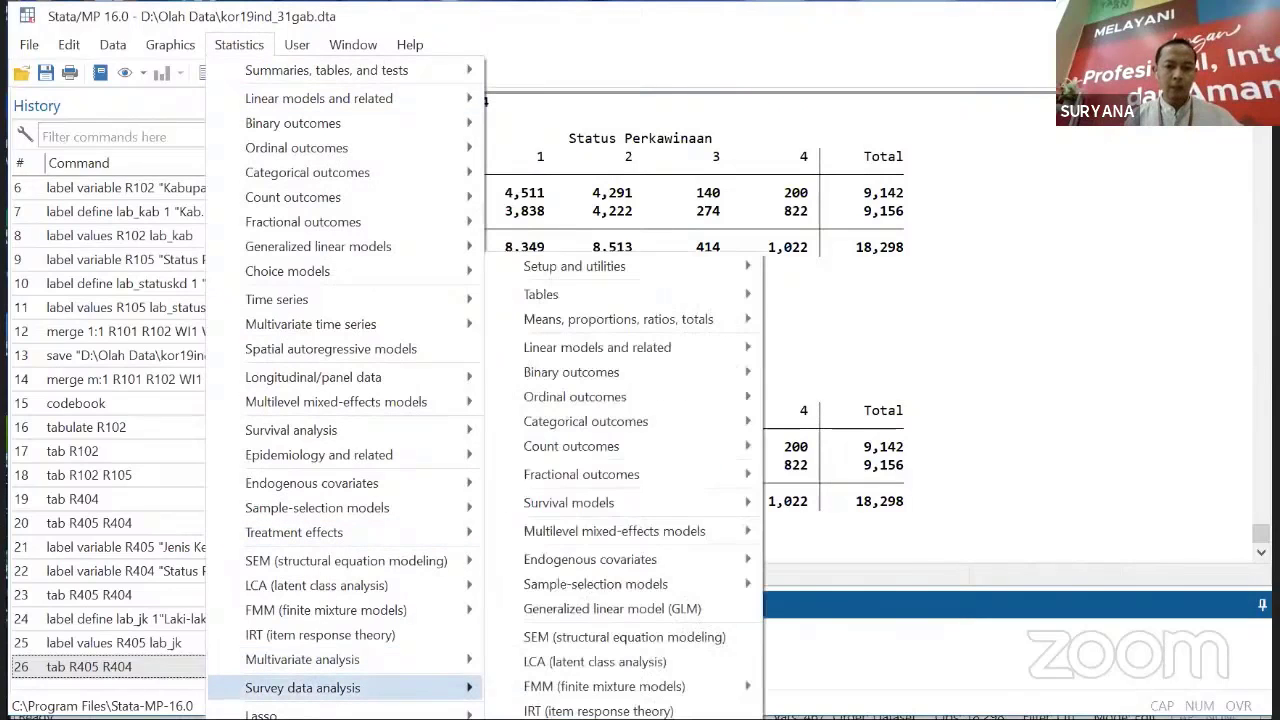
pyautogui.moveTo(712, 282)
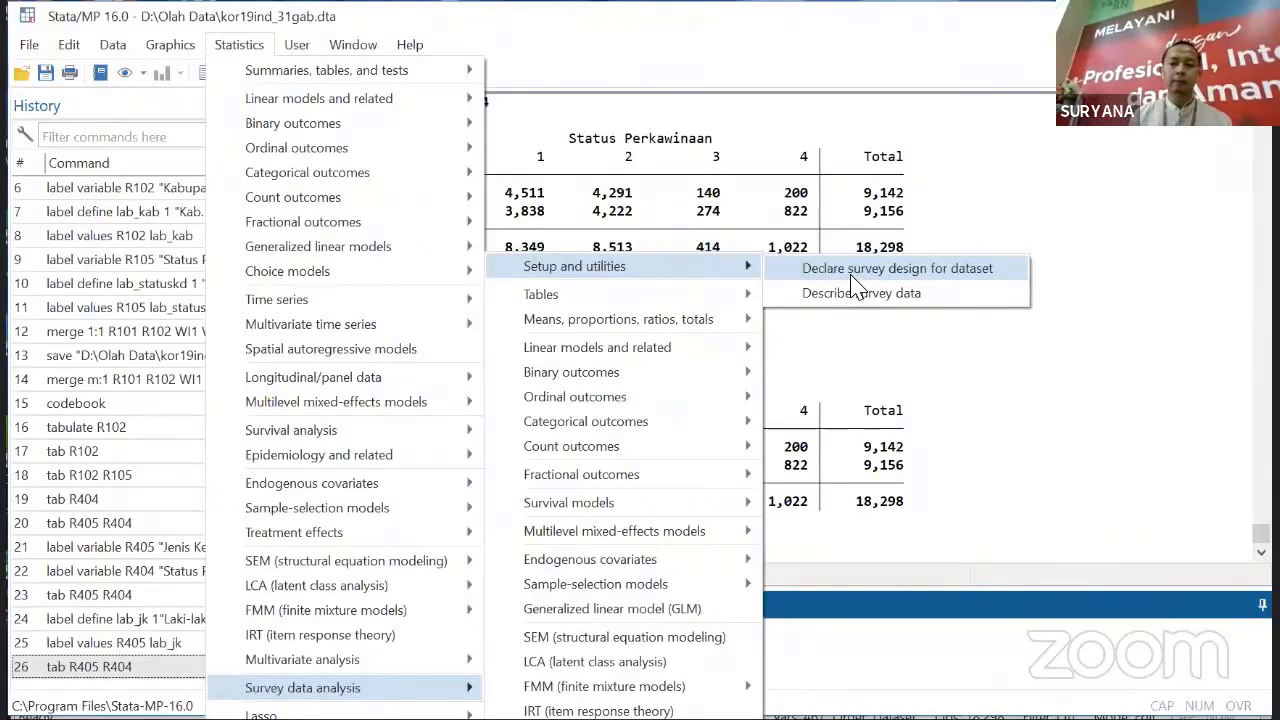
pyautogui.click(853, 274)
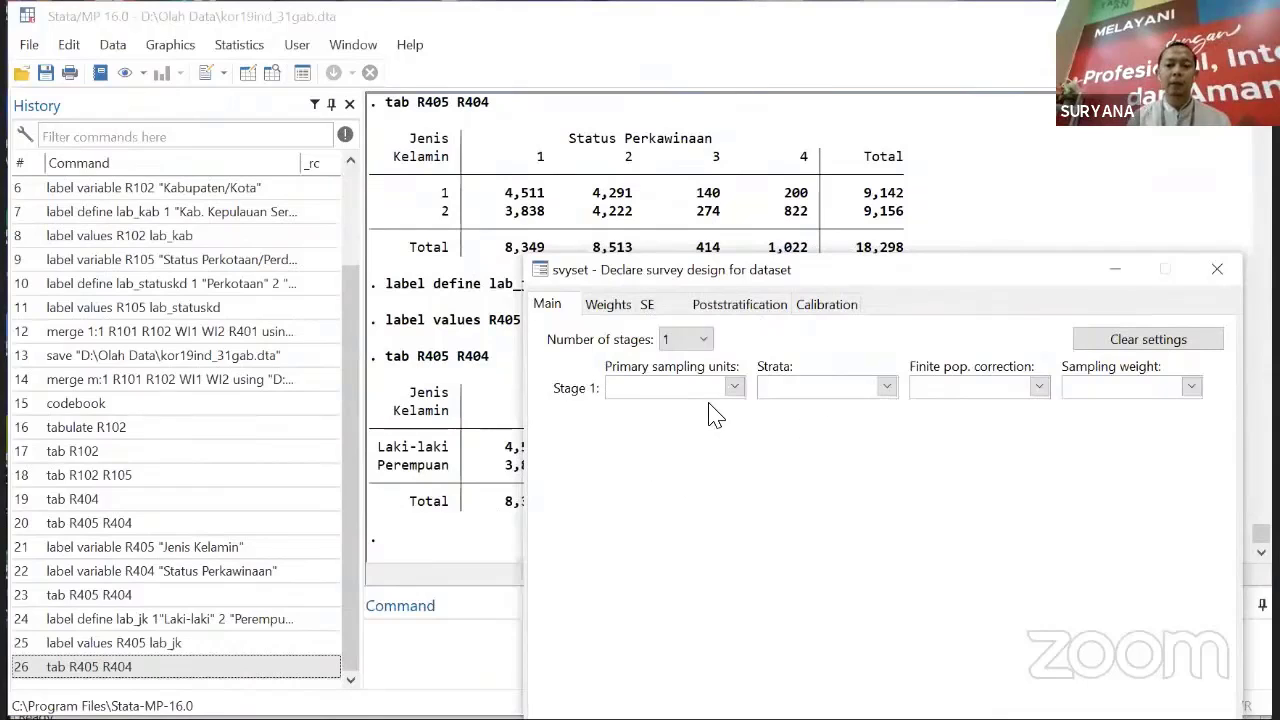
pyautogui.click(734, 392)
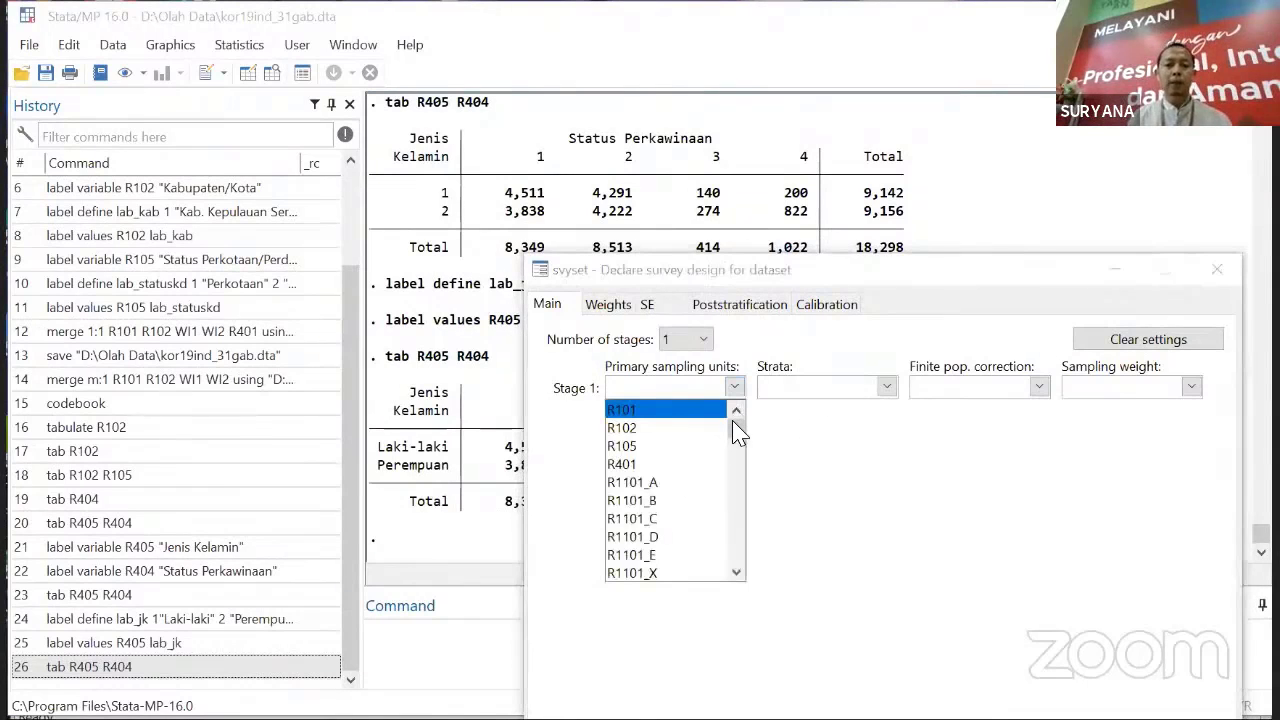
pyautogui.moveTo(734, 424); pyautogui.dragTo(735, 562)
pyautogui.moveTo(735, 584); pyautogui.dragTo(760, 370)
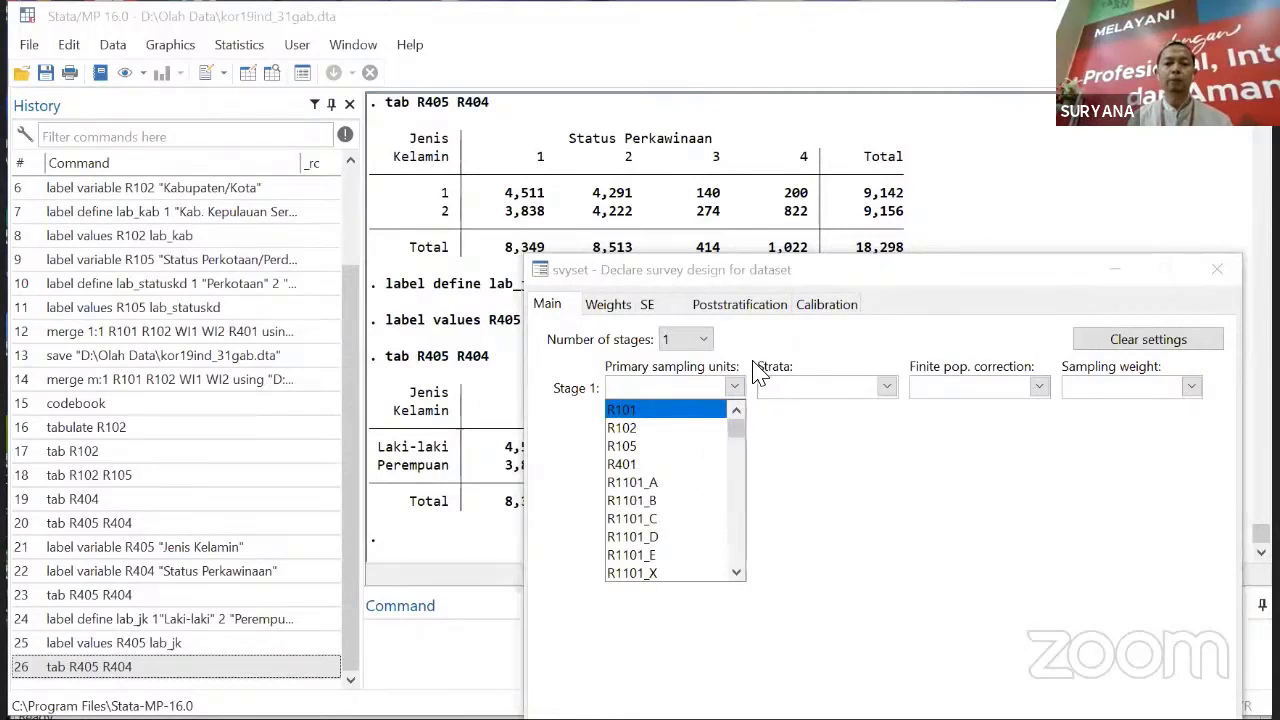
pyautogui.click(887, 390)
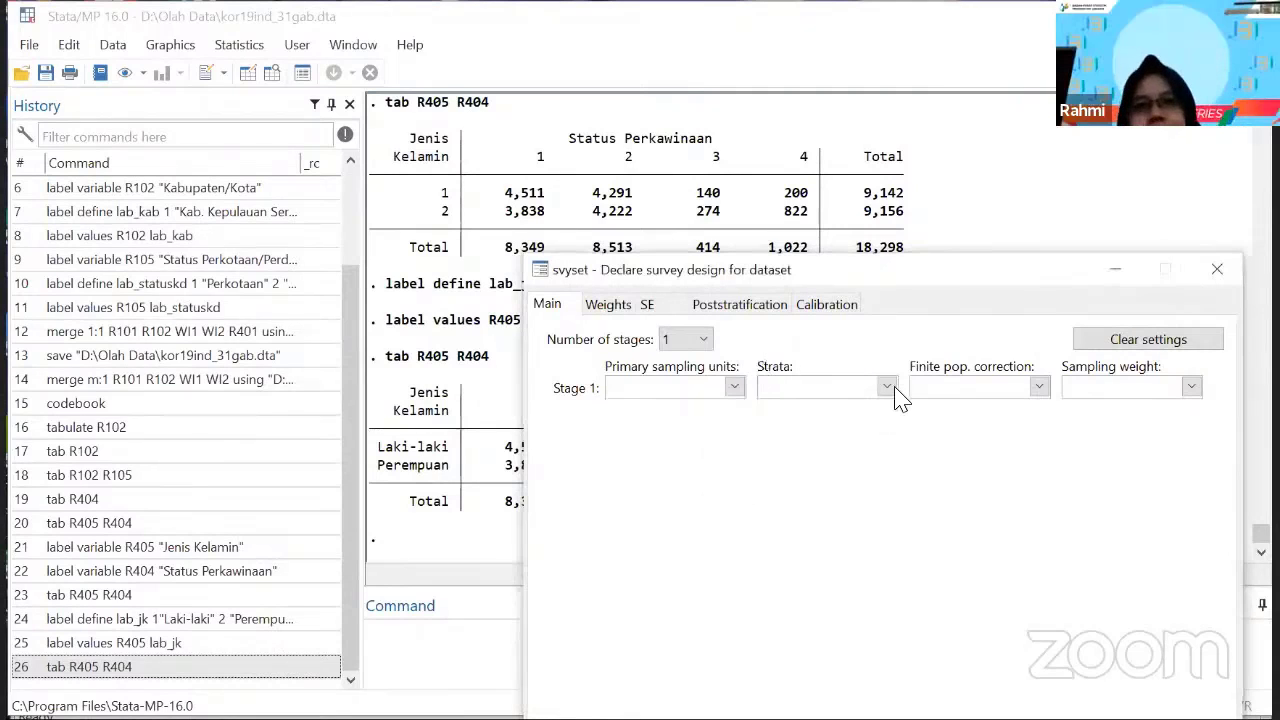
pyautogui.click(886, 392)
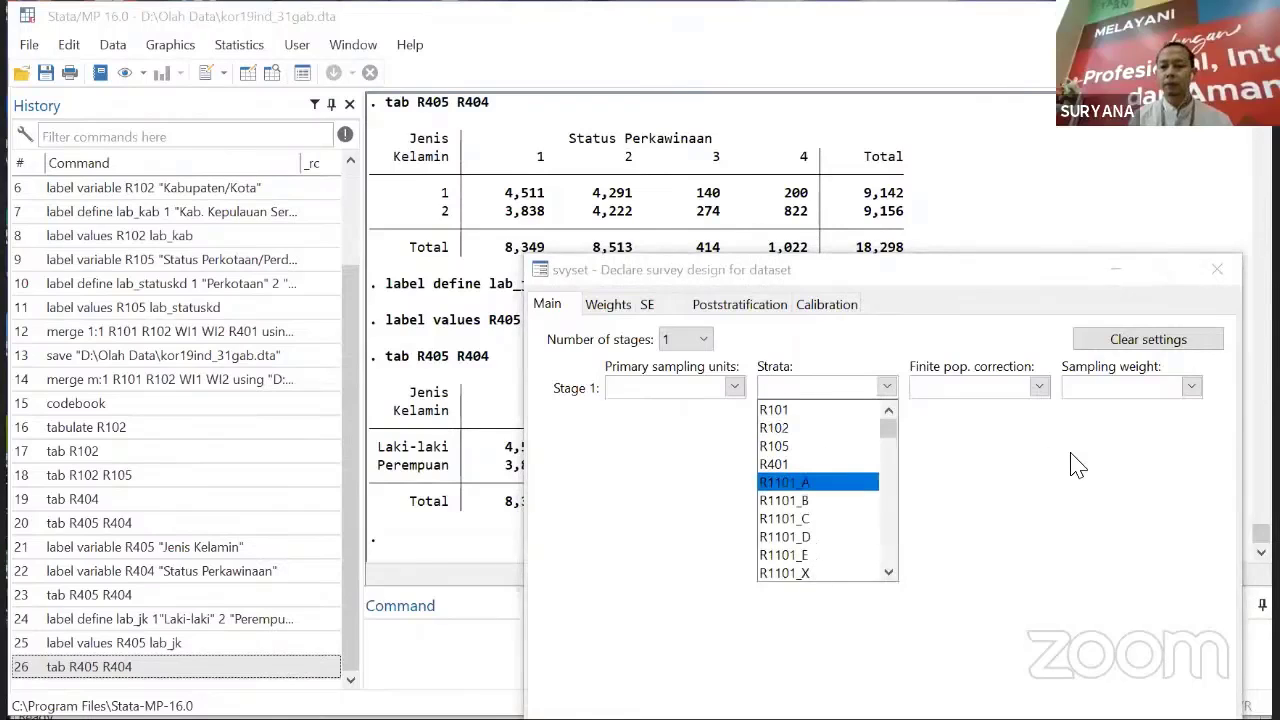
pyautogui.click(1200, 394)
pyautogui.click(1192, 389)
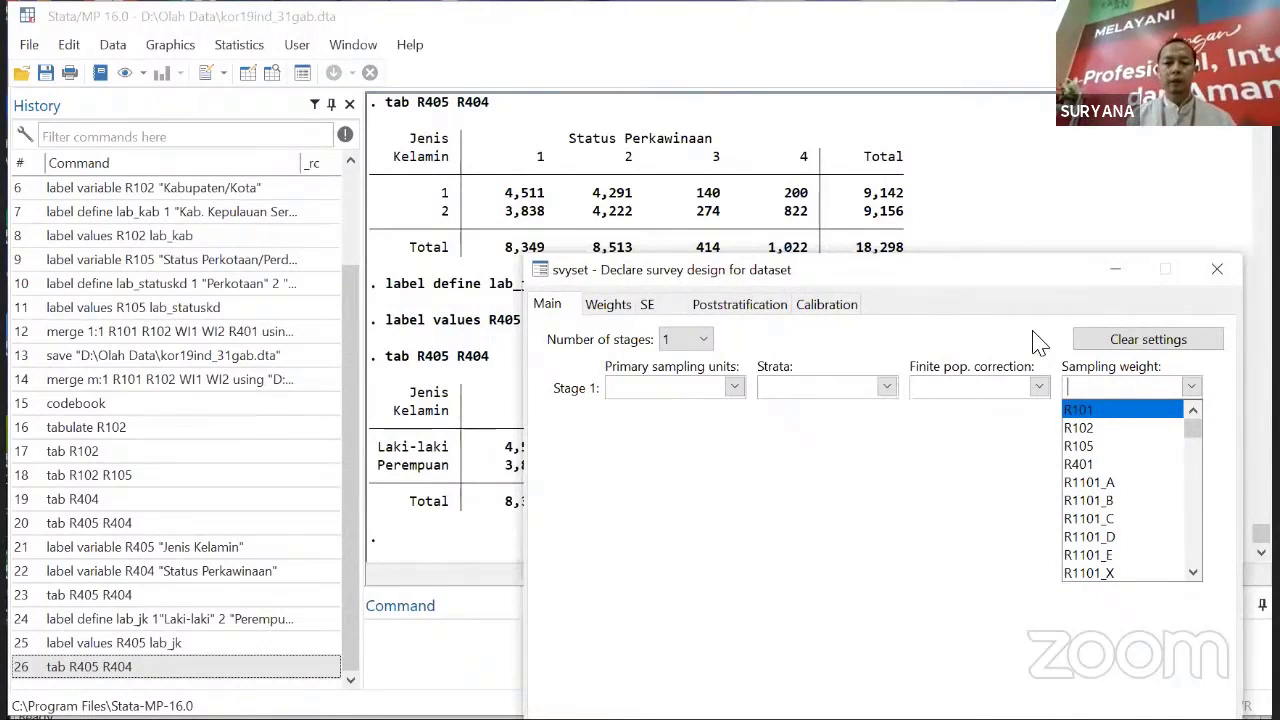
pyautogui.click(1218, 270)
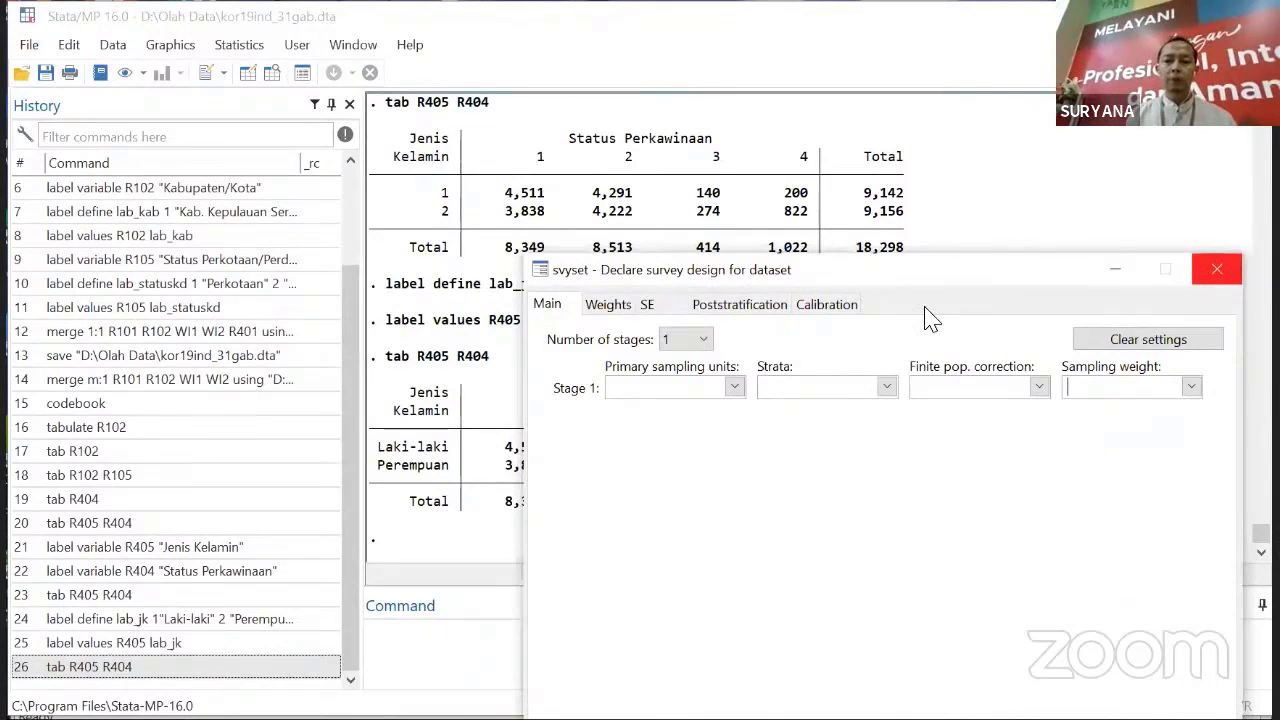
pyautogui.press('Escape')
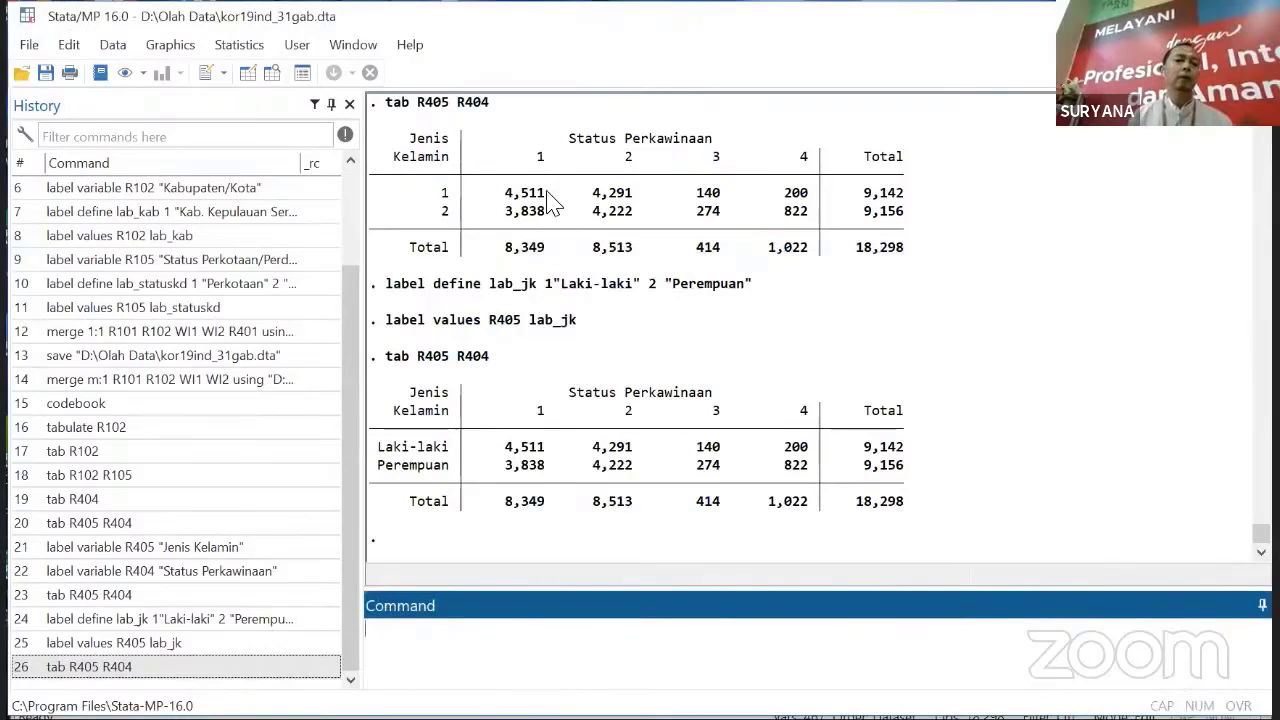
# - Set up a new variable of type float named PSU in the generate dialog
pyautogui.click(116, 48)
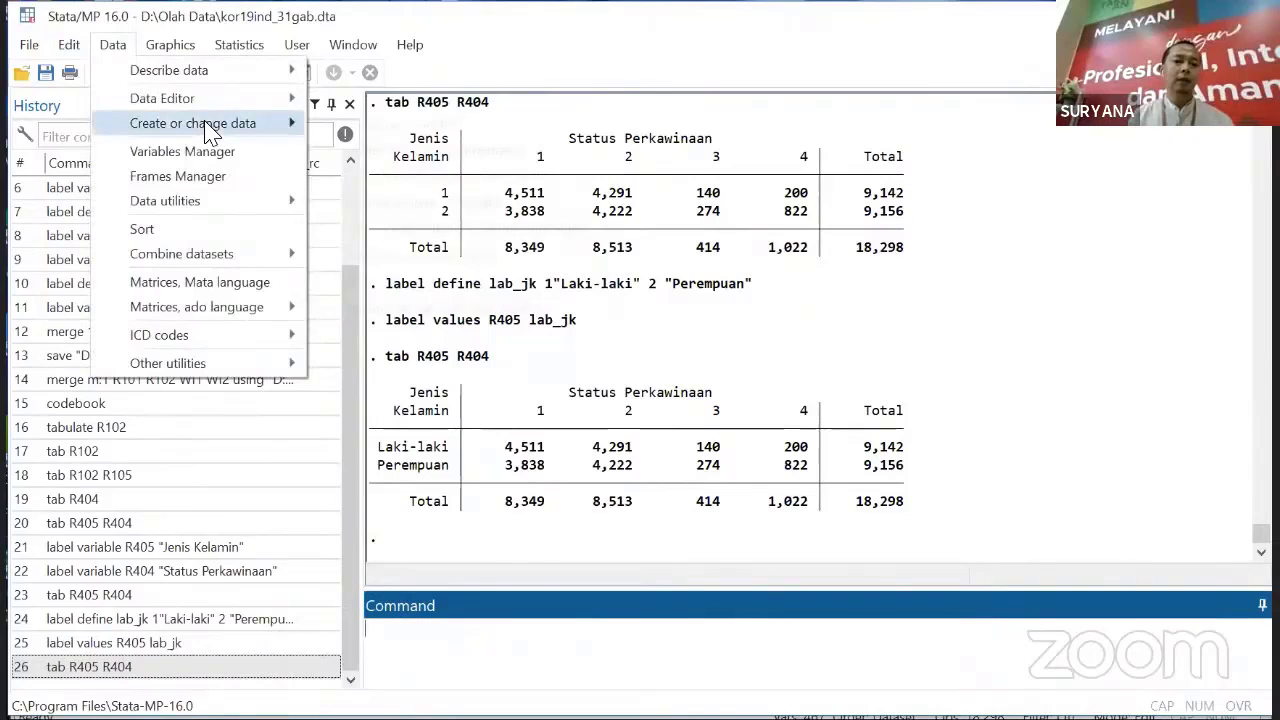
pyautogui.moveTo(212, 132)
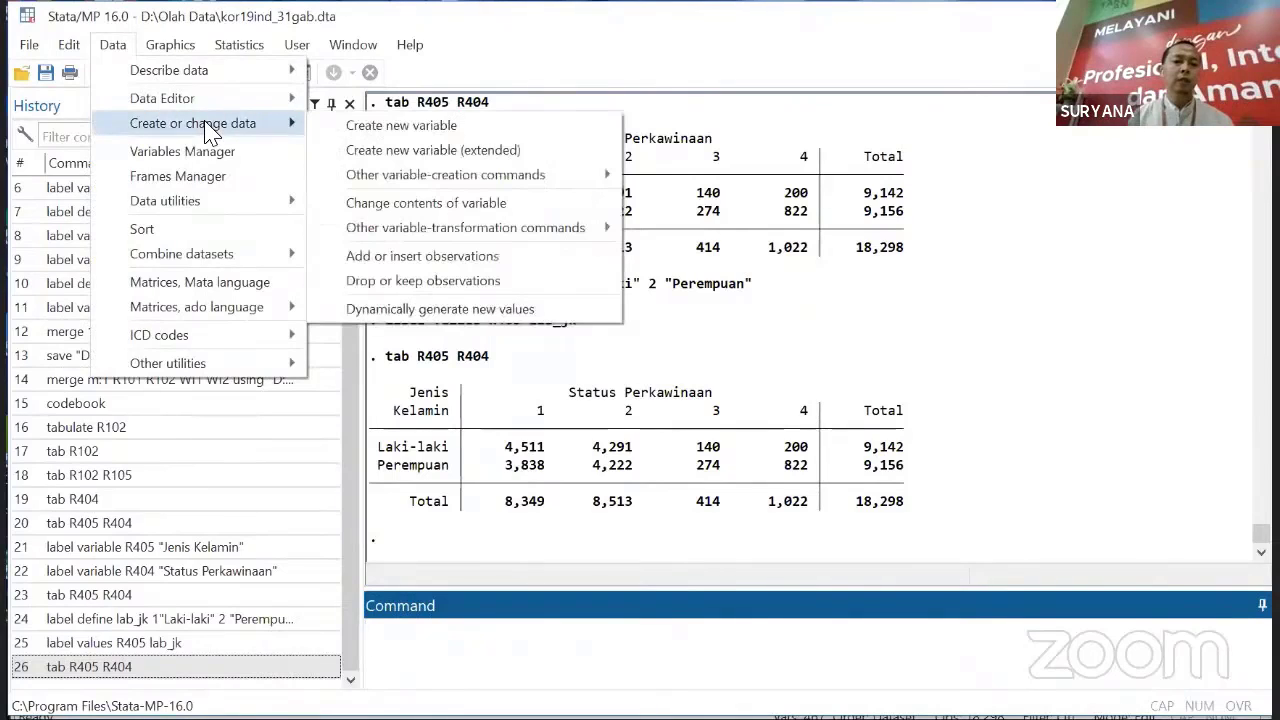
pyautogui.click(378, 130)
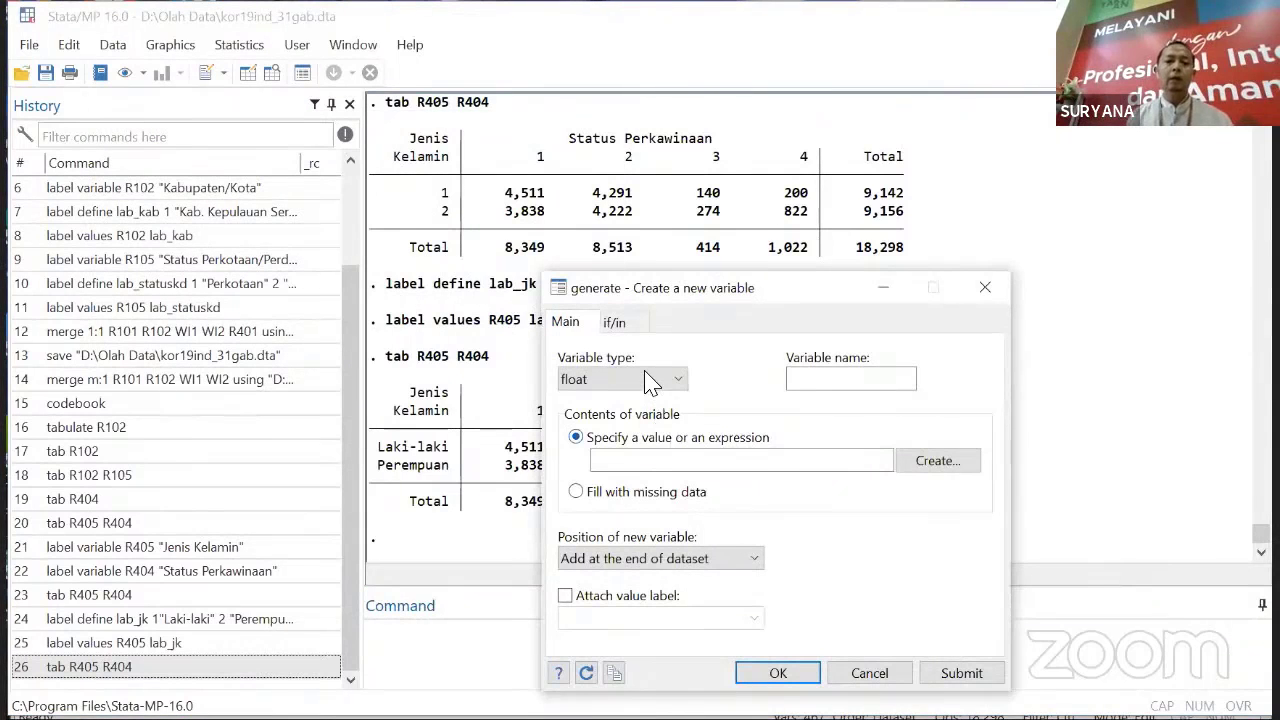
pyautogui.click(680, 388)
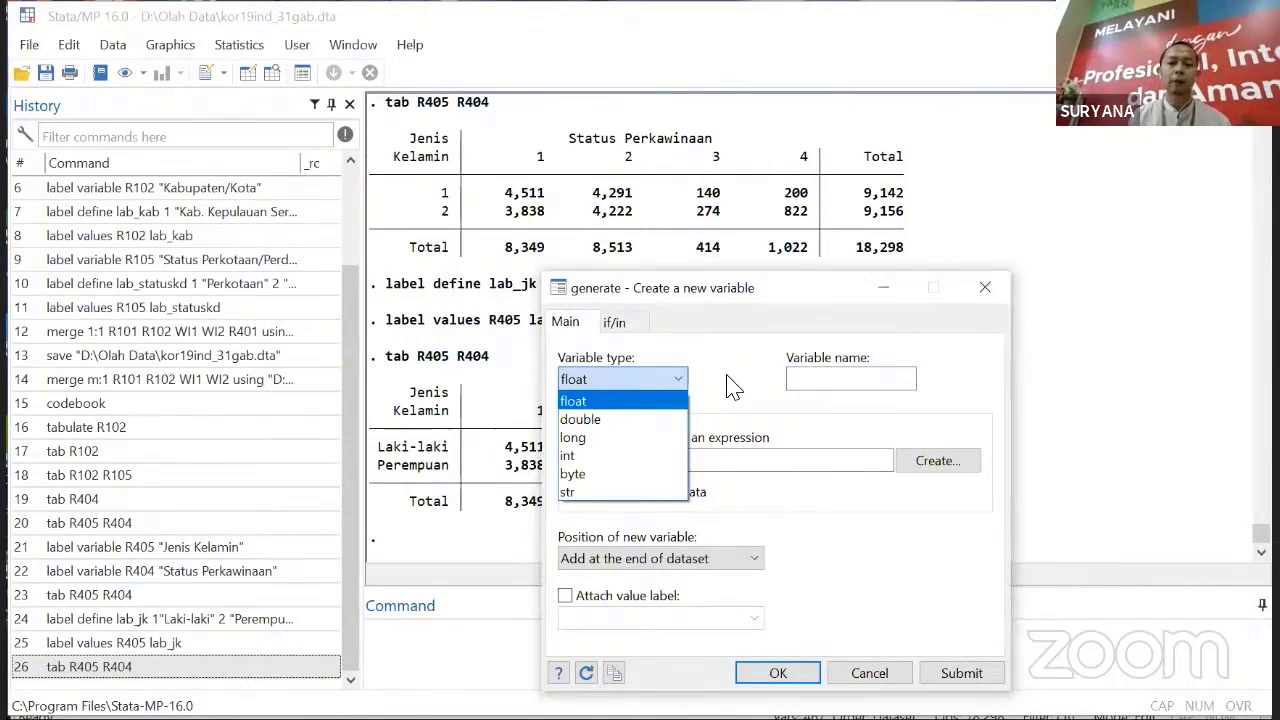
pyautogui.click(828, 380)
pyautogui.click(828, 380)
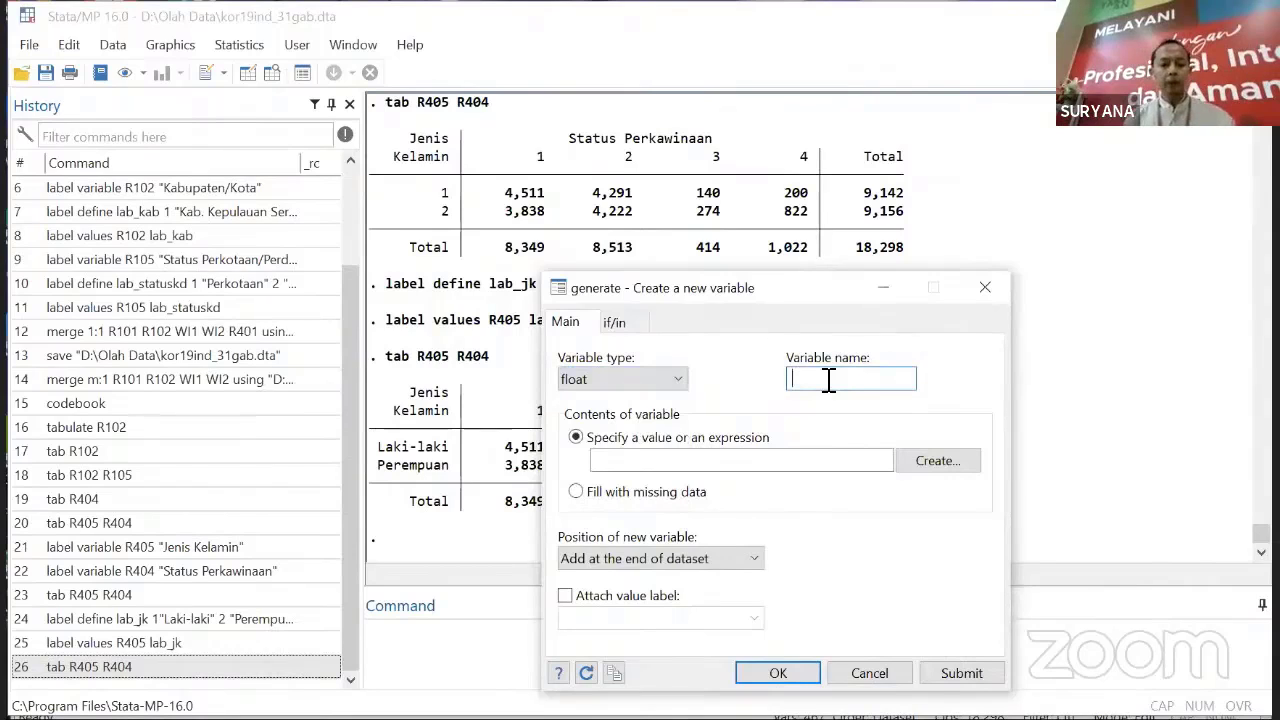
pyautogui.write('PSU')
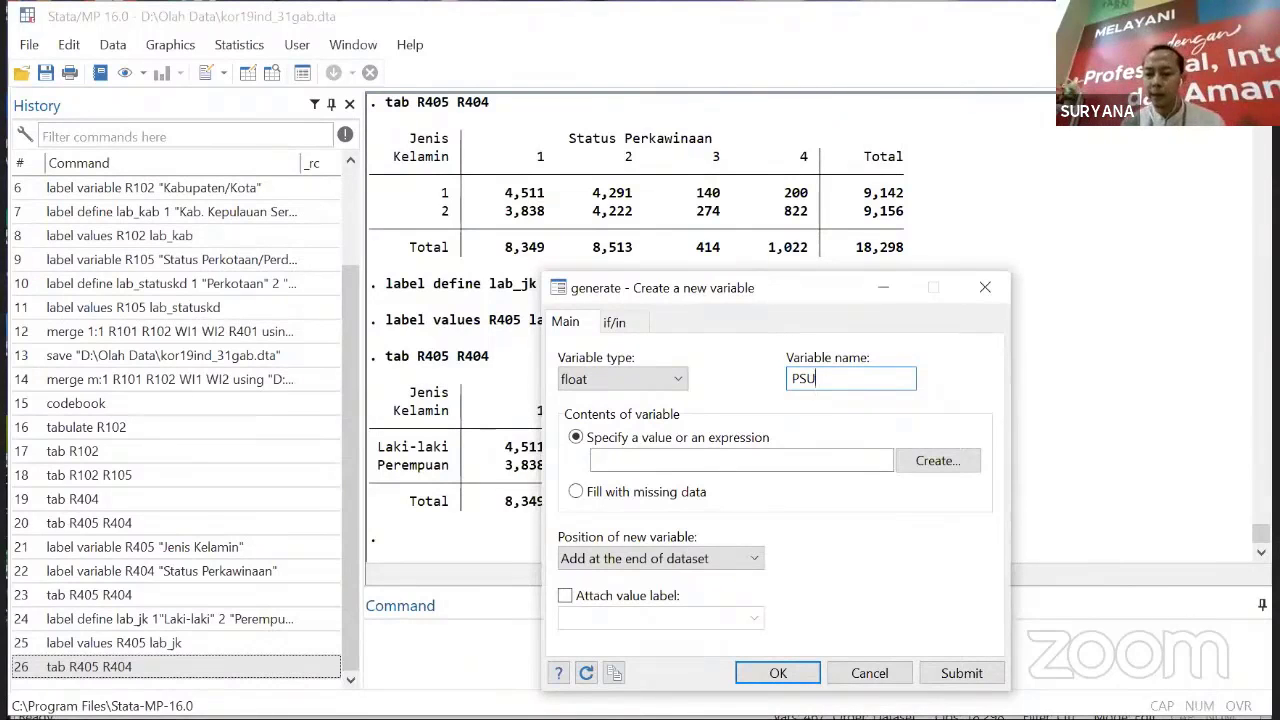
# - Specify the expression WI1+R102*100000+R101*10000000 for PSU and generate the variable
pyautogui.click(718, 470)
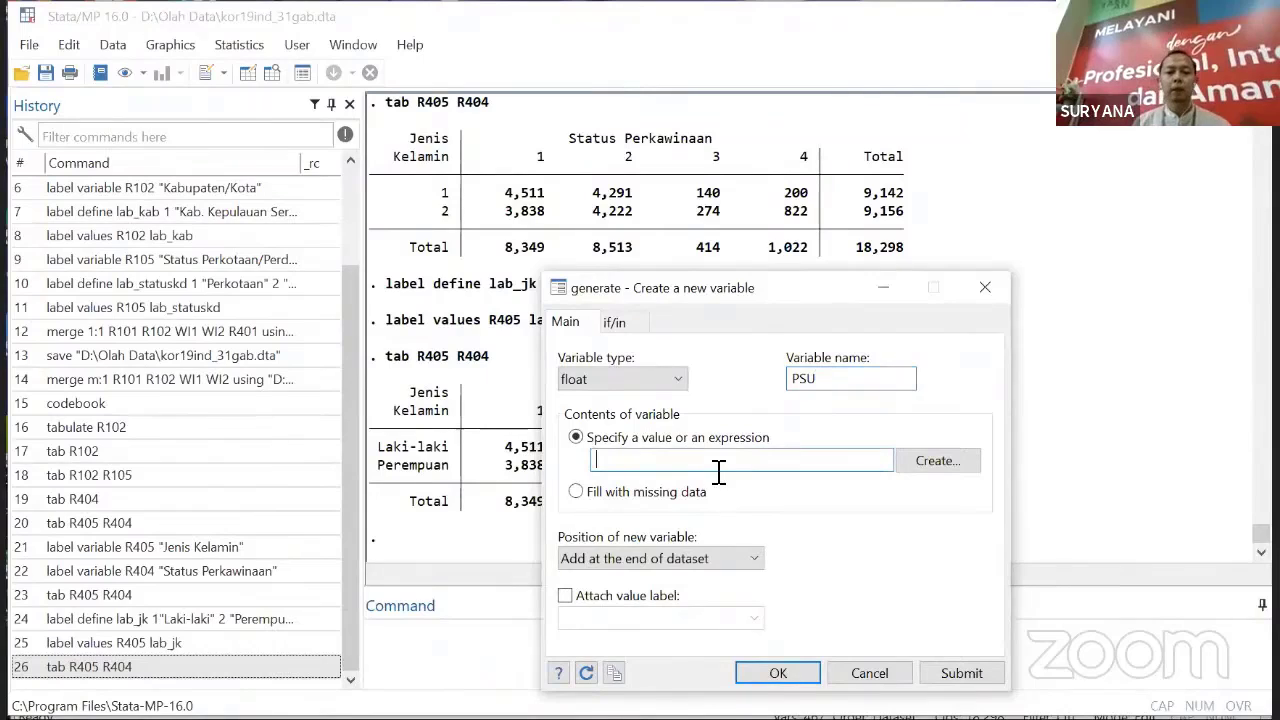
pyautogui.write('WI')
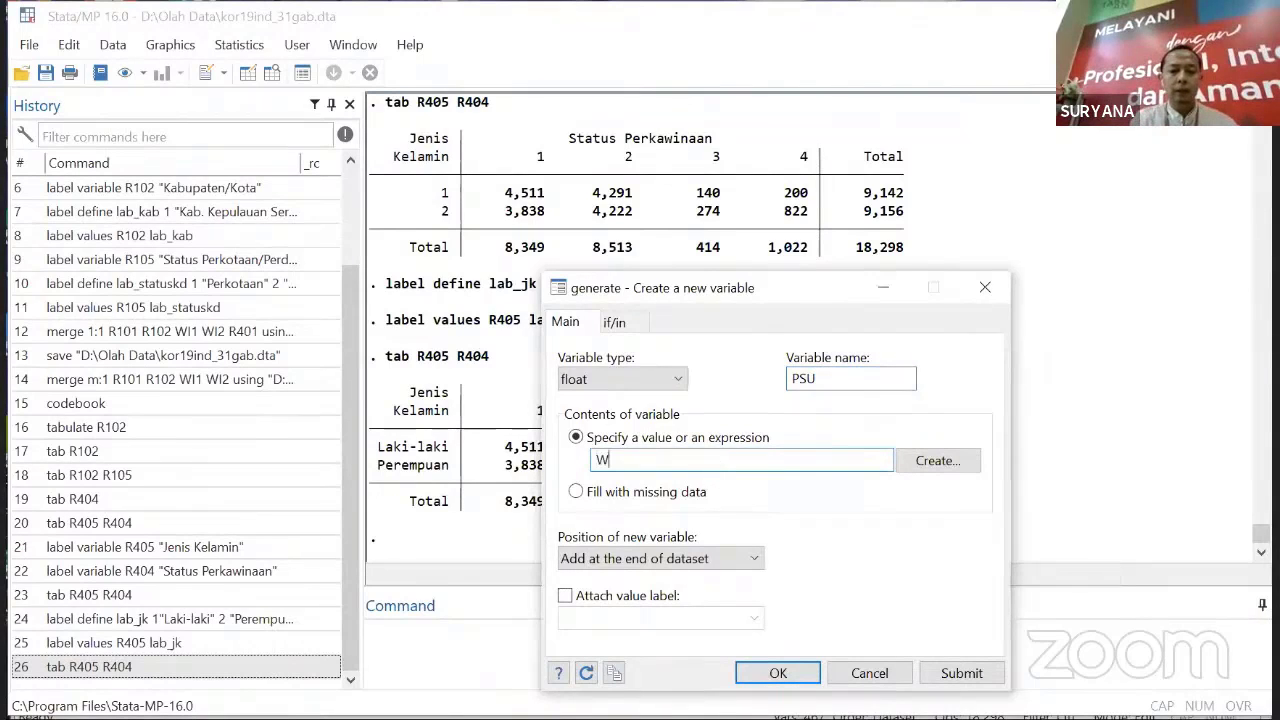
pyautogui.write('1')
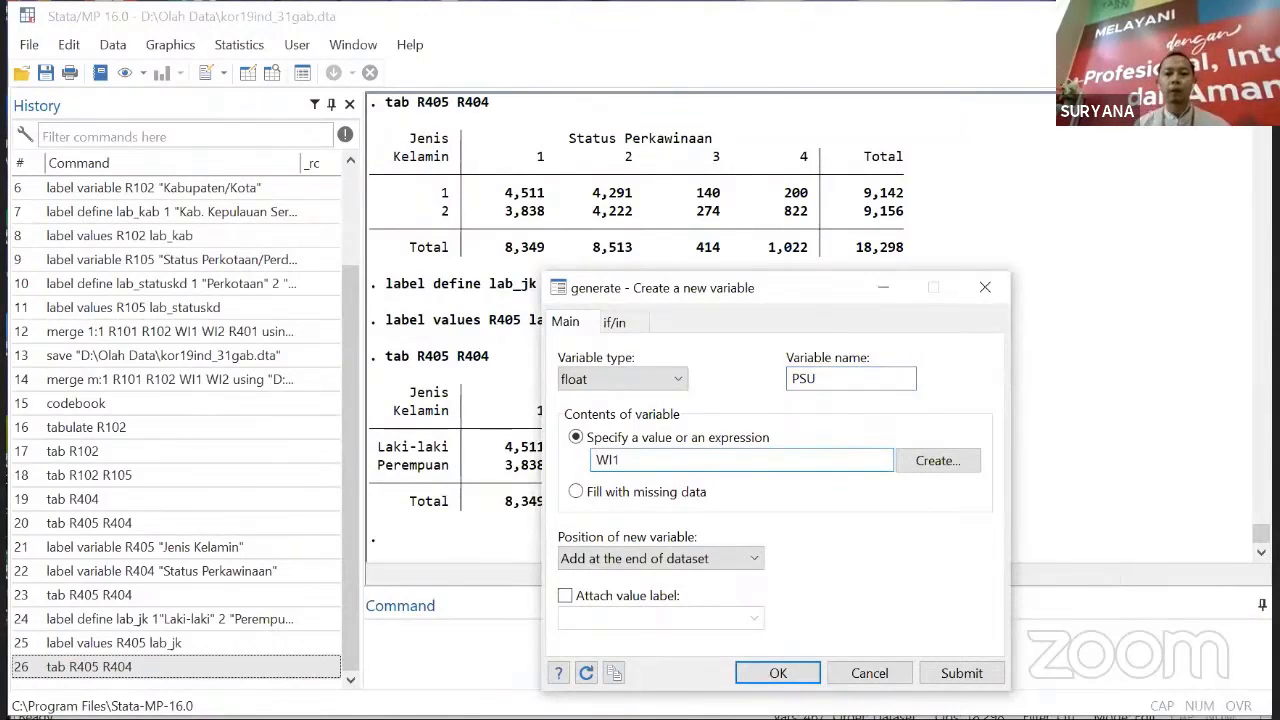
pyautogui.write('+')
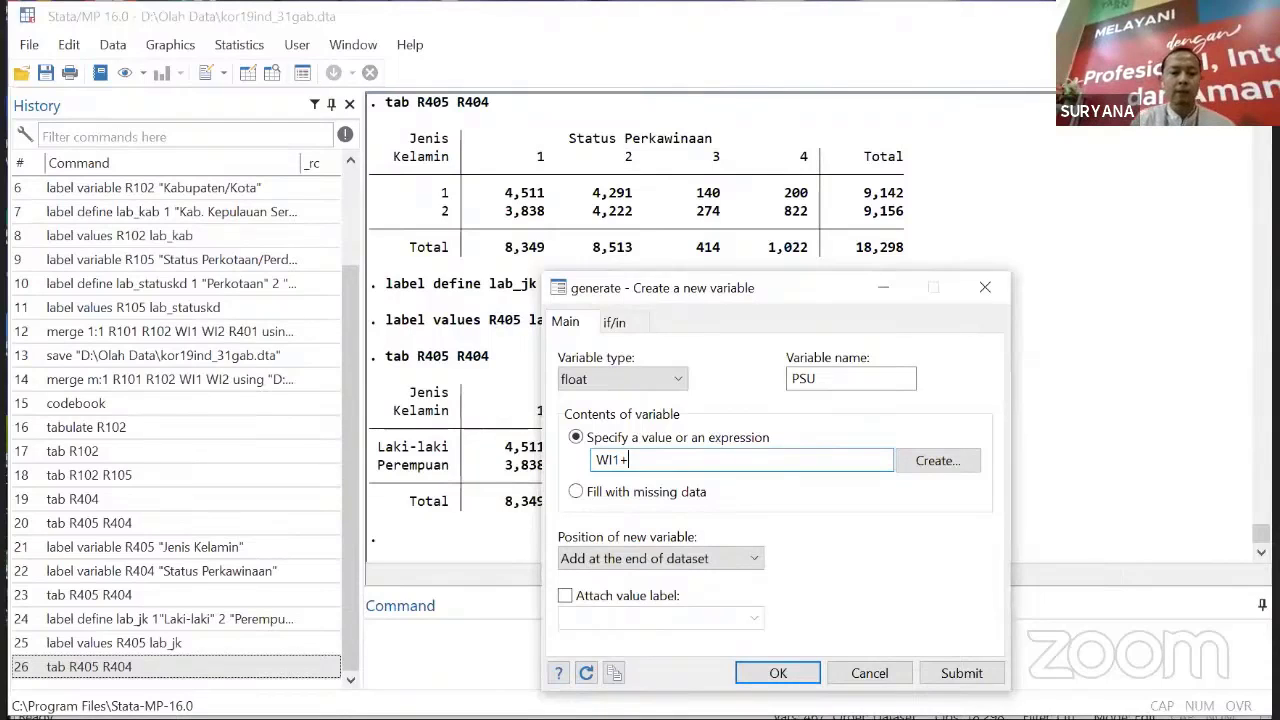
pyautogui.write('R102')
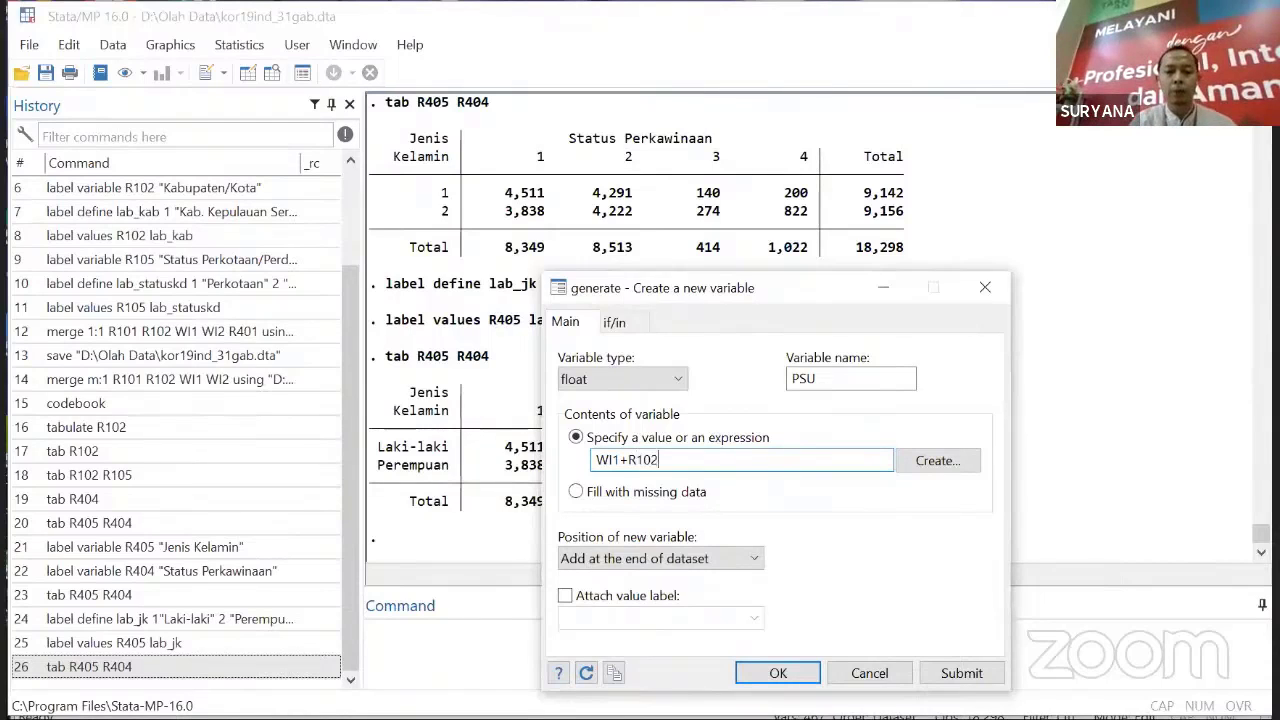
pyautogui.write('*')
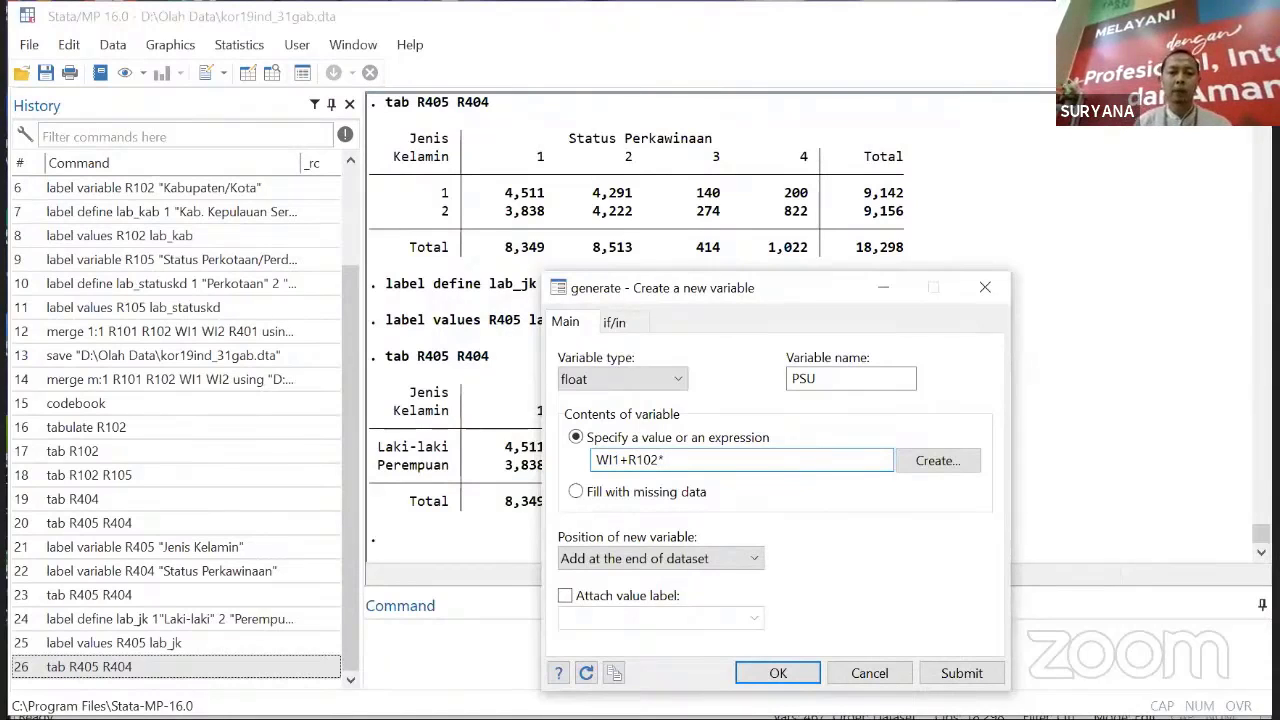
pyautogui.write('10')
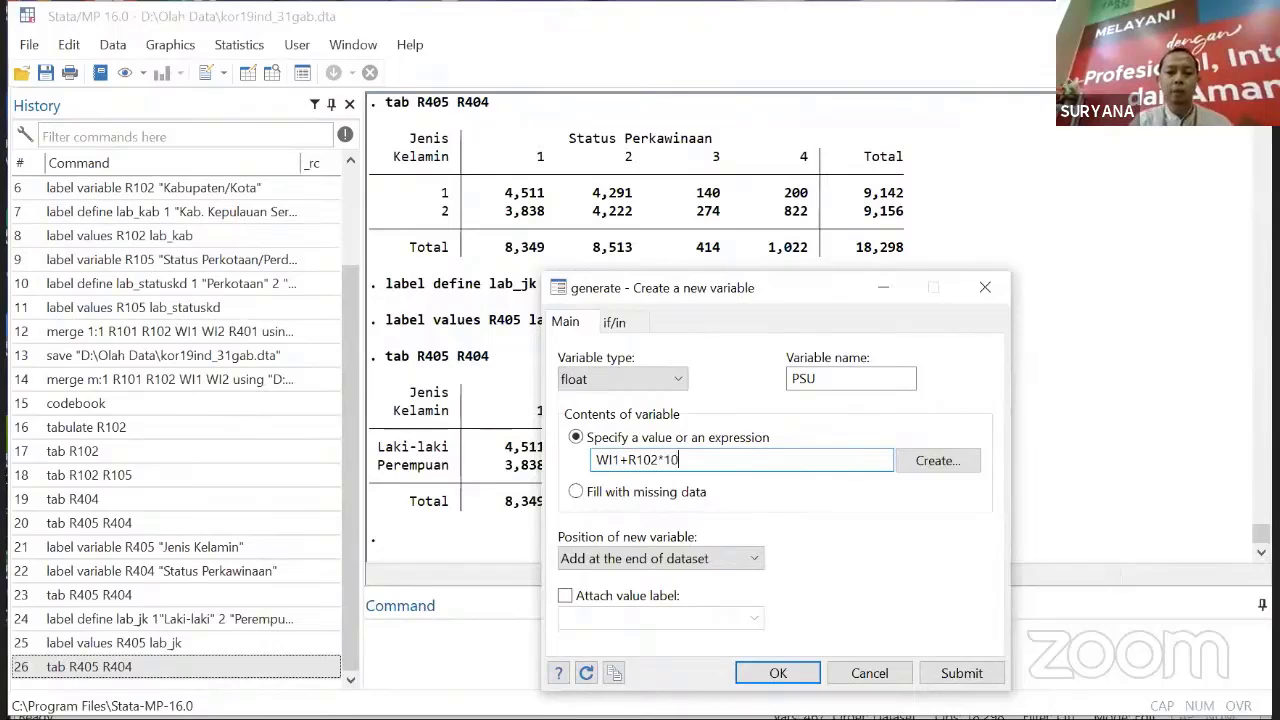
pyautogui.write('000')
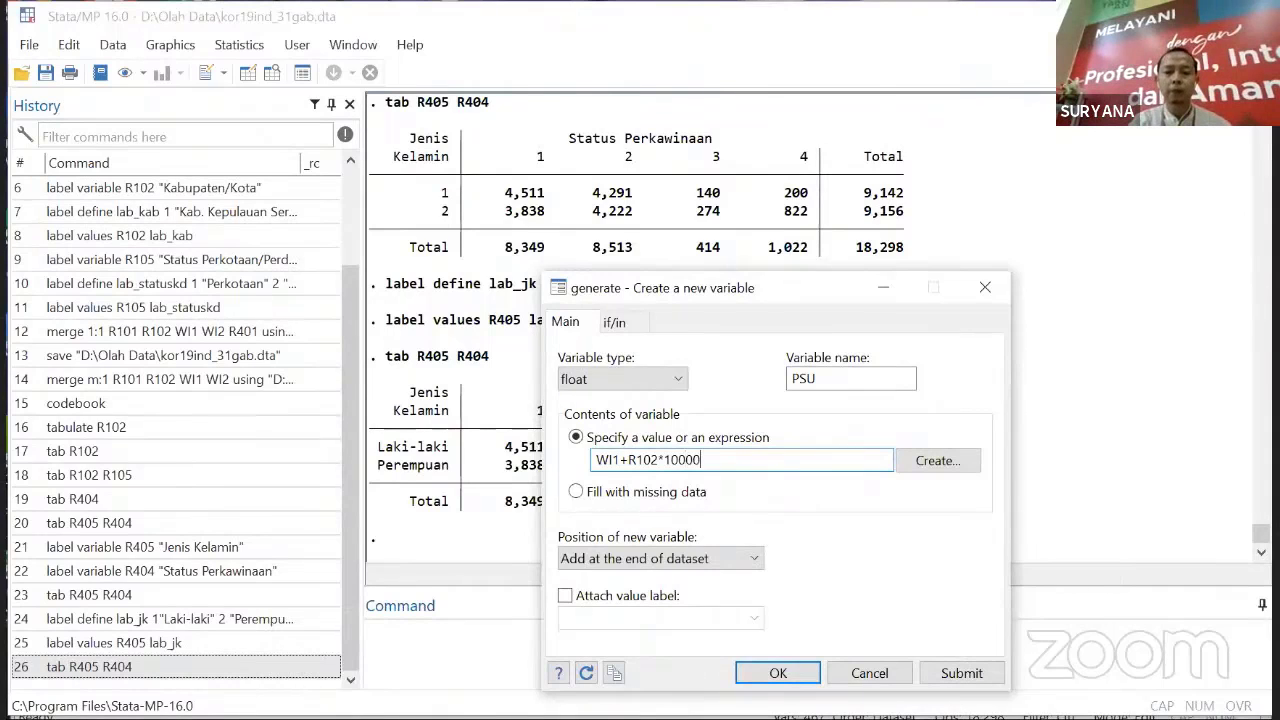
pyautogui.write('0')
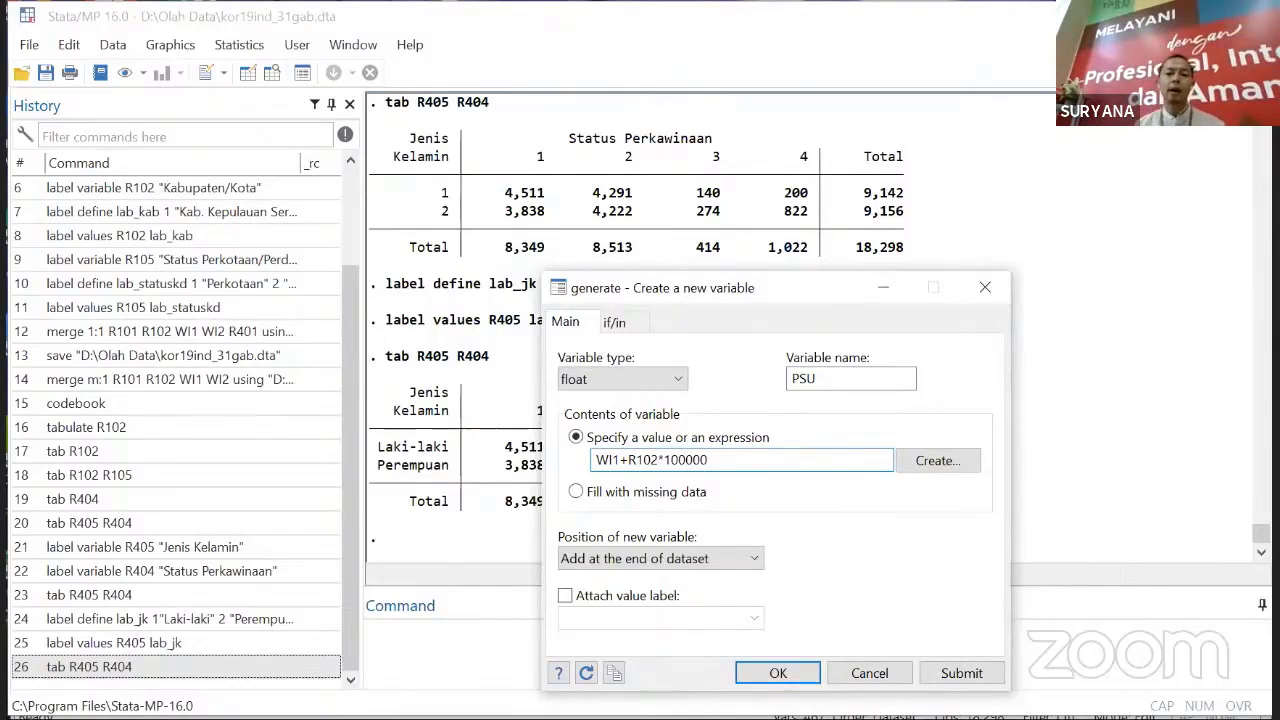
pyautogui.write('+')
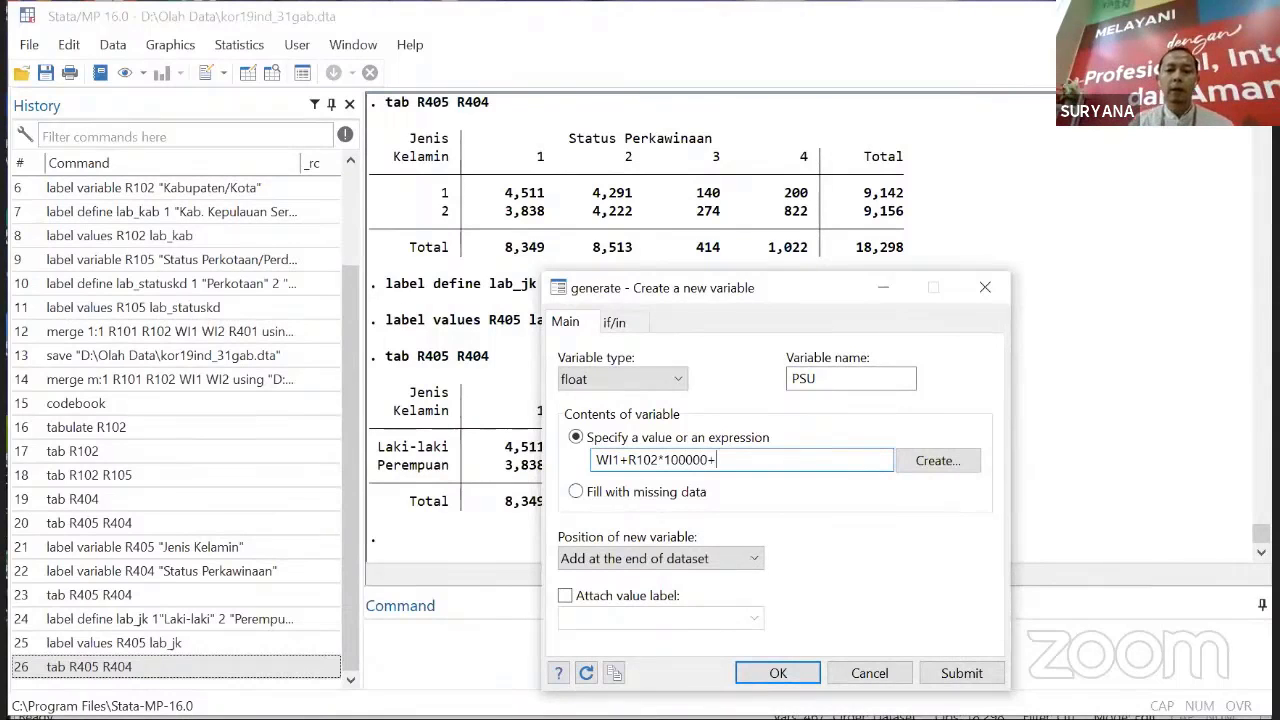
pyautogui.write('R101')
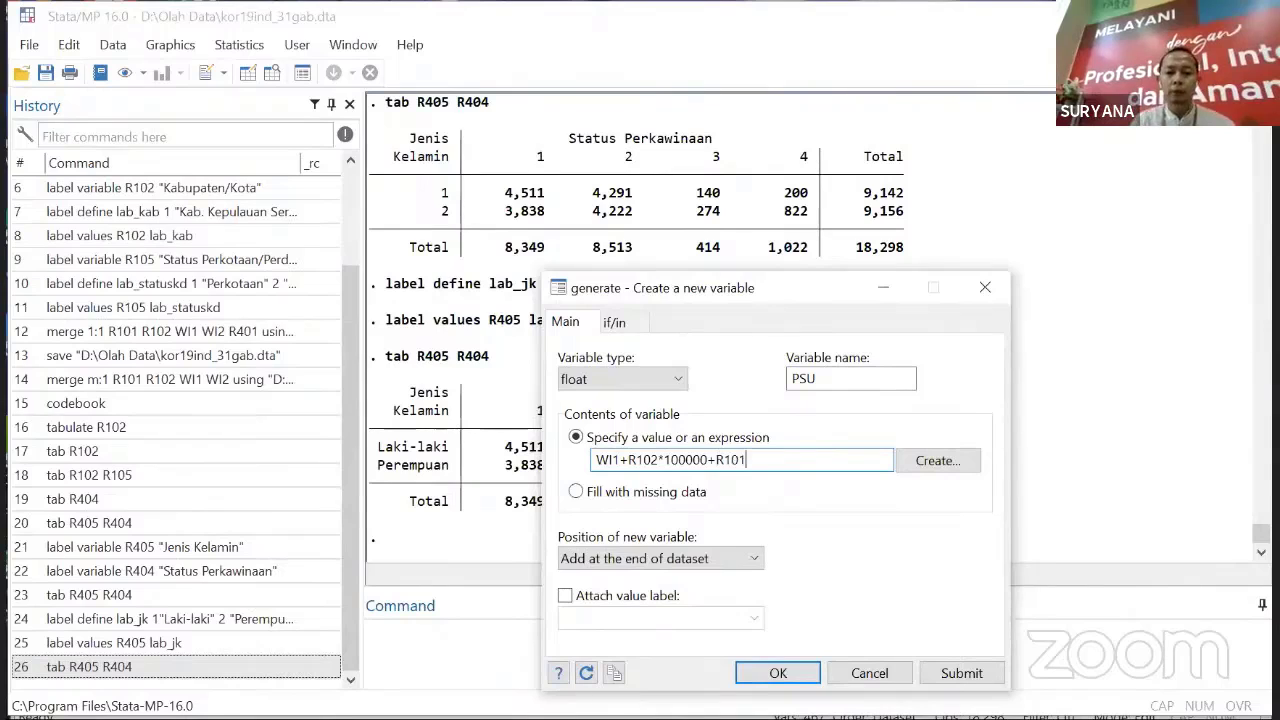
pyautogui.write('*')
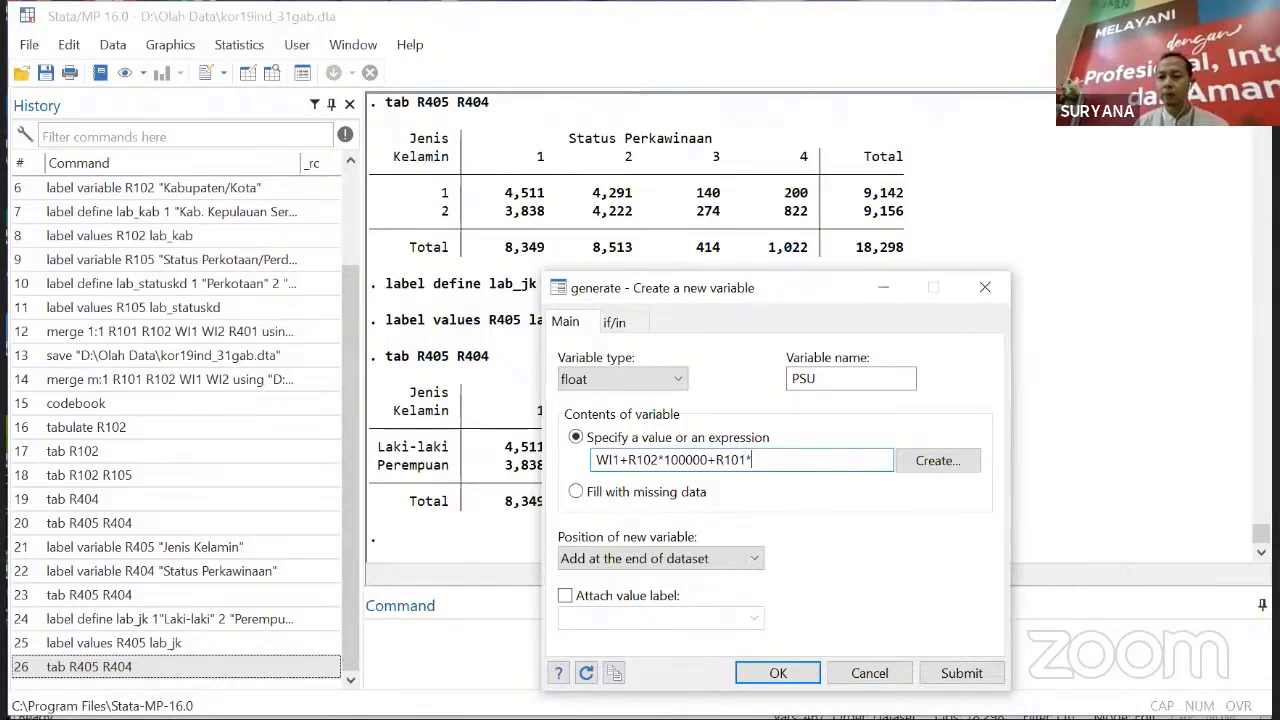
pyautogui.write('10')
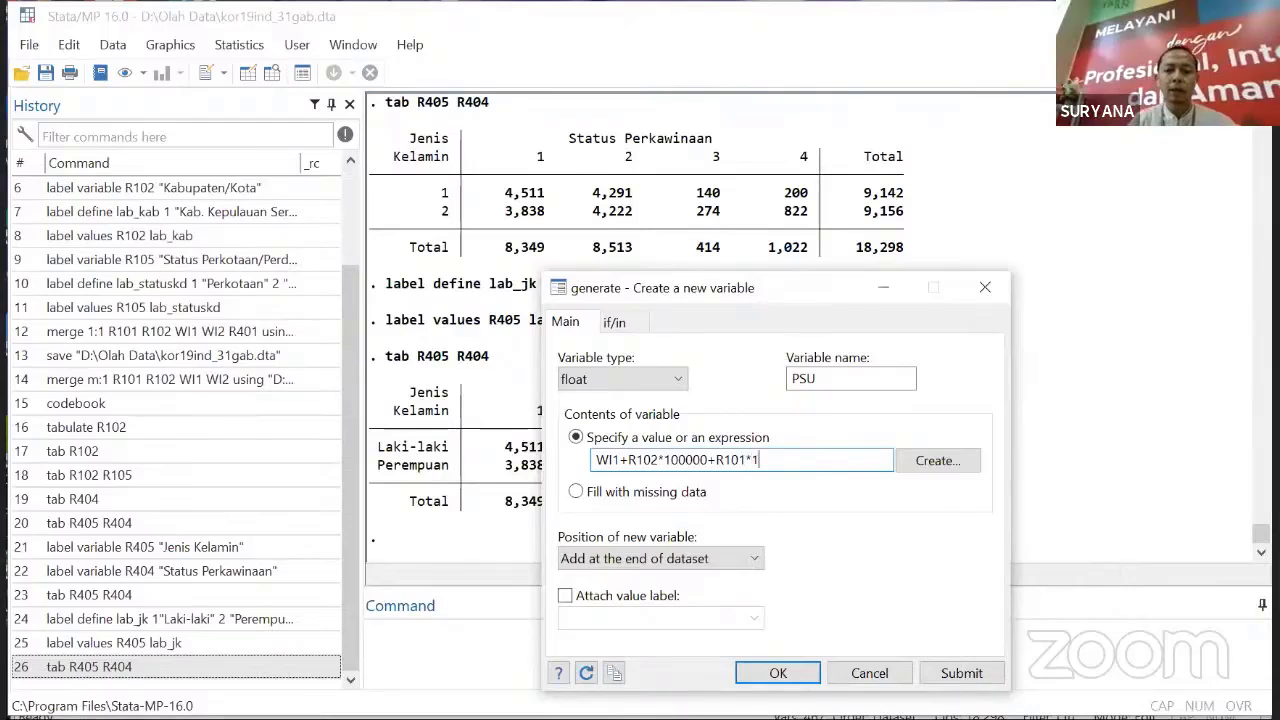
pyautogui.write('000')
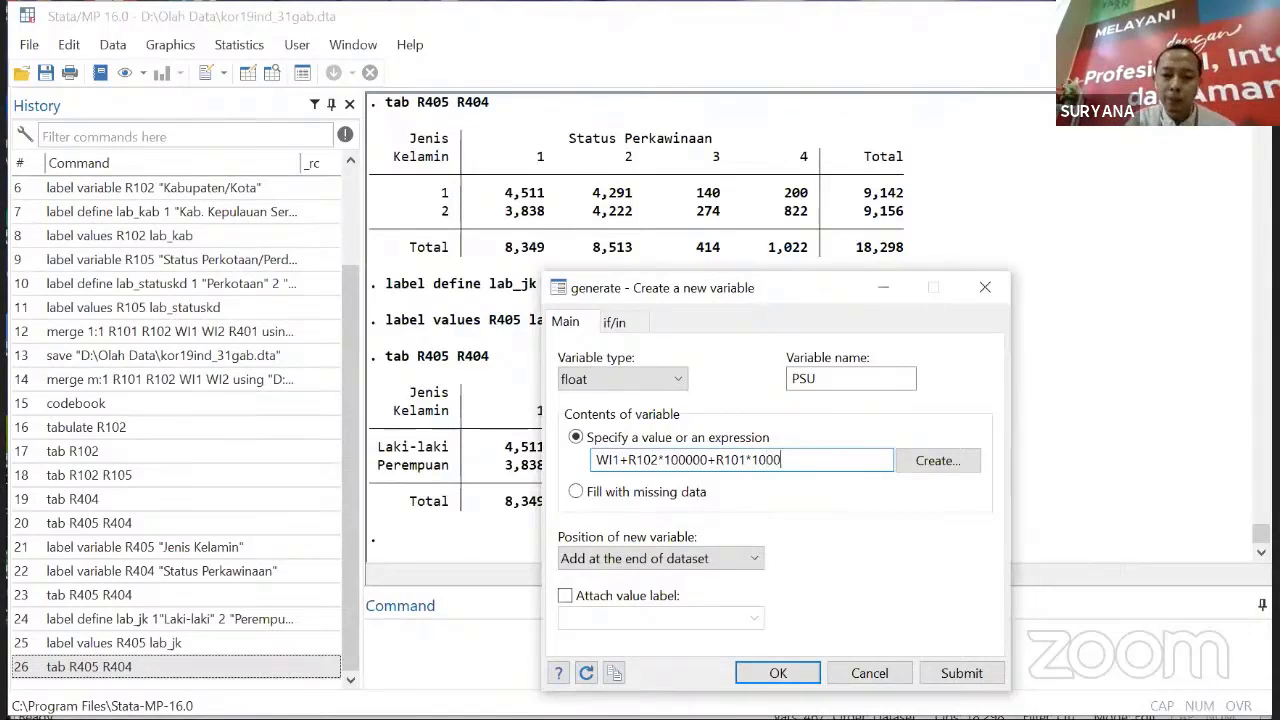
pyautogui.write('000')
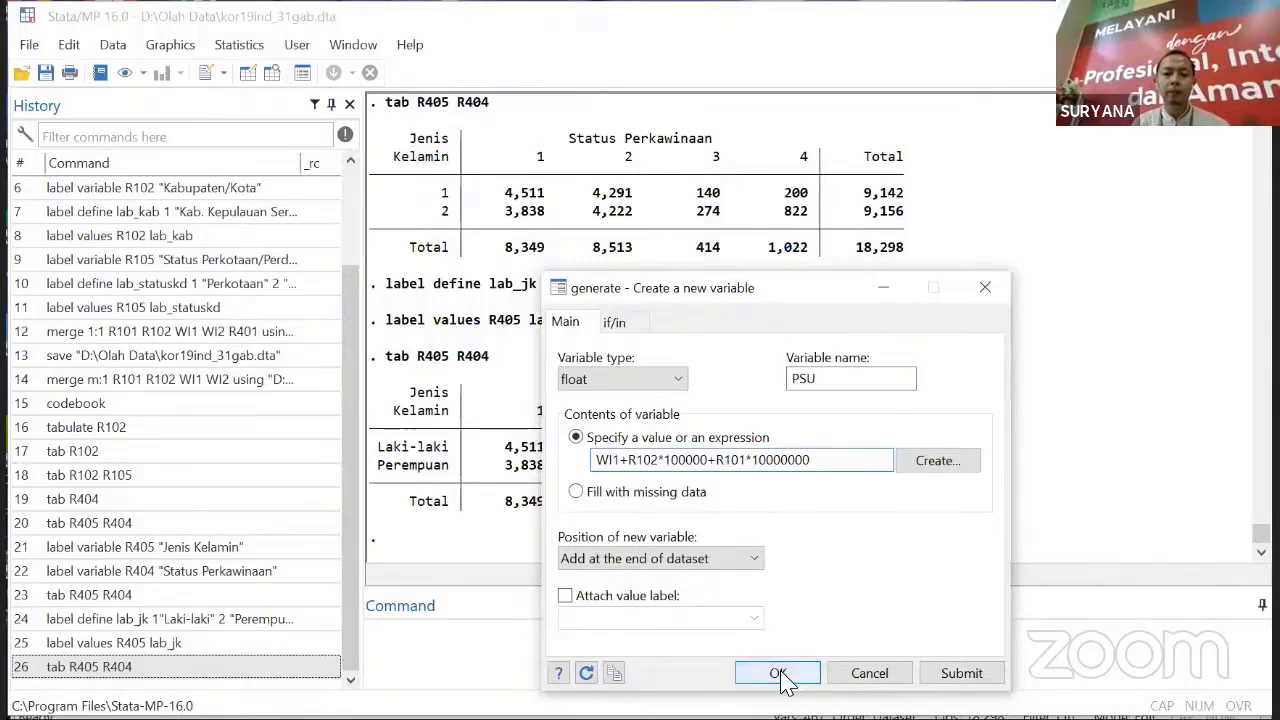
pyautogui.press('Return')
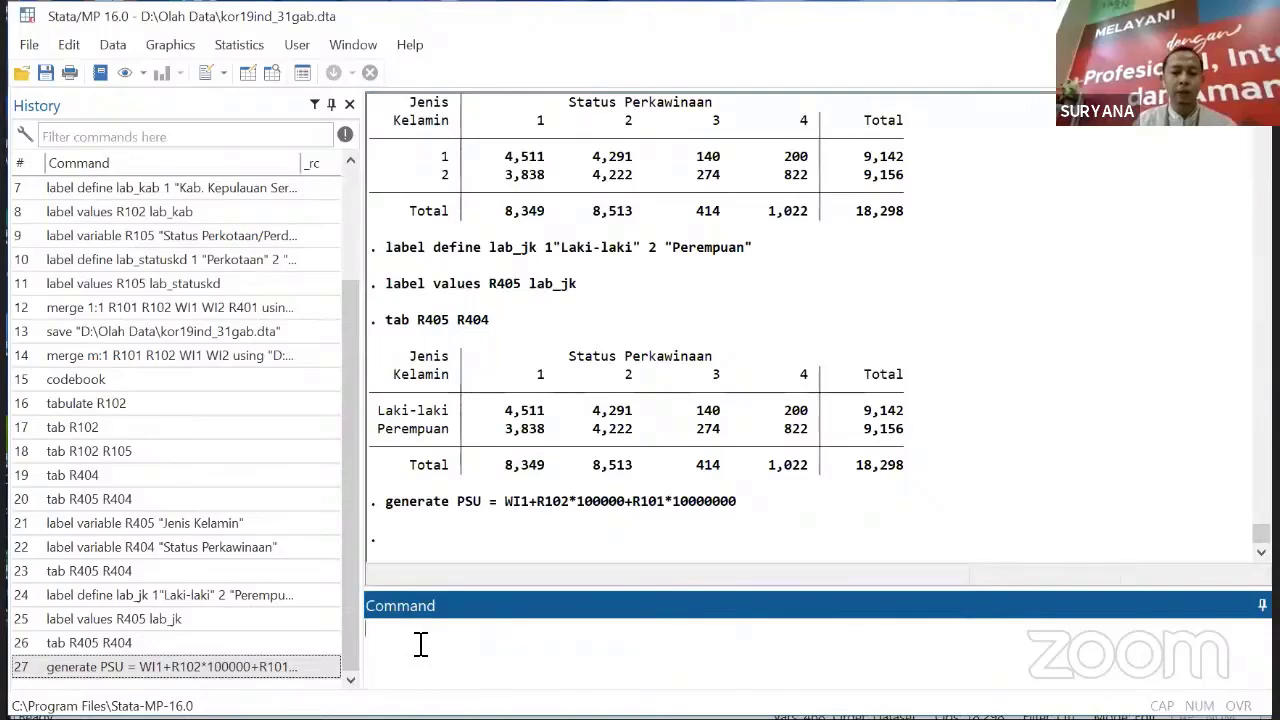
# - Begin a gen command that creates a new variable named SSU
pyautogui.write('gen SS')
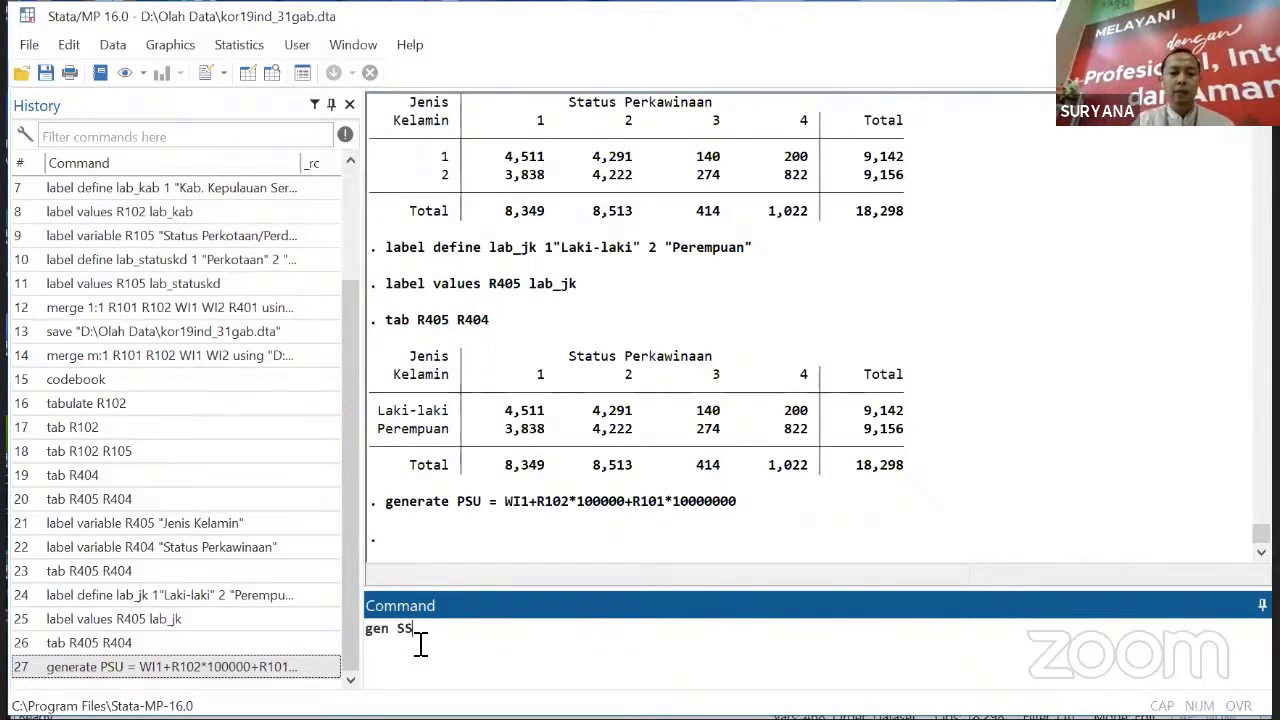
pyautogui.write('U=')
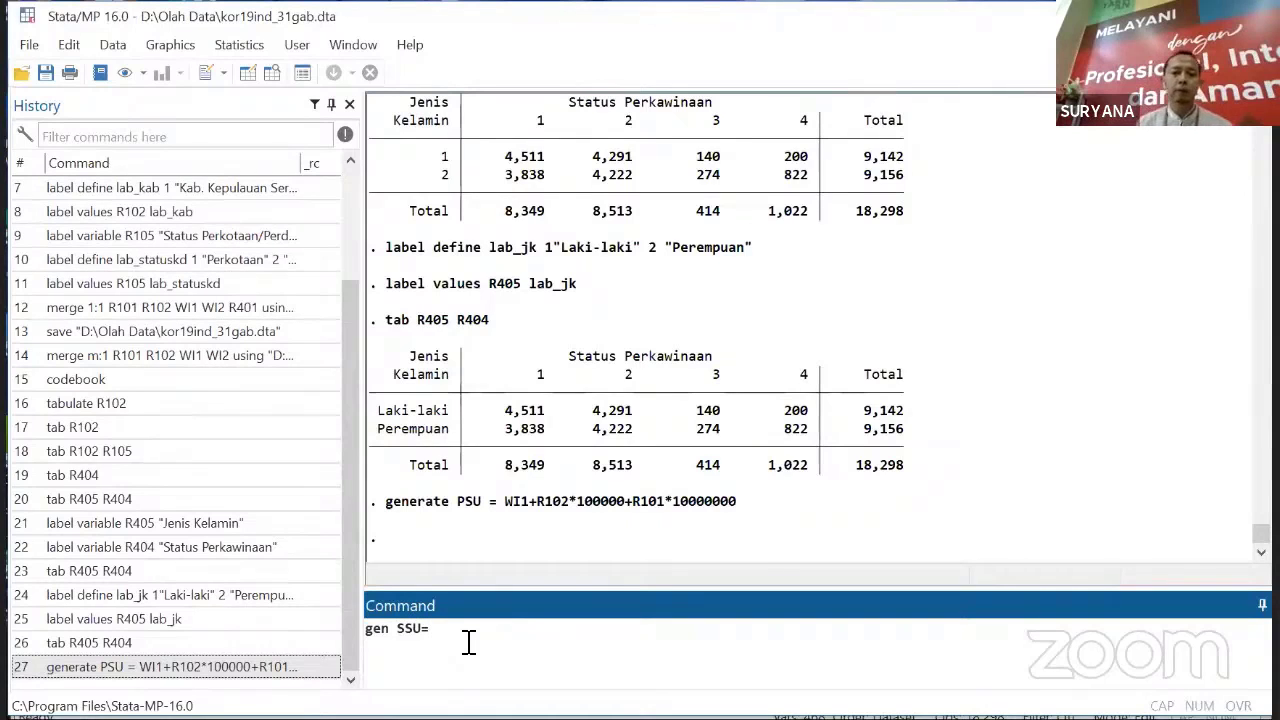
# - Generate the secondary sampling unit variable SSU as WI2+PSU*100
pyautogui.write('PS')
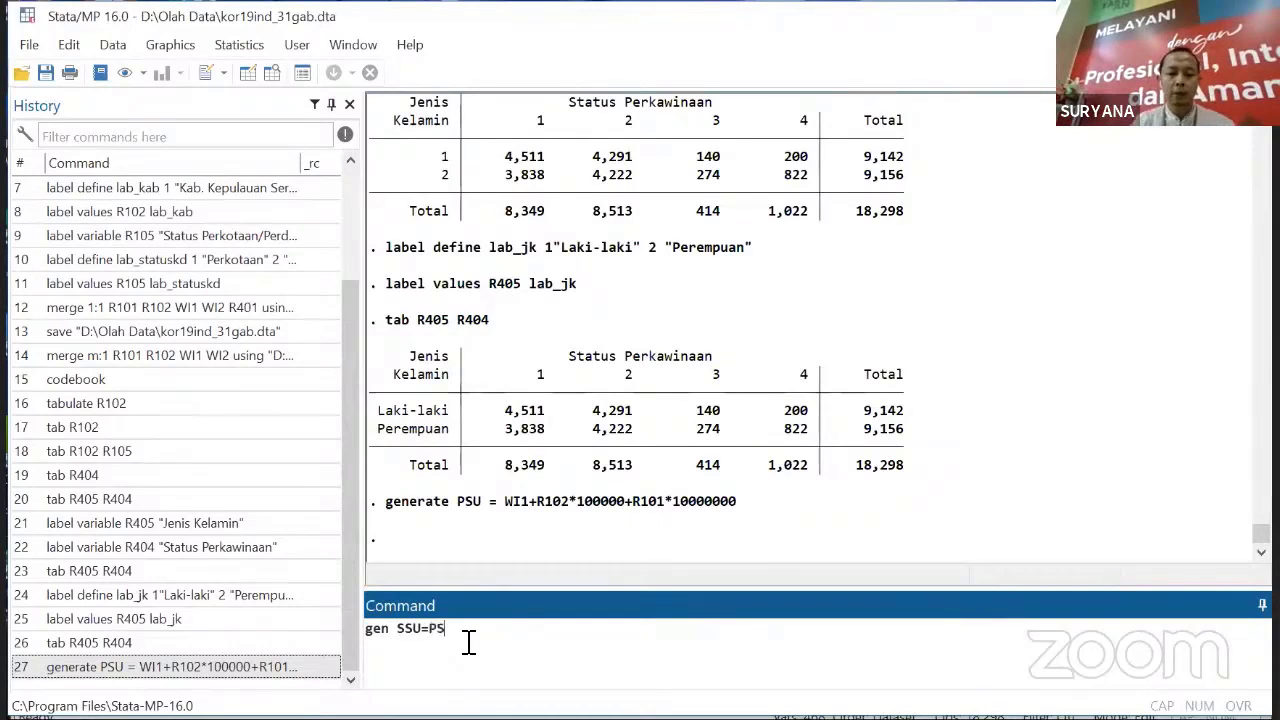
pyautogui.write('U')
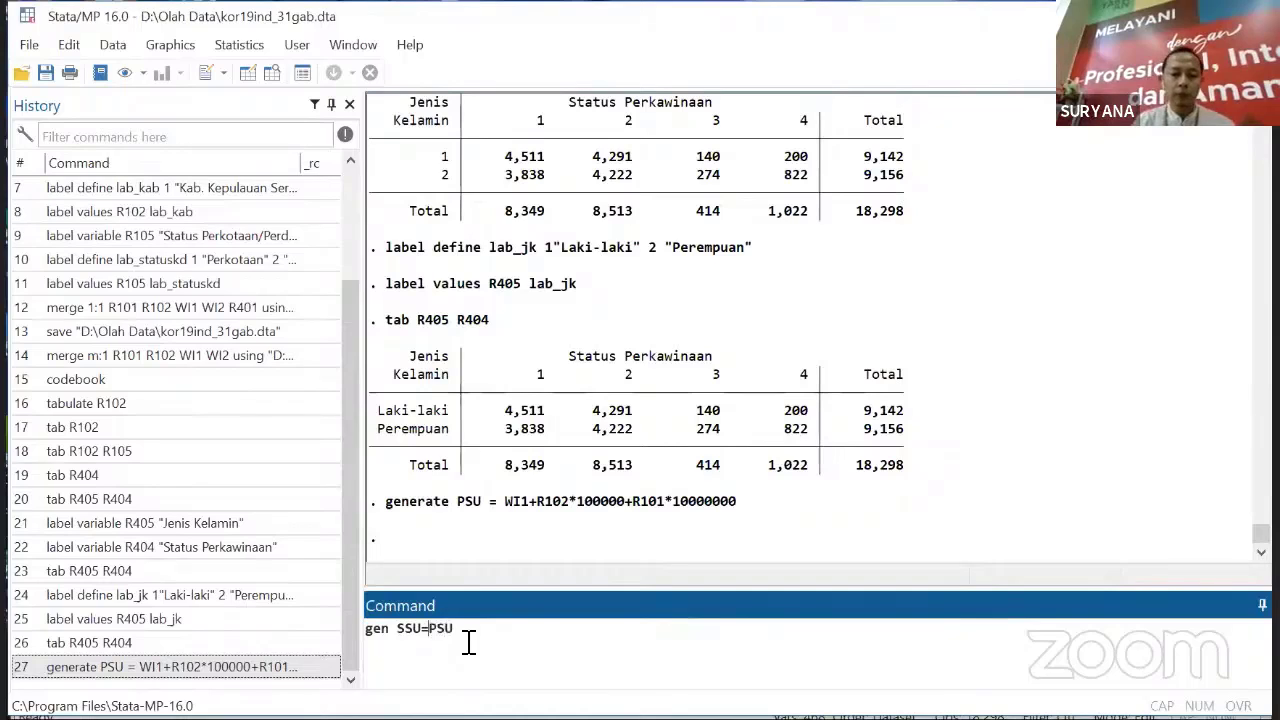
pyautogui.write('WI2+')
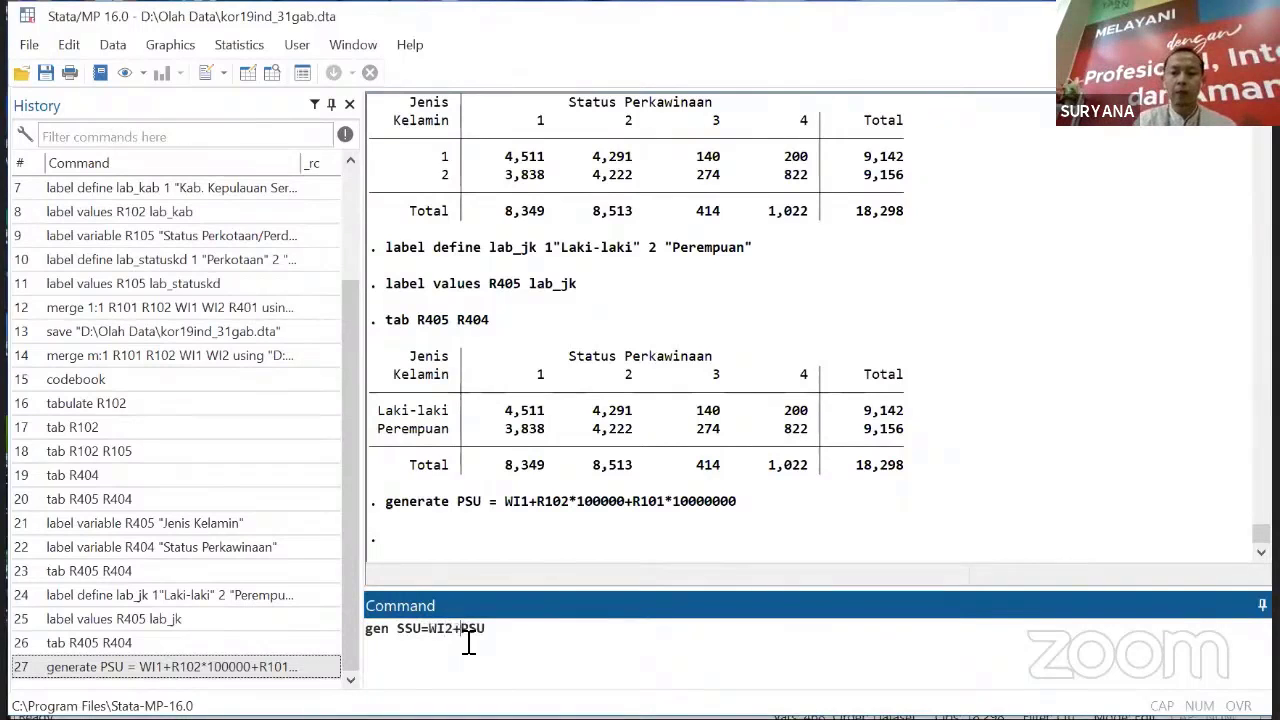
pyautogui.write('*')
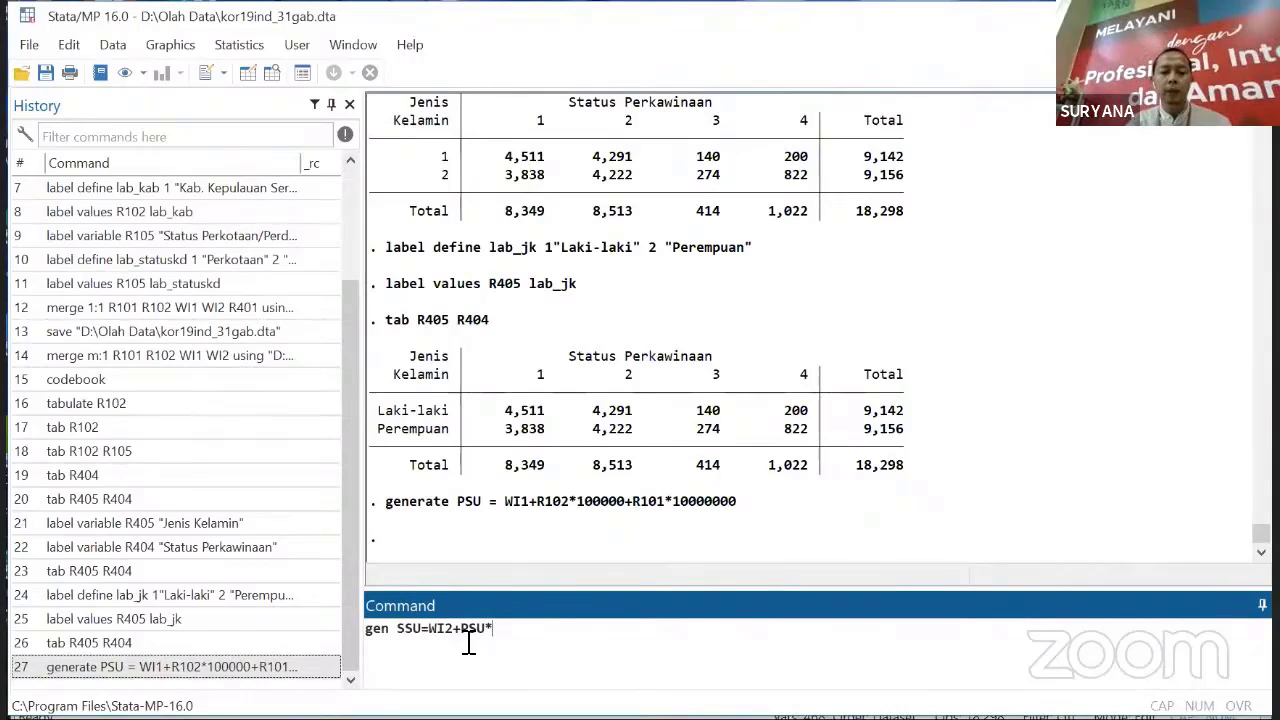
pyautogui.write('1')
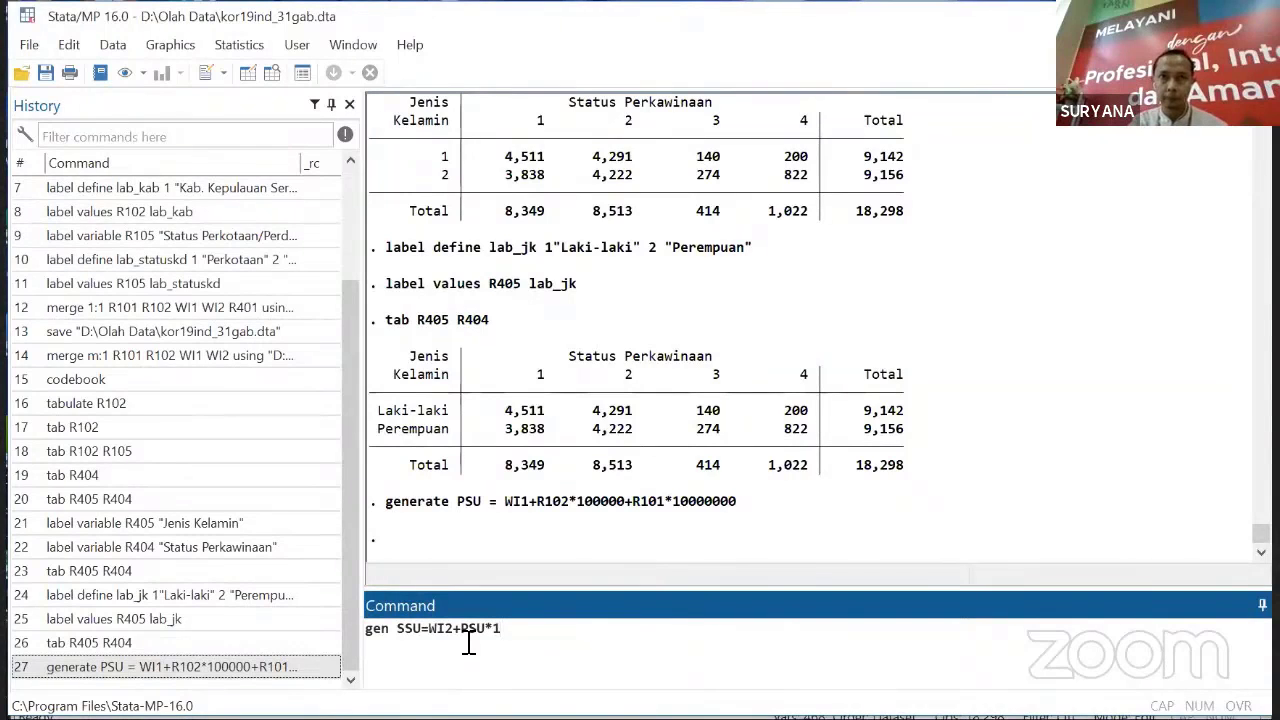
pyautogui.write('00')
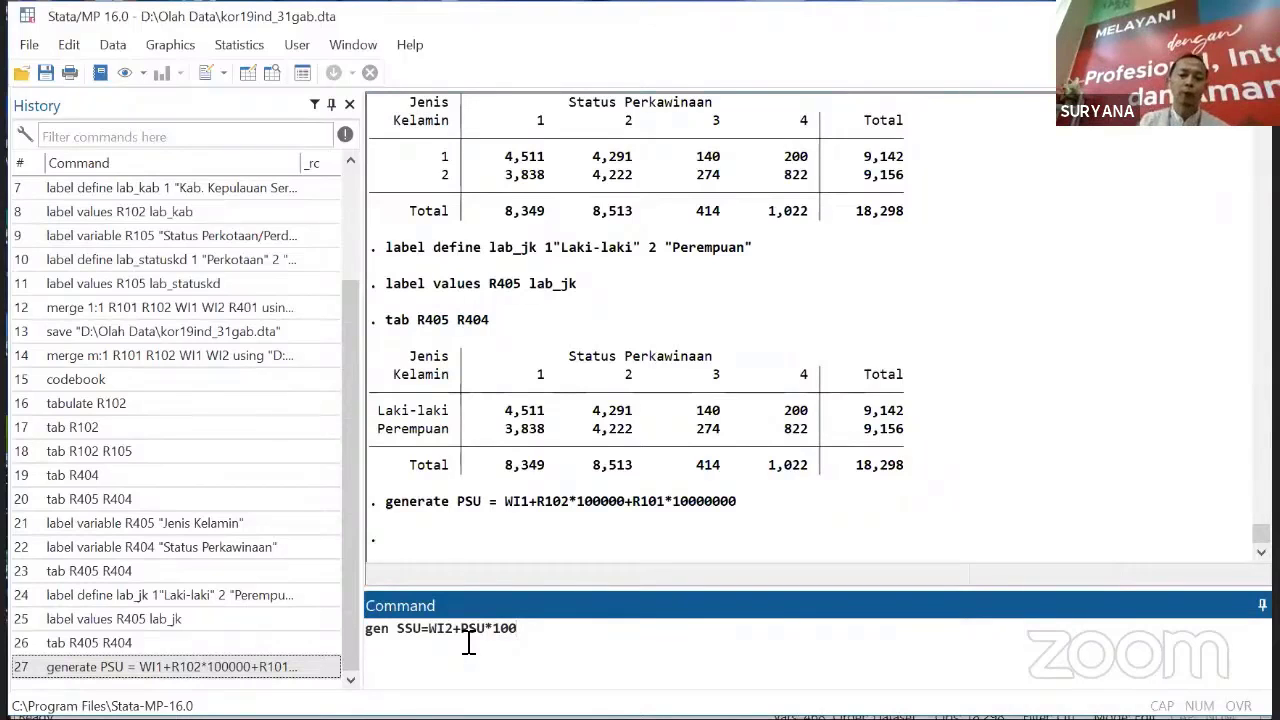
pyautogui.press('Return')
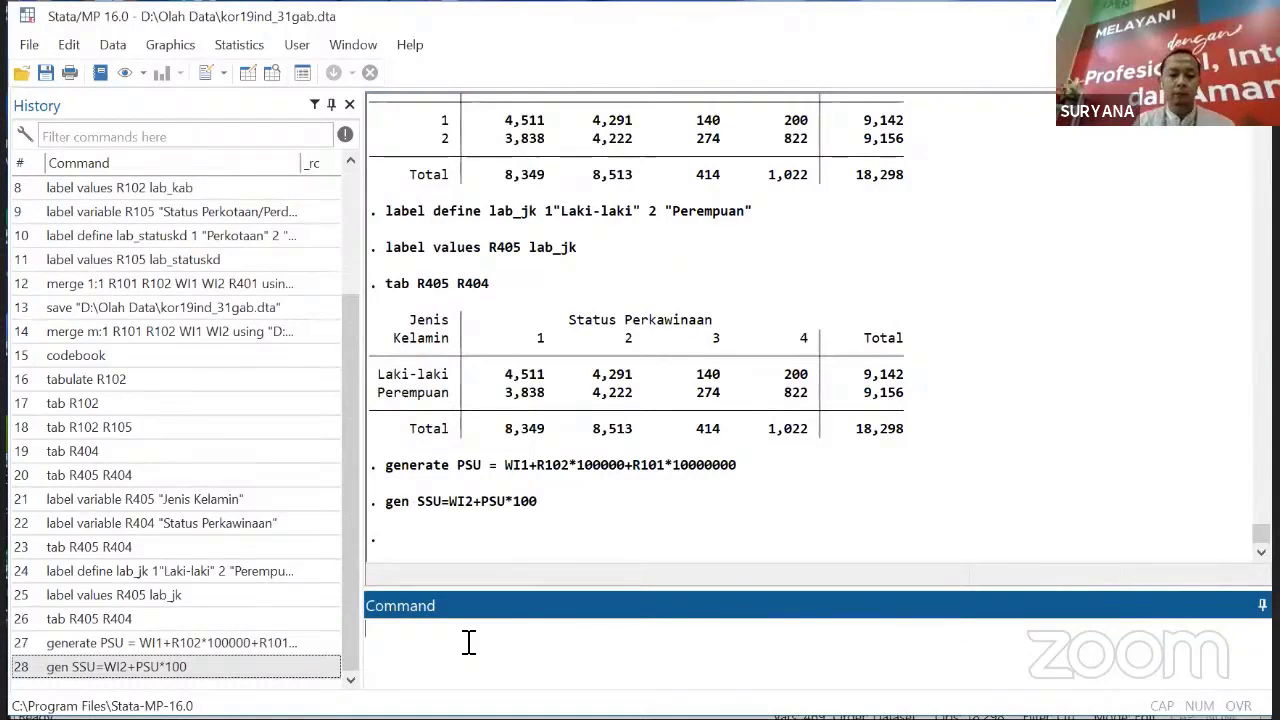
# - Try to generate a variable named strata as R015+R102*10+R101*1000
pyautogui.write('gen')
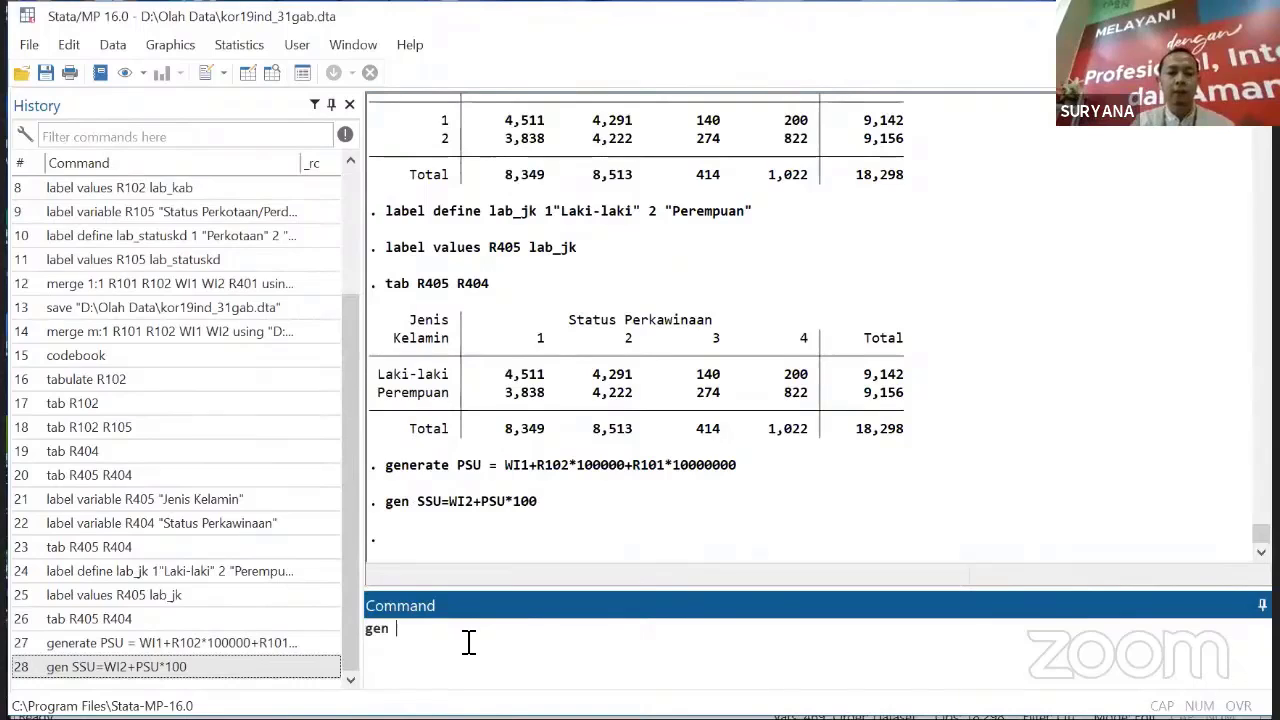
pyautogui.write('strata')
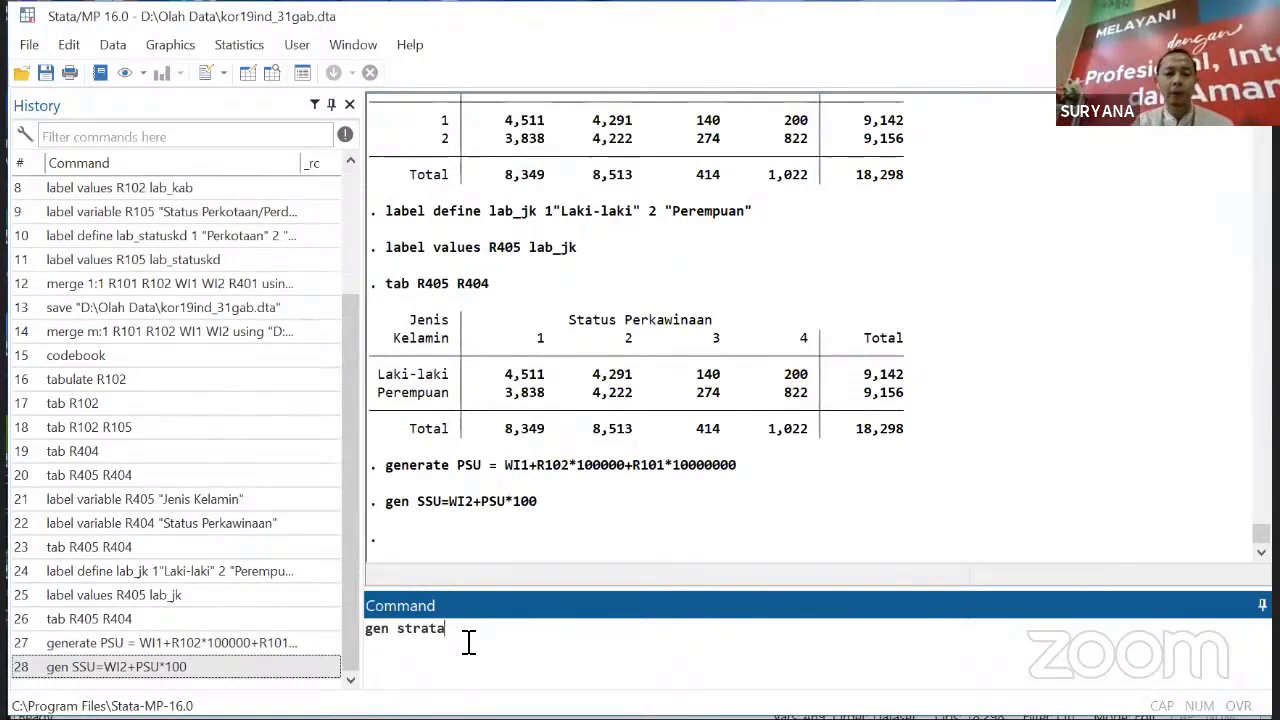
pyautogui.write('=')
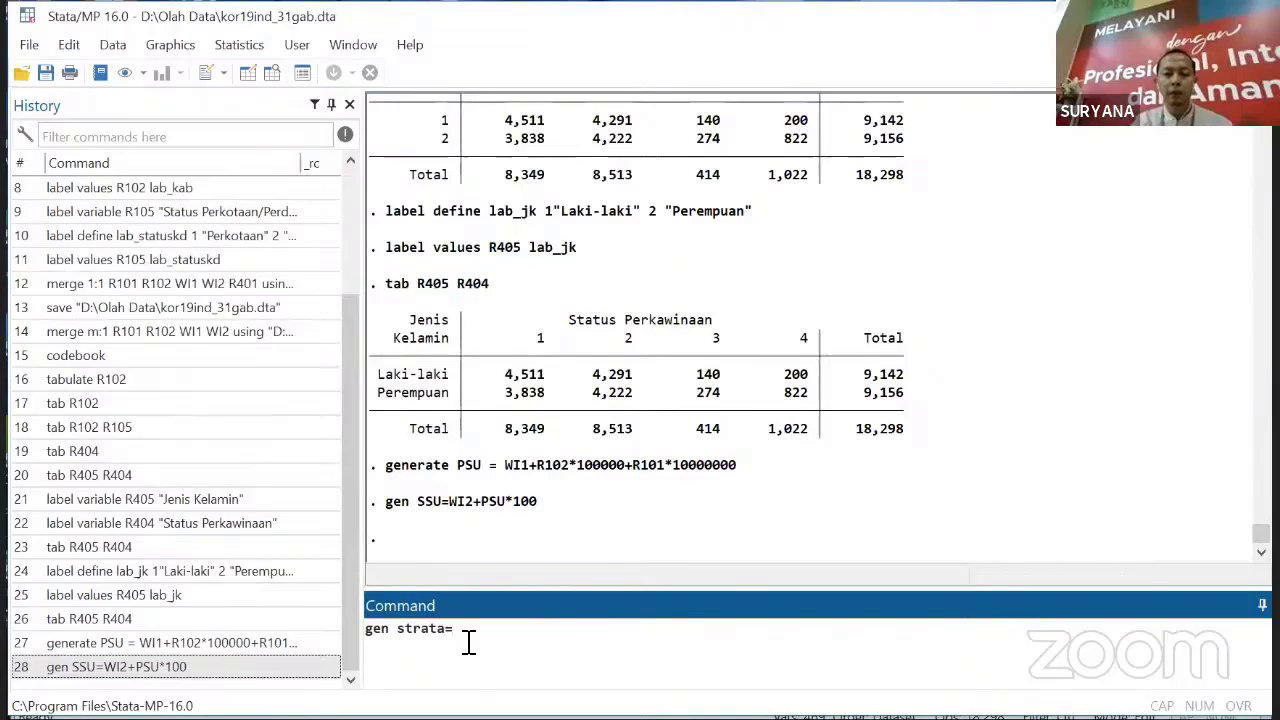
pyautogui.write('R')
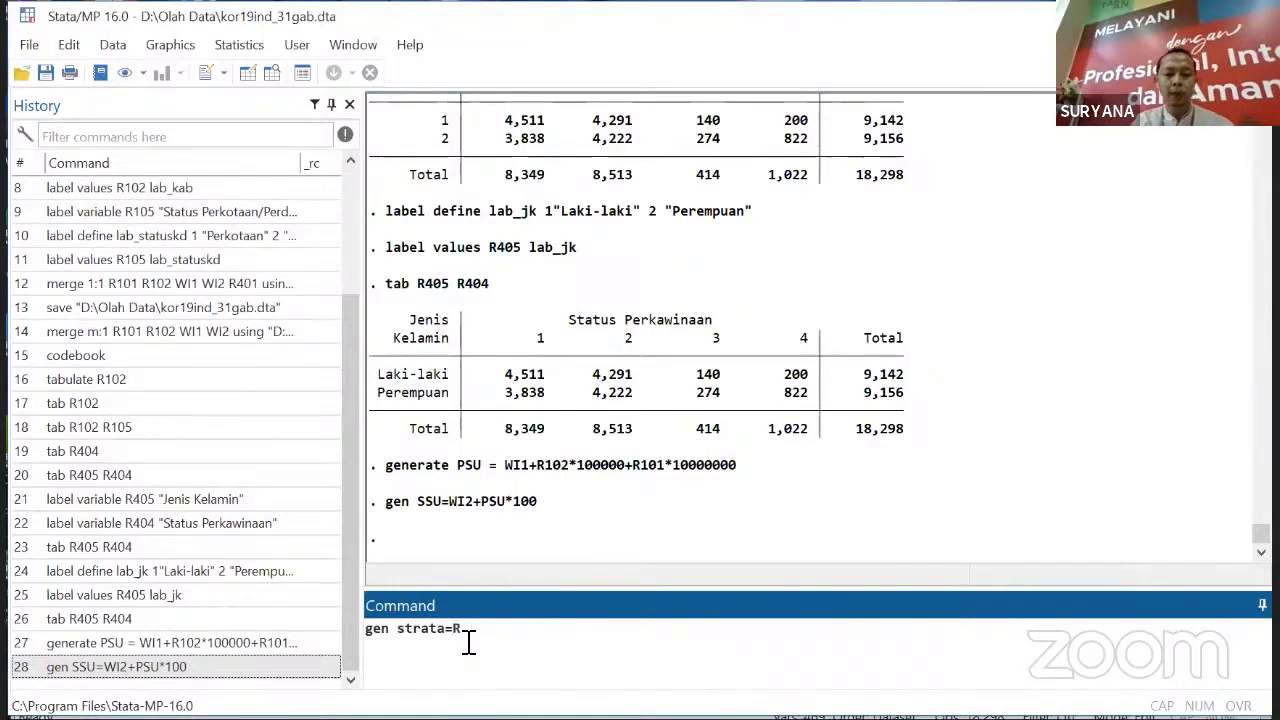
pyautogui.write('01')
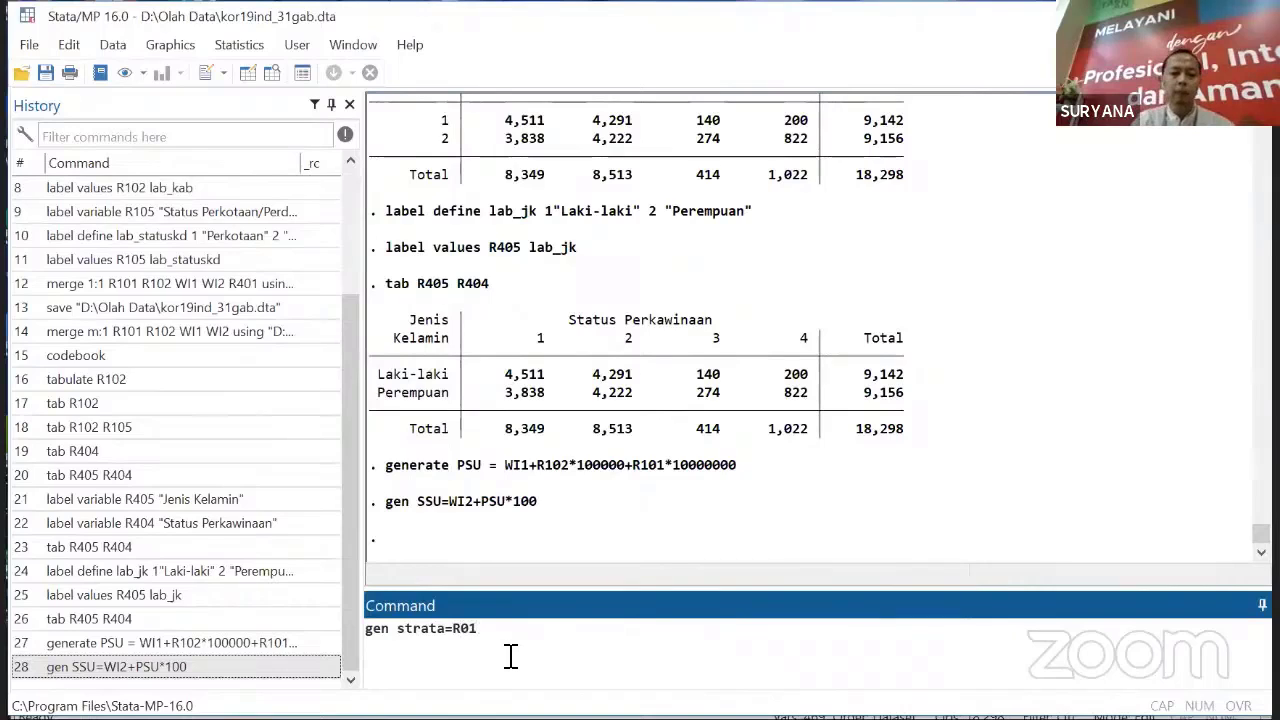
pyautogui.write('5+')
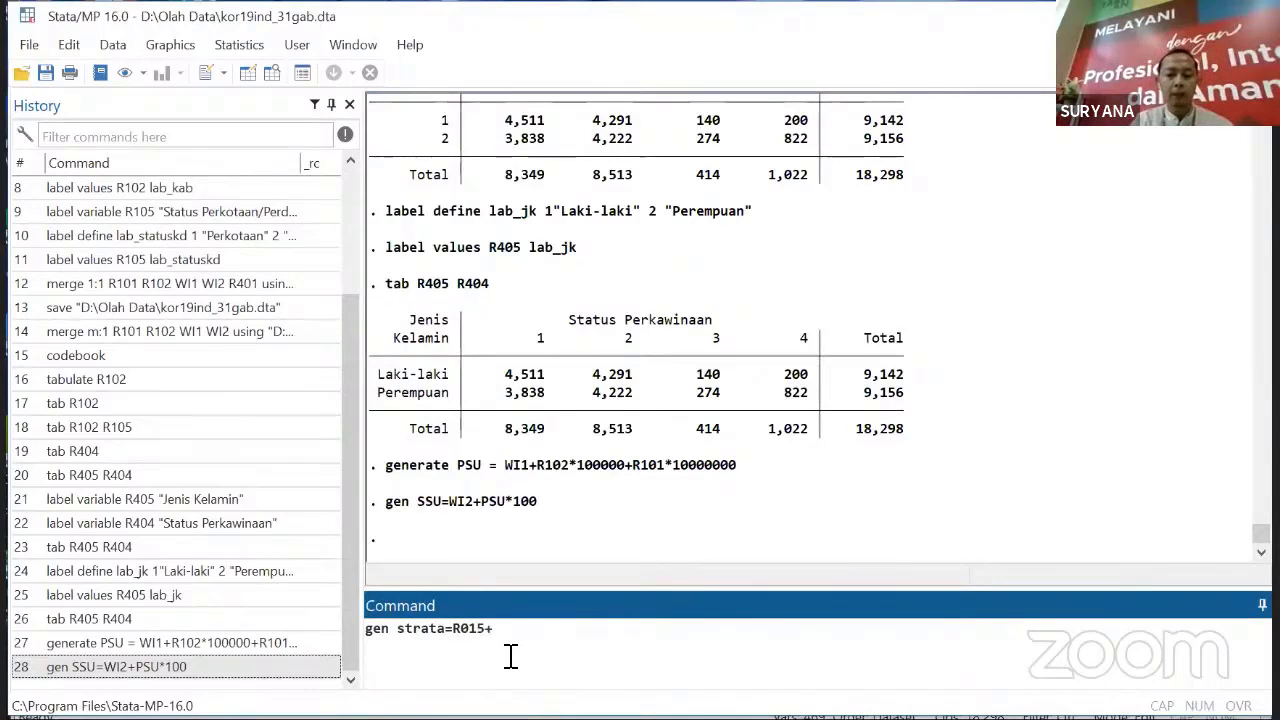
pyautogui.write('R102*')
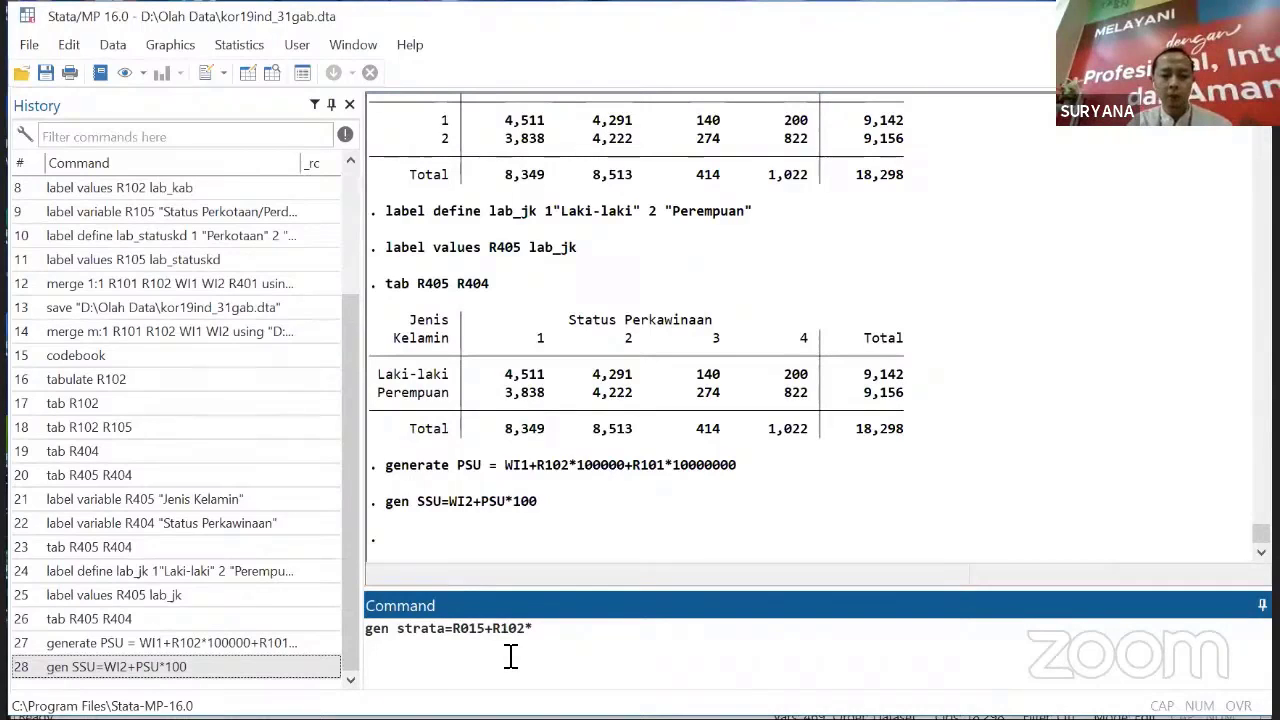
pyautogui.write('10+')
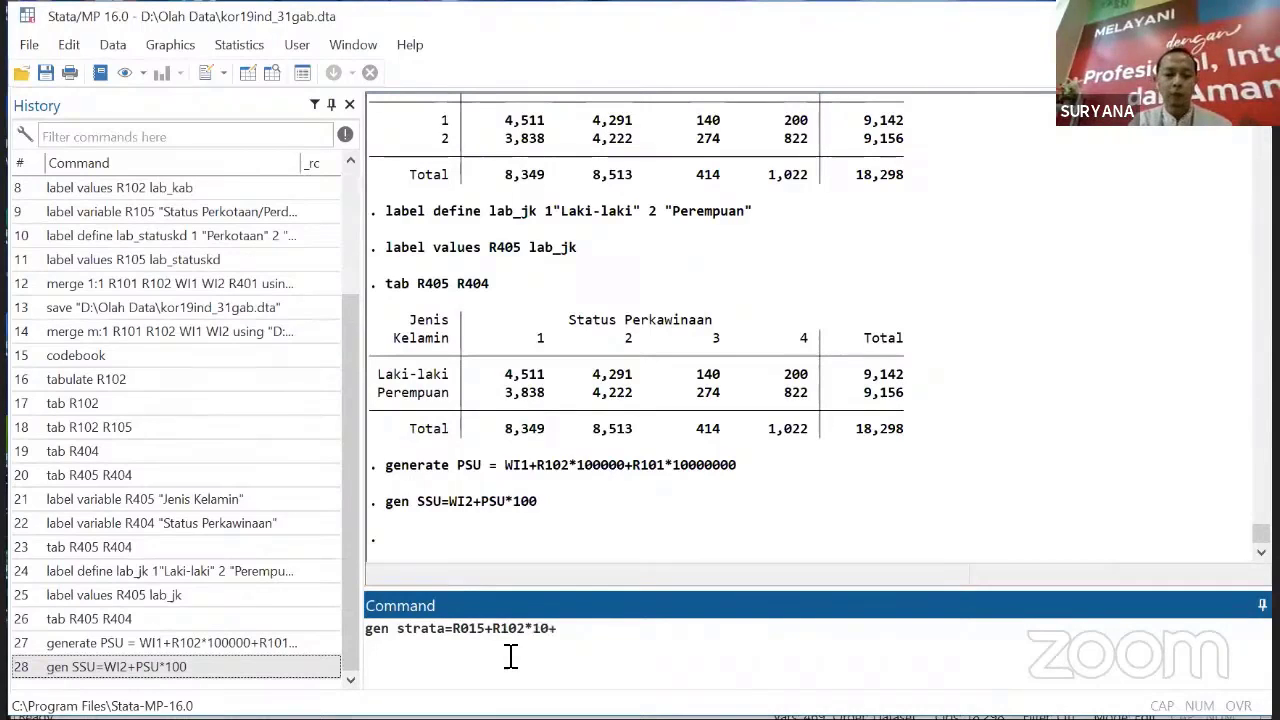
pyautogui.write('R101*1000')
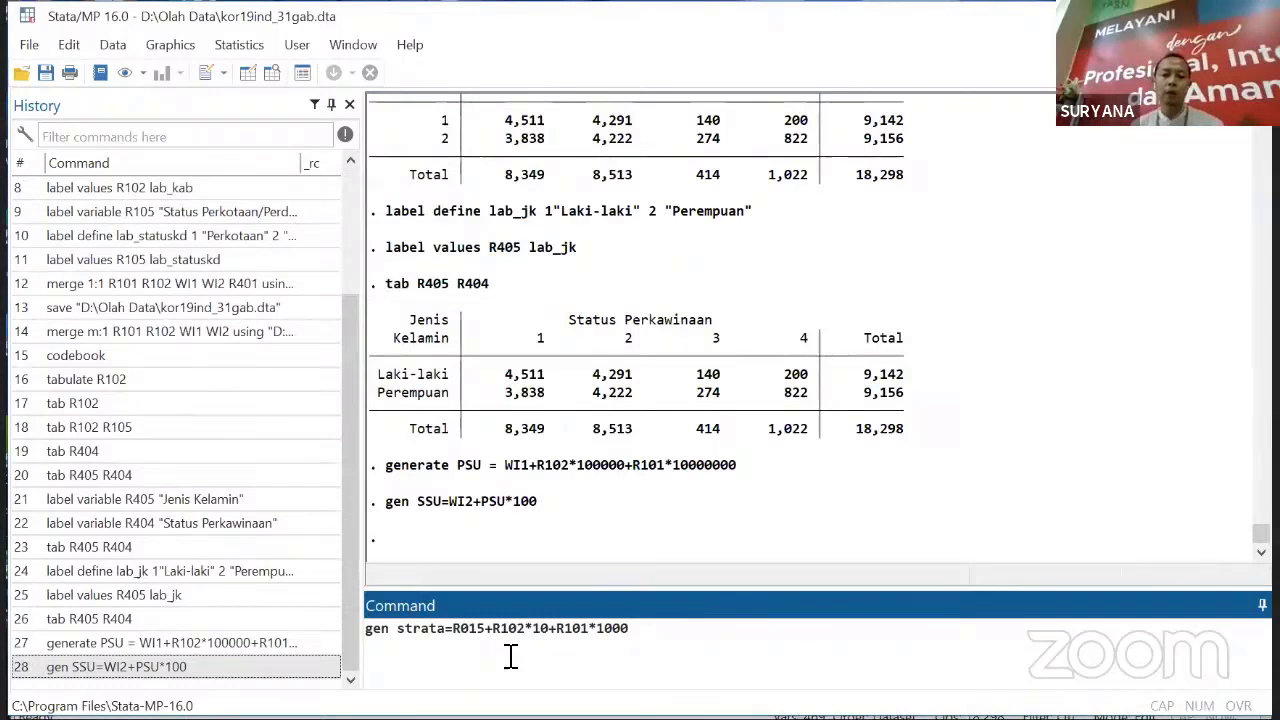
pyautogui.press('Return')
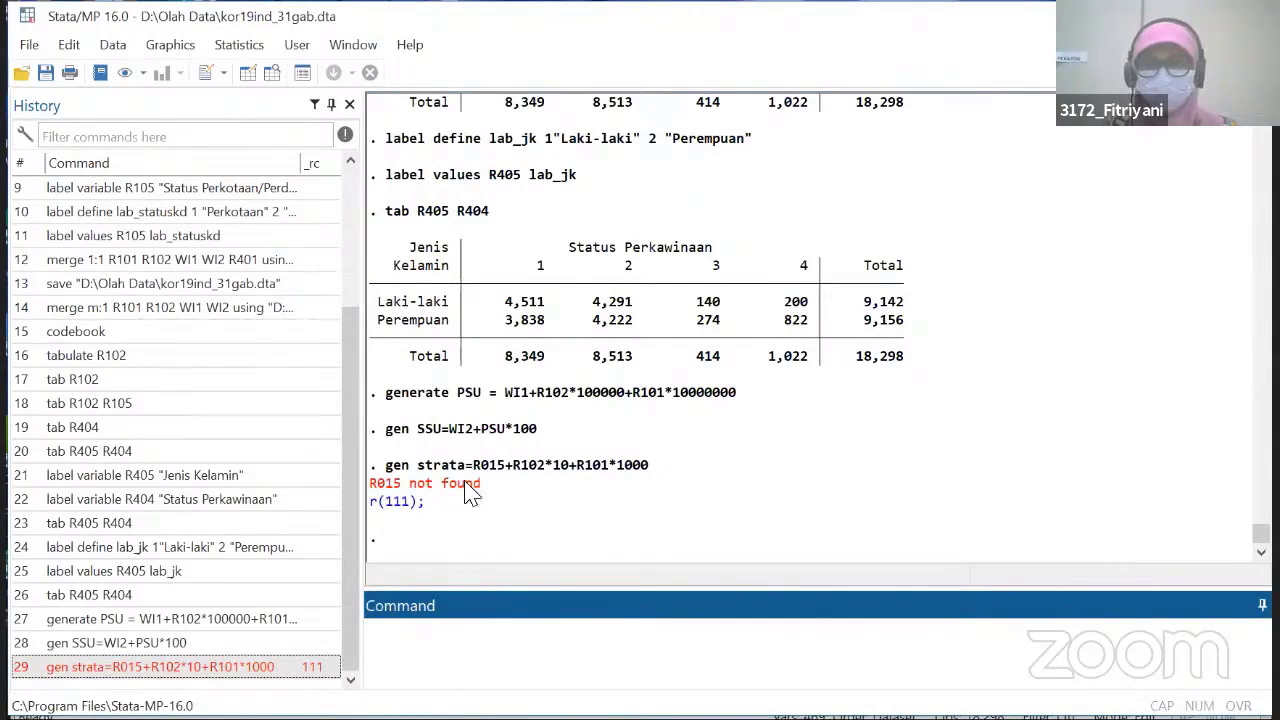
# - Reuse the strata command with R015 corrected to R105, generating strata as R105+R102*10+R101*1000
pyautogui.moveTo(397, 466); pyautogui.dragTo(651, 466)
pyautogui.hotkey('ctrl', 'c')
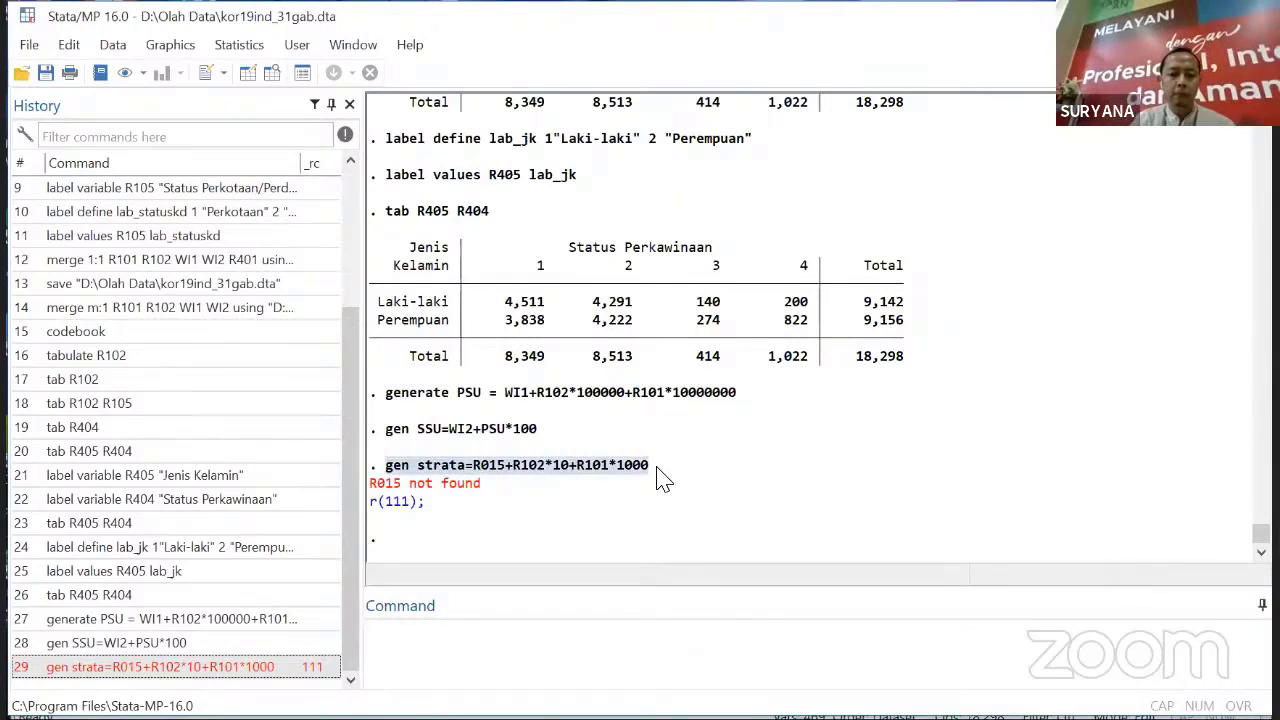
pyautogui.click(552, 644)
pyautogui.hotkey('ctrl', 'v')
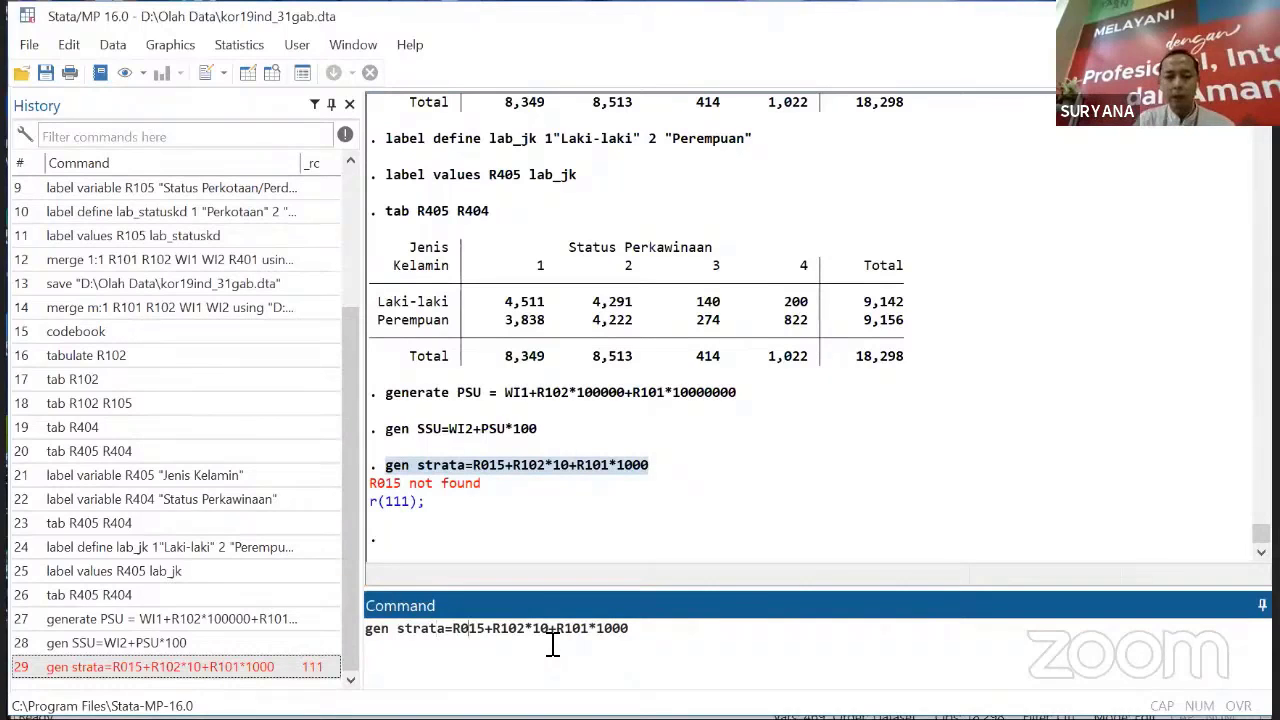
pyautogui.press('Delete')
pyautogui.press('Right')
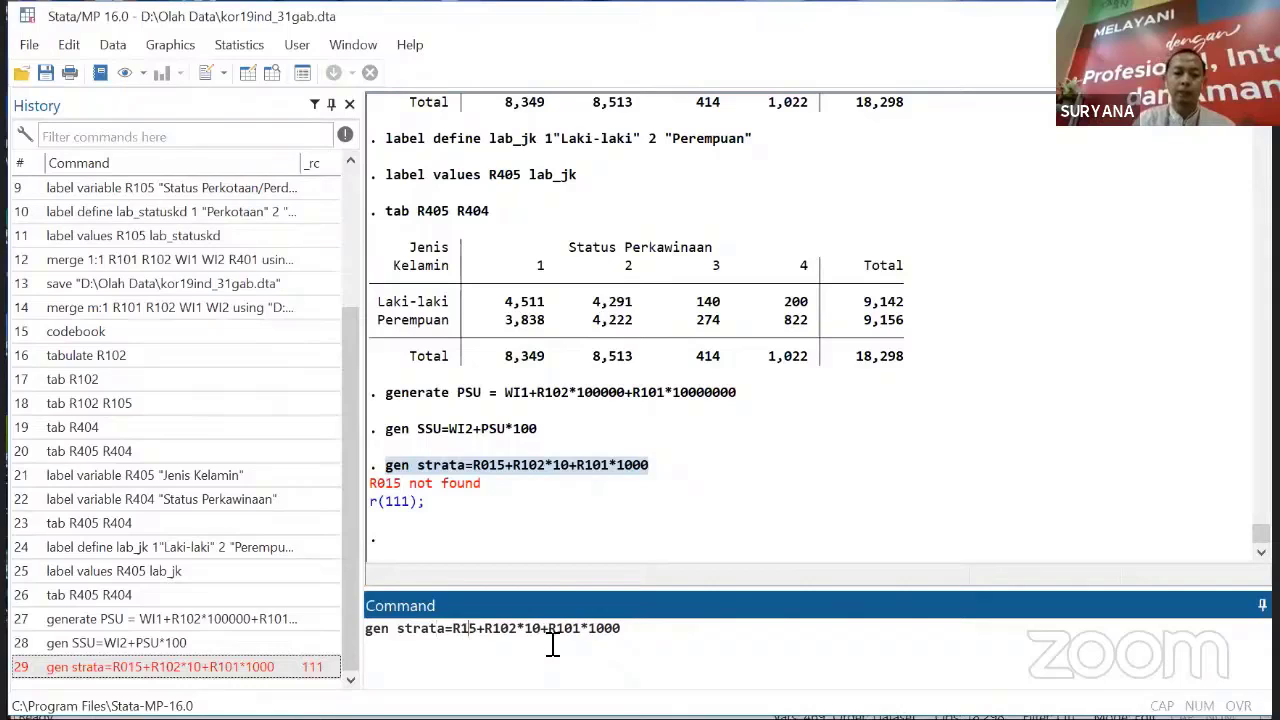
pyautogui.write('0')
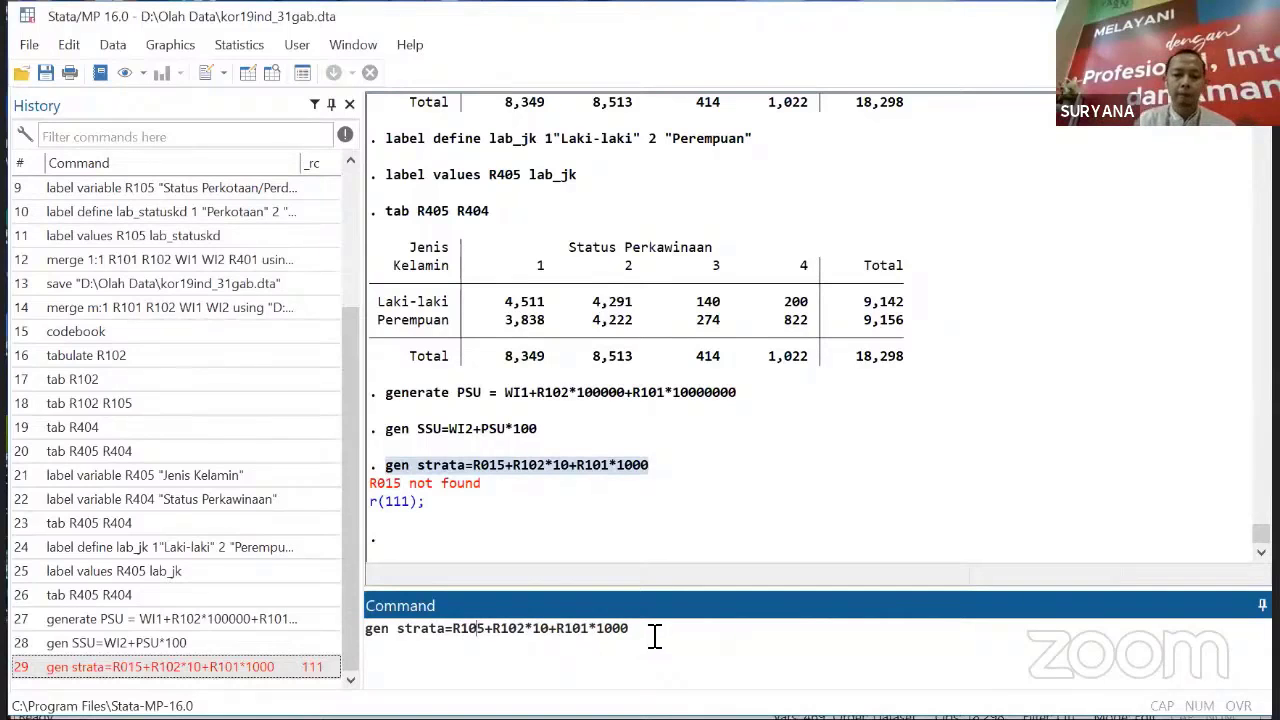
pyautogui.press('Return')
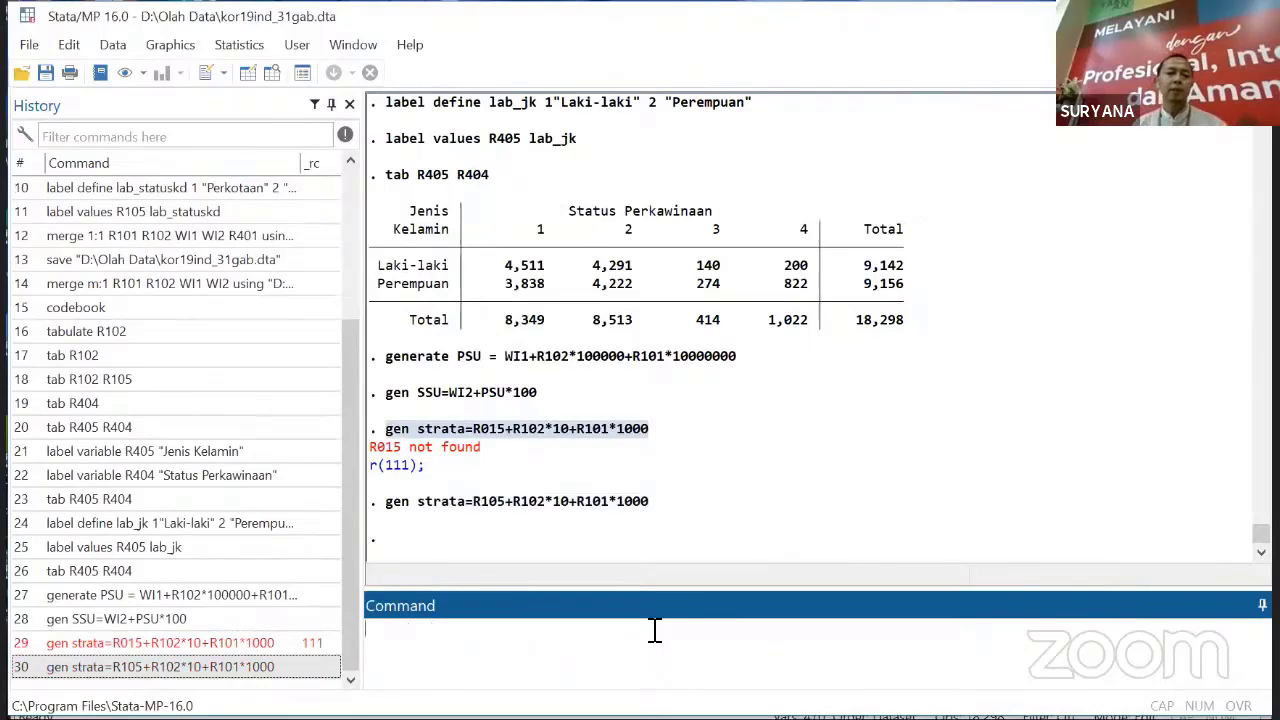
# - Start declaring the survey design for the dataset, with PSU as stage 1 primary sampling units and strata as the strata variable
pyautogui.click(240, 48)
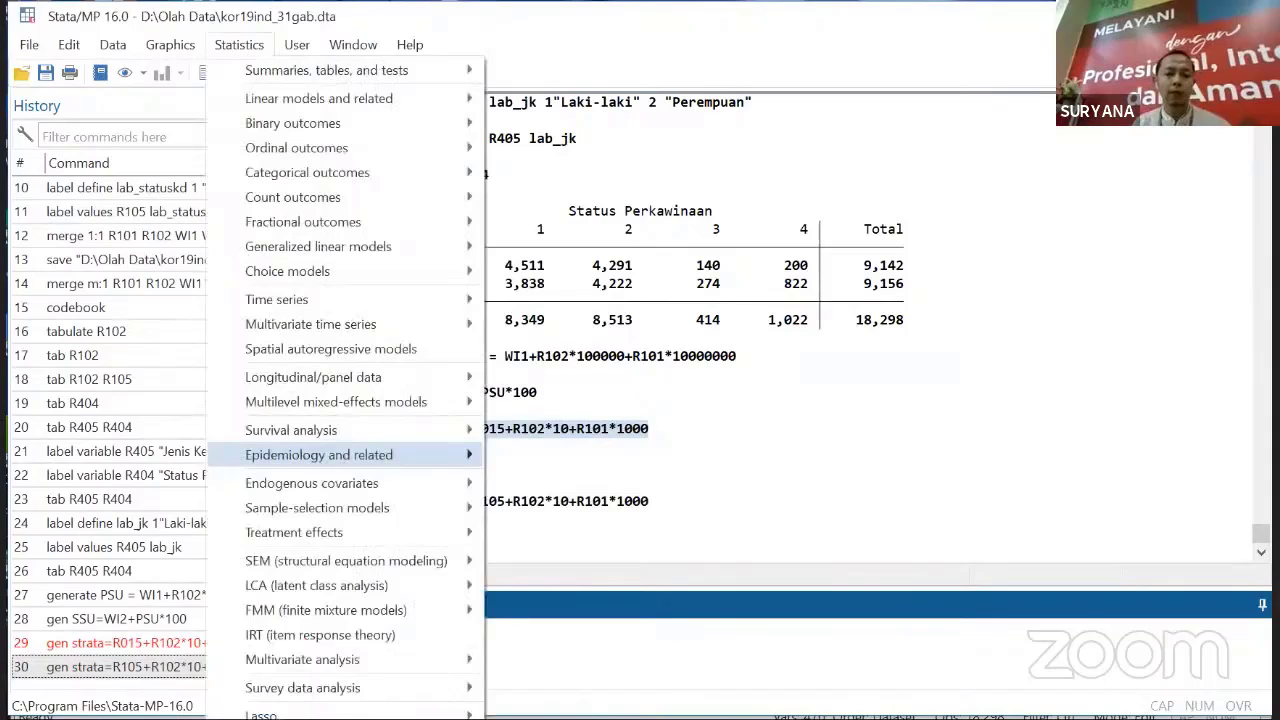
pyautogui.moveTo(345, 688)
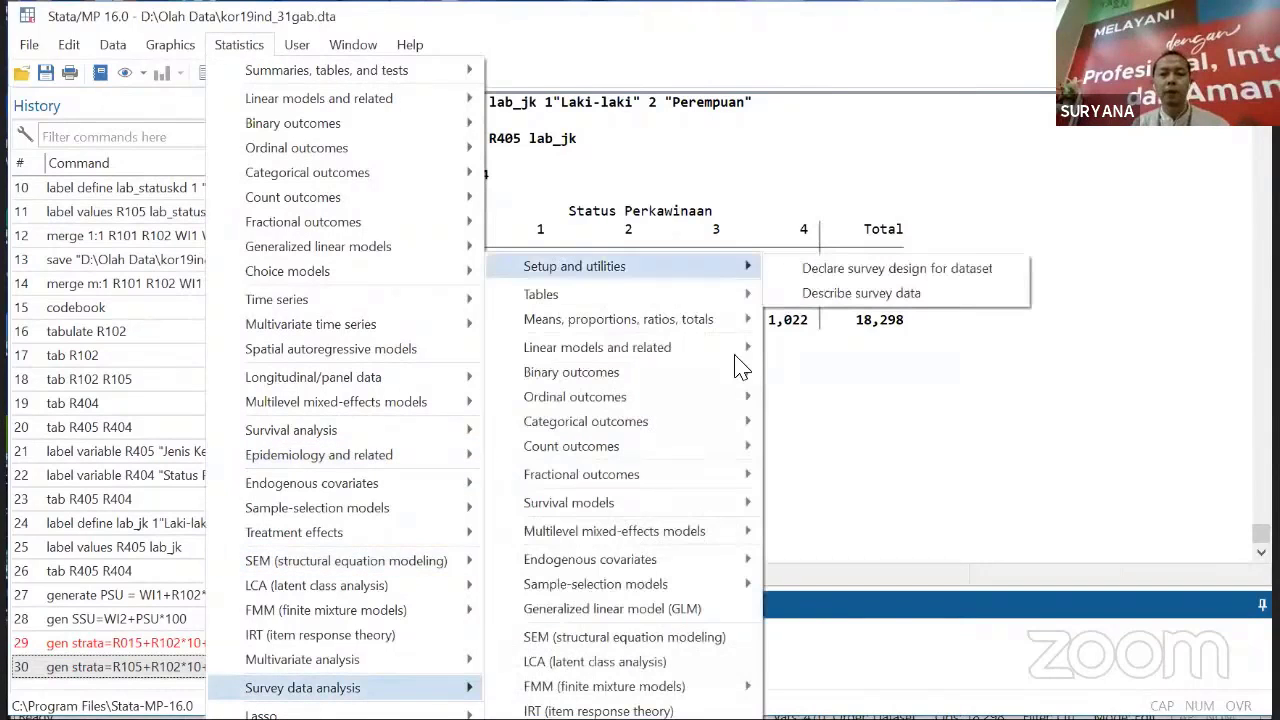
pyautogui.click(896, 268)
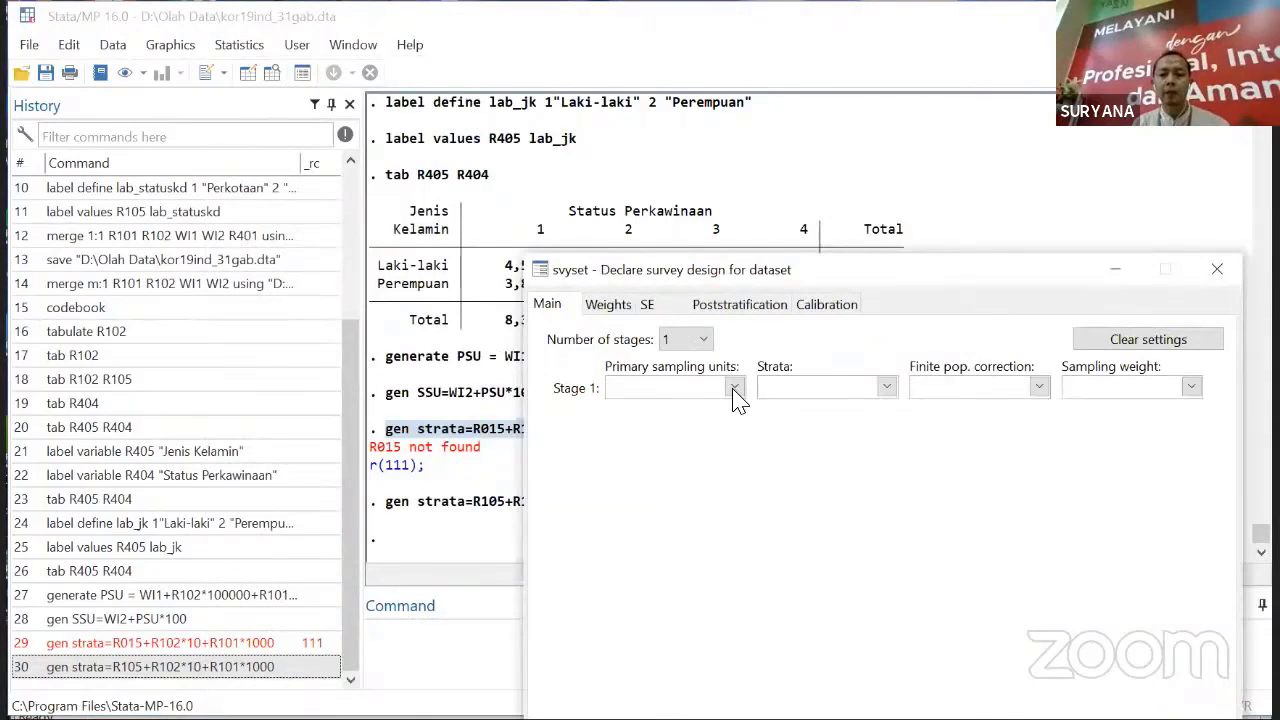
pyautogui.click(735, 390)
pyautogui.scroll(-15, 663, 543)
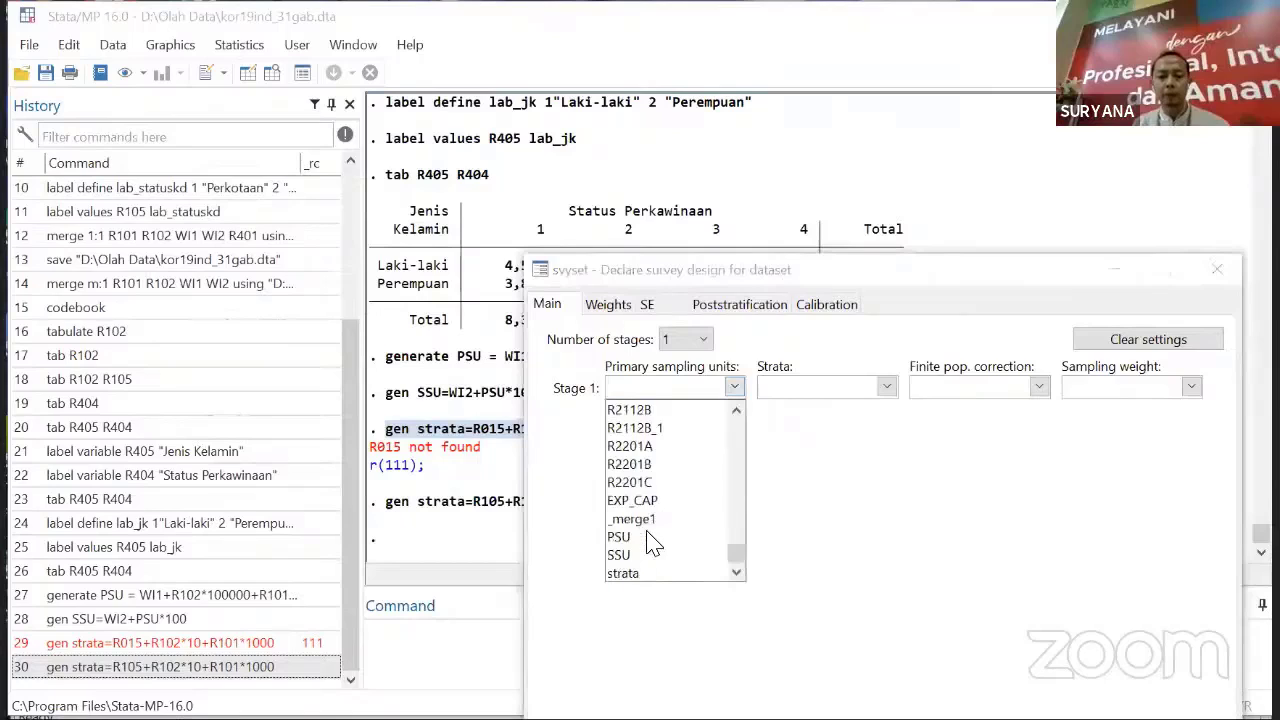
pyautogui.click(648, 537)
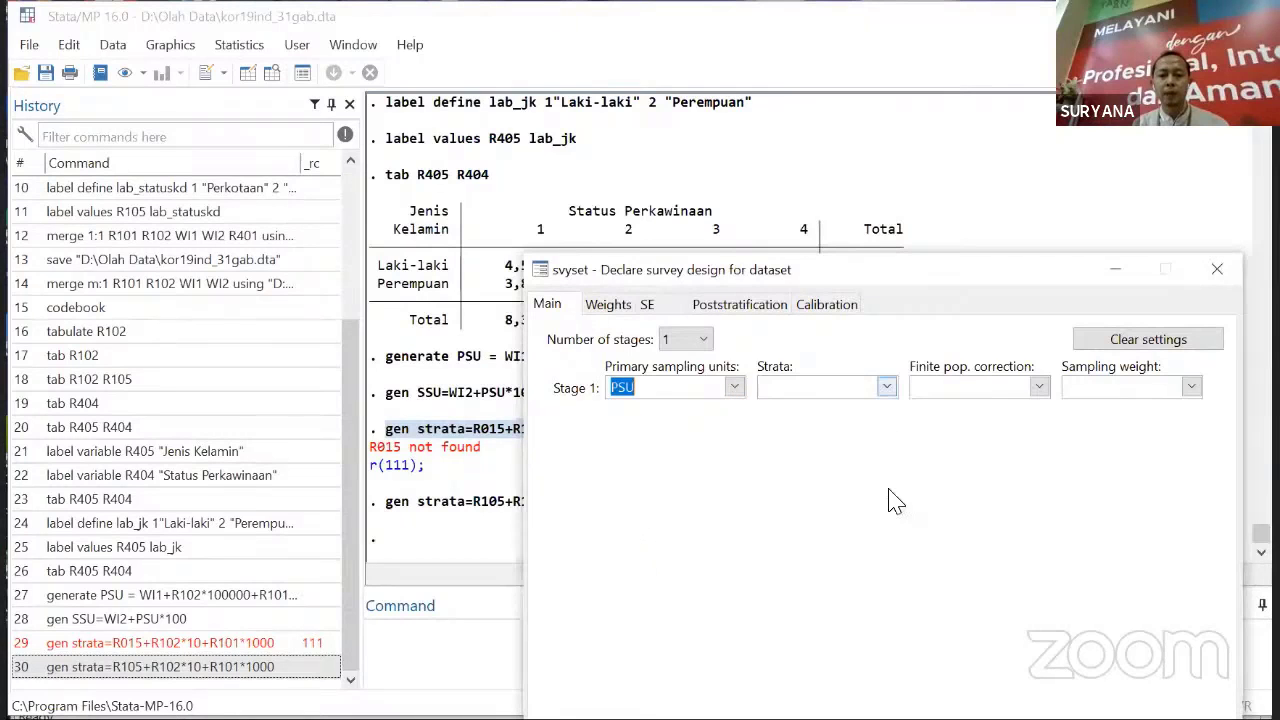
pyautogui.click(887, 387)
pyautogui.moveTo(888, 428); pyautogui.dragTo(887, 617)
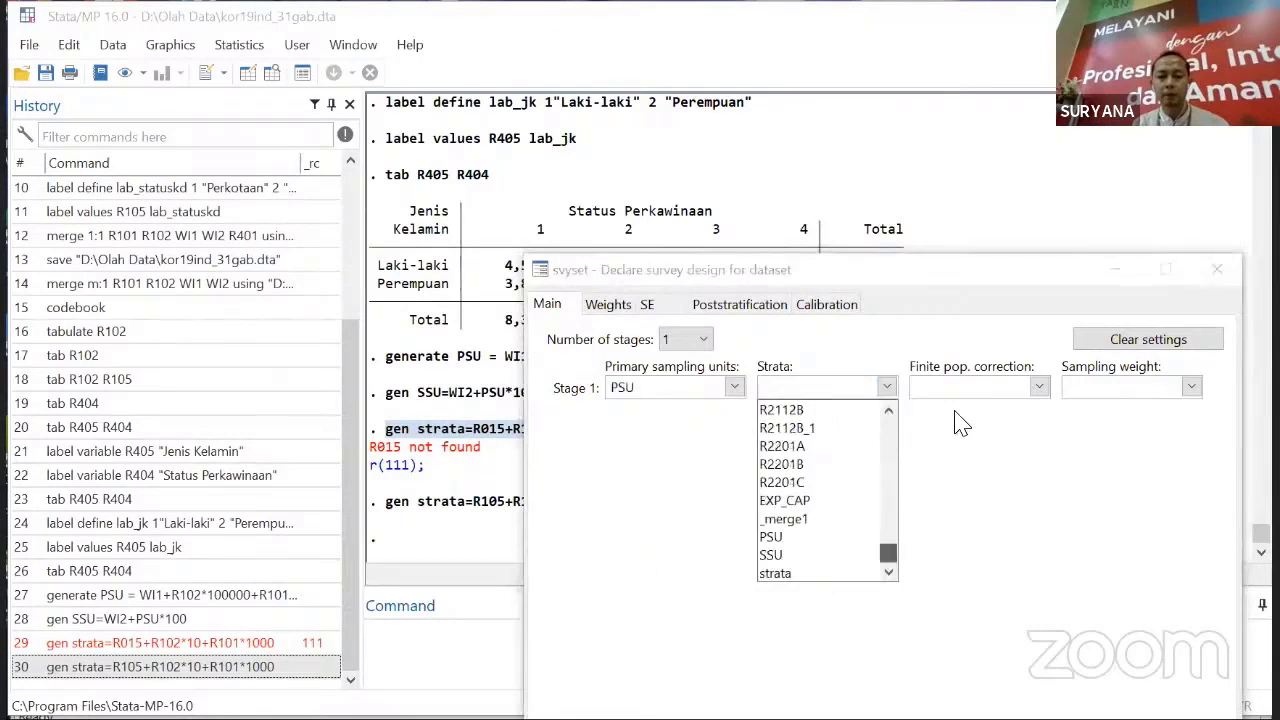
pyautogui.click(776, 573)
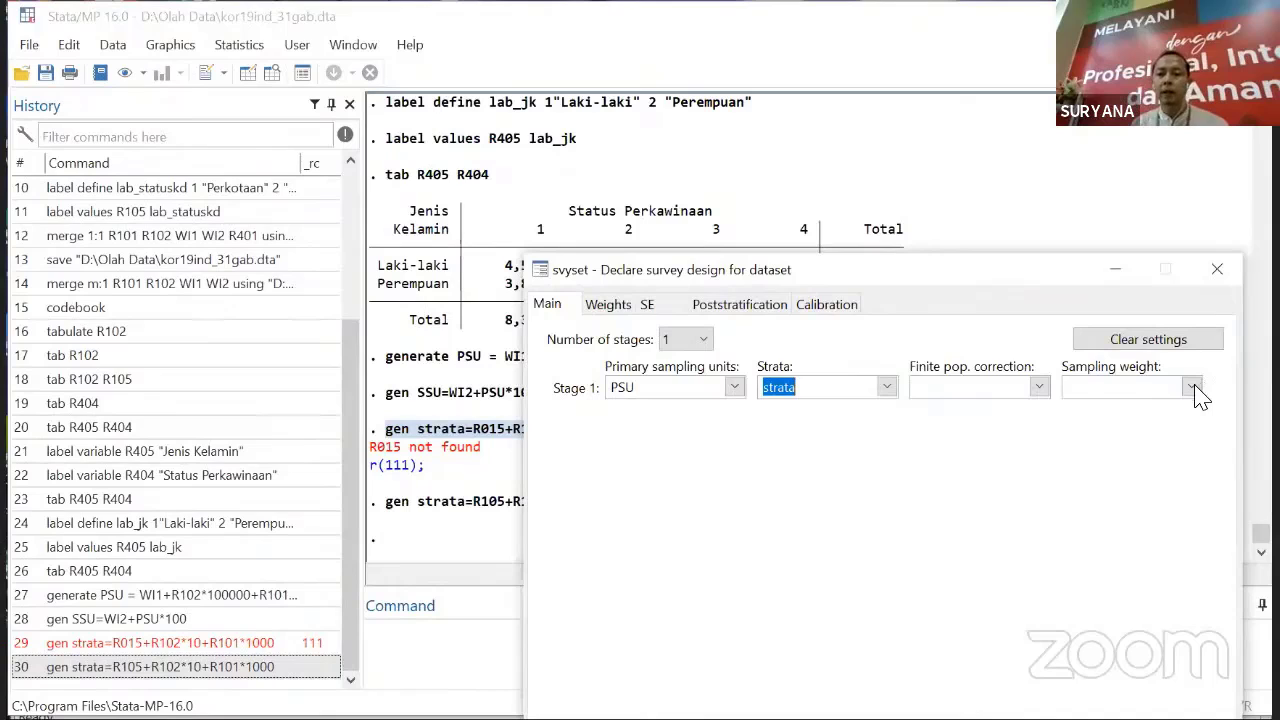
# - Set the stage 1 sampling weight of the survey design to the variable fwt
pyautogui.click(1140, 392)
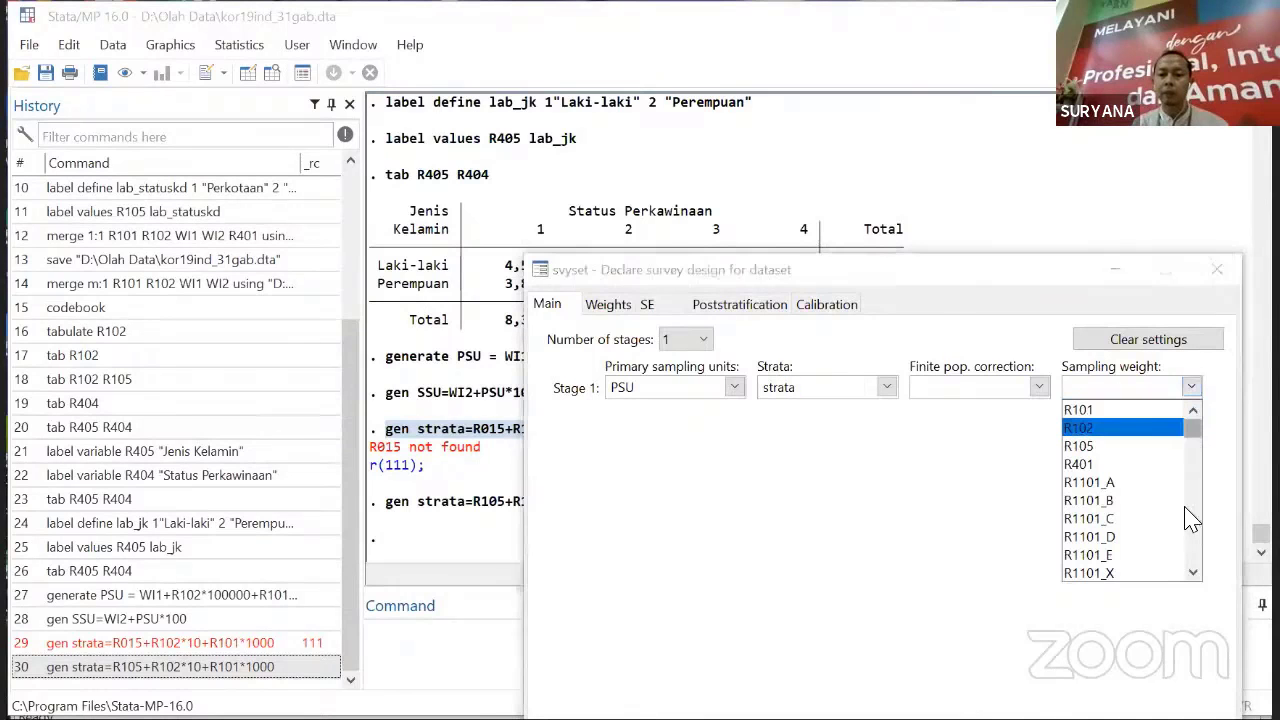
pyautogui.scroll(-10, 1186, 560)
pyautogui.scroll(-6, 1187, 568)
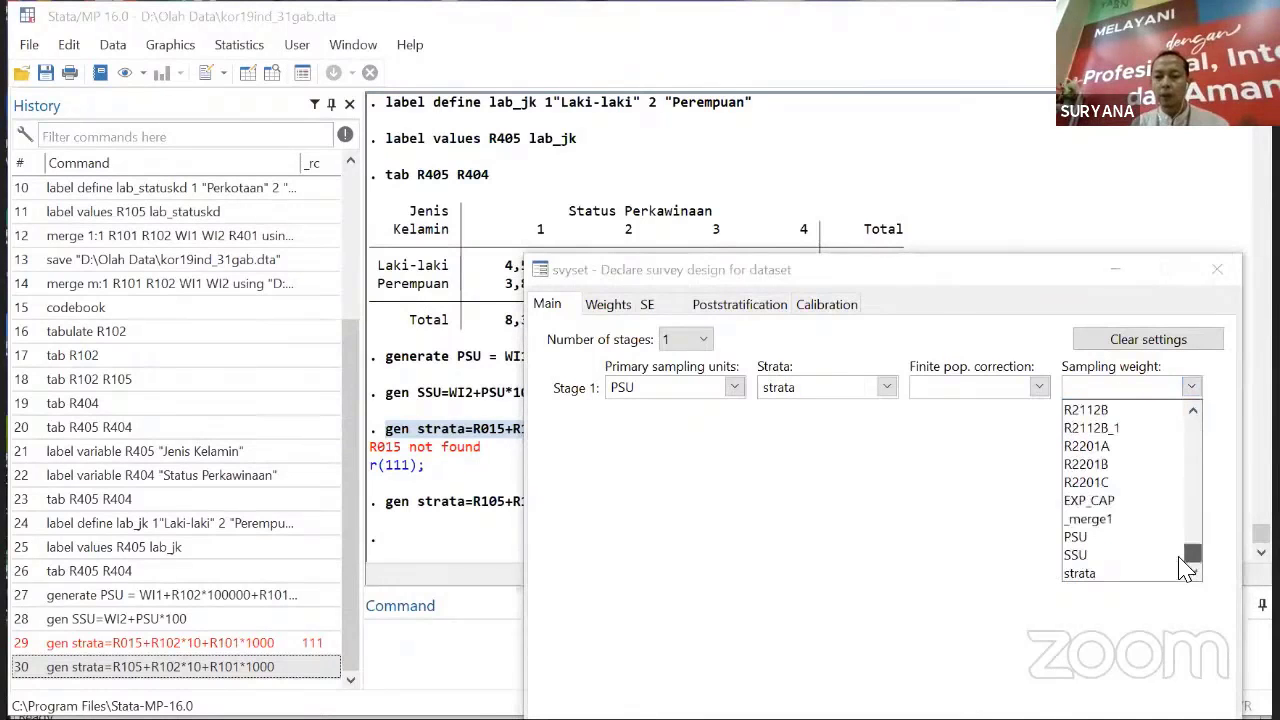
pyautogui.moveTo(1186, 545); pyautogui.dragTo(1108, 486)
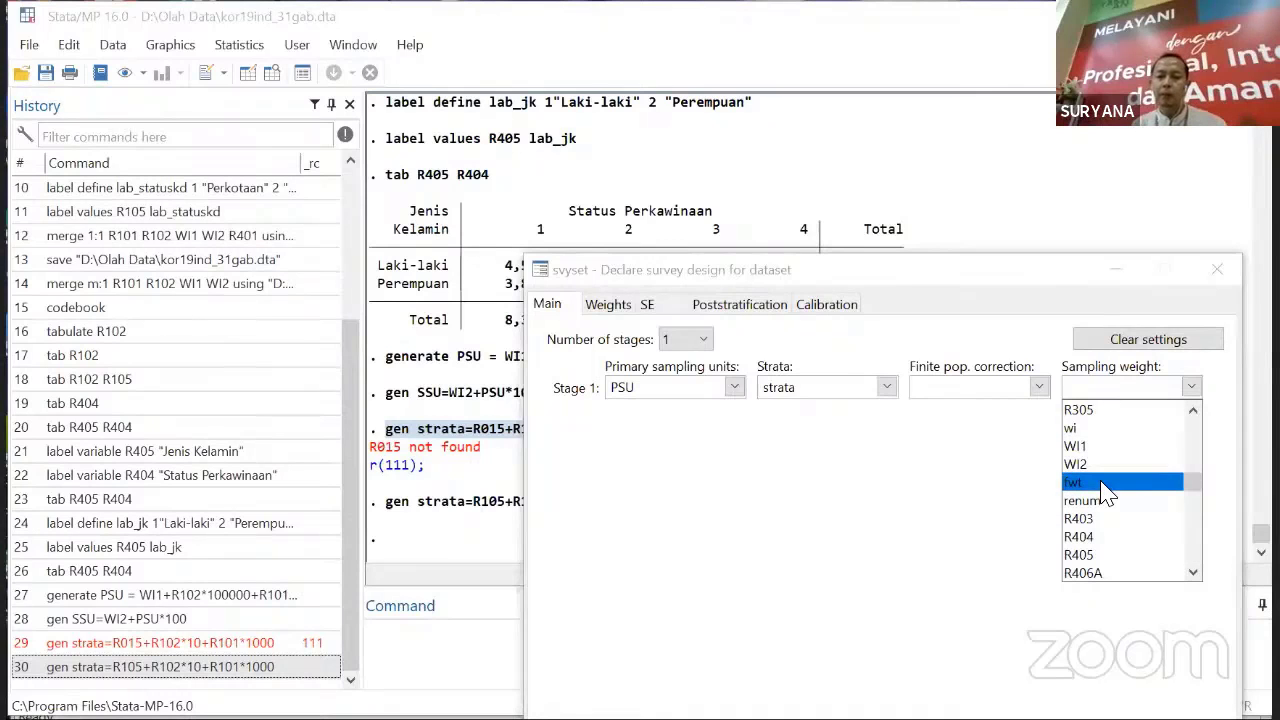
pyautogui.click(1106, 484)
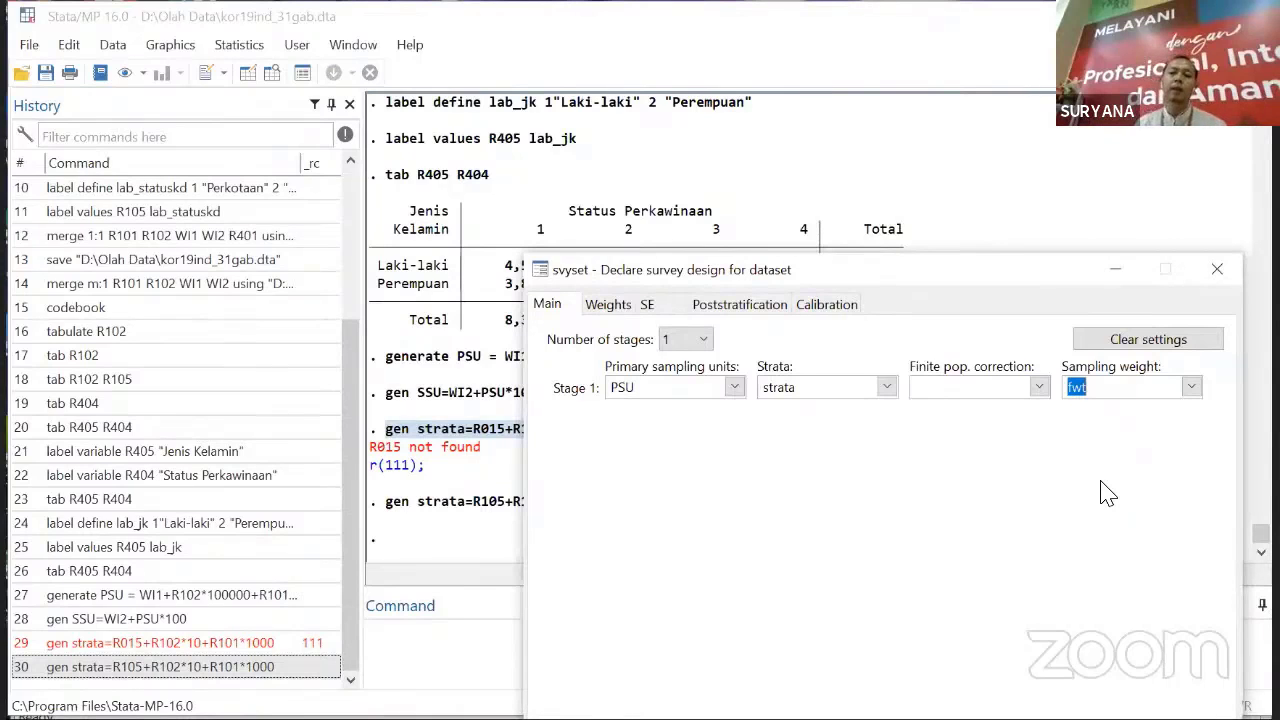
# - Review the weights, variance estimation, poststratification and calibration settings of the survey design declaration
pyautogui.click(607, 309)
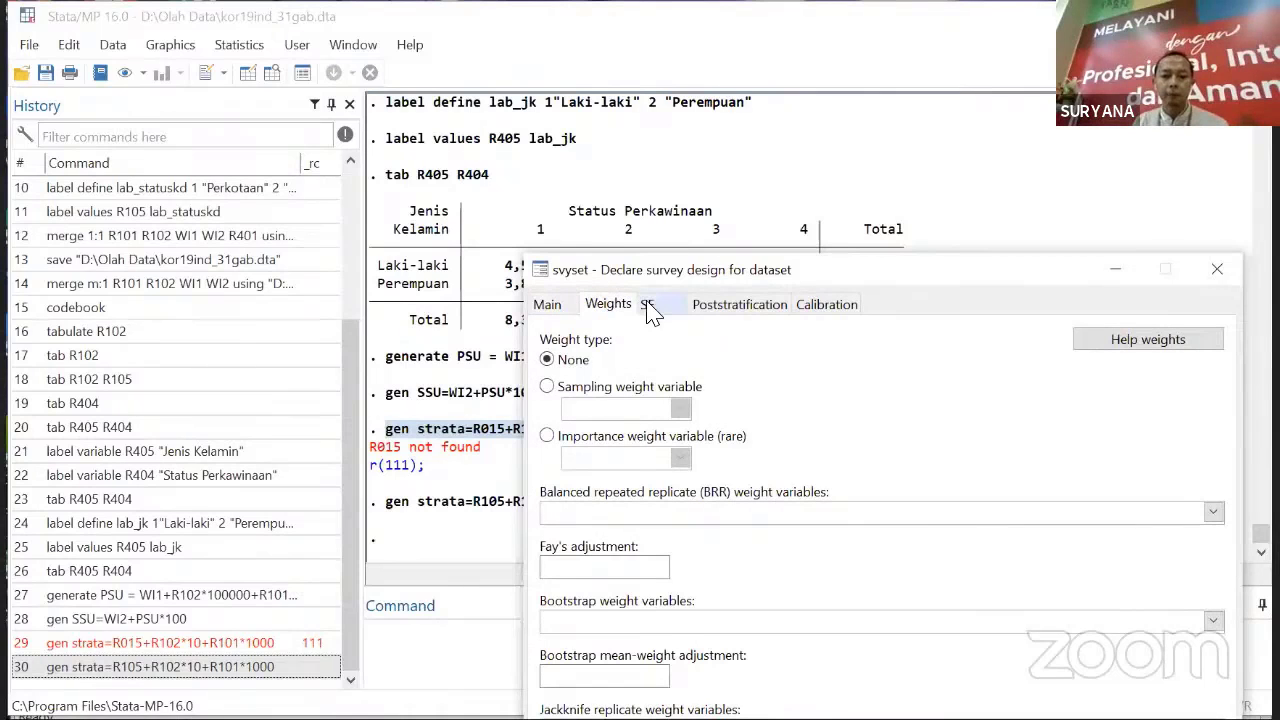
pyautogui.click(652, 308)
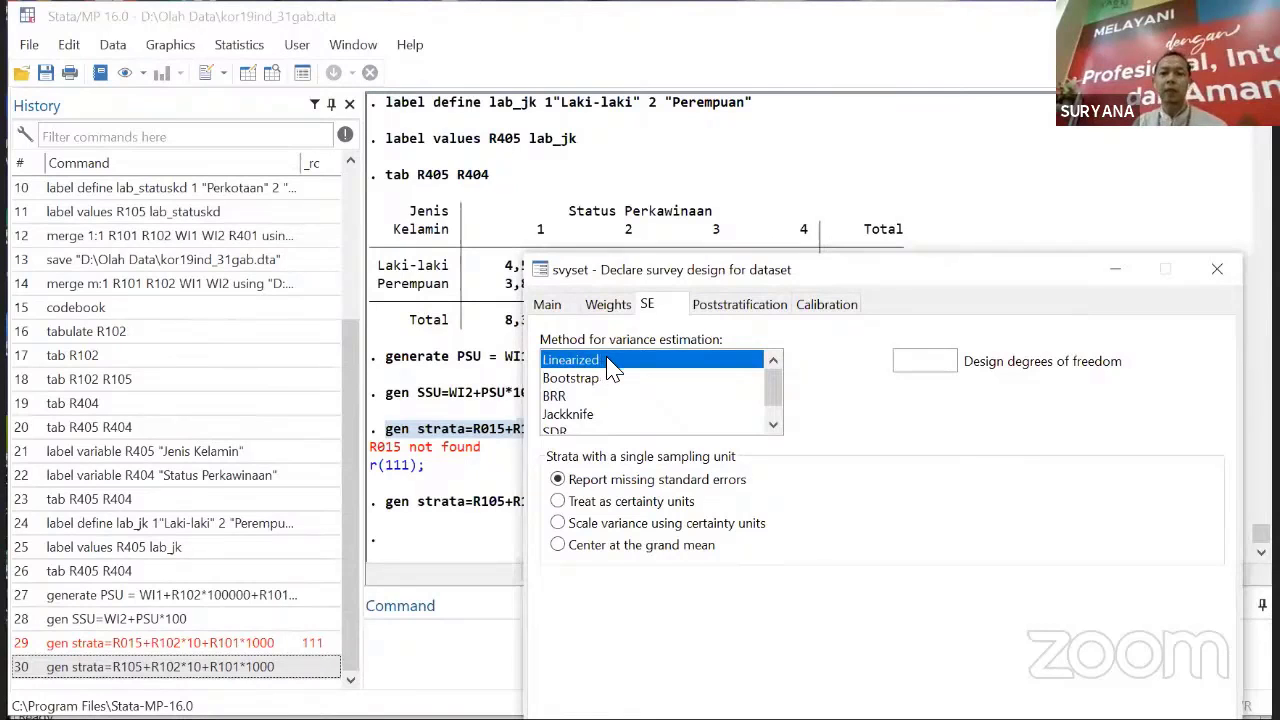
pyautogui.click(740, 305)
pyautogui.click(827, 305)
pyautogui.click(547, 304)
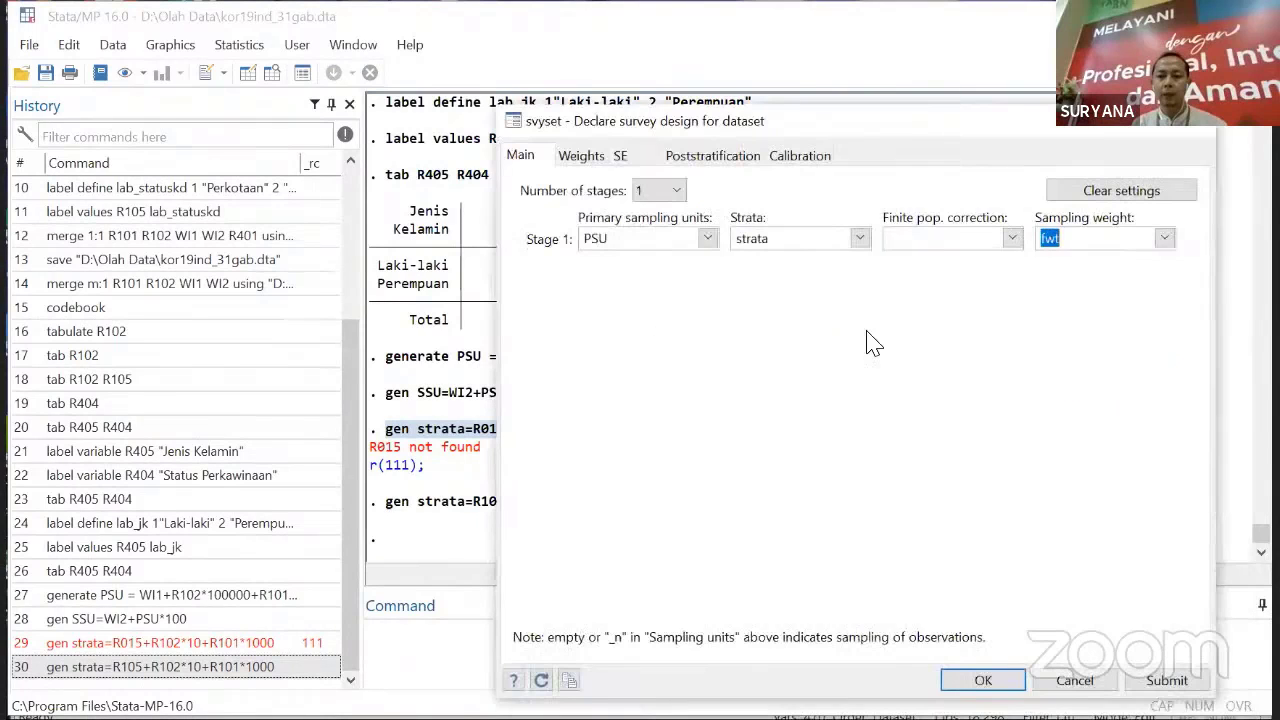
# - Set the number of stages to 2 and choose SSU as the stage 2 sampling units
pyautogui.click(662, 191)
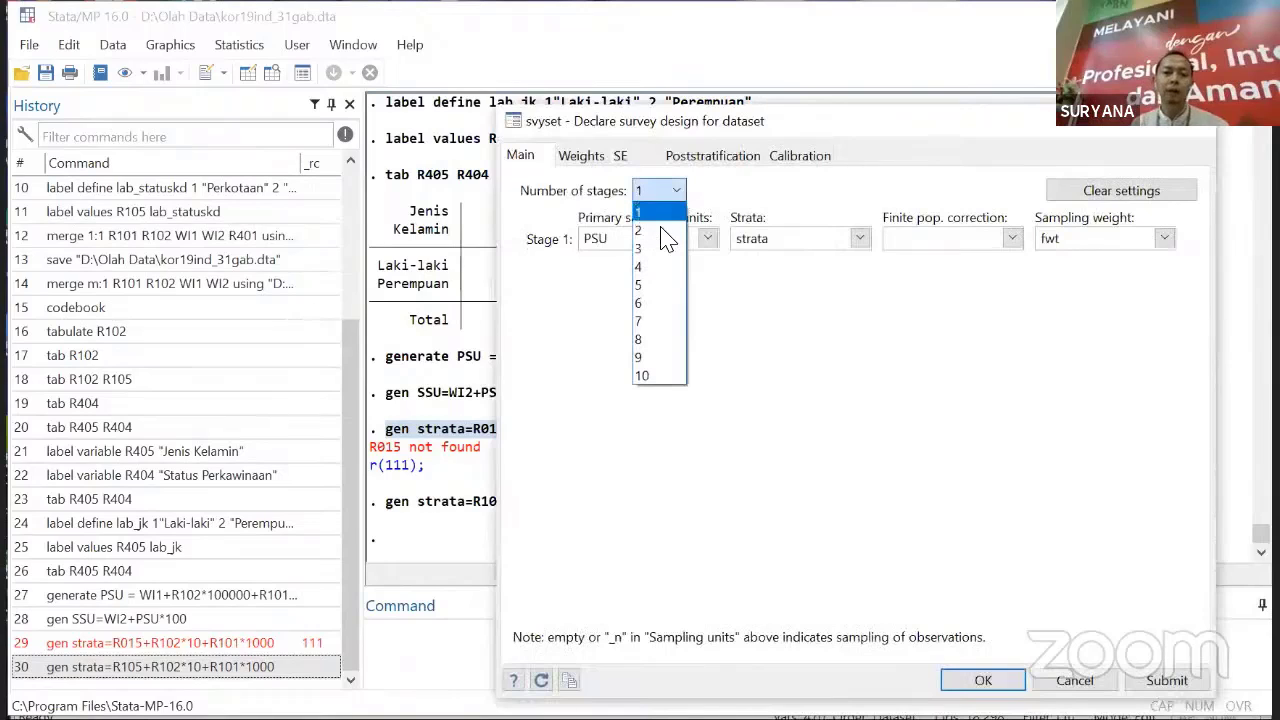
pyautogui.click(661, 230)
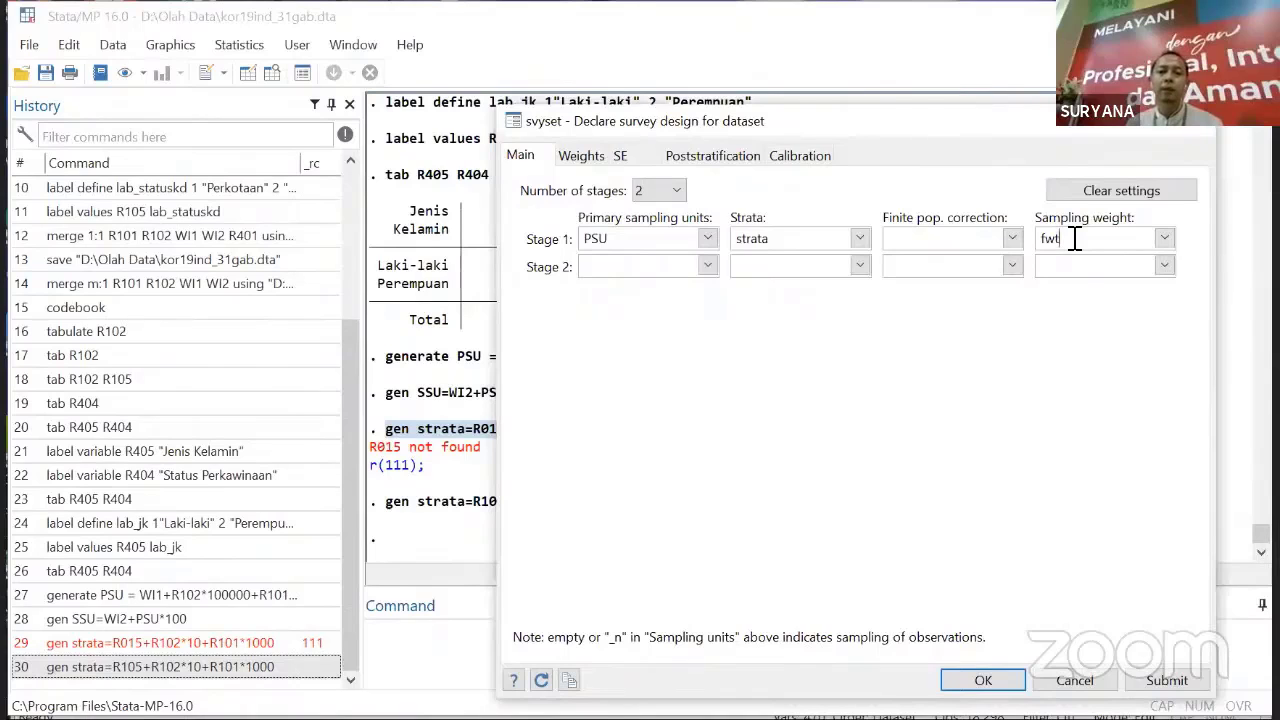
pyautogui.click(708, 266)
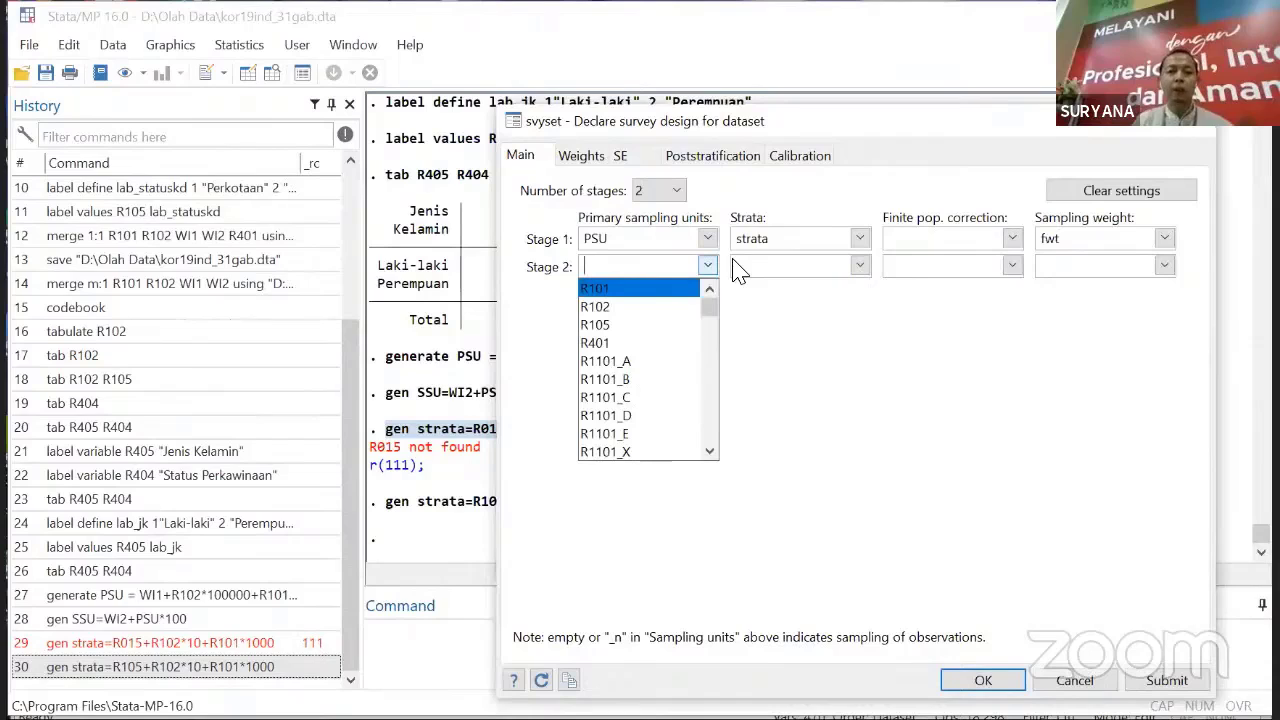
pyautogui.moveTo(711, 297); pyautogui.dragTo(709, 433)
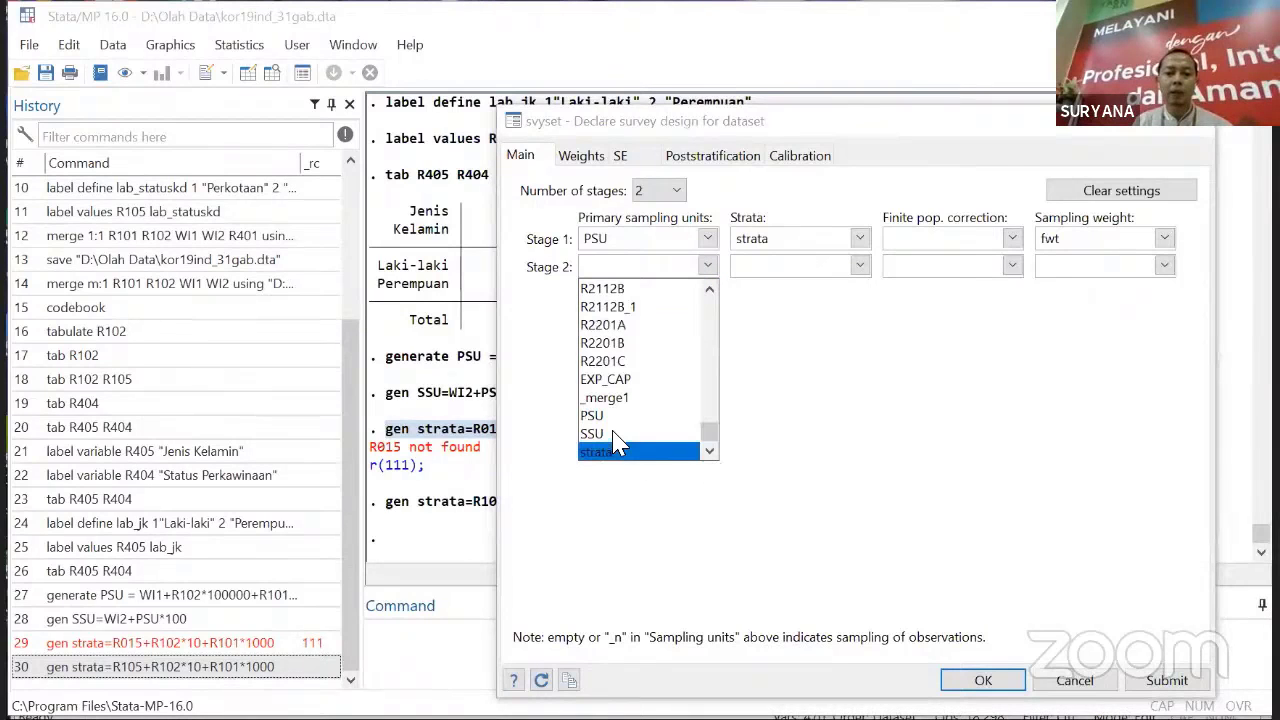
pyautogui.click(613, 433)
pyautogui.click(1137, 266)
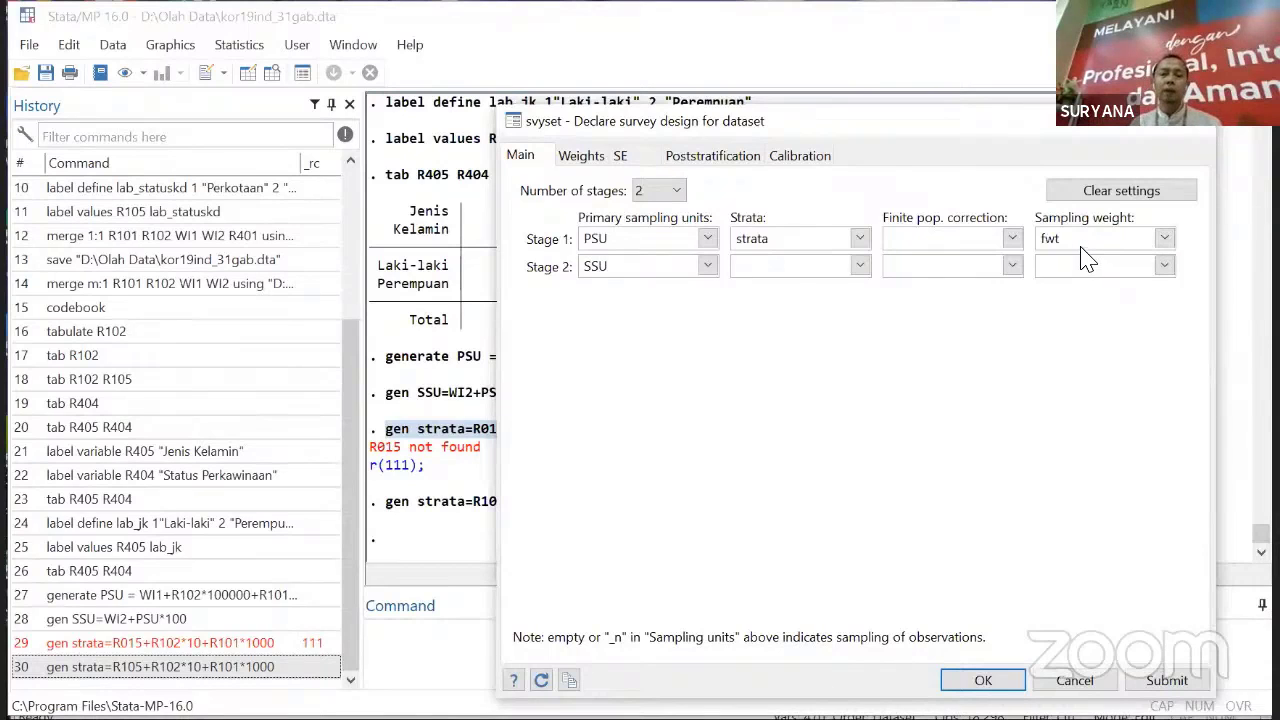
# - Clear the stage 2 sampling units and submit the two-stage survey design declaration
pyautogui.doubleClick(648, 265)
pyautogui.press('BackSpace')
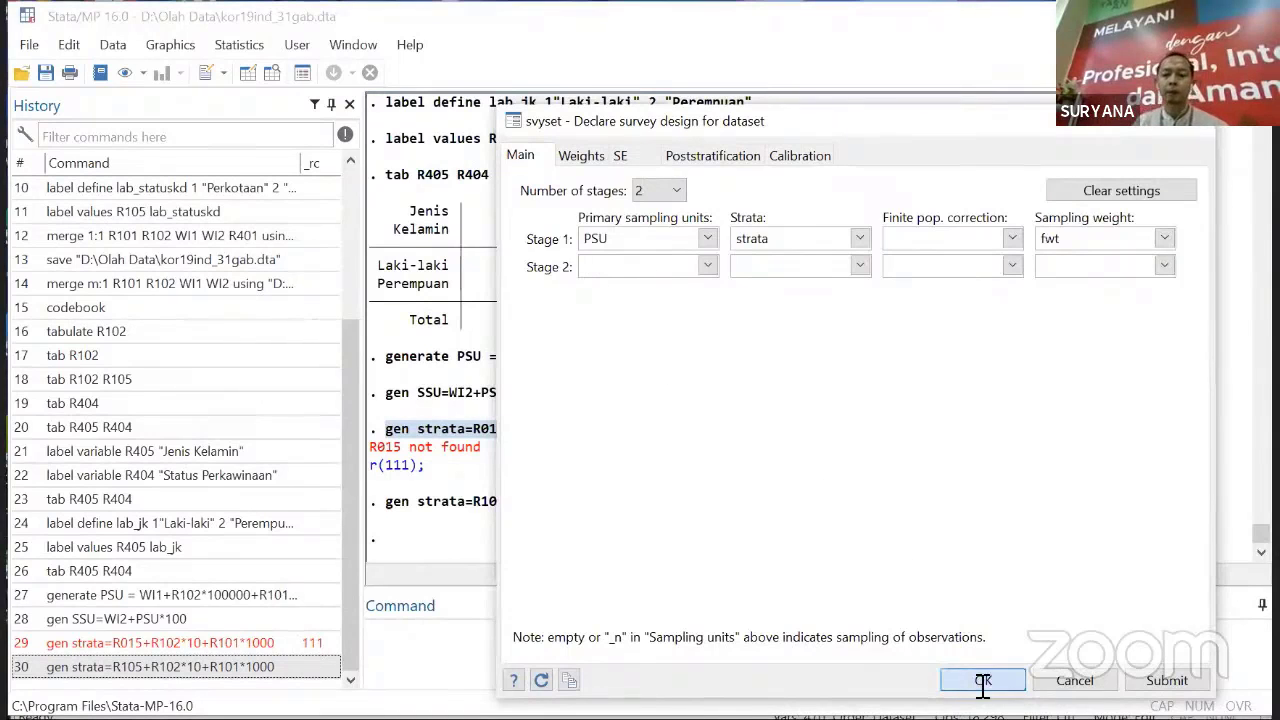
pyautogui.press('Return')
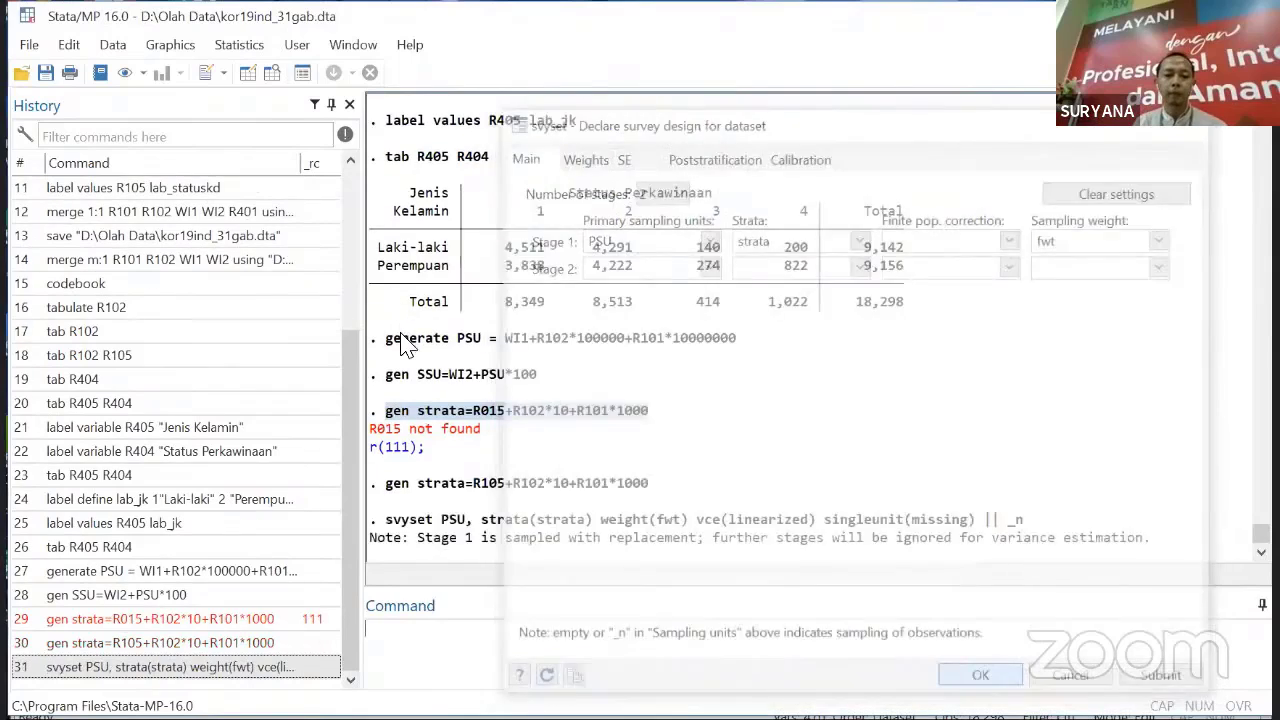
# - Reuse the svyset command with _n replaced by SSU as the second-stage unit, and run it
pyautogui.moveTo(390, 339); pyautogui.dragTo(1045, 345)
pyautogui.hotkey('ctrl', 'c')
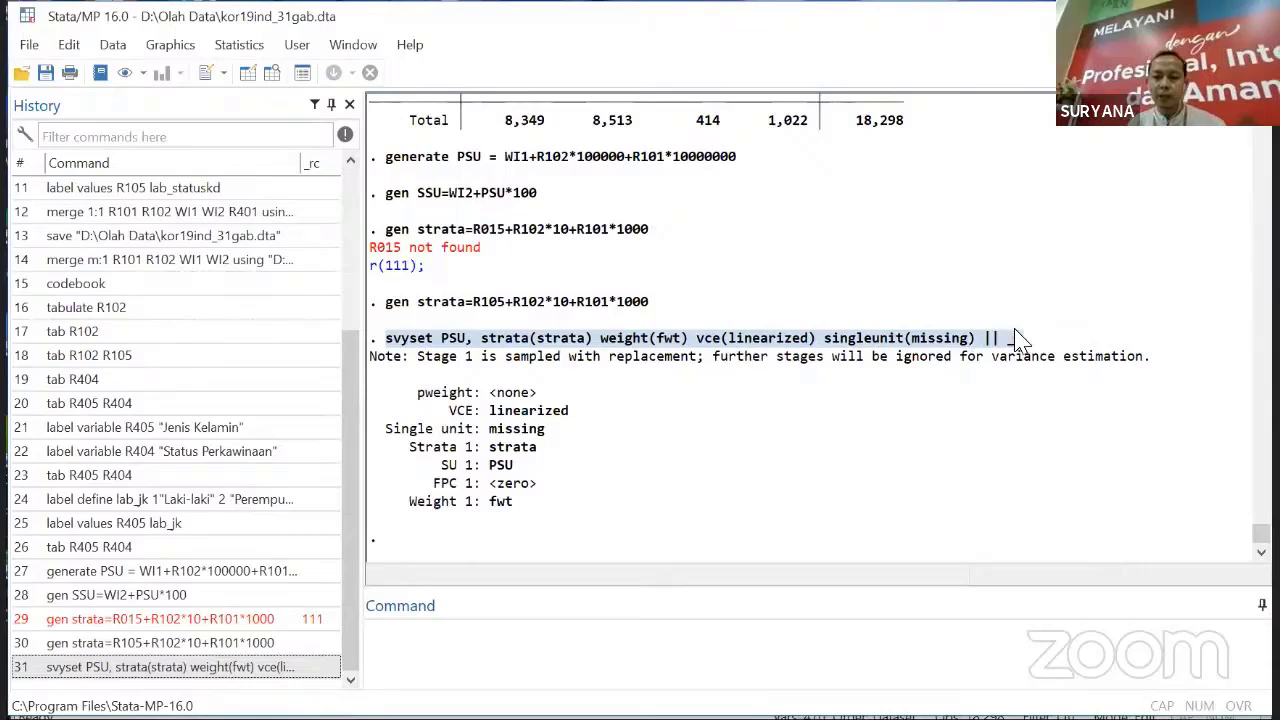
pyautogui.moveTo(1015, 337); pyautogui.dragTo(1017, 342)
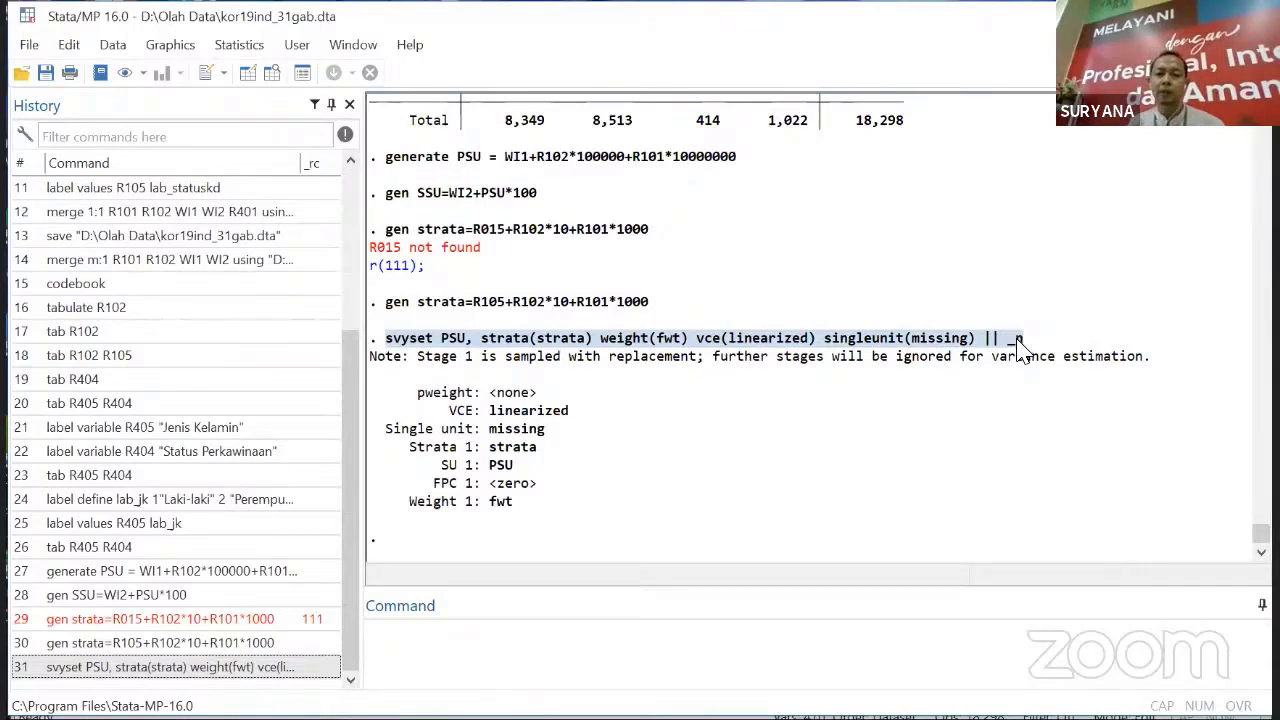
pyautogui.click(920, 657)
pyautogui.hotkey('ctrl', 'v')
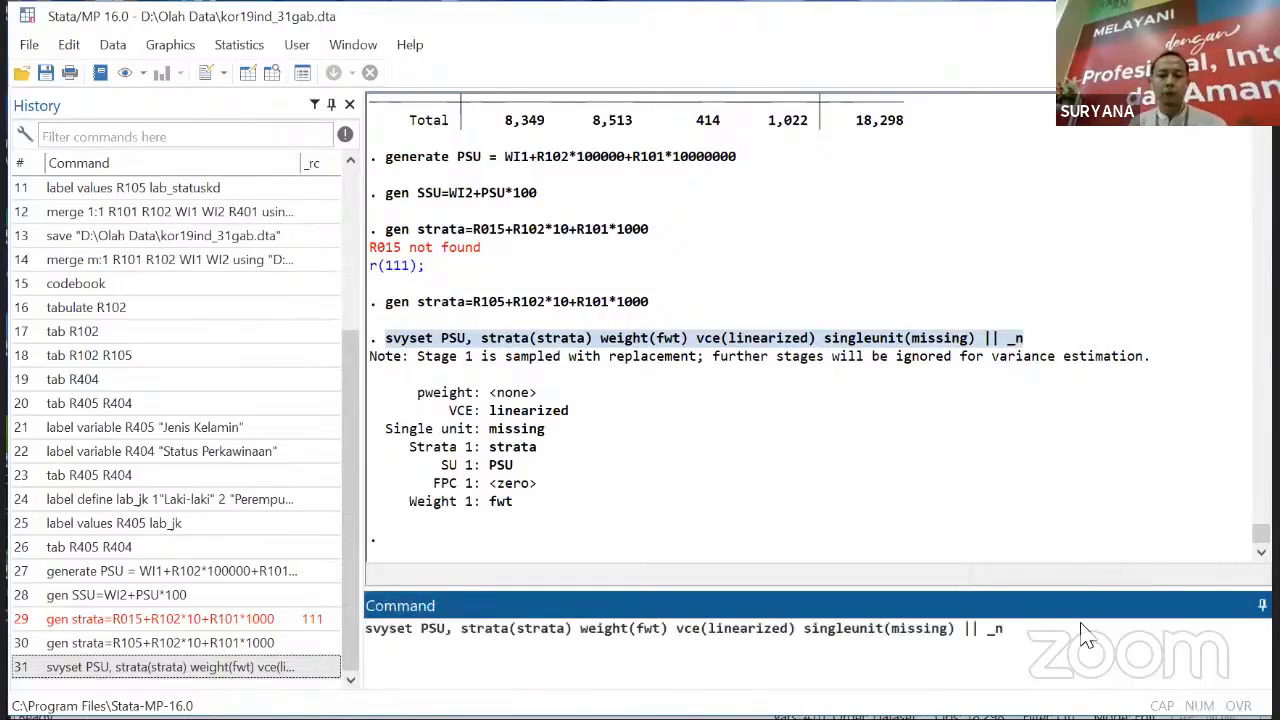
pyautogui.press('BackSpace')
pyautogui.press('BackSpace')
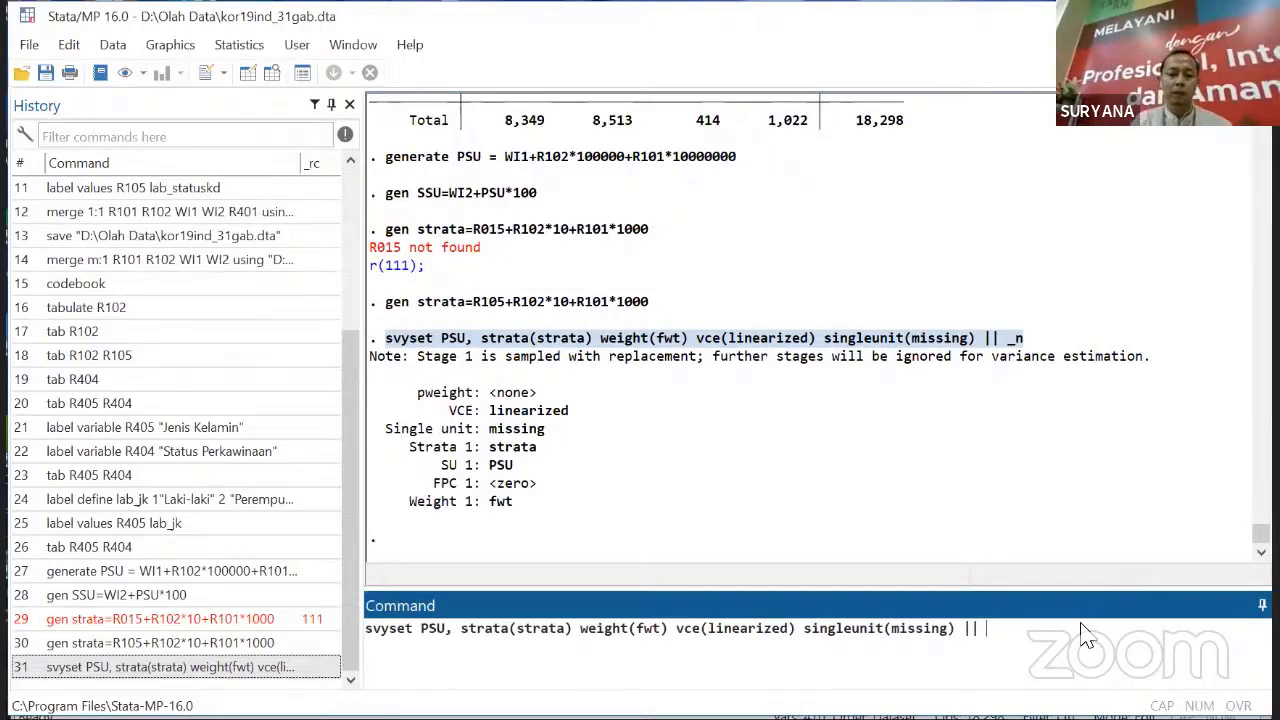
pyautogui.write('SSU')
pyautogui.press('Return')
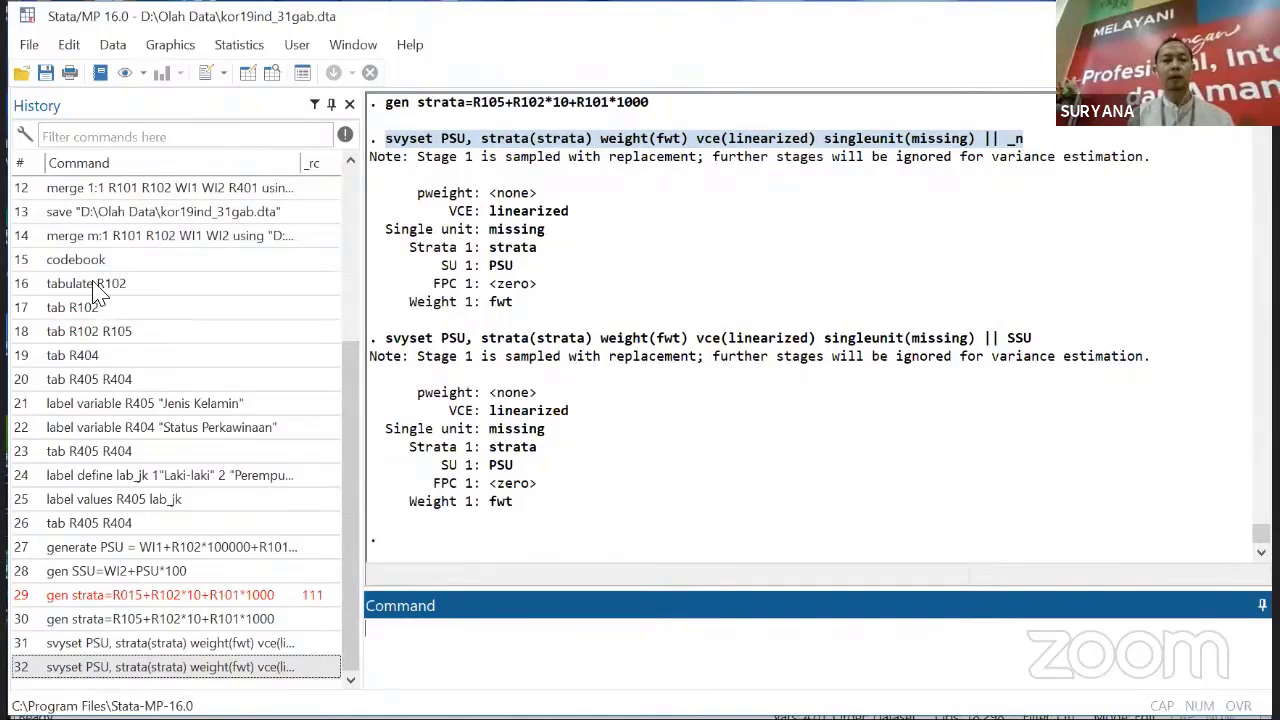
# - Start a proportion estimation with R612 as the variable
pyautogui.click(240, 46)
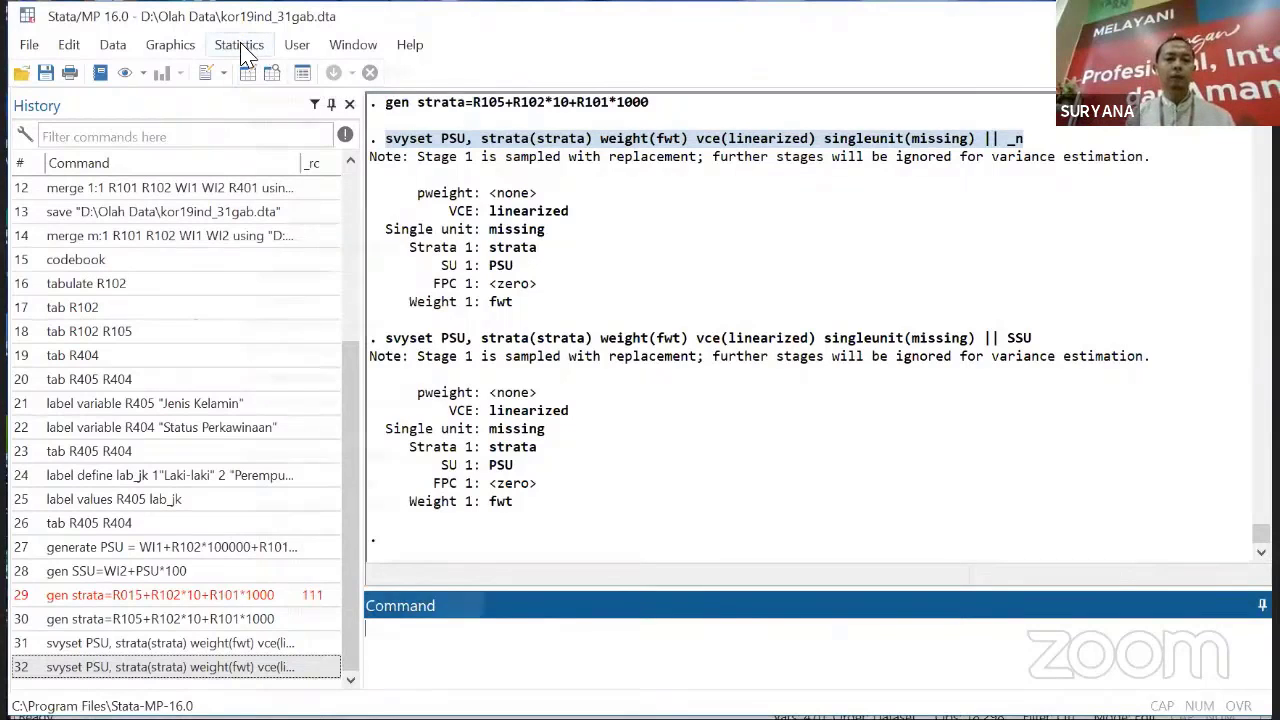
pyautogui.moveTo(268, 80)
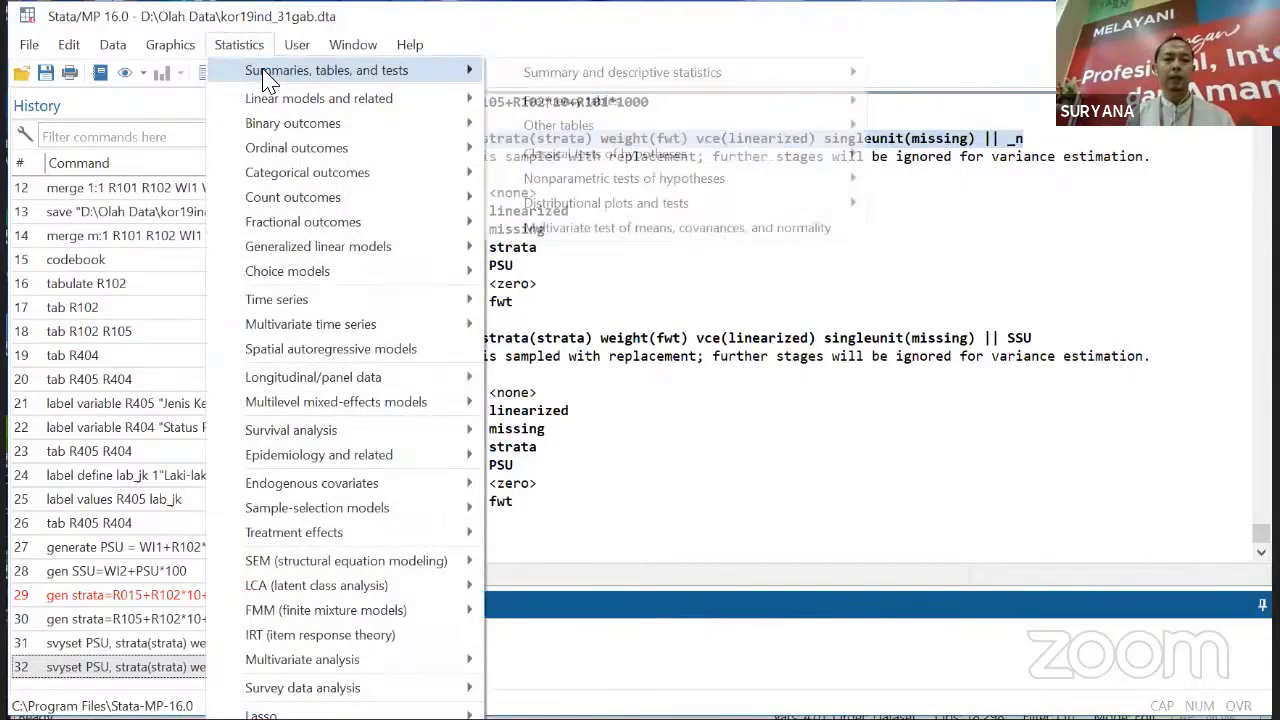
pyautogui.moveTo(592, 78)
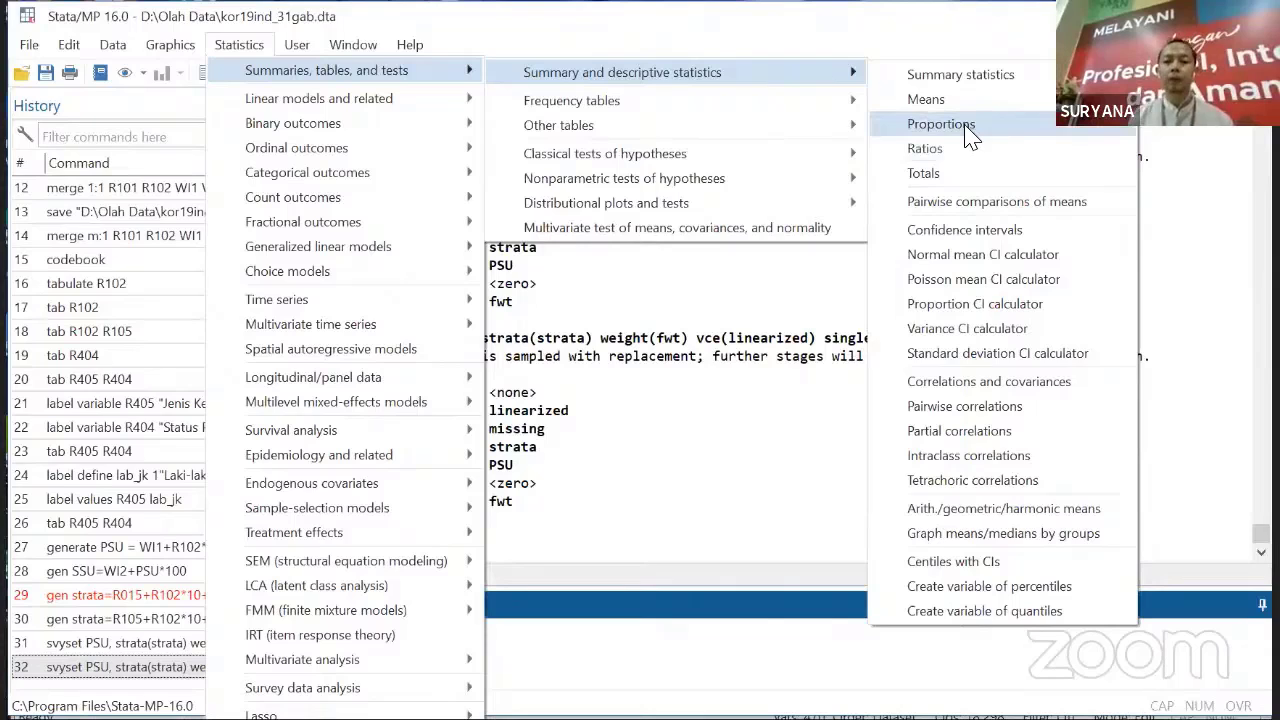
pyautogui.click(966, 128)
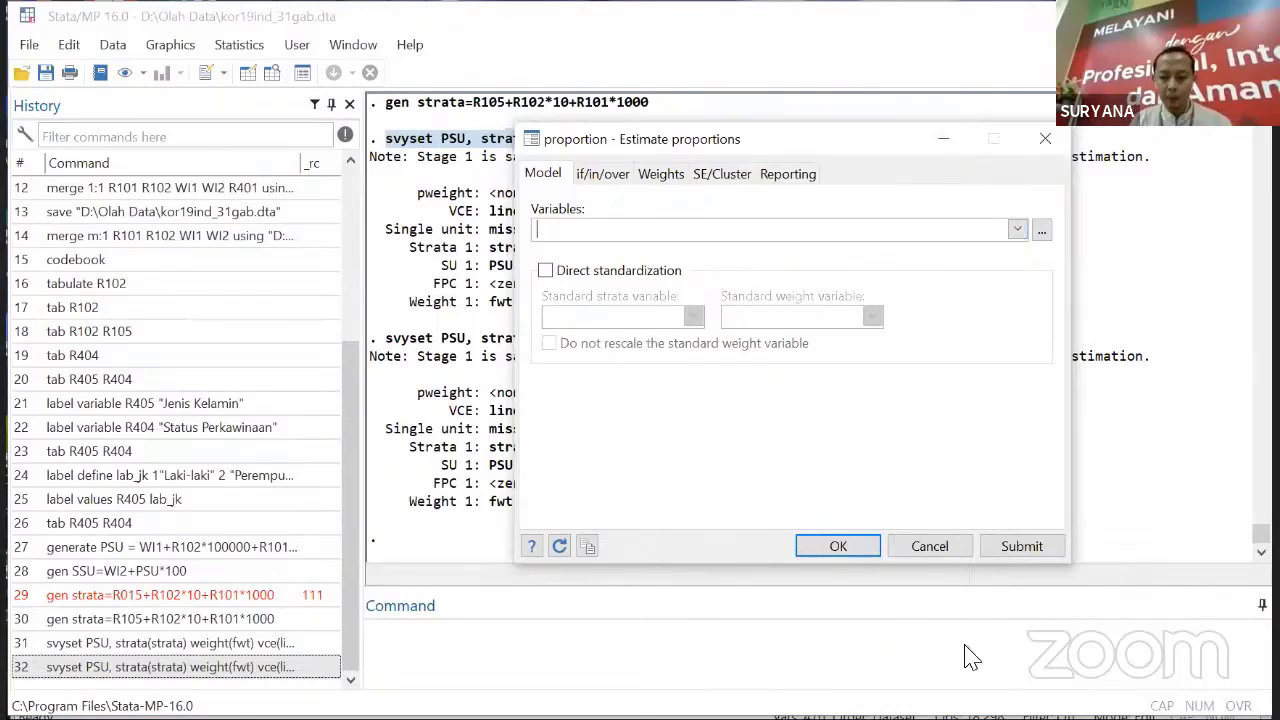
pyautogui.click(1017, 231)
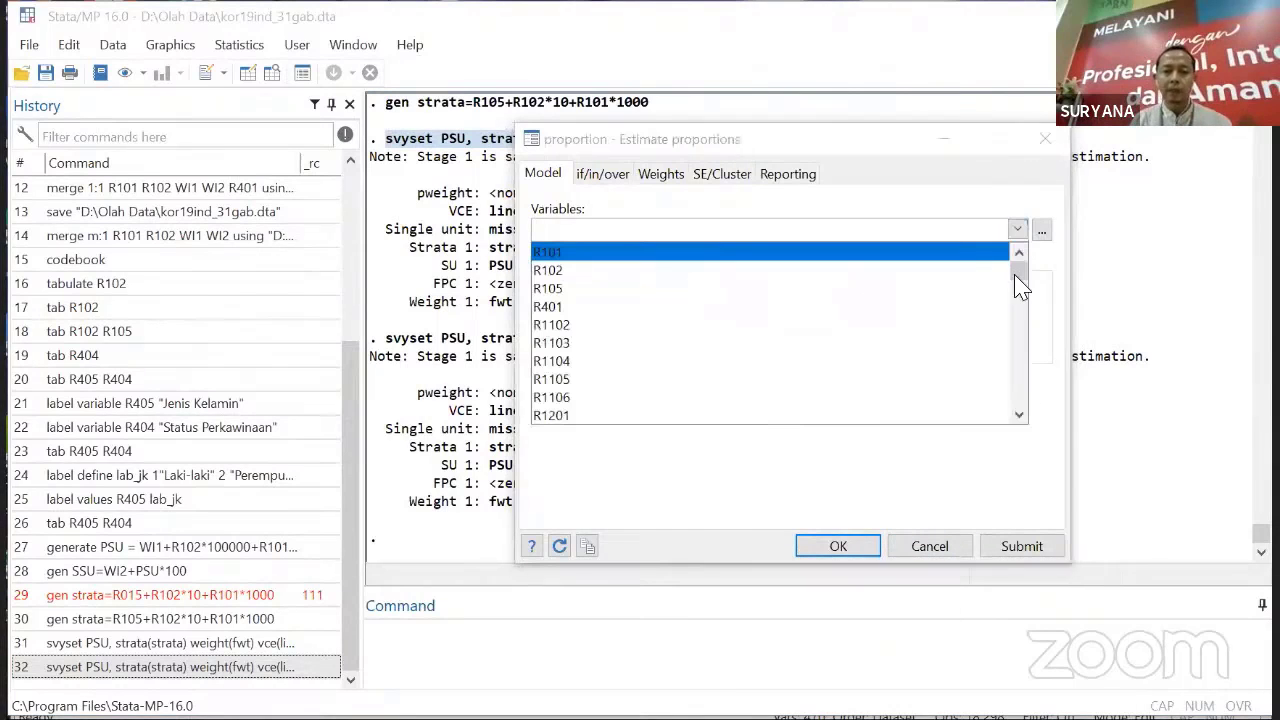
pyautogui.moveTo(1019, 266); pyautogui.dragTo(1021, 336)
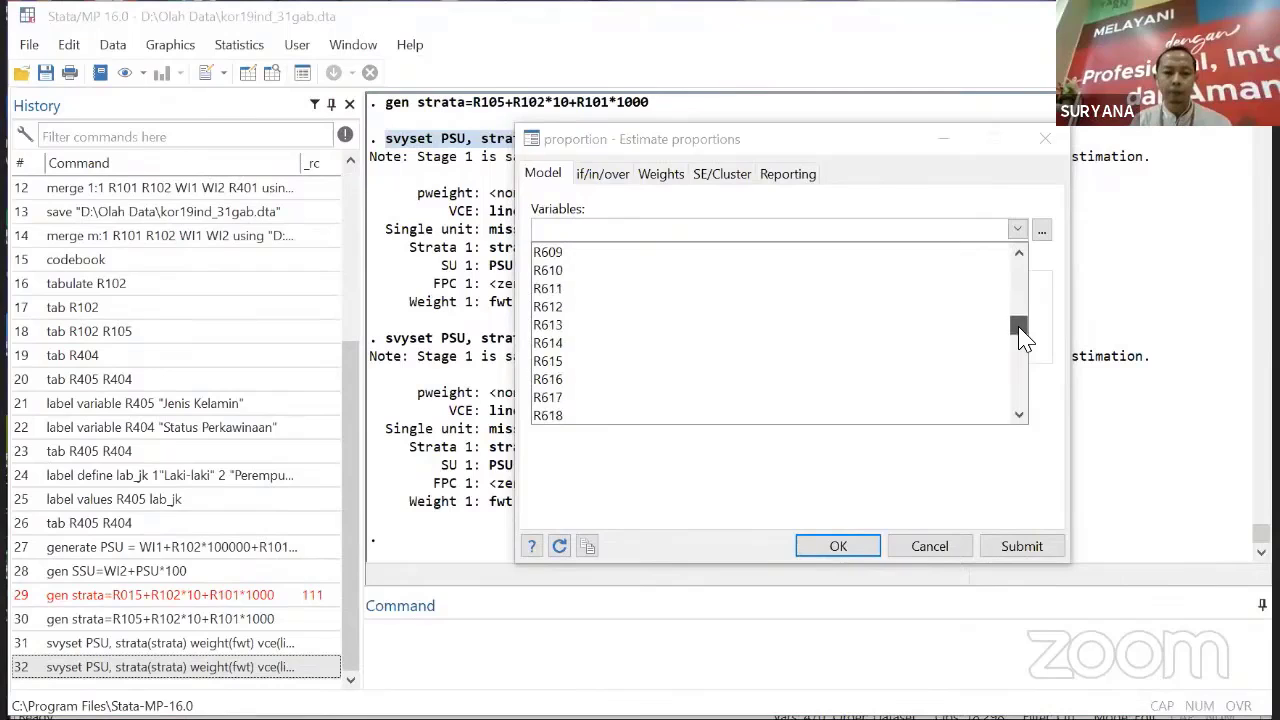
pyautogui.click(627, 308)
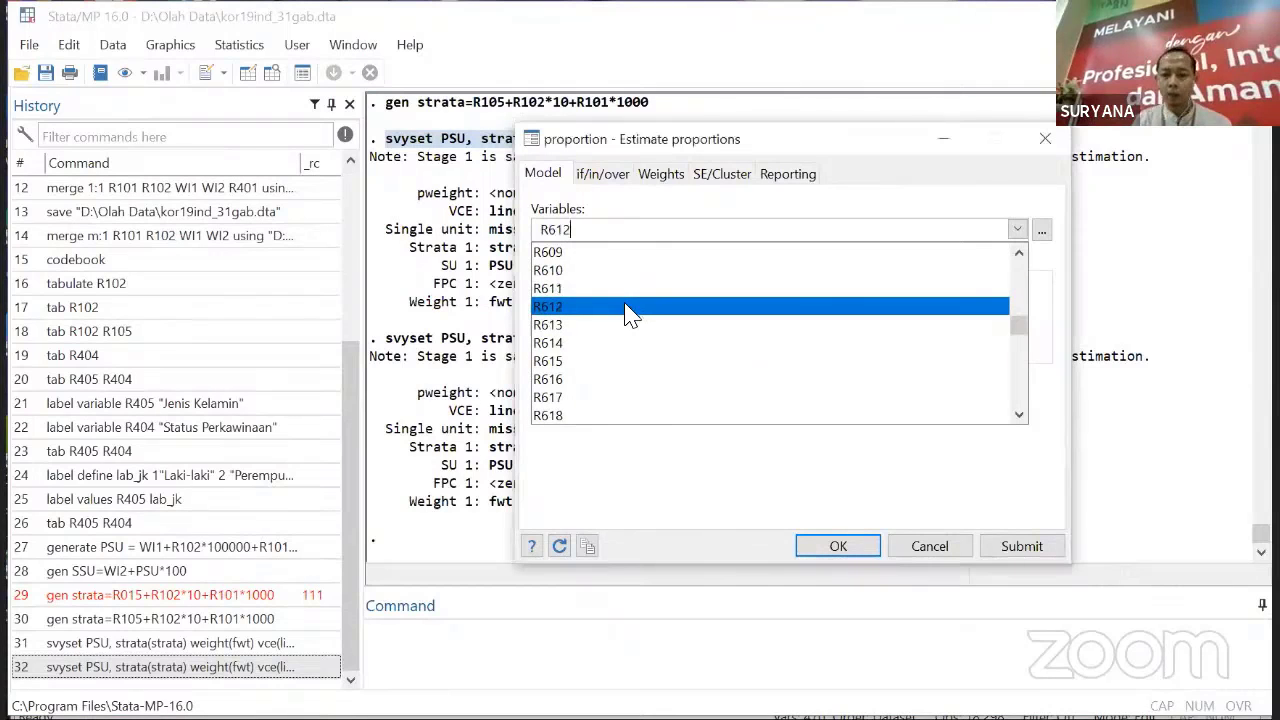
pyautogui.click(846, 550)
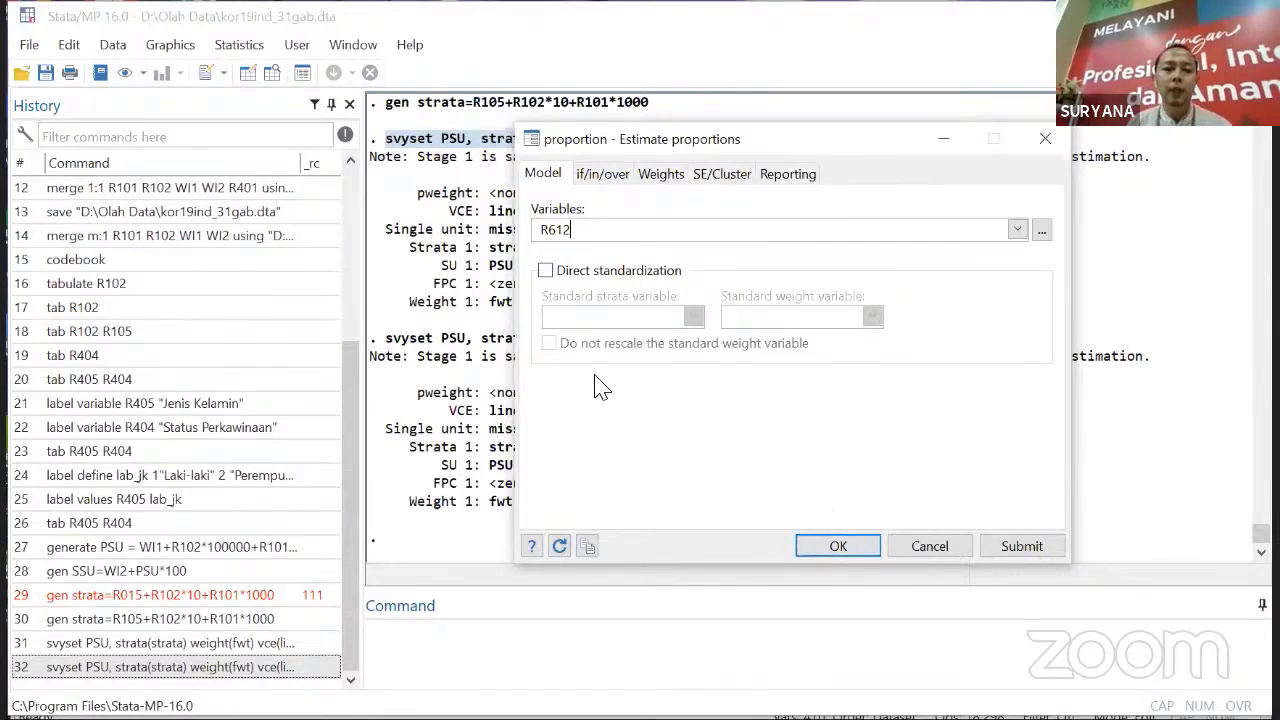
# - Restrict the observations of the proportion estimation with the condition R407>=5
pyautogui.click(605, 176)
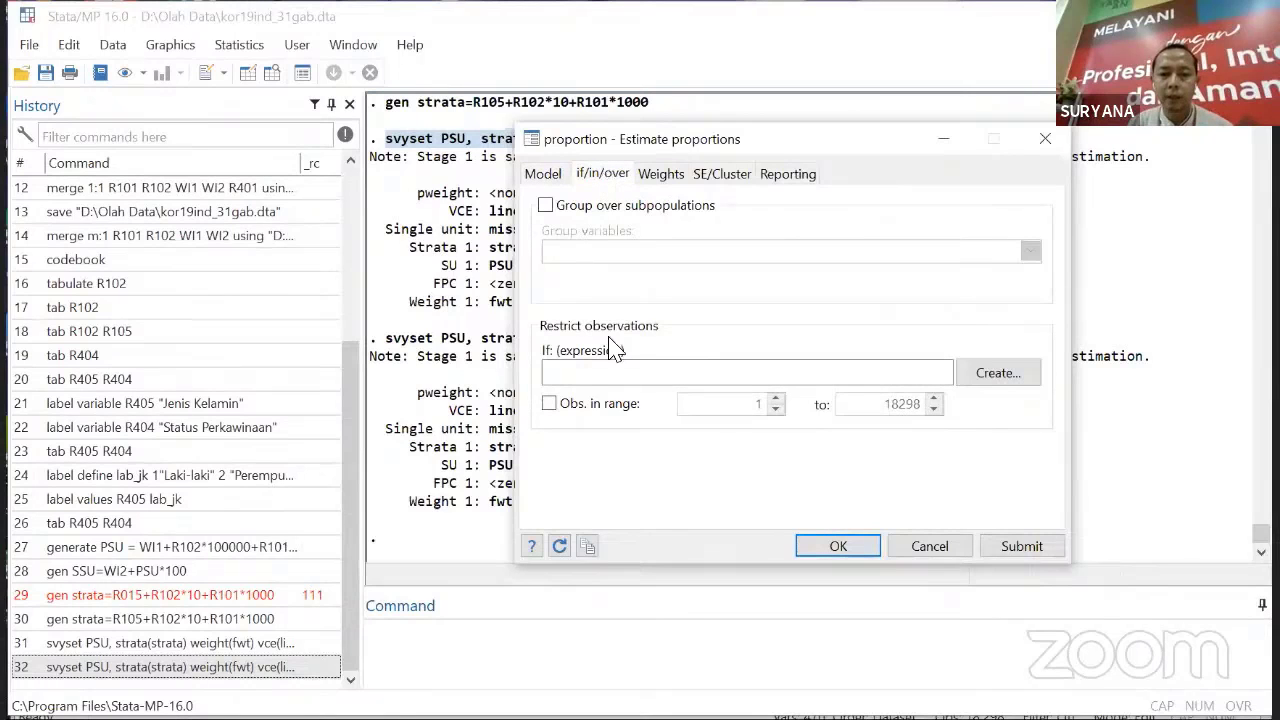
pyautogui.click(626, 371)
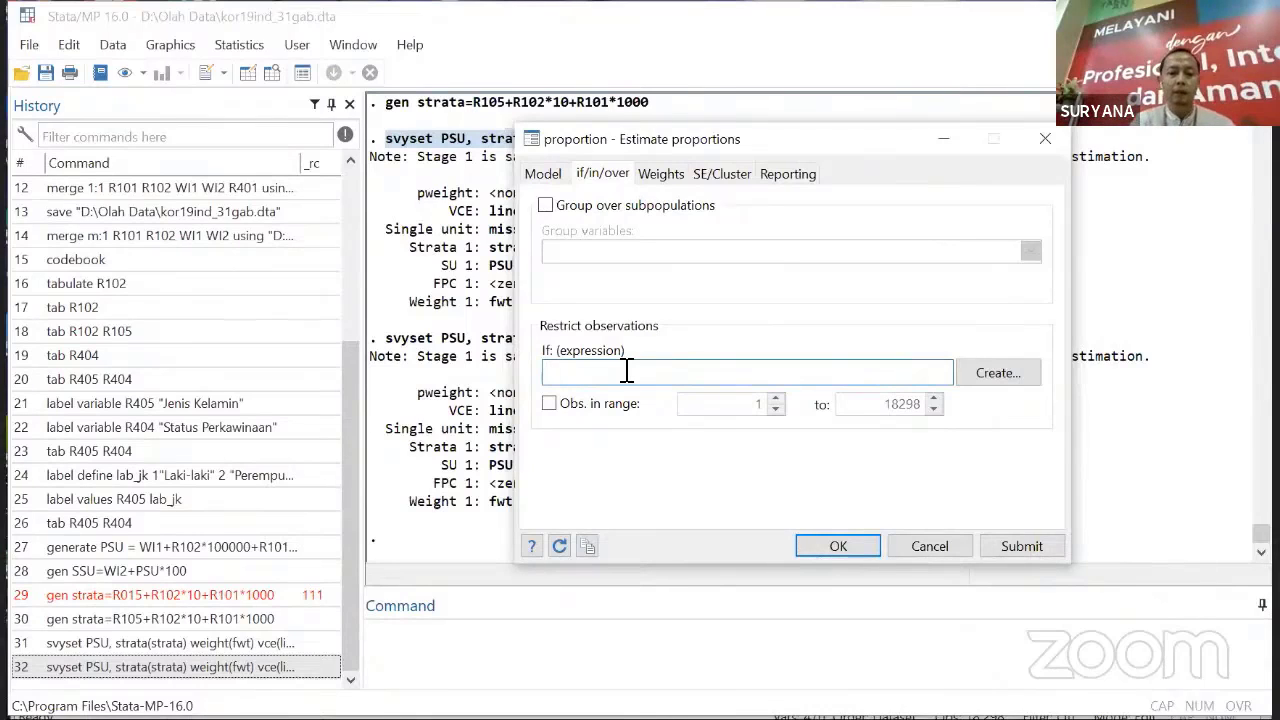
pyautogui.write('R407')
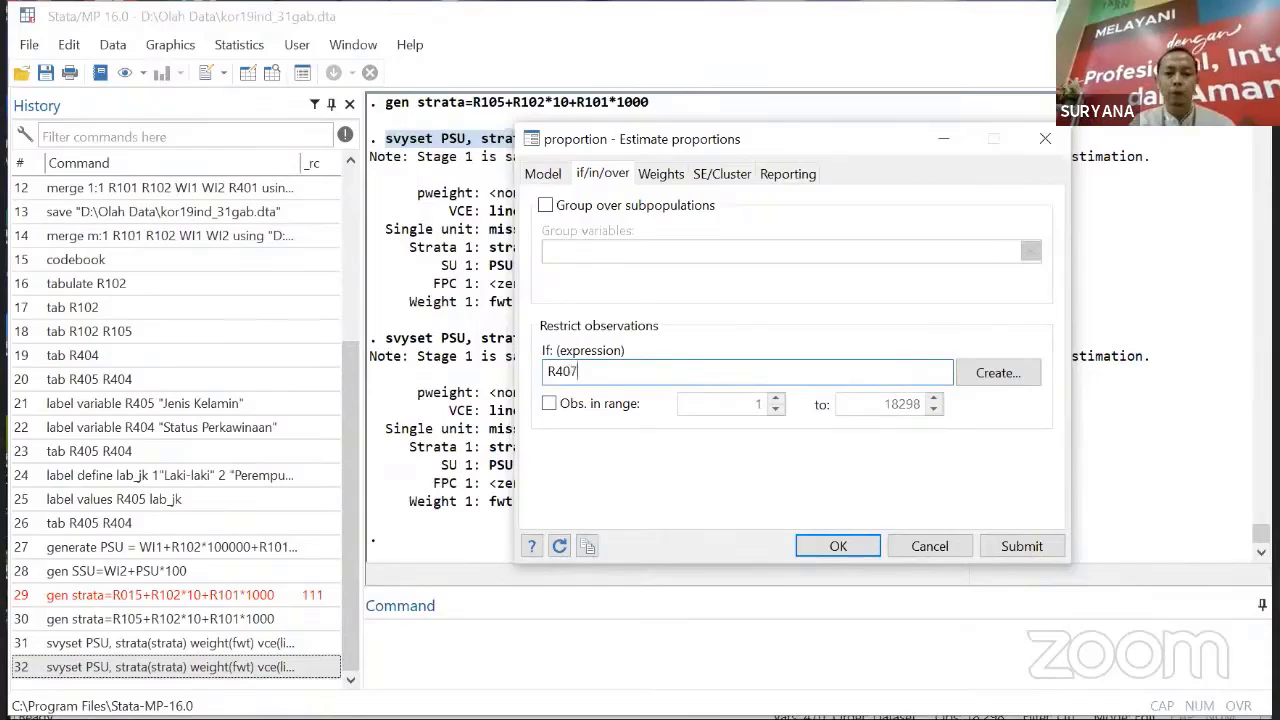
pyautogui.write('>=5')
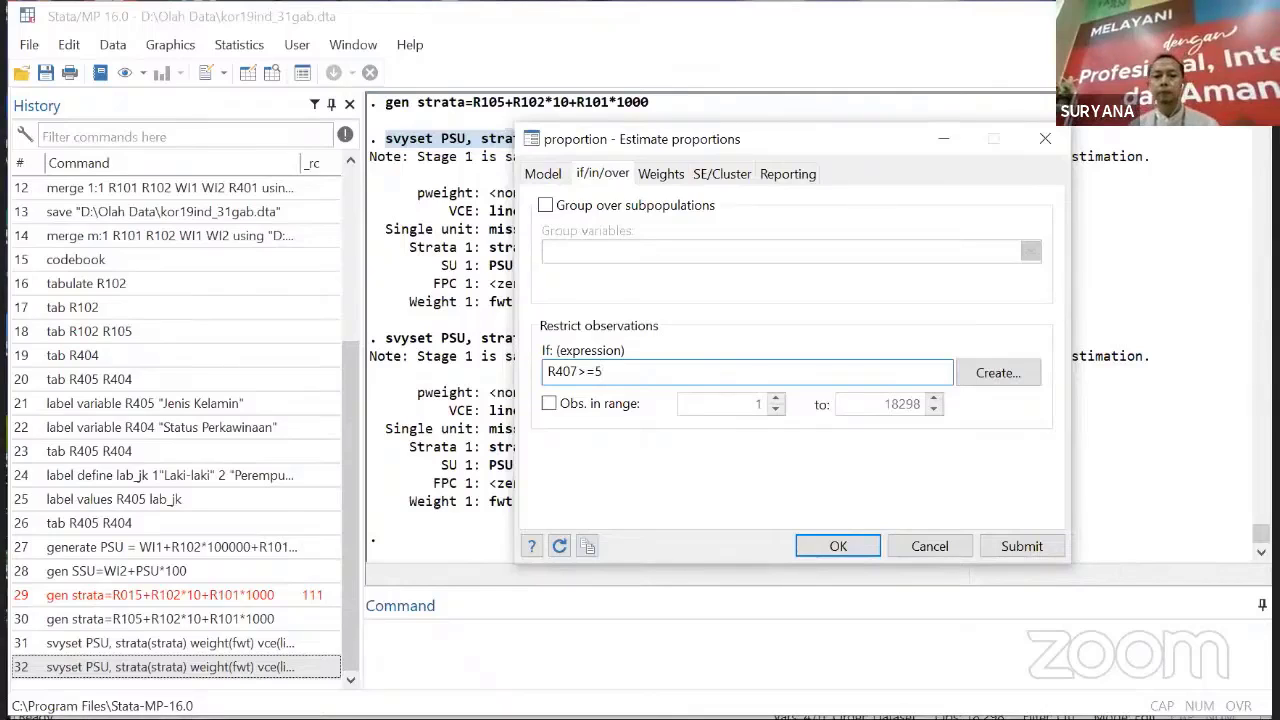
# - Try grouping the proportion estimation over subpopulations by R102, and switch the grouping off again
pyautogui.click(548, 207)
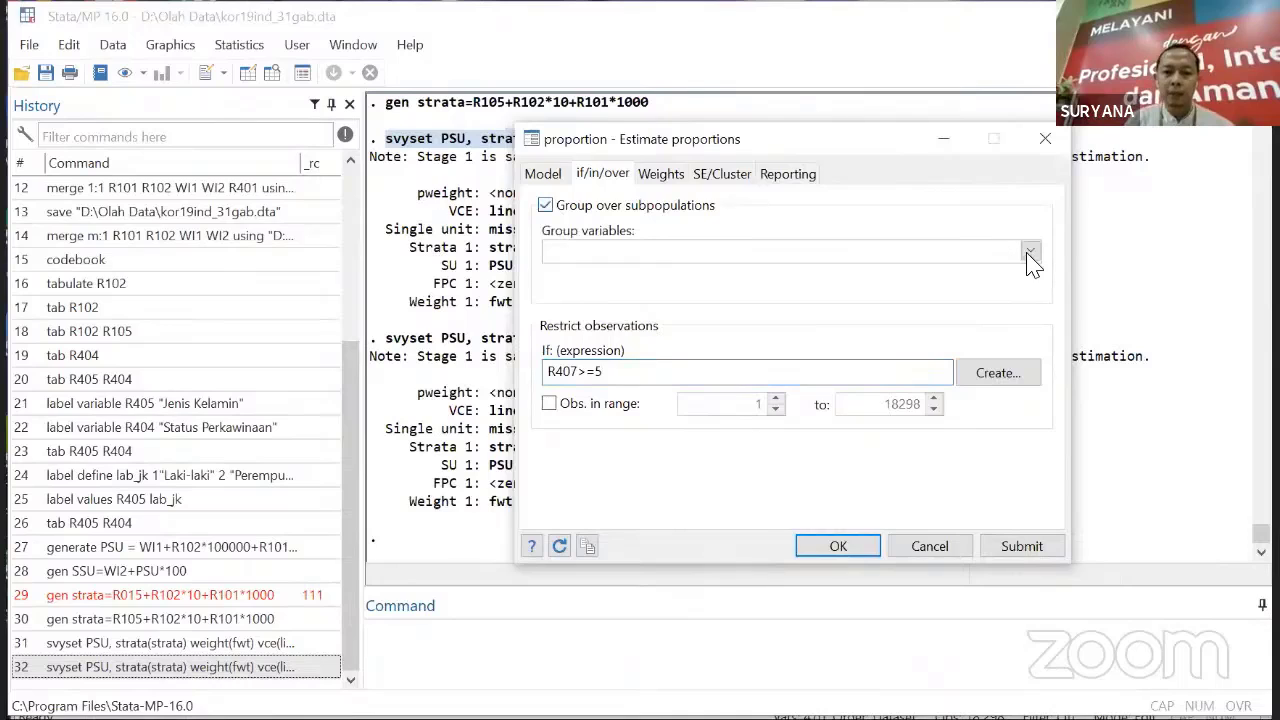
pyautogui.click(1030, 253)
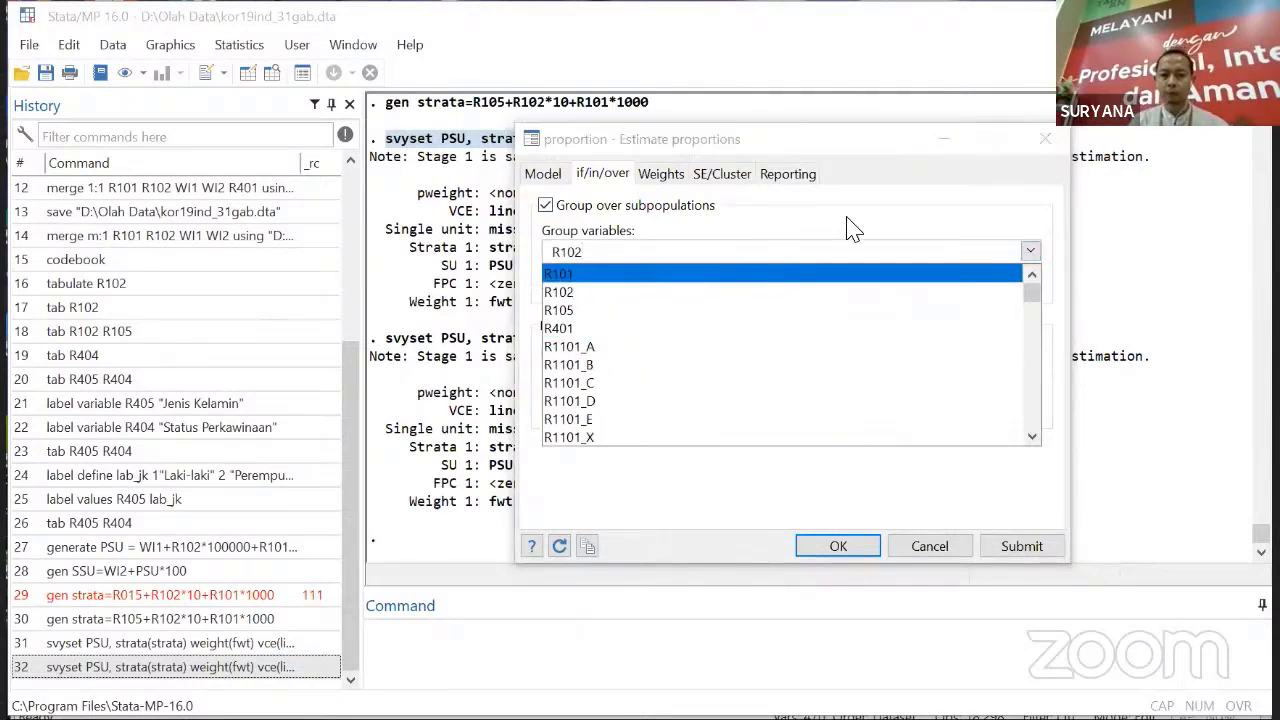
pyautogui.click(737, 280)
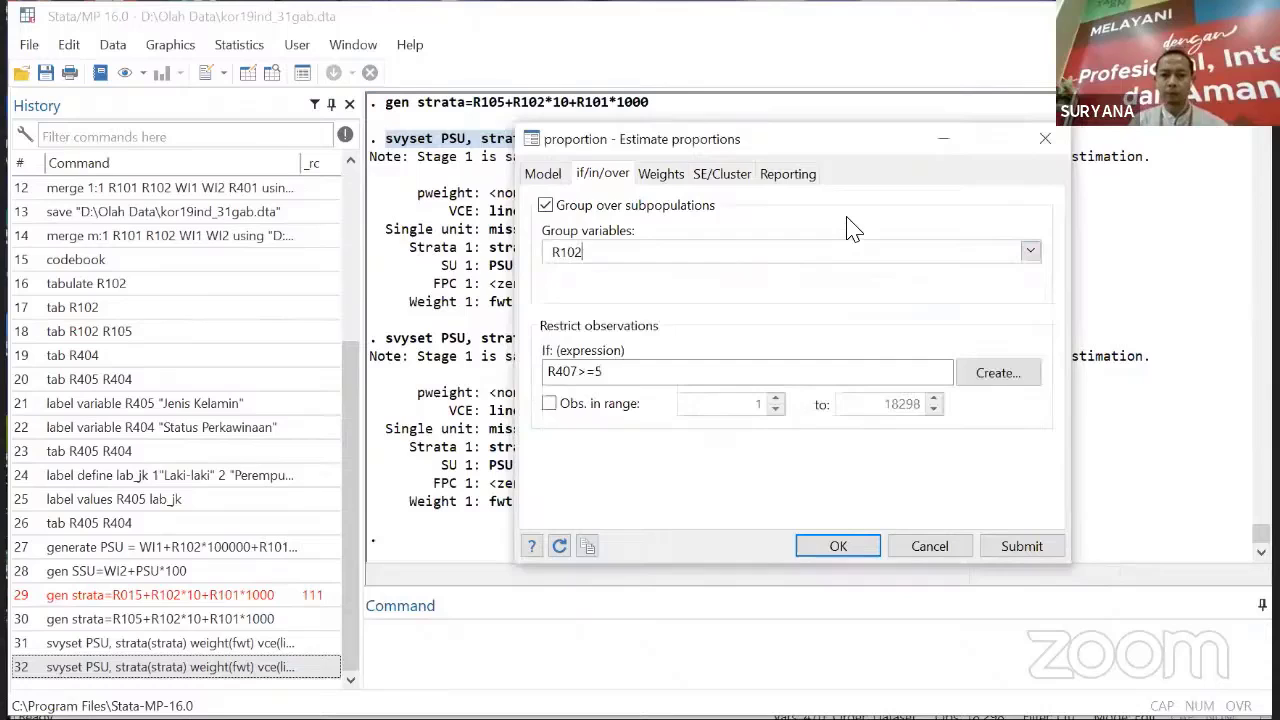
pyautogui.click(547, 207)
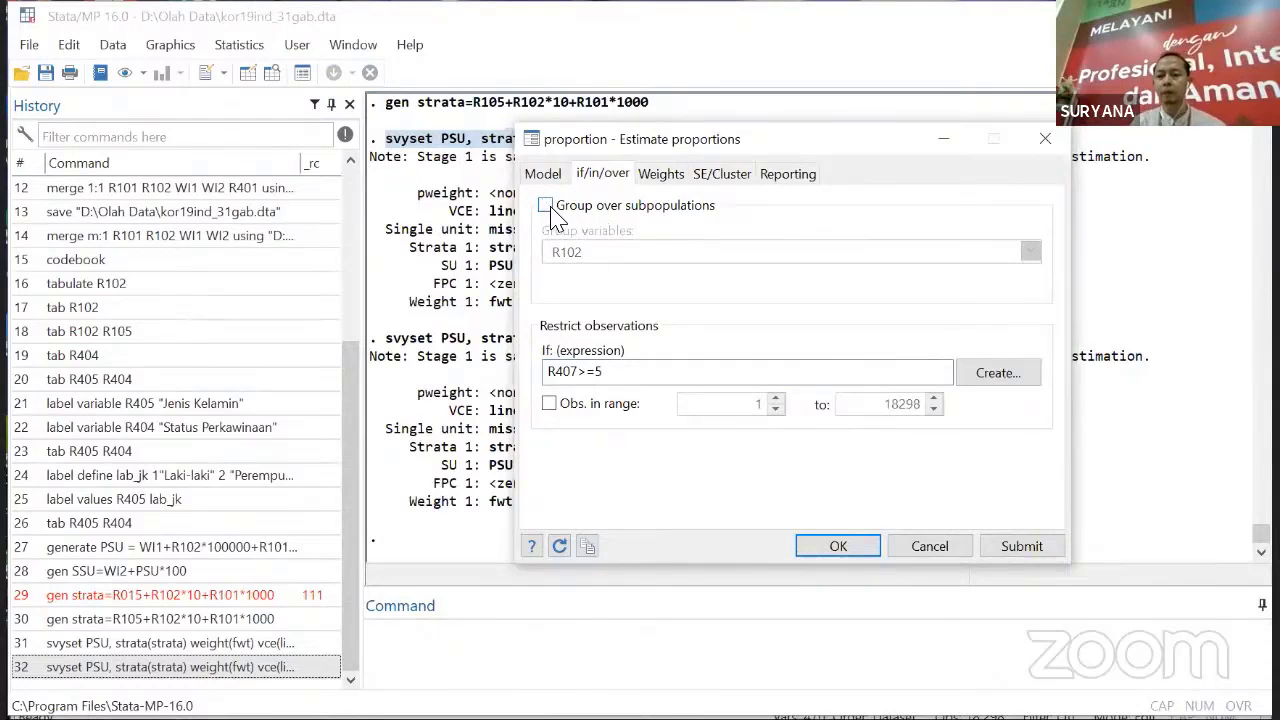
# - Apply sampling weights to the proportion estimation, with fwt as the weight variable
pyautogui.click(659, 188)
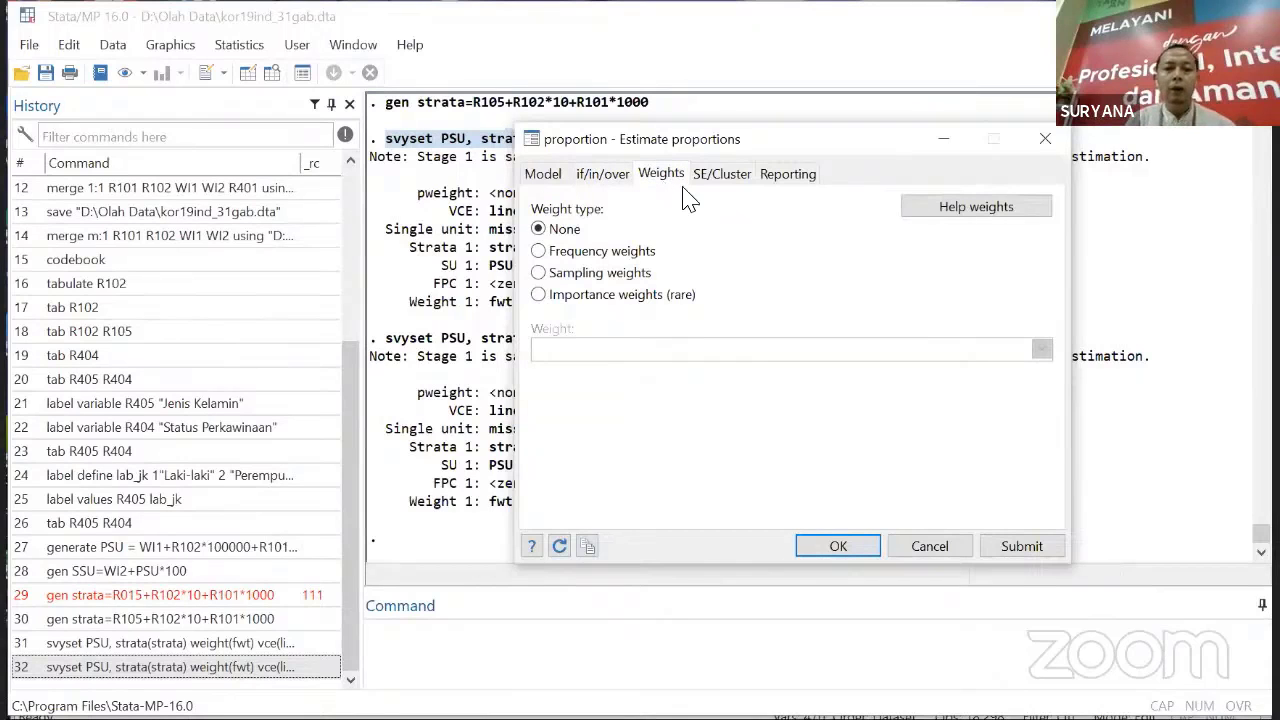
pyautogui.click(560, 276)
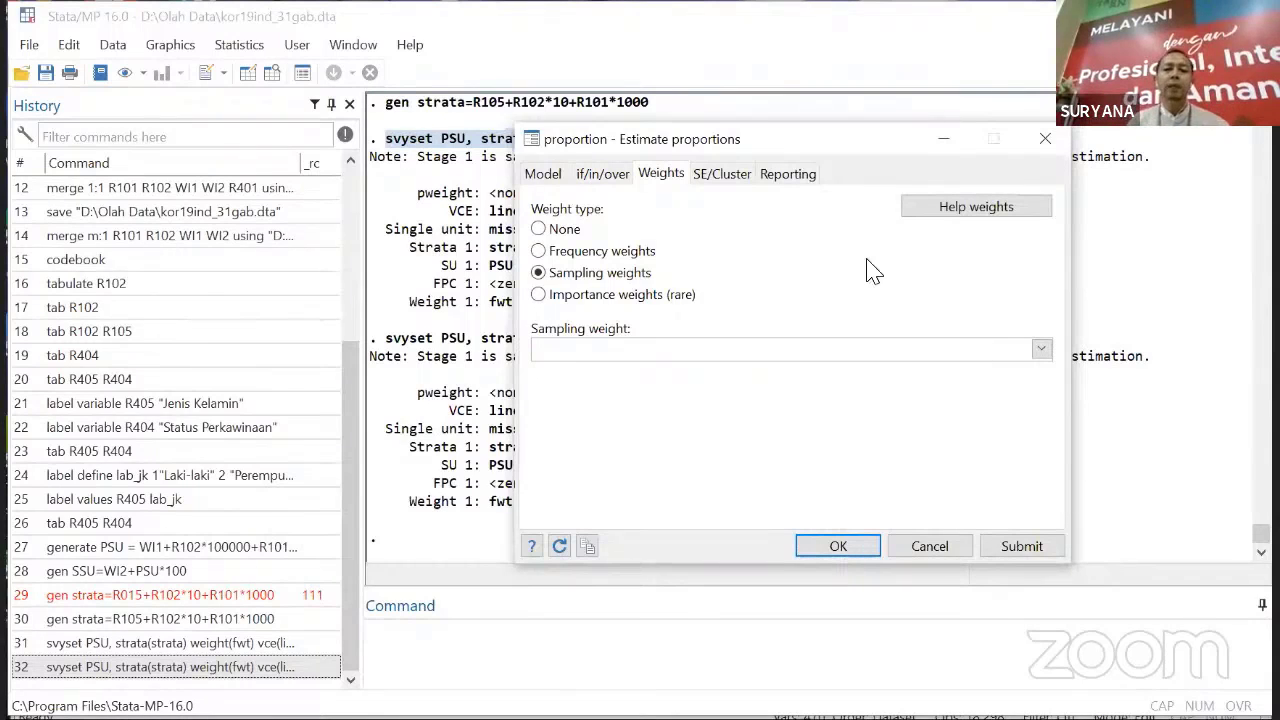
pyautogui.click(716, 178)
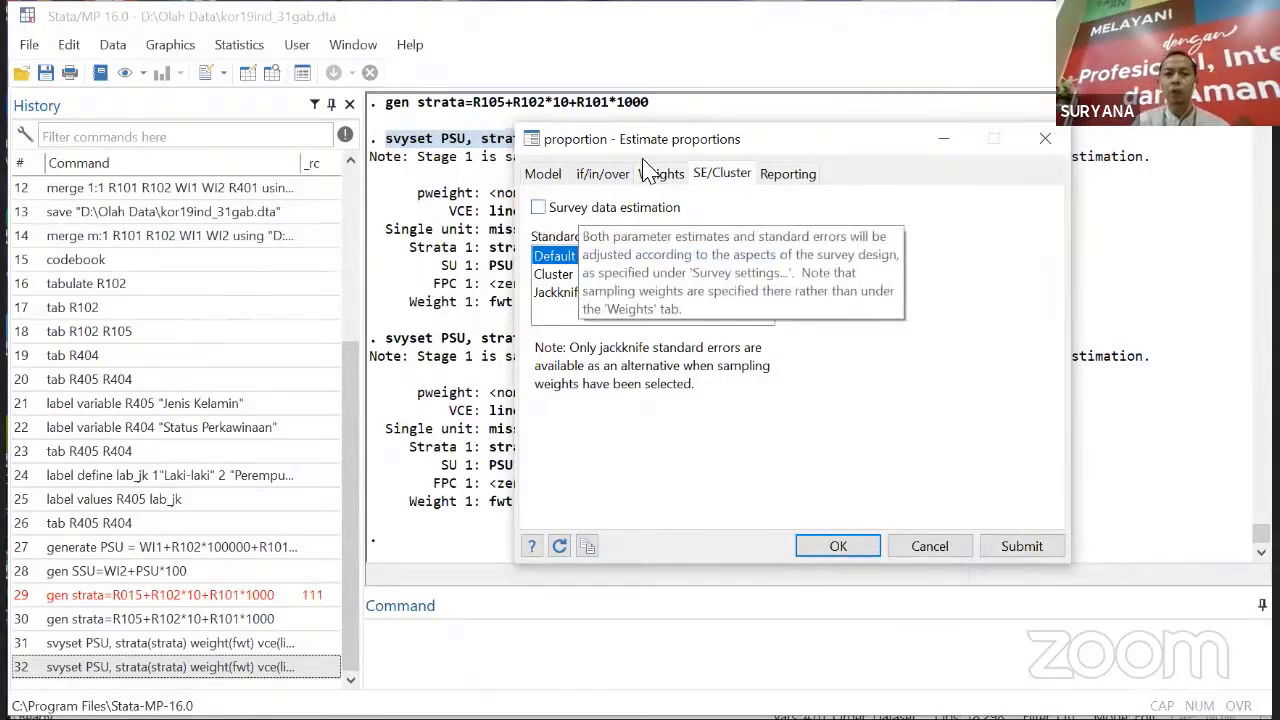
pyautogui.click(661, 184)
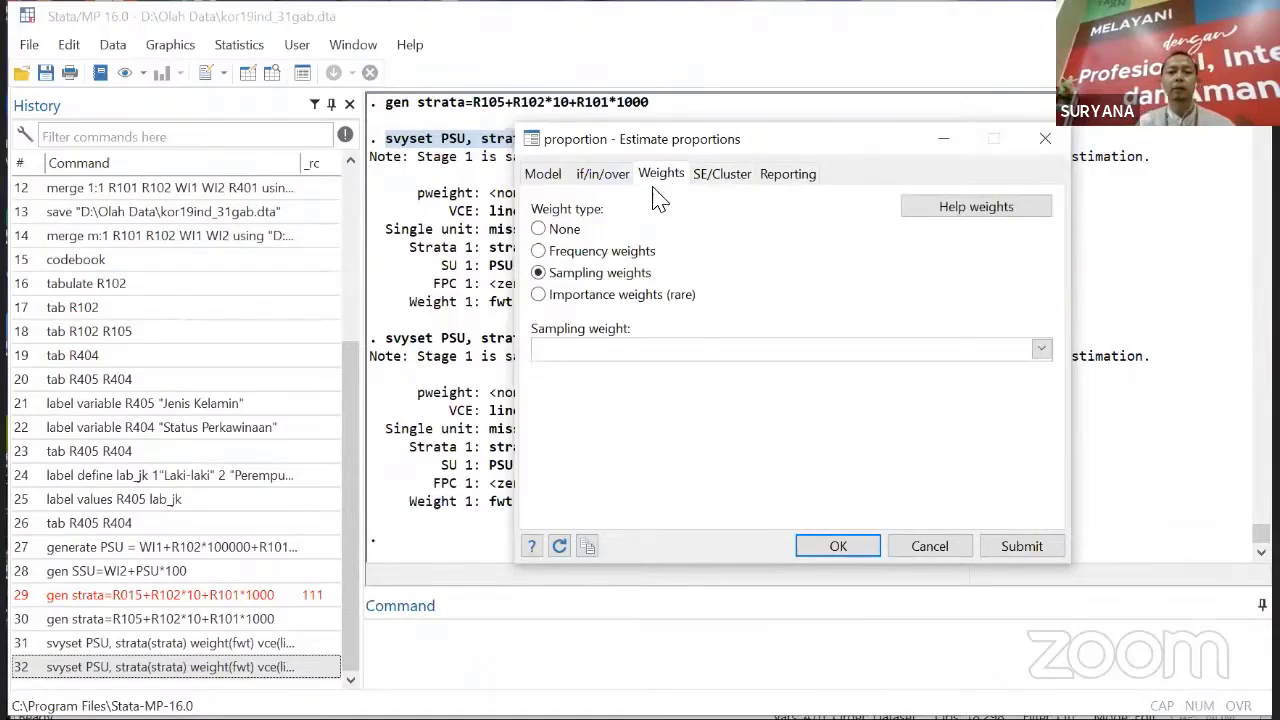
pyautogui.click(622, 350)
pyautogui.write('fwt')
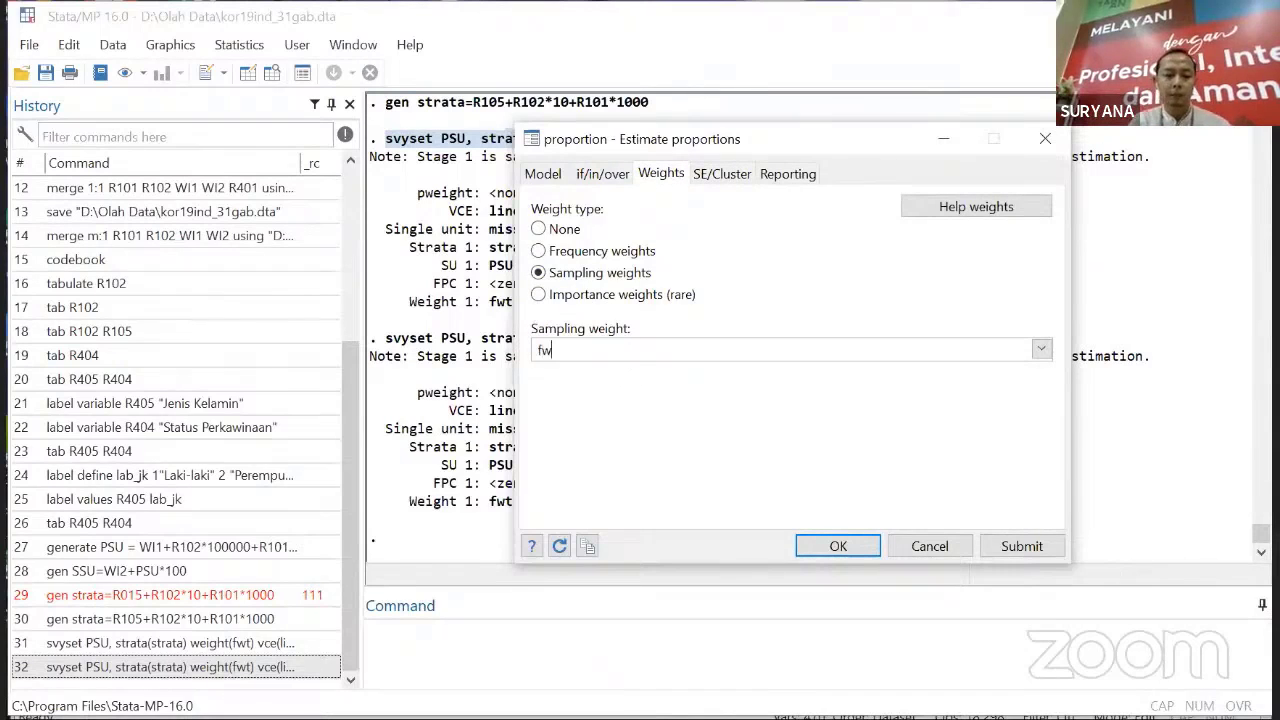
# - Report the proportions as percentages with Normal (Wald) confidence intervals, and run the estimation
pyautogui.click(737, 176)
pyautogui.click(779, 177)
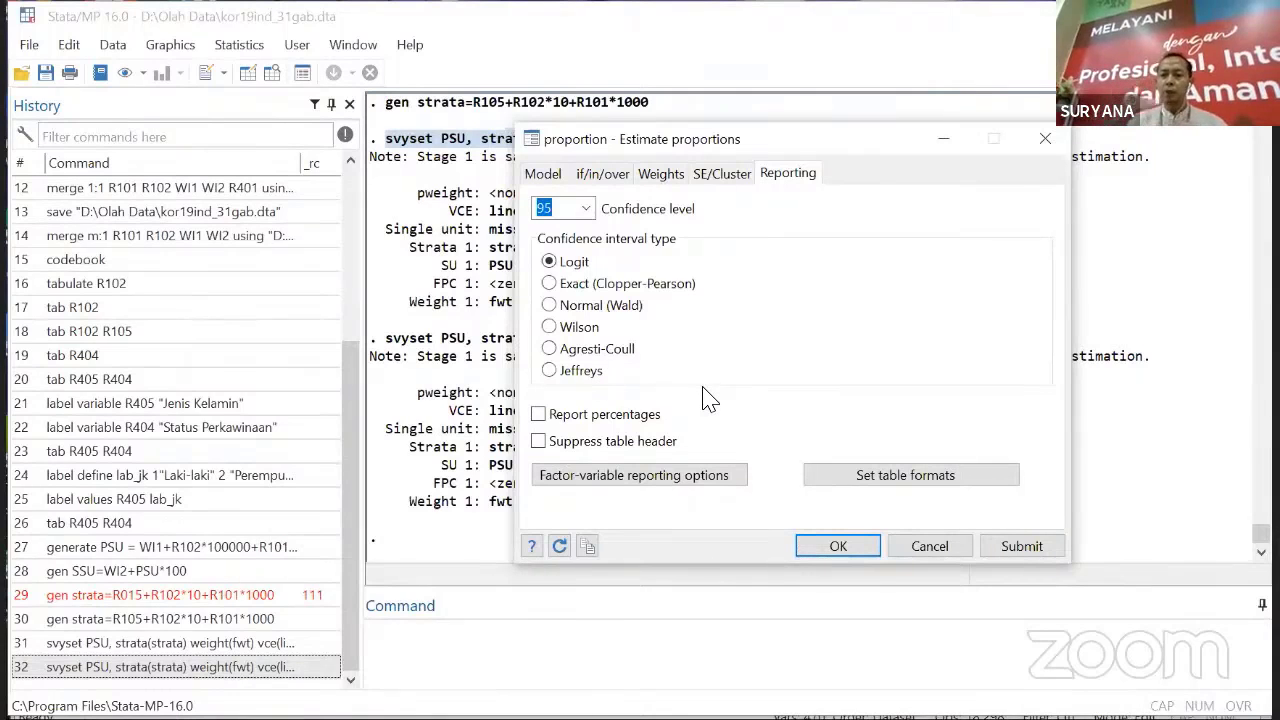
pyautogui.click(553, 425)
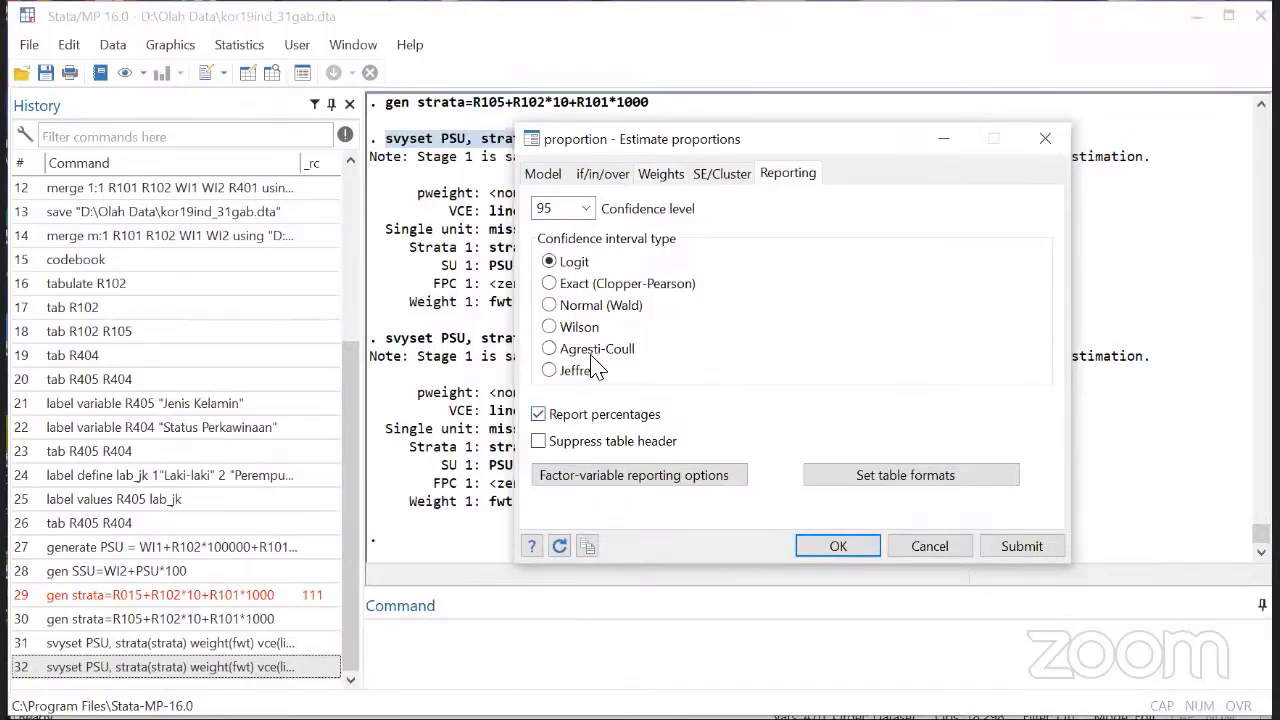
pyautogui.click(549, 305)
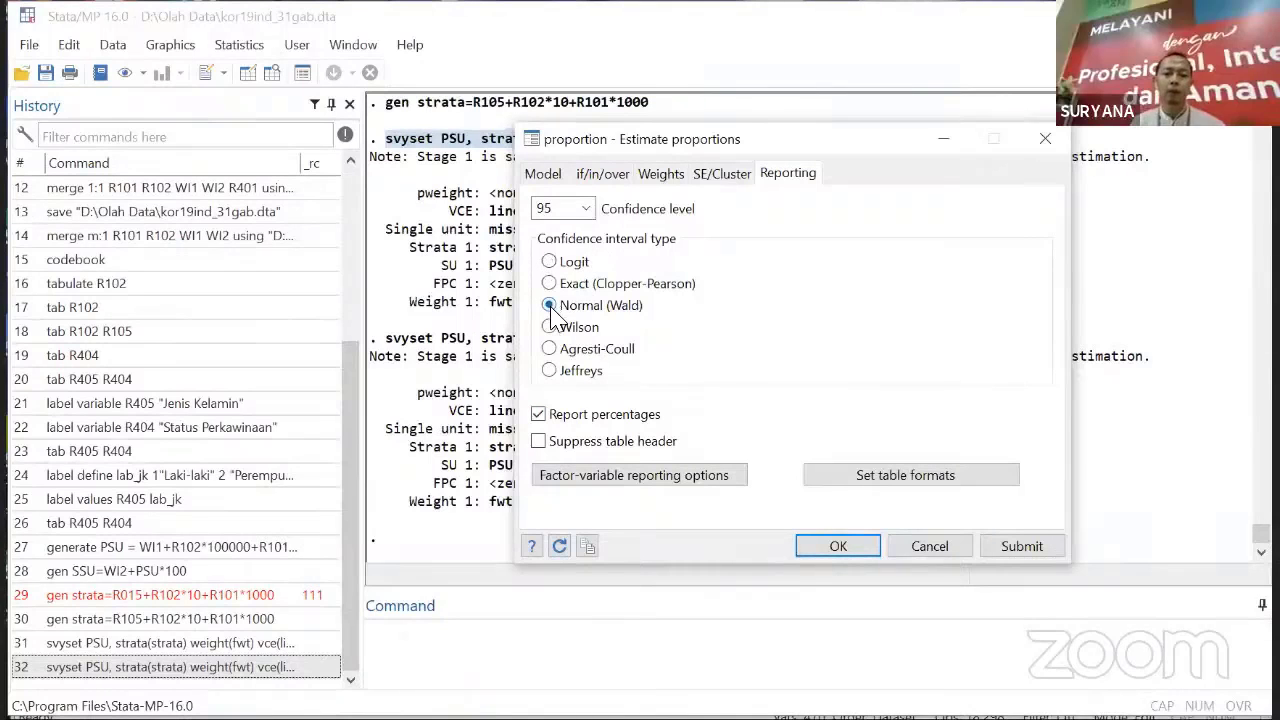
pyautogui.click(837, 547)
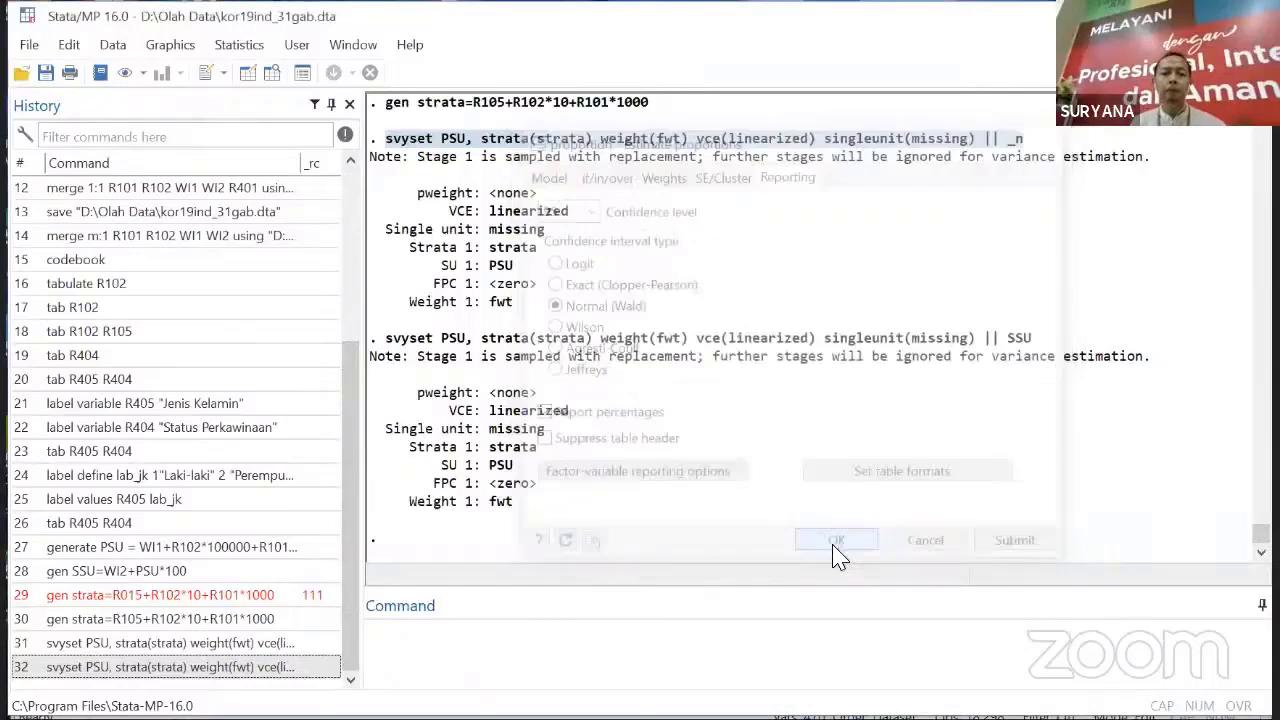
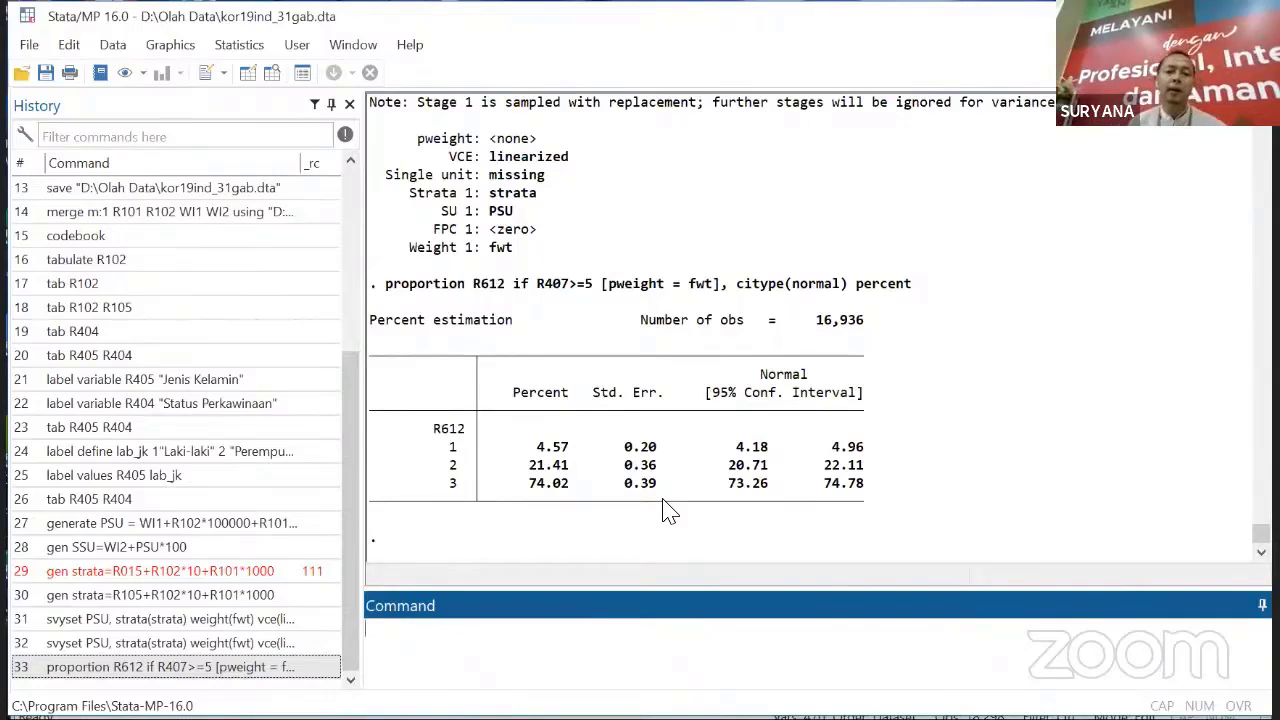
# - Reopen the proportion estimation, set its weight type to None and turn on survey data estimation
pyautogui.click(248, 50)
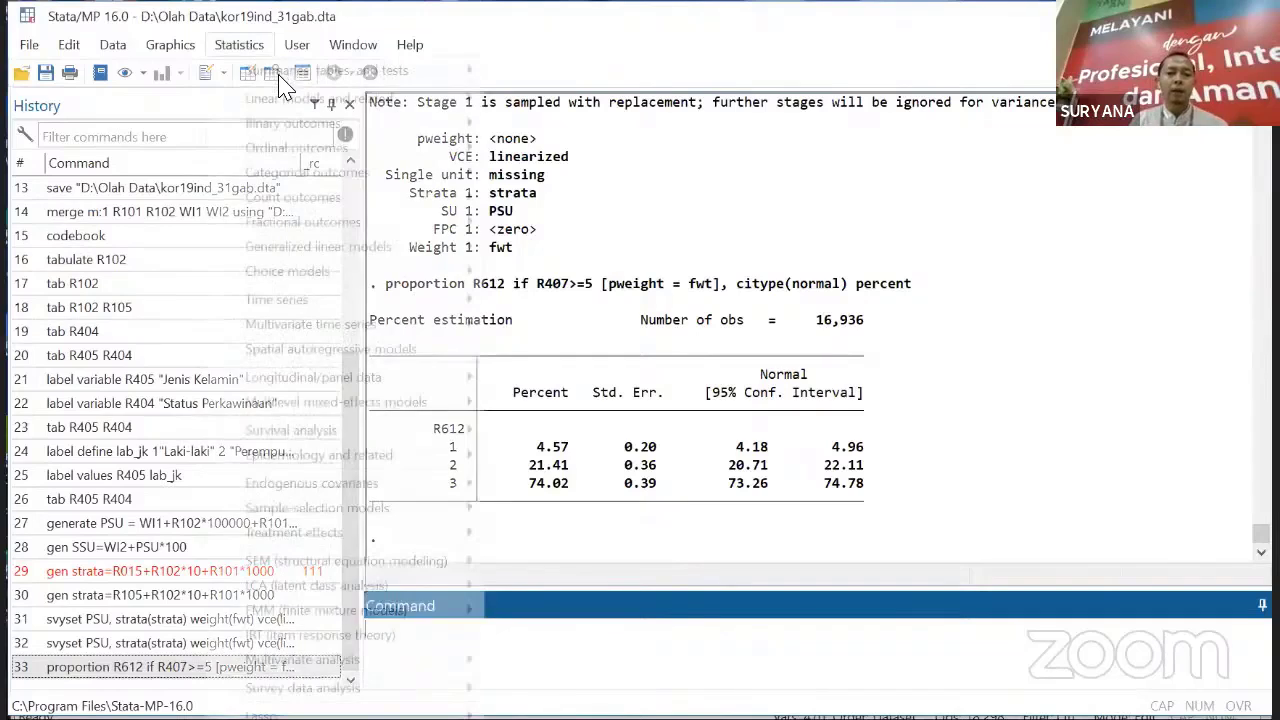
pyautogui.moveTo(518, 76)
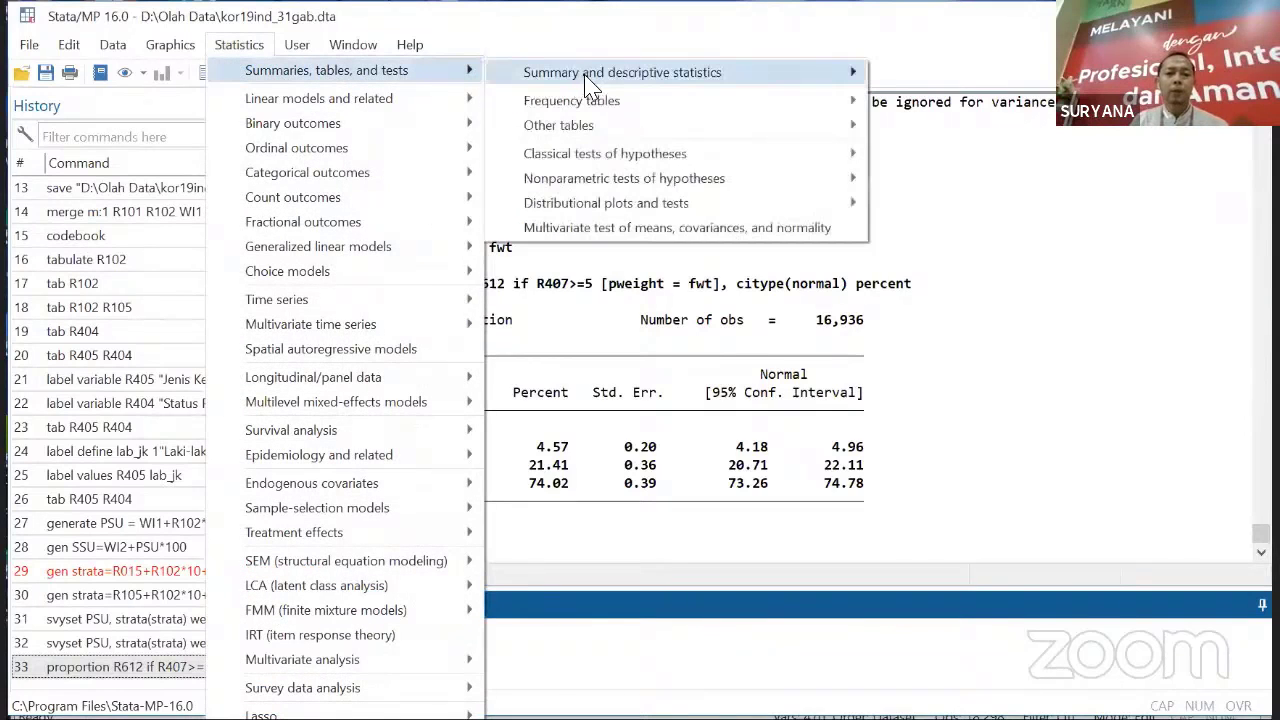
pyautogui.moveTo(590, 80)
pyautogui.click(940, 124)
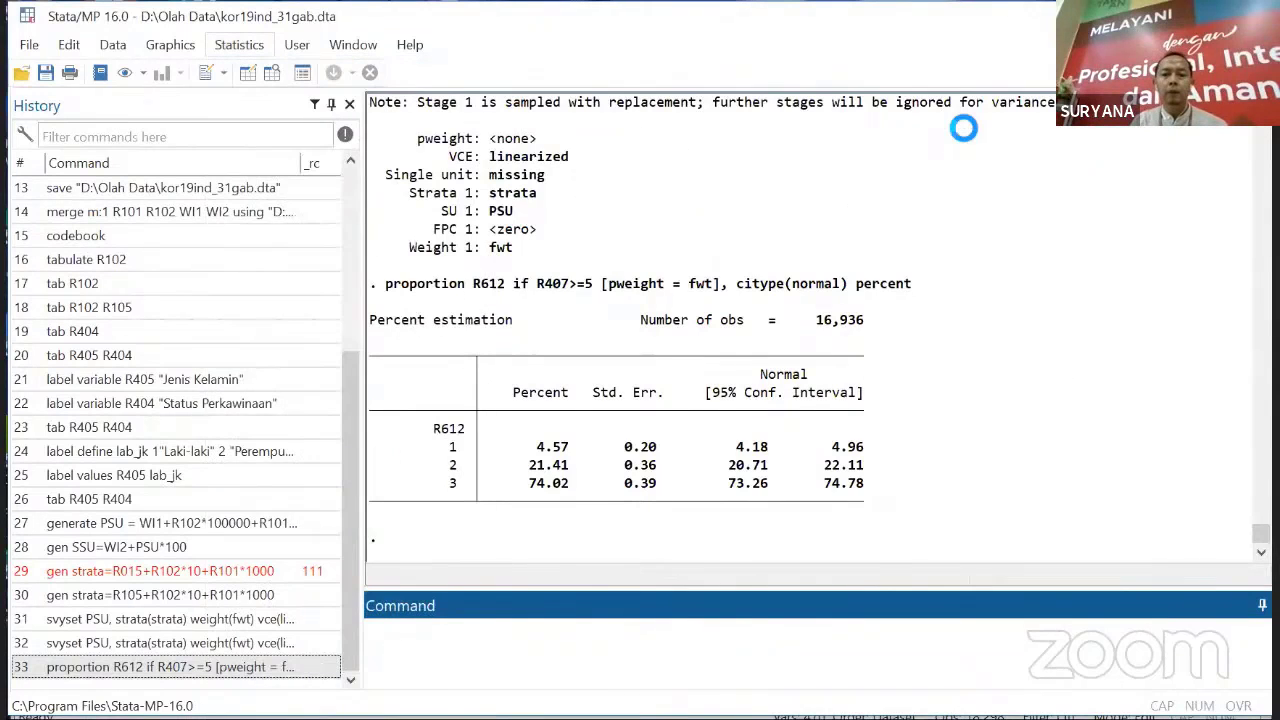
pyautogui.click(660, 174)
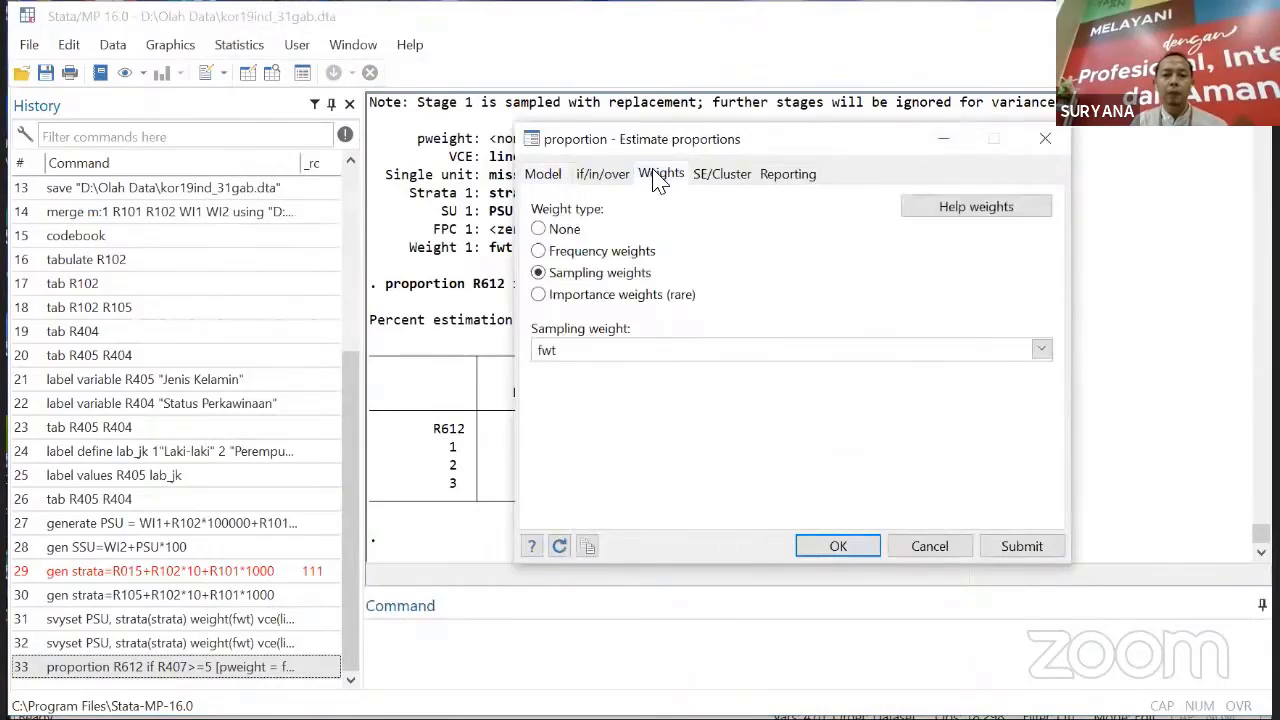
pyautogui.click(562, 229)
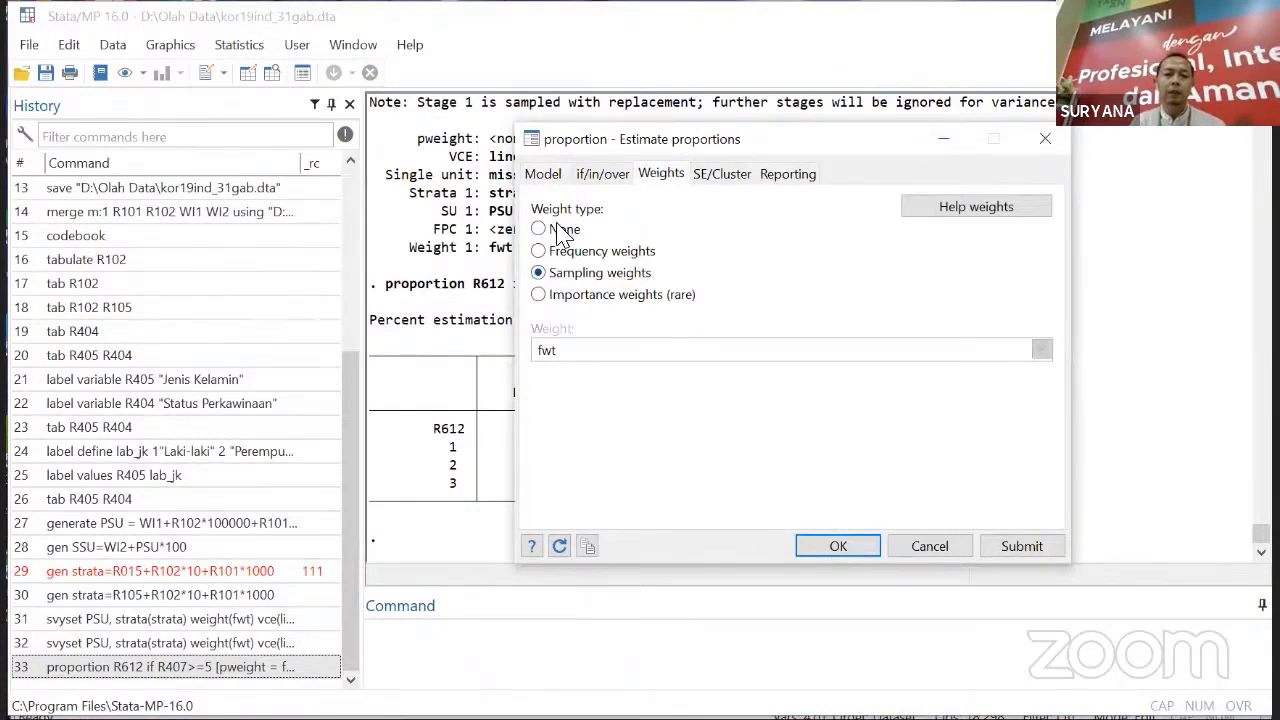
pyautogui.click(728, 178)
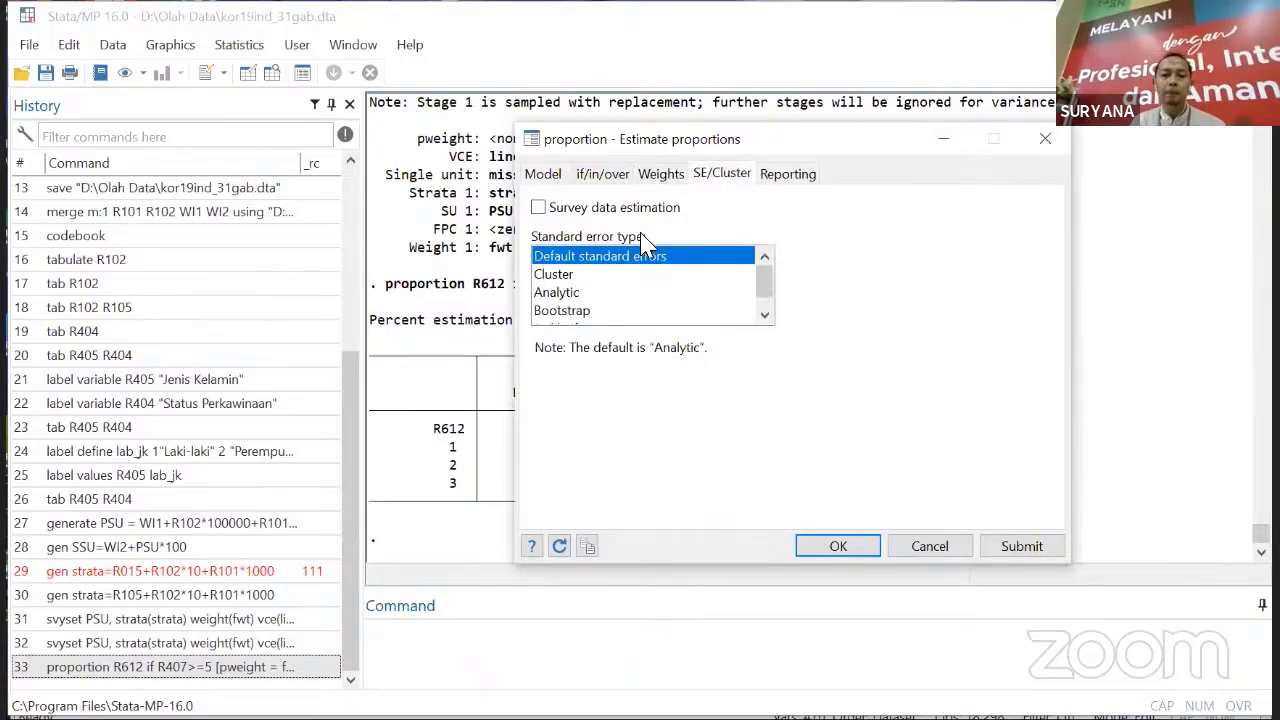
pyautogui.click(590, 210)
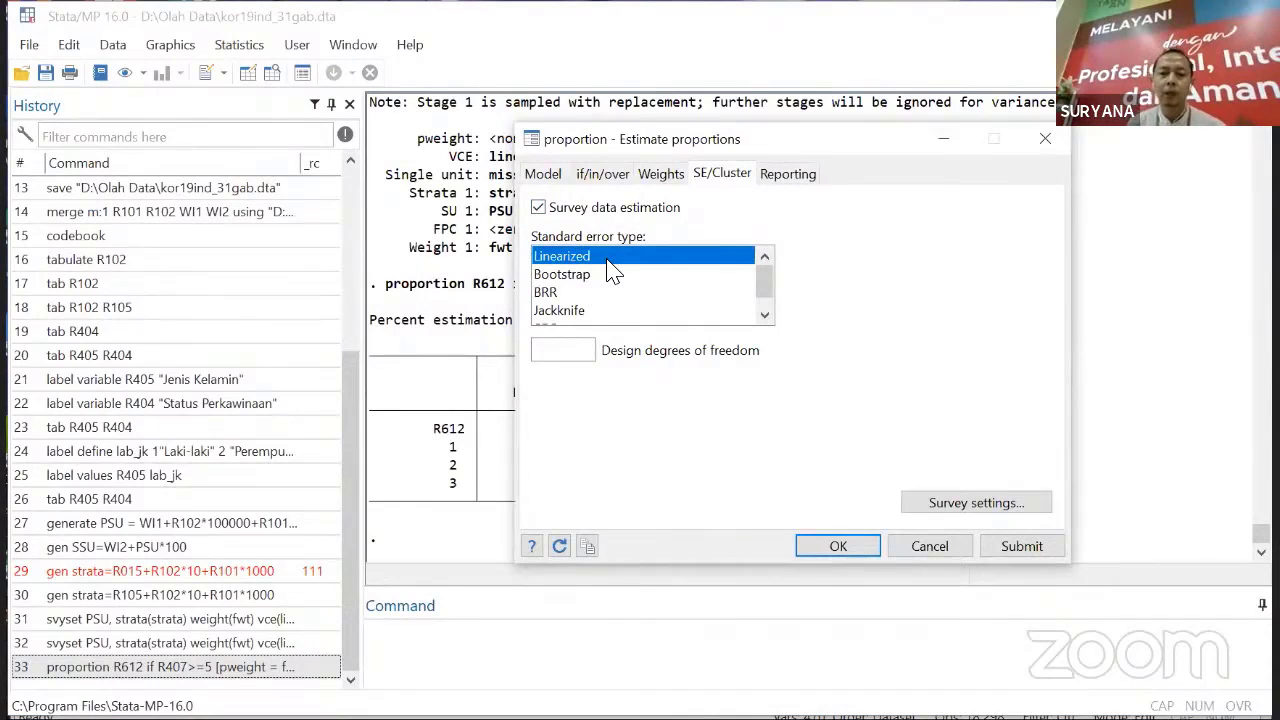
# - Declare a one-stage survey design with PSU, strata and sampling weight fwt, and run the survey-based proportion estimation of R612
pyautogui.click(966, 505)
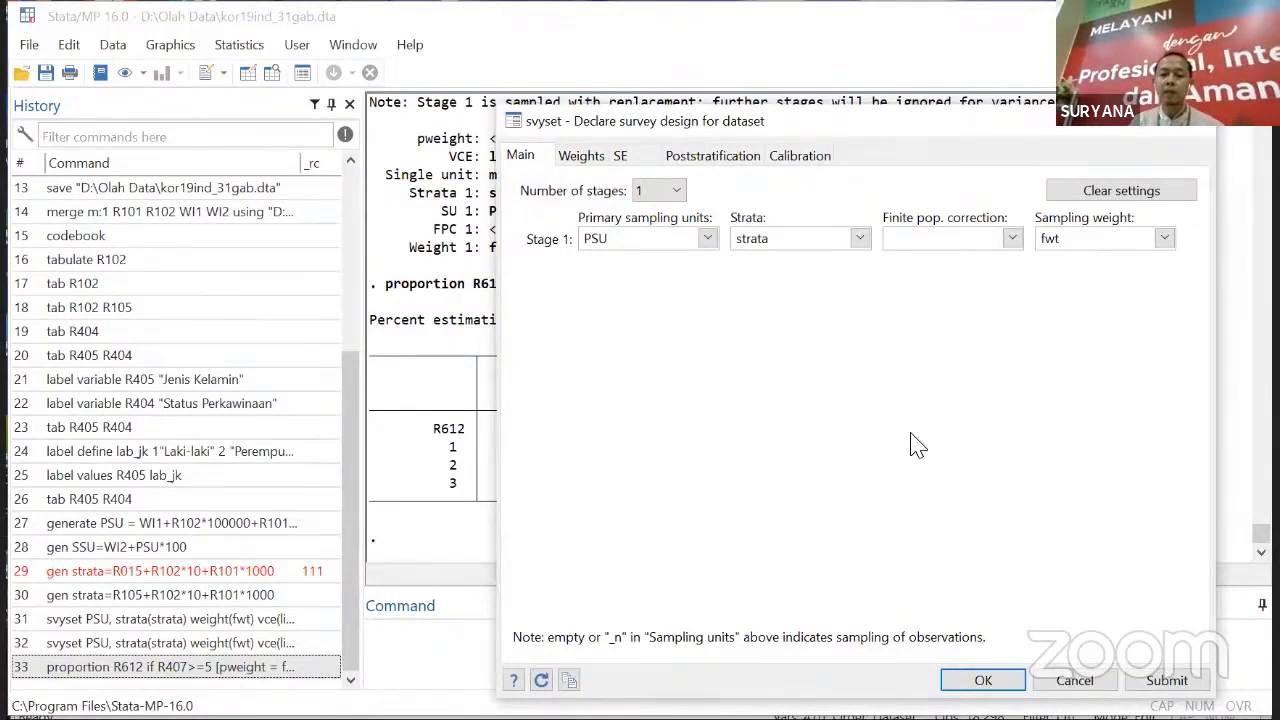
pyautogui.click(985, 681)
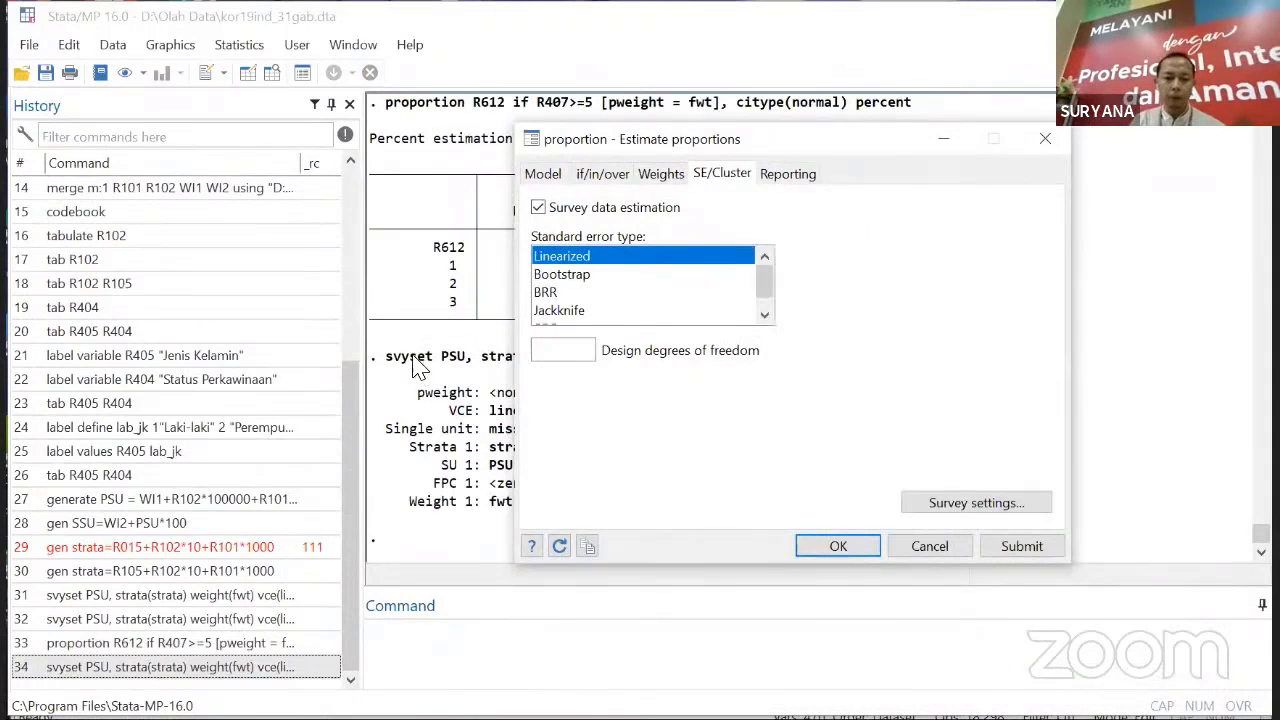
pyautogui.click(840, 548)
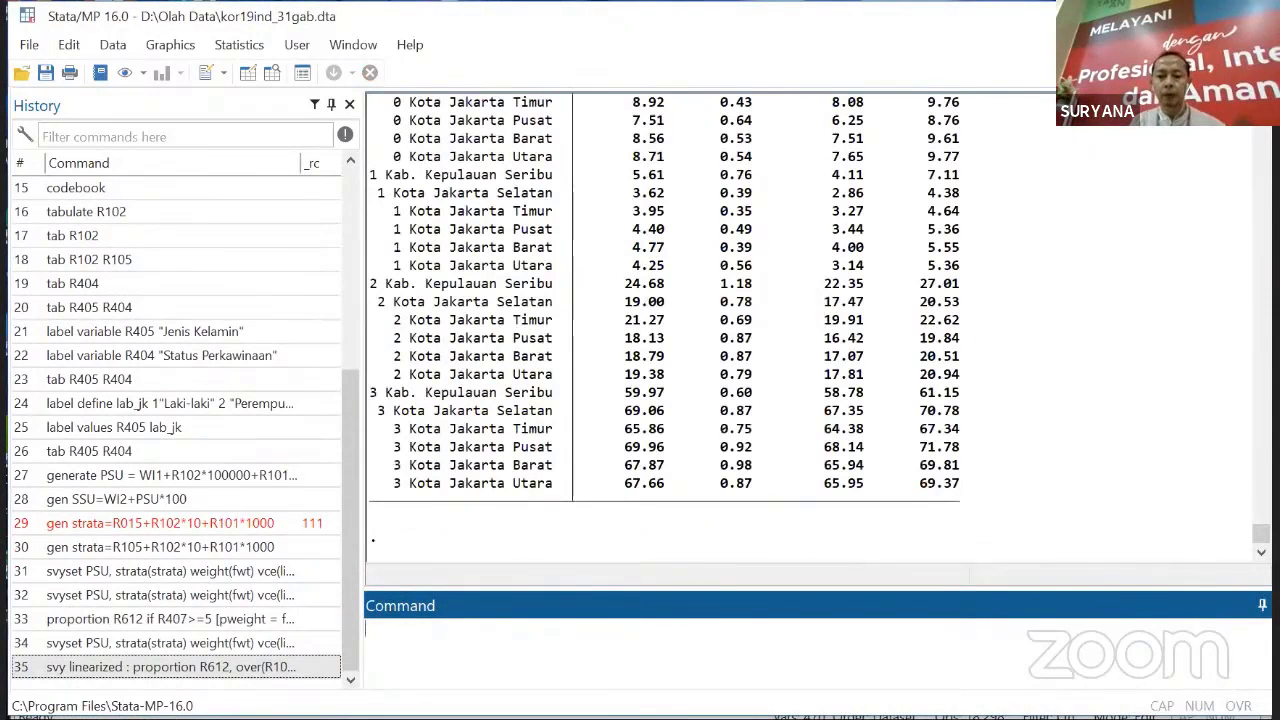
pyautogui.scroll(10, 810, 320)
pyautogui.scroll(6, 510, 350)
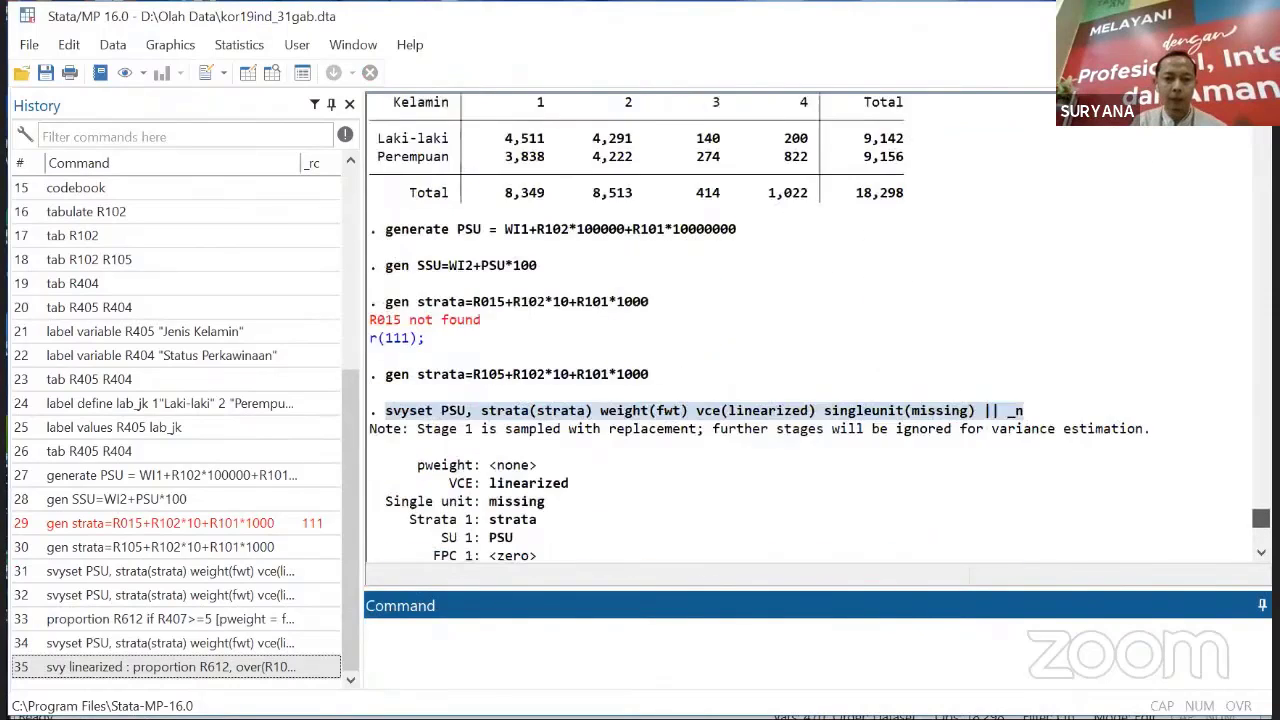
pyautogui.scroll(-20, 510, 350)
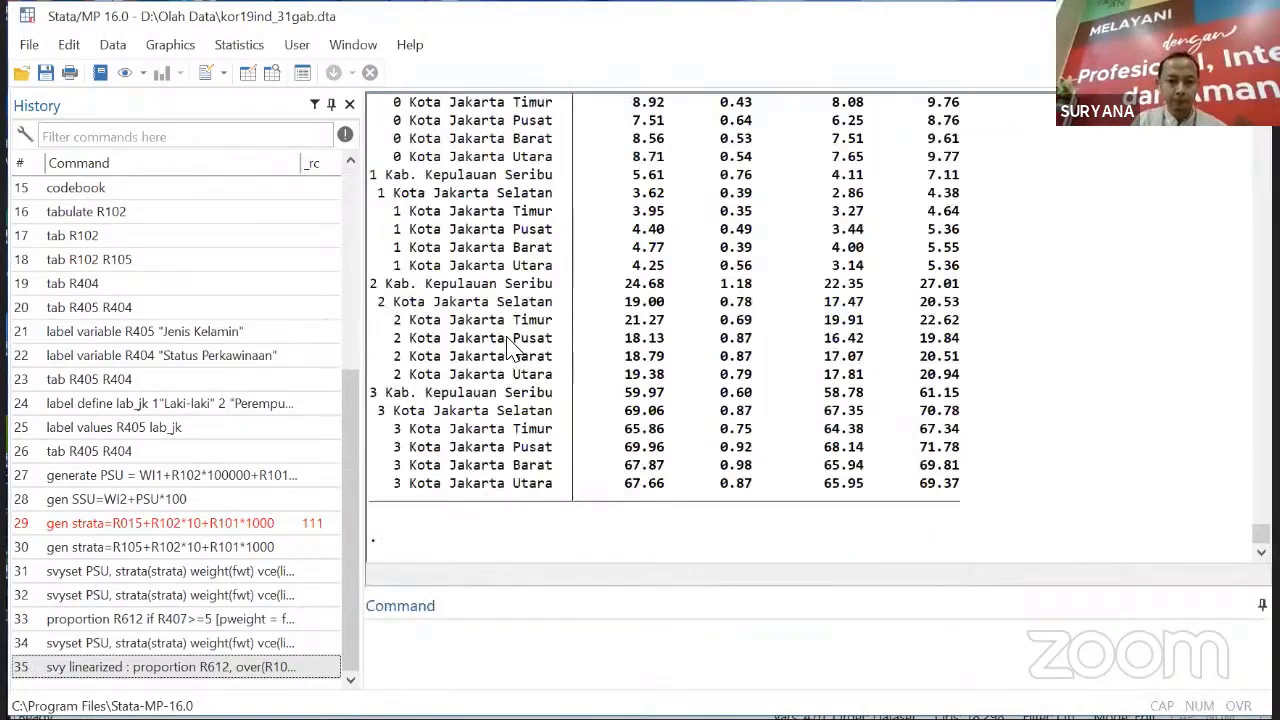
pyautogui.click(245, 48)
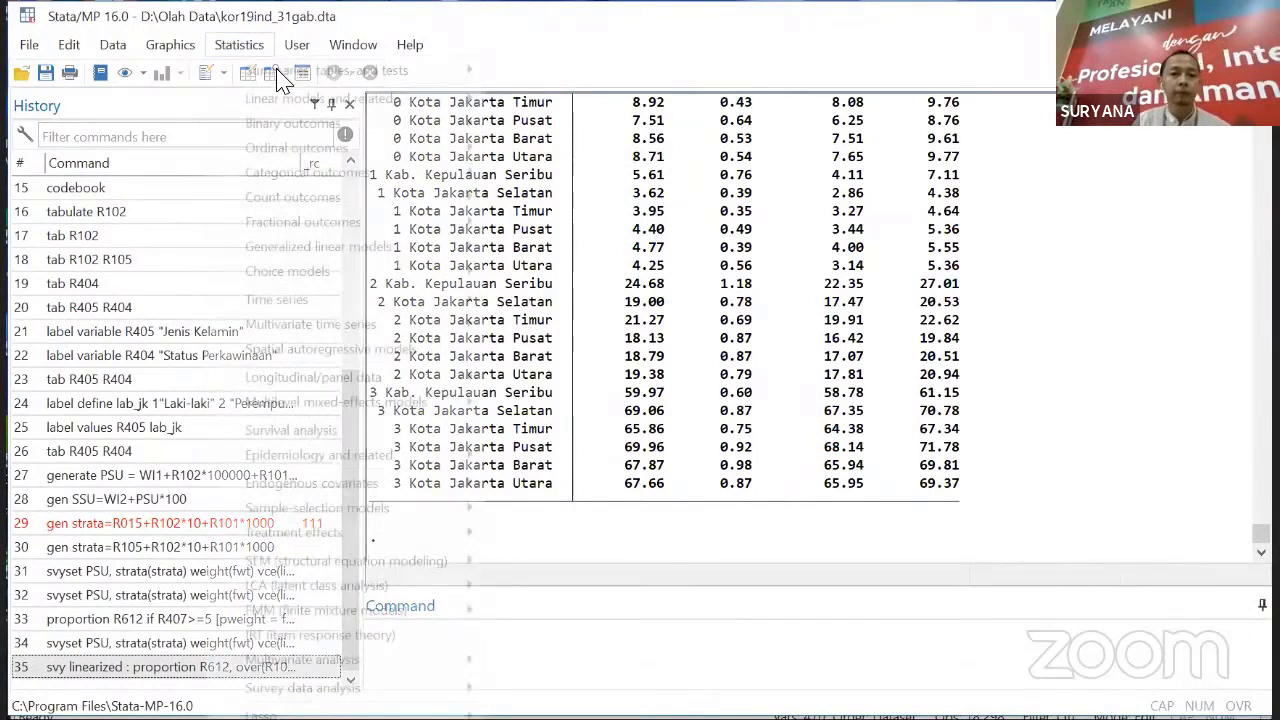
pyautogui.moveTo(478, 71)
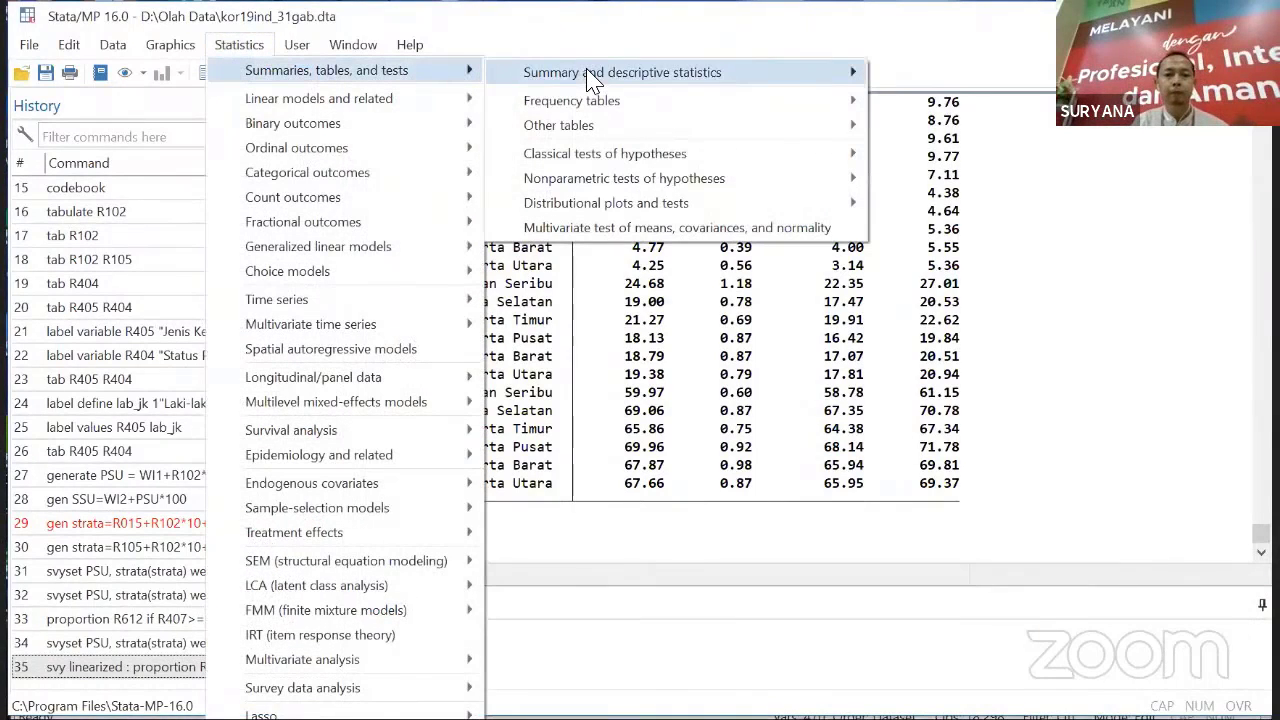
pyautogui.moveTo(595, 72)
pyautogui.click(914, 78)
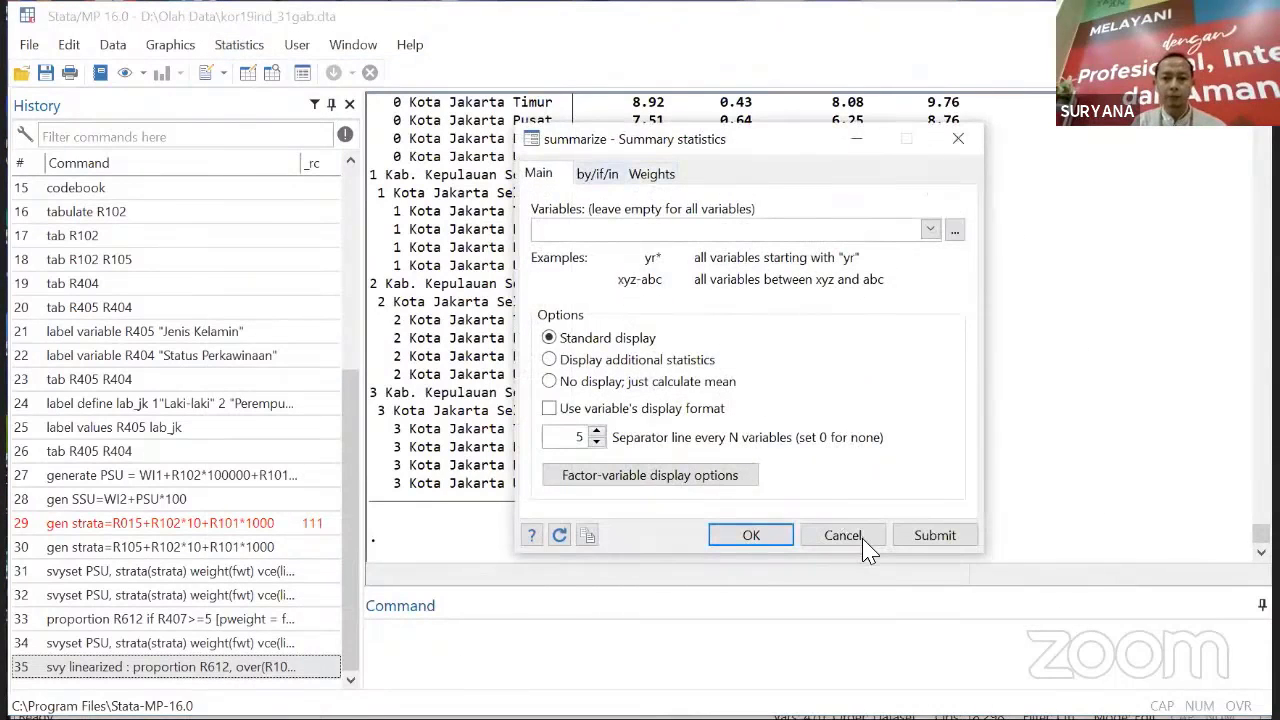
pyautogui.click(866, 548)
# - Reopen the proportion estimation and remove R102 from the variables identifying multiple subpopulations
pyautogui.click(245, 45)
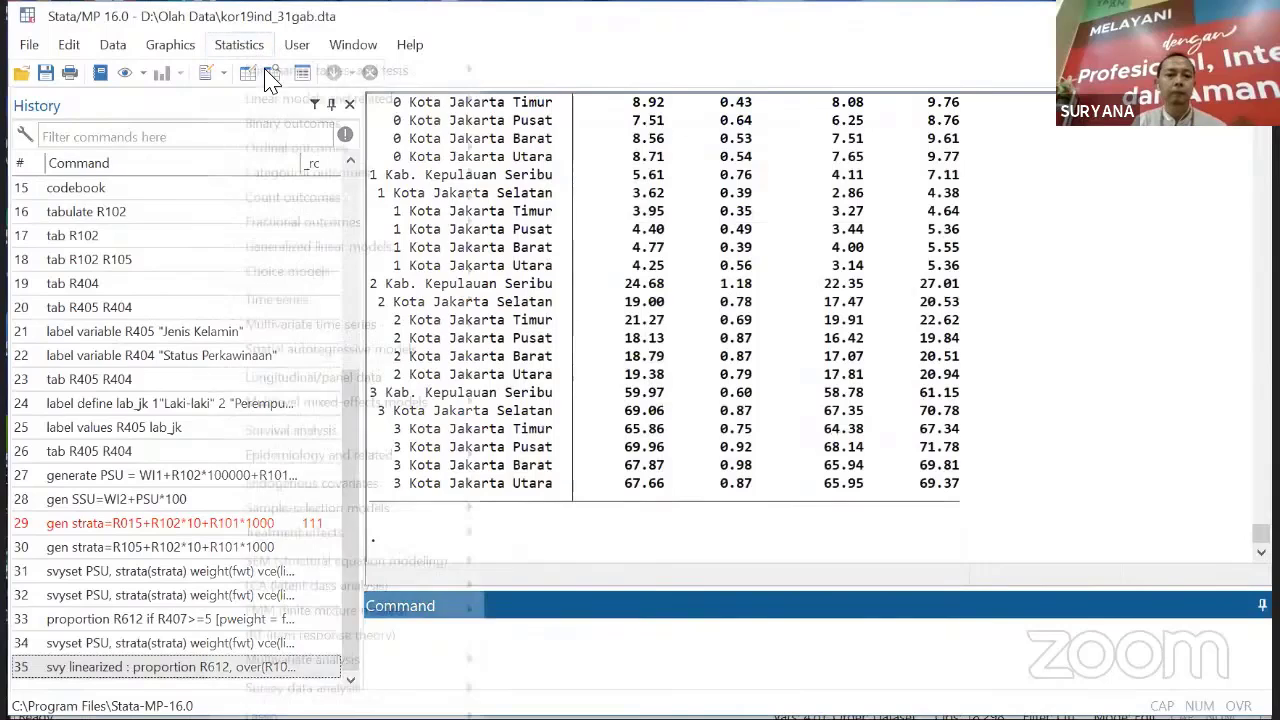
pyautogui.moveTo(480, 71)
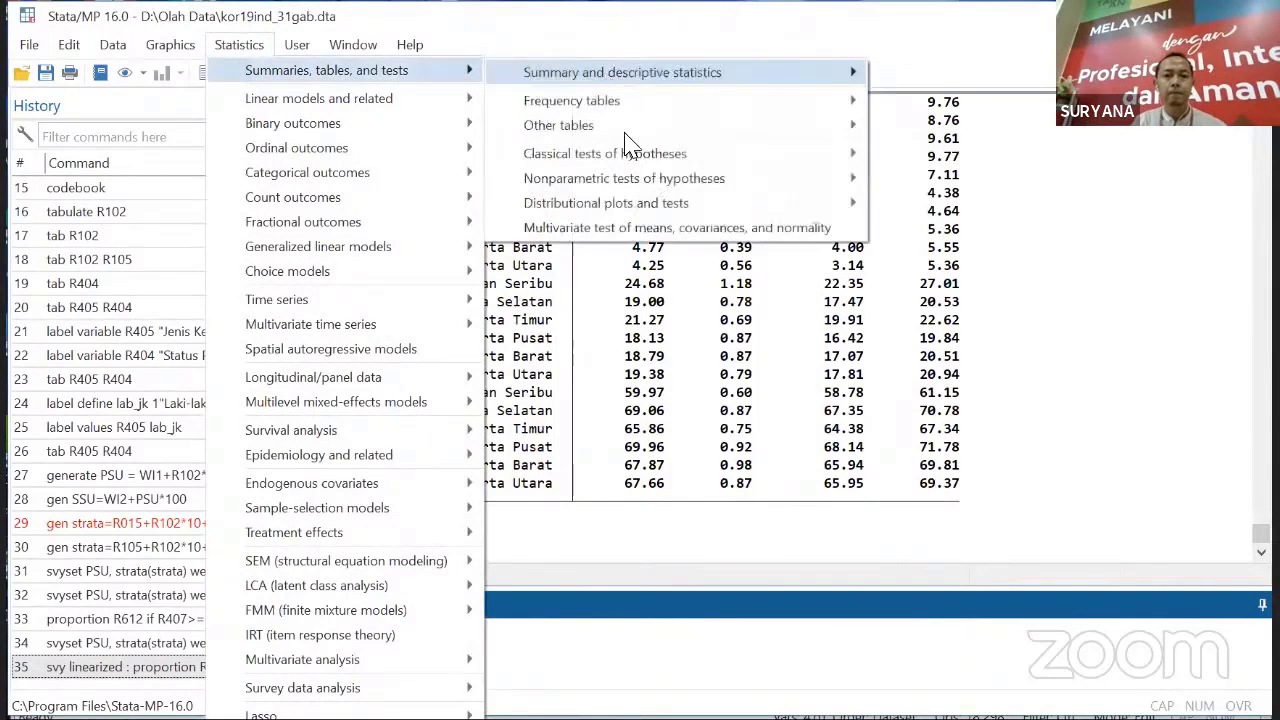
pyautogui.moveTo(786, 84)
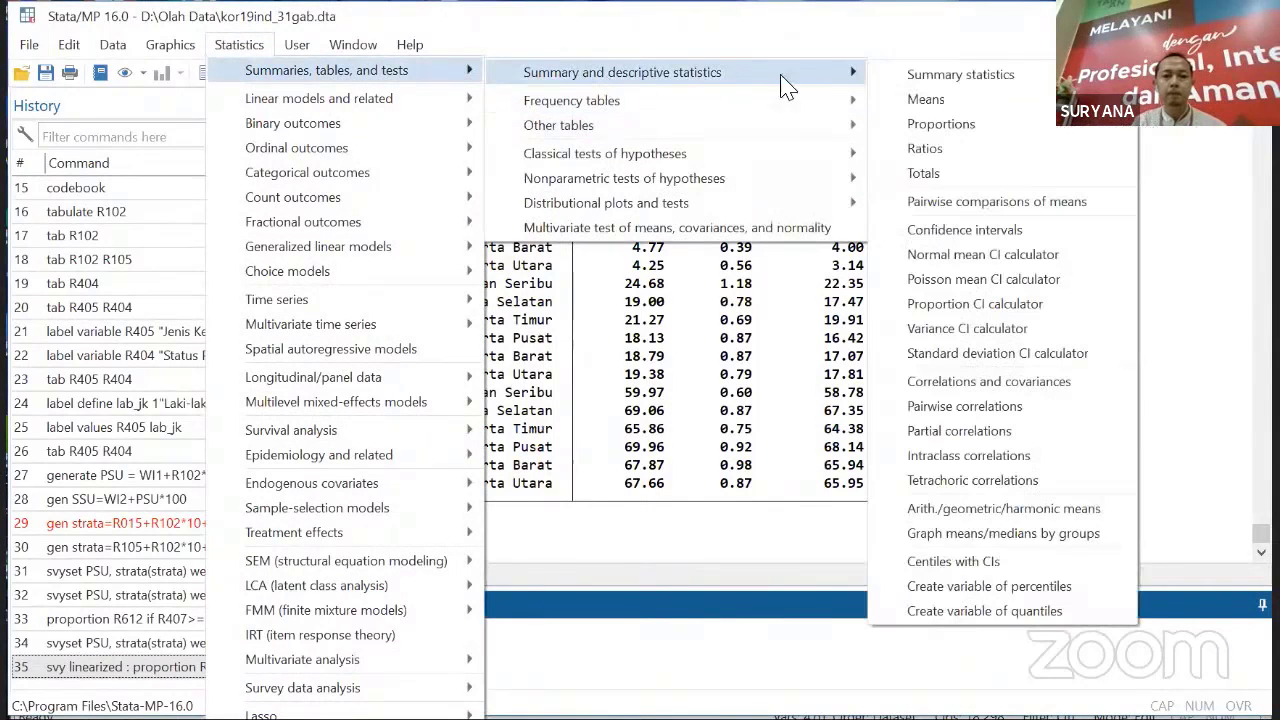
pyautogui.click(926, 126)
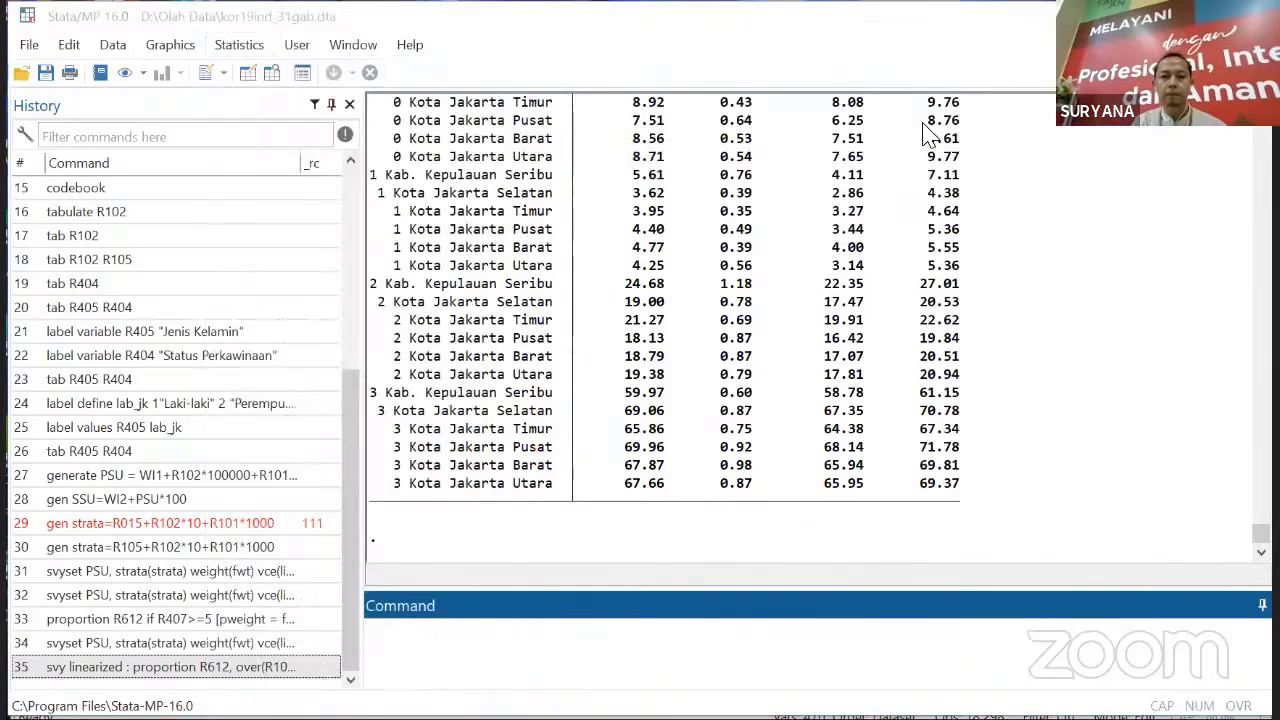
pyautogui.click(603, 174)
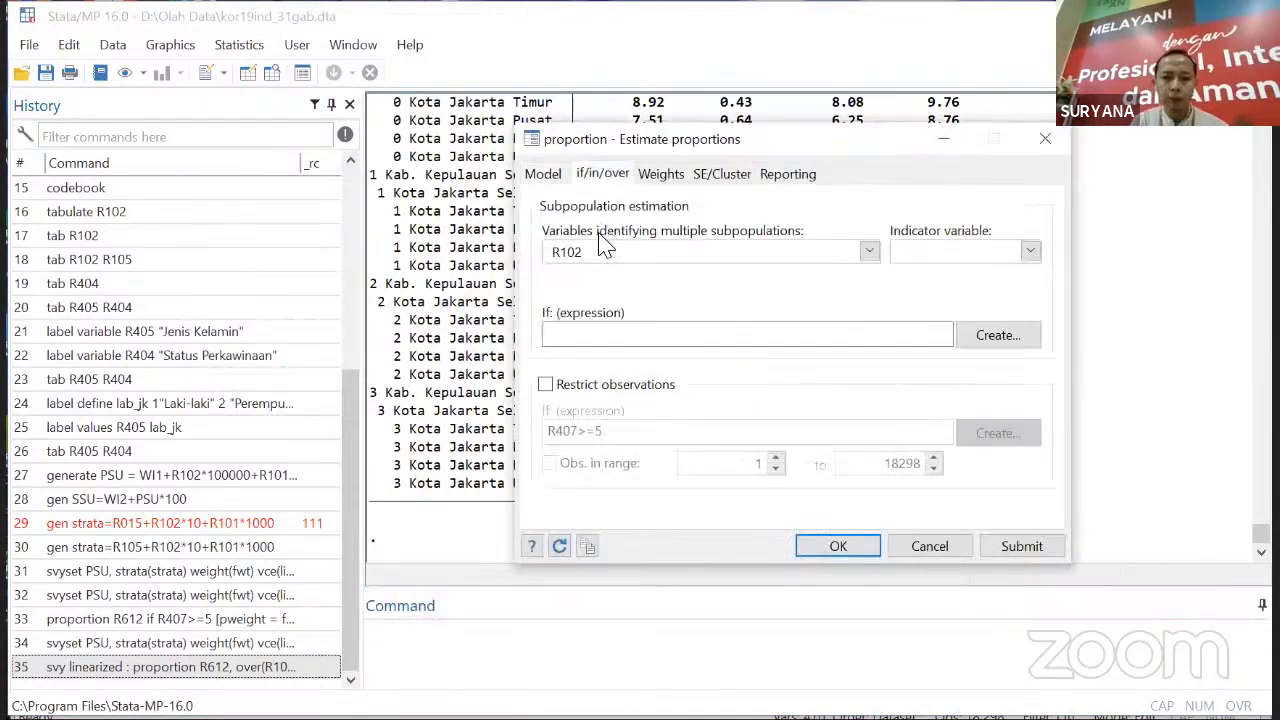
pyautogui.moveTo(610, 256); pyautogui.dragTo(517, 256)
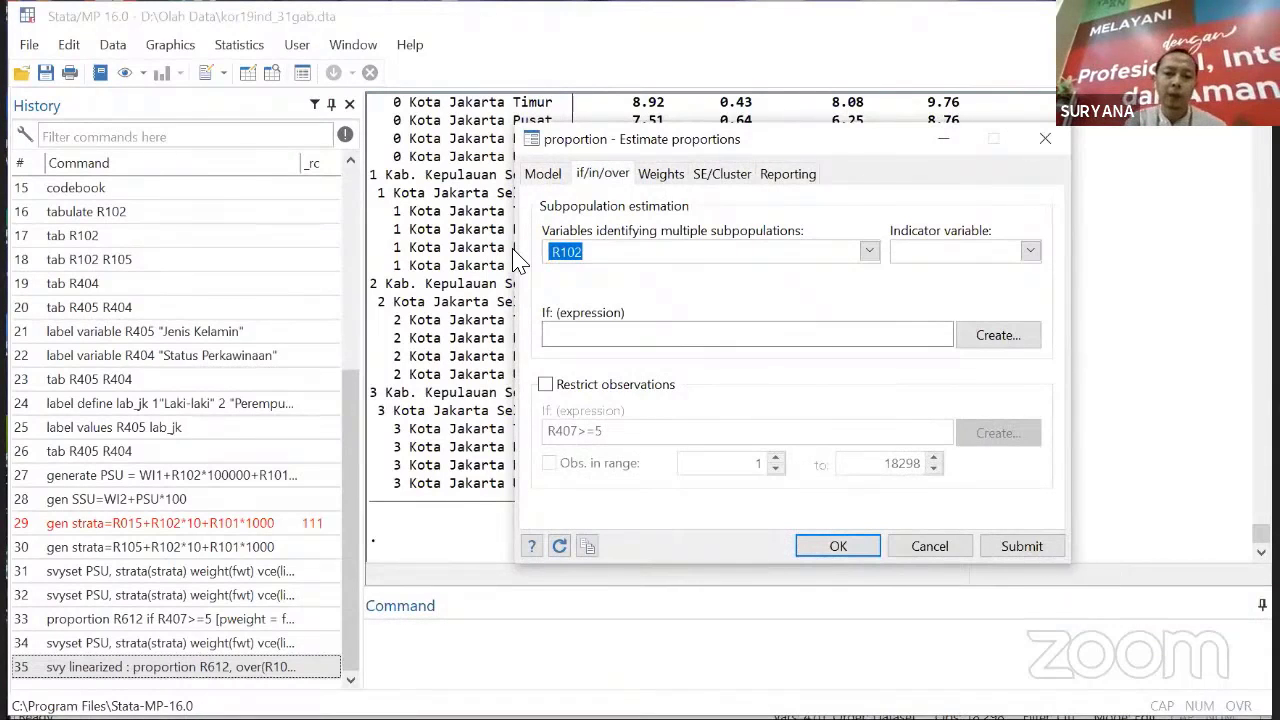
pyautogui.press('Delete')
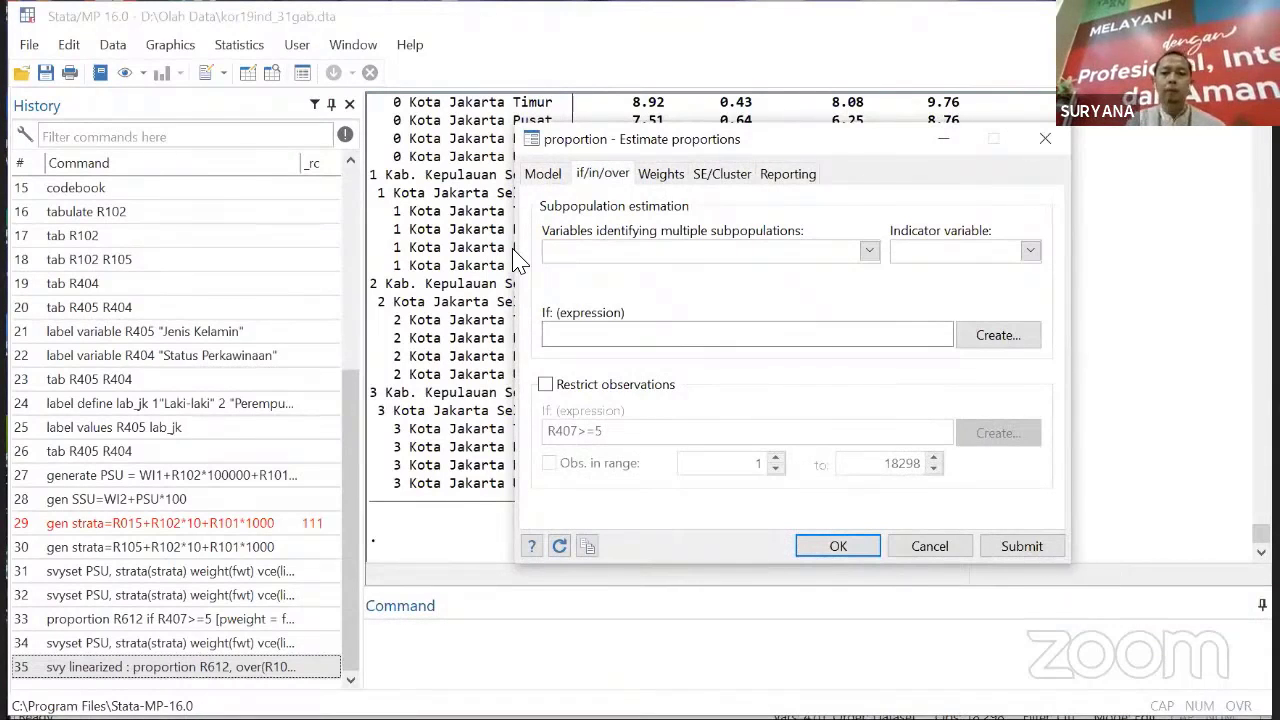
# - Limit the subpopulation estimation with the condition R407>=5, and check the variable being estimated
pyautogui.click(597, 337)
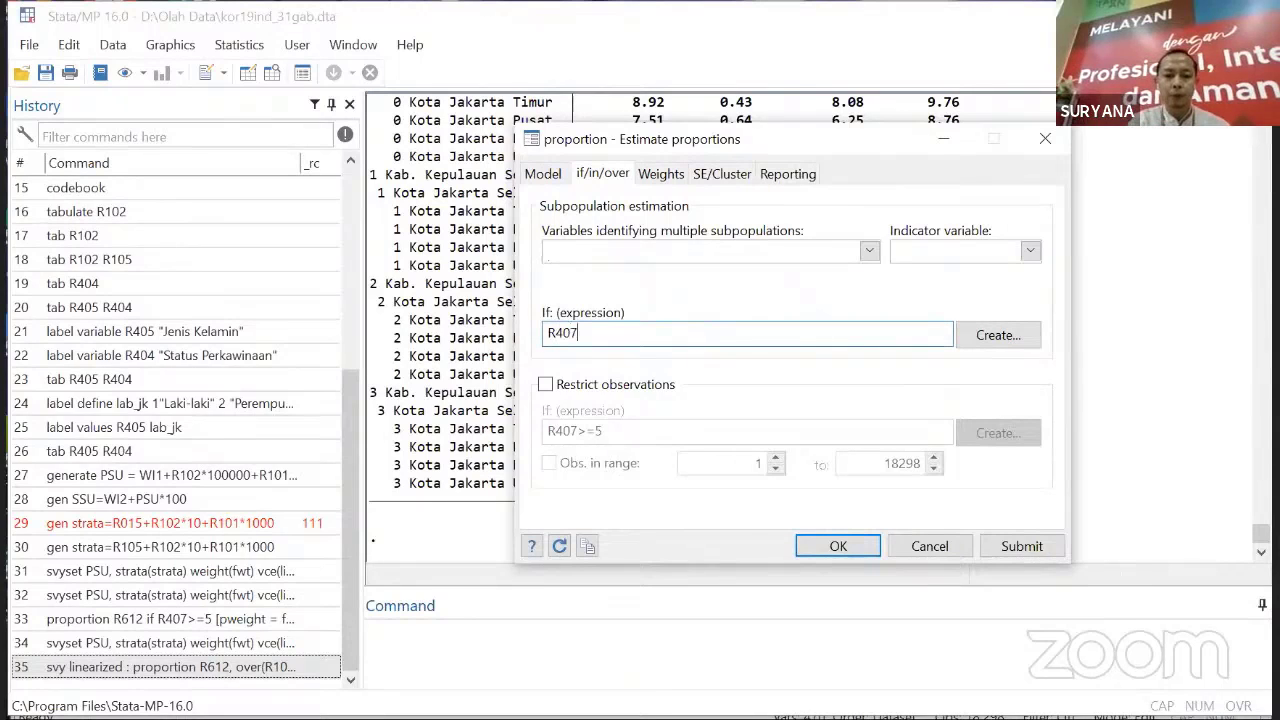
pyautogui.write('R407>=5')
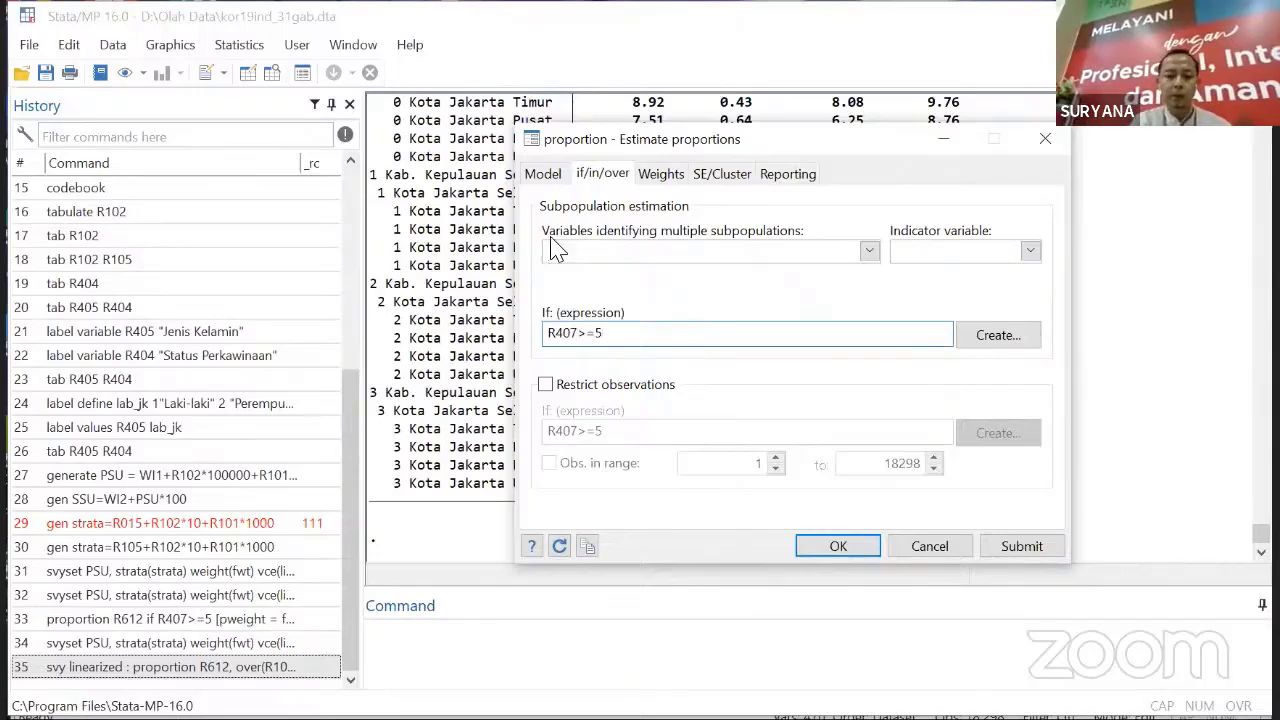
pyautogui.click(544, 174)
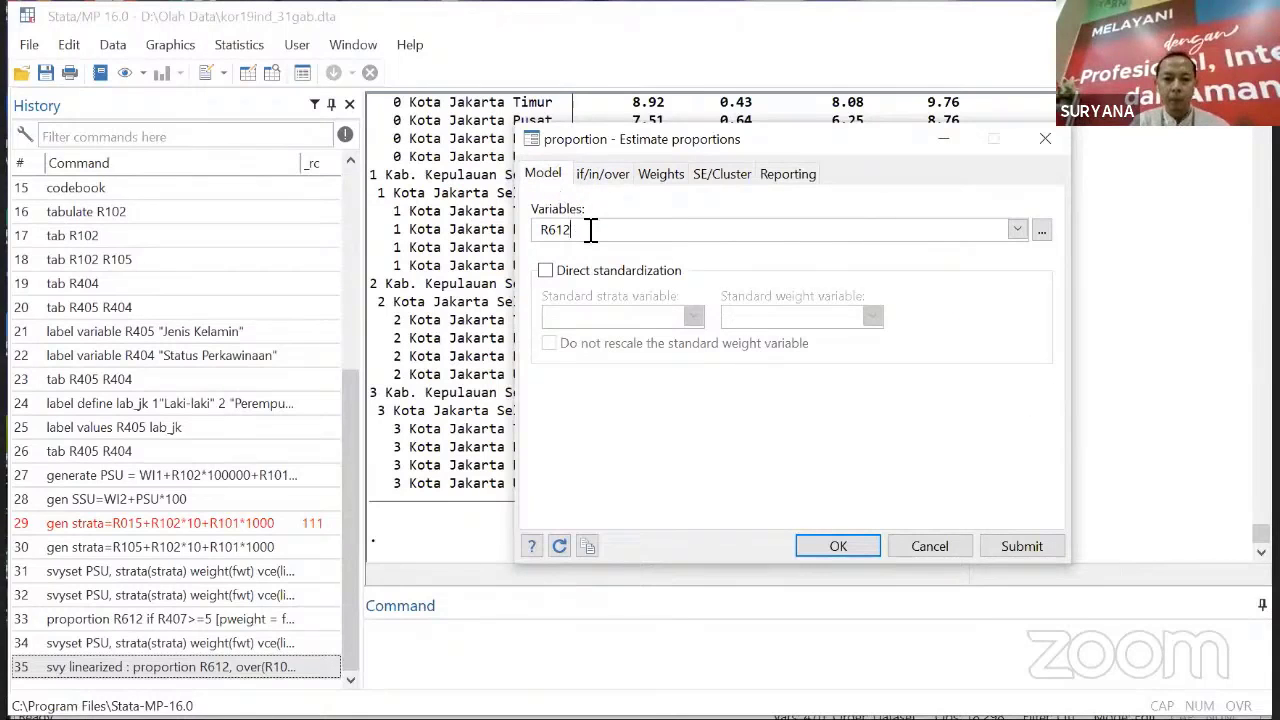
# - Reapply the one-stage survey design with PSU, strata and fwt, and run the survey-based percentage estimation of R612 for subpopulation R407>=5
pyautogui.click(600, 174)
pyautogui.click(632, 333)
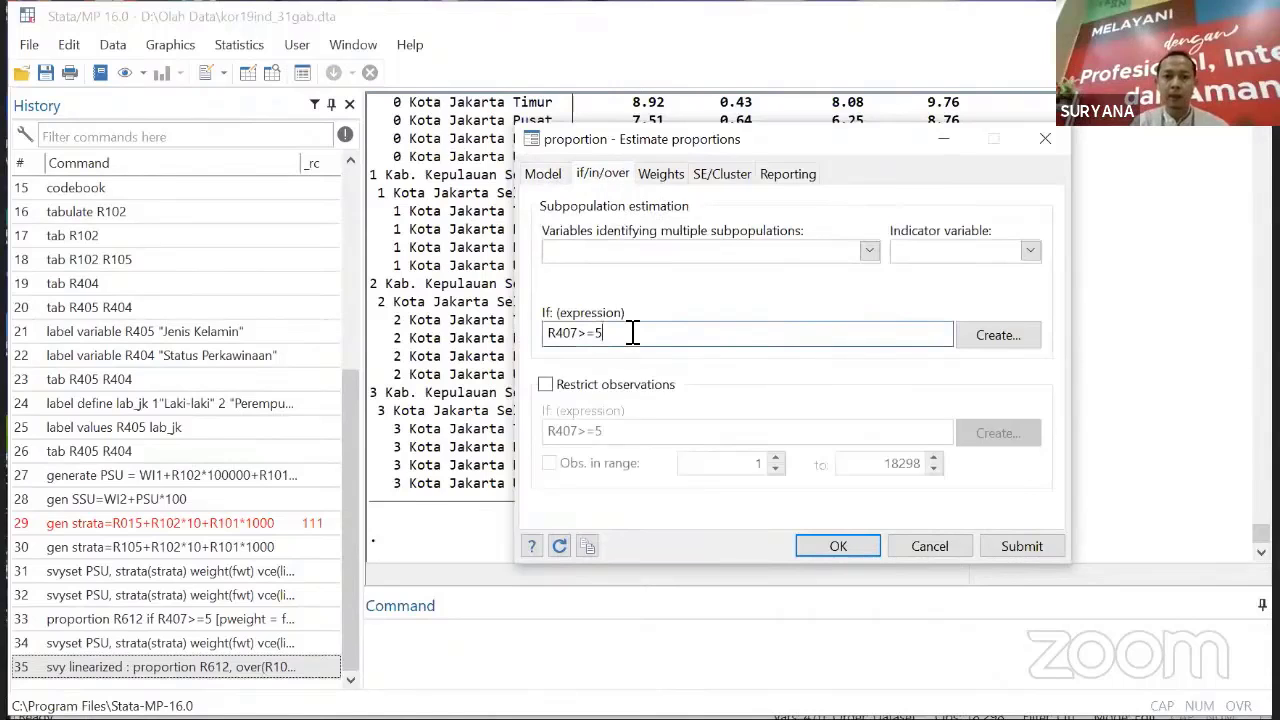
pyautogui.click(664, 176)
pyautogui.click(724, 176)
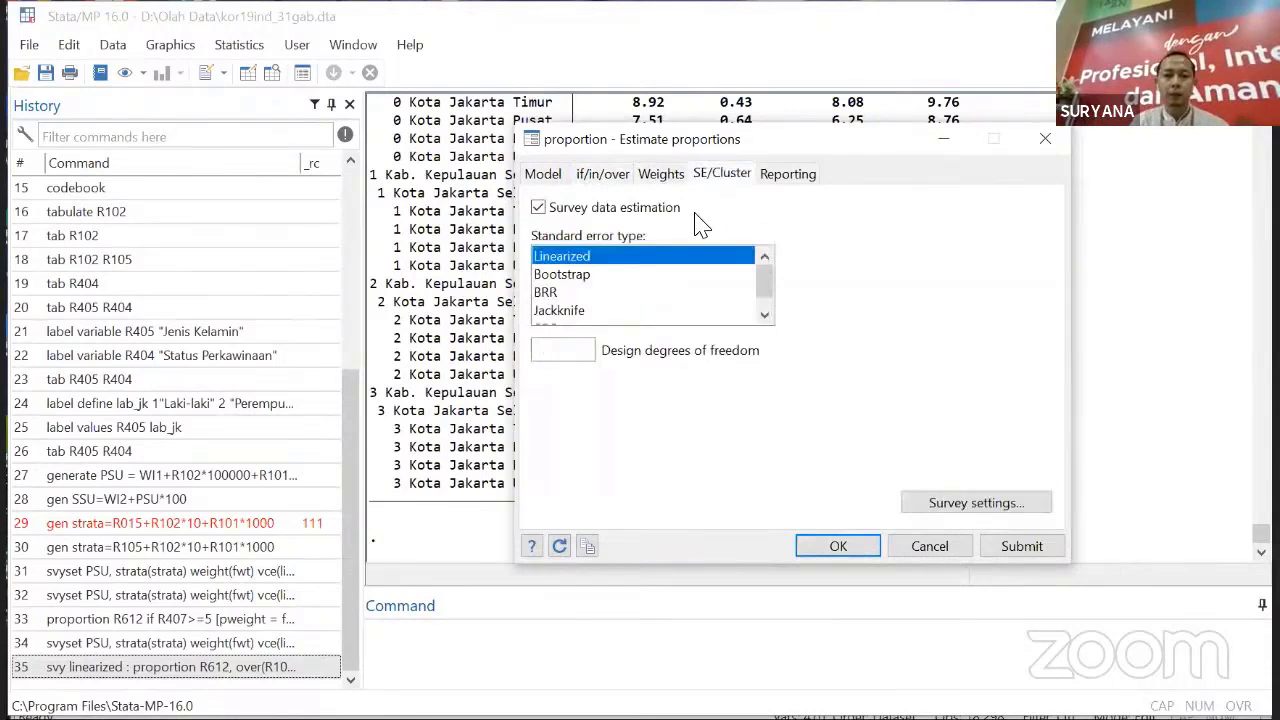
pyautogui.click(945, 503)
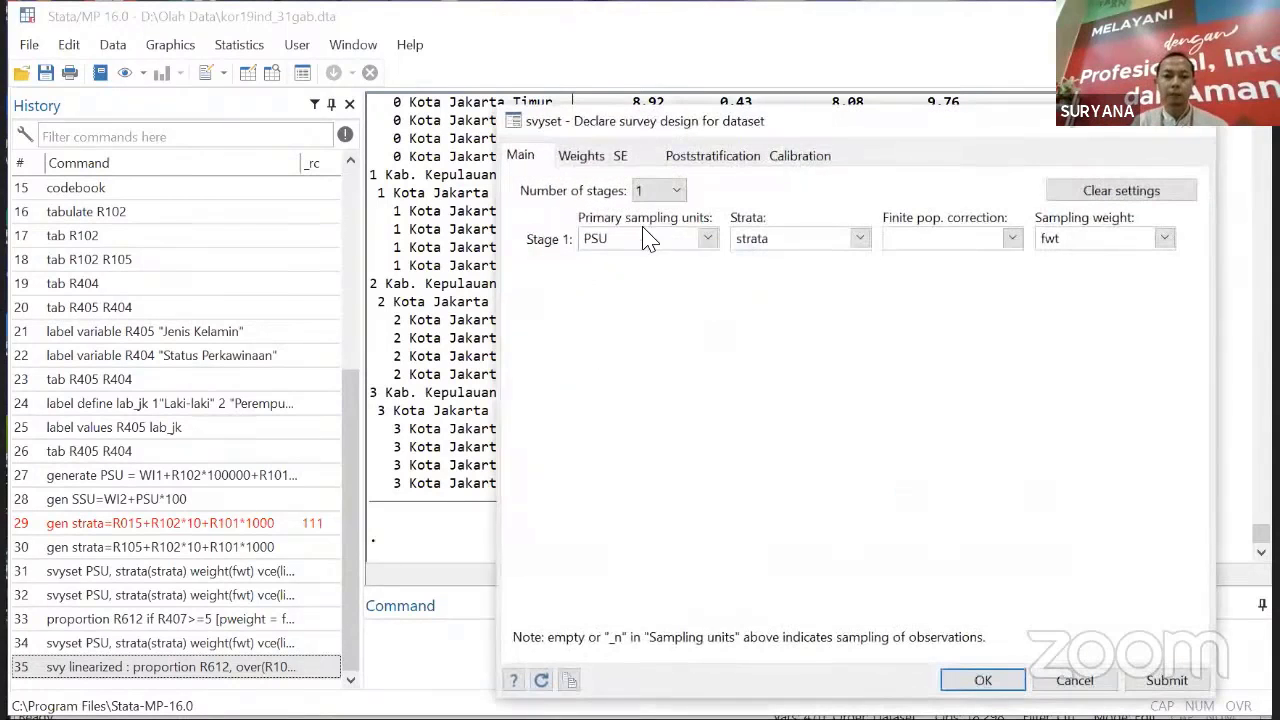
pyautogui.click(983, 680)
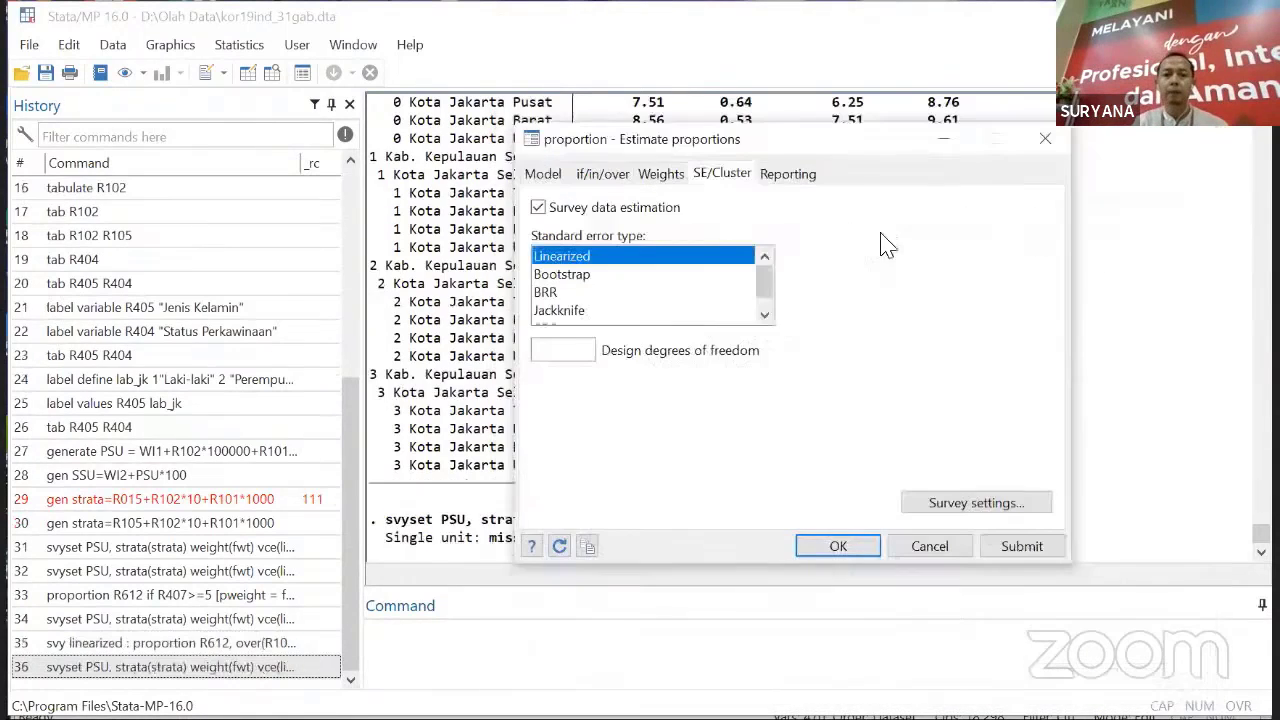
pyautogui.click(790, 175)
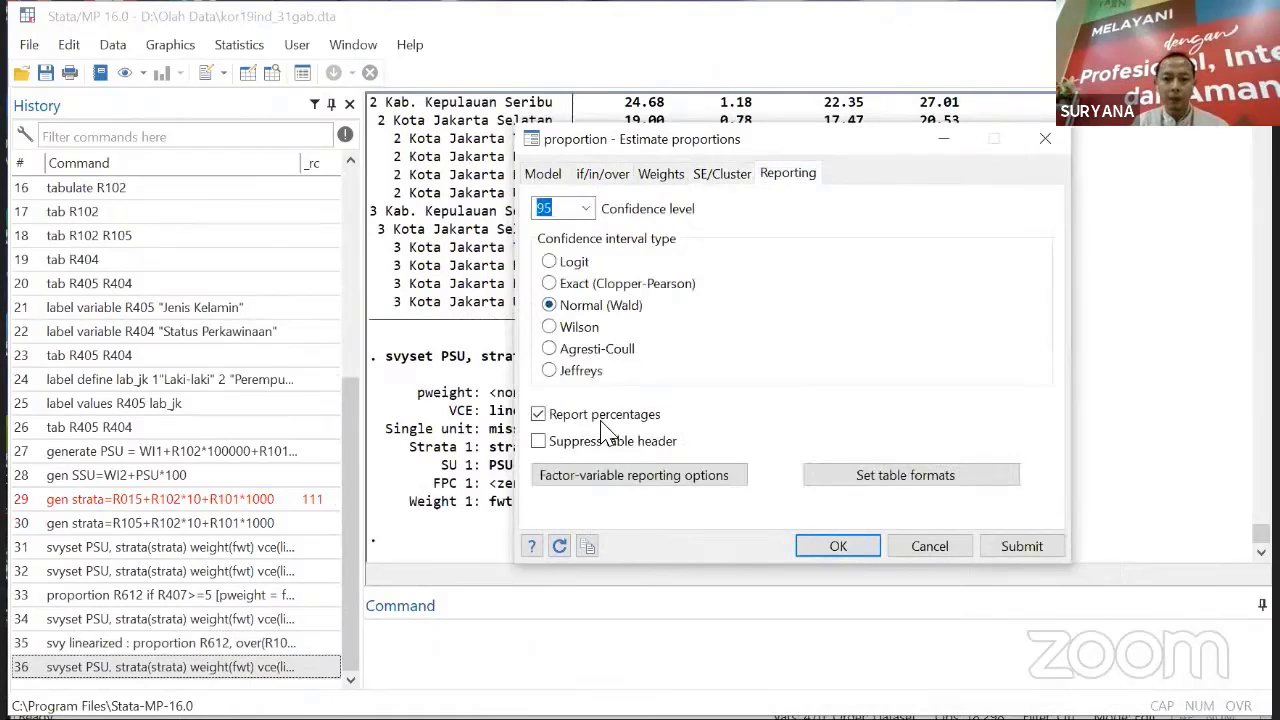
pyautogui.click(849, 556)
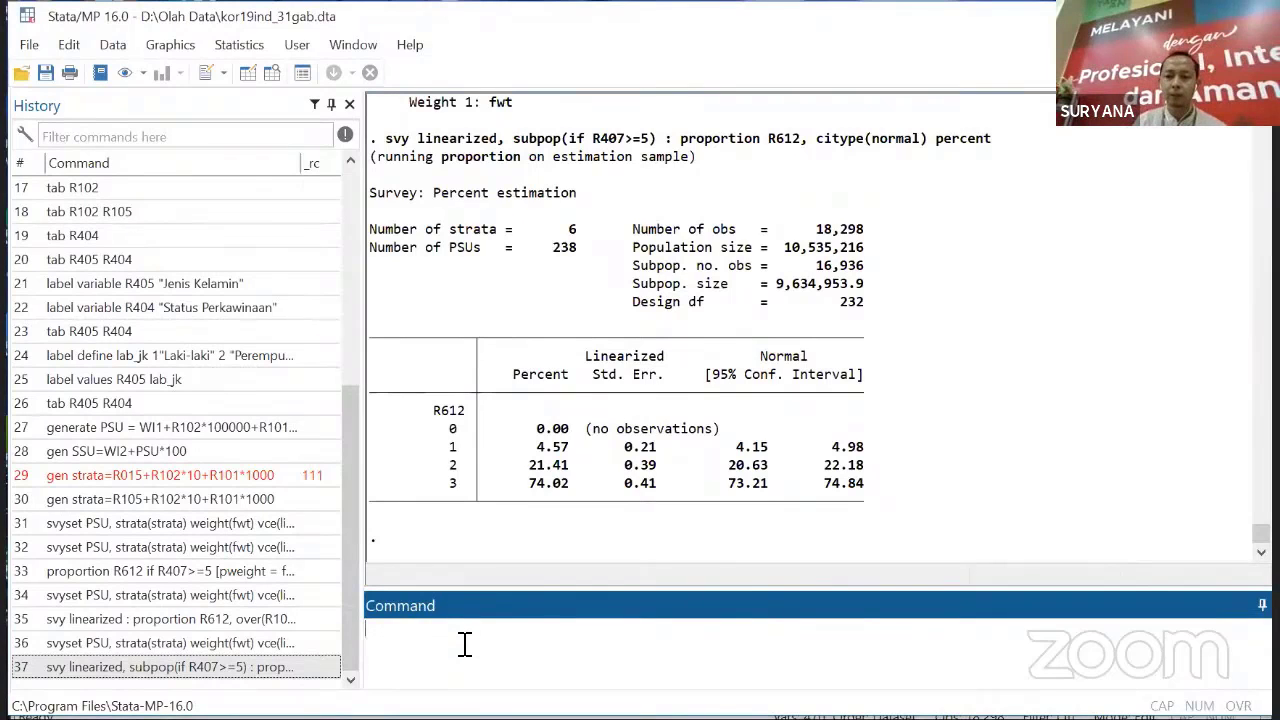
# - Create a new float variable named parsek1 at the end of the dataset with the value 0
pyautogui.click(113, 45)
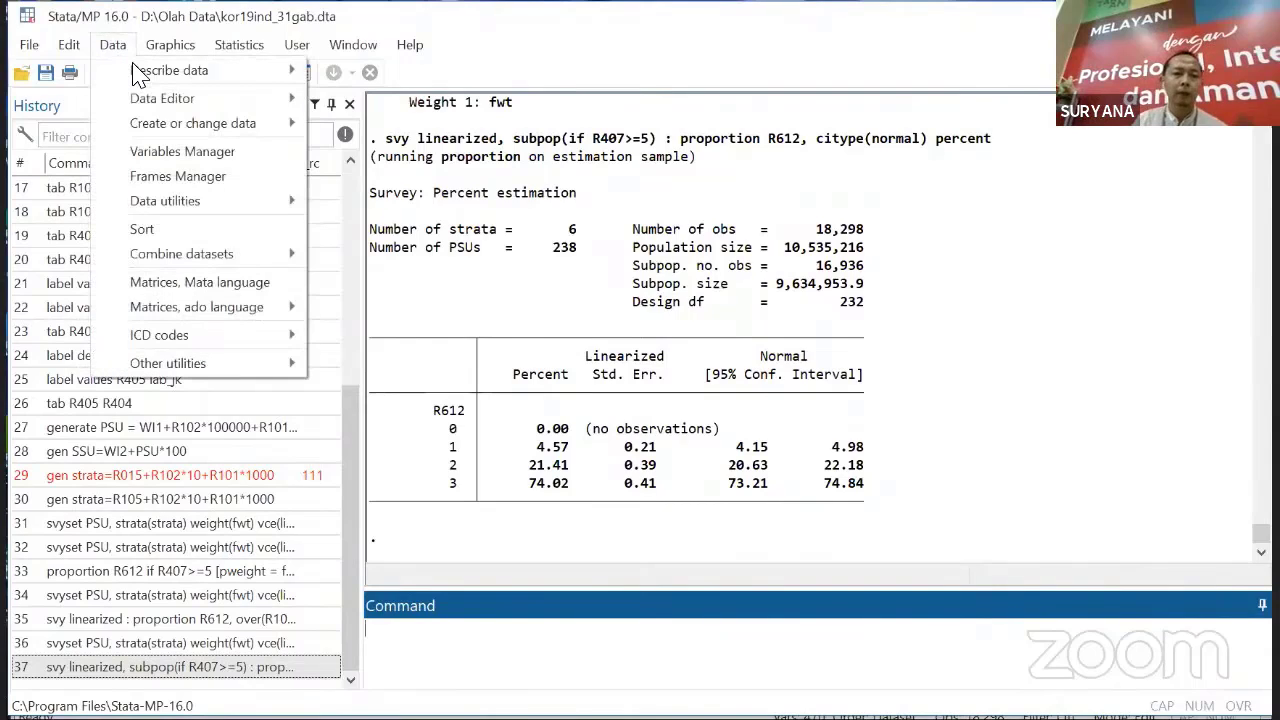
pyautogui.moveTo(193, 123)
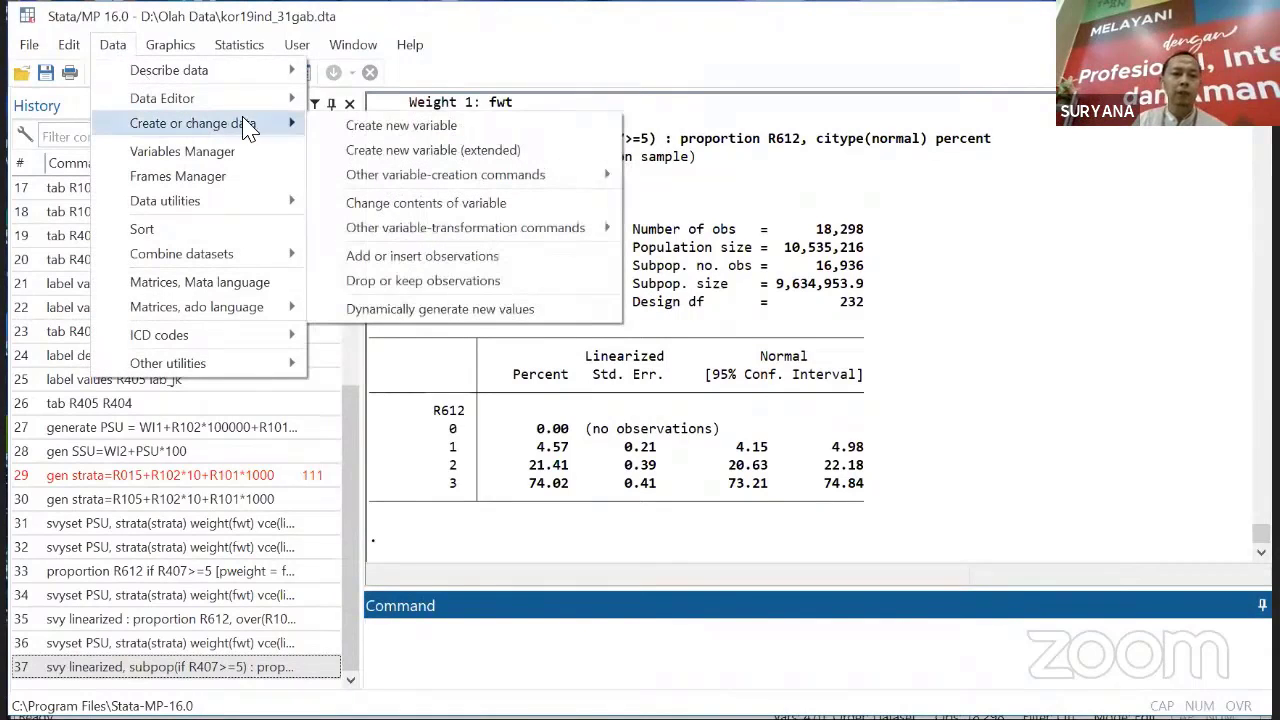
pyautogui.click(360, 126)
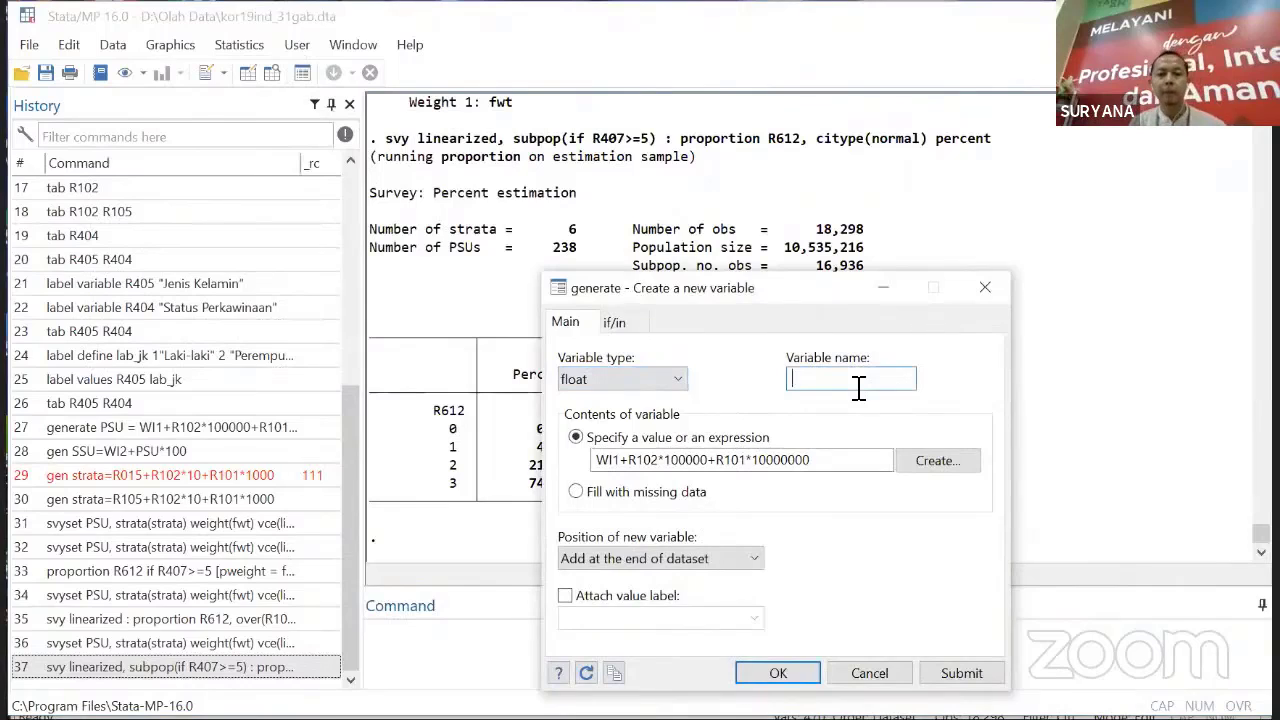
pyautogui.write('pa')
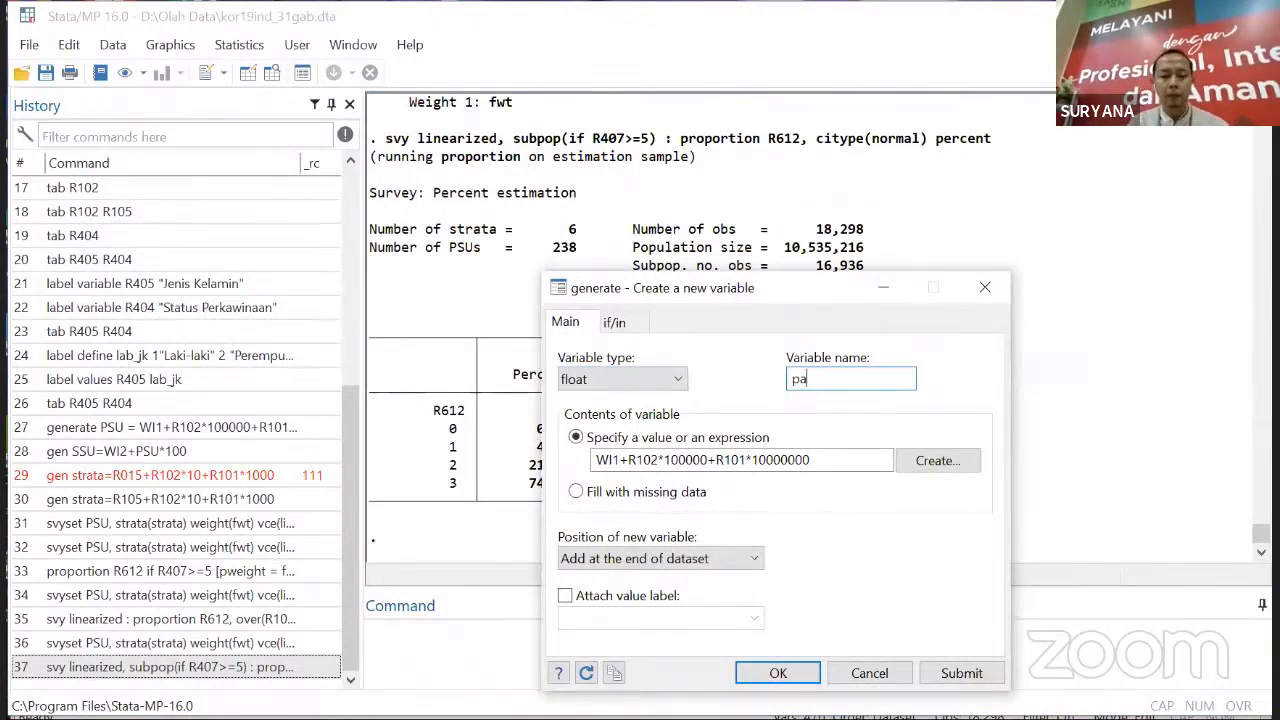
pyautogui.write('rsek1')
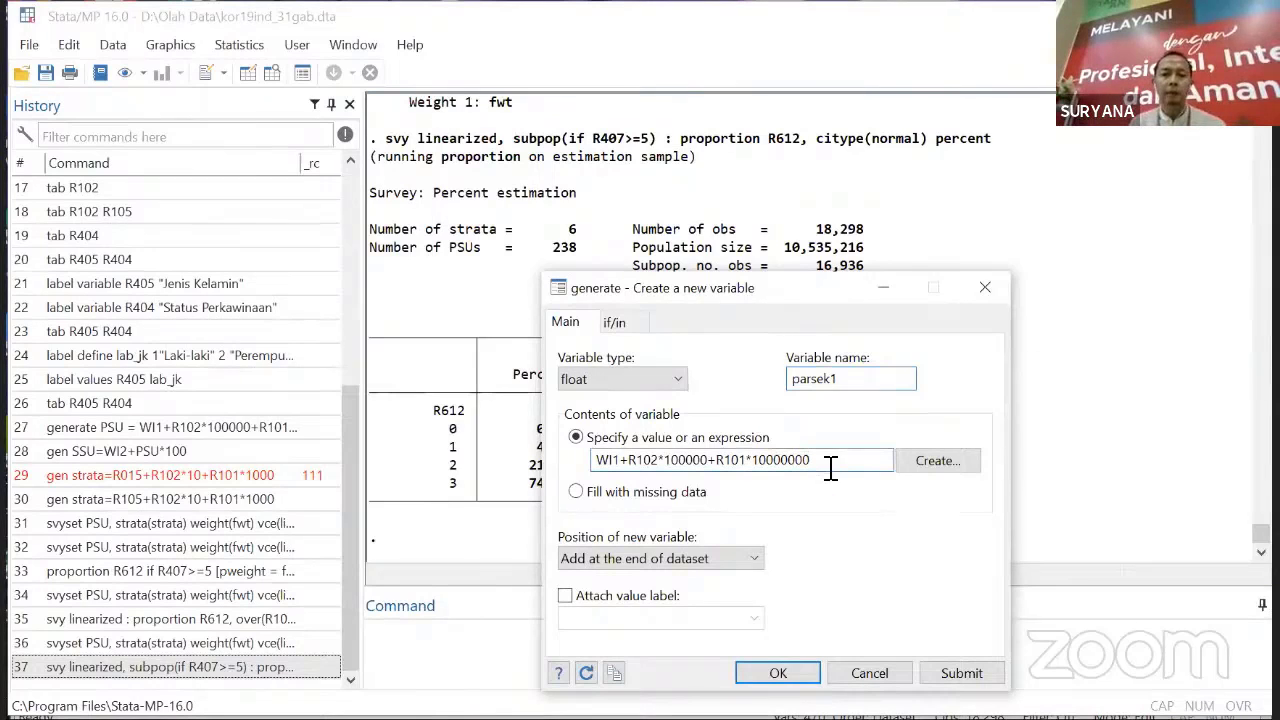
pyautogui.moveTo(830, 470); pyautogui.dragTo(527, 490)
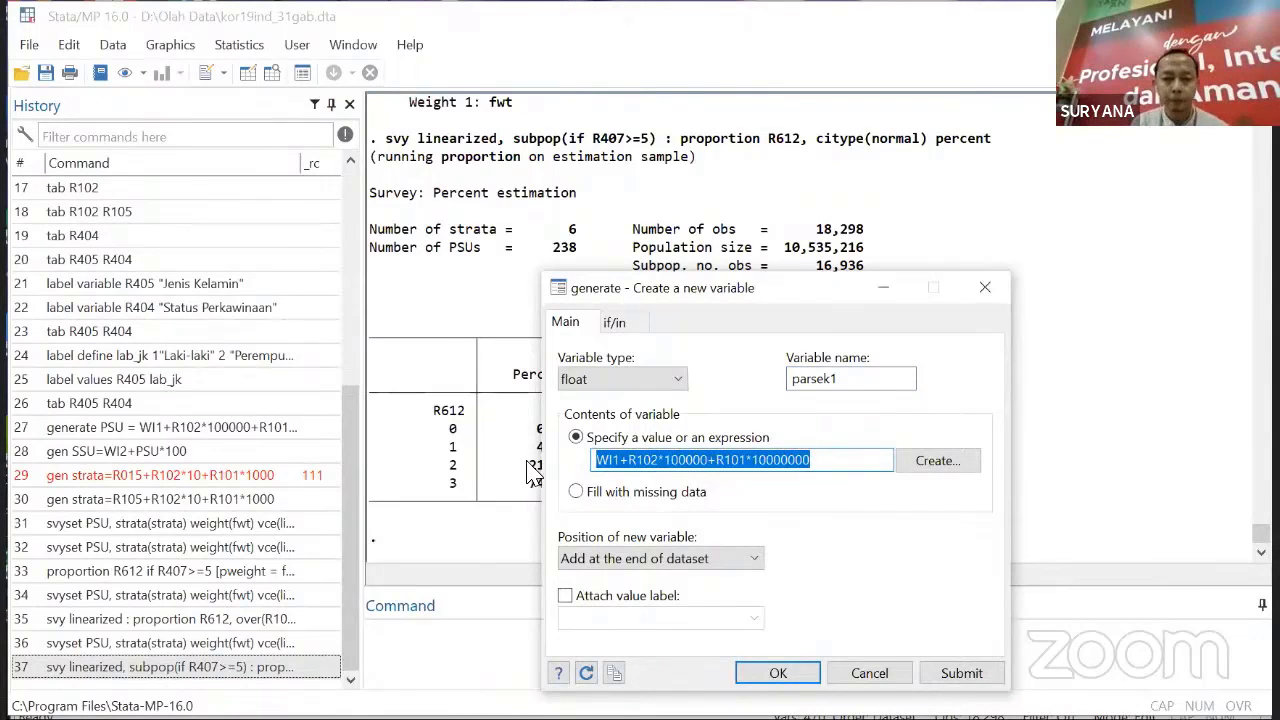
pyautogui.write('0')
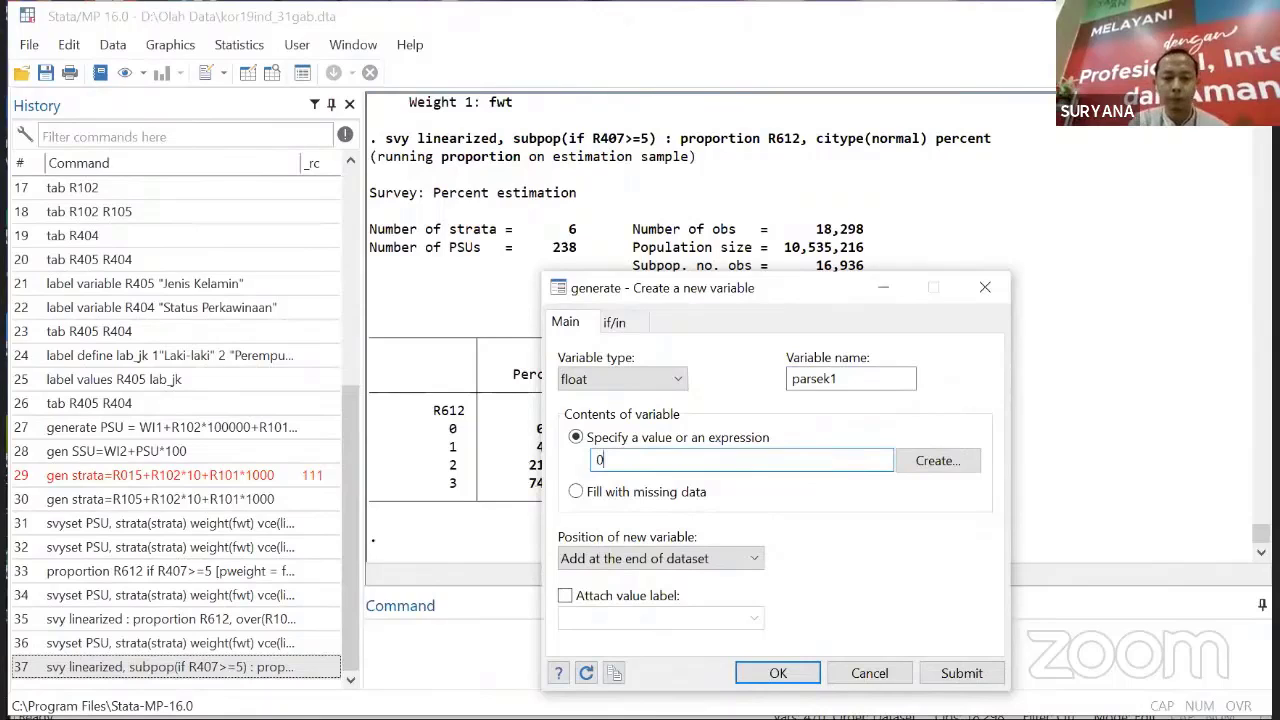
pyautogui.click(615, 325)
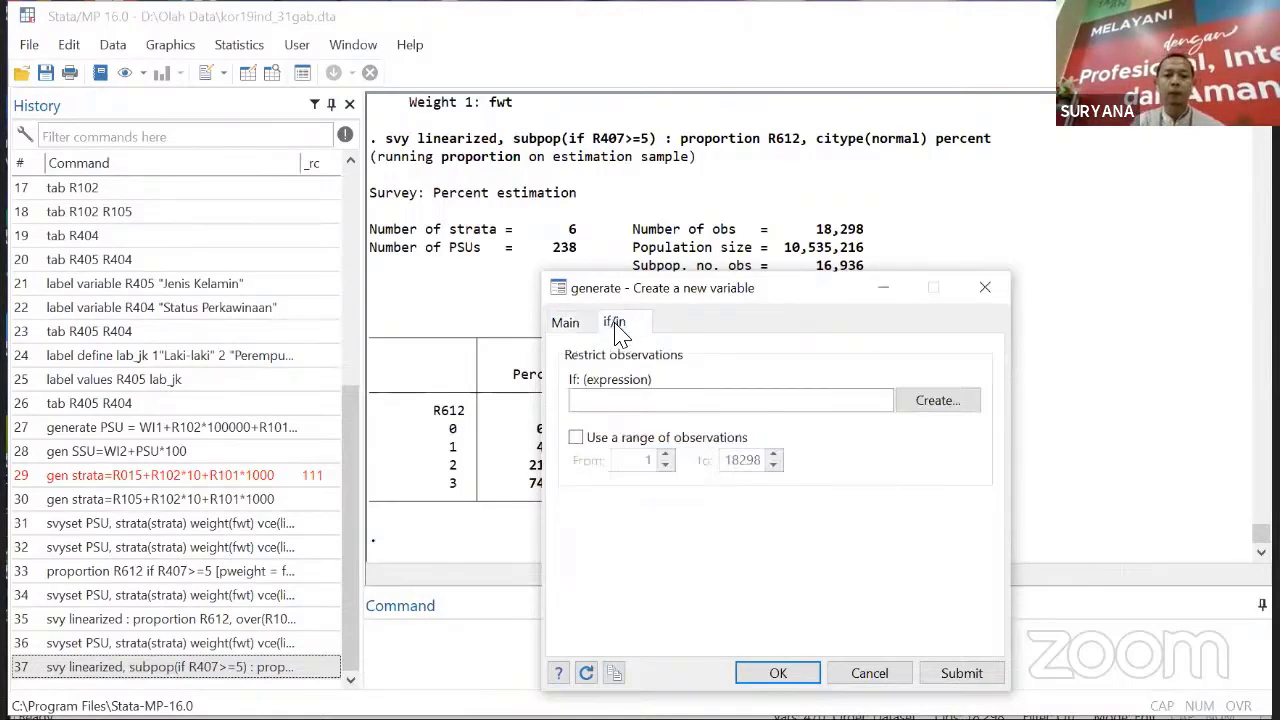
pyautogui.click(566, 324)
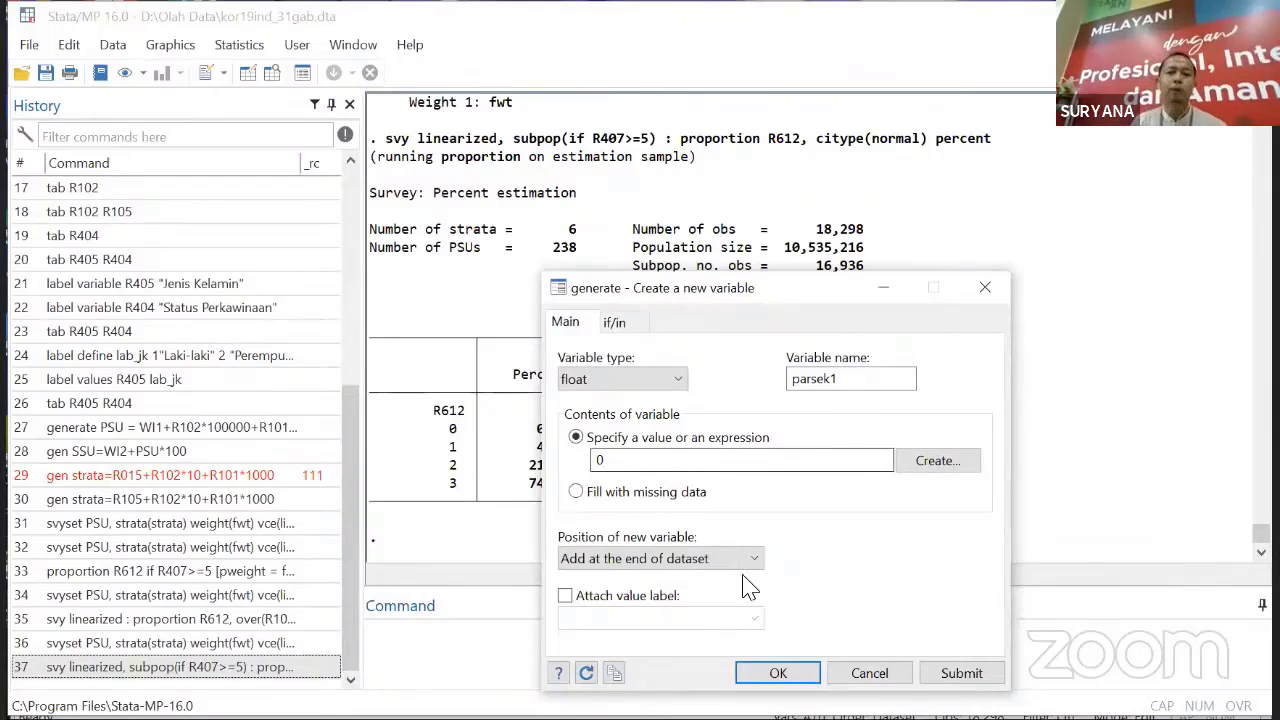
pyautogui.click(789, 677)
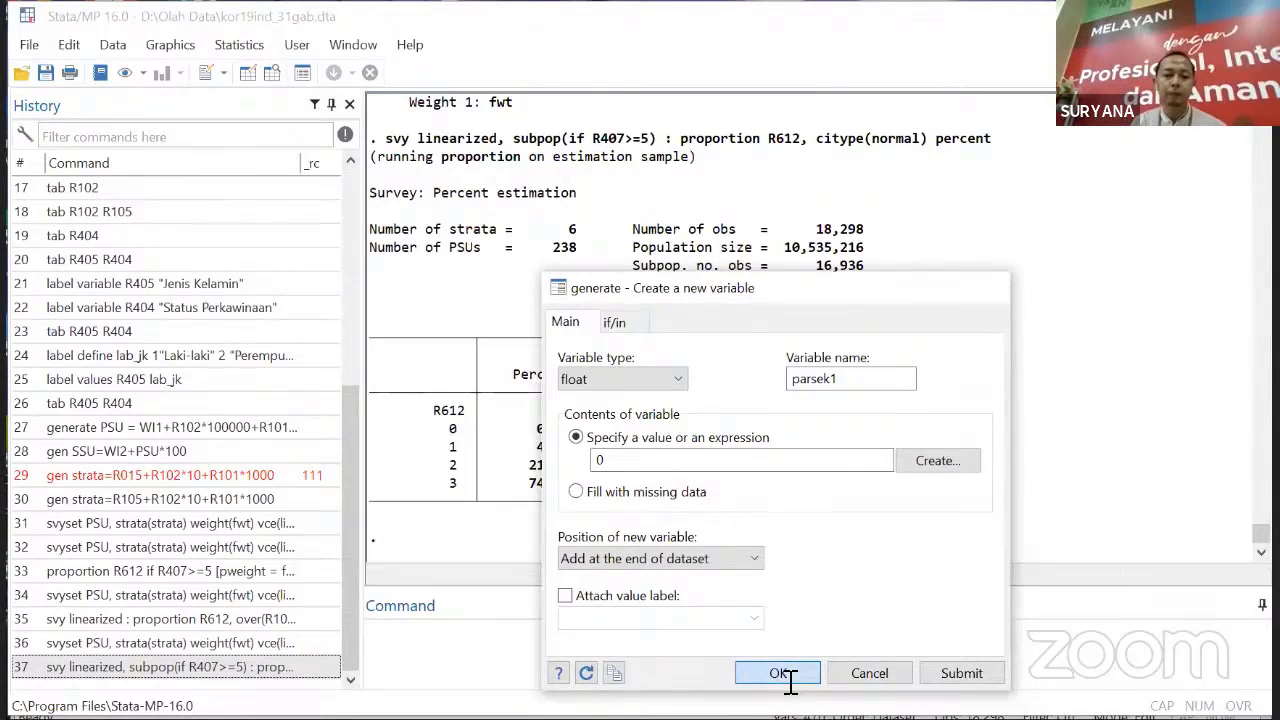
pyautogui.click(782, 673)
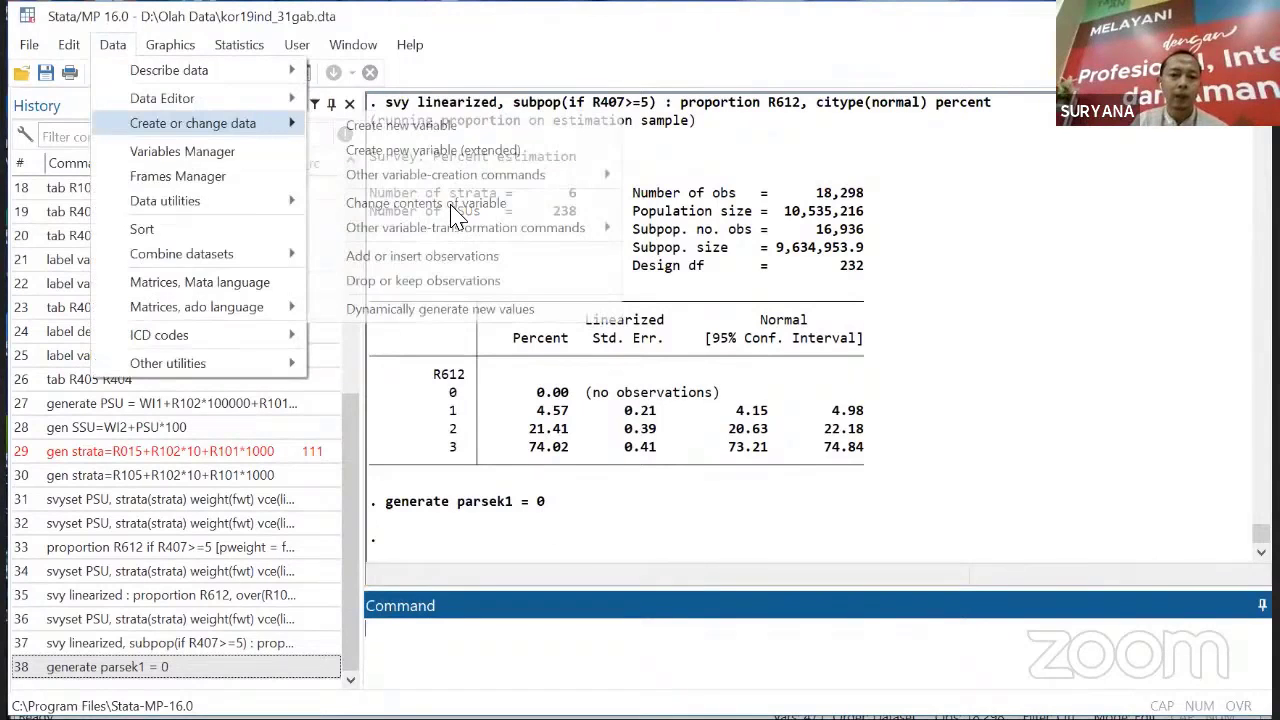
# - Replace the contents of parsek1 with 100 for the observations where R612==1
pyautogui.click(451, 204)
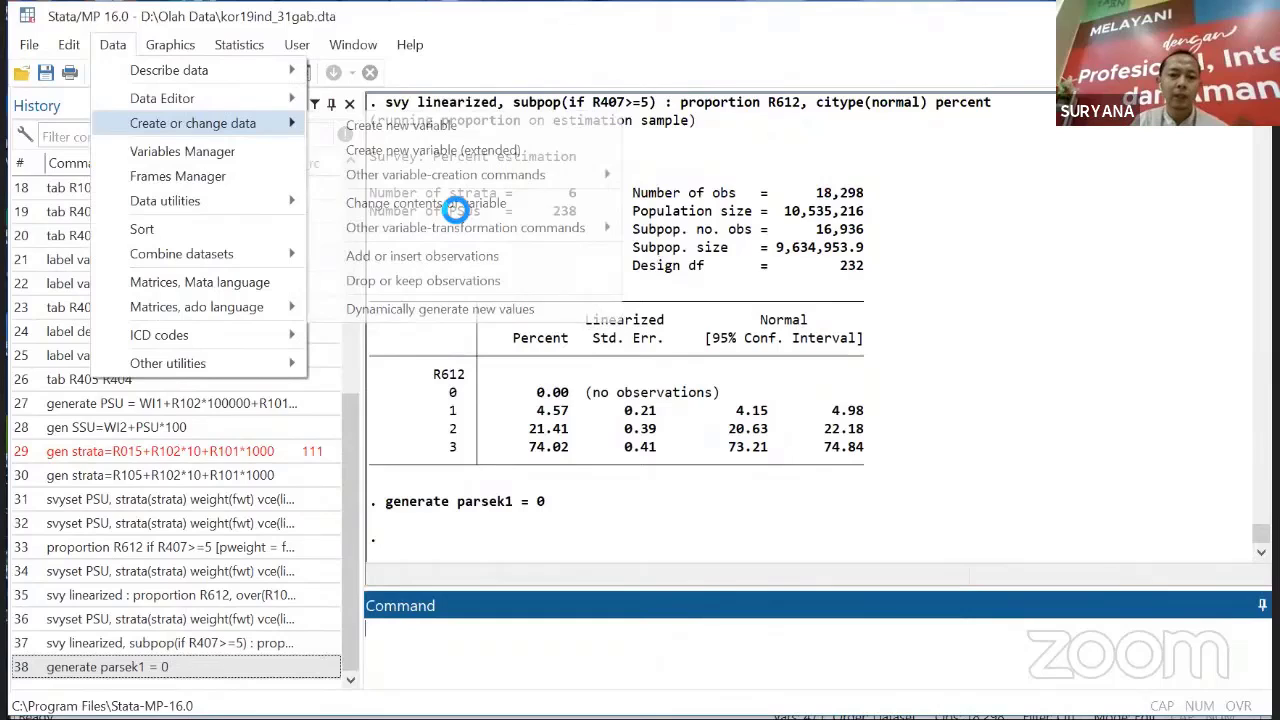
pyautogui.click(645, 402)
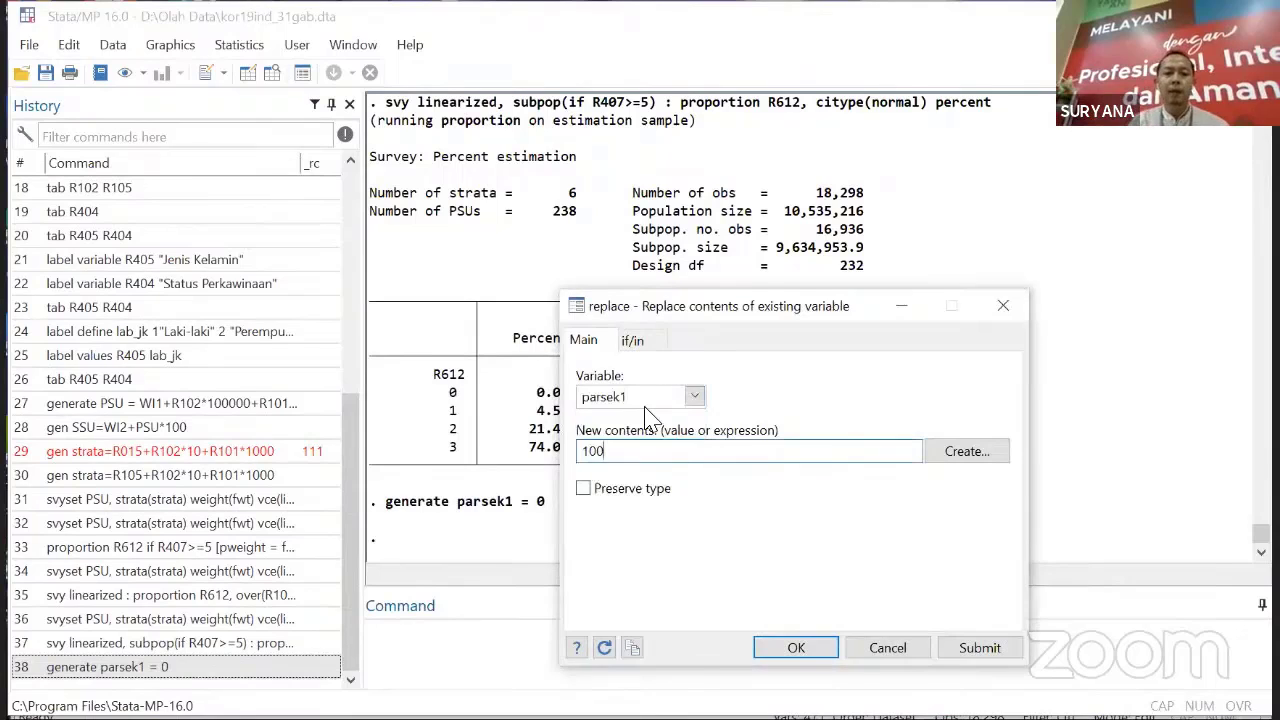
pyautogui.click(638, 340)
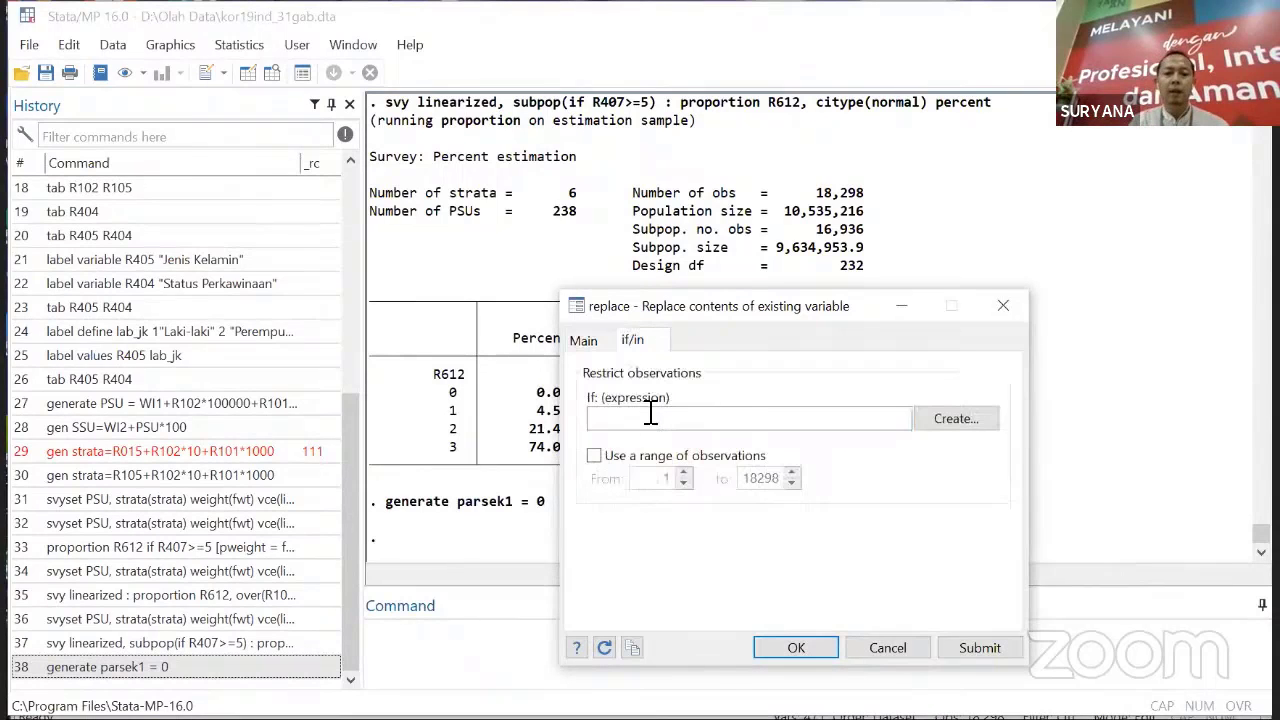
pyautogui.click(647, 420)
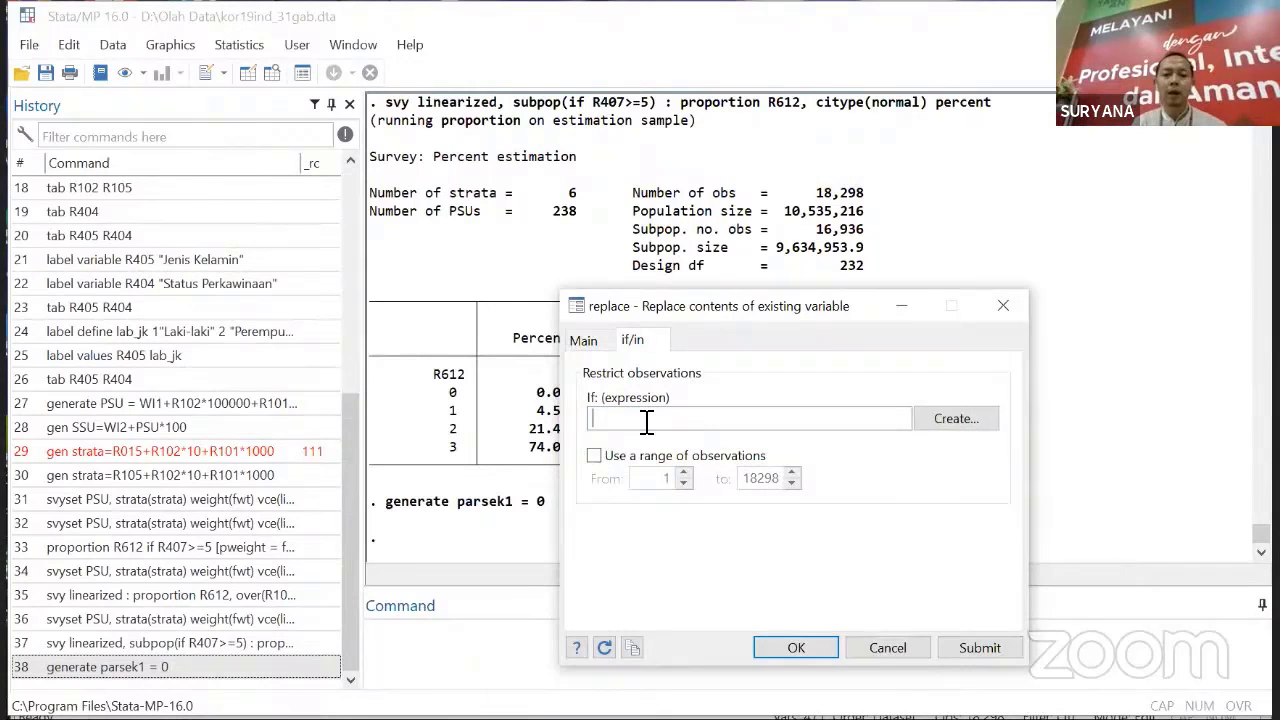
pyautogui.write('R612=1')
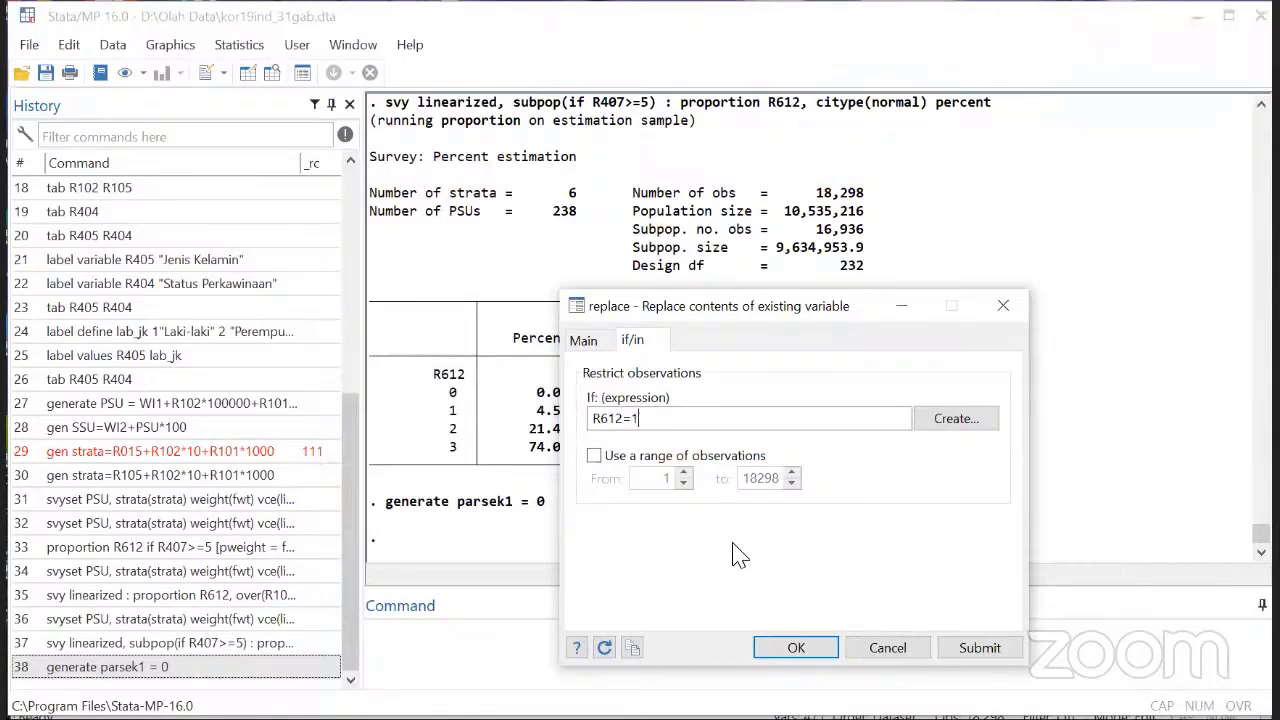
pyautogui.click(797, 648)
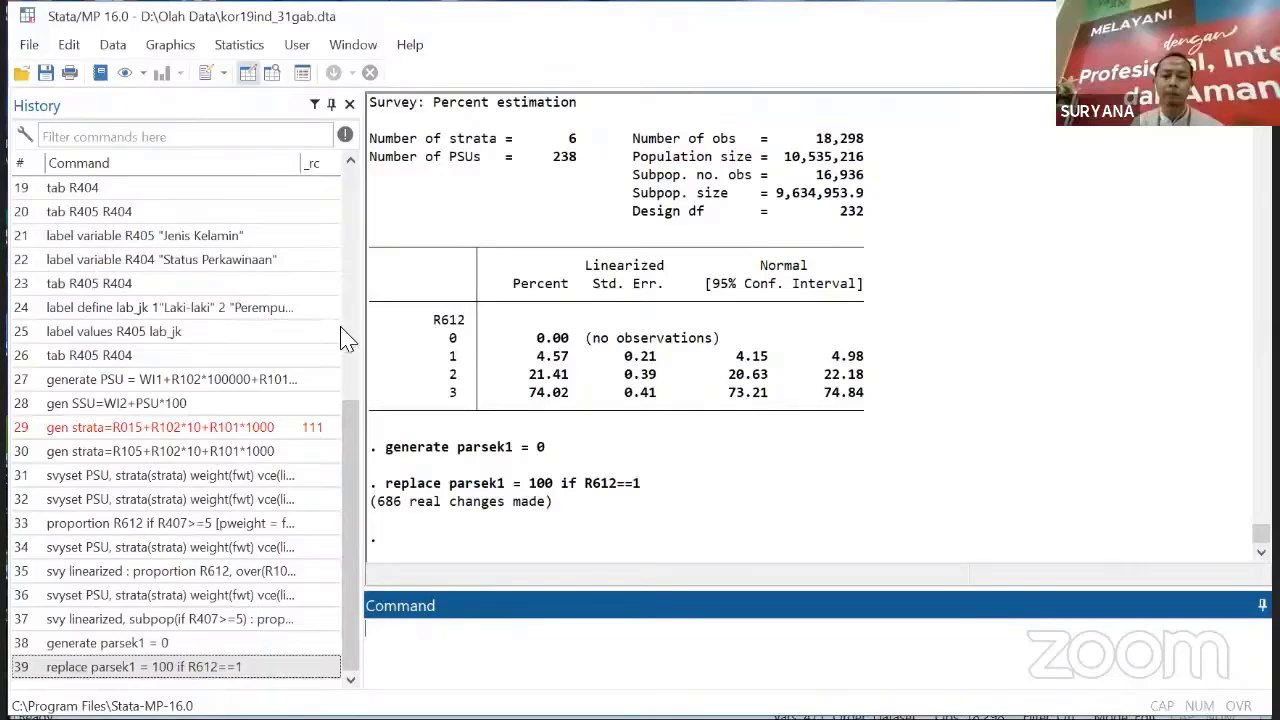
# - Examine the values of parsek1 at the end of the dataset in the data editor, and return to the main Stata window
pyautogui.hotkey('ctrl', '8')
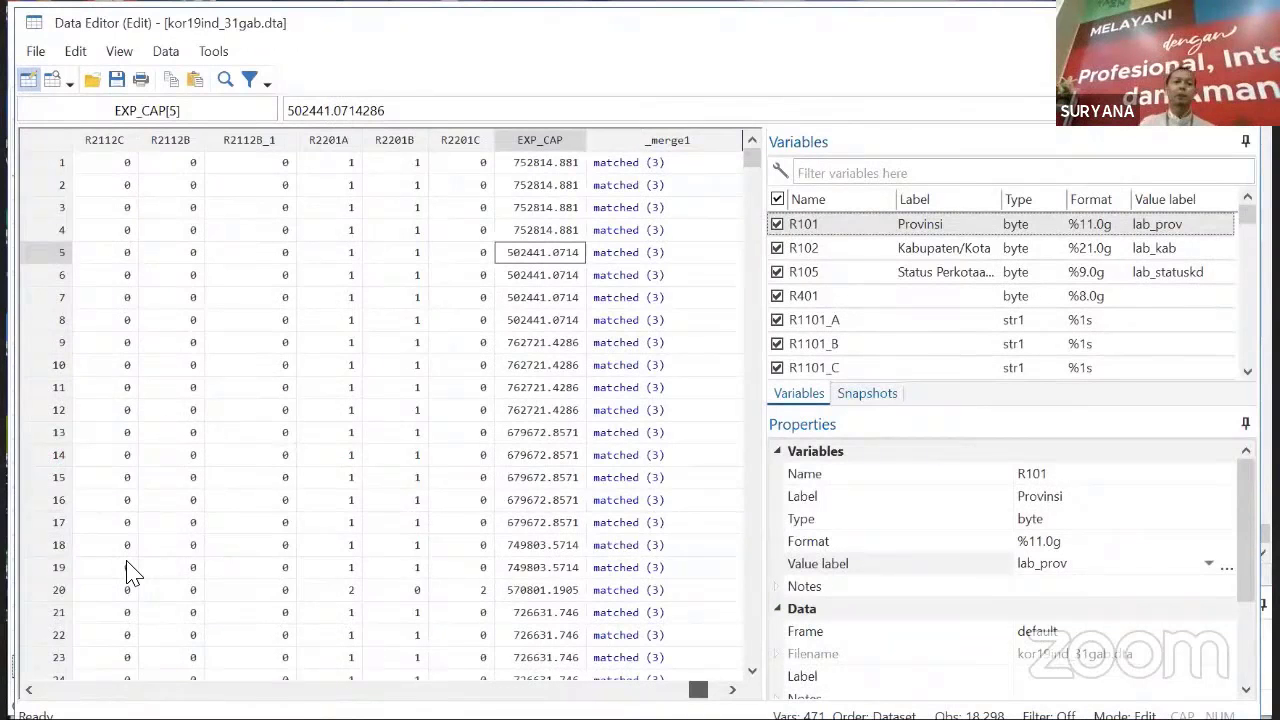
pyautogui.hscroll(10, 145, 305)
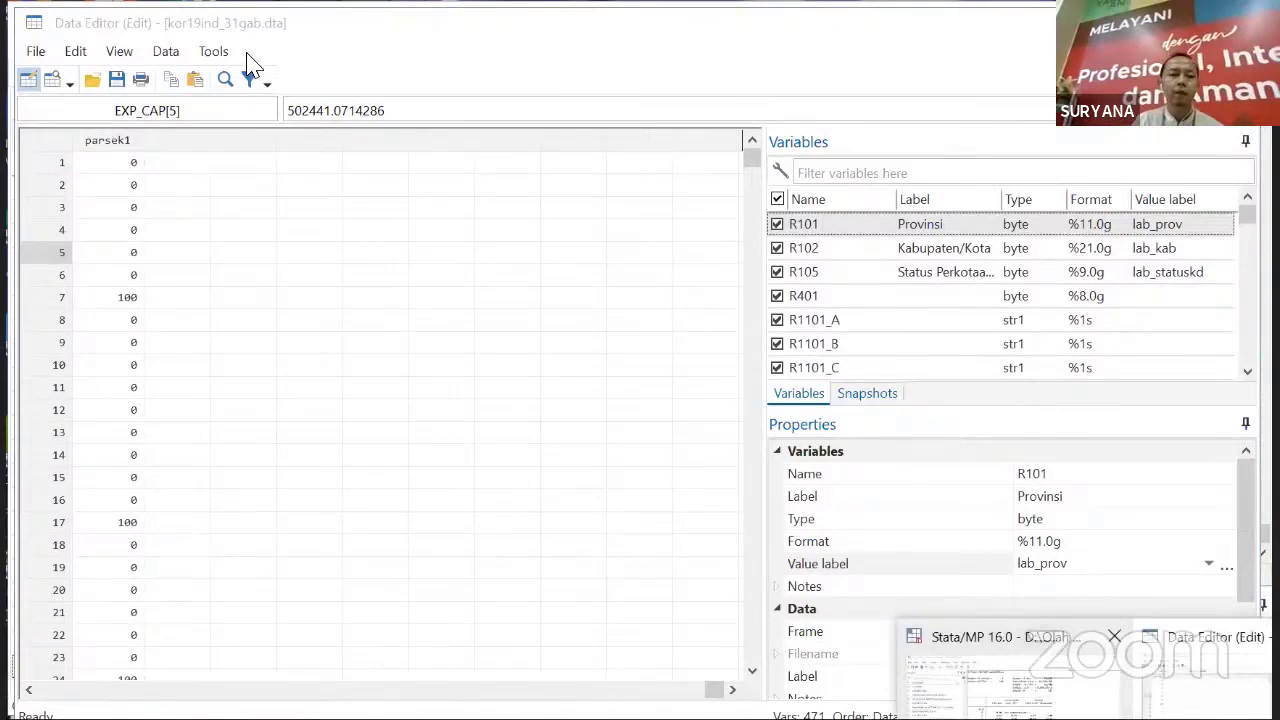
pyautogui.hotkey('alt', 'Tab')
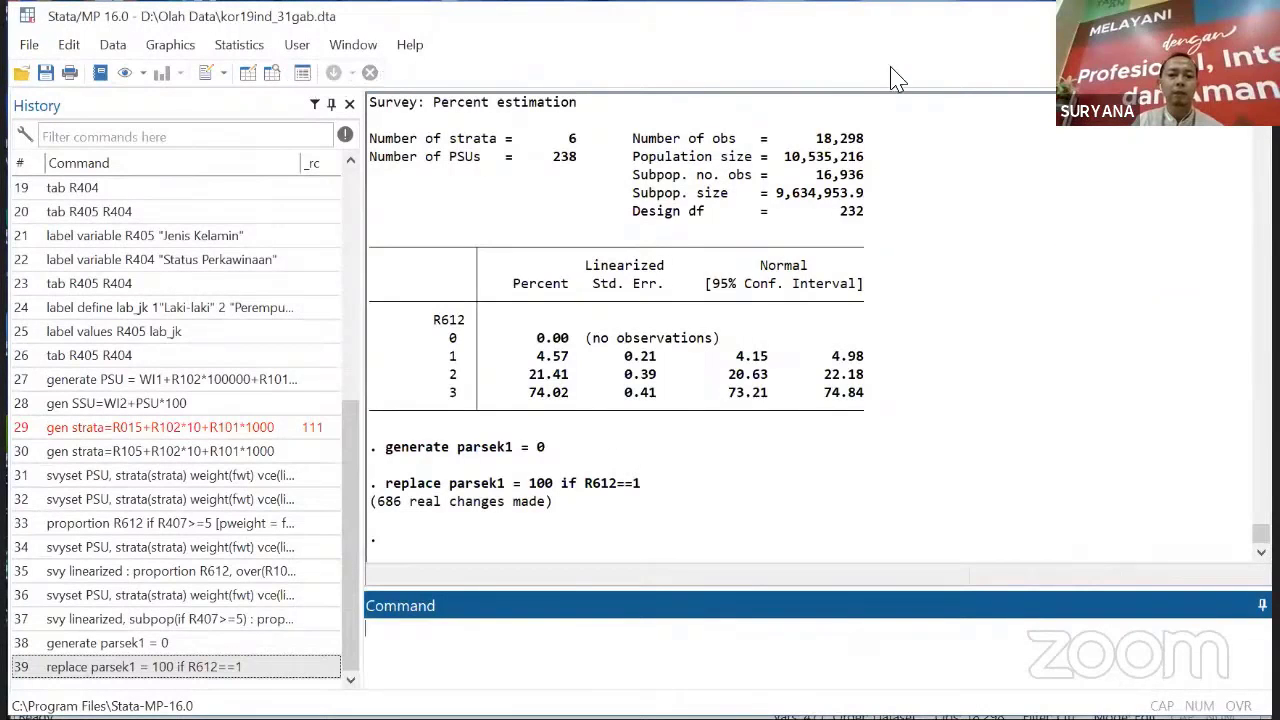
# - Start a mean estimation and choose parsek1 as the variable to estimate
pyautogui.hotkey('alt', 's')
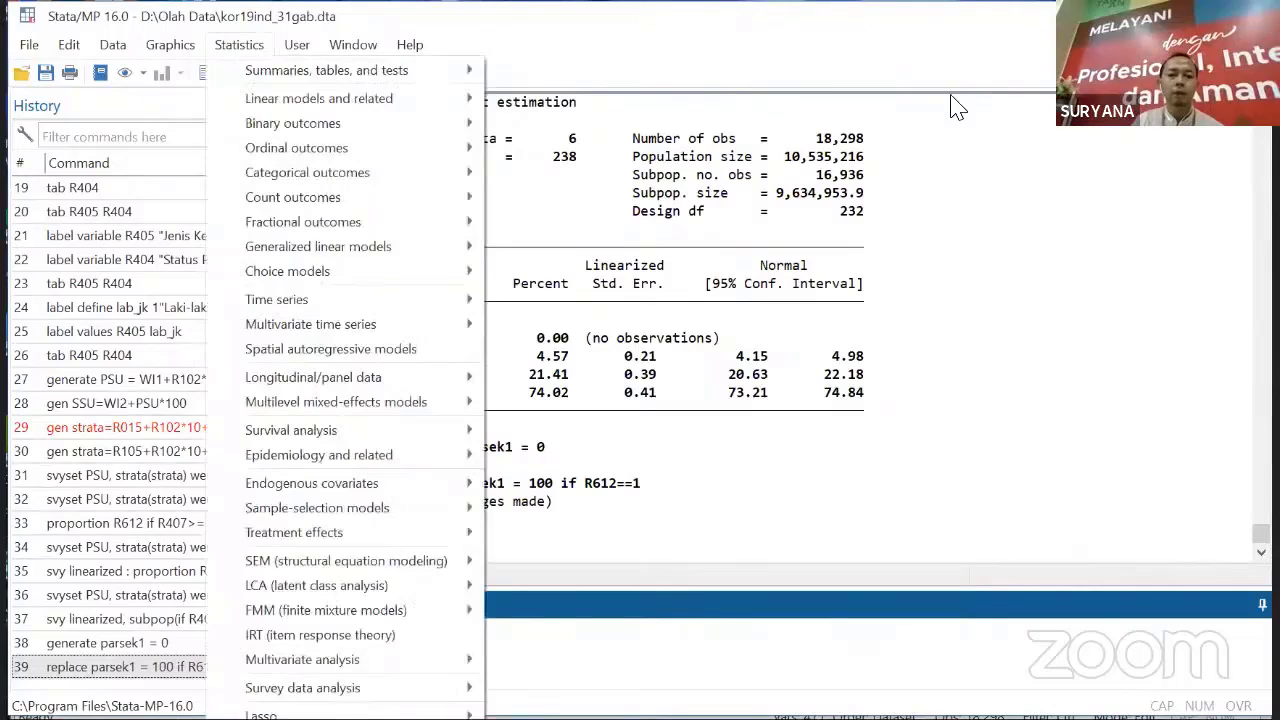
pyautogui.press('Right')
pyautogui.press('Right')
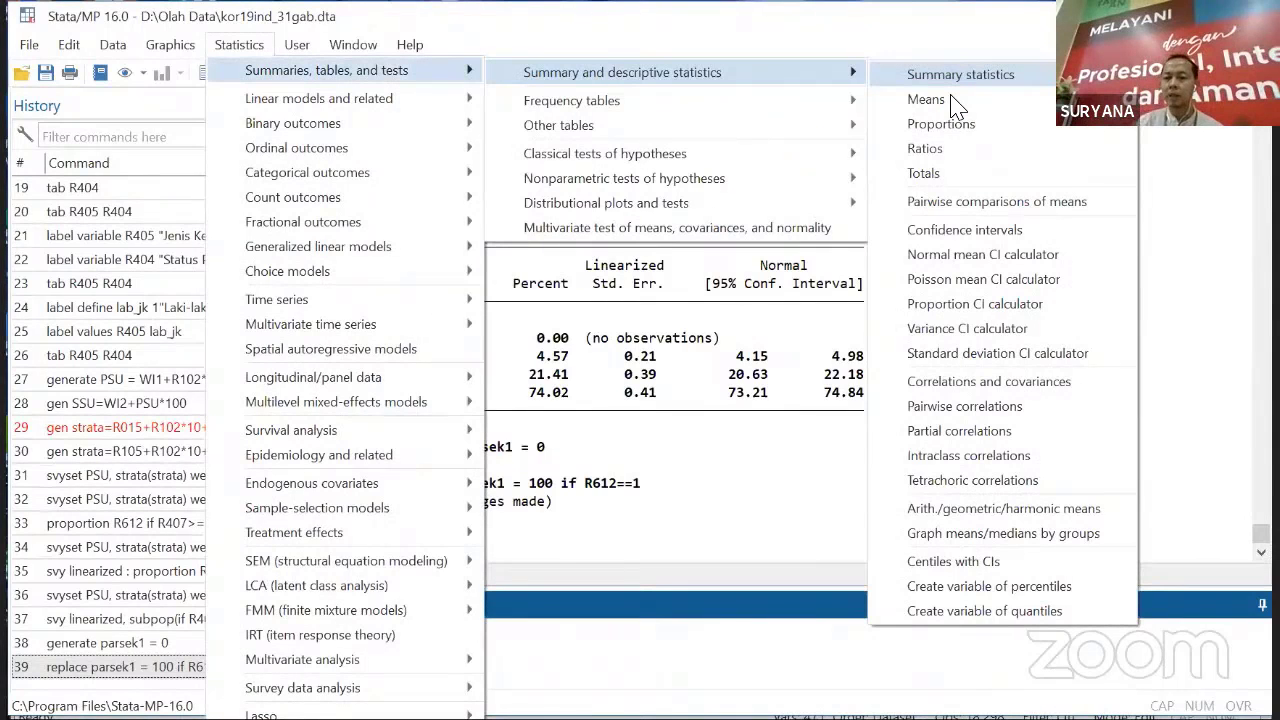
pyautogui.click(928, 100)
pyautogui.click(1080, 414)
pyautogui.moveTo(1081, 455); pyautogui.dragTo(1076, 612)
pyautogui.click(900, 622)
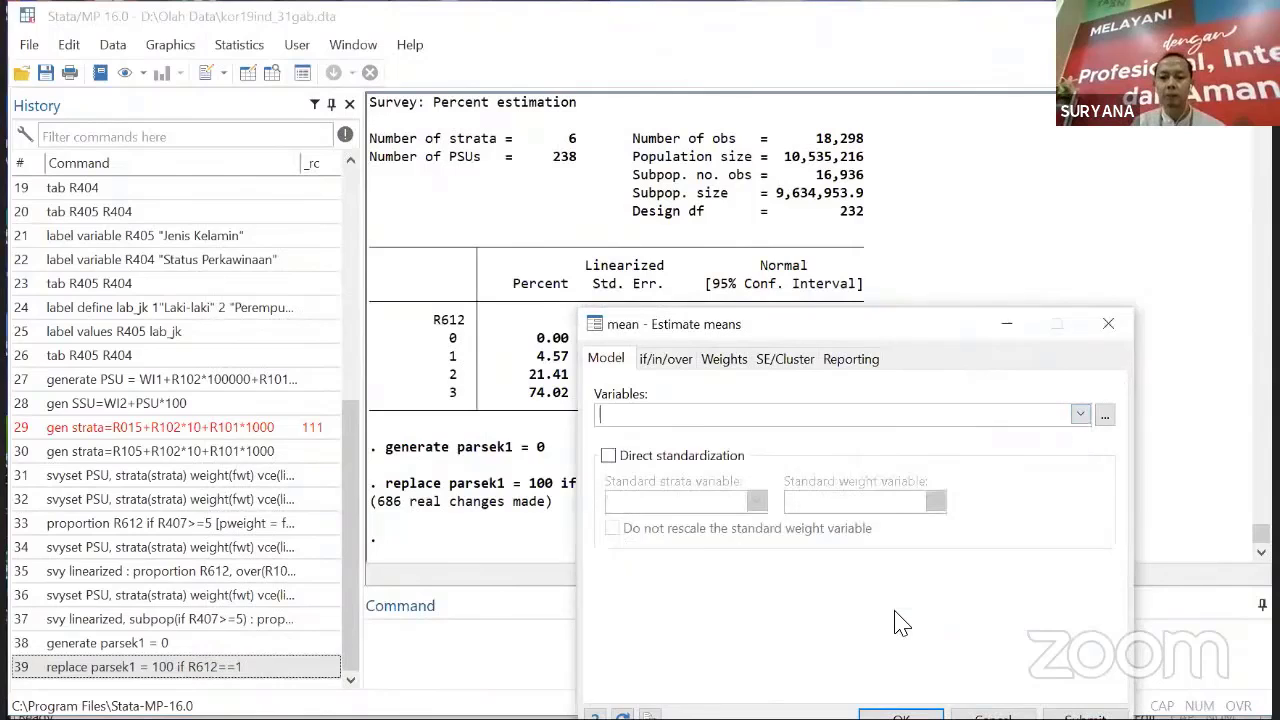
pyautogui.click(1080, 414)
pyautogui.moveTo(1081, 454); pyautogui.dragTo(757, 614)
pyautogui.click(757, 603)
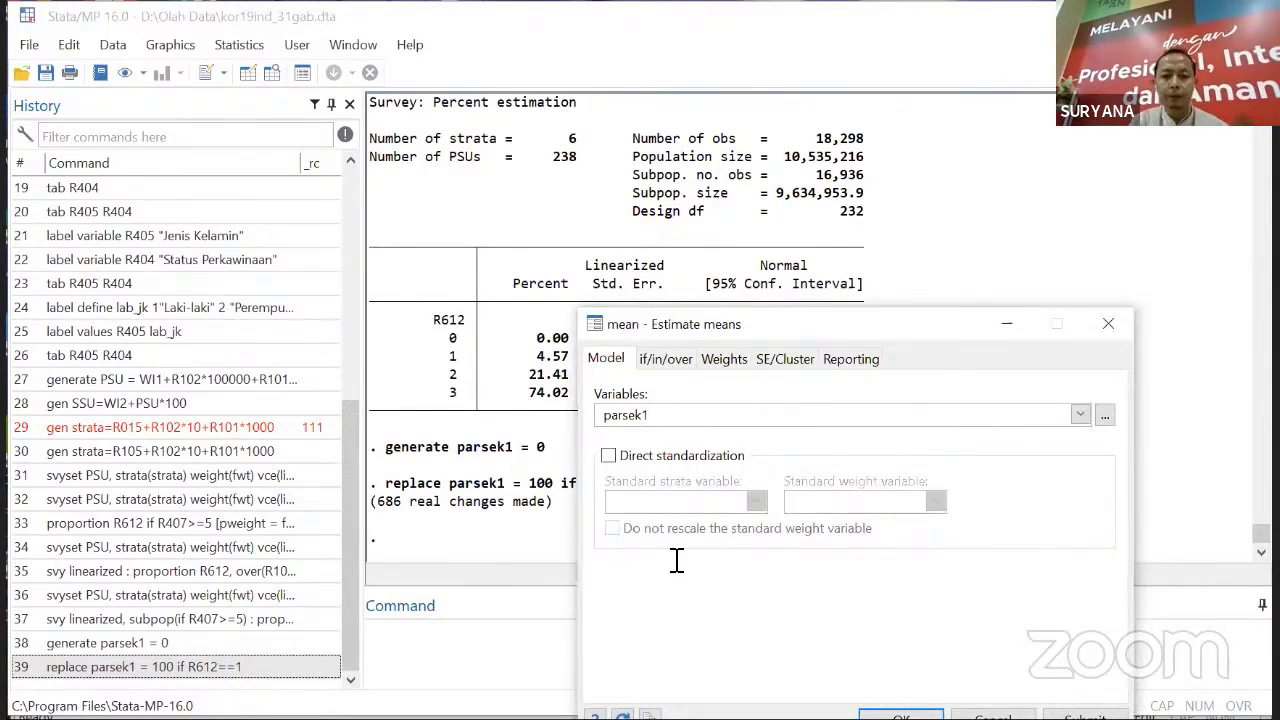
# - Restrict the mean estimation to observations with R407>=5 and turn on survey data estimation
pyautogui.click(666, 359)
pyautogui.click(810, 557)
pyautogui.write('R')
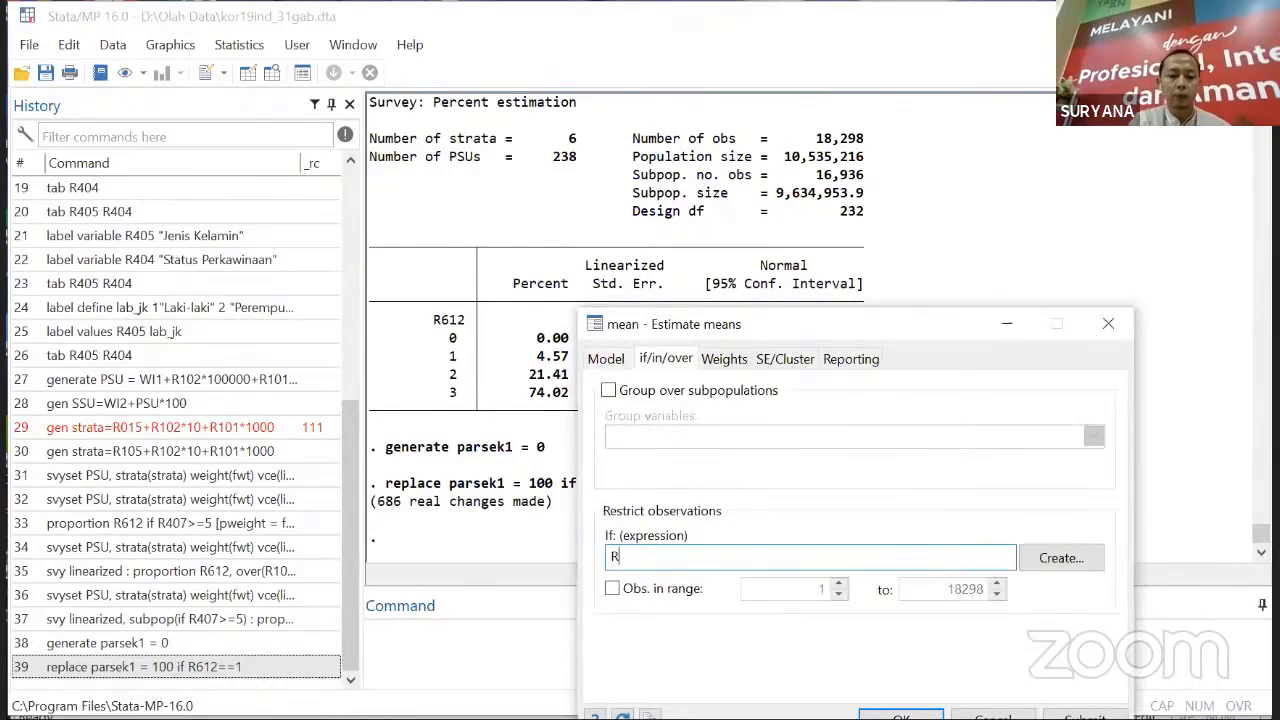
pyautogui.write('40')
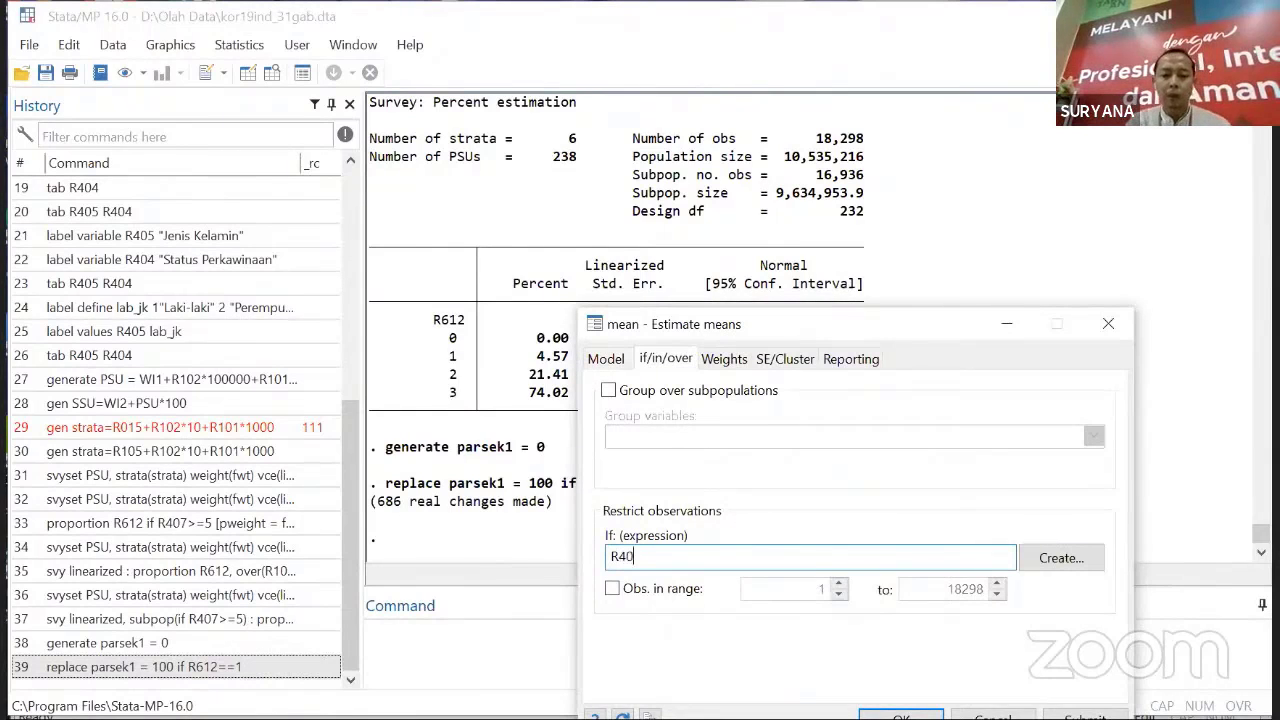
pyautogui.write('7>=5')
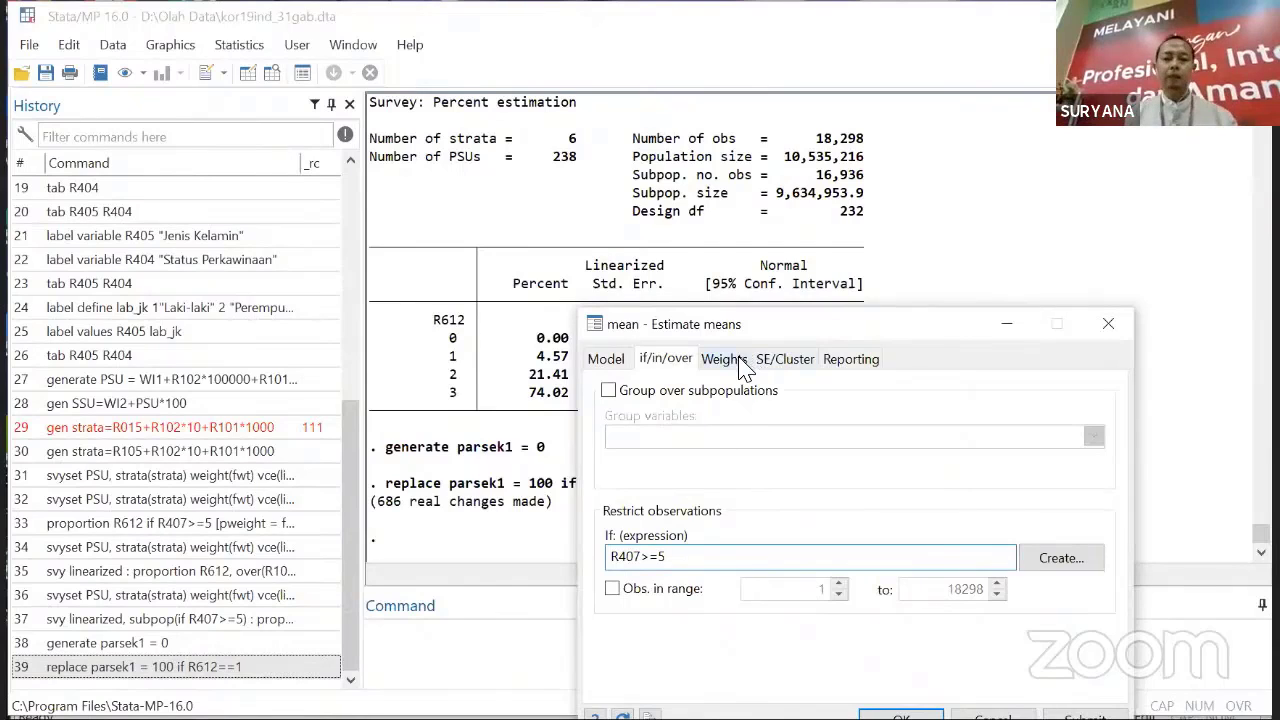
pyautogui.click(785, 358)
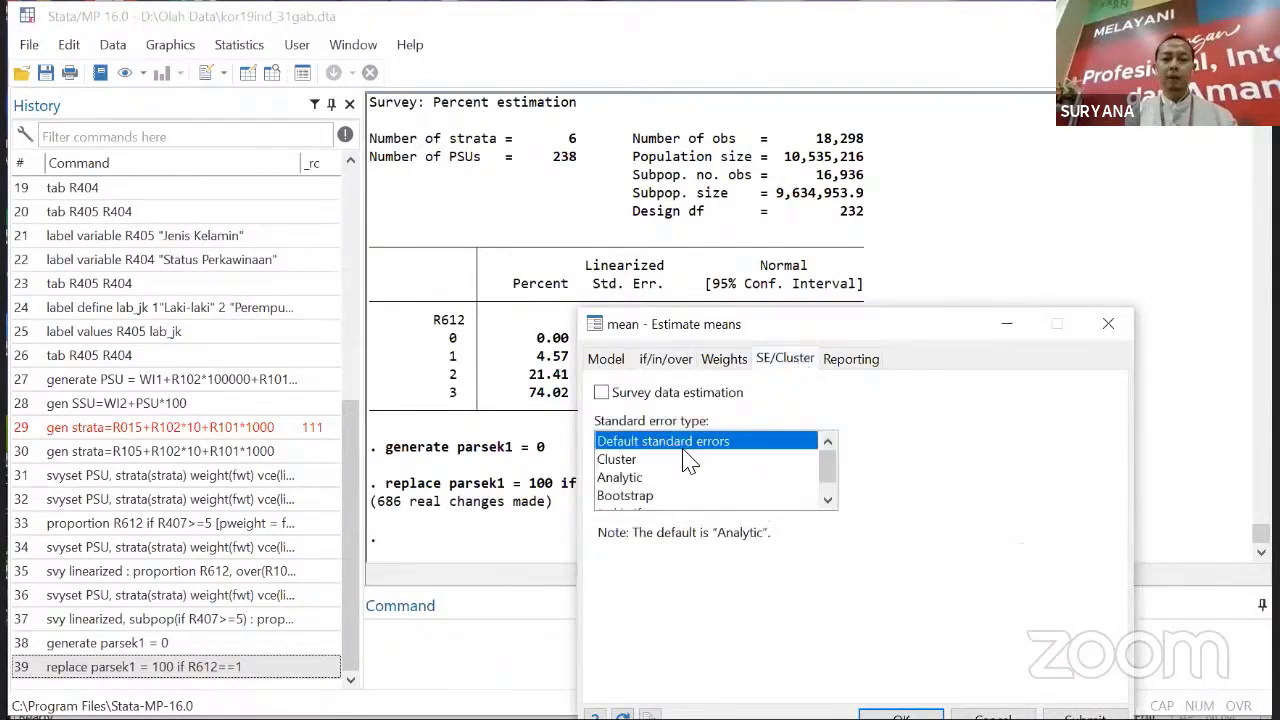
pyautogui.click(601, 392)
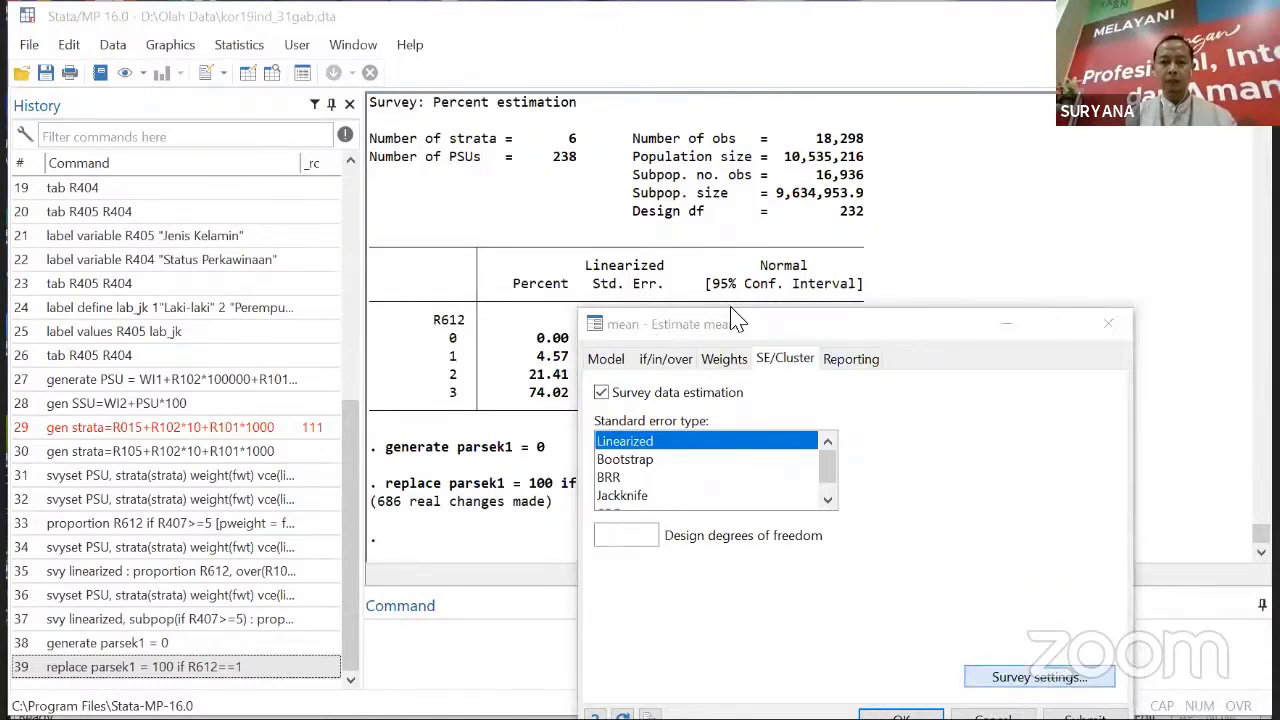
# - Apply the survey design with PSU, strata and the fwt weight, and run the survey mean estimation of parsek1 with linearized standard errors
pyautogui.click(990, 677)
pyautogui.click(988, 679)
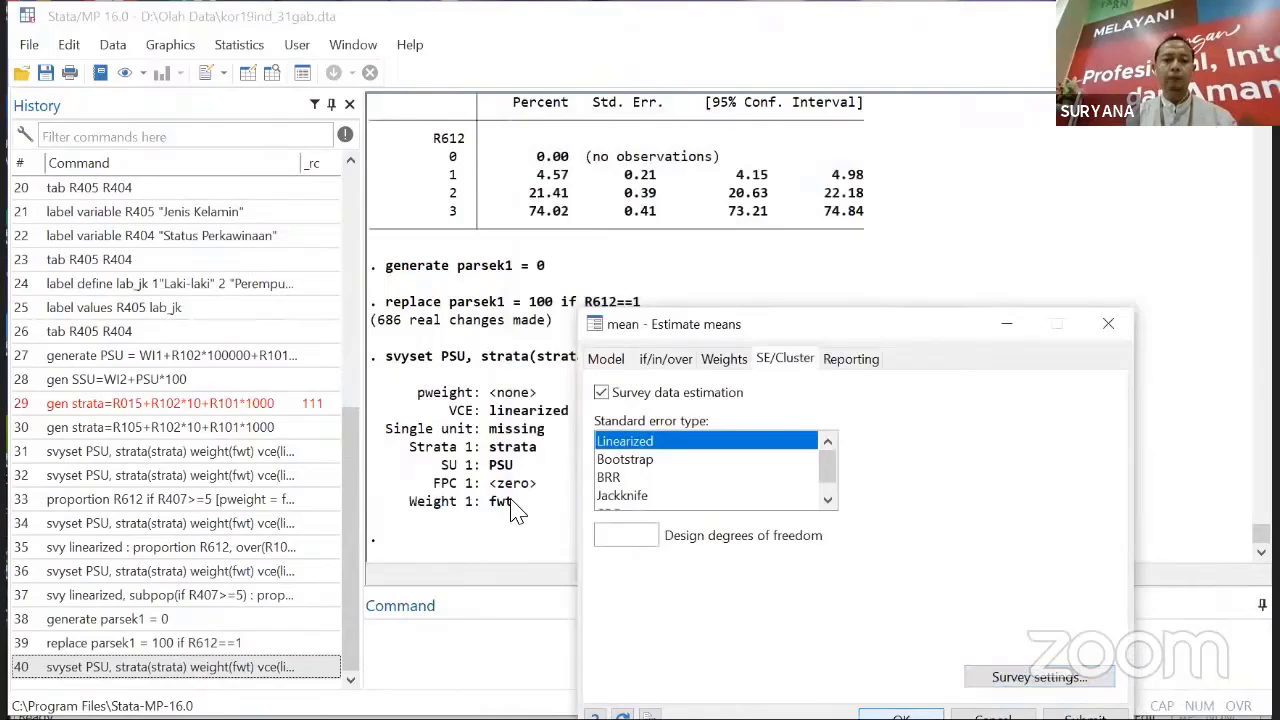
pyautogui.press('Return')
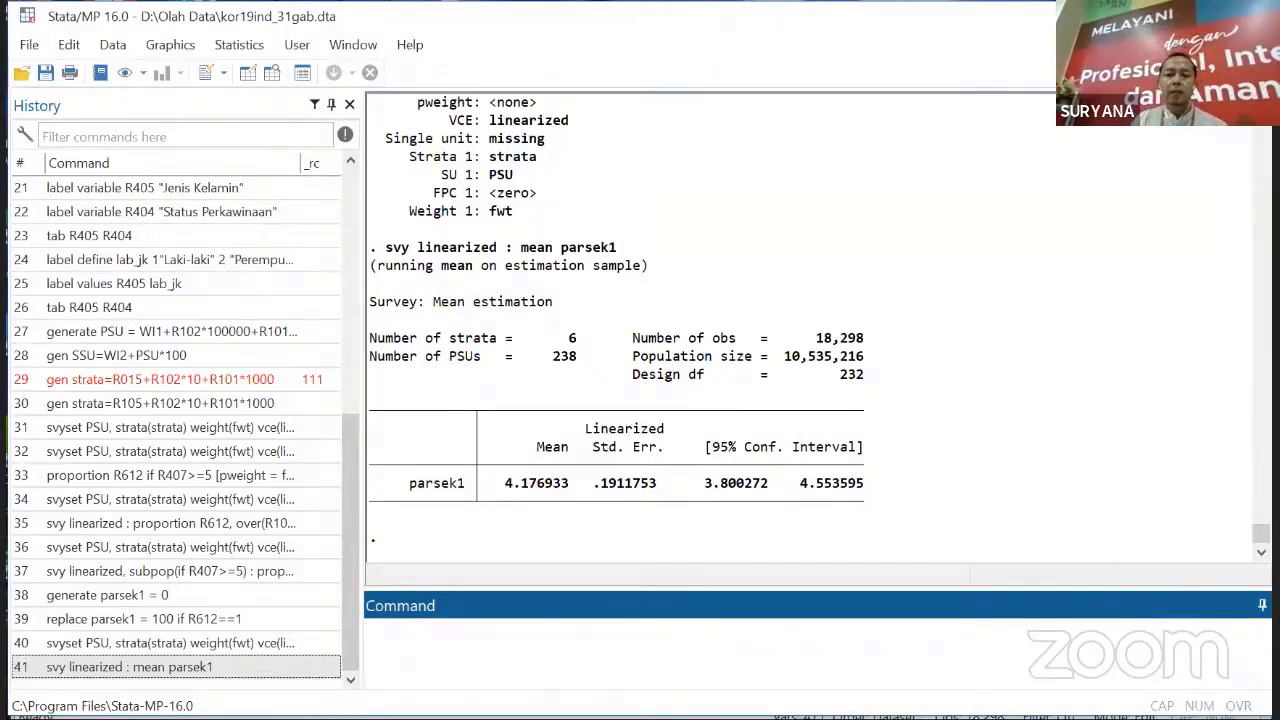
pyautogui.scroll(20, 810, 330)
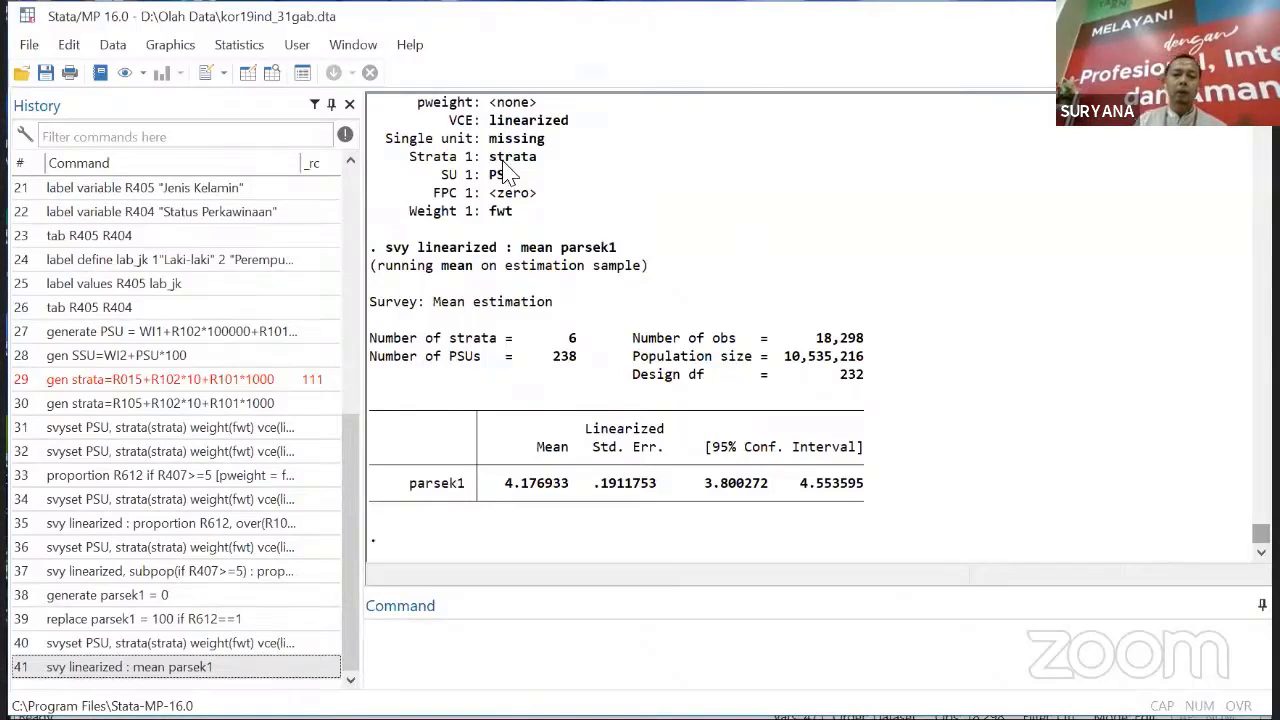
# - Start a ratio estimation and go to the optional label of Ratio 1
pyautogui.click(244, 50)
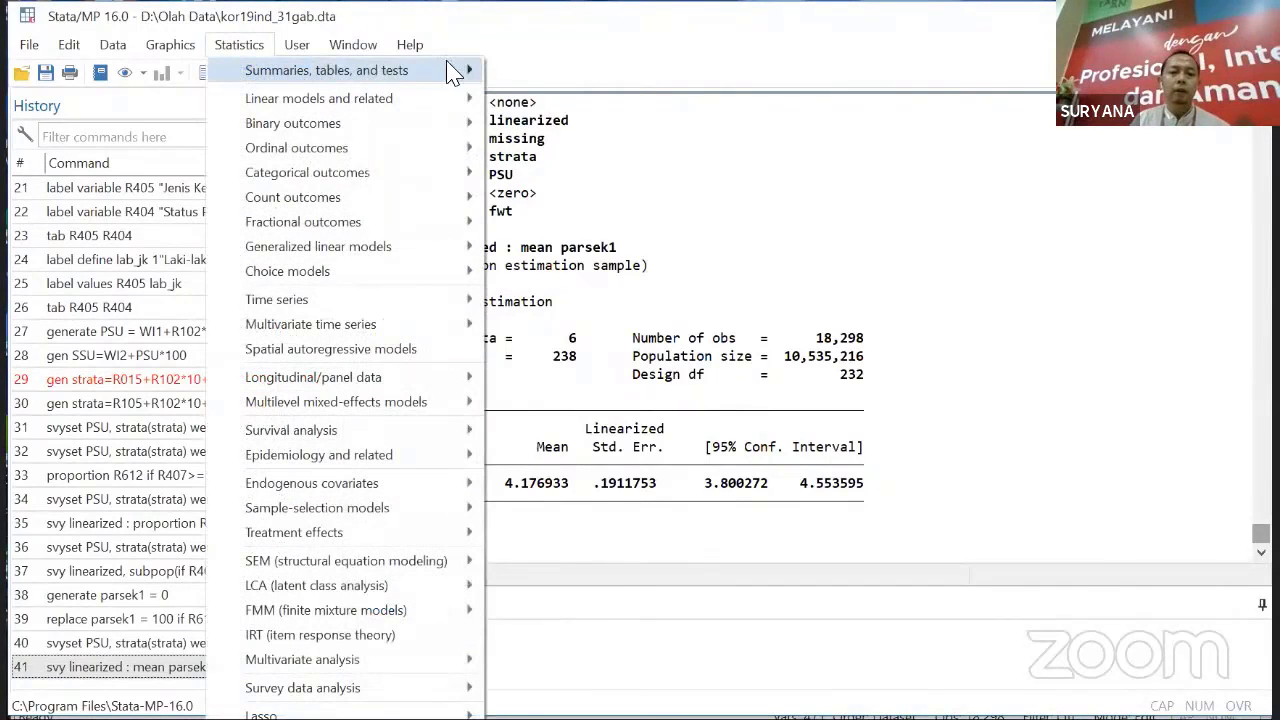
pyautogui.moveTo(618, 78)
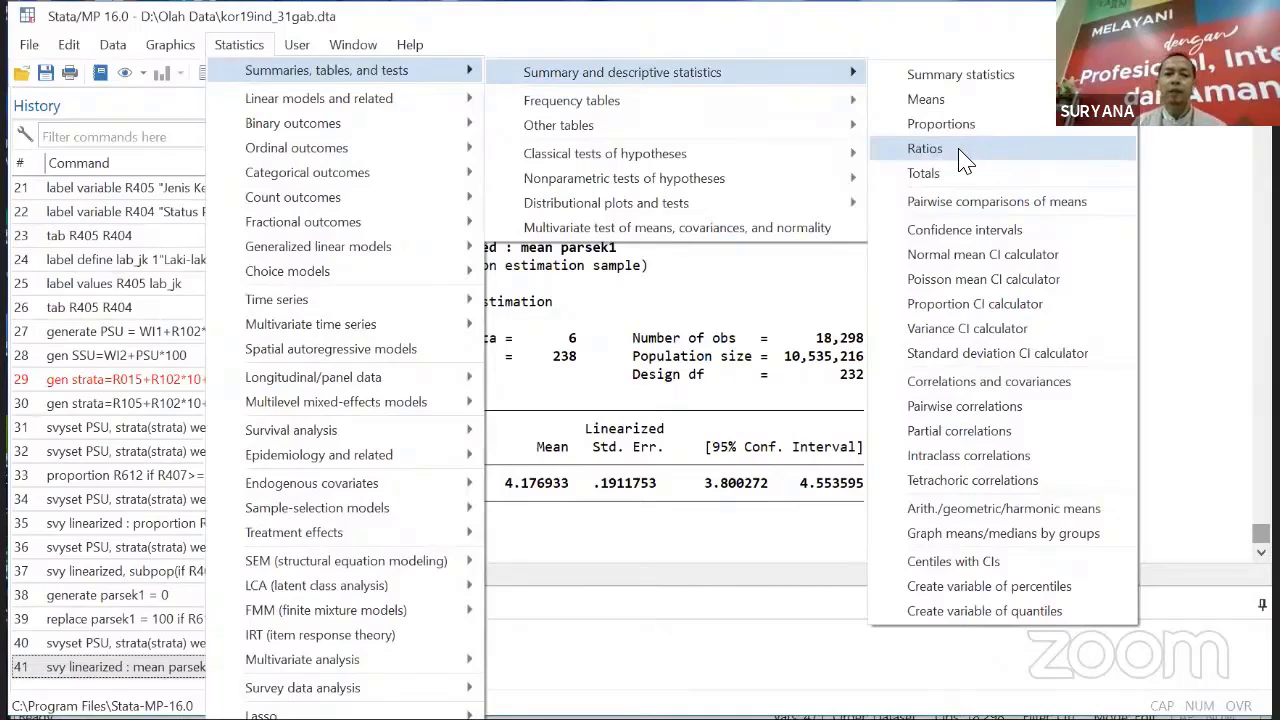
pyautogui.click(962, 160)
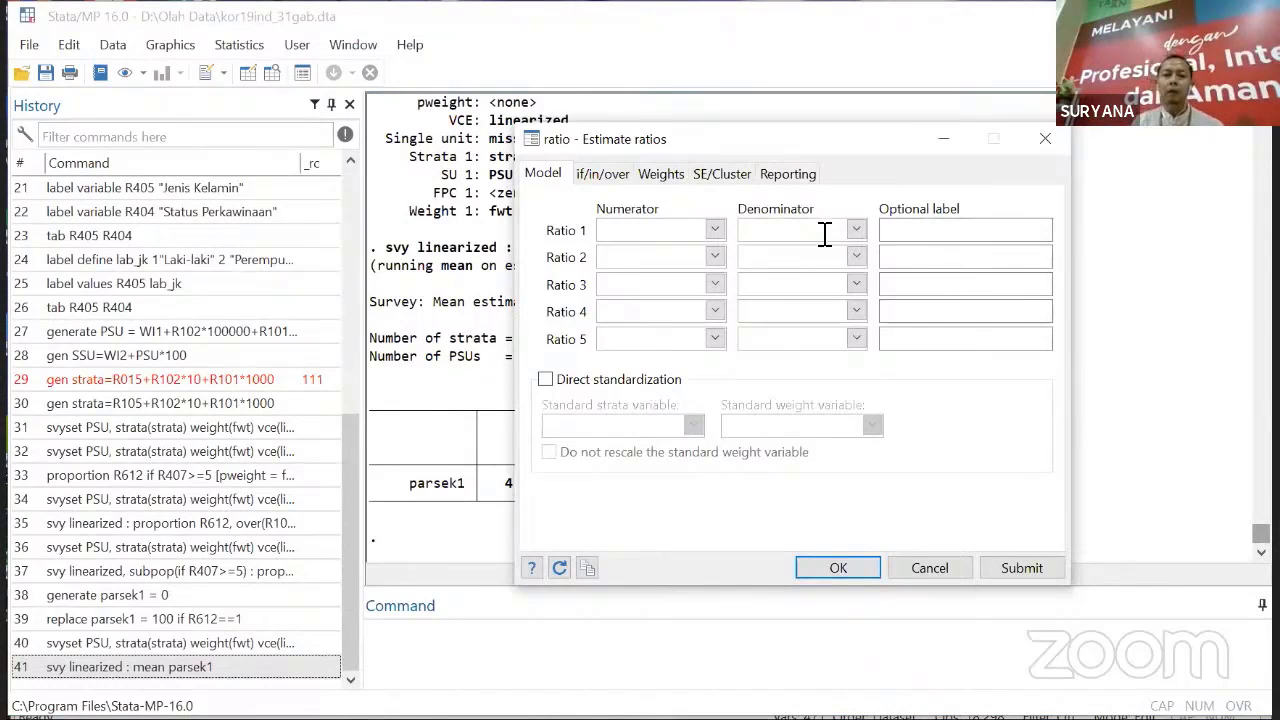
pyautogui.click(966, 235)
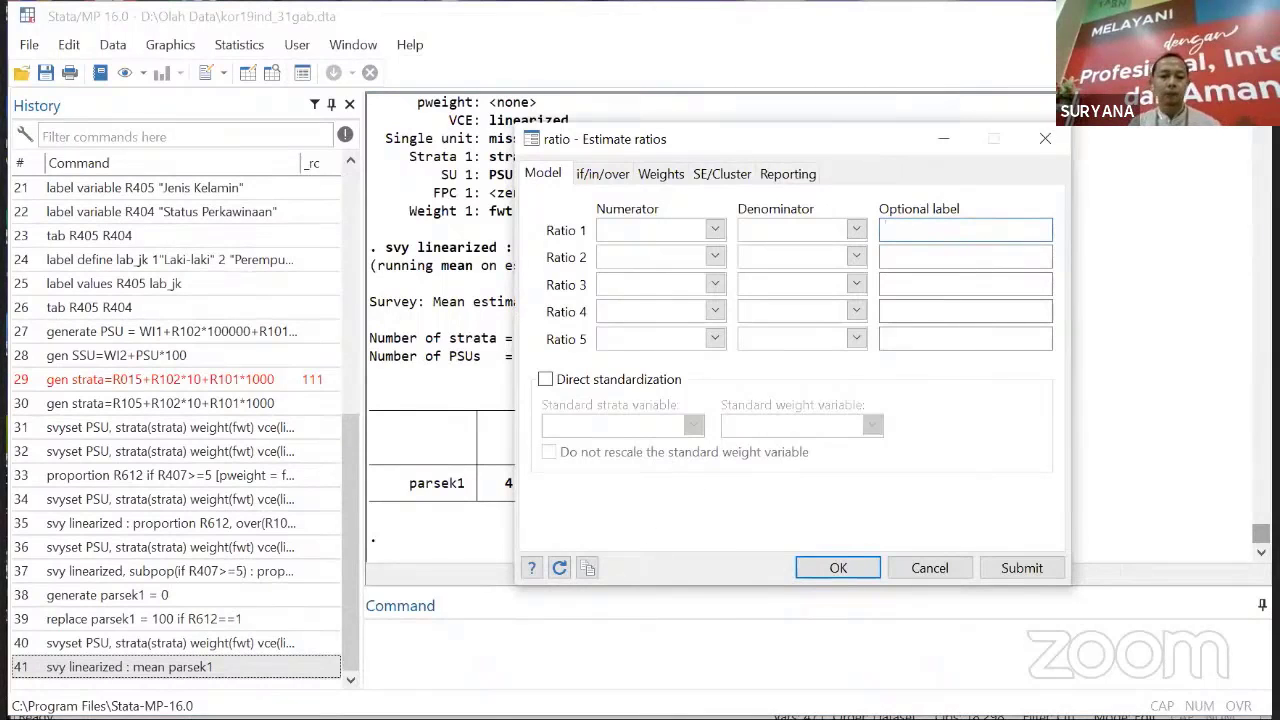
# - Switch to OneNote and handwrite "APS" with the subscript 7-12 and an equals sign on the blank page
pyautogui.press('super+s')
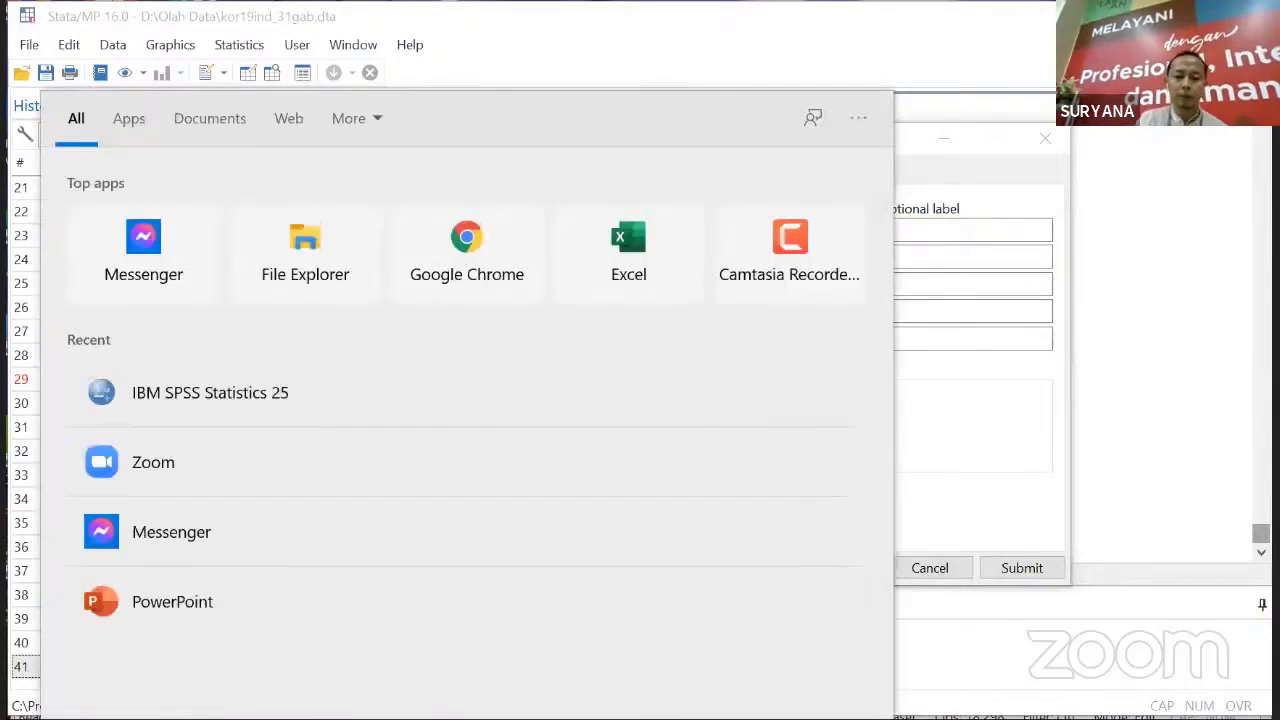
pyautogui.write('one')
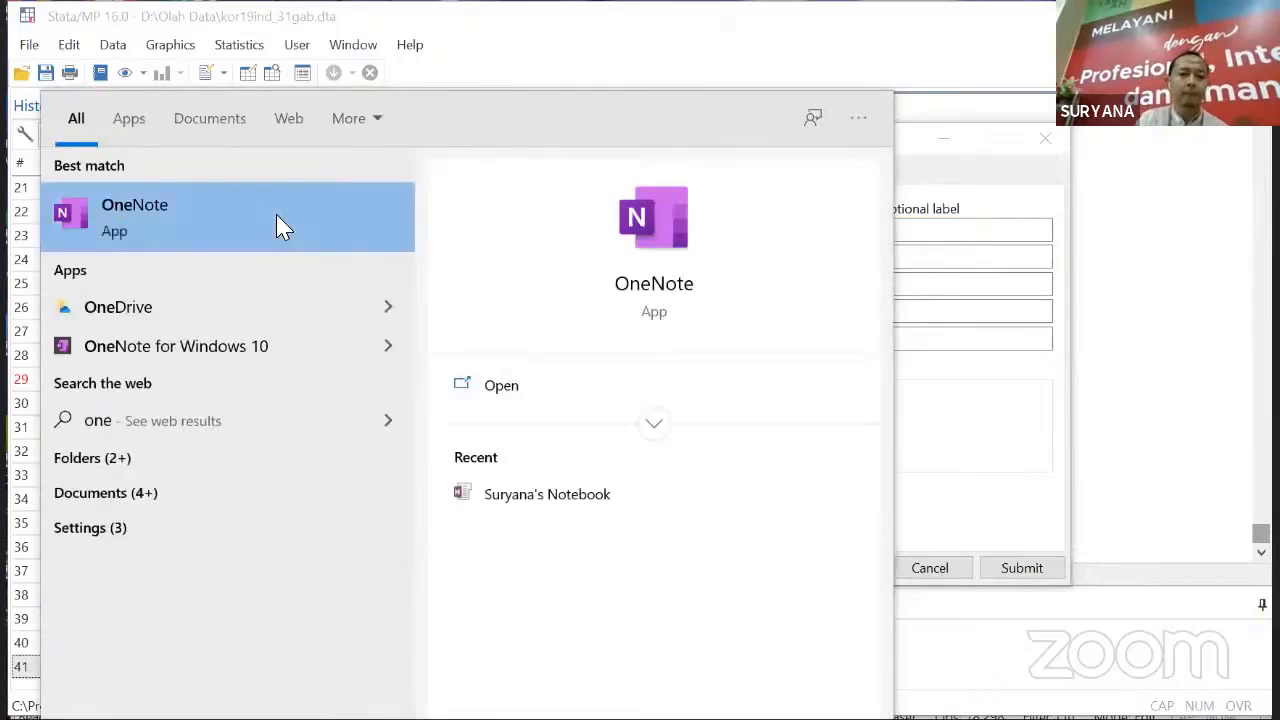
pyautogui.click(278, 220)
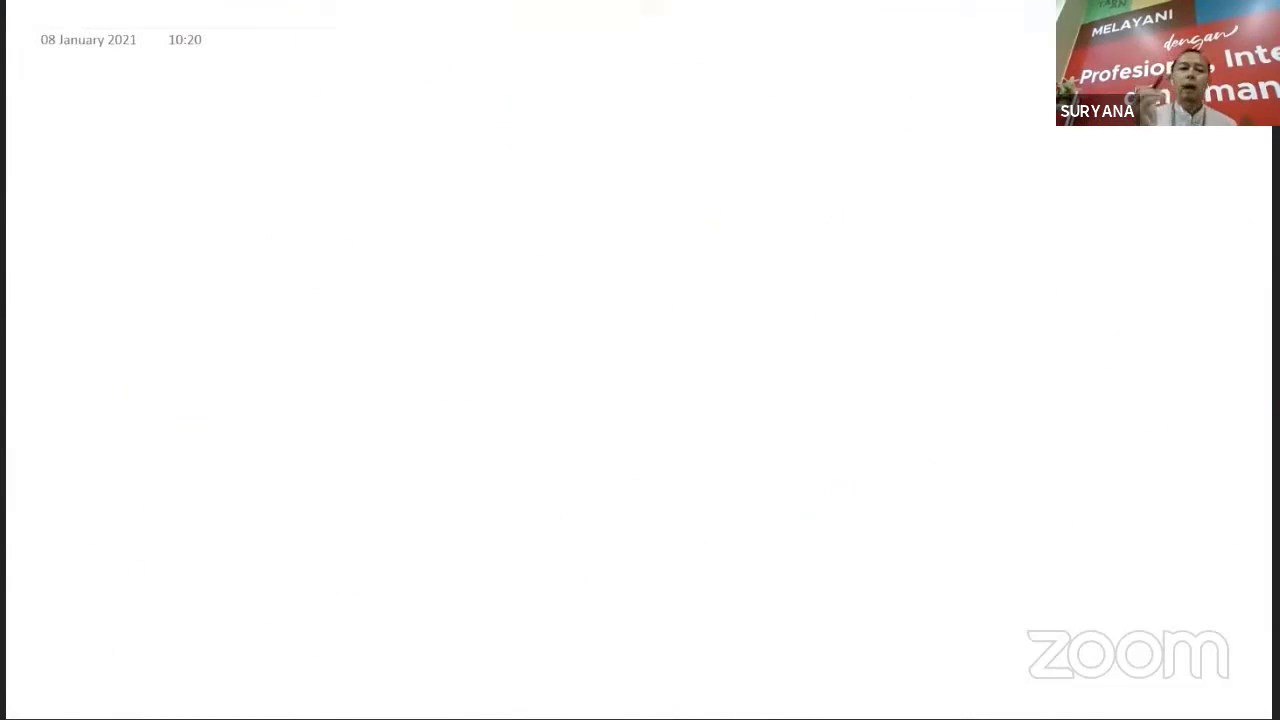
pyautogui.moveTo(126, 380)
pyautogui.mouseDown()
pyautogui.moveTo(193, 353)
pyautogui.moveTo(200, 311)
pyautogui.moveTo(220, 362)
pyautogui.mouseUp()
pyautogui.moveTo(213, 272); pyautogui.dragTo(211, 305)
pyautogui.moveTo(310, 264); pyautogui.dragTo(270, 342)
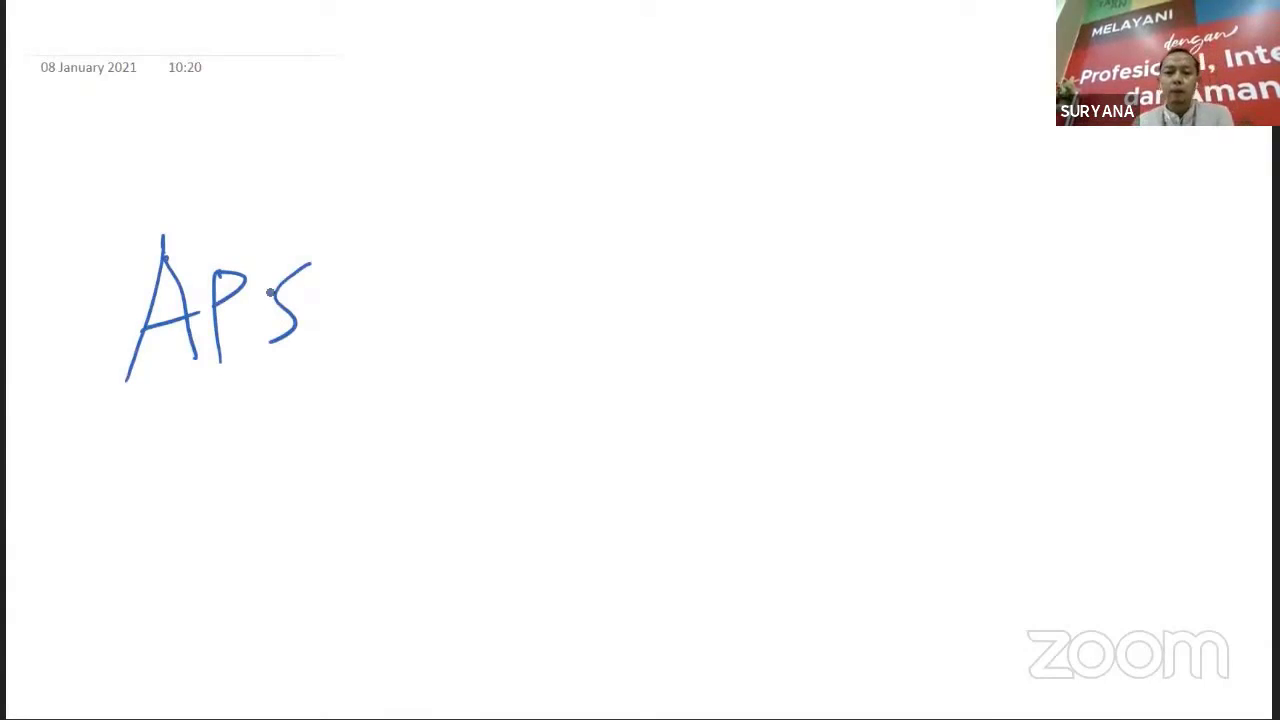
pyautogui.moveTo(313, 322)
pyautogui.mouseDown()
pyautogui.moveTo(311, 380)
pyautogui.moveTo(364, 355)
pyautogui.moveTo(393, 382)
pyautogui.mouseUp()
pyautogui.moveTo(404, 350); pyautogui.dragTo(440, 388)
pyautogui.moveTo(484, 296)
pyautogui.mouseDown()
pyautogui.moveTo(552, 293)
pyautogui.moveTo(563, 308)
pyautogui.mouseUp()
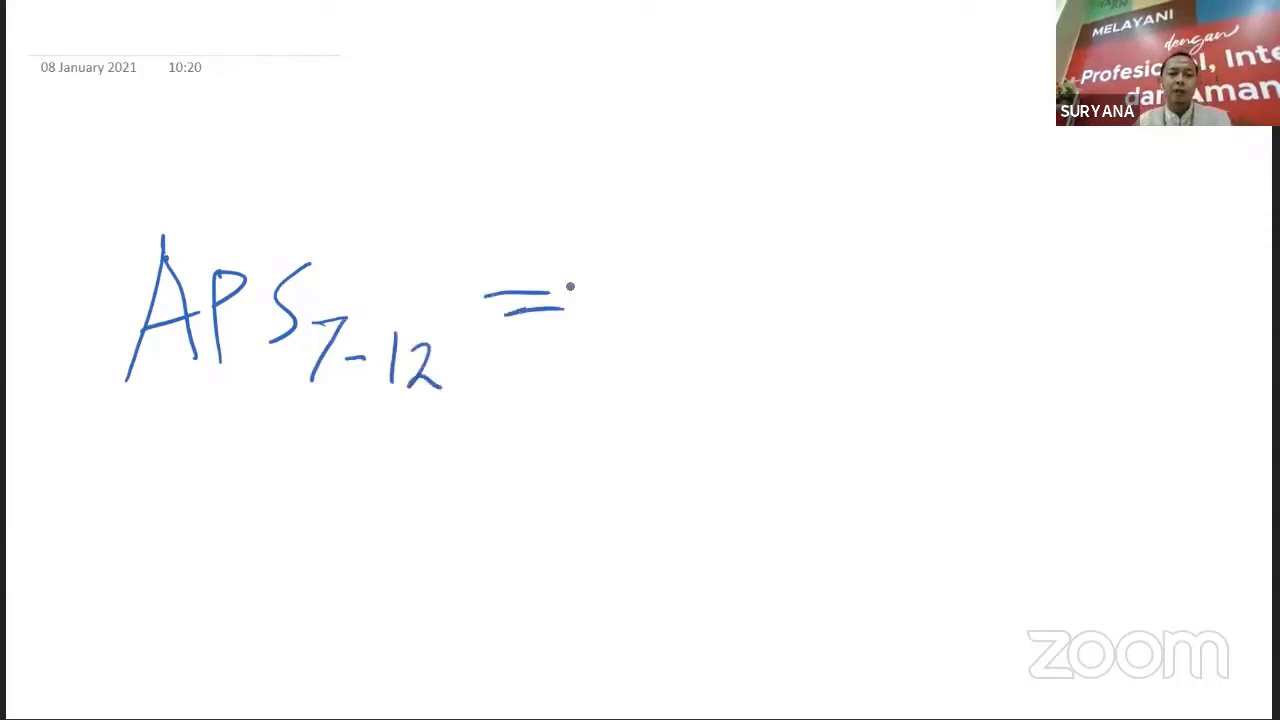
# - Handwrite the fraction after the equals sign, with P 7-12 MS as numerator and P 7-12 as denominator
pyautogui.moveTo(644, 301); pyautogui.dragTo(1052, 299)
pyautogui.moveTo(773, 330)
pyautogui.mouseDown()
pyautogui.moveTo(793, 436)
pyautogui.moveTo(768, 372)
pyautogui.moveTo(826, 445)
pyautogui.moveTo(903, 418)
pyautogui.mouseUp()
pyautogui.moveTo(926, 400)
pyautogui.mouseDown()
pyautogui.moveTo(929, 448)
pyautogui.moveTo(979, 443)
pyautogui.mouseUp()
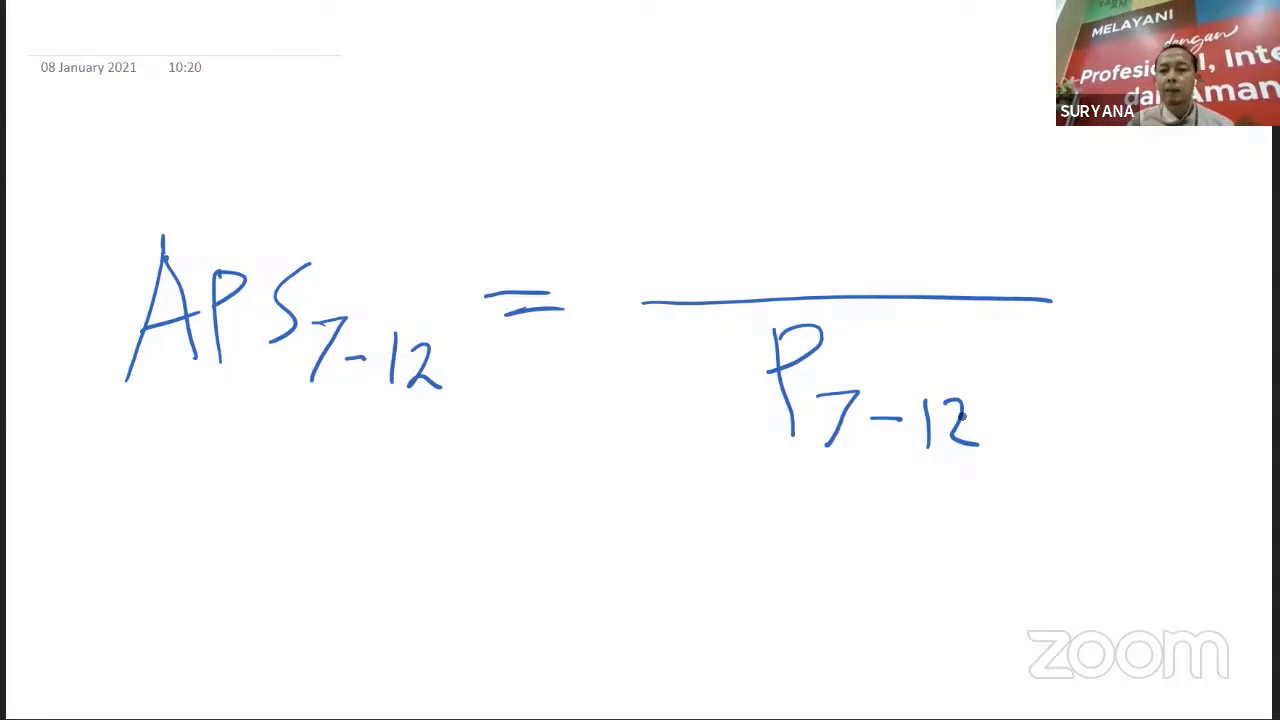
pyautogui.moveTo(668, 152); pyautogui.dragTo(664, 240)
pyautogui.moveTo(656, 182)
pyautogui.mouseDown()
pyautogui.moveTo(694, 254)
pyautogui.moveTo(747, 227)
pyautogui.moveTo(762, 254)
pyautogui.mouseUp()
pyautogui.moveTo(778, 224)
pyautogui.mouseDown()
pyautogui.moveTo(785, 250)
pyautogui.moveTo(801, 251)
pyautogui.mouseUp()
pyautogui.moveTo(836, 158); pyautogui.dragTo(906, 198)
pyautogui.moveTo(964, 138); pyautogui.dragTo(934, 196)
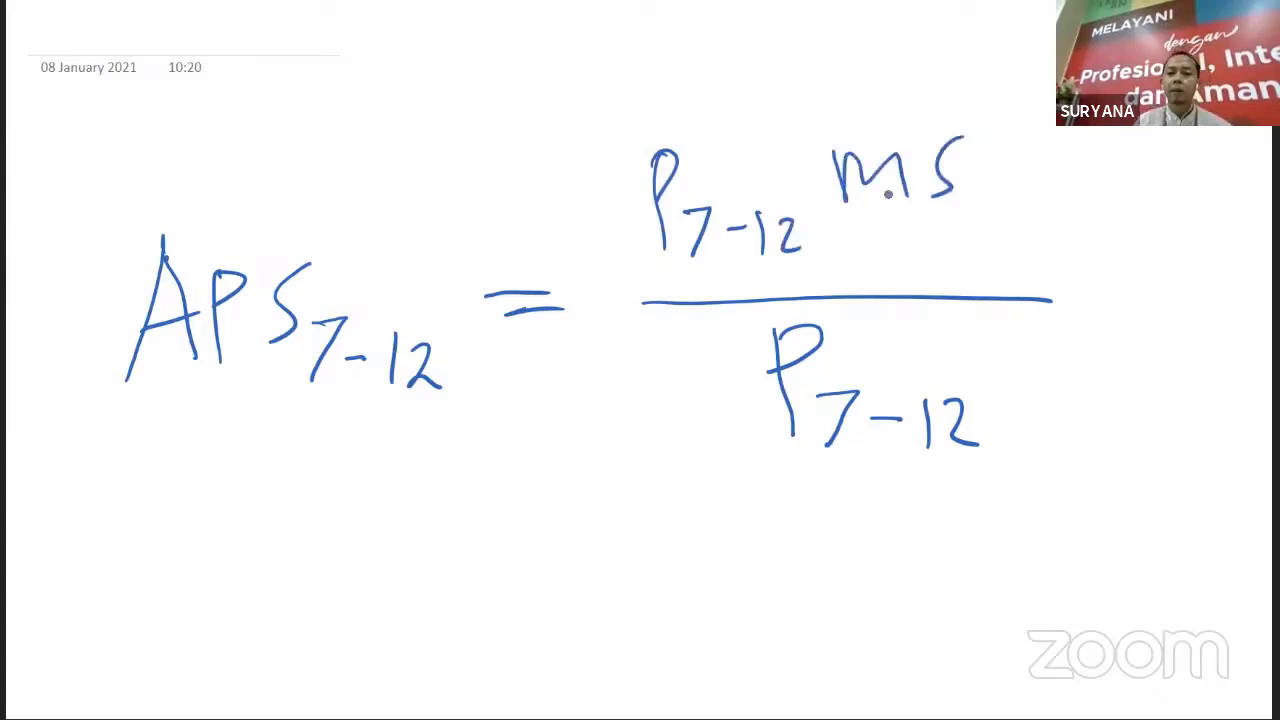
# - Complete the APS formula by handwriting "x 100%" after the fraction
pyautogui.moveTo(1088, 273); pyautogui.dragTo(1072, 310)
pyautogui.moveTo(1070, 278); pyautogui.dragTo(1094, 310)
pyautogui.moveTo(1122, 246); pyautogui.dragTo(1124, 310)
pyautogui.moveTo(1150, 252); pyautogui.dragTo(1148, 256)
pyautogui.moveTo(1178, 260)
pyautogui.mouseDown()
pyautogui.moveTo(1217, 234)
pyautogui.moveTo(1248, 296)
pyautogui.mouseUp()
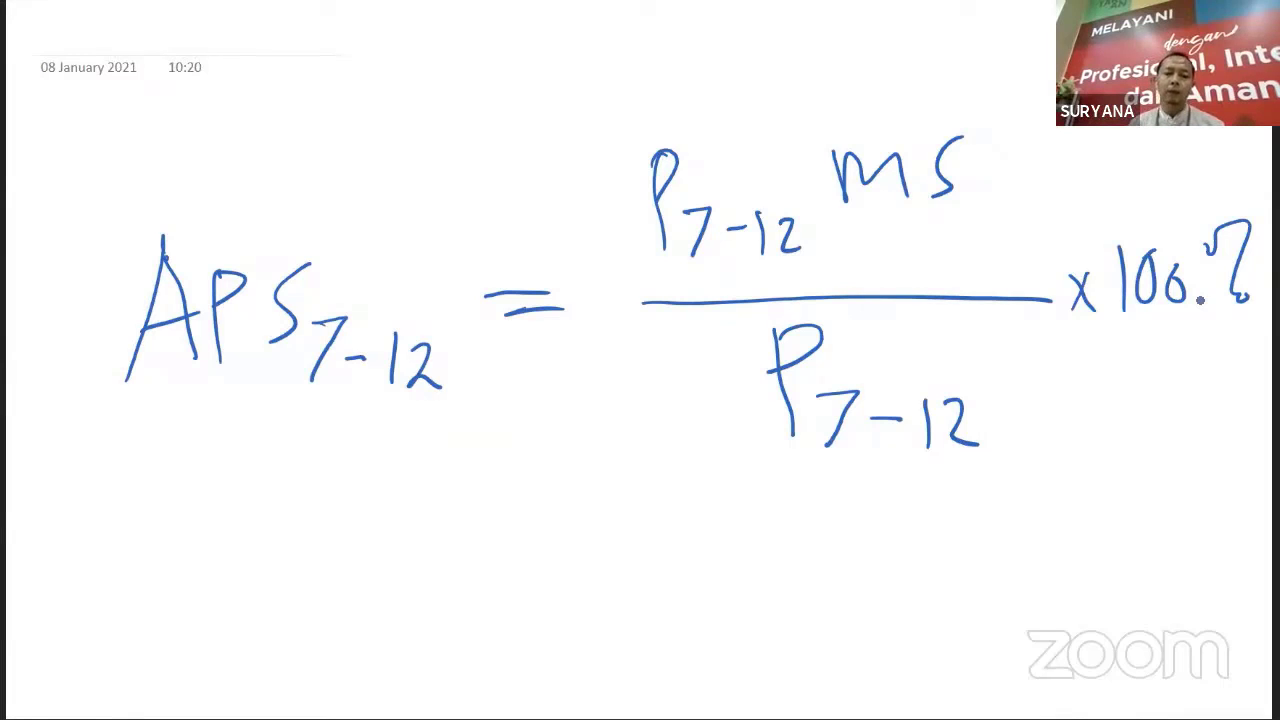
# - Circle the denominator and the numerator of the APS formula, and dismiss the low-battery notice
pyautogui.moveTo(980, 350)
pyautogui.mouseDown()
pyautogui.moveTo(884, 305)
pyautogui.moveTo(705, 420)
pyautogui.moveTo(983, 345)
pyautogui.mouseUp()
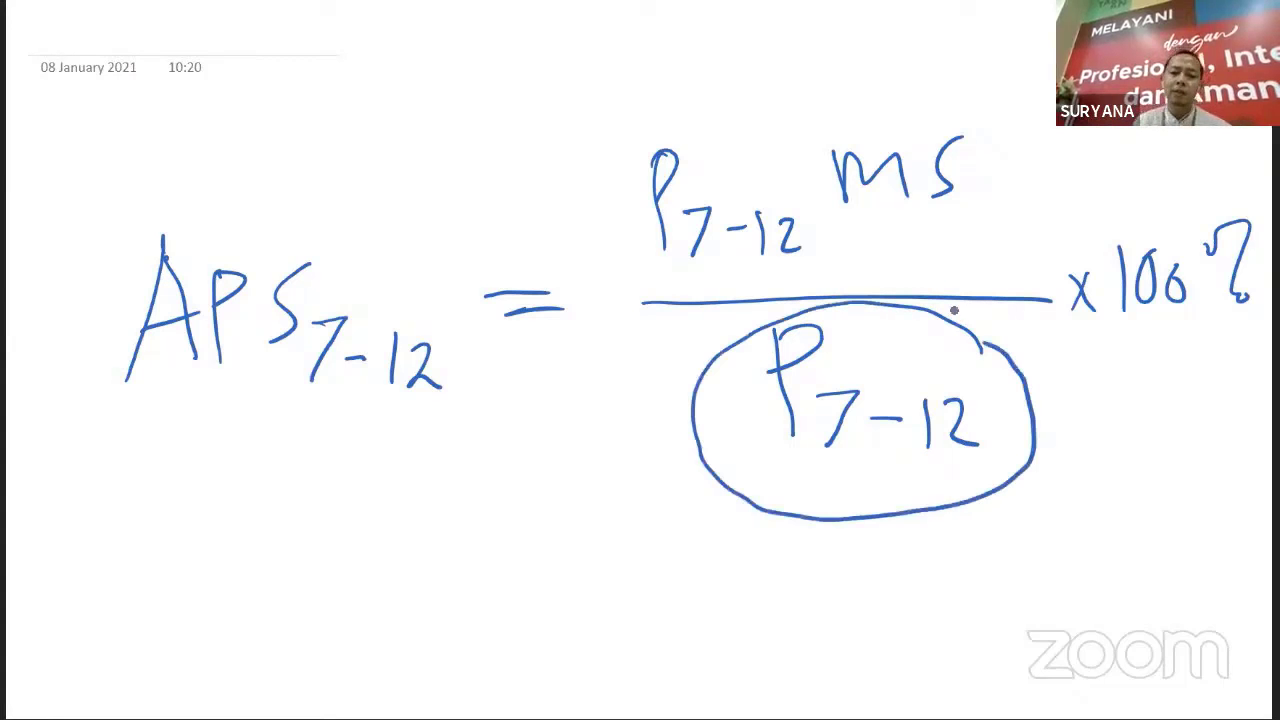
pyautogui.moveTo(660, 271)
pyautogui.mouseDown()
pyautogui.moveTo(780, 64)
pyautogui.moveTo(601, 214)
pyautogui.mouseUp()
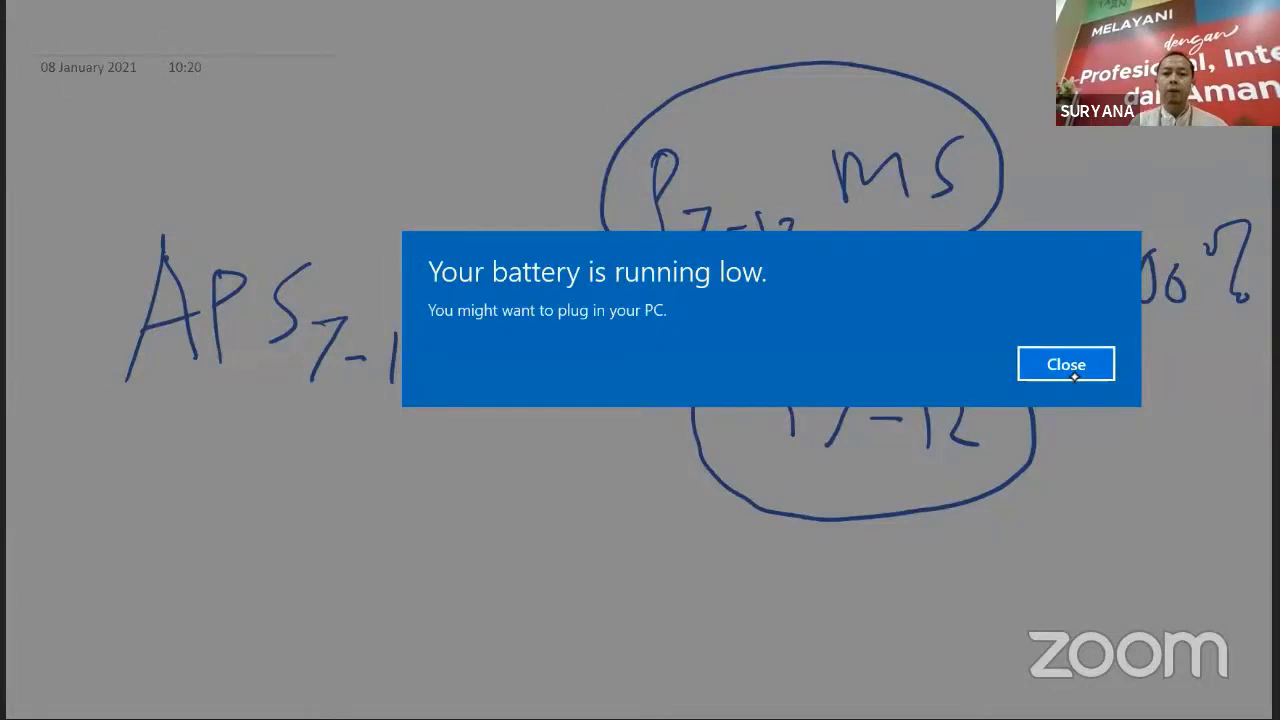
pyautogui.click(1066, 366)
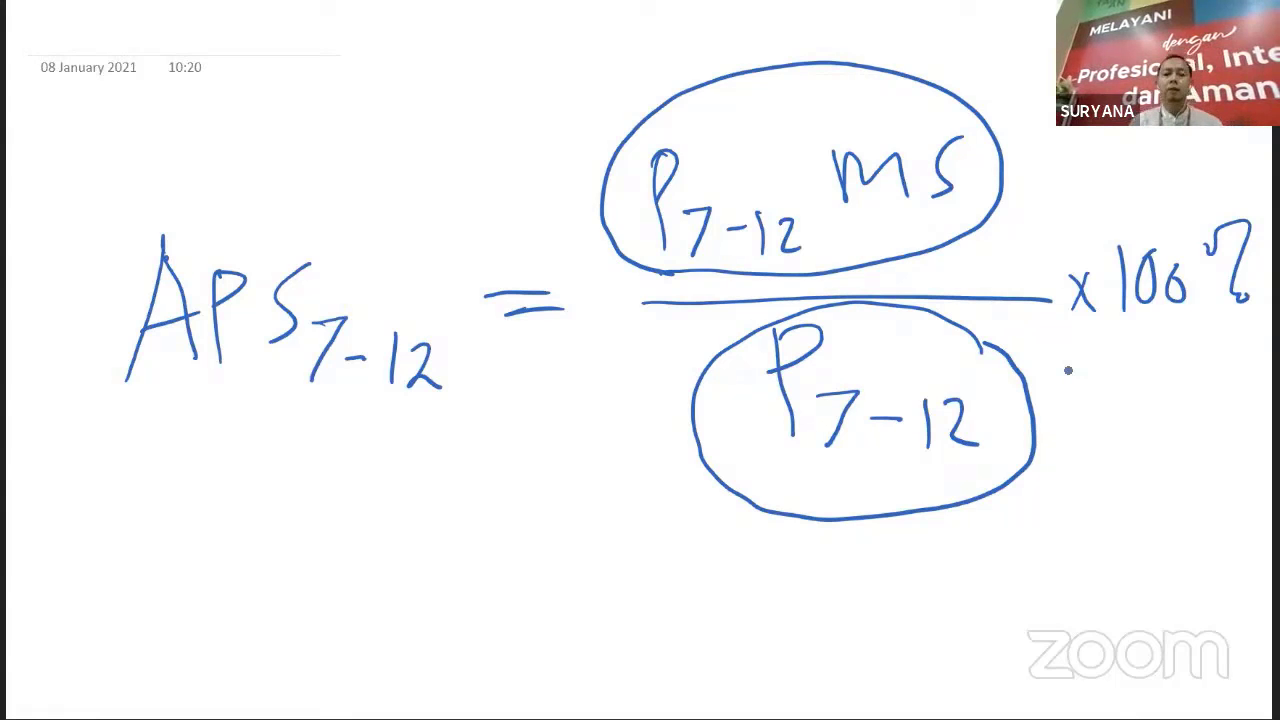
# - Switch to the PowerPoint presentation and examine the steps for the ratio on the "APS 7 – 12 Tahun" slide
pyautogui.moveTo(1115, 717)
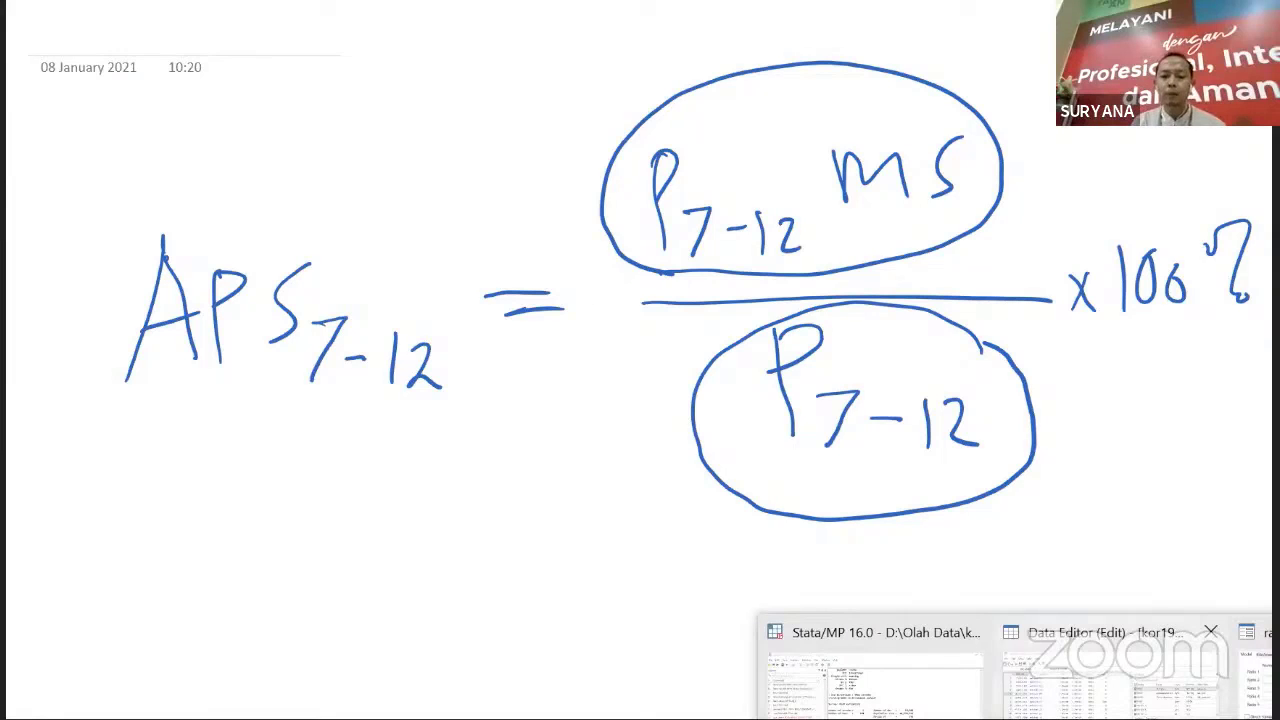
pyautogui.click(1112, 697)
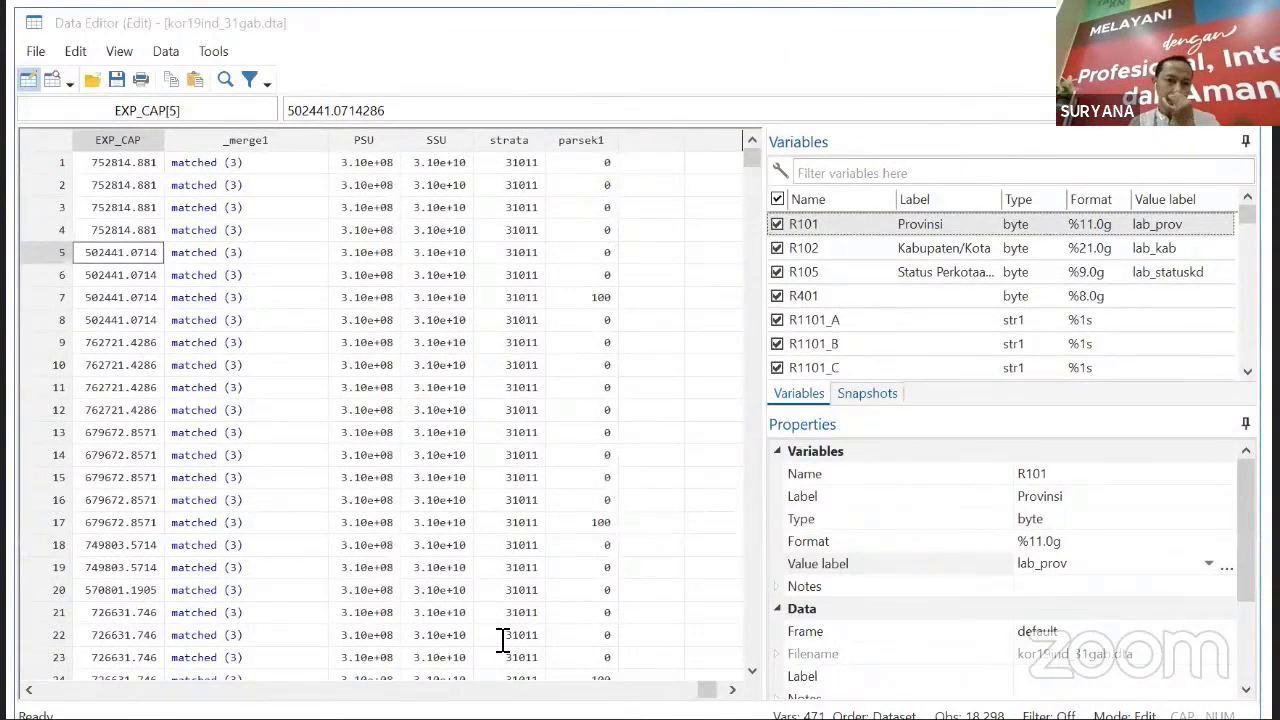
pyautogui.hotkey('alt', 'Tab')
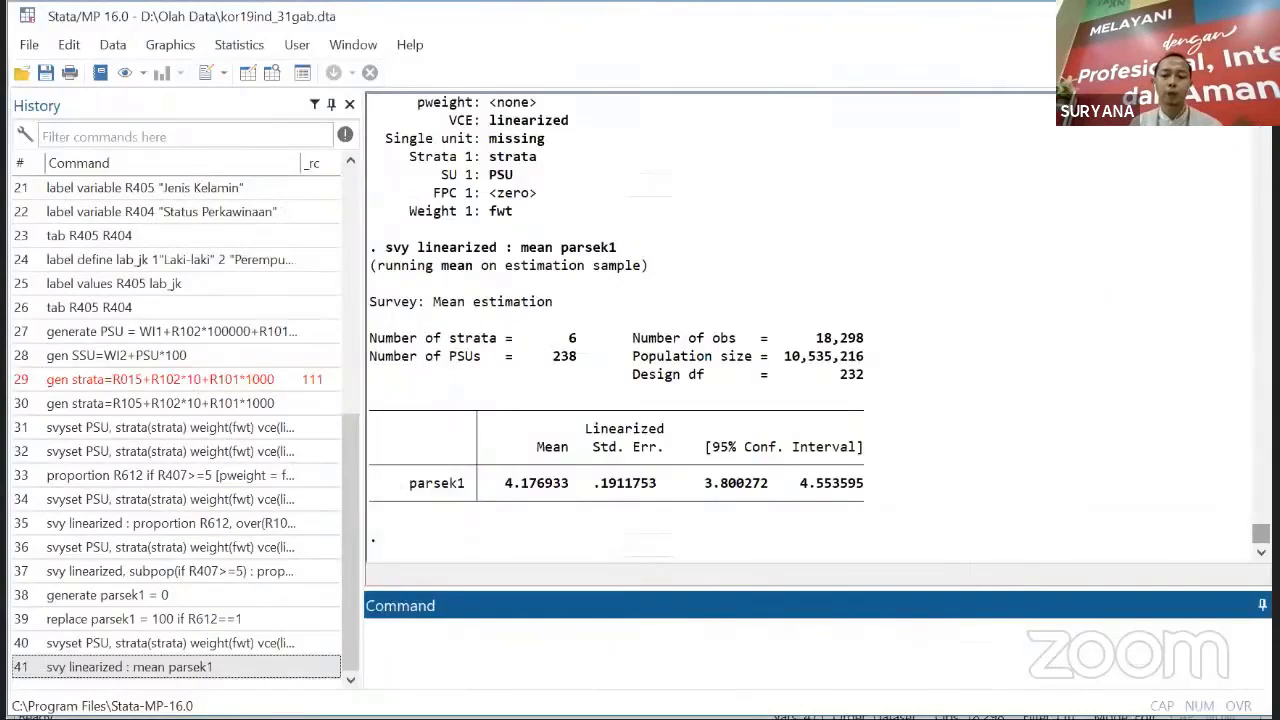
pyautogui.hotkey('alt', 'Tab')
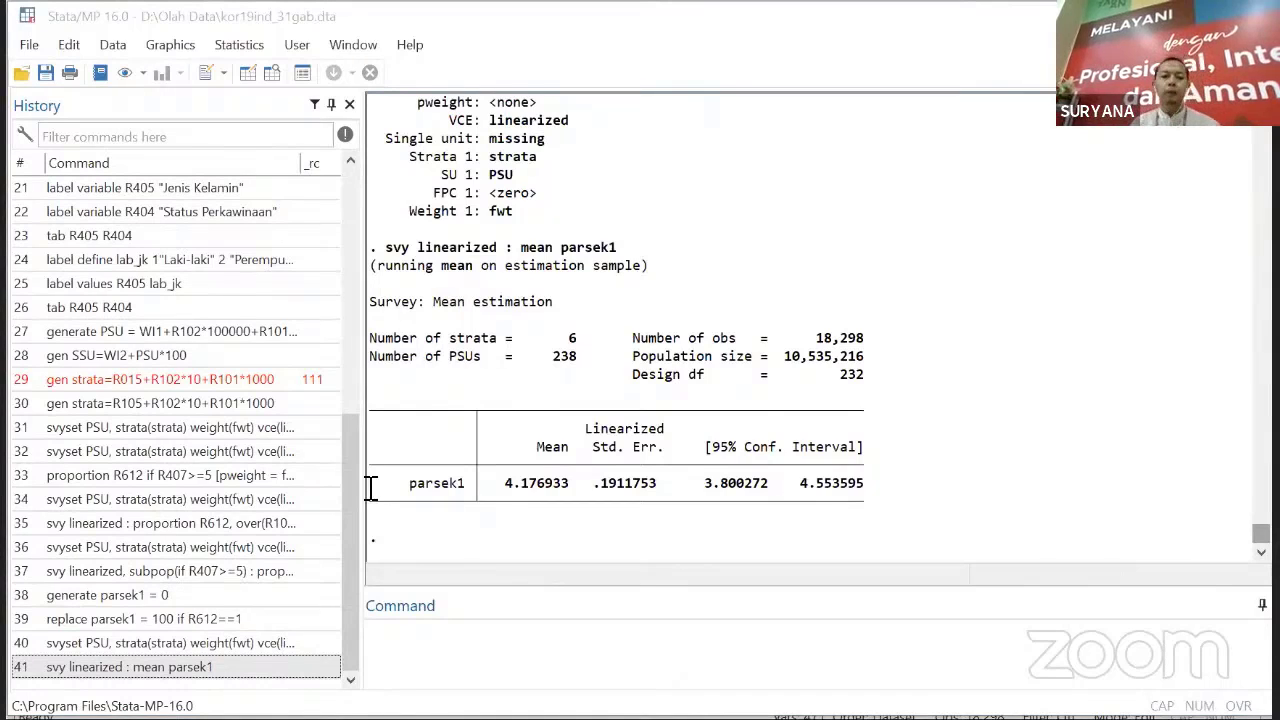
pyautogui.hotkey('alt', 'Tab')
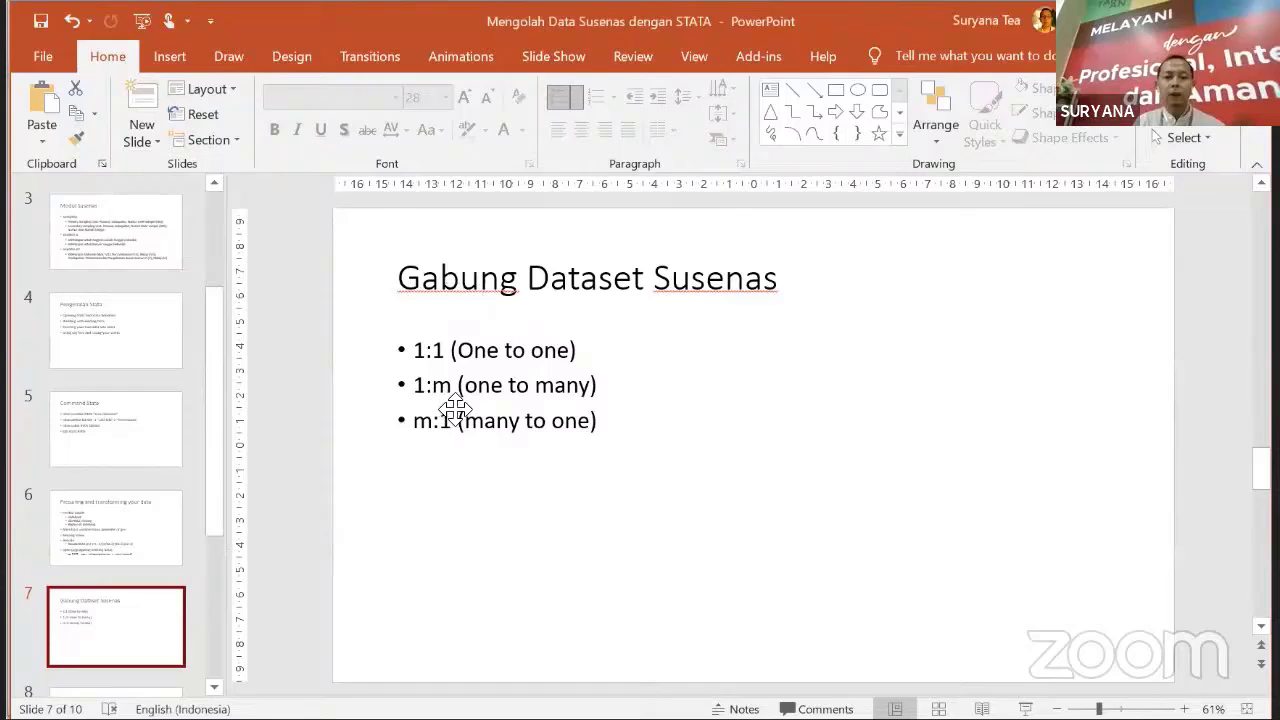
pyautogui.scroll(-3, 455, 408)
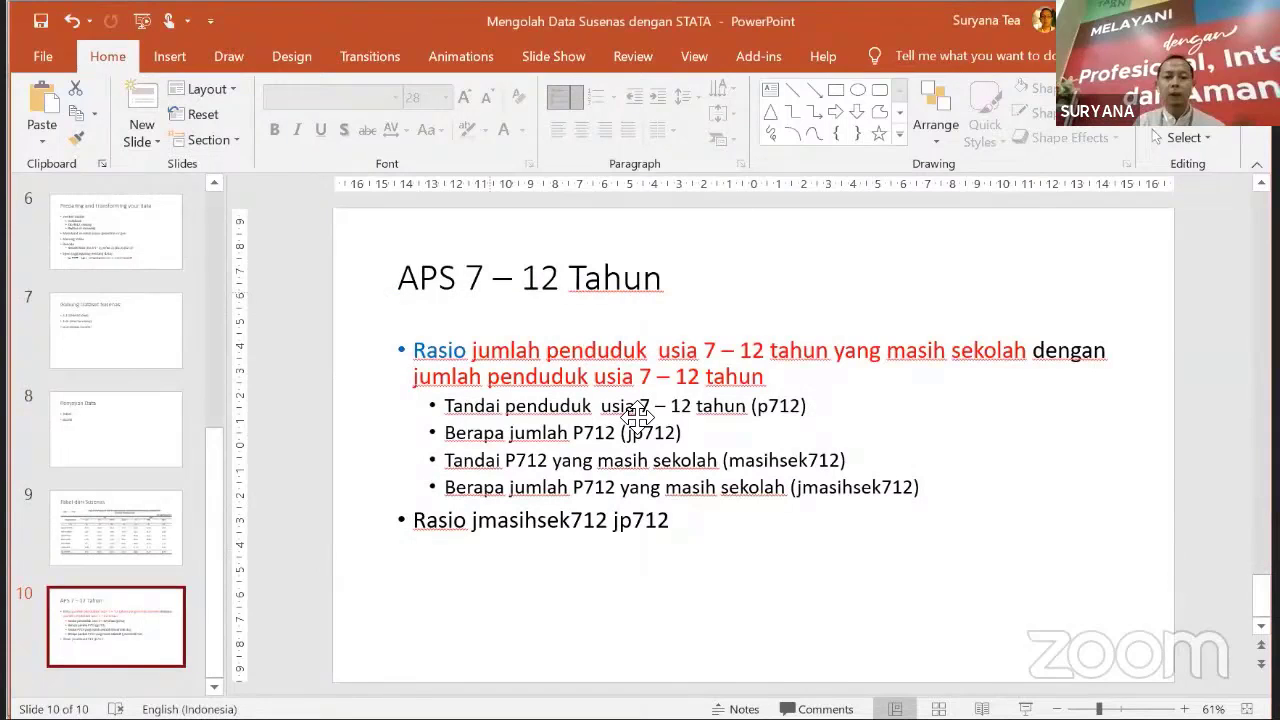
pyautogui.click(588, 449)
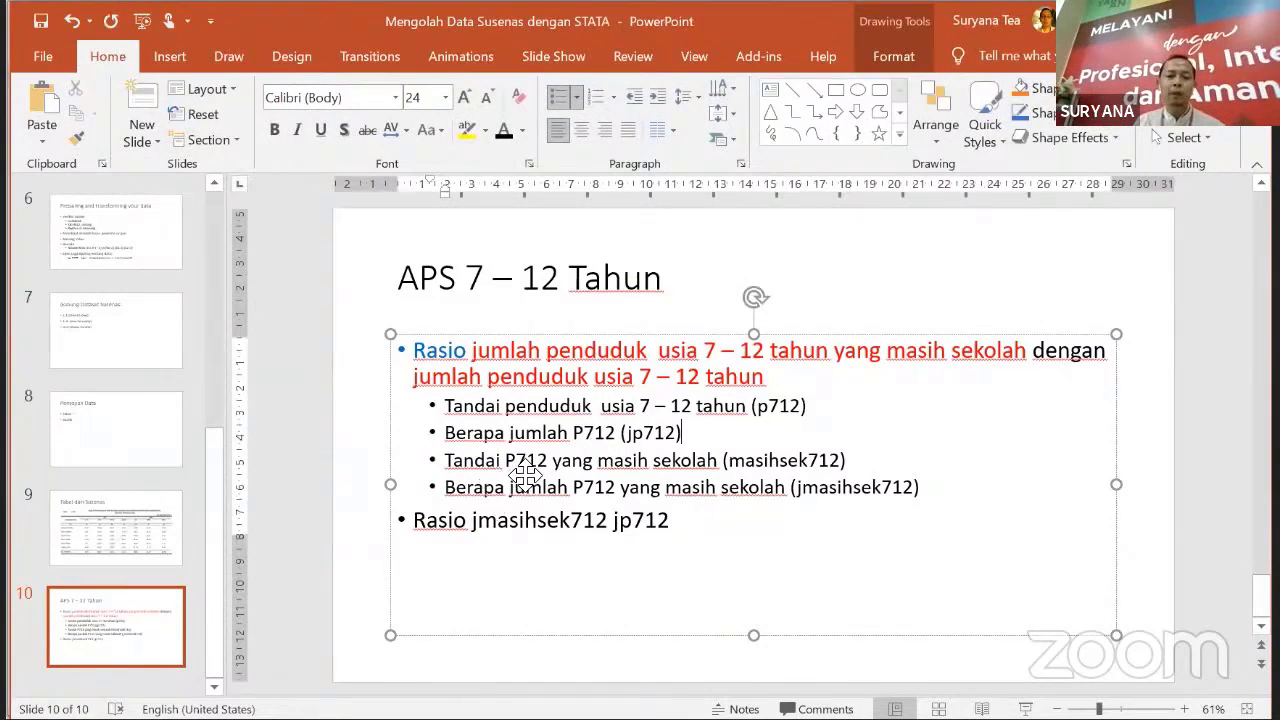
pyautogui.click(618, 520)
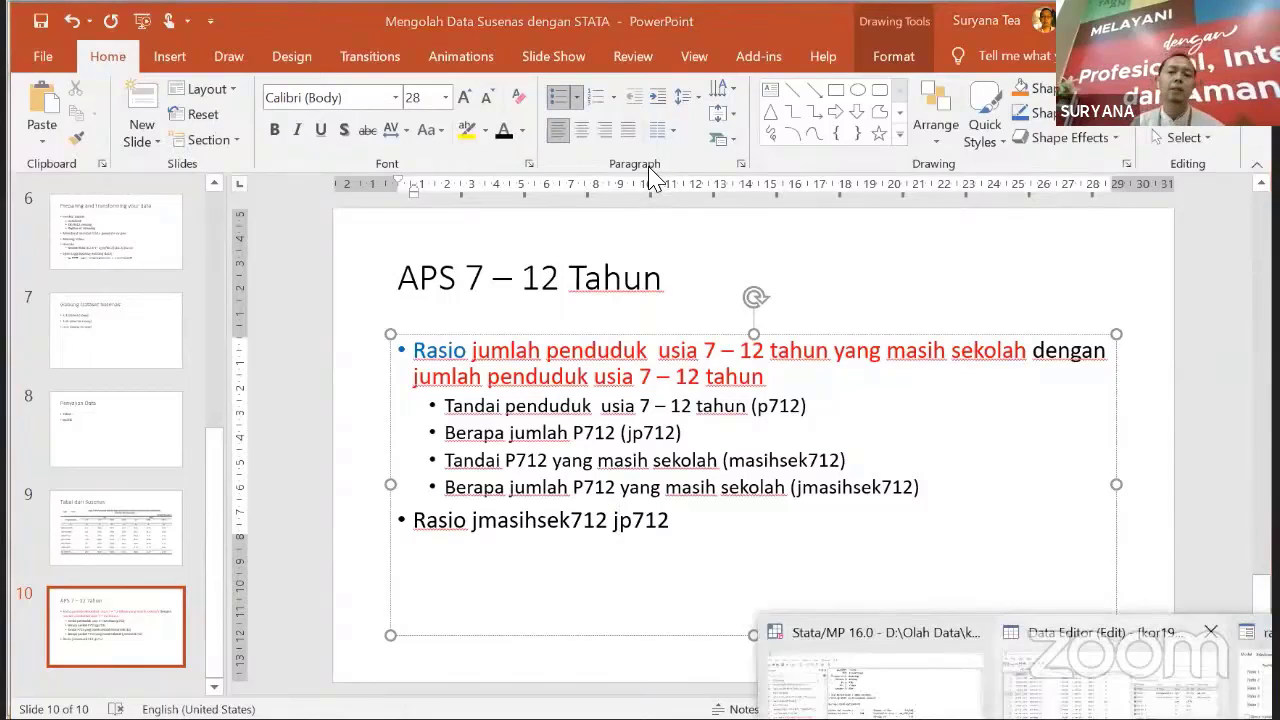
# - Switch to the Stata Data Editor and define a new float variable named p712 with the value 1
pyautogui.hotkey('alt', 'Tab')
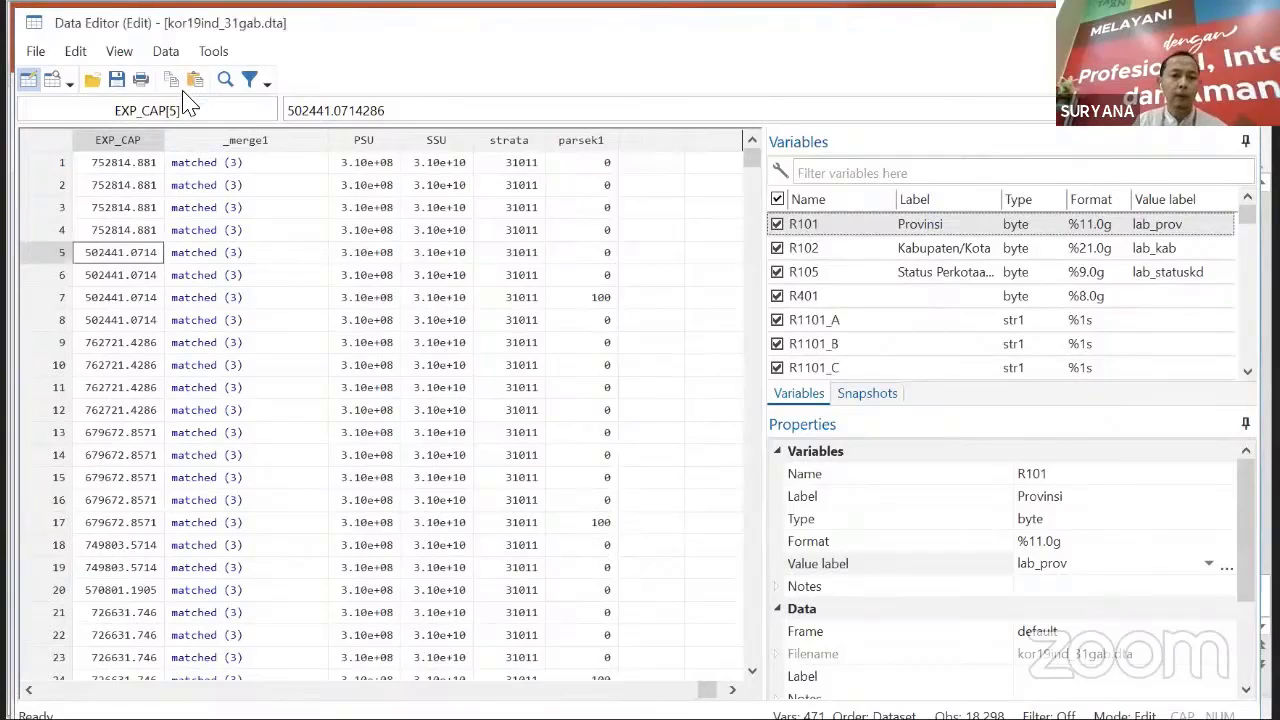
pyautogui.click(167, 54)
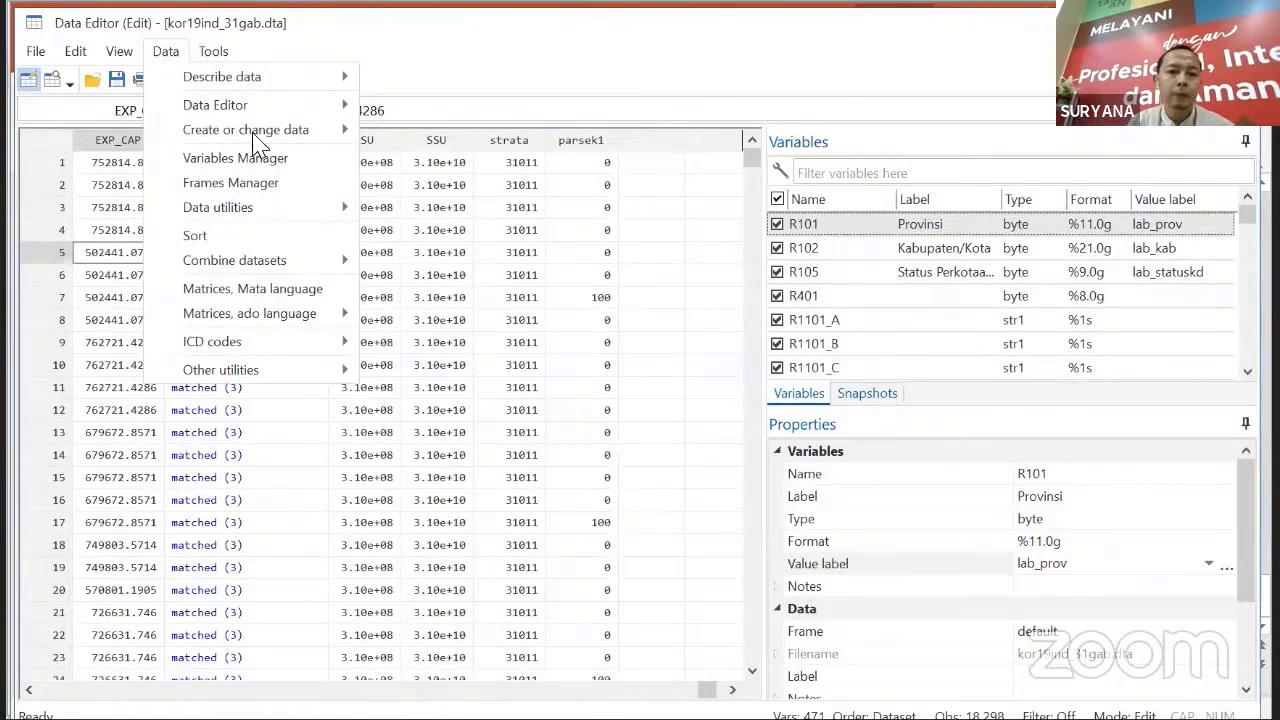
pyautogui.moveTo(262, 130)
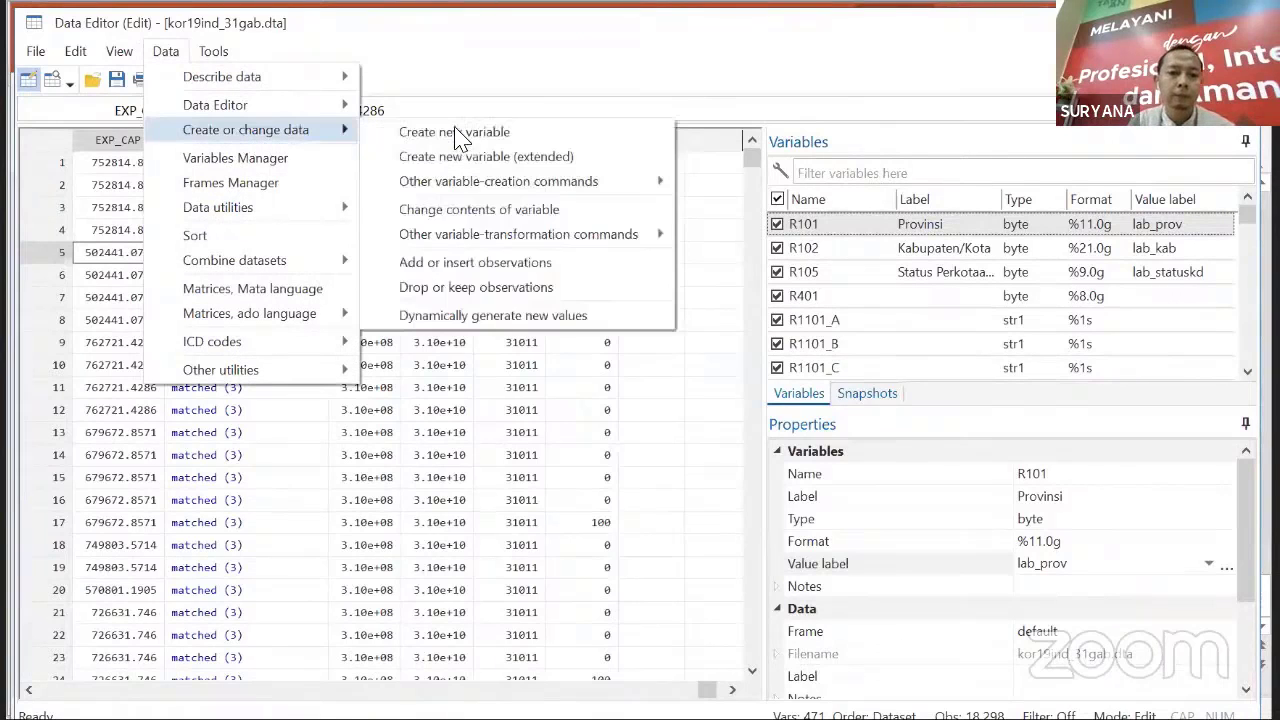
pyautogui.click(461, 133)
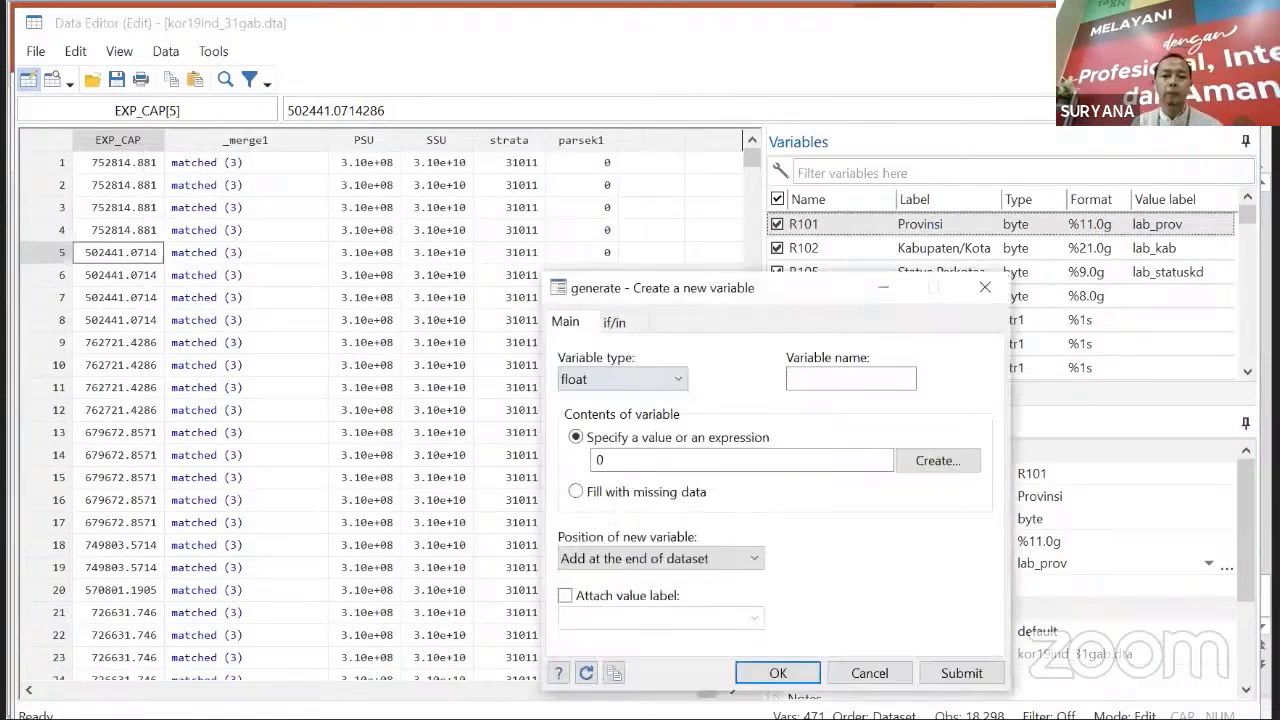
pyautogui.press('Escape')
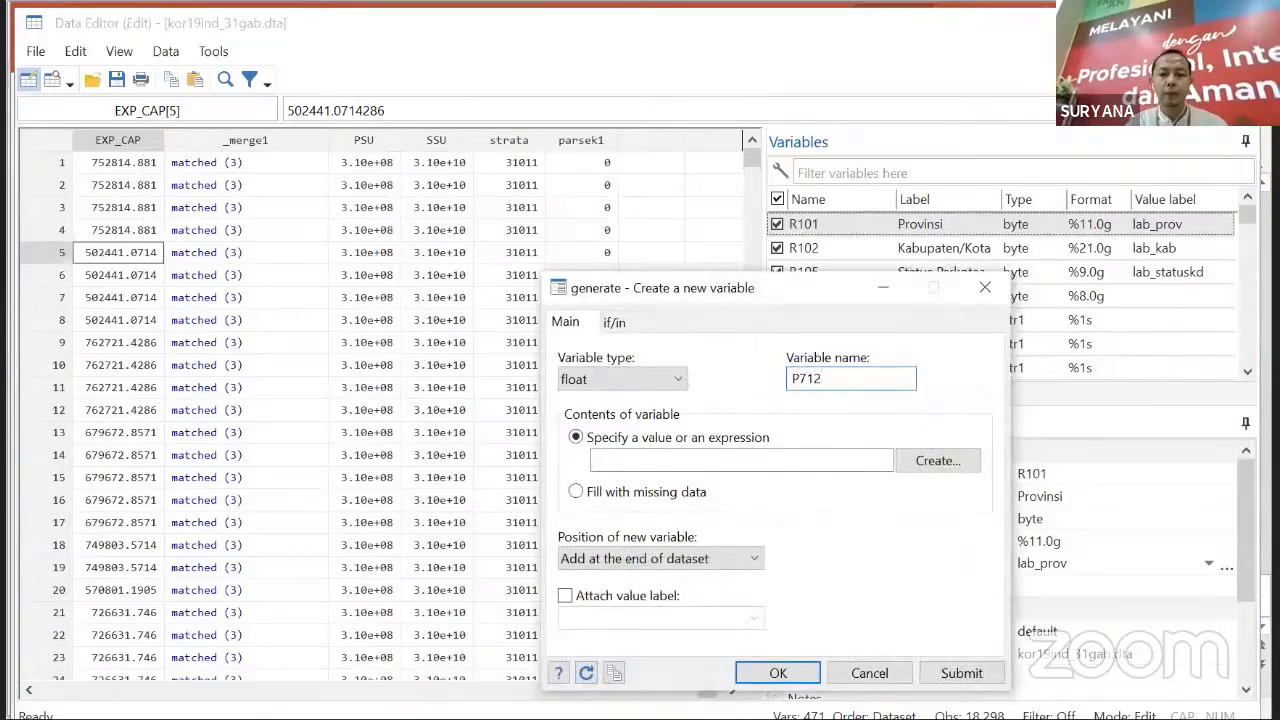
pyautogui.press('BackSpace')
pyautogui.press('BackSpace')
pyautogui.press('BackSpace')
pyautogui.press('BackSpace')
pyautogui.write('p')
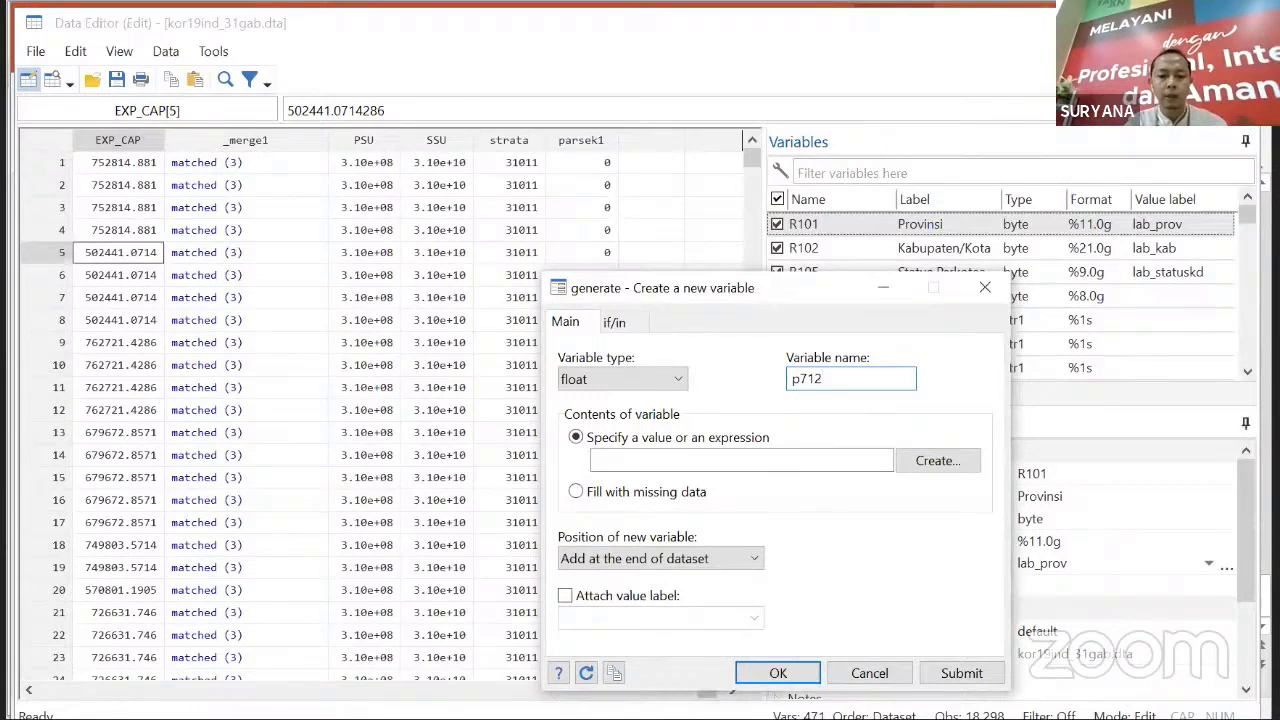
pyautogui.click(765, 462)
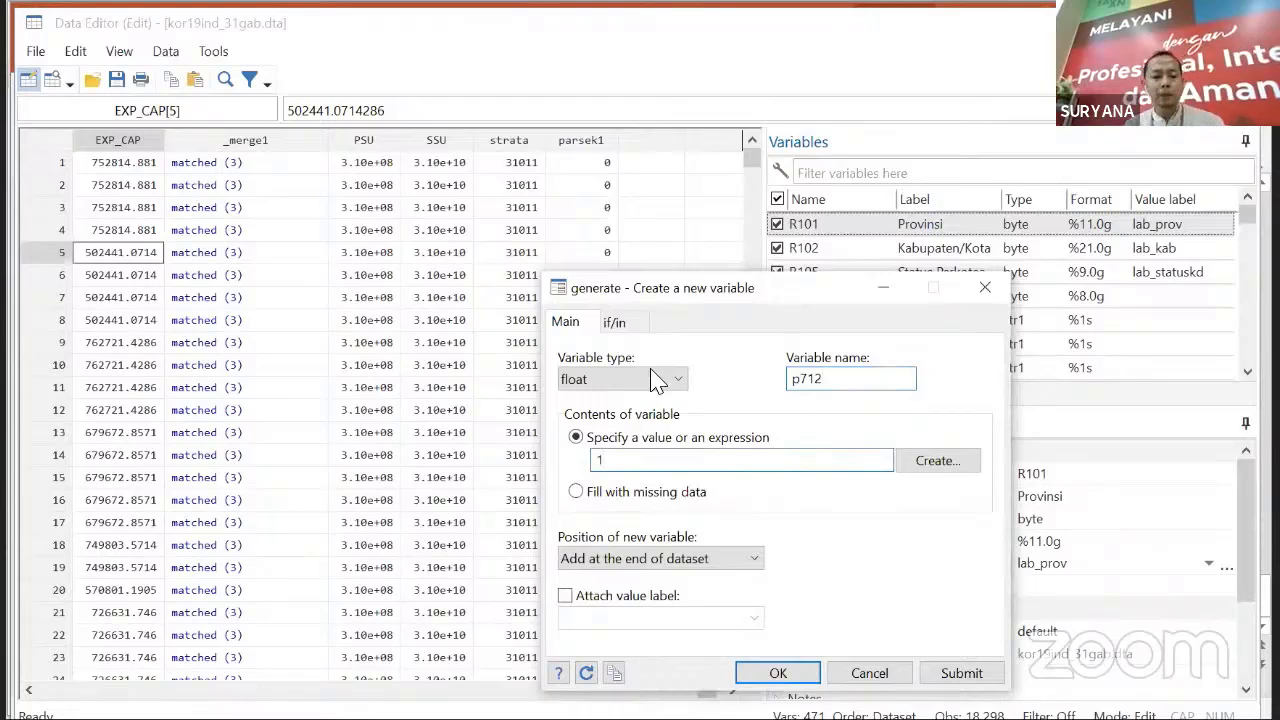
# - Restrict the new variable p712 to observations meeting R407>=7&R407<=12 and create it
pyautogui.click(615, 323)
pyautogui.click(632, 402)
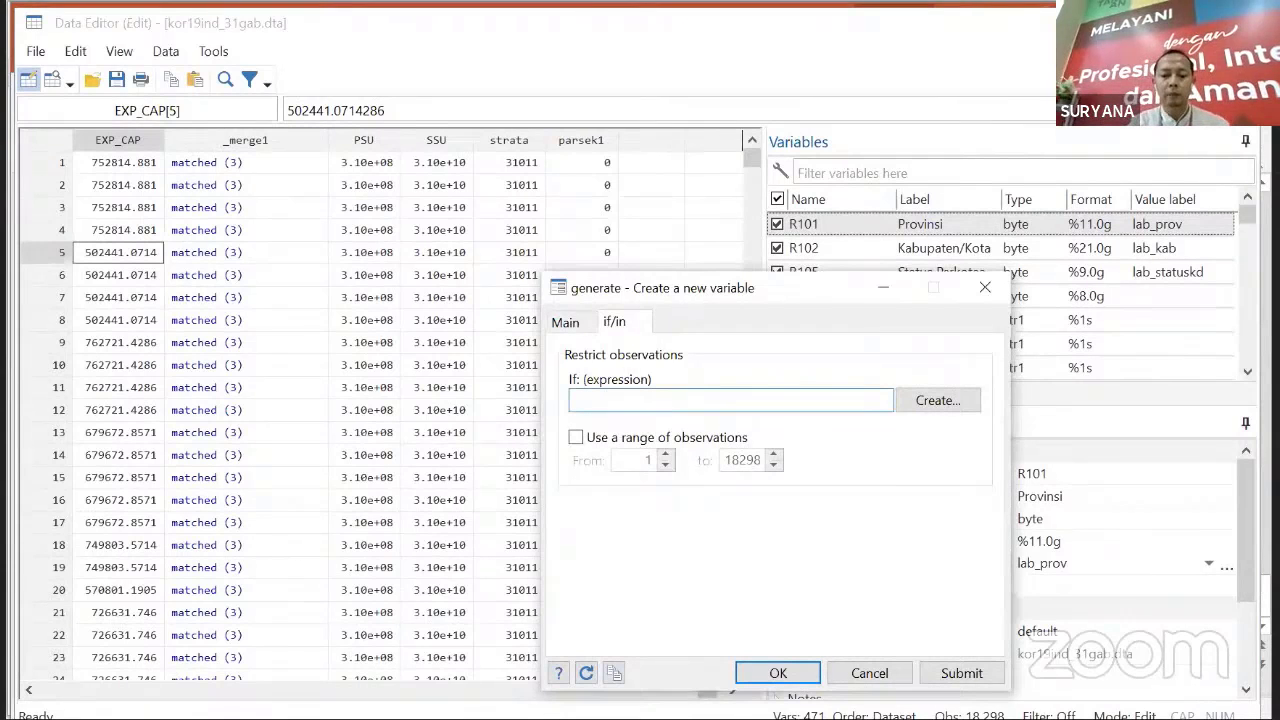
pyautogui.write('R407>=12')
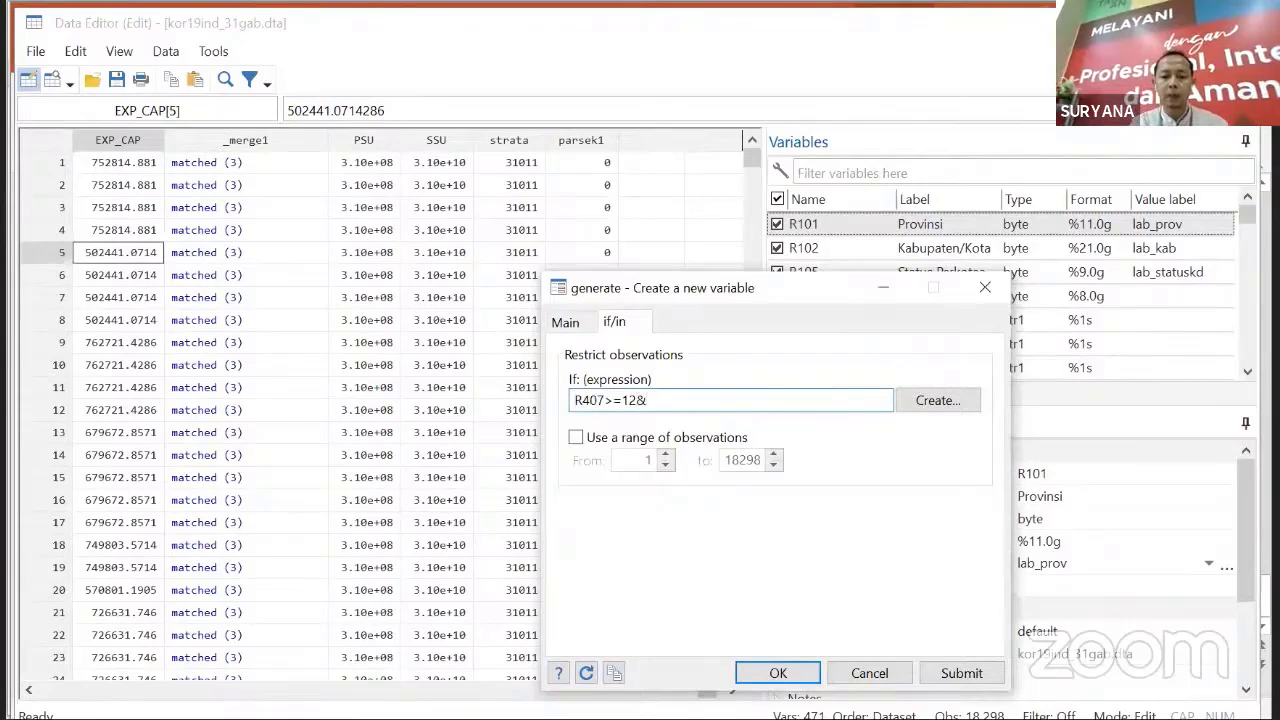
pyautogui.write('&R407')
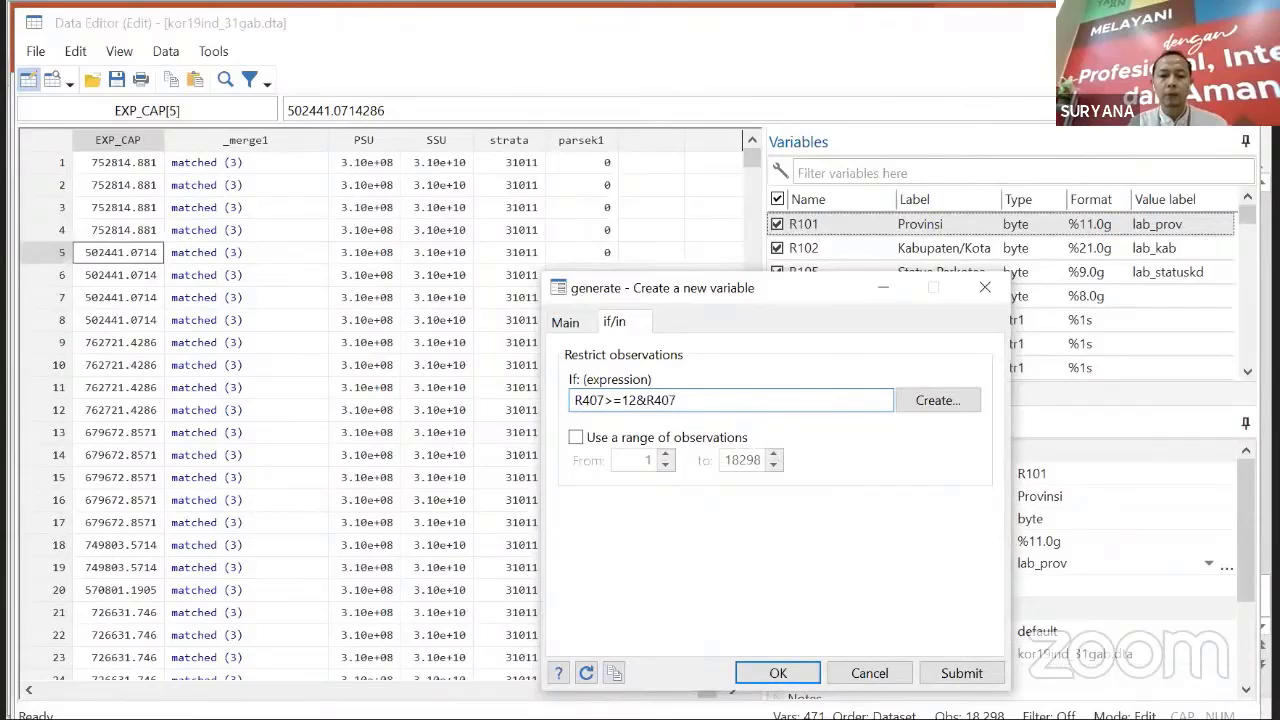
pyautogui.write('<=12')
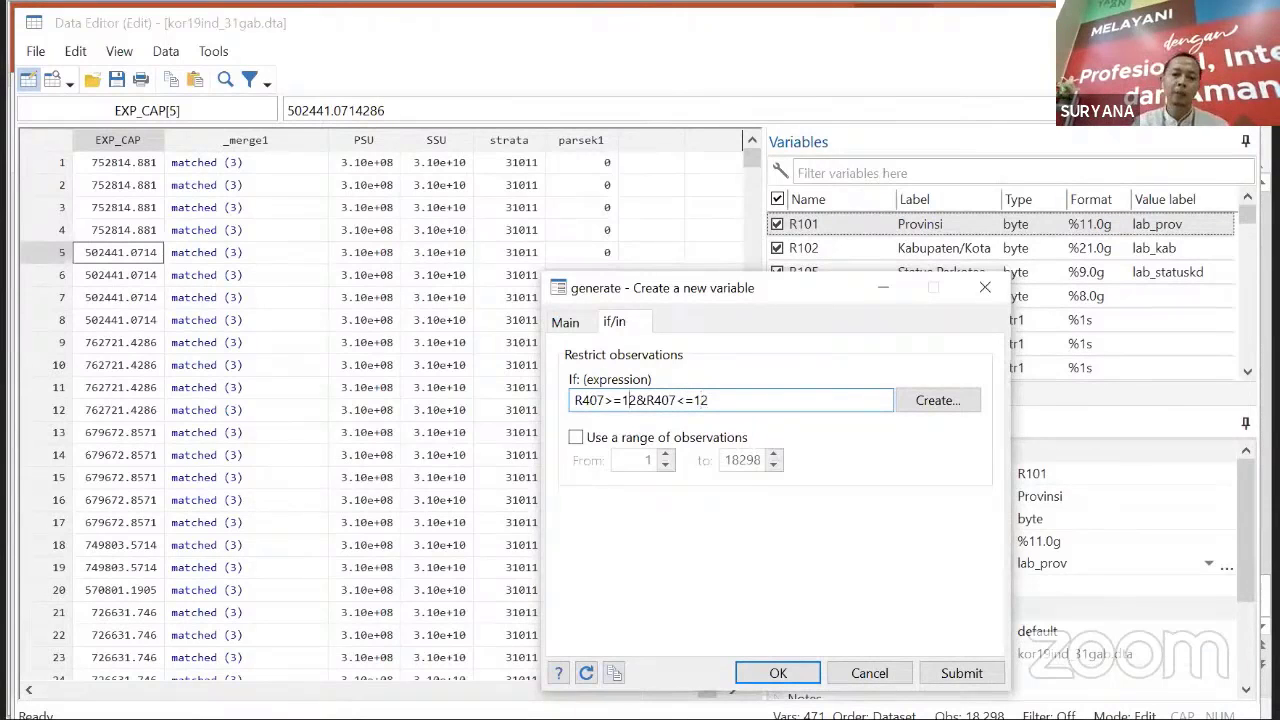
pyautogui.doubleClick(629, 400)
pyautogui.write('7')
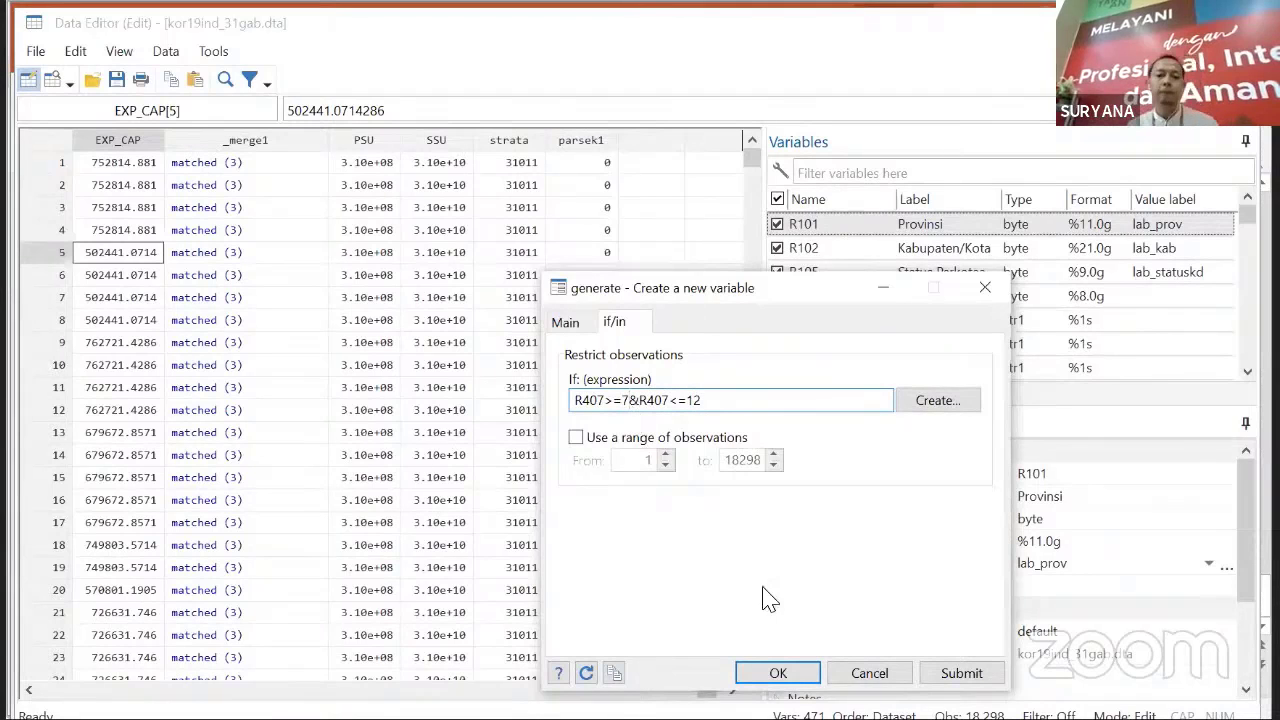
pyautogui.click(779, 672)
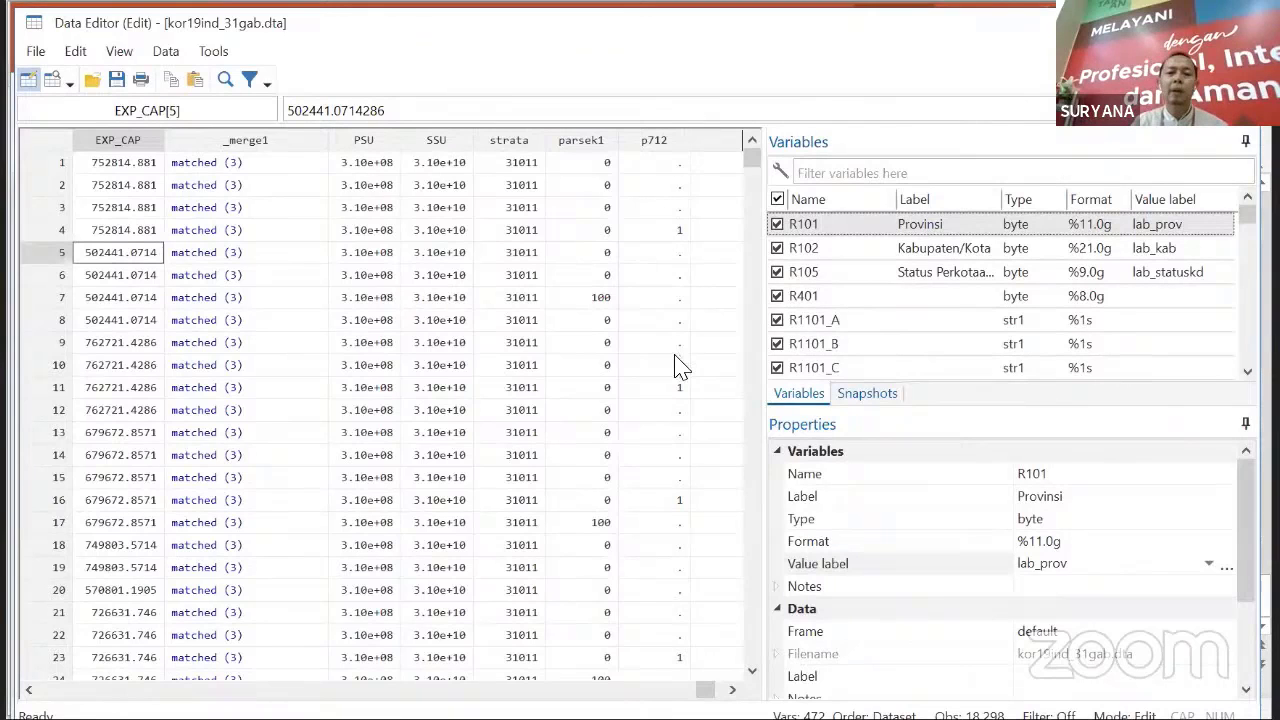
# - Start creating an extended (egen) variable and name it jp712
pyautogui.click(178, 55)
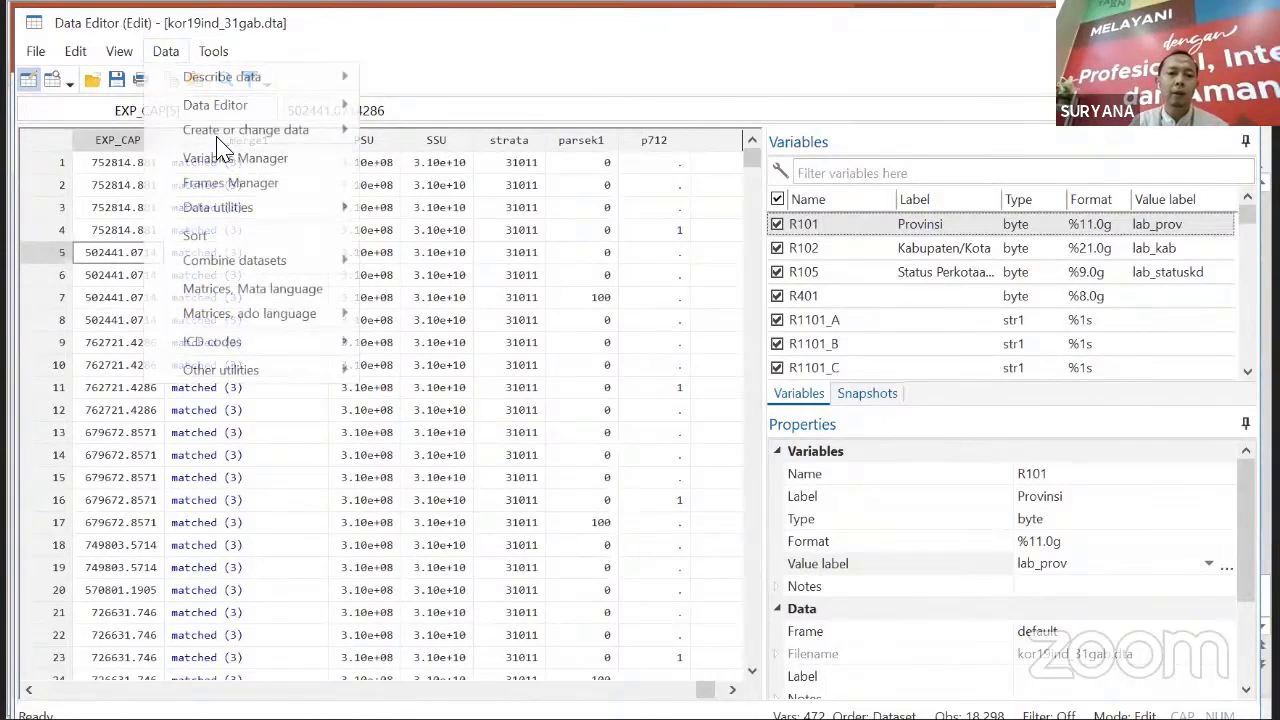
pyautogui.moveTo(310, 131)
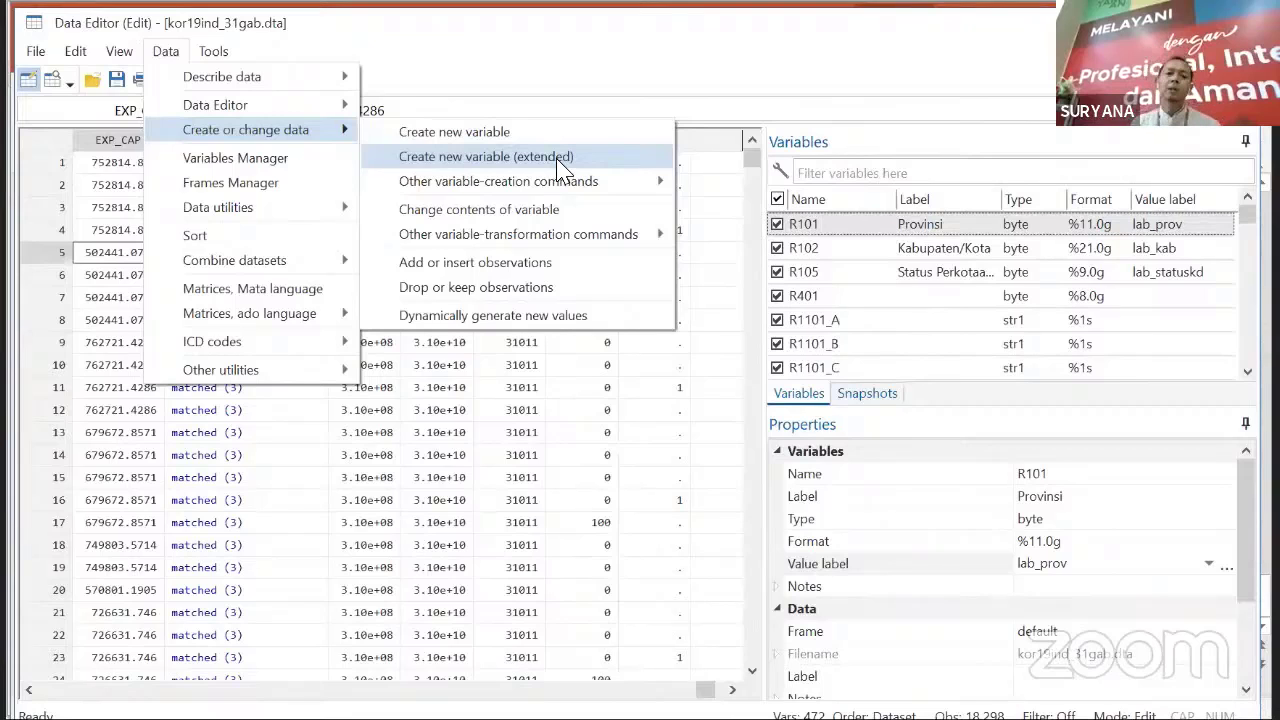
pyautogui.click(563, 170)
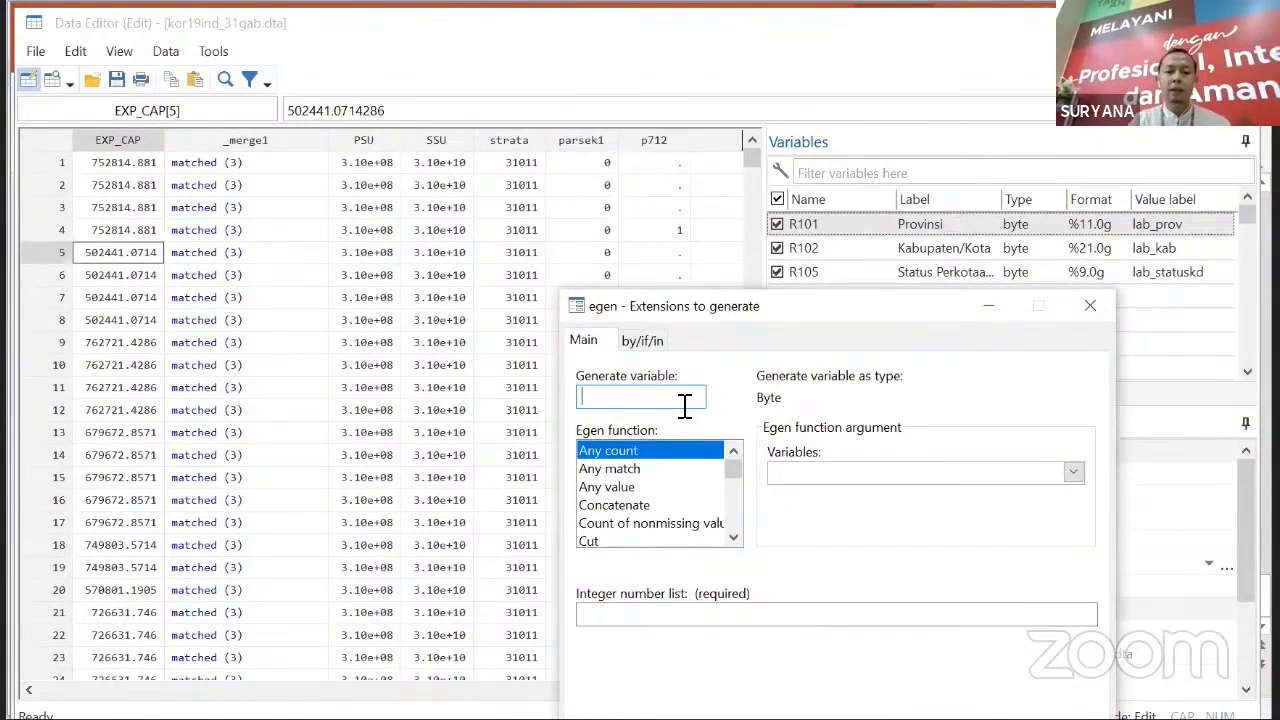
pyautogui.write('j')
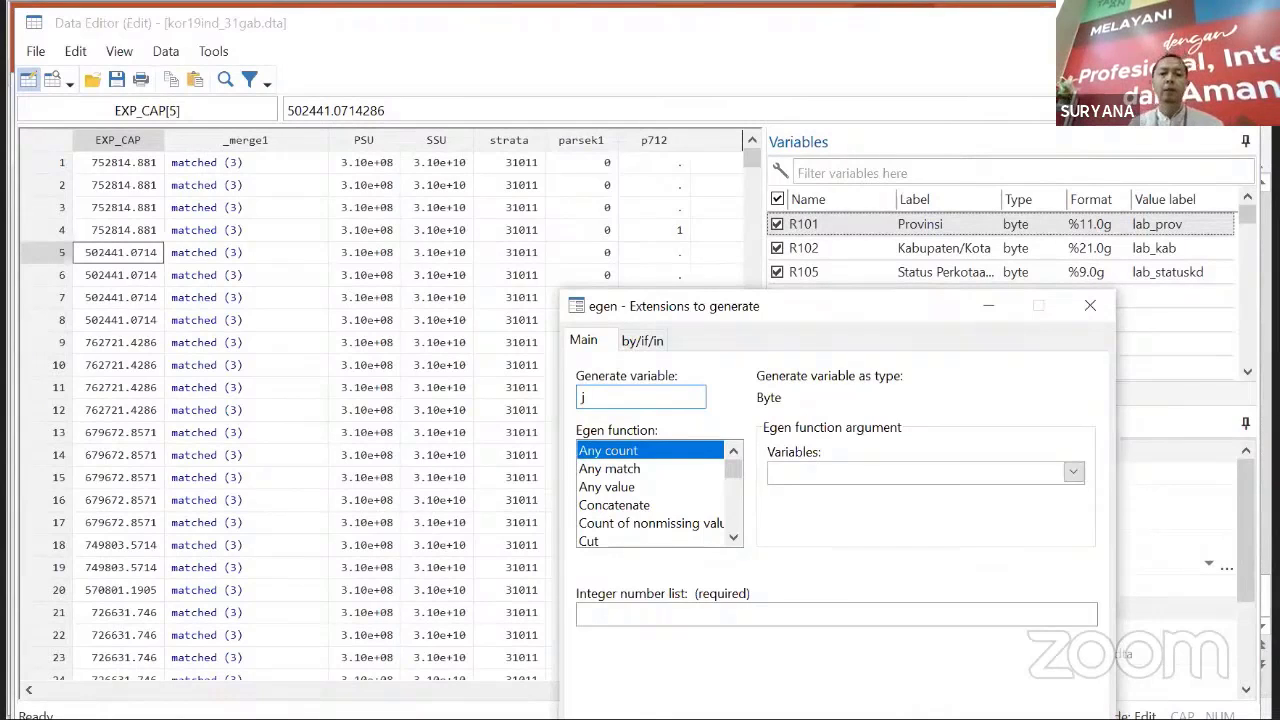
pyautogui.write('p712')
pyautogui.click(850, 476)
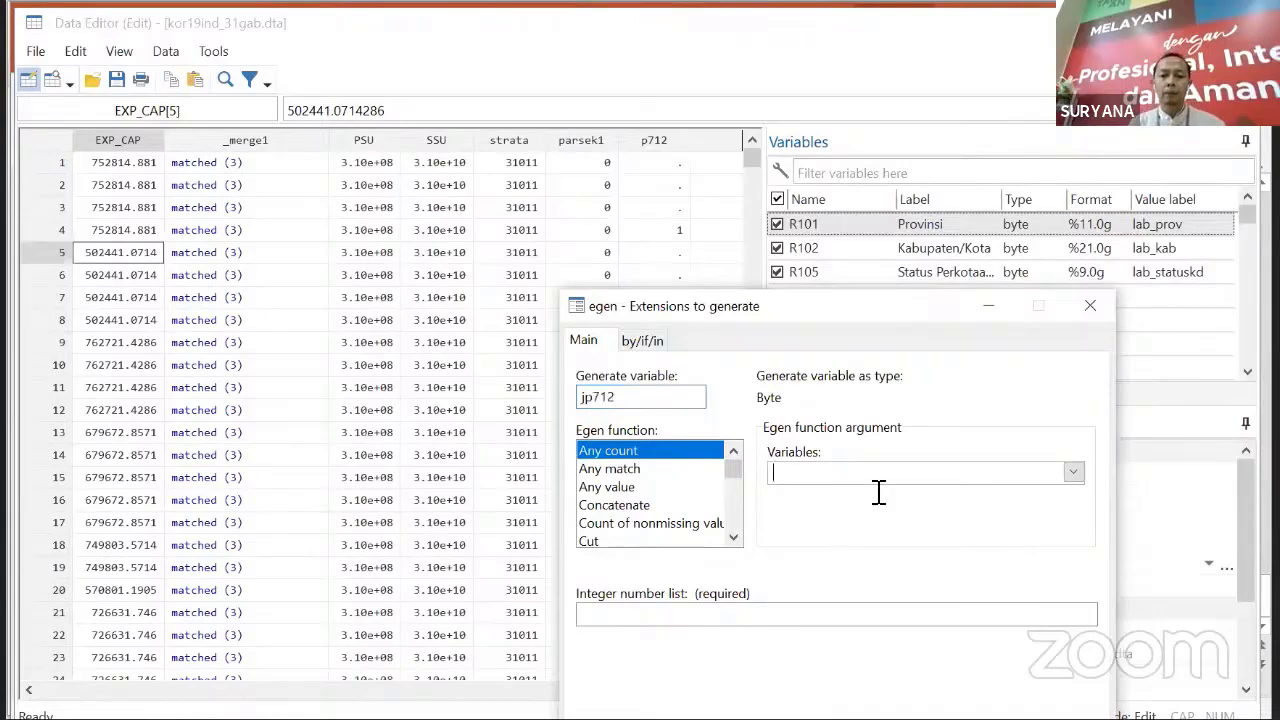
# - Look through the available egen functions for one that sums a variable
pyautogui.scroll(-12, 745, 502)
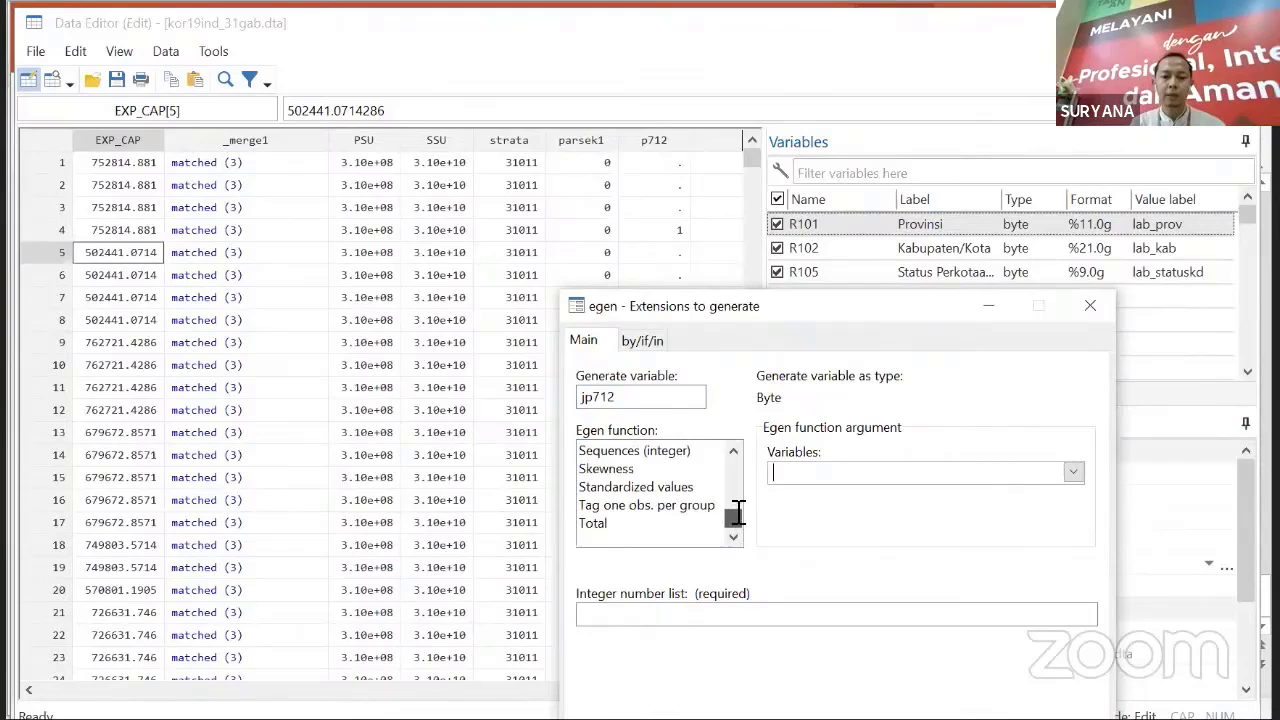
pyautogui.moveTo(734, 517); pyautogui.dragTo(737, 470)
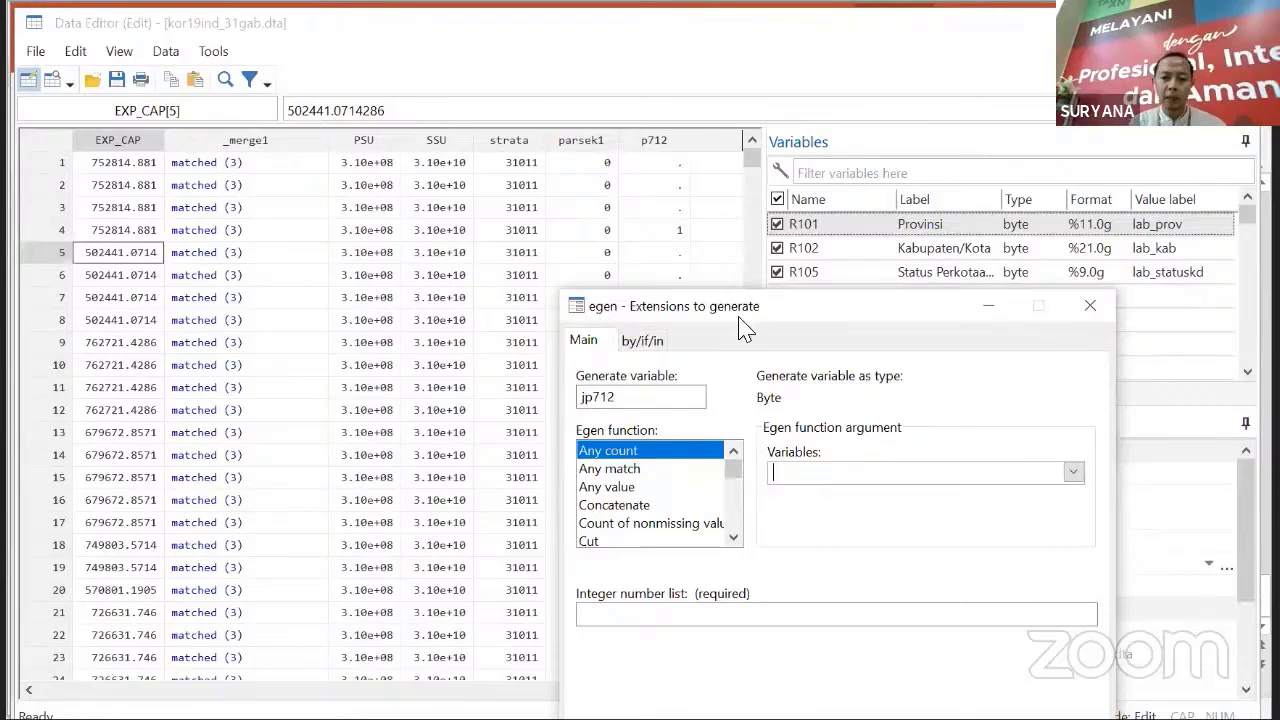
pyautogui.click(734, 538)
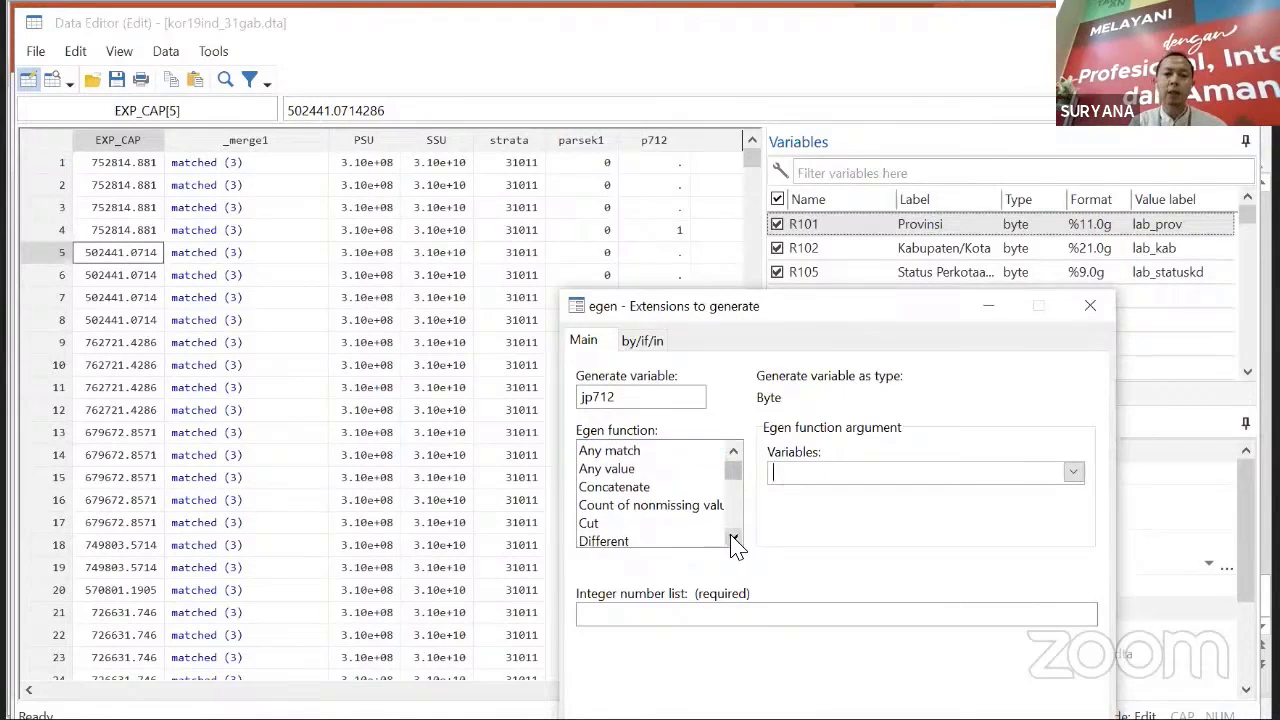
pyautogui.click(734, 538)
pyautogui.click(734, 538)
pyautogui.click(734, 538)
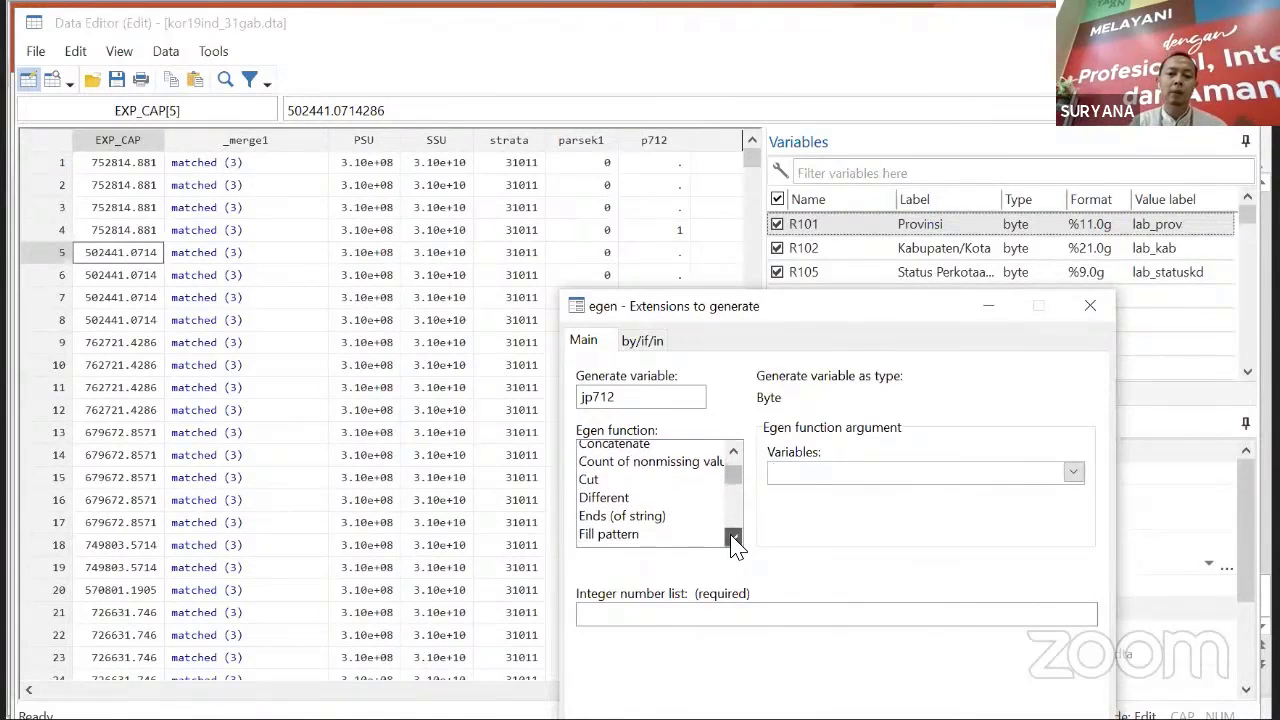
pyautogui.click(734, 538)
pyautogui.click(734, 538)
pyautogui.click(734, 538)
pyautogui.click(734, 538)
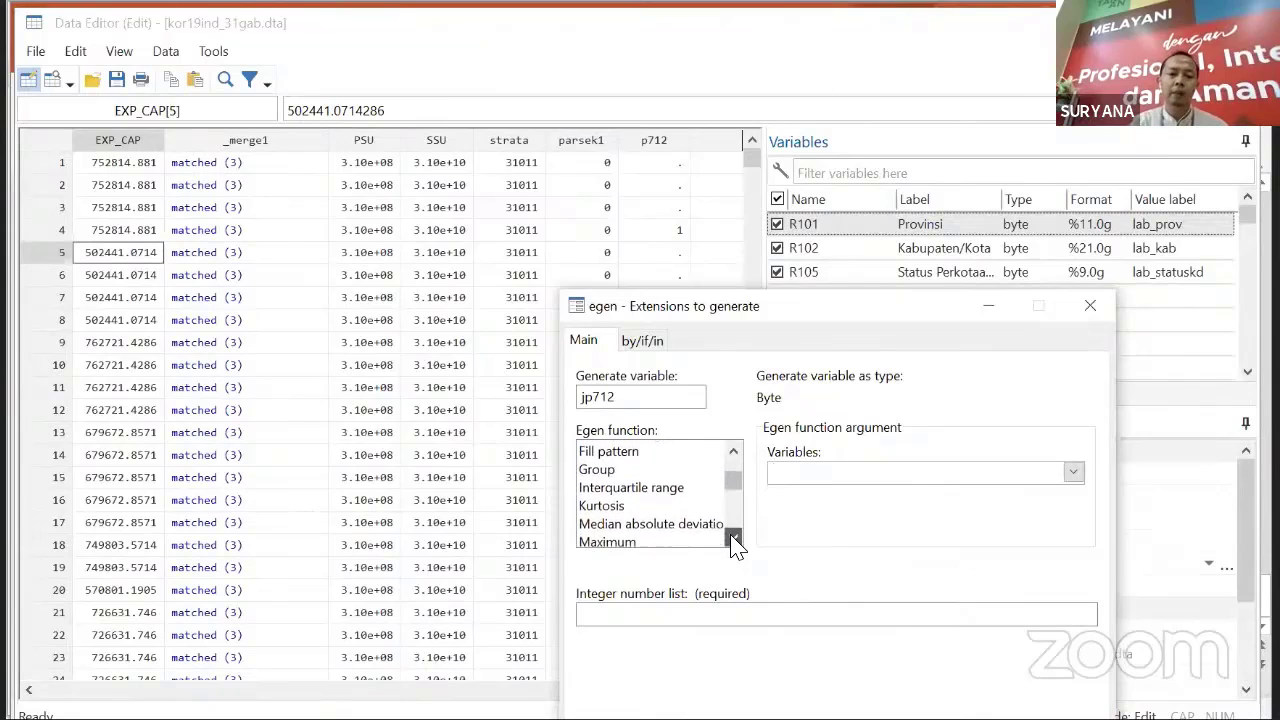
pyautogui.click(734, 538)
pyautogui.click(734, 538)
pyautogui.click(734, 538)
pyautogui.click(734, 538)
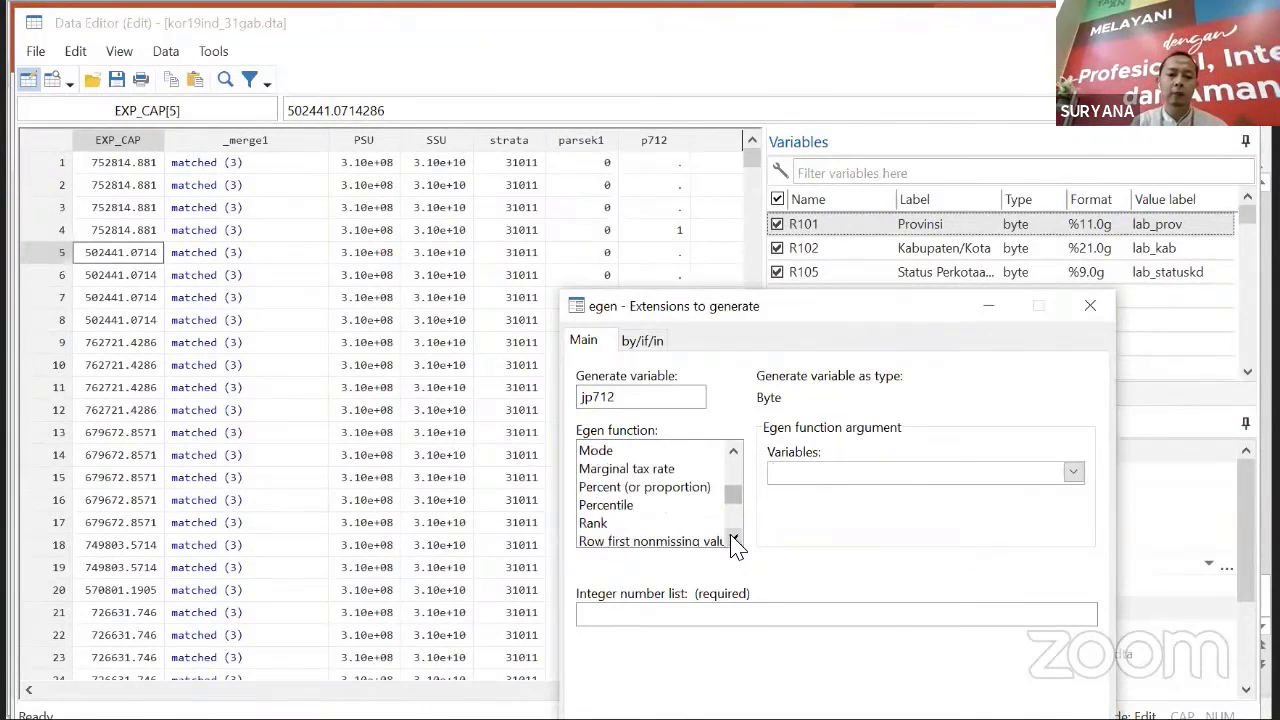
pyautogui.click(697, 523)
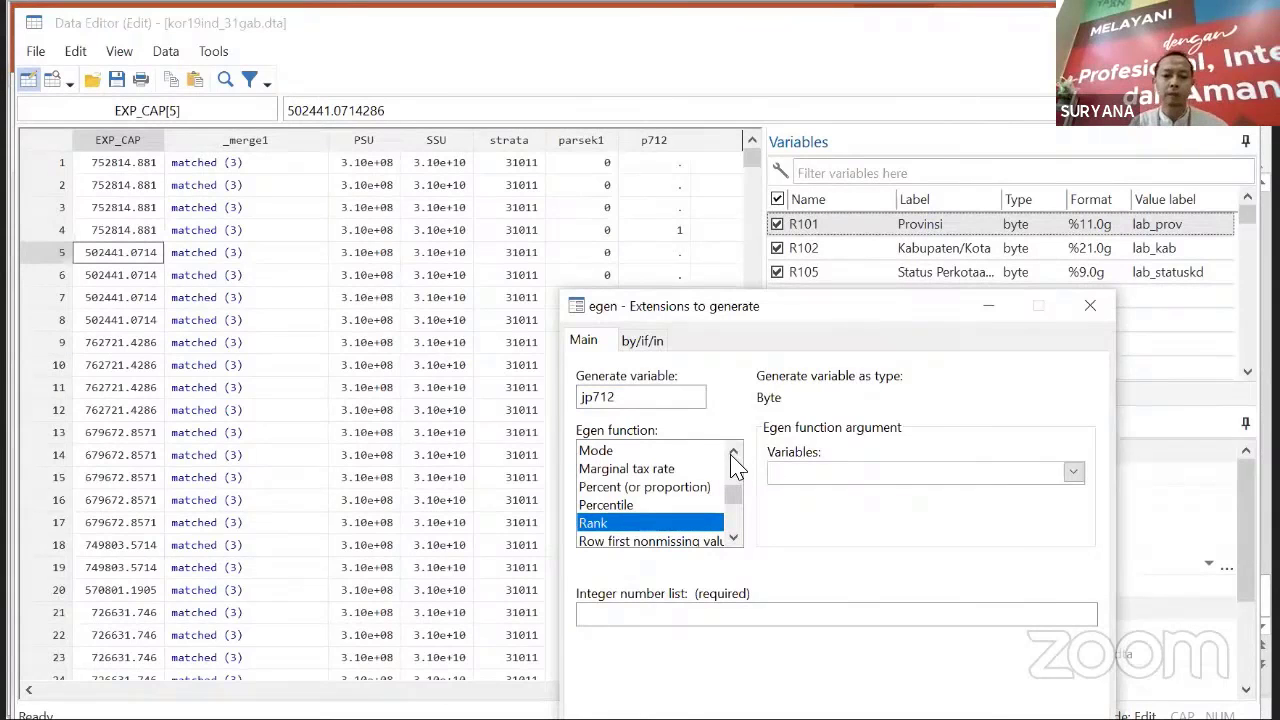
pyautogui.click(738, 518)
pyautogui.scroll(1, 738, 518)
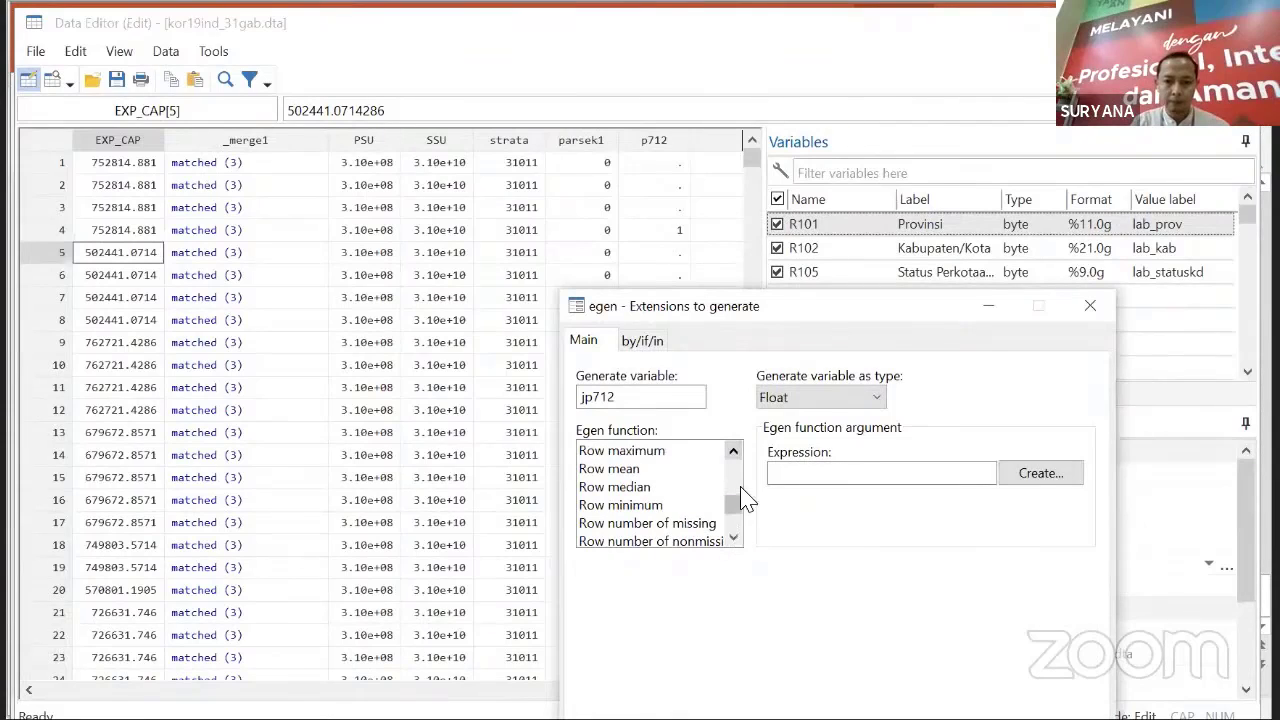
pyautogui.click(736, 452)
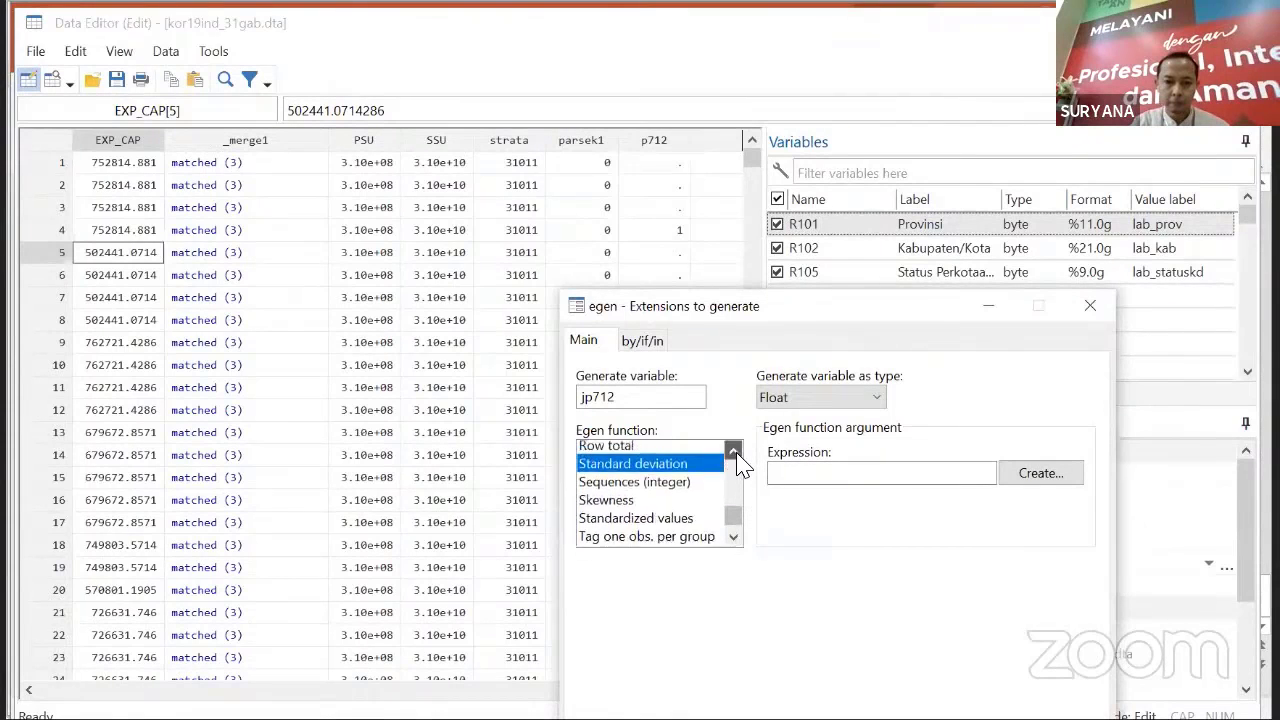
pyautogui.click(736, 452)
pyautogui.click(736, 452)
pyautogui.click(736, 452)
pyautogui.click(736, 452)
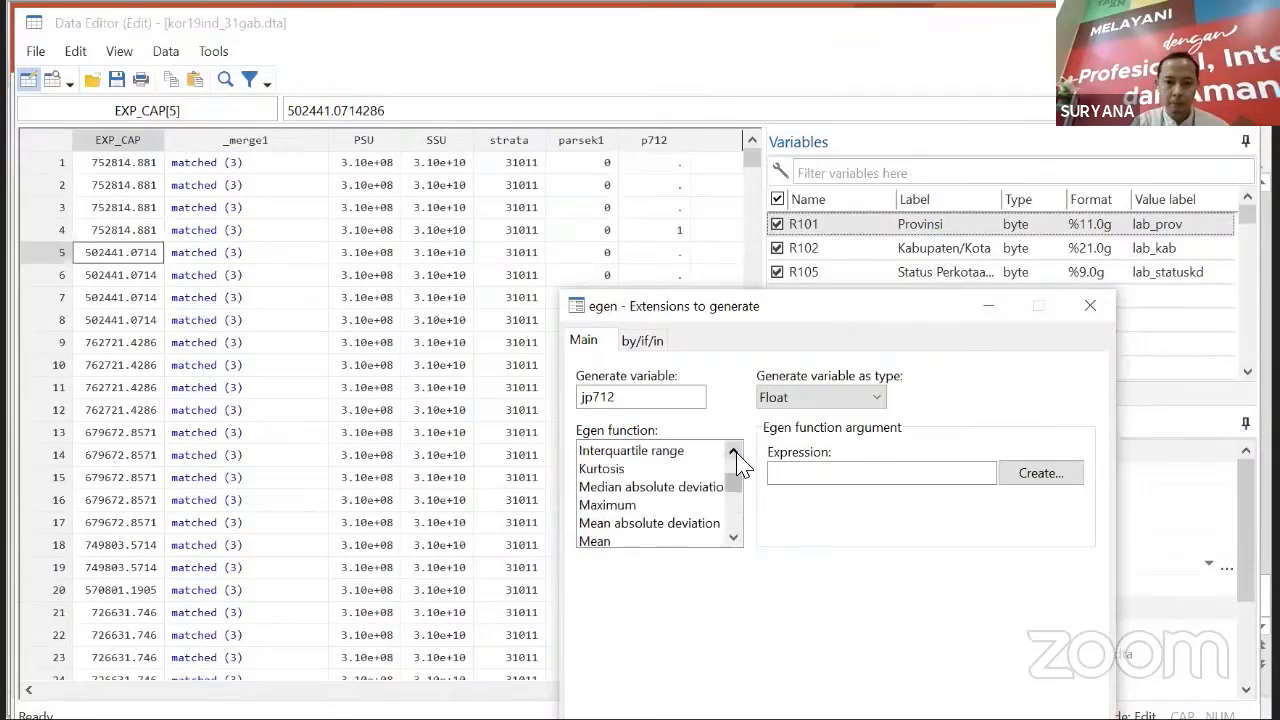
pyautogui.click(736, 452)
pyautogui.click(736, 452)
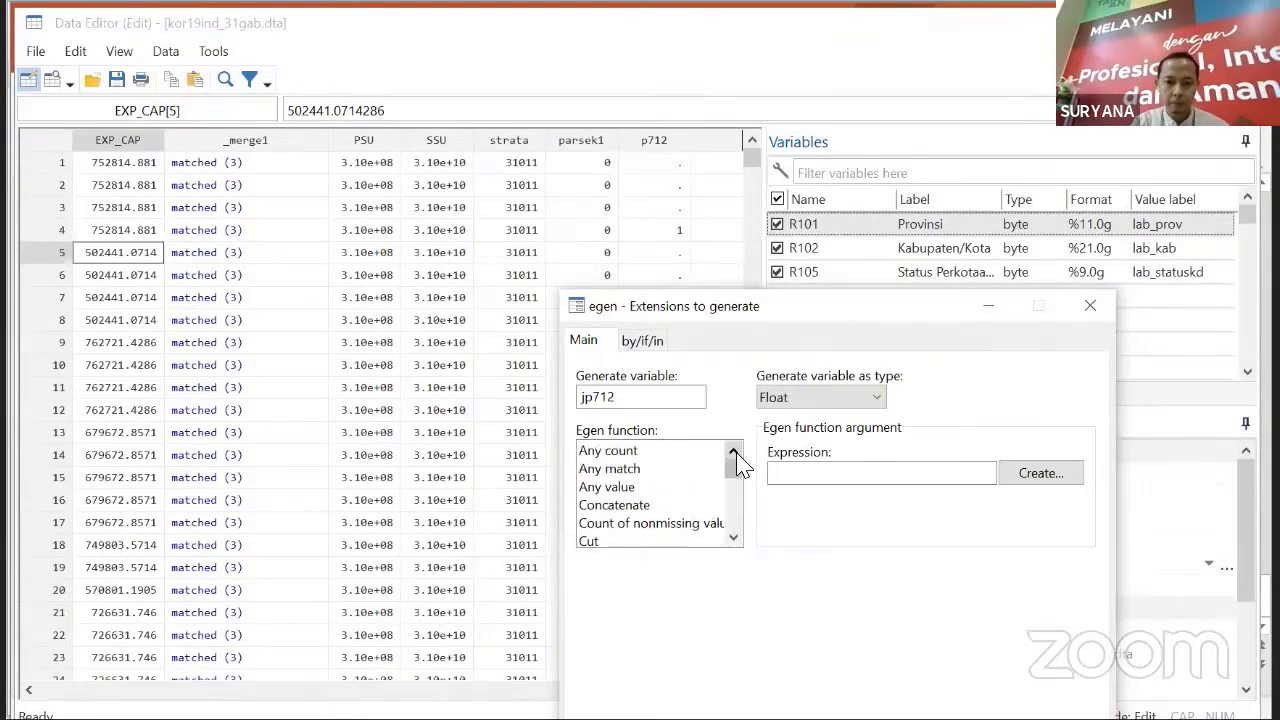
# - Choose Total as the egen function for the new variable jp712
pyautogui.click(735, 538)
pyautogui.click(735, 538)
pyautogui.click(735, 538)
pyautogui.click(735, 538)
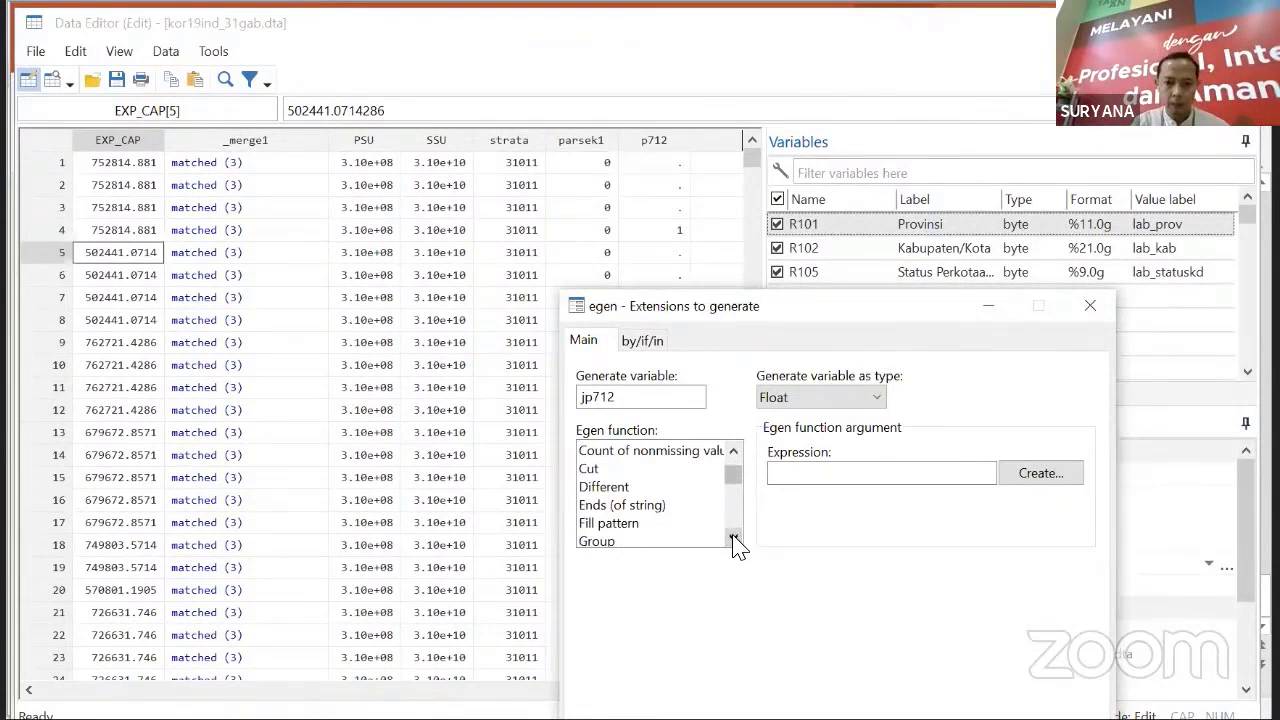
pyautogui.click(735, 538)
pyautogui.click(735, 538)
pyautogui.click(735, 538)
pyautogui.click(735, 538)
pyautogui.click(735, 538)
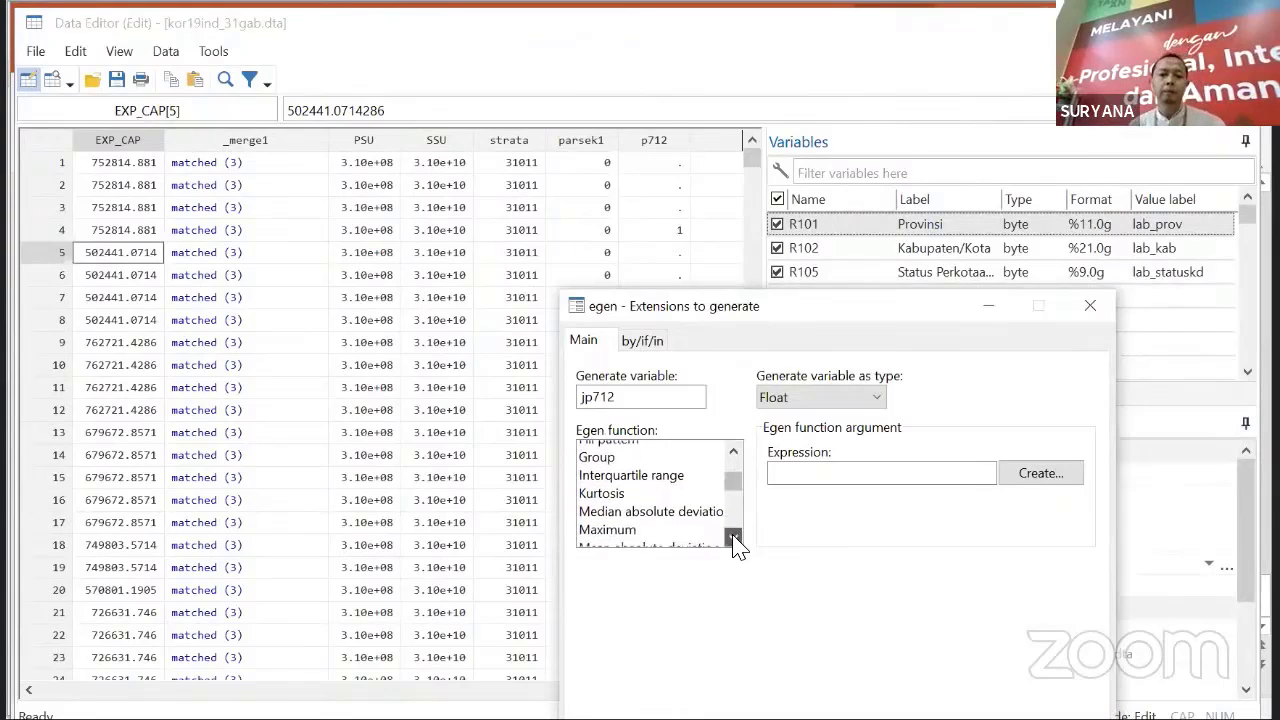
pyautogui.click(735, 538)
pyautogui.click(735, 538)
pyautogui.click(735, 538)
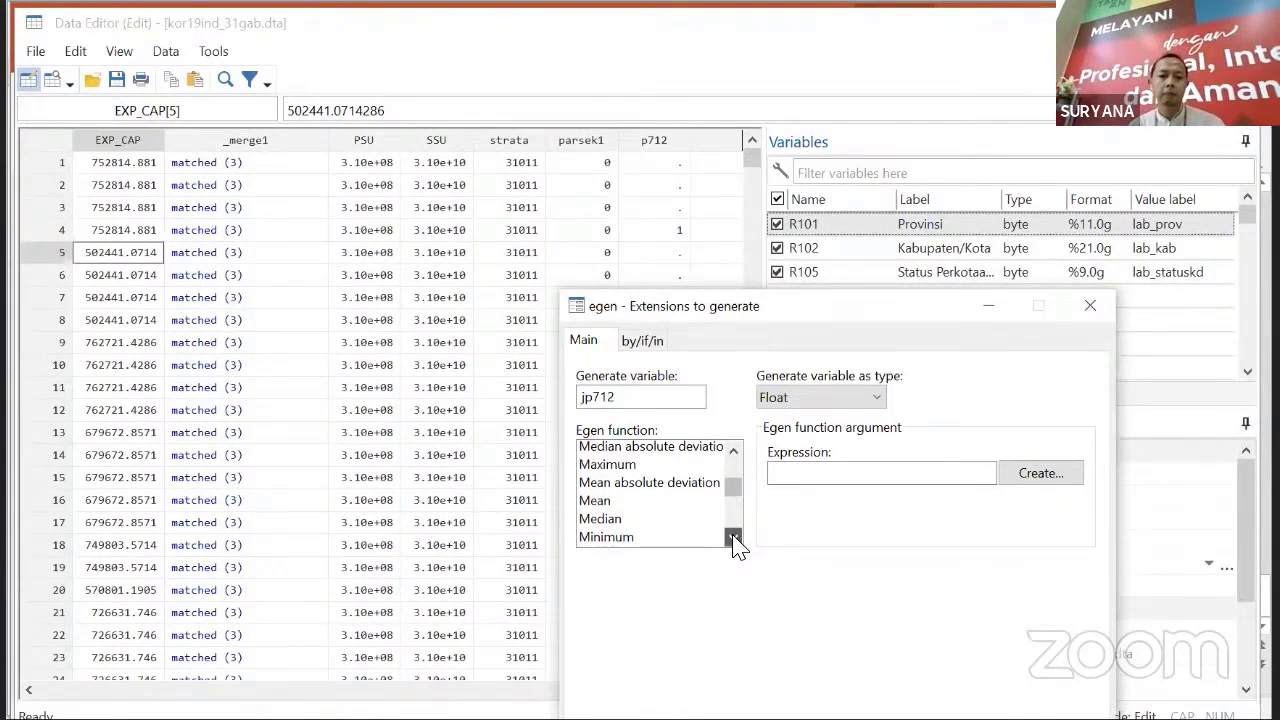
pyautogui.click(735, 538)
pyautogui.click(735, 538)
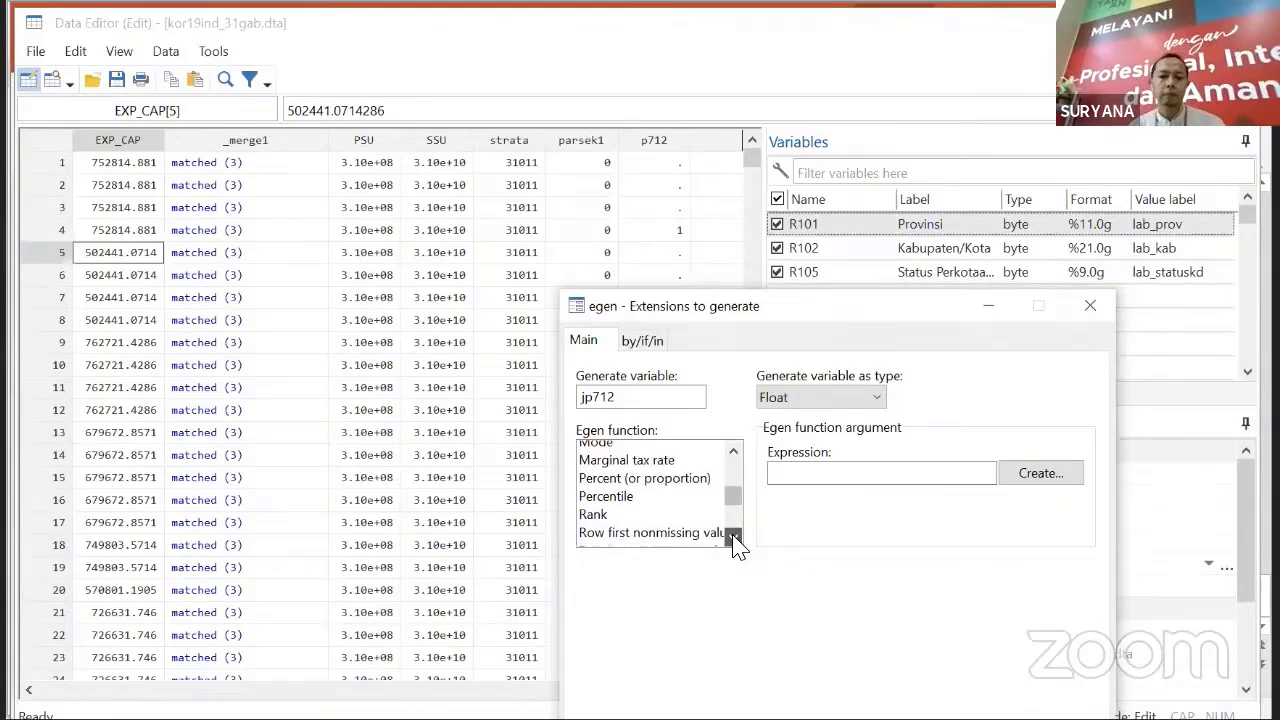
pyautogui.click(735, 538)
pyautogui.click(735, 538)
pyautogui.click(735, 538)
pyautogui.click(735, 538)
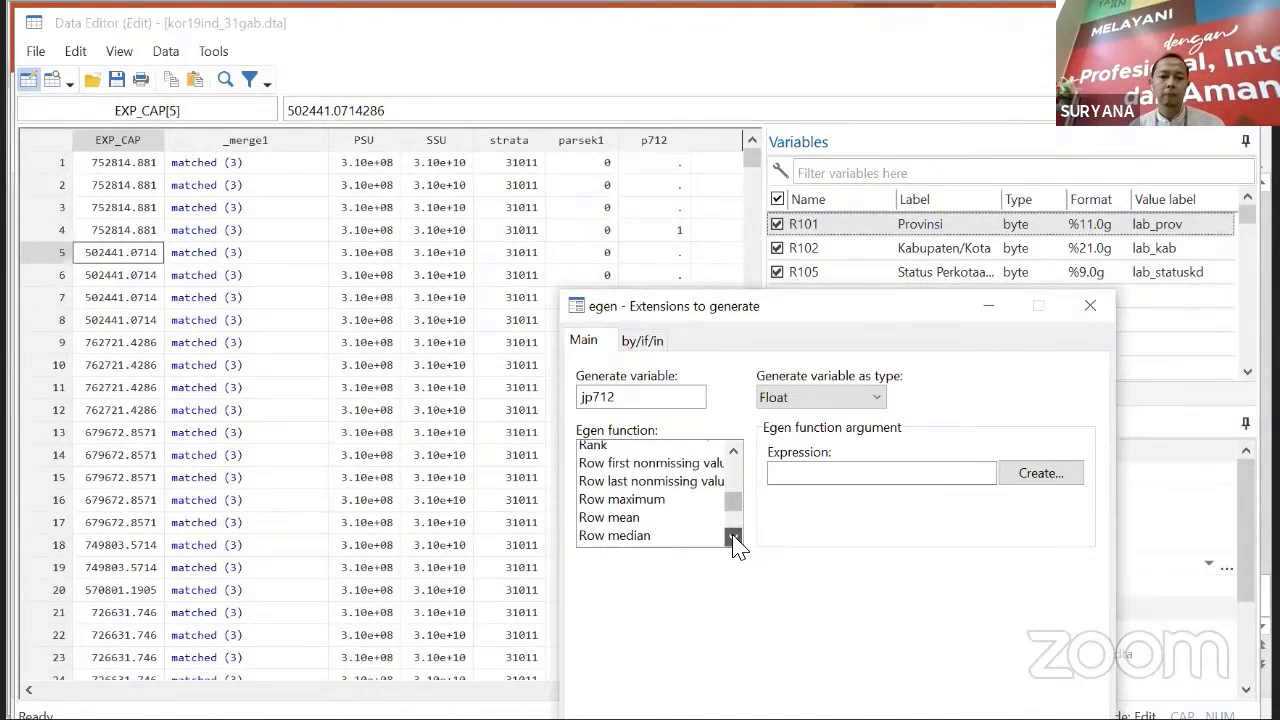
pyautogui.click(735, 538)
pyautogui.click(735, 538)
pyautogui.click(735, 538)
pyautogui.click(735, 538)
pyautogui.click(735, 538)
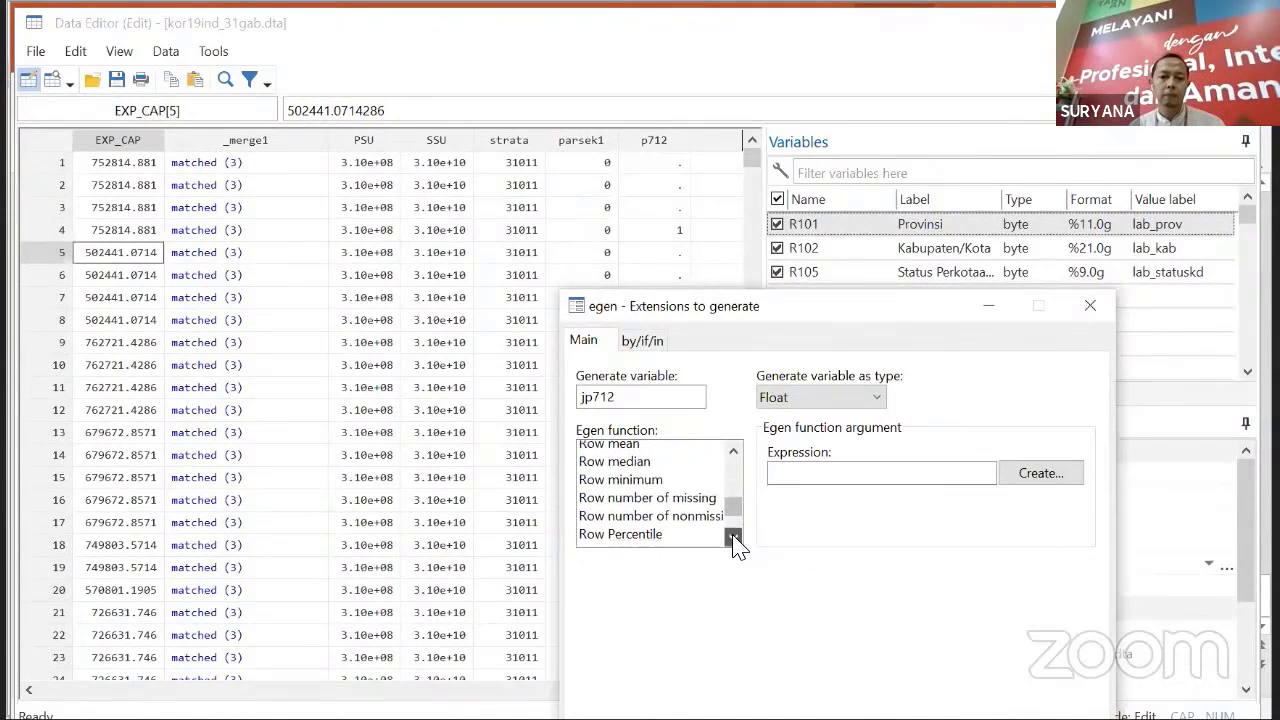
pyautogui.click(735, 538)
pyautogui.click(735, 538)
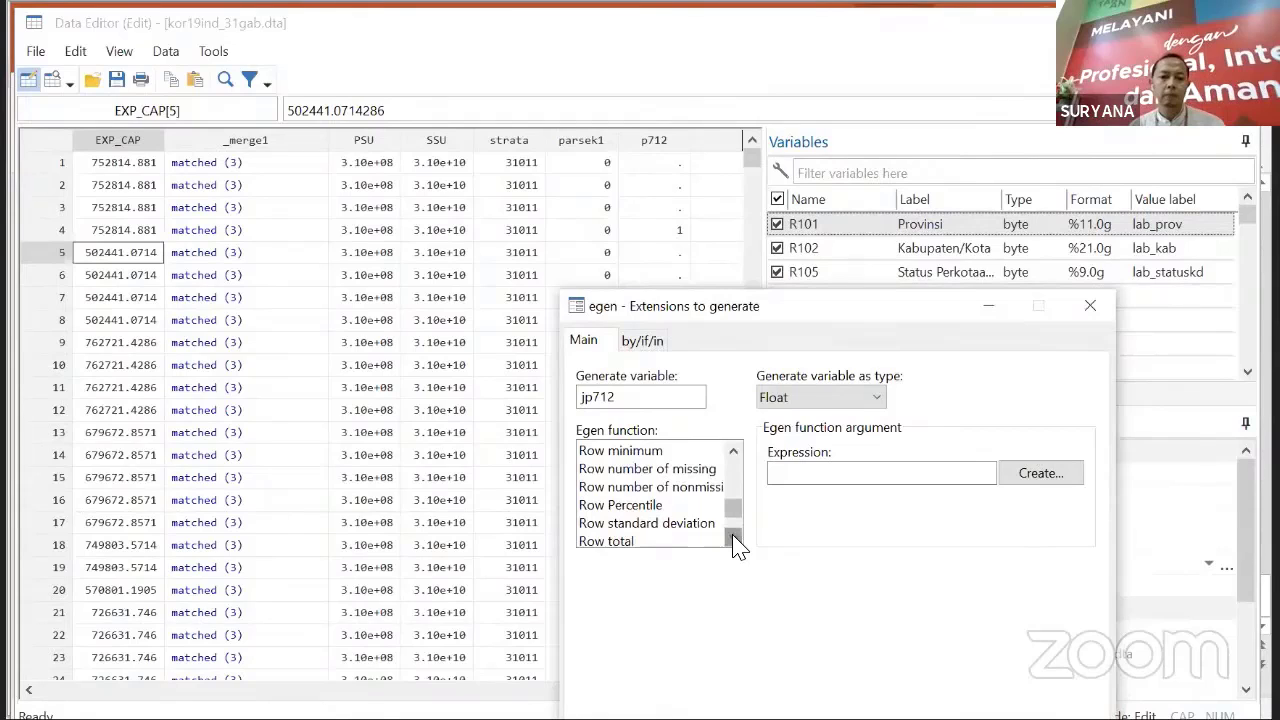
pyautogui.click(735, 538)
pyautogui.click(735, 538)
pyautogui.click(735, 538)
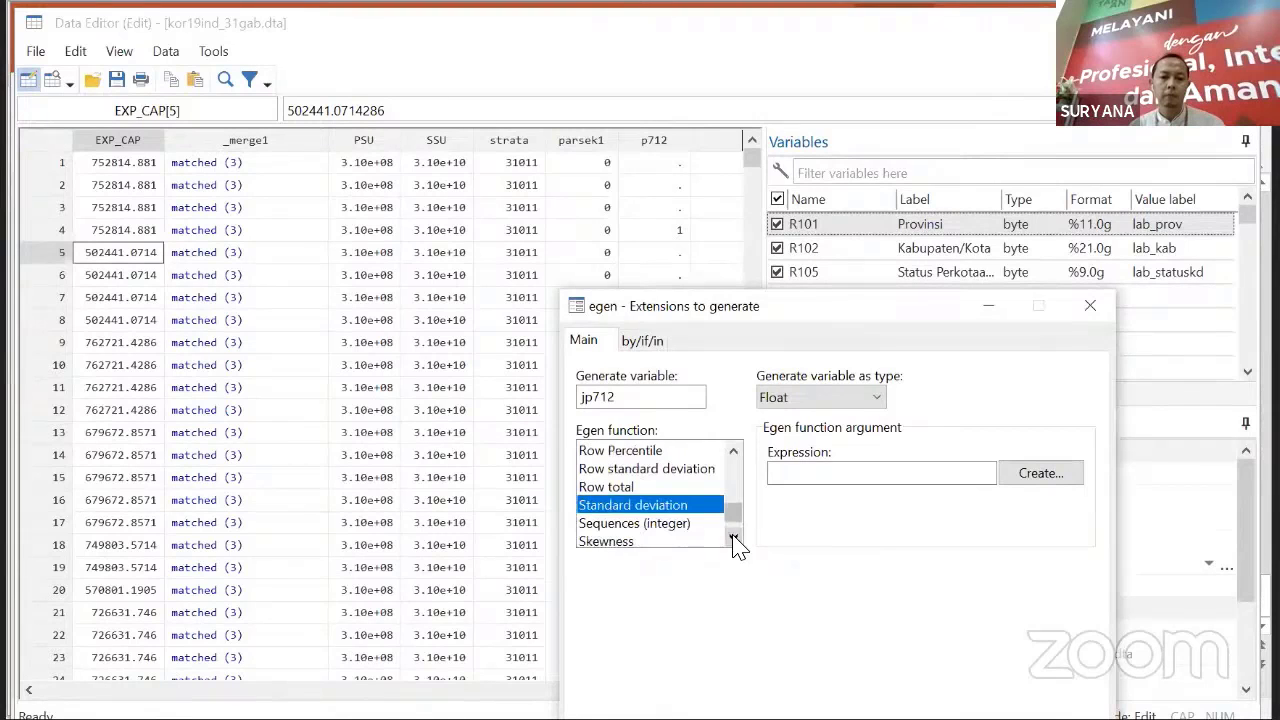
pyautogui.click(735, 538)
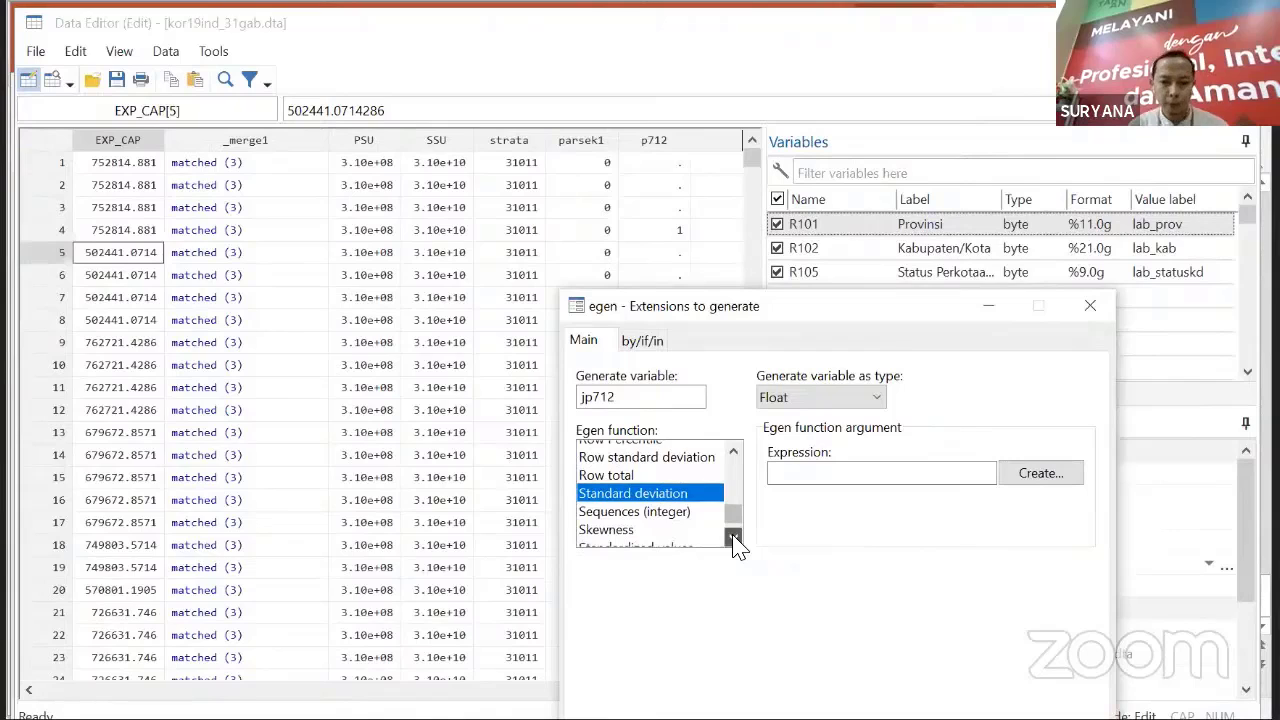
pyautogui.click(735, 538)
pyautogui.click(735, 538)
pyautogui.click(735, 538)
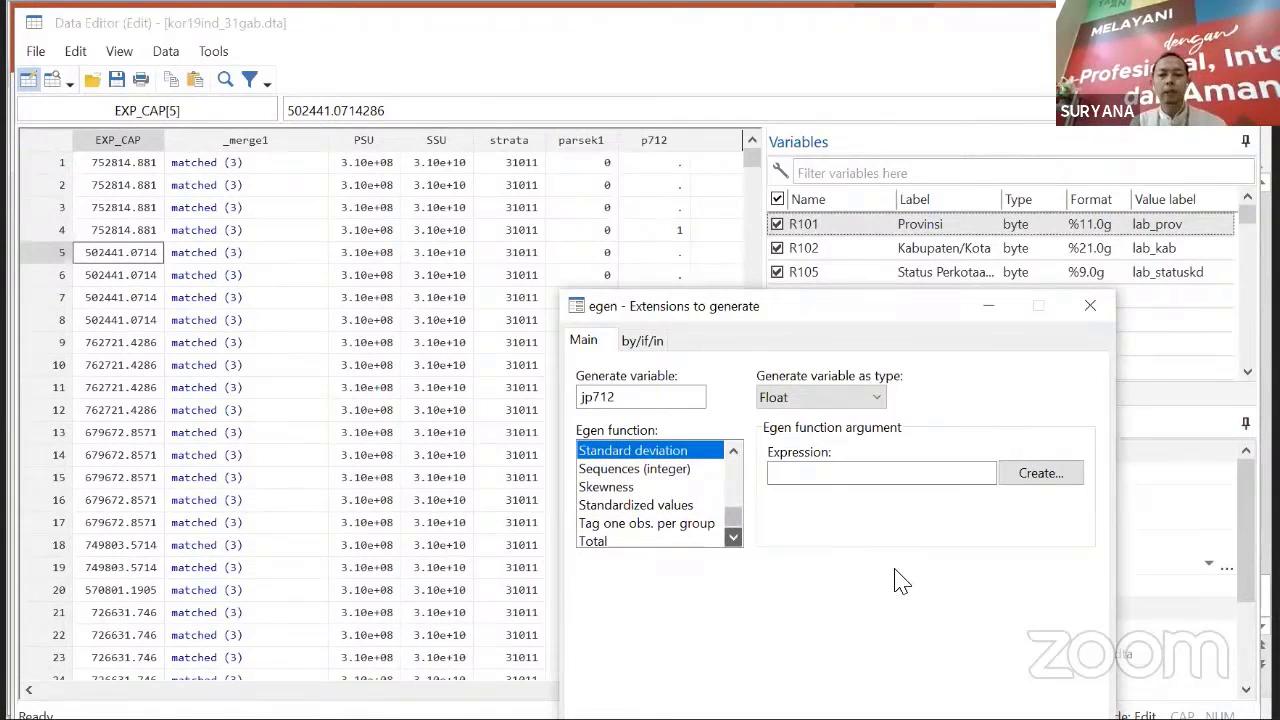
pyautogui.click(850, 475)
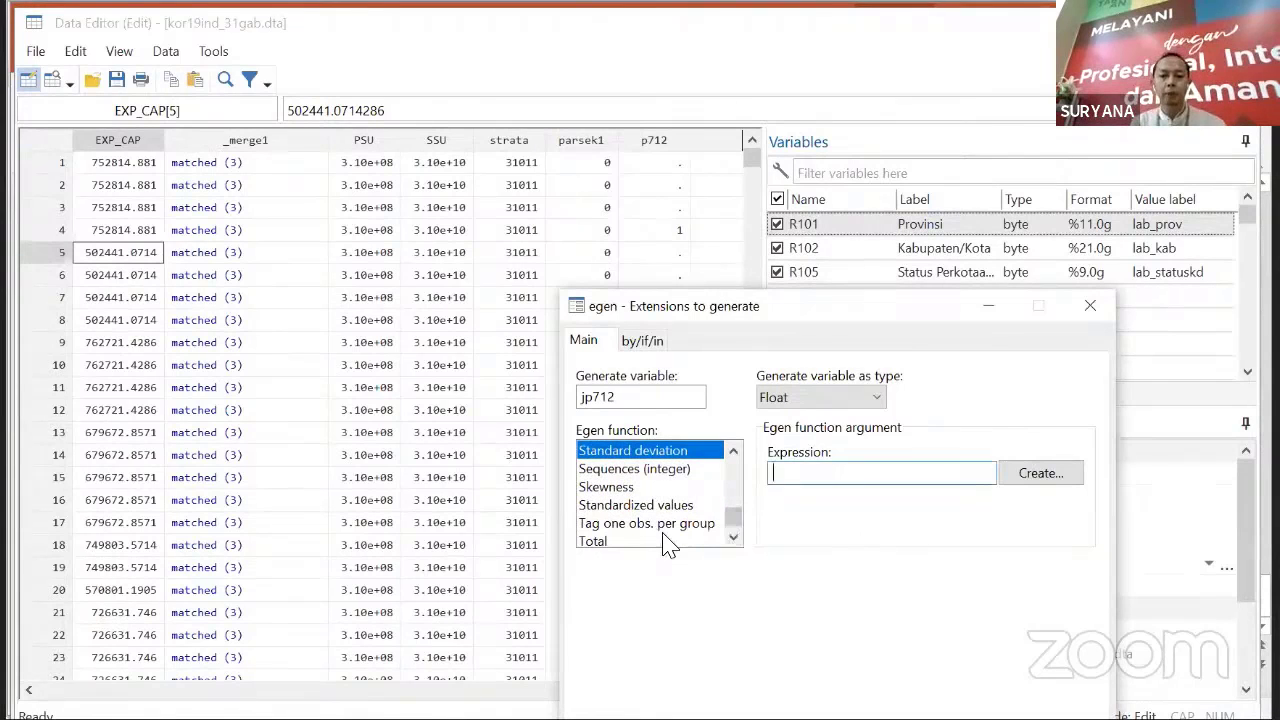
# - Set the Total function's expression to p712, with no observation restriction, and create jp712
pyautogui.click(794, 474)
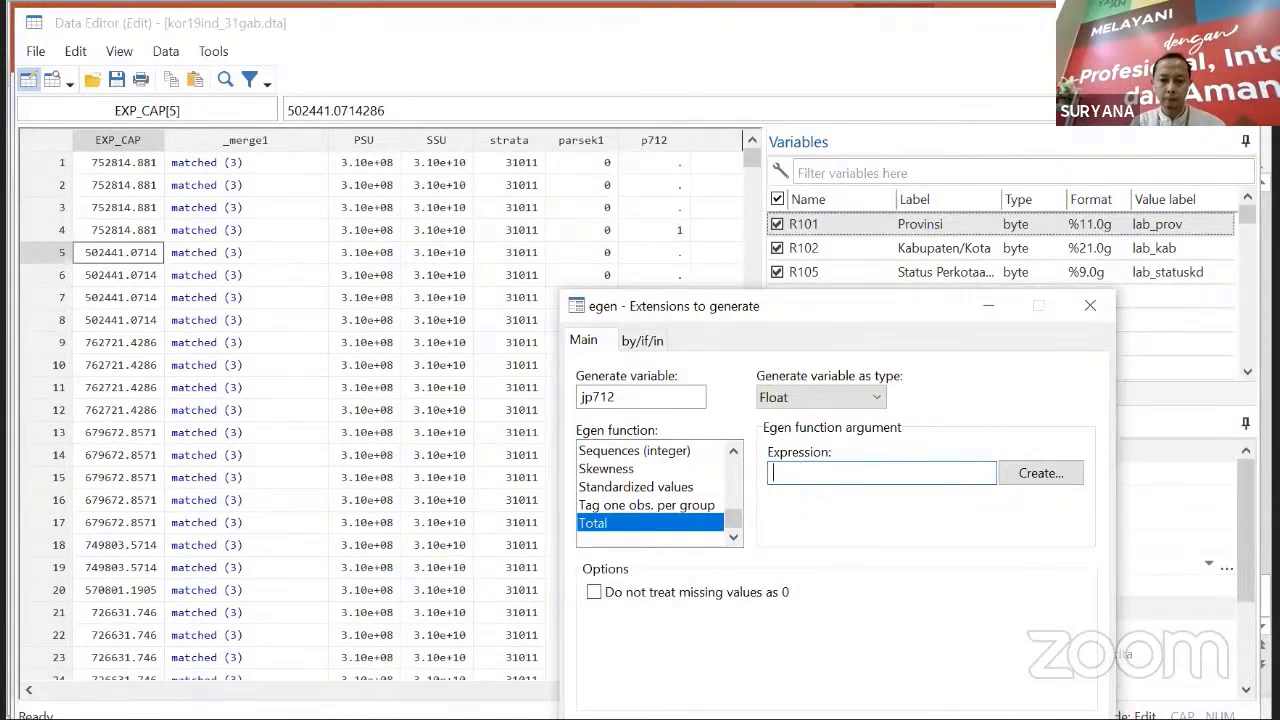
pyautogui.write('p12')
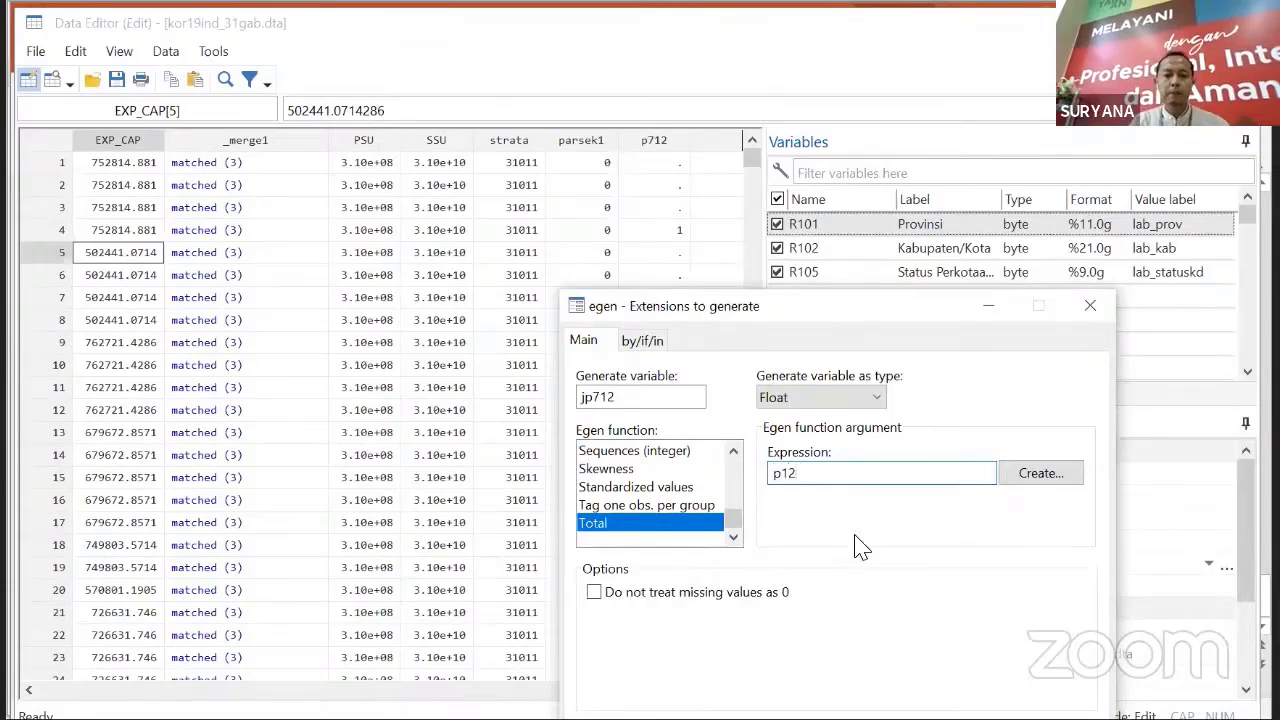
pyautogui.click(782, 473)
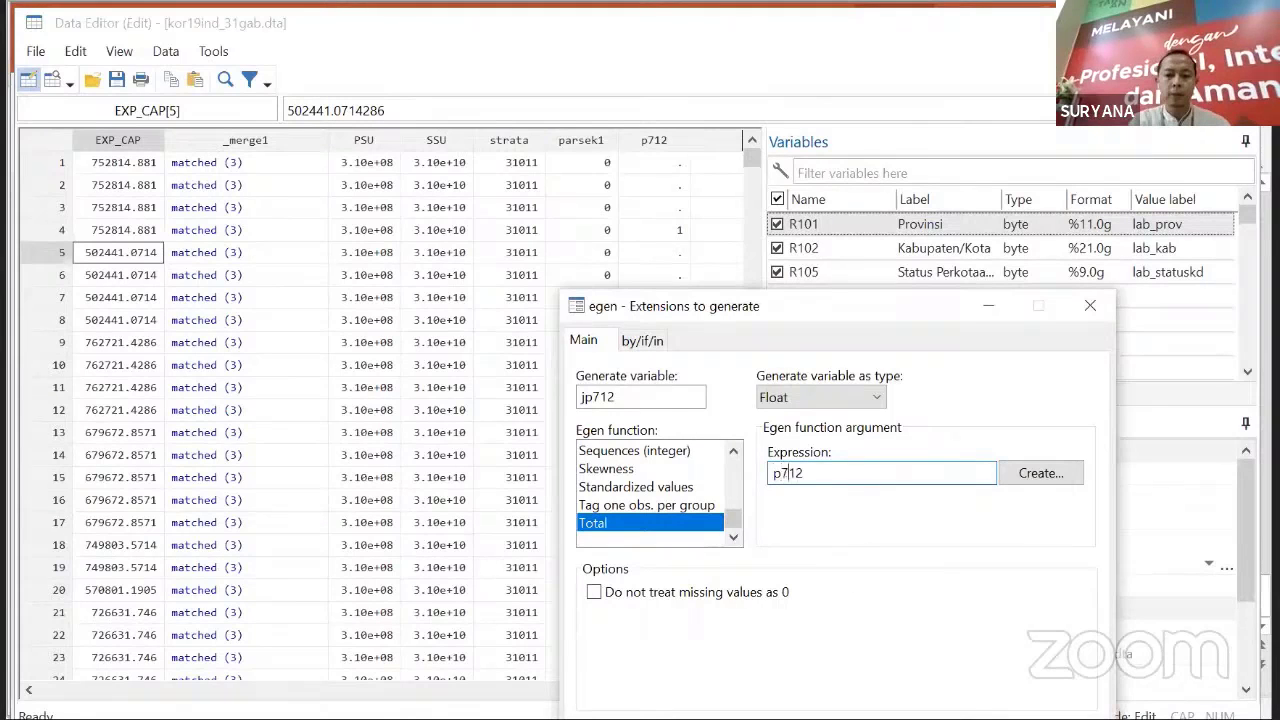
pyautogui.write('7')
pyautogui.click(642, 341)
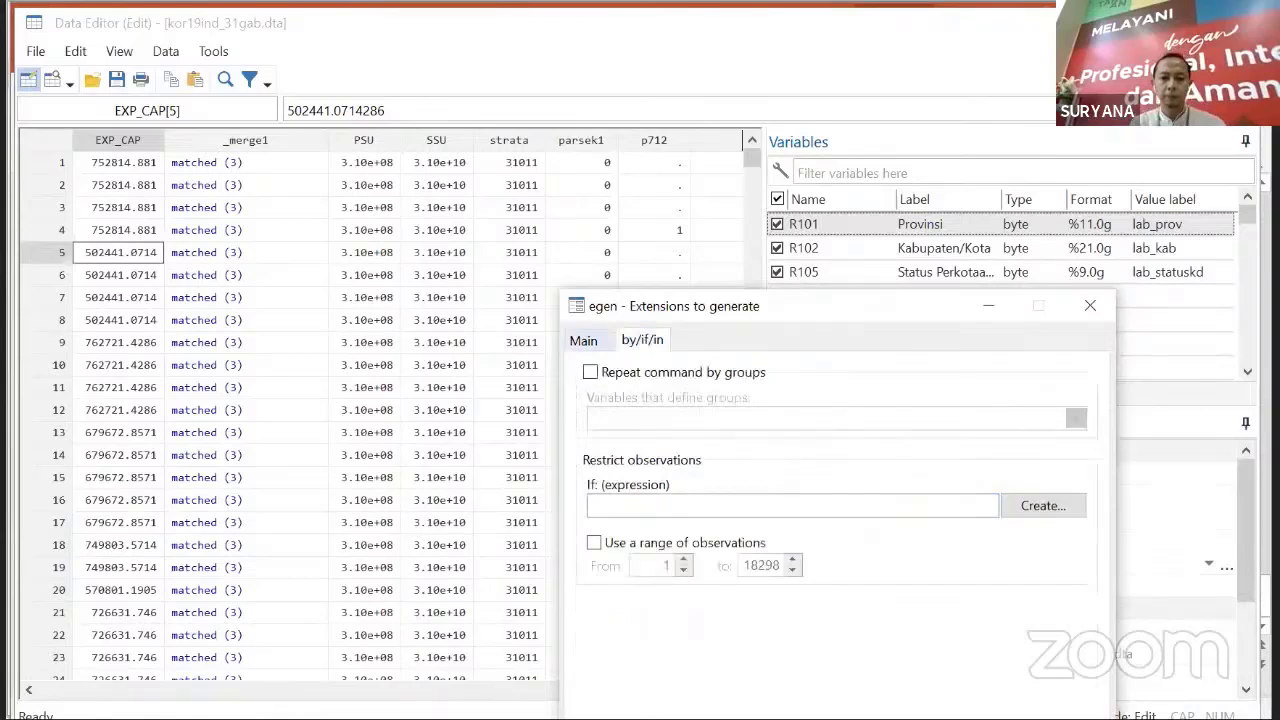
pyautogui.click(584, 341)
pyautogui.press('Return')
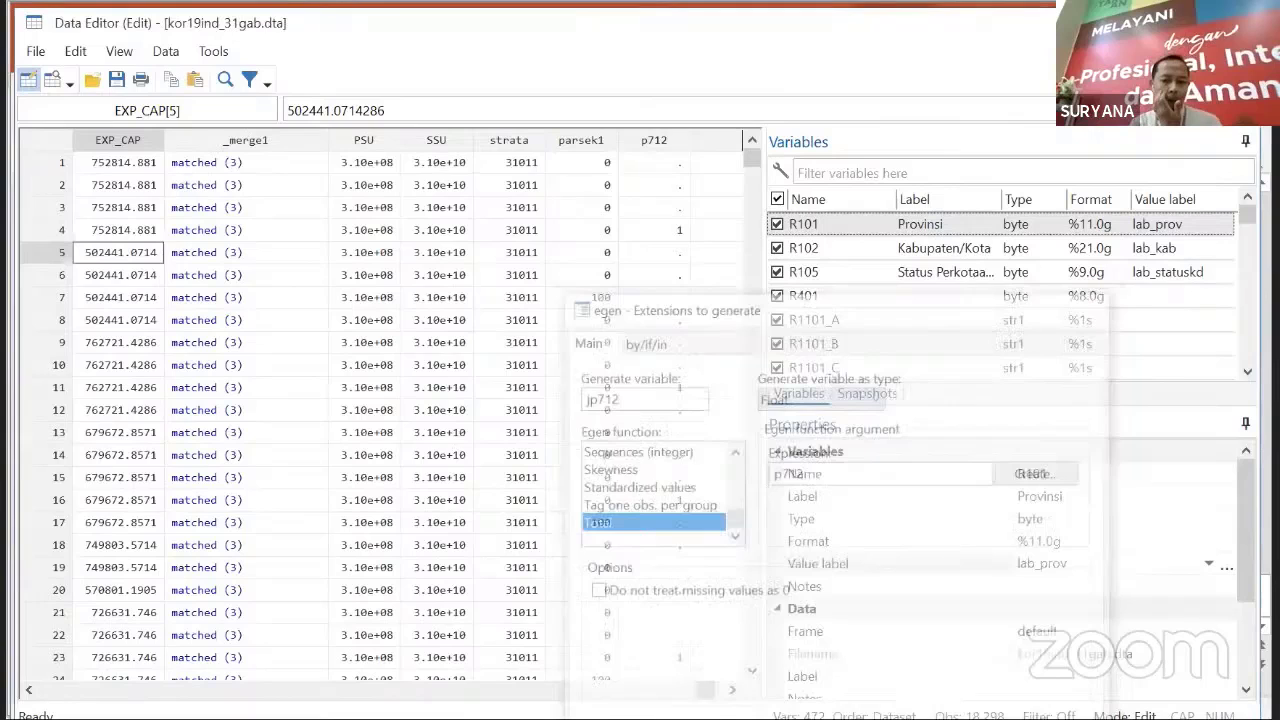
# - Review the new jp712 column in the data and switch to the handwritten APS 7-12 formula notes
pyautogui.click(732, 690)
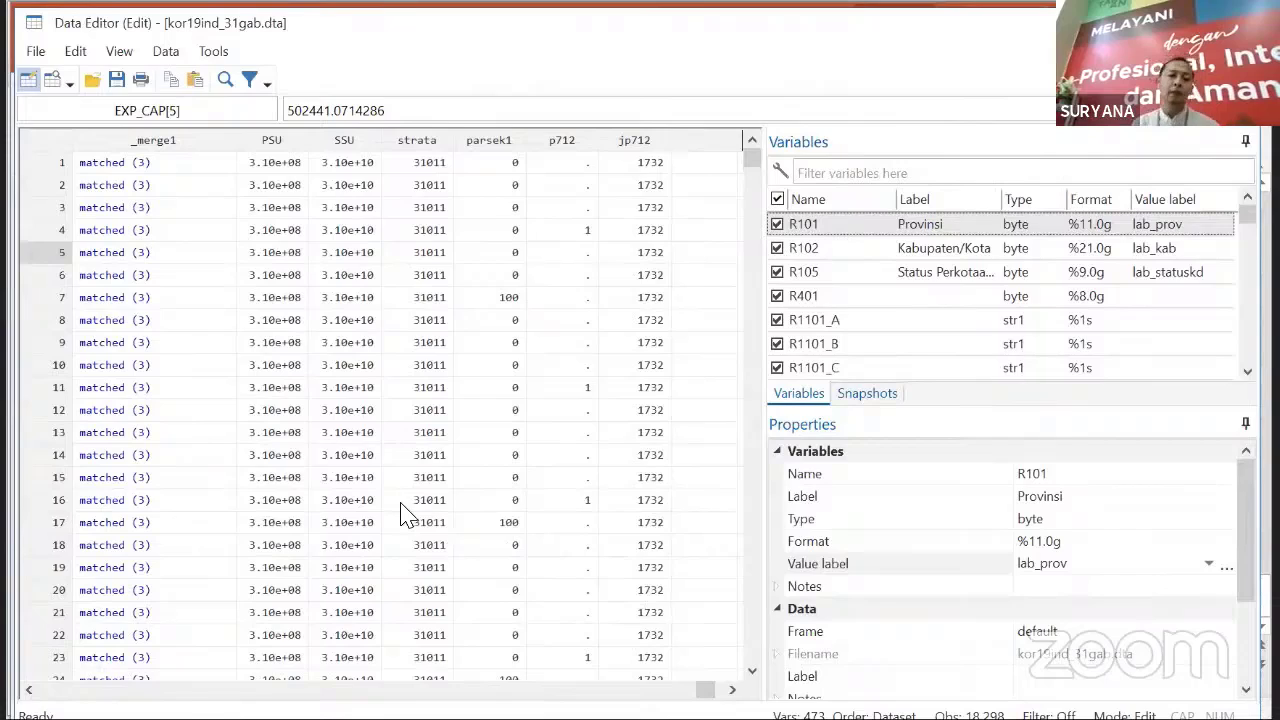
pyautogui.hotkey('alt', 'Tab')
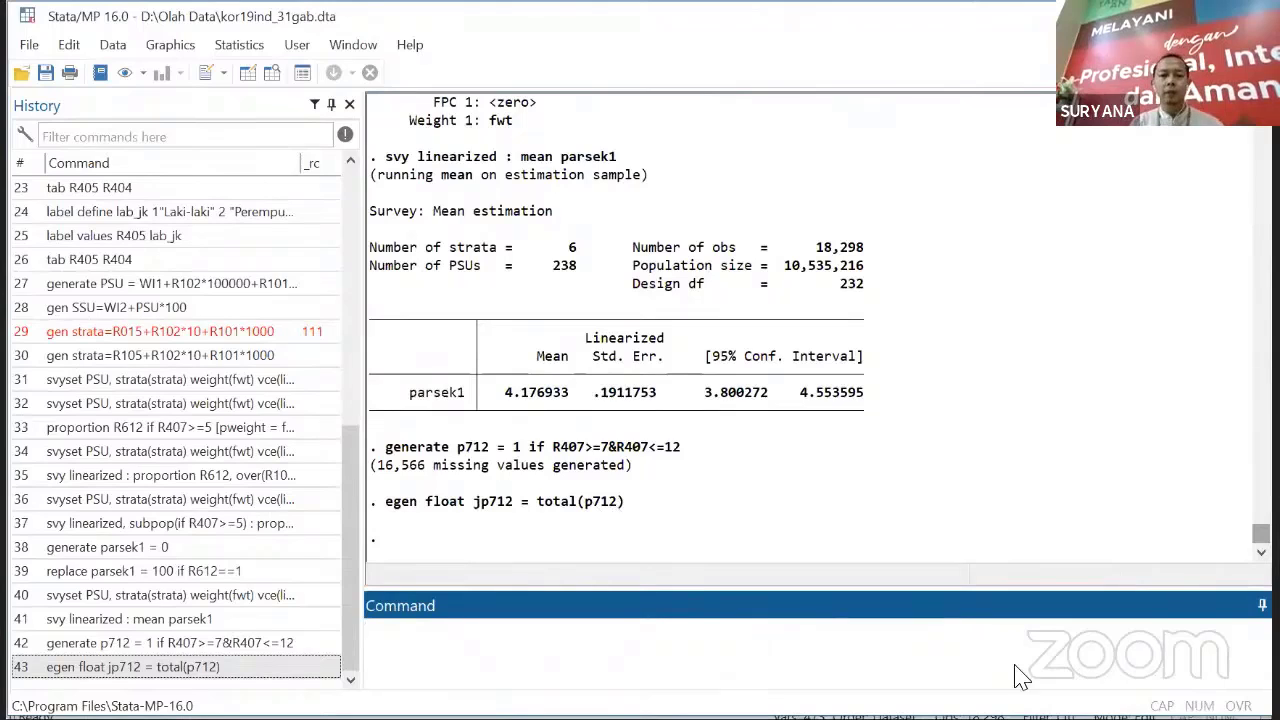
pyautogui.hotkey('alt', 'Tab')
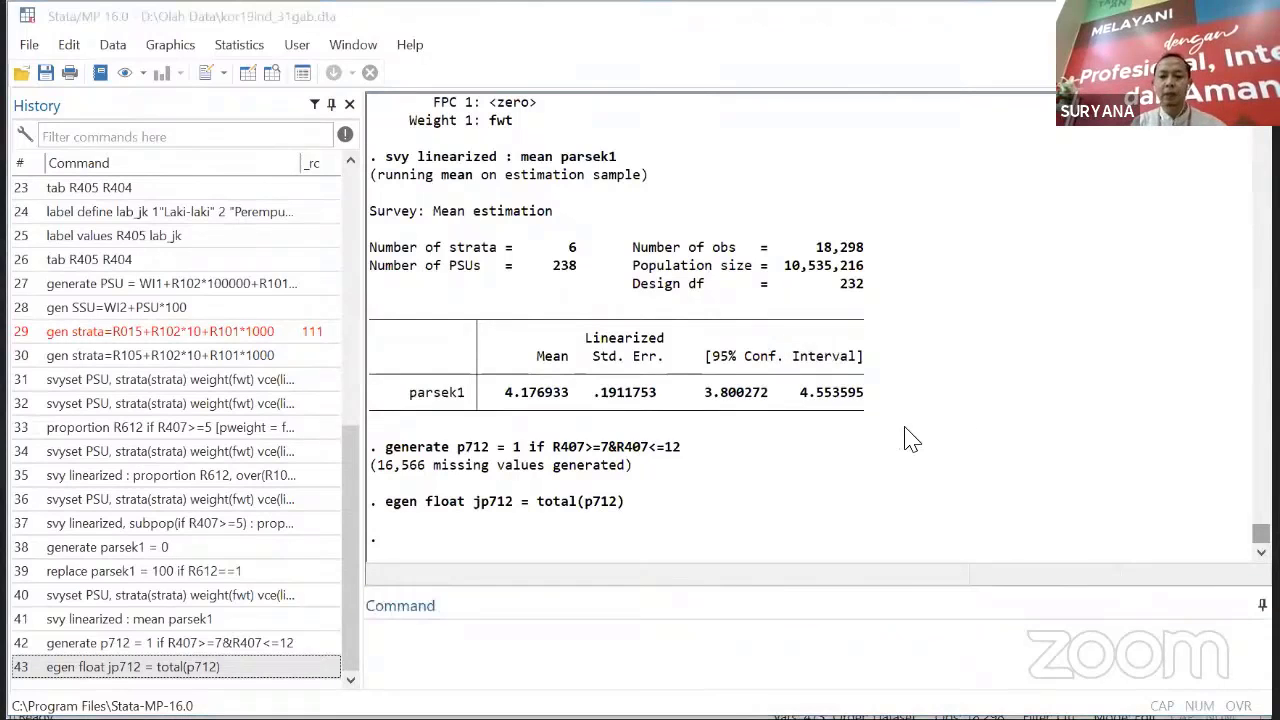
pyautogui.hotkey('alt', 'Tab')
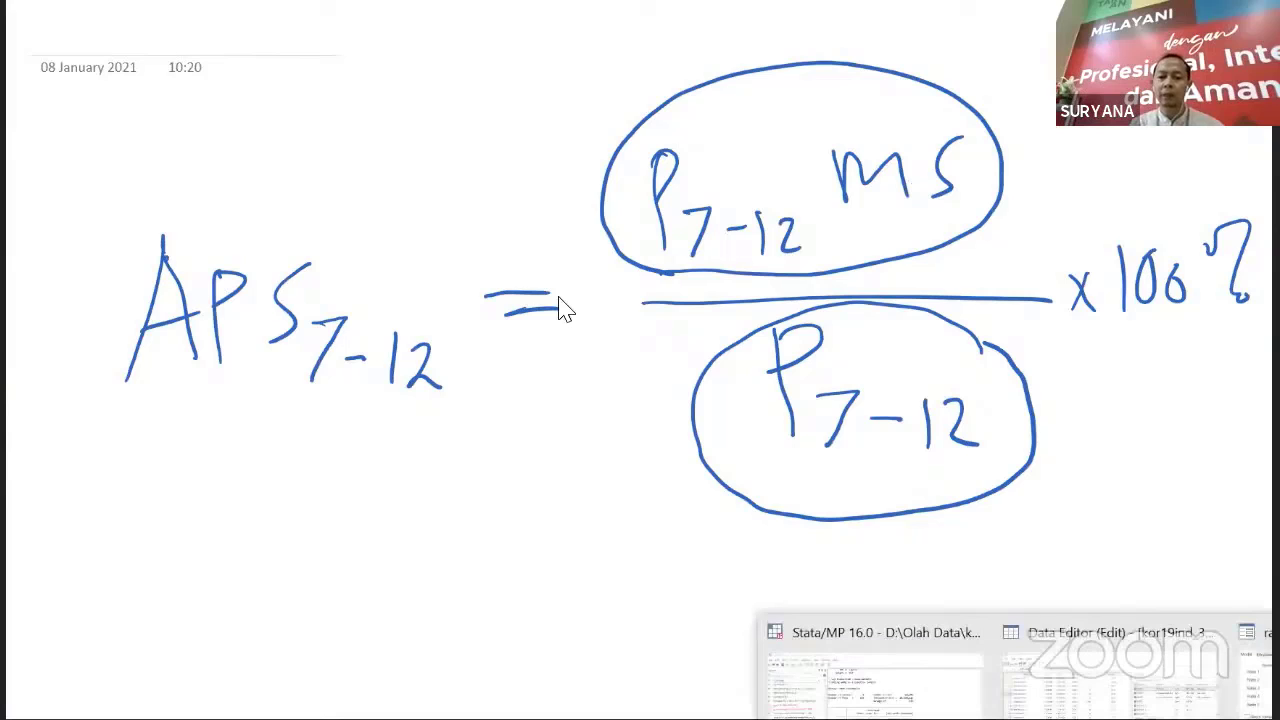
# - Switch to the main Stata window and run gen p712ms=1 if R407>=7&R407<=12 & R612==2, reusing the age condition from the p712 command
pyautogui.hotkey('alt', 'Tab')
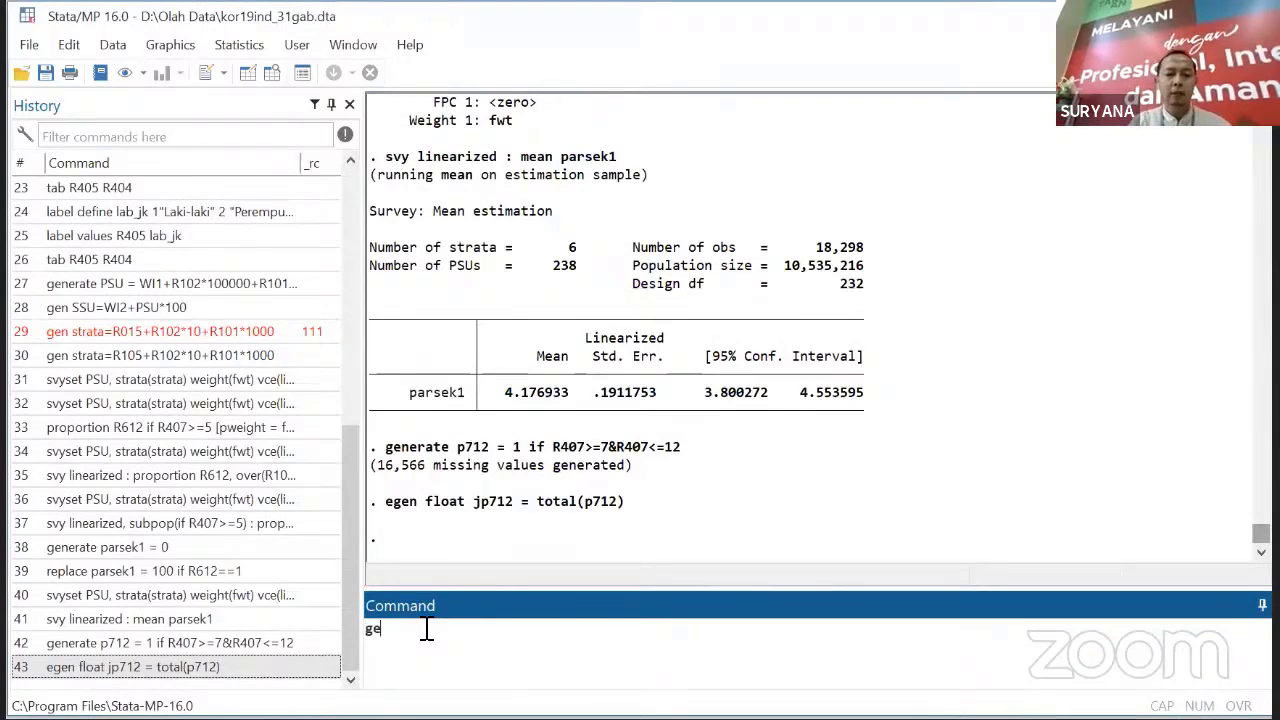
pyautogui.write('n p712ms=1 if')
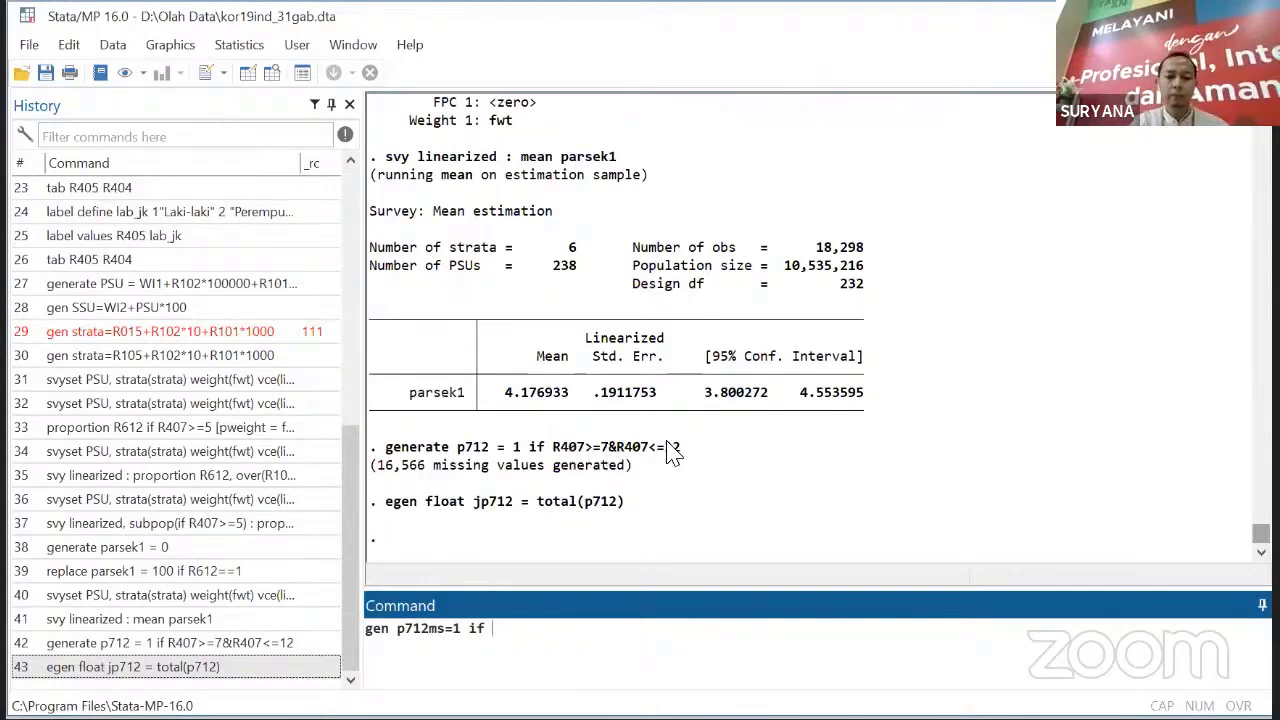
pyautogui.moveTo(553, 447); pyautogui.dragTo(672, 447)
pyautogui.click(525, 634)
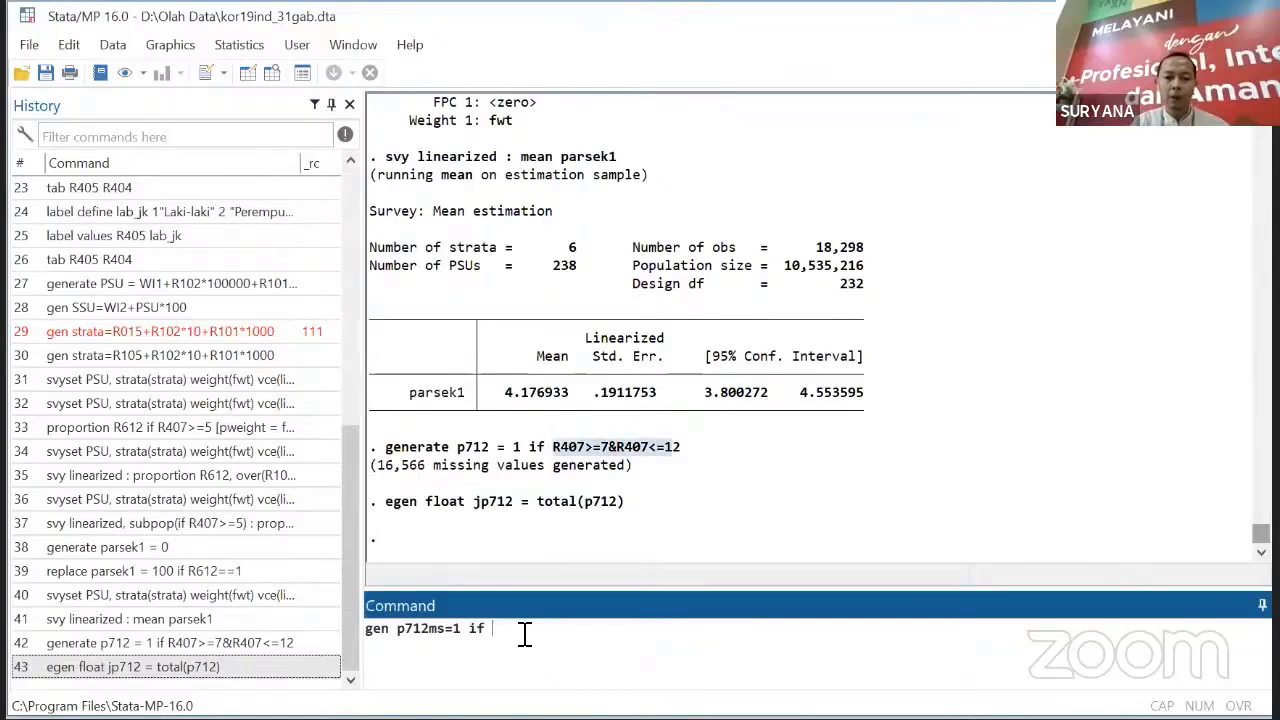
pyautogui.click(560, 452)
pyautogui.moveTo(681, 447); pyautogui.dragTo(562, 455)
pyautogui.hotkey('ctrl', 'c')
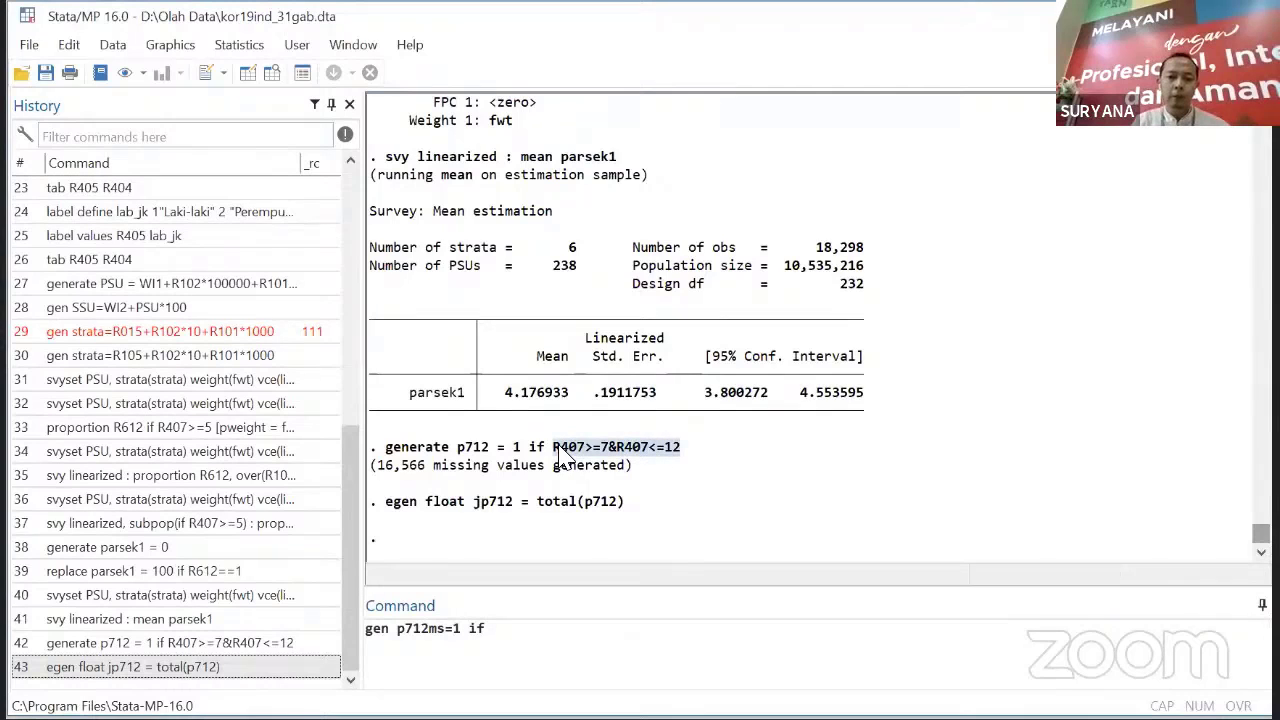
pyautogui.click(566, 640)
pyautogui.hotkey('ctrl', 'v')
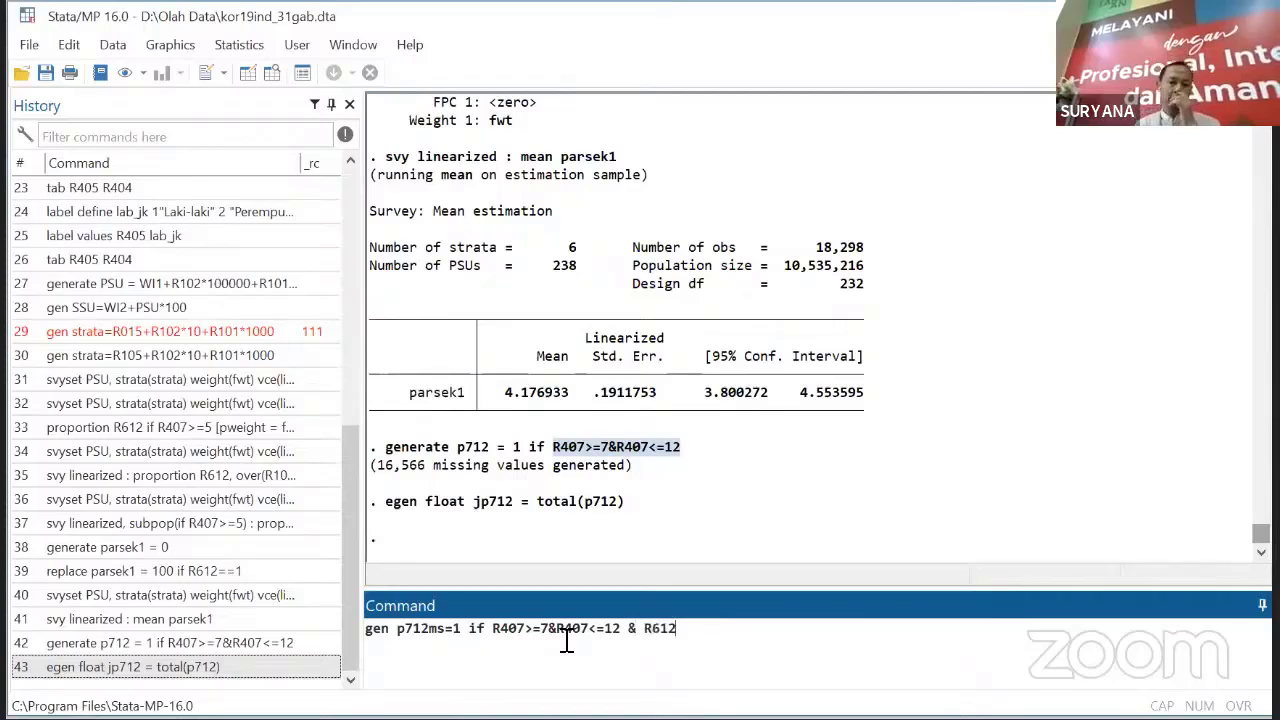
pyautogui.write('& R612==2')
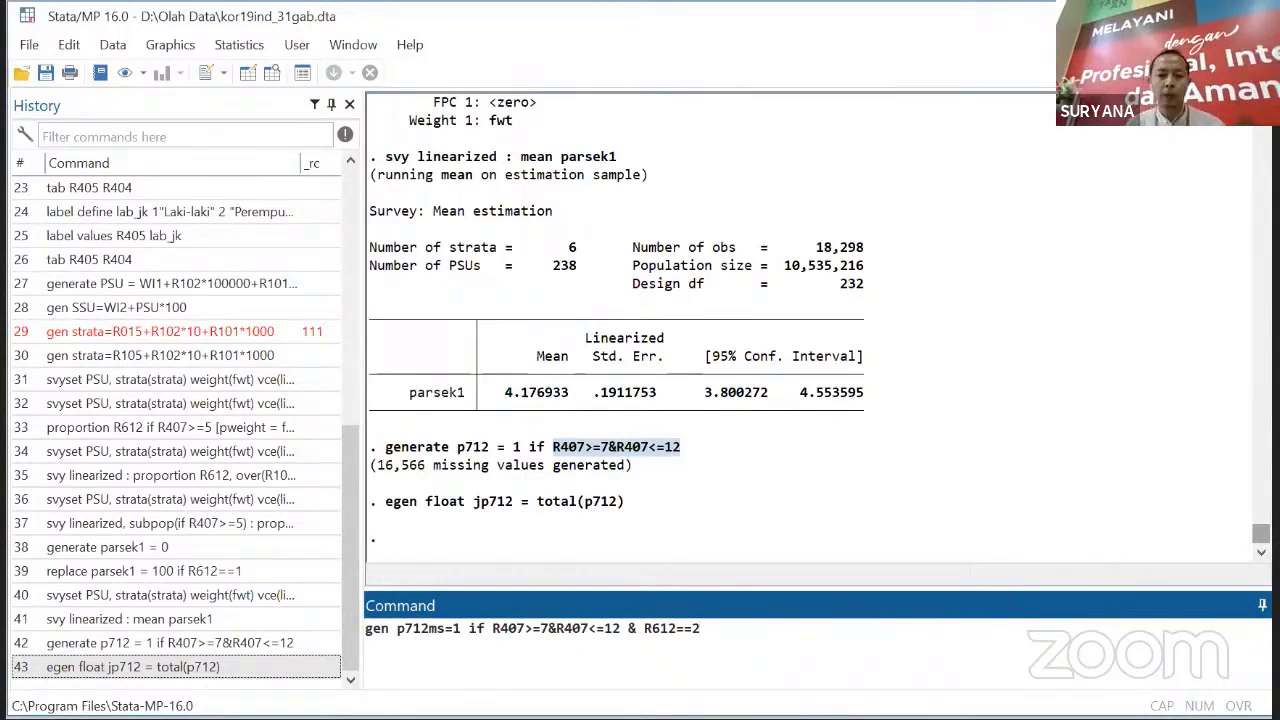
pyautogui.press('Return')
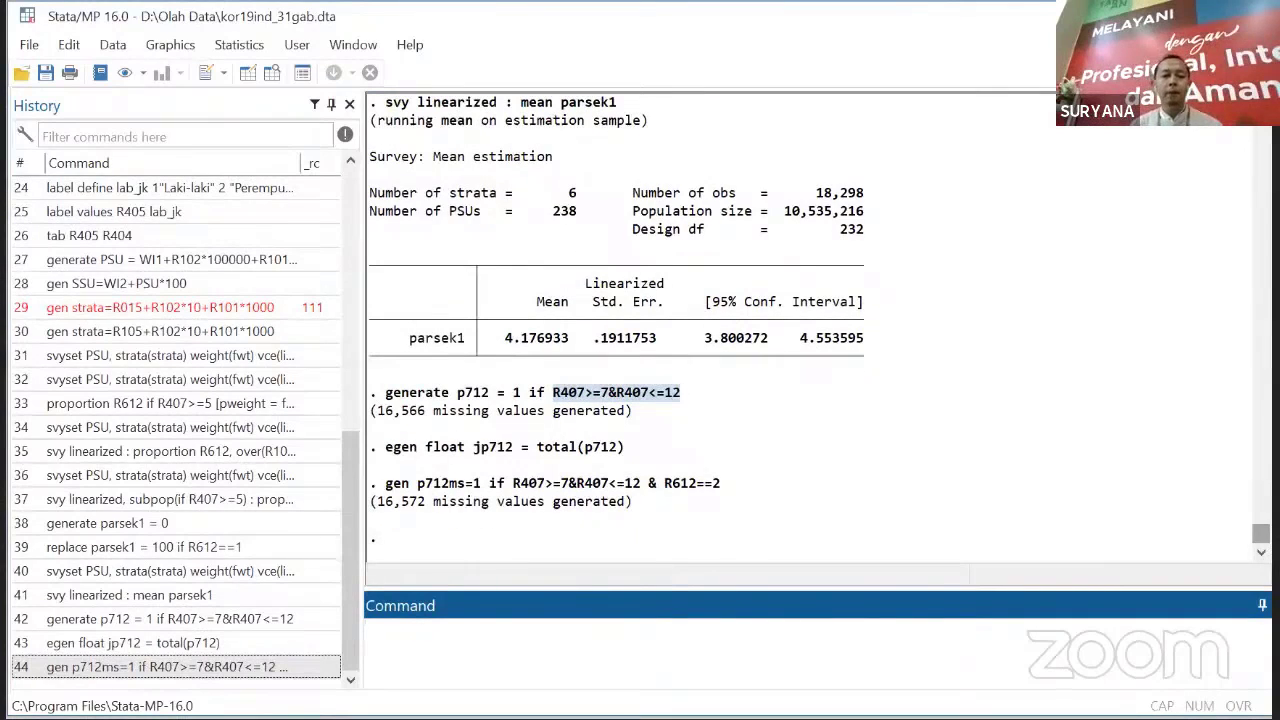
# - Run egen float jp712ms = total(p712ms), adapting the earlier jp712 command
pyautogui.write('egen')
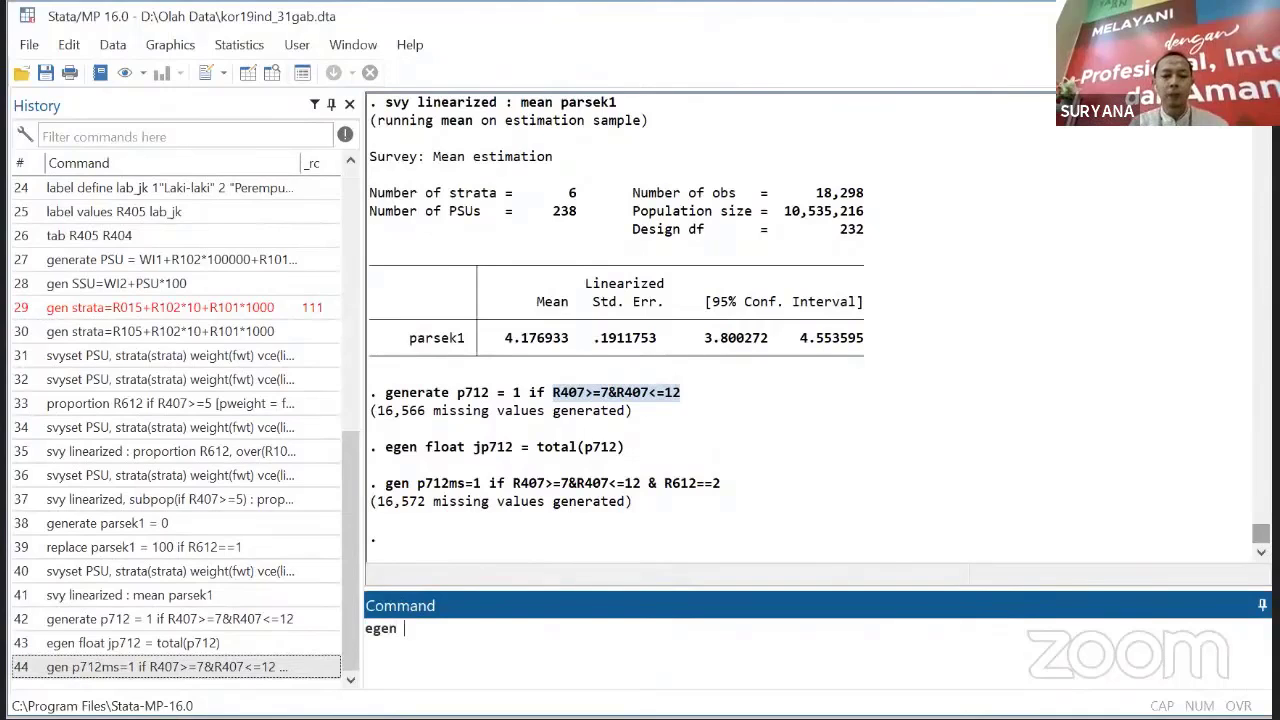
pyautogui.click(477, 451)
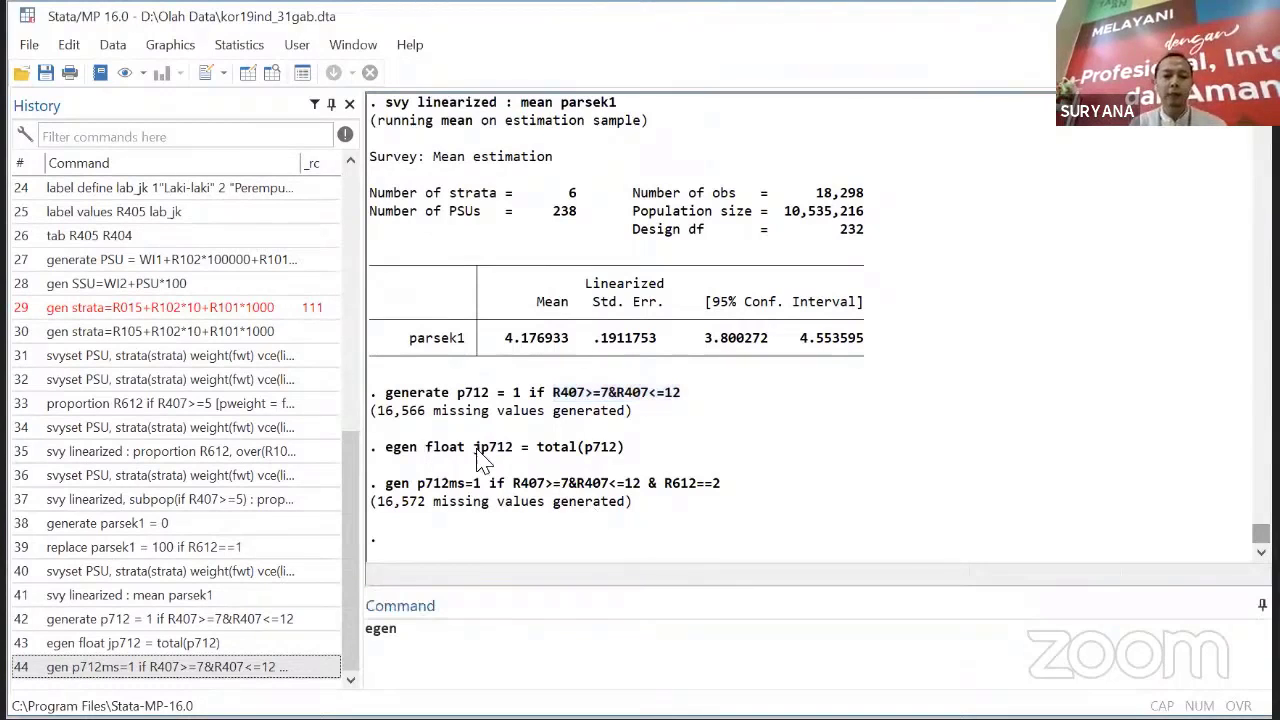
pyautogui.moveTo(426, 447); pyautogui.dragTo(632, 456)
pyautogui.hotkey('ctrl', 'c')
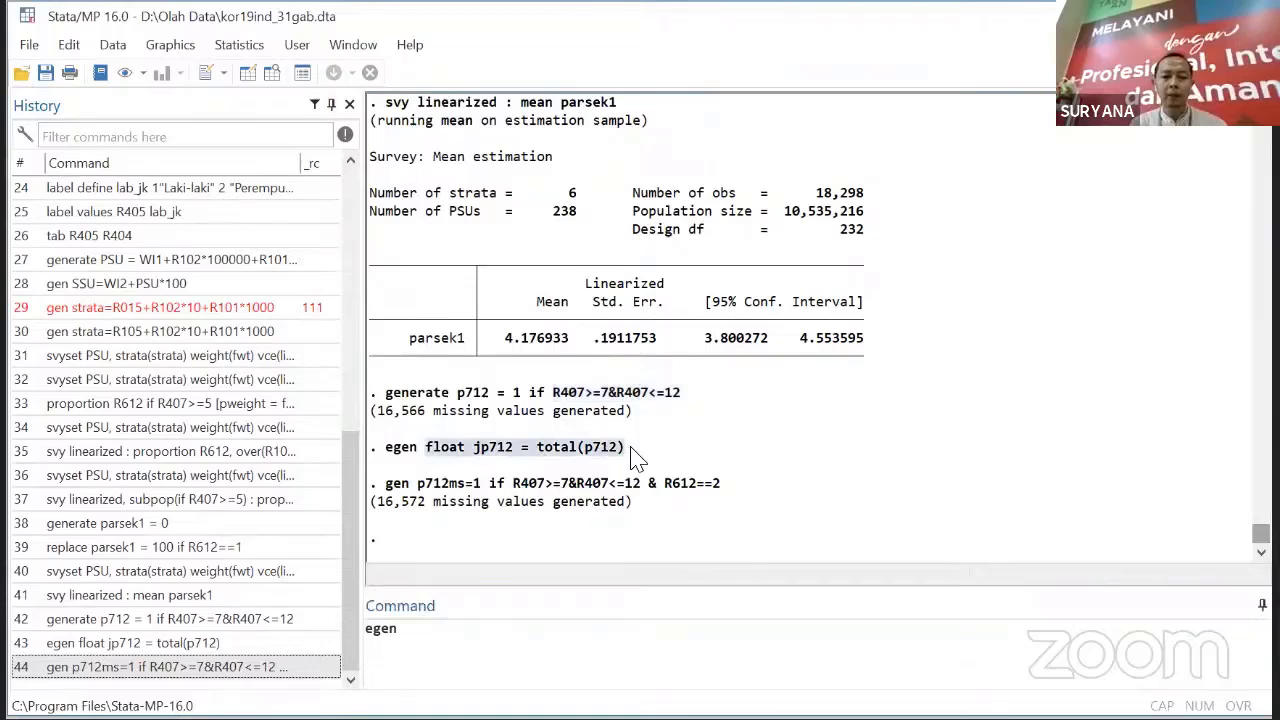
pyautogui.click(468, 629)
pyautogui.hotkey('ctrl', 'v')
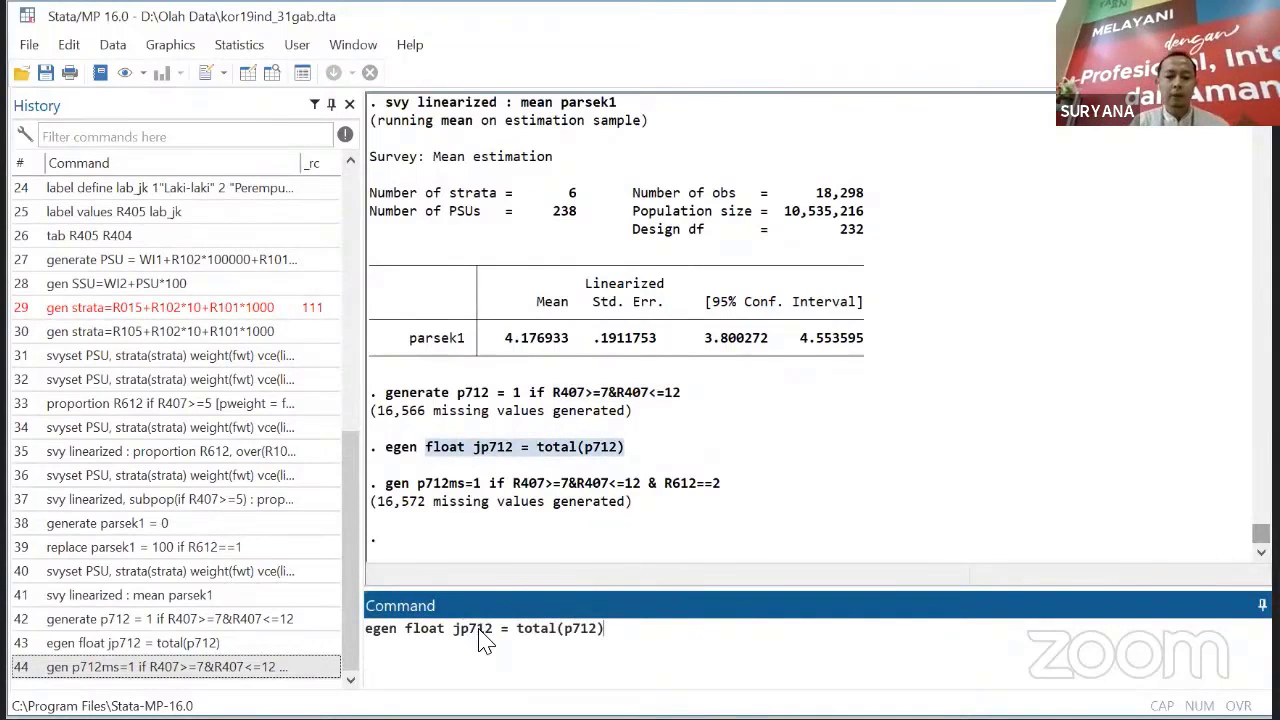
pyautogui.click(480, 630)
pyautogui.write('ms')
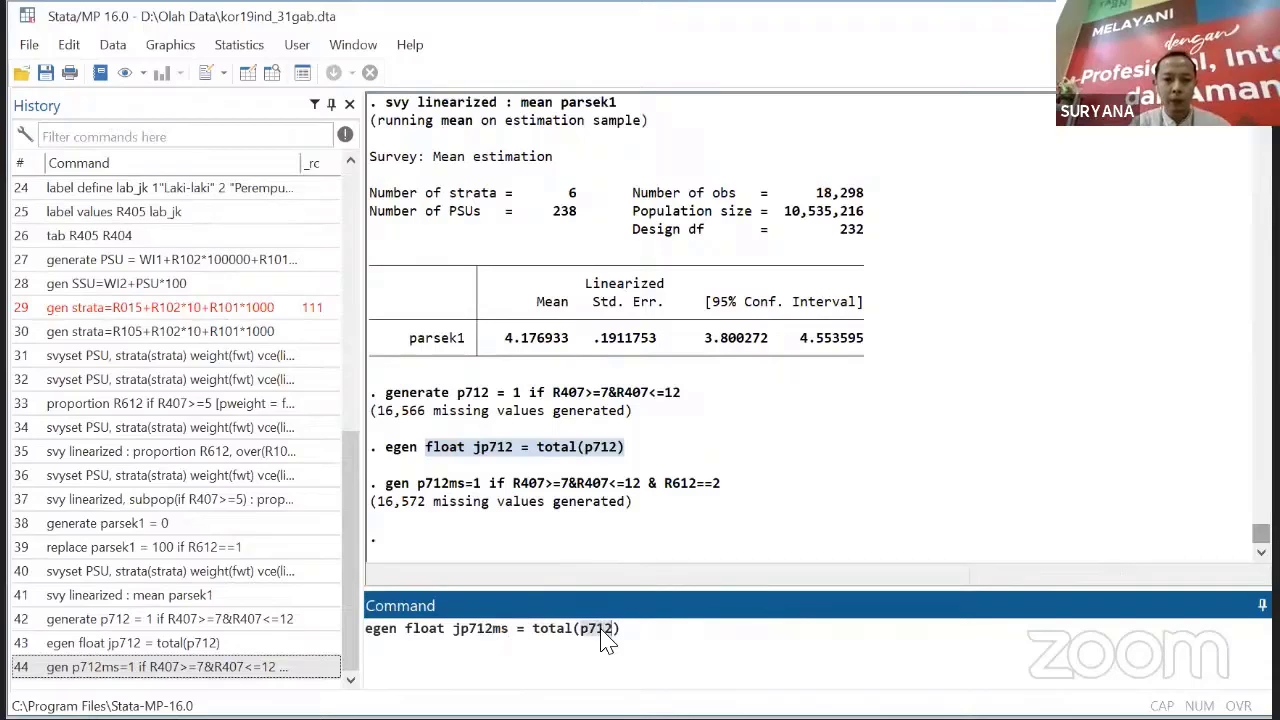
pyautogui.write('p712m')
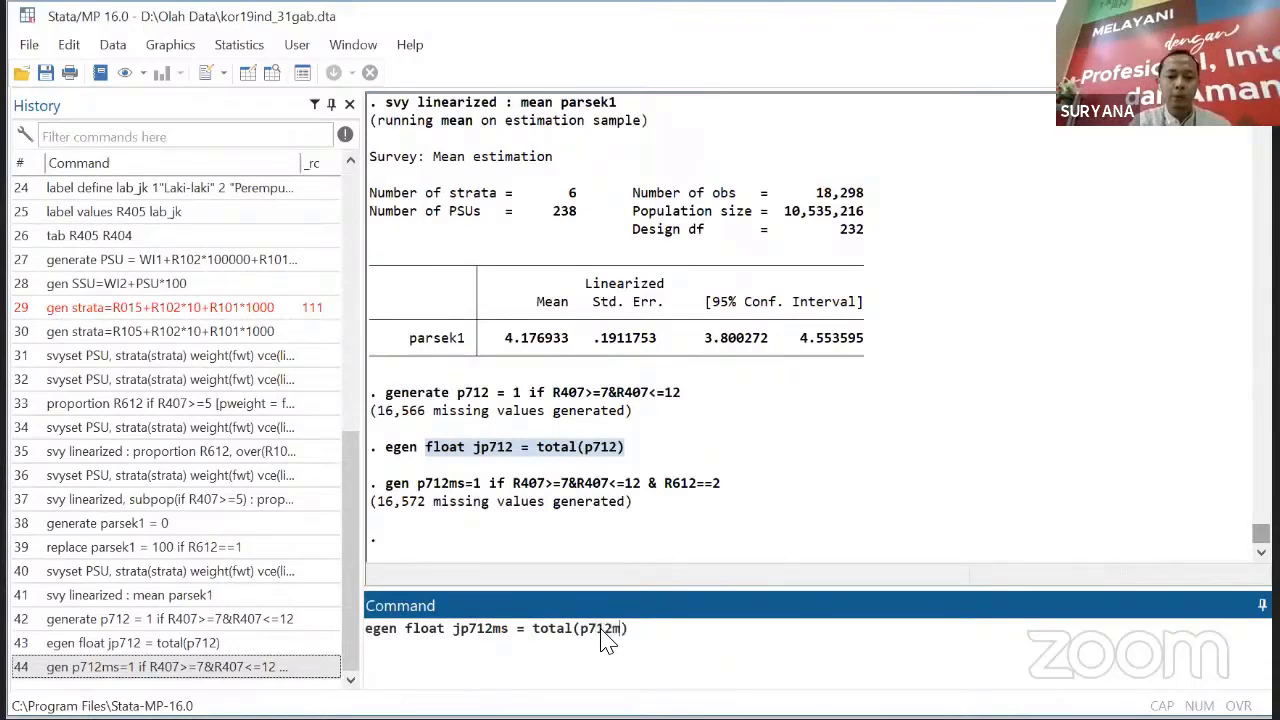
pyautogui.write('s')
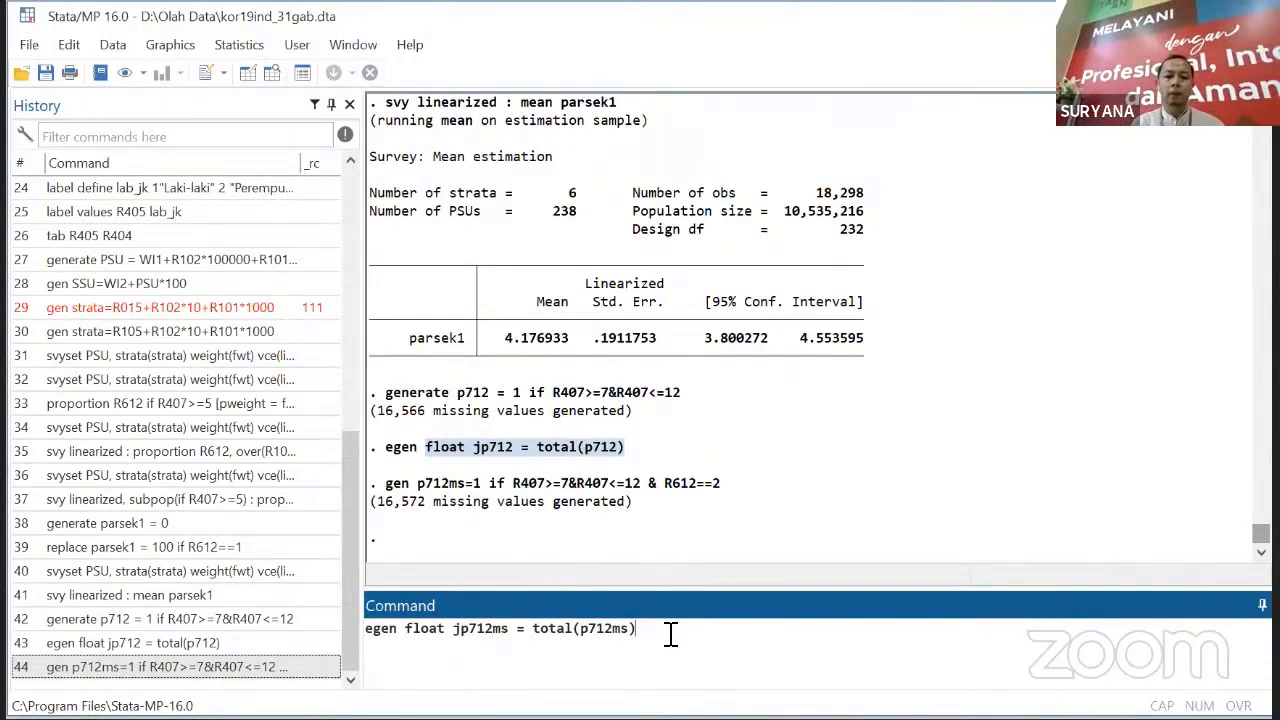
pyautogui.press('Return')
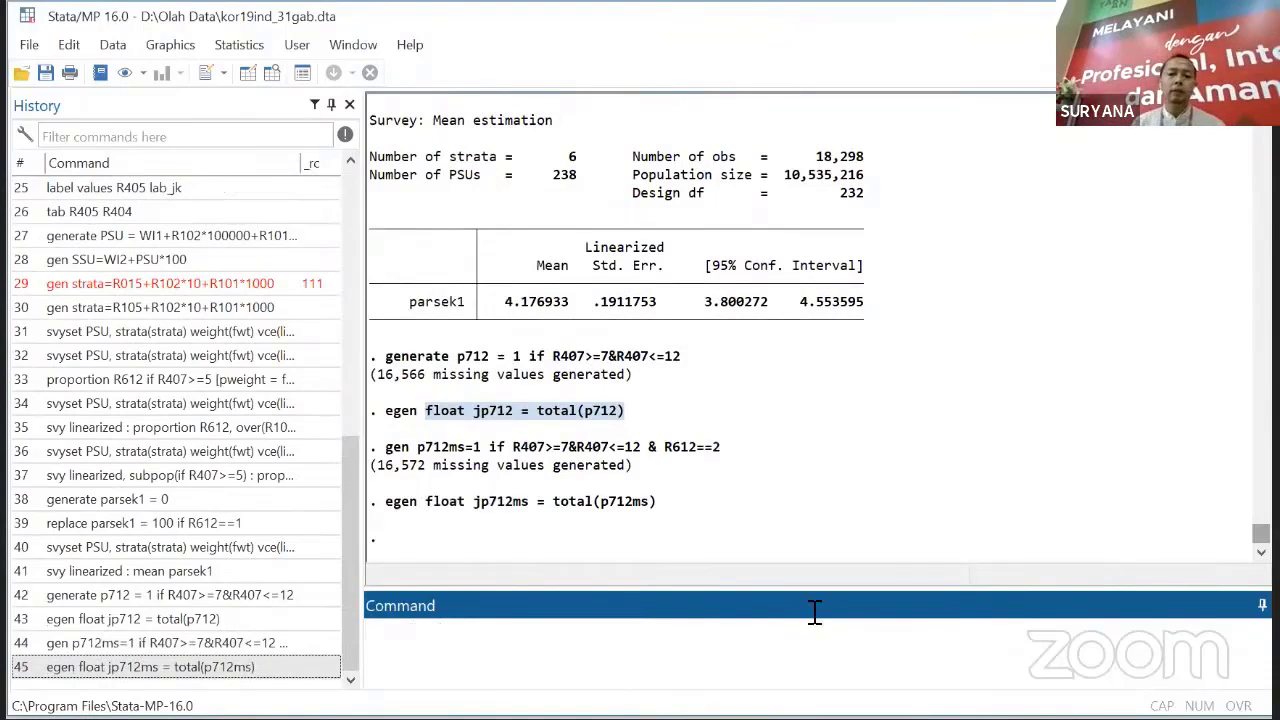
# - Examine the new p712ms and jp712ms columns in the Data Editor, and return to the main Stata window
pyautogui.click(980, 719)
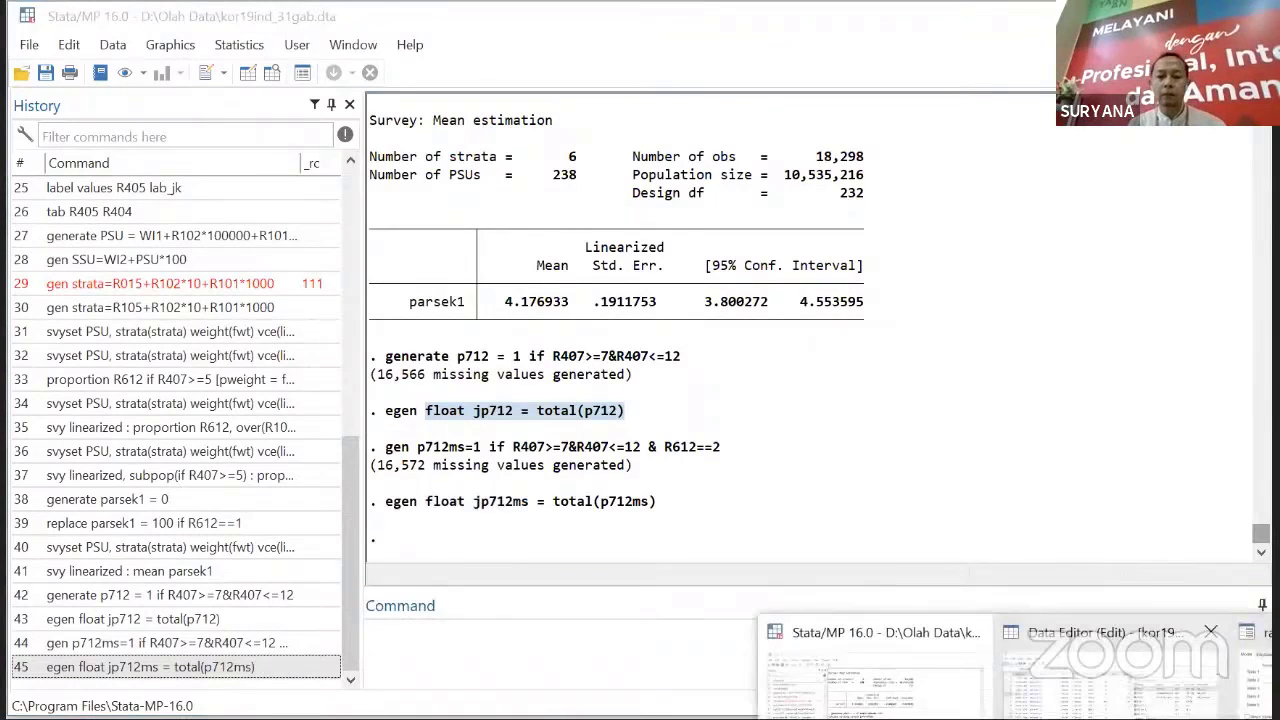
pyautogui.click(1100, 665)
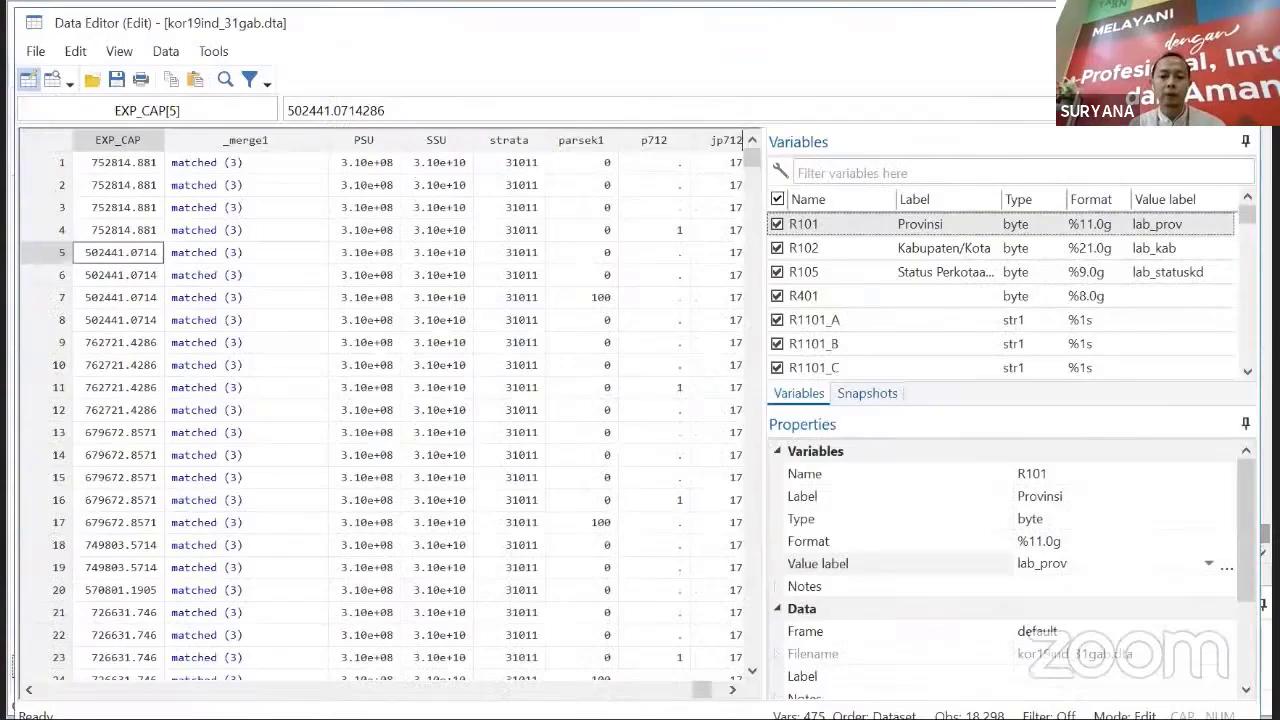
pyautogui.hscroll(3, 560, 186)
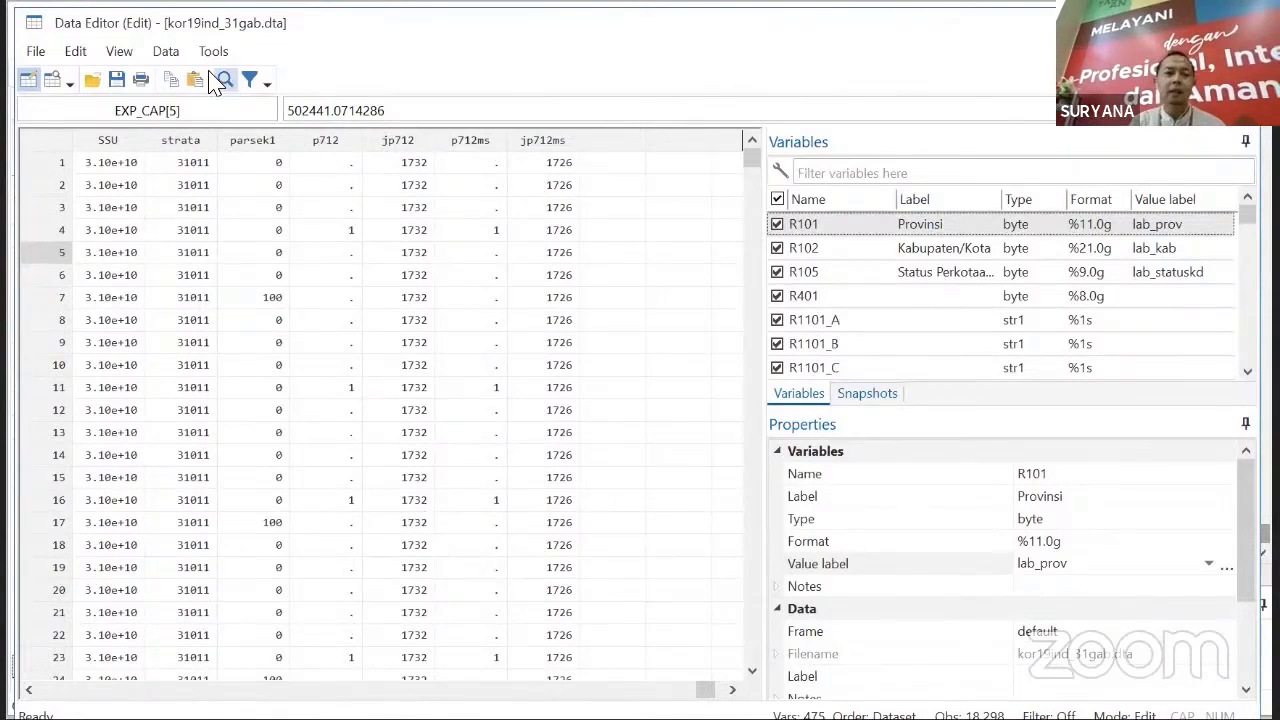
pyautogui.click(1112, 718)
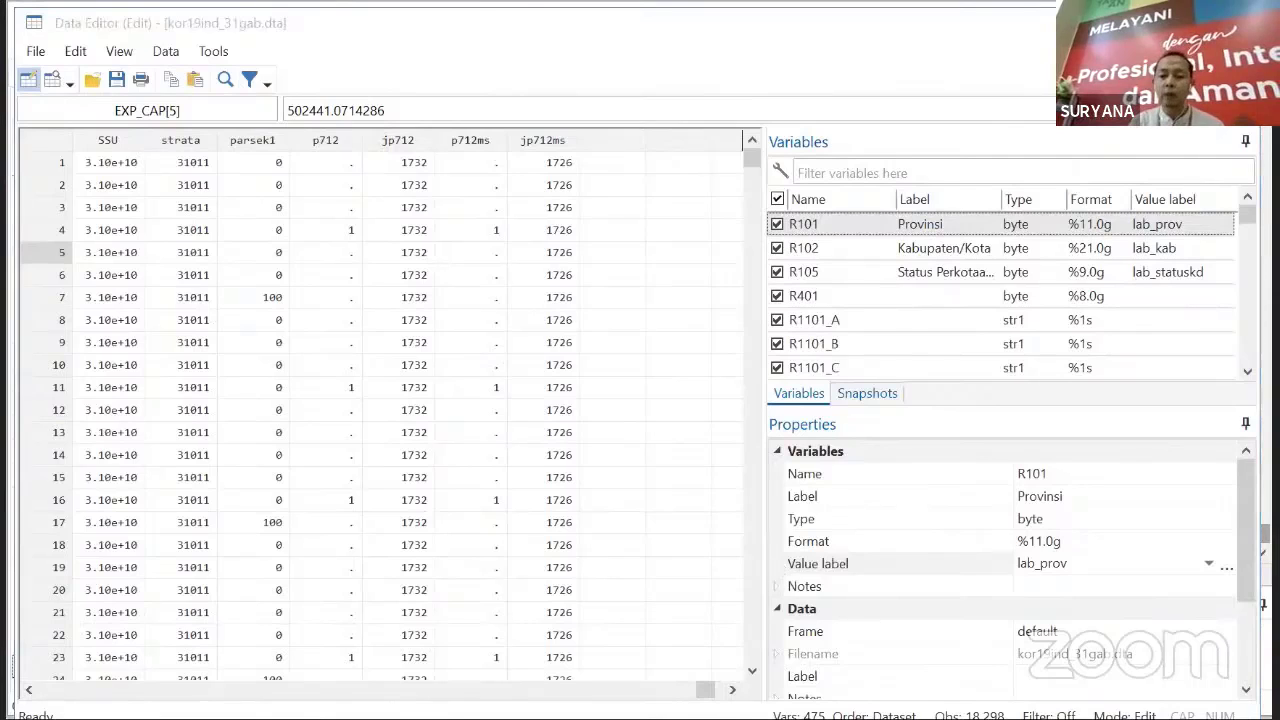
pyautogui.click(852, 676)
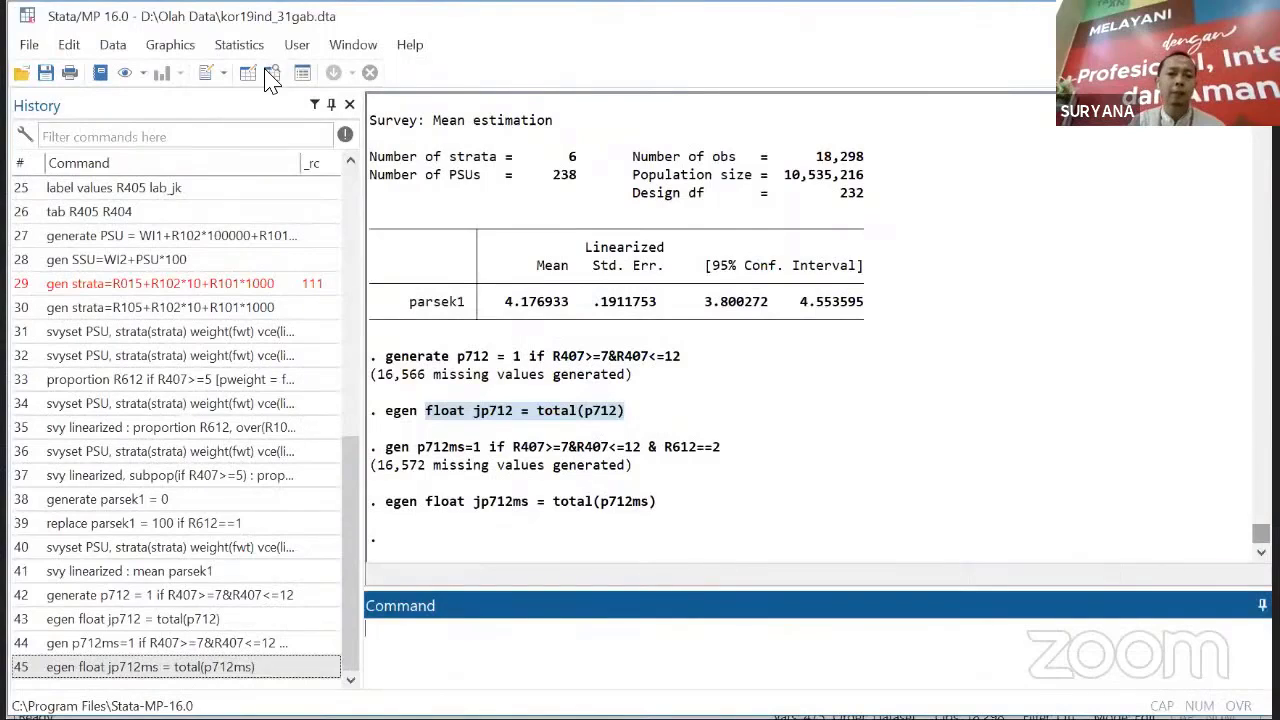
# - Start a ratio estimation and set jp712ms as the numerator of Ratio 1
pyautogui.click(240, 46)
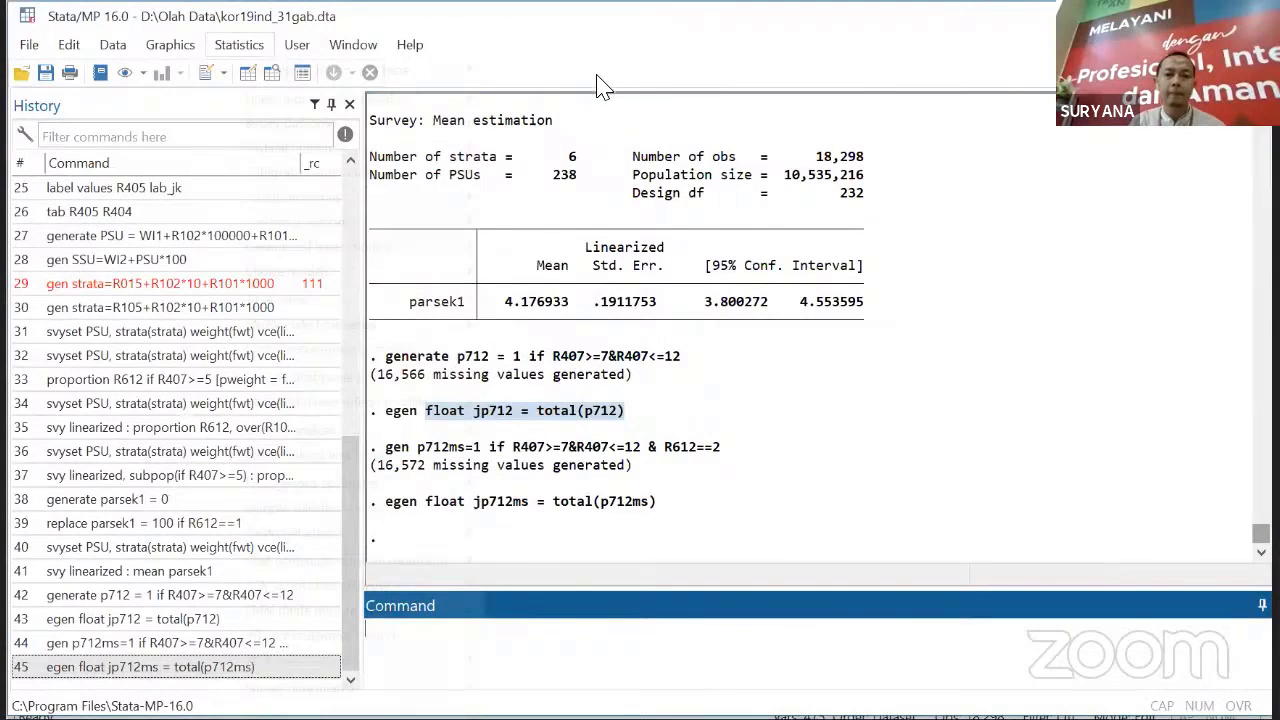
pyautogui.moveTo(326, 71)
pyautogui.moveTo(598, 73)
pyautogui.click(930, 150)
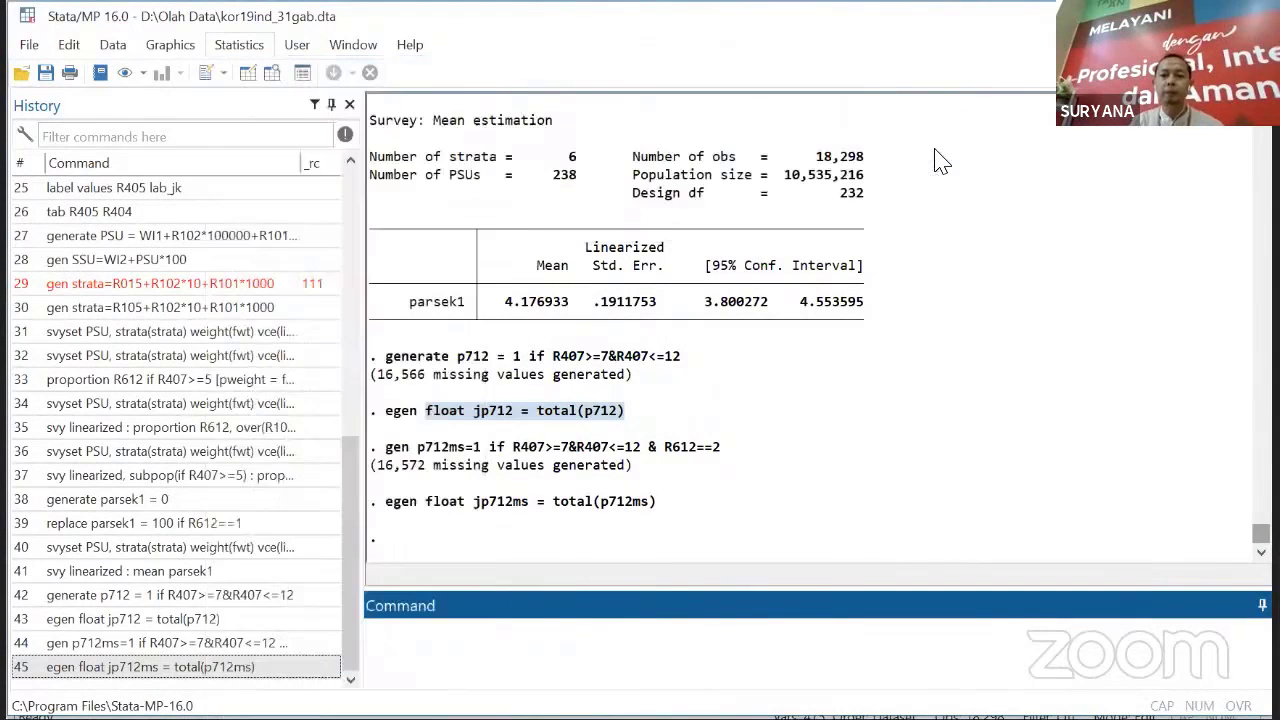
pyautogui.click(715, 235)
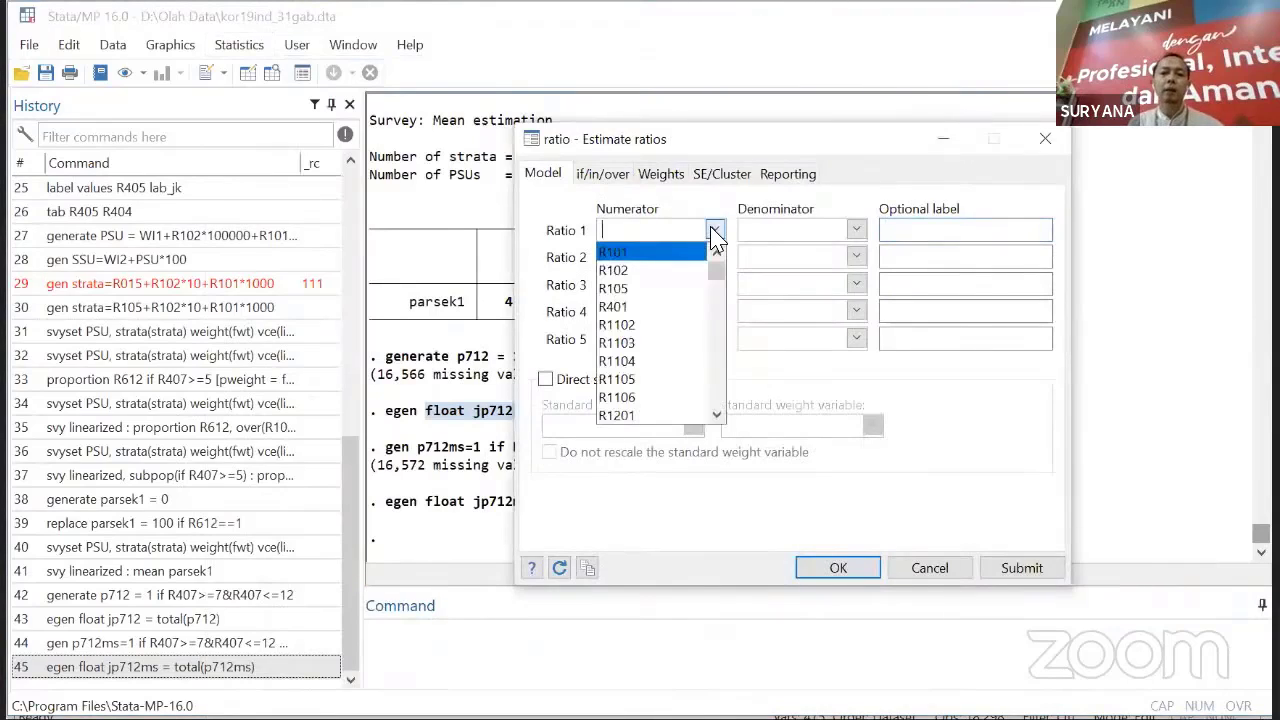
pyautogui.moveTo(718, 275); pyautogui.dragTo(716, 410)
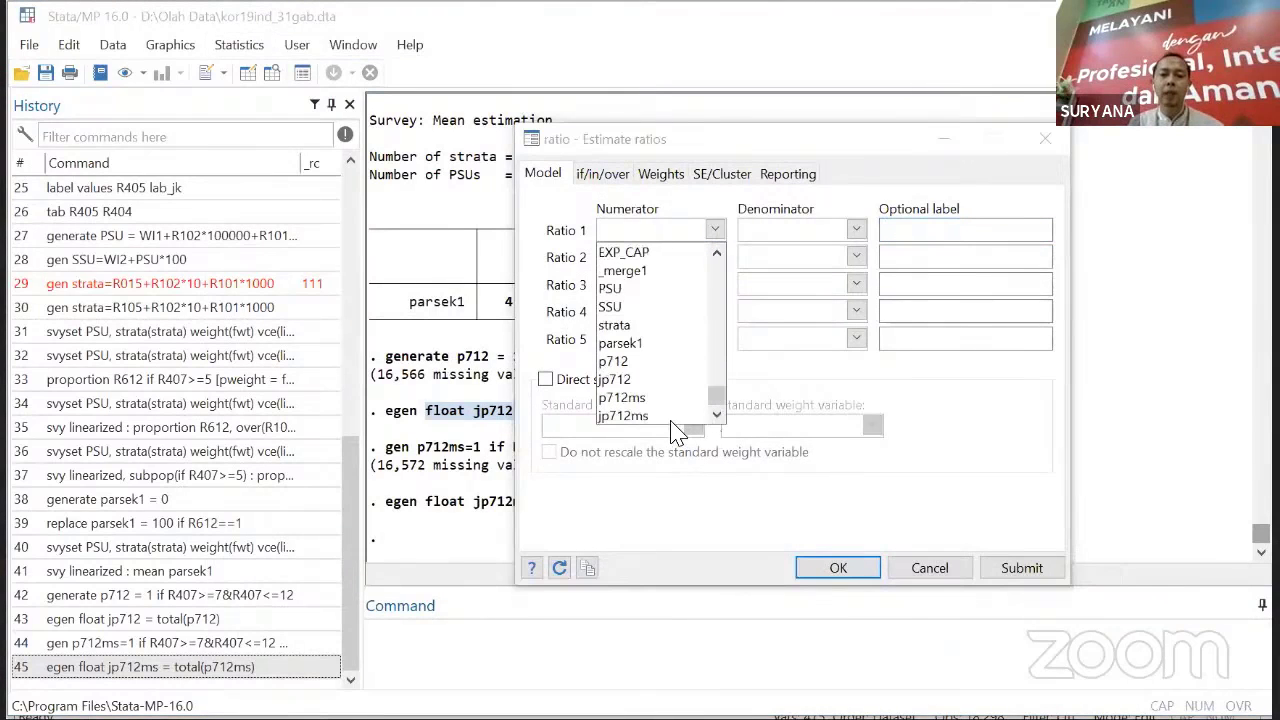
pyautogui.click(670, 418)
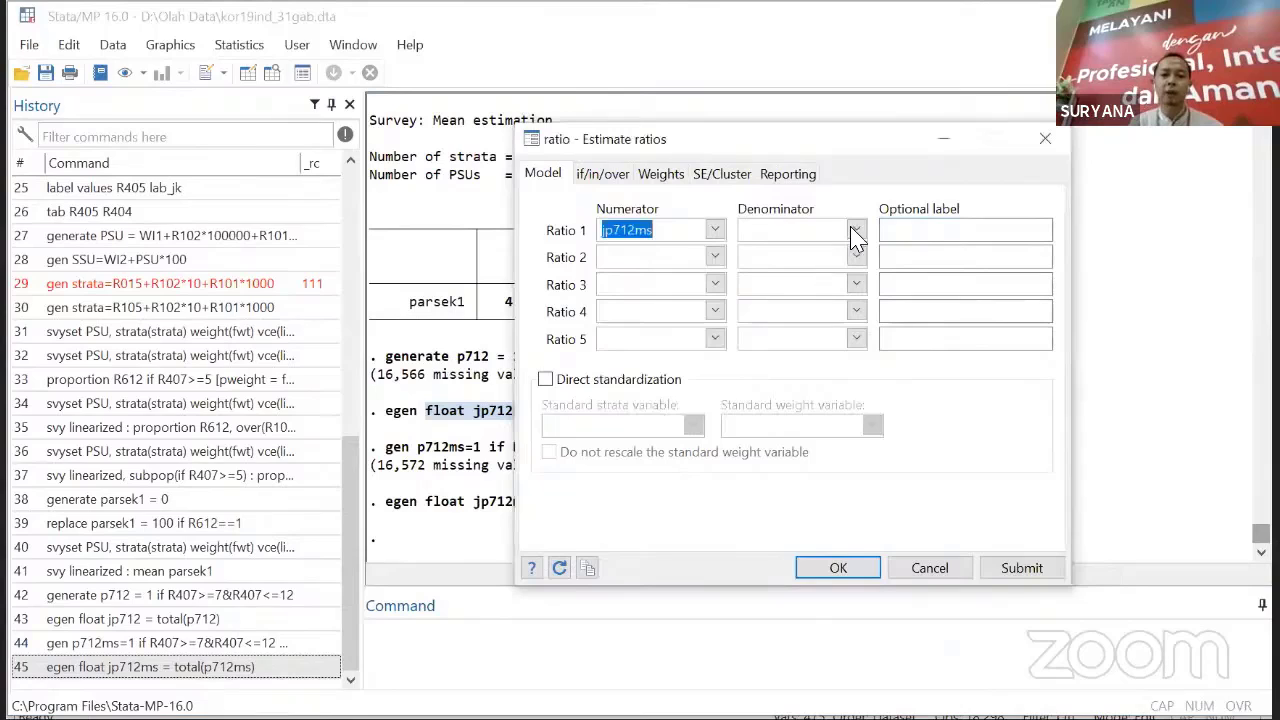
# - Set Ratio 1's denominator to jp712 and label the ratio APS712
pyautogui.click(856, 231)
pyautogui.moveTo(852, 266); pyautogui.dragTo(848, 430)
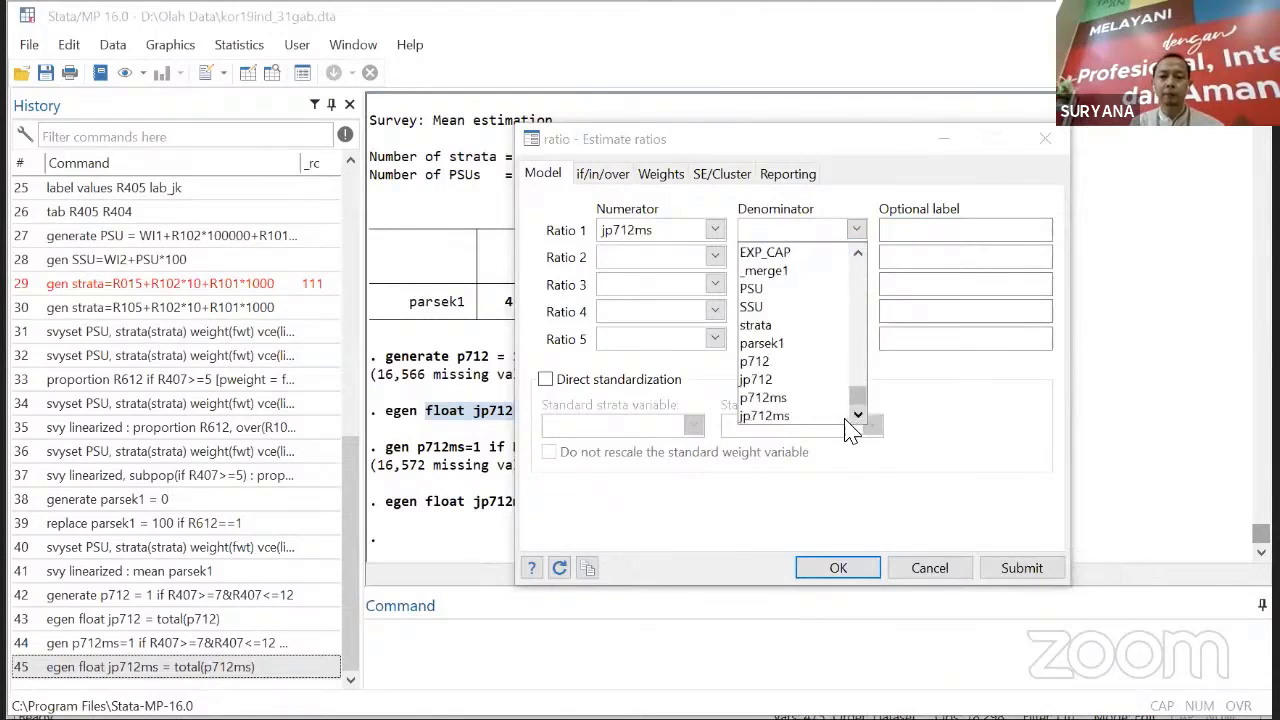
pyautogui.click(803, 381)
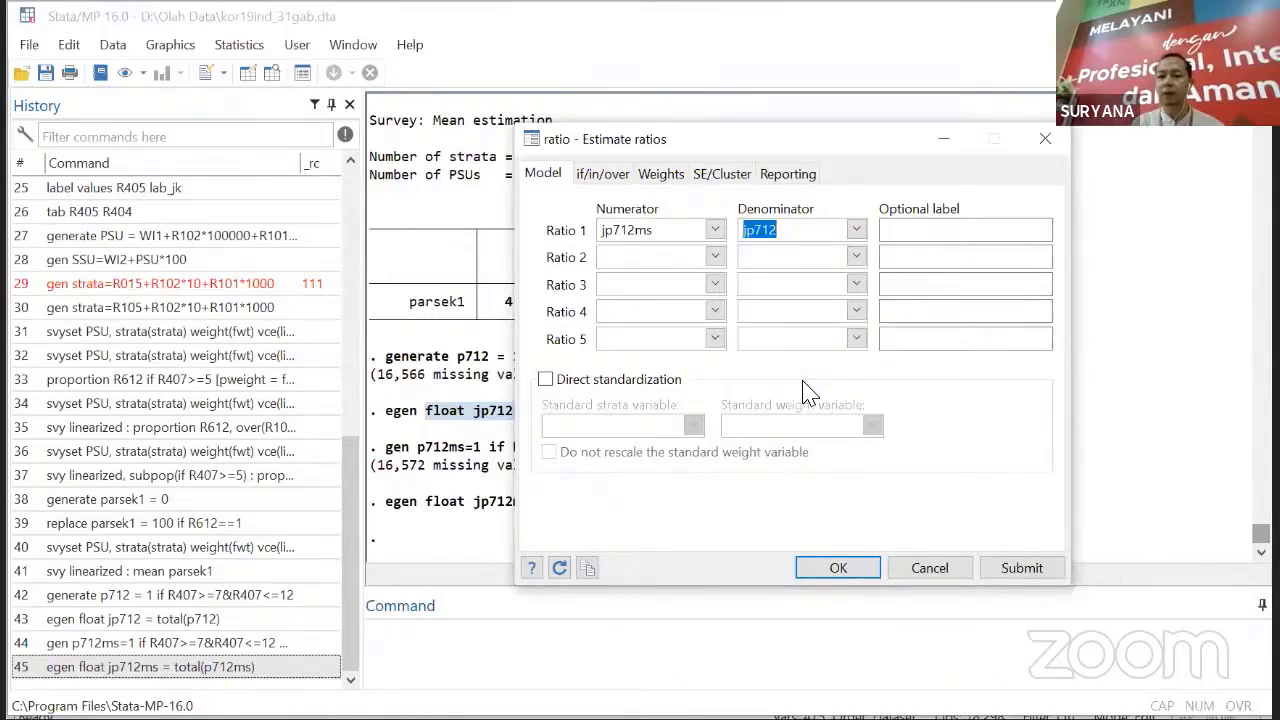
pyautogui.click(946, 232)
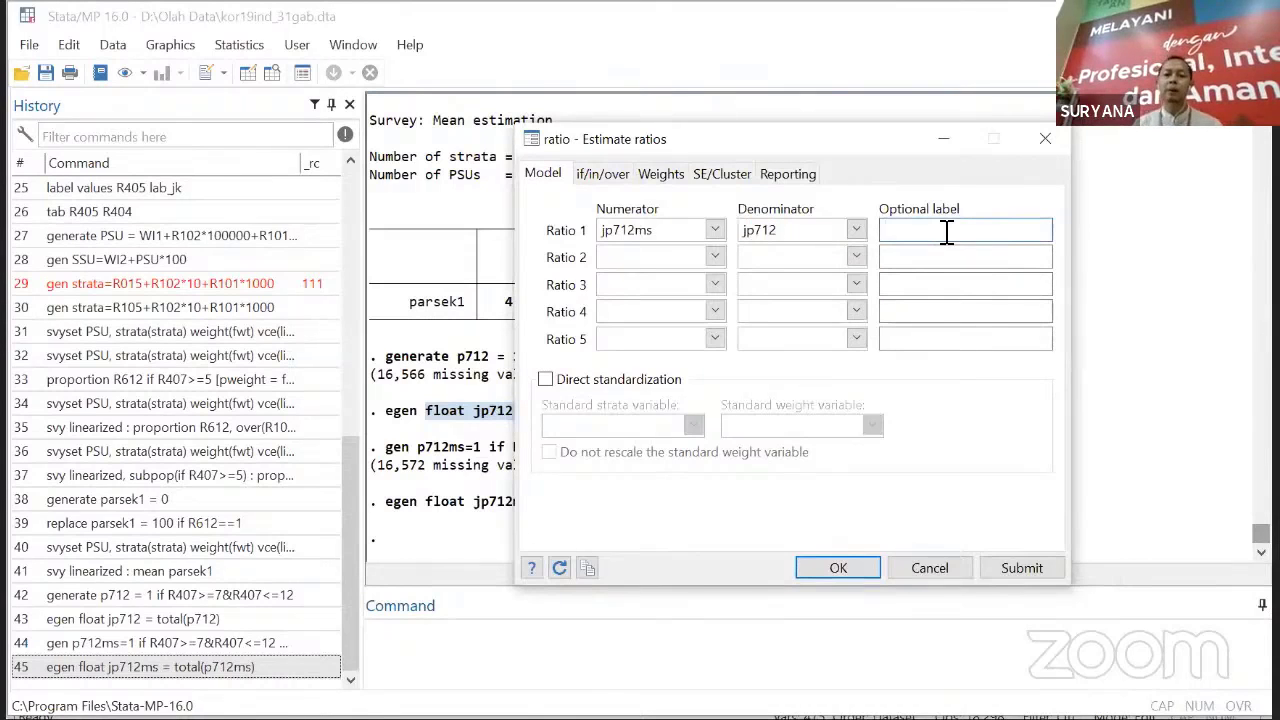
pyautogui.write('APS712')
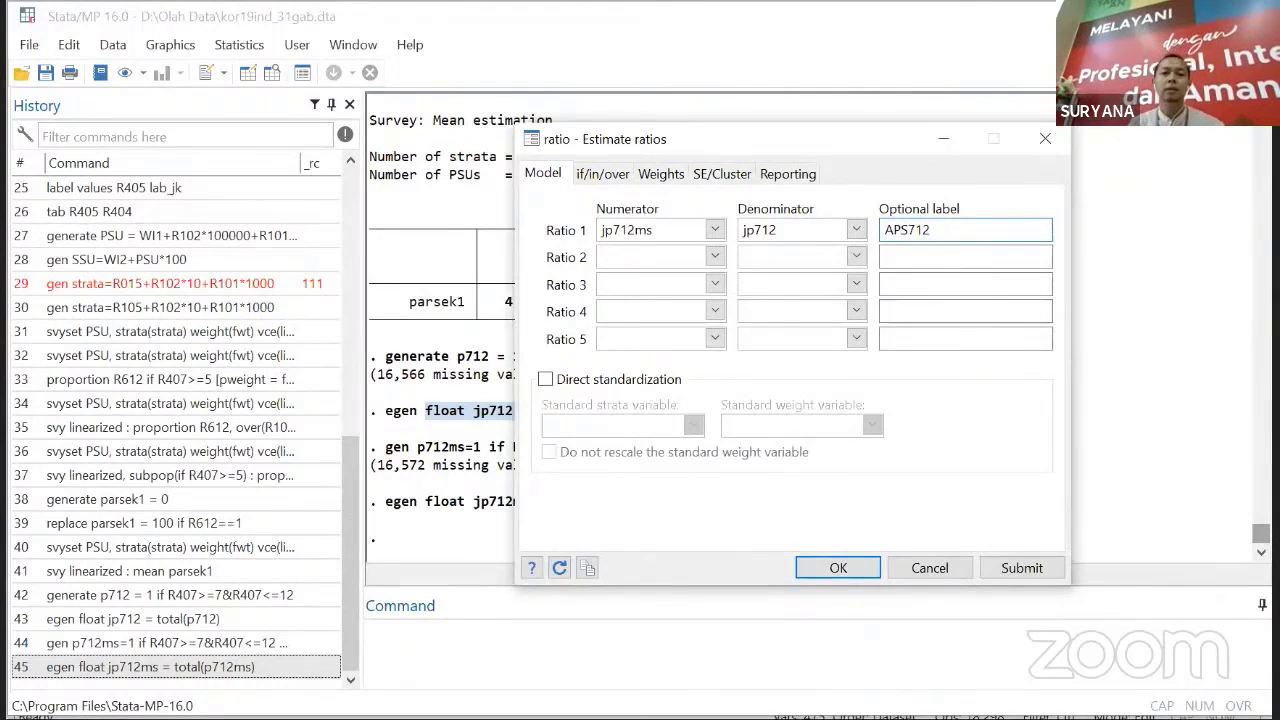
# - Keep the ratio's weight type at None and enable survey data estimation with the Linearized standard error type
pyautogui.click(607, 176)
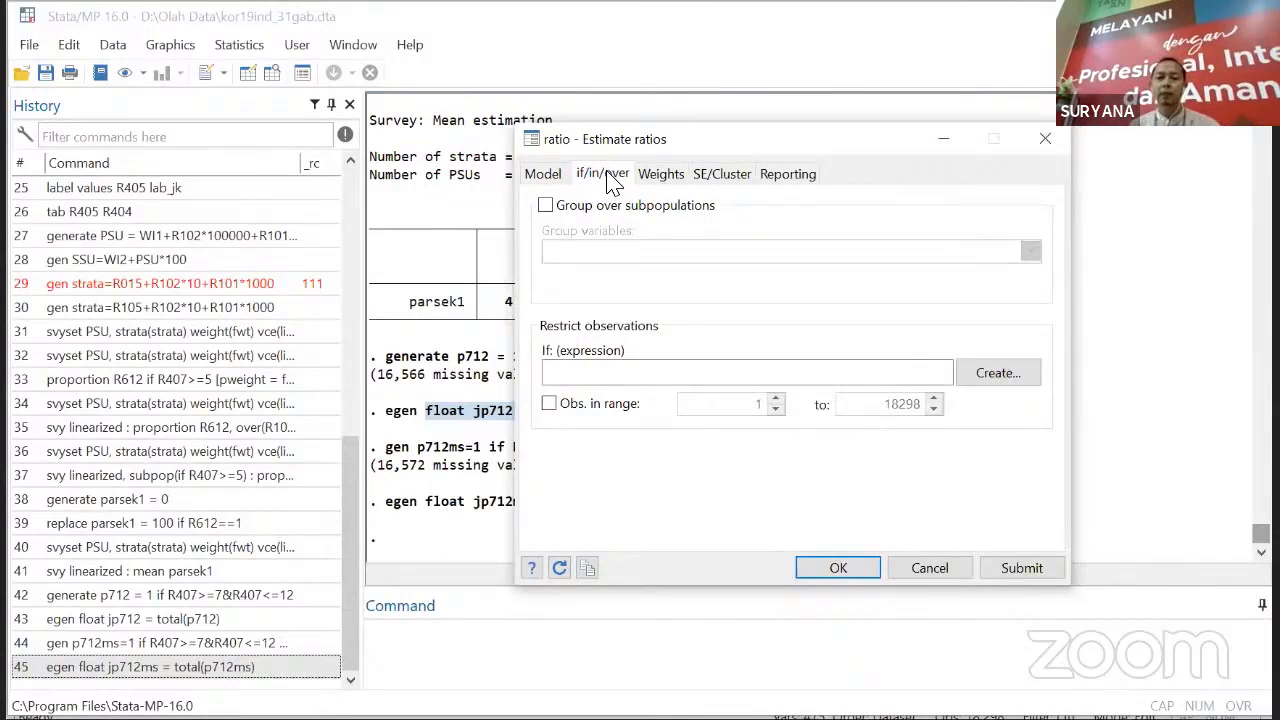
pyautogui.click(662, 176)
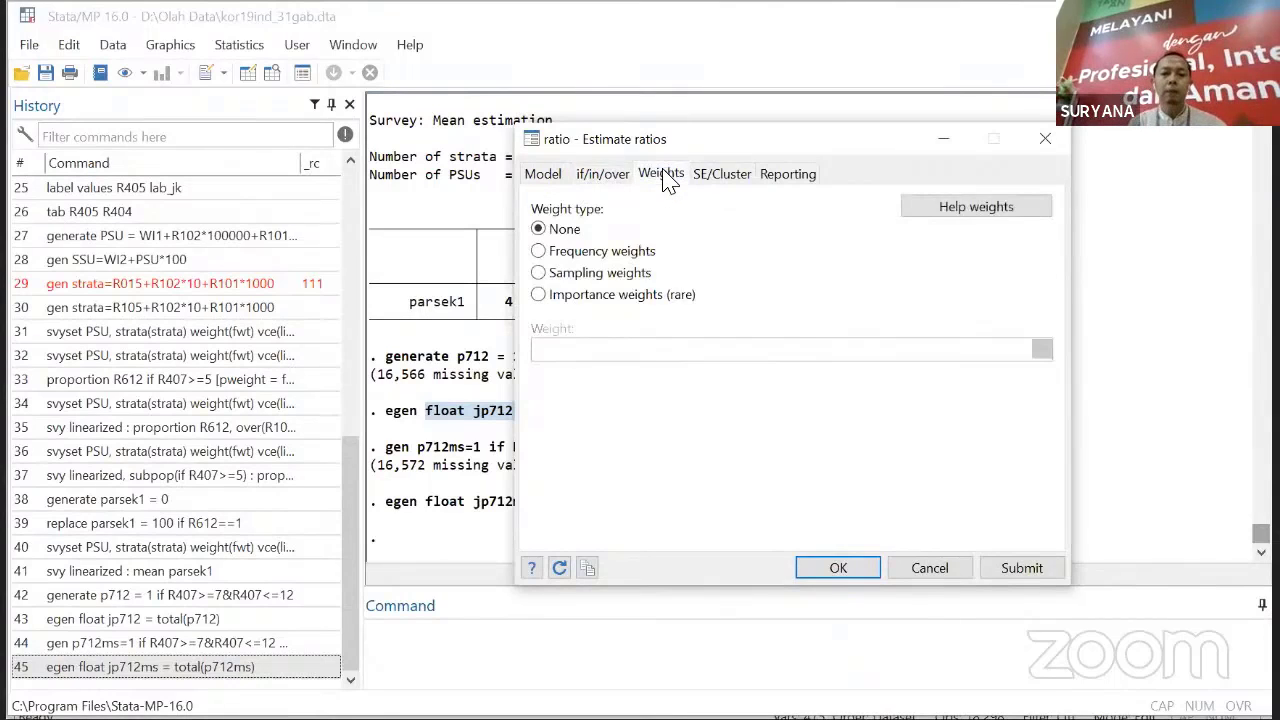
pyautogui.click(583, 280)
pyautogui.click(564, 231)
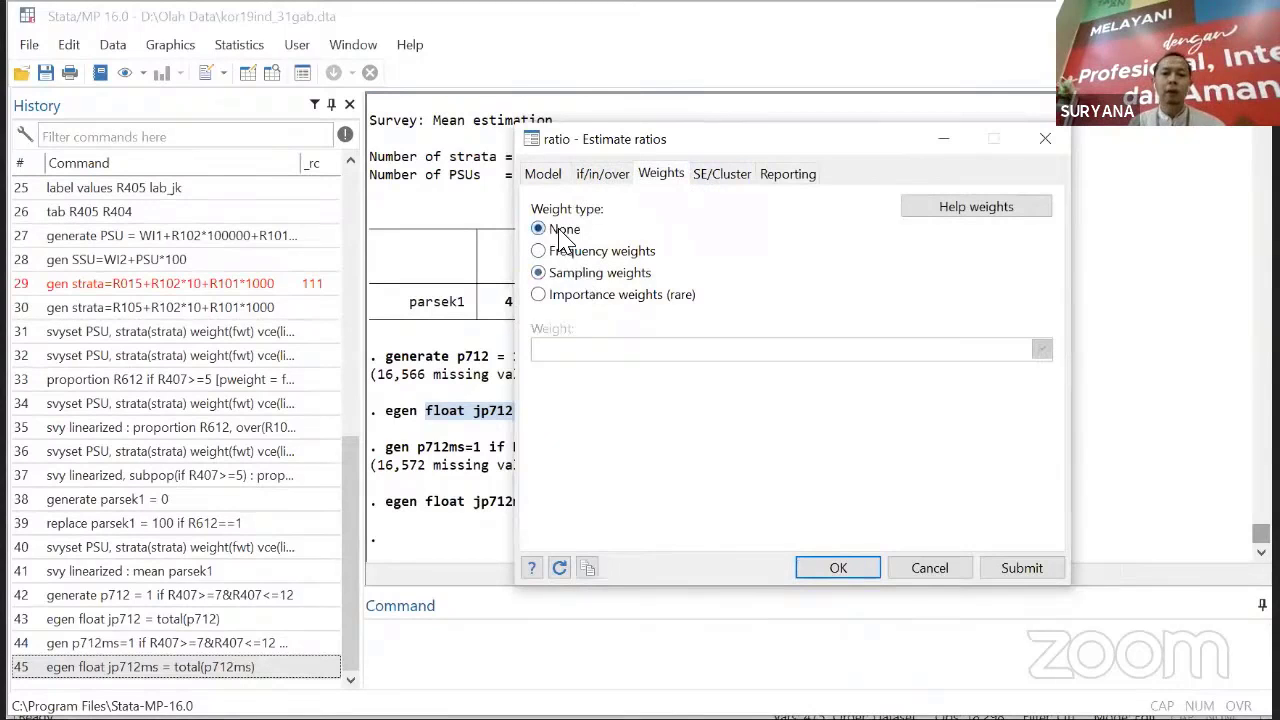
pyautogui.click(722, 178)
pyautogui.click(600, 208)
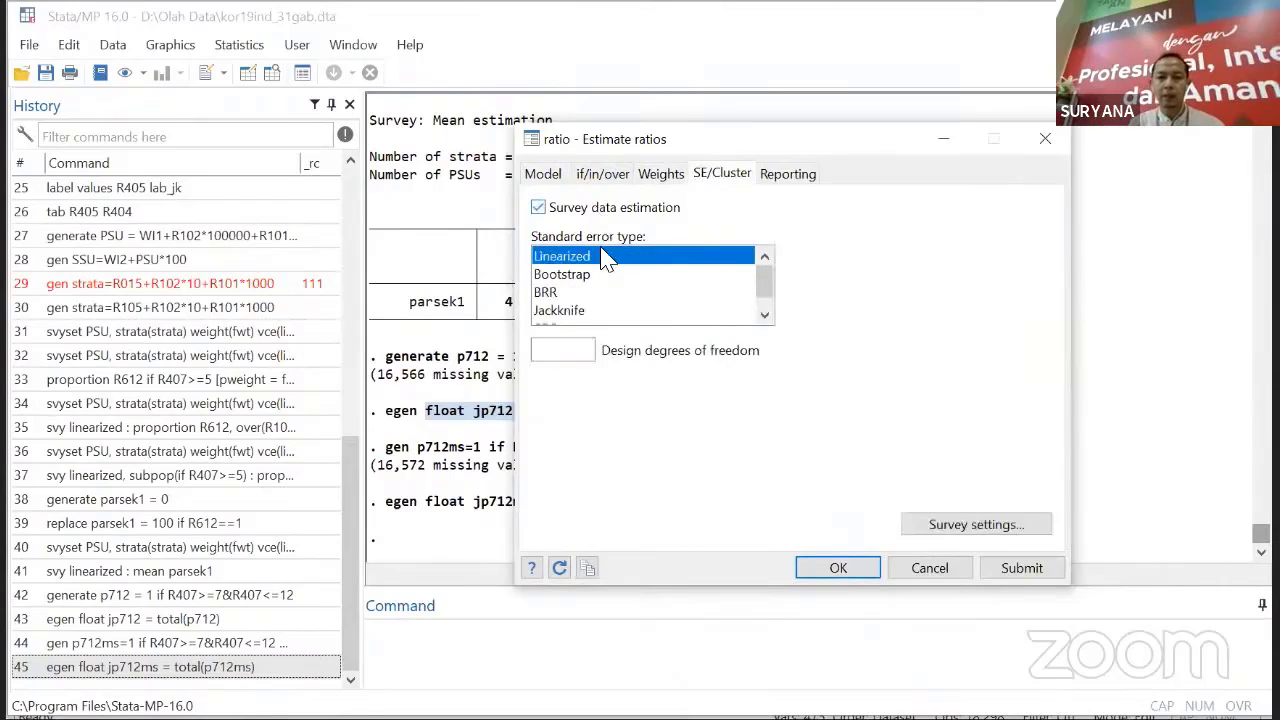
# - Apply the one-stage survey design with PSU, strata and sampling weight fwt, and run the APS712 ratio estimation
pyautogui.click(980, 530)
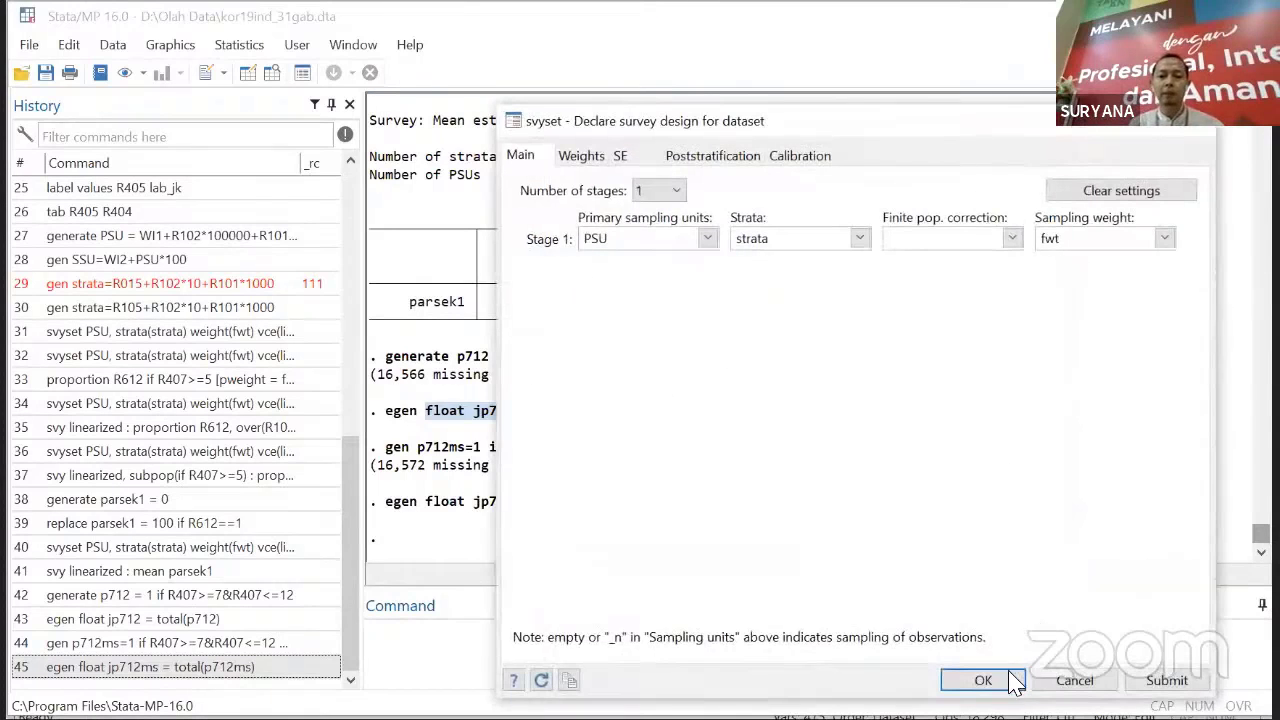
pyautogui.click(1005, 680)
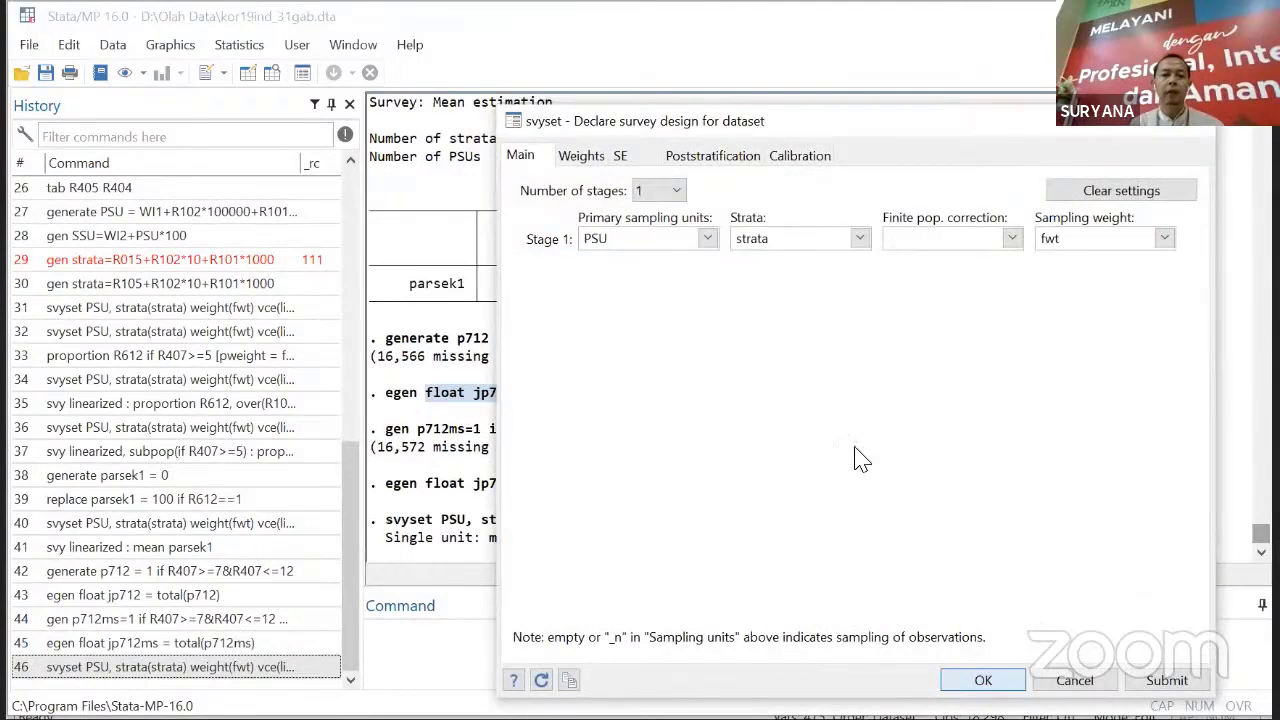
pyautogui.click(866, 574)
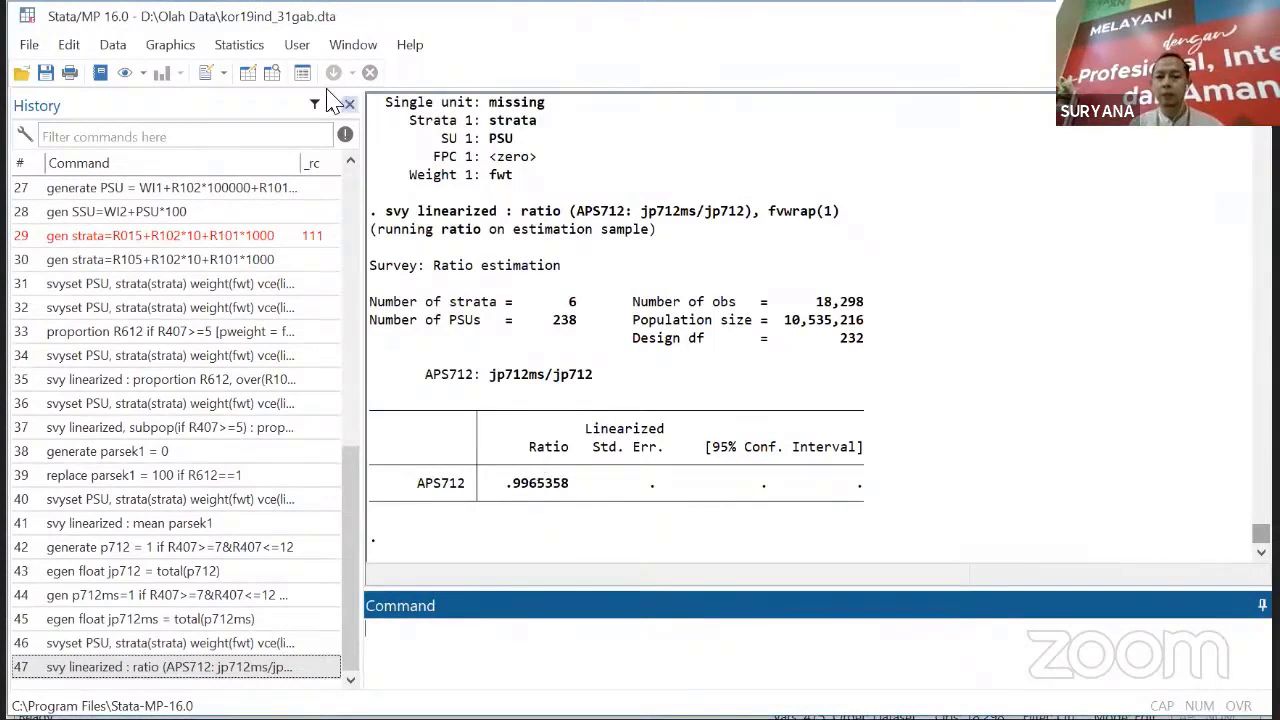
# - Reopen the ratio estimation, review its reporting, standard error, weight, subpopulation and model settings, and rerun APS712 with the same options
pyautogui.click(242, 52)
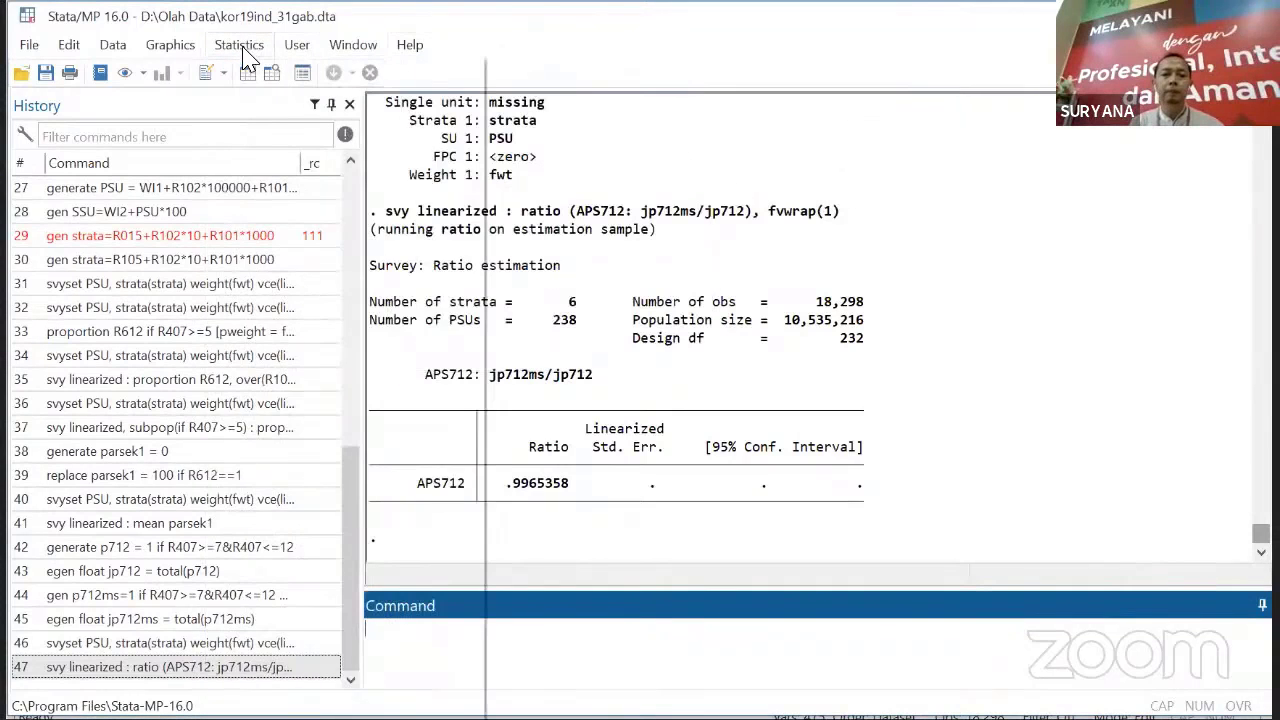
pyautogui.click(244, 49)
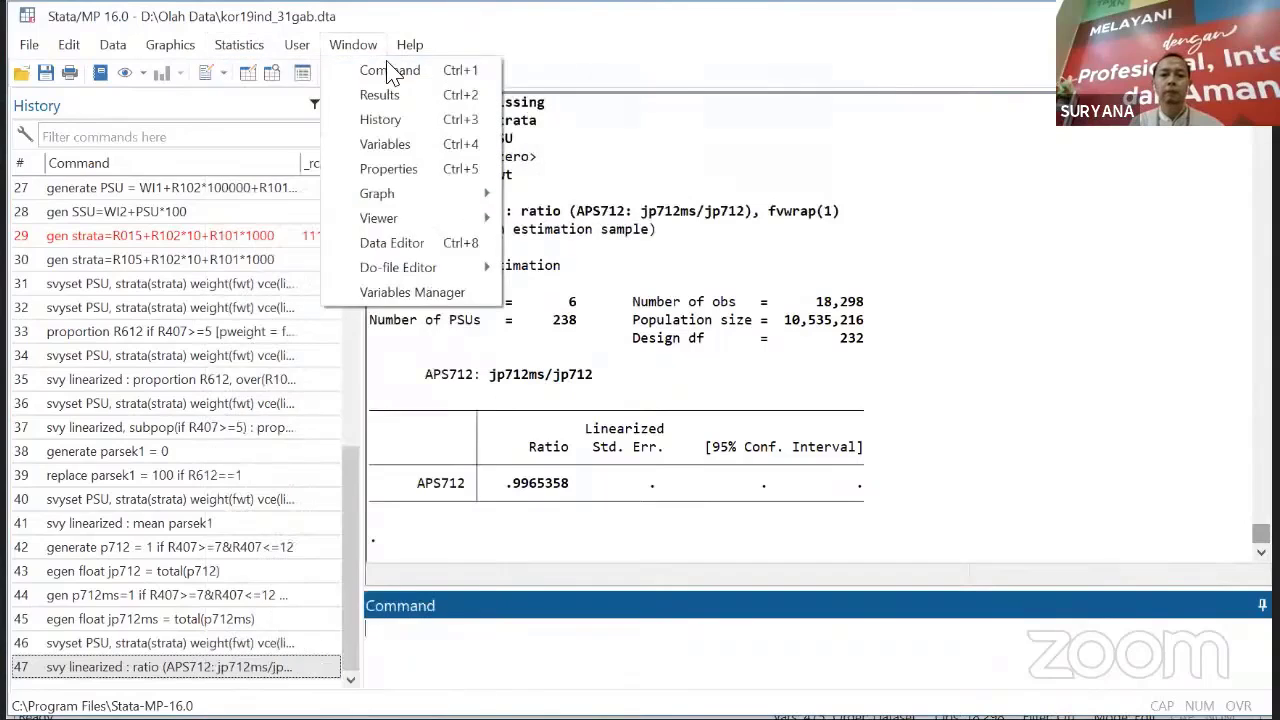
pyautogui.click(268, 68)
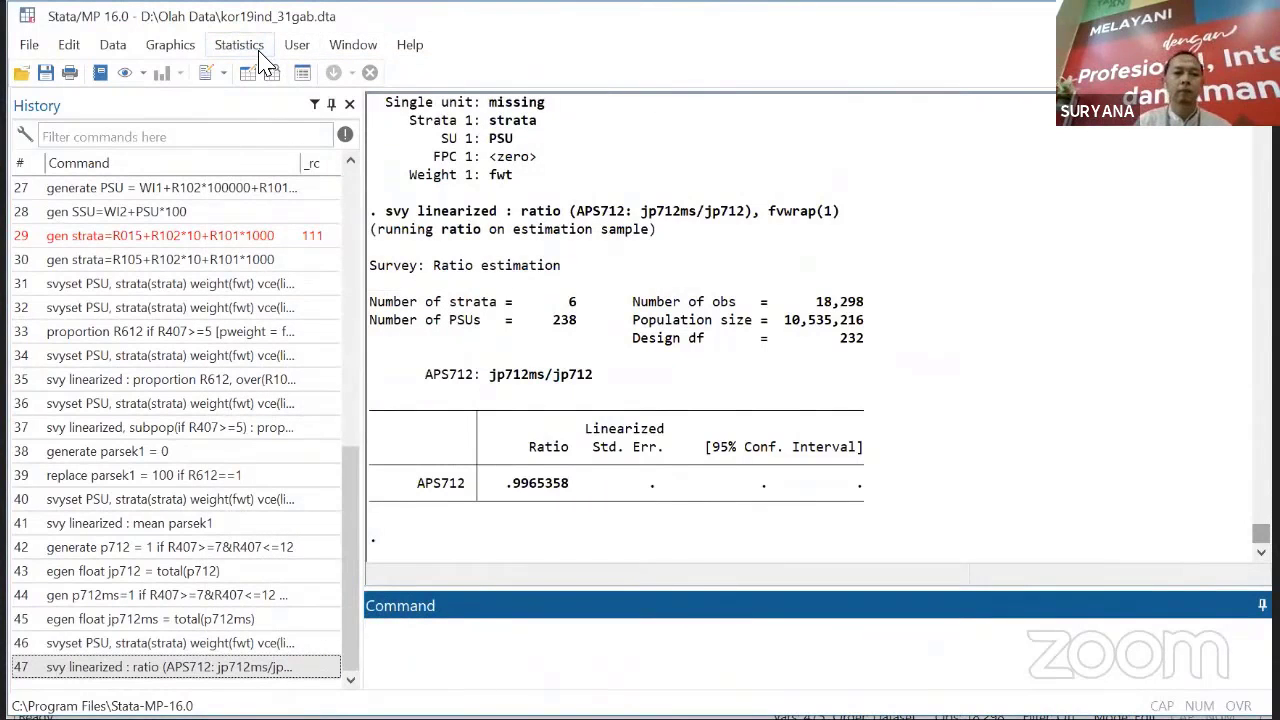
pyautogui.click(239, 44)
pyautogui.moveTo(440, 70)
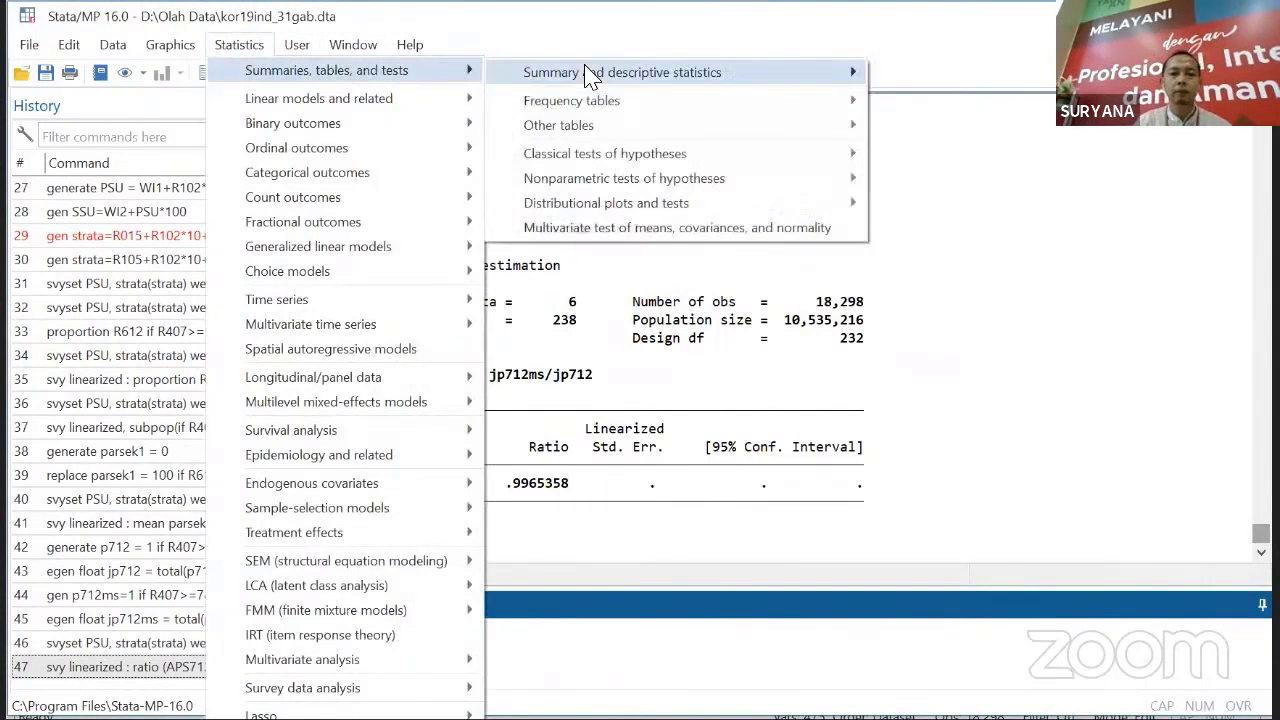
pyautogui.moveTo(600, 72)
pyautogui.click(938, 150)
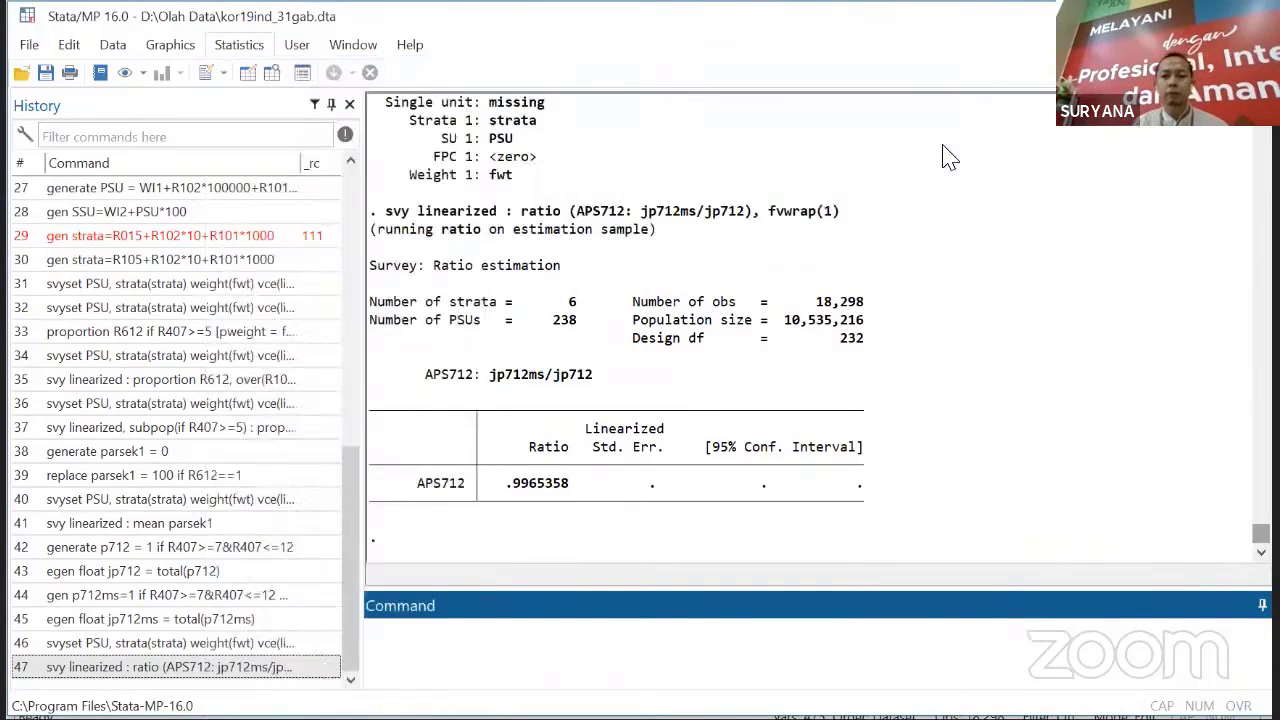
pyautogui.click(789, 176)
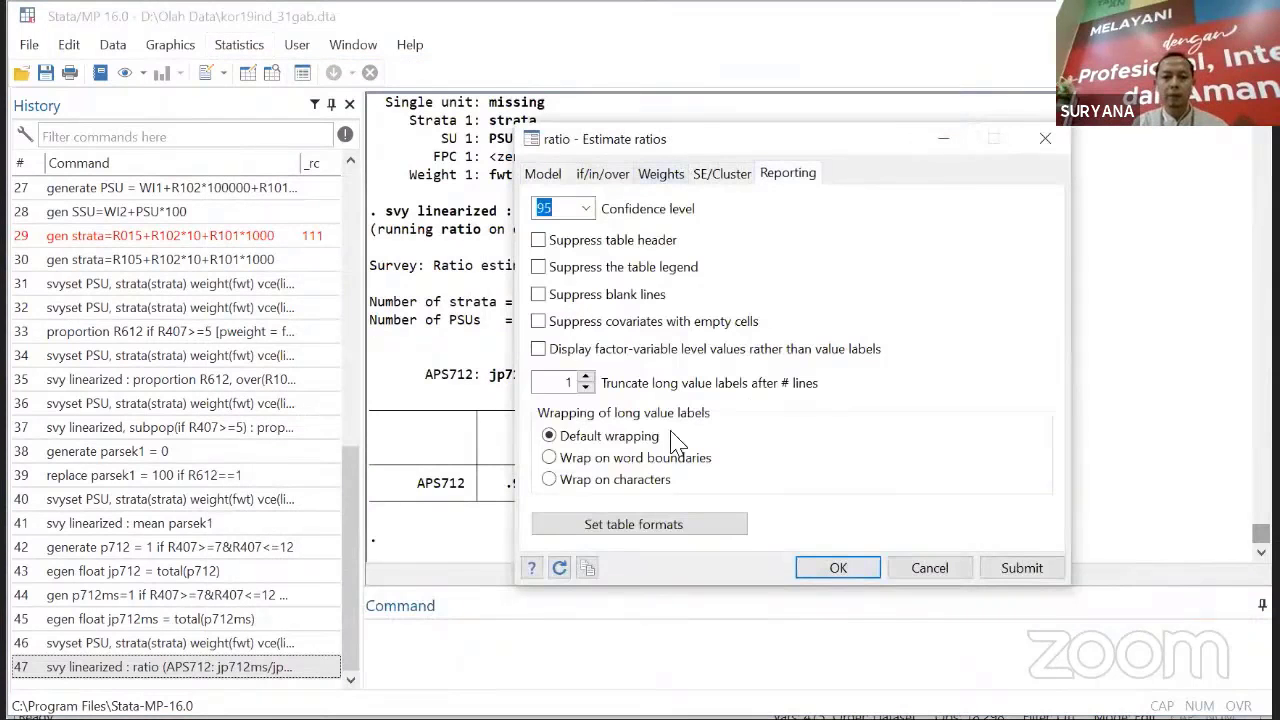
pyautogui.click(718, 178)
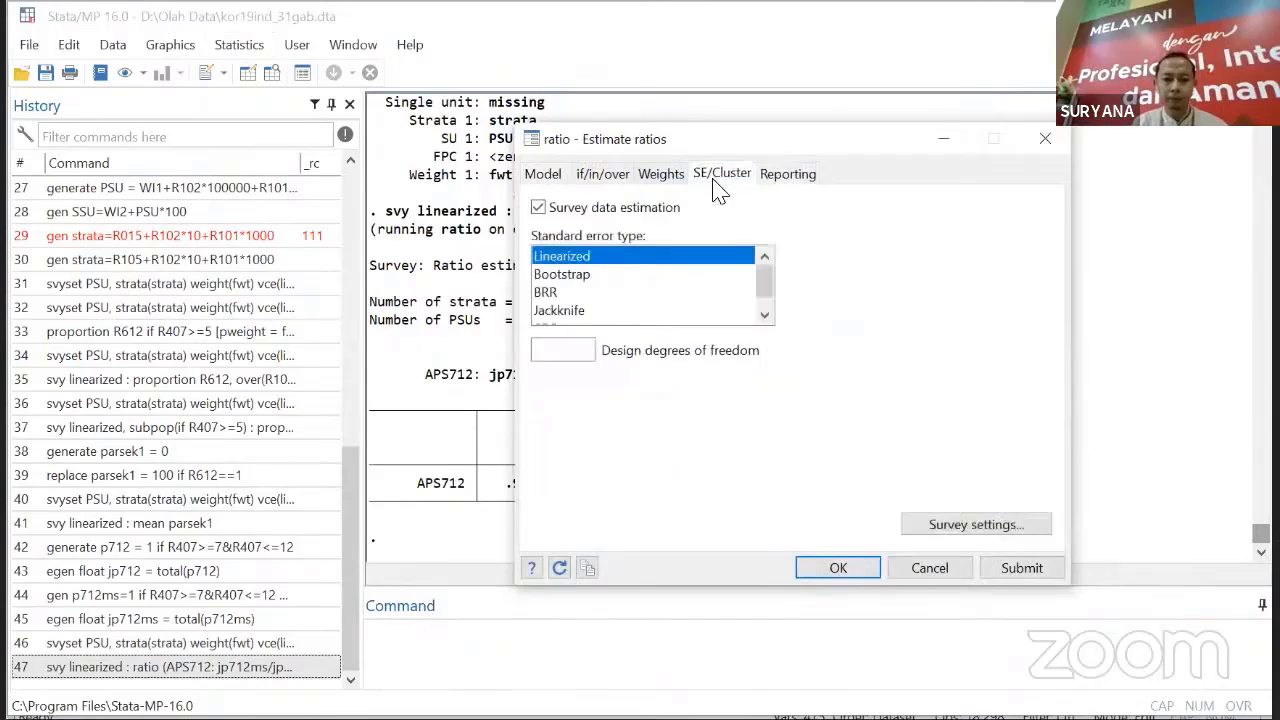
pyautogui.click(660, 176)
pyautogui.click(602, 177)
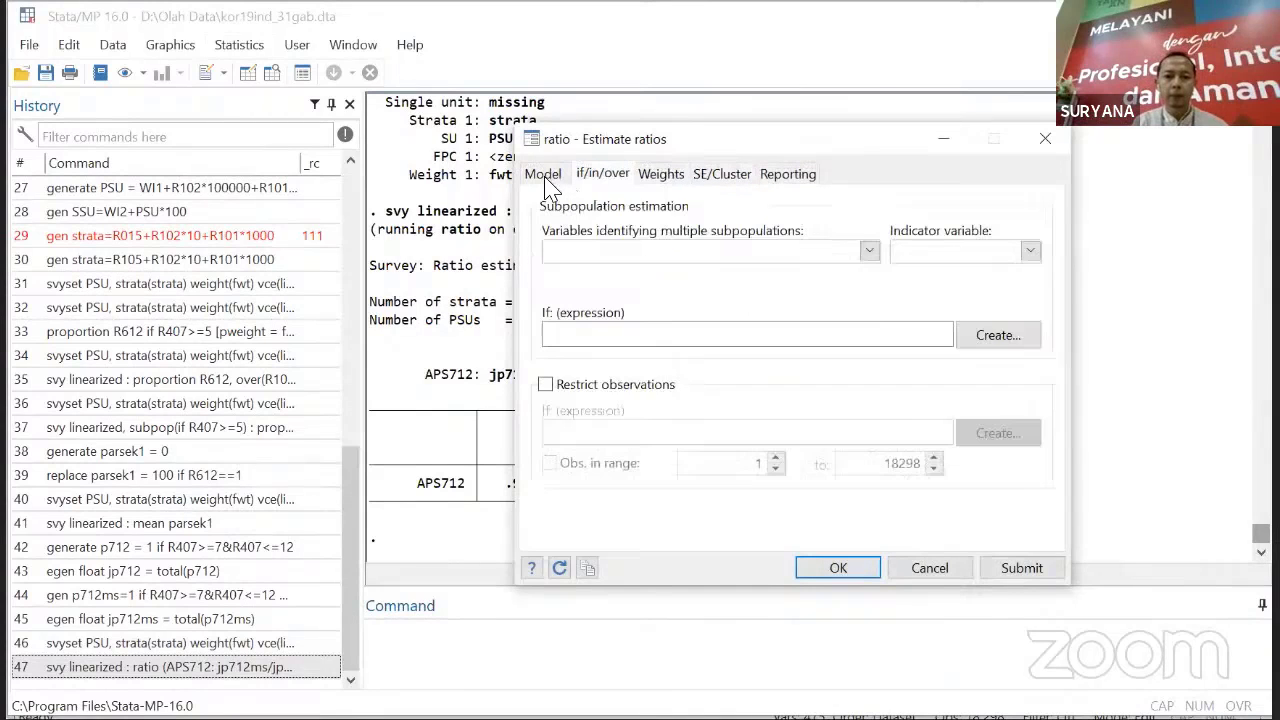
pyautogui.click(543, 178)
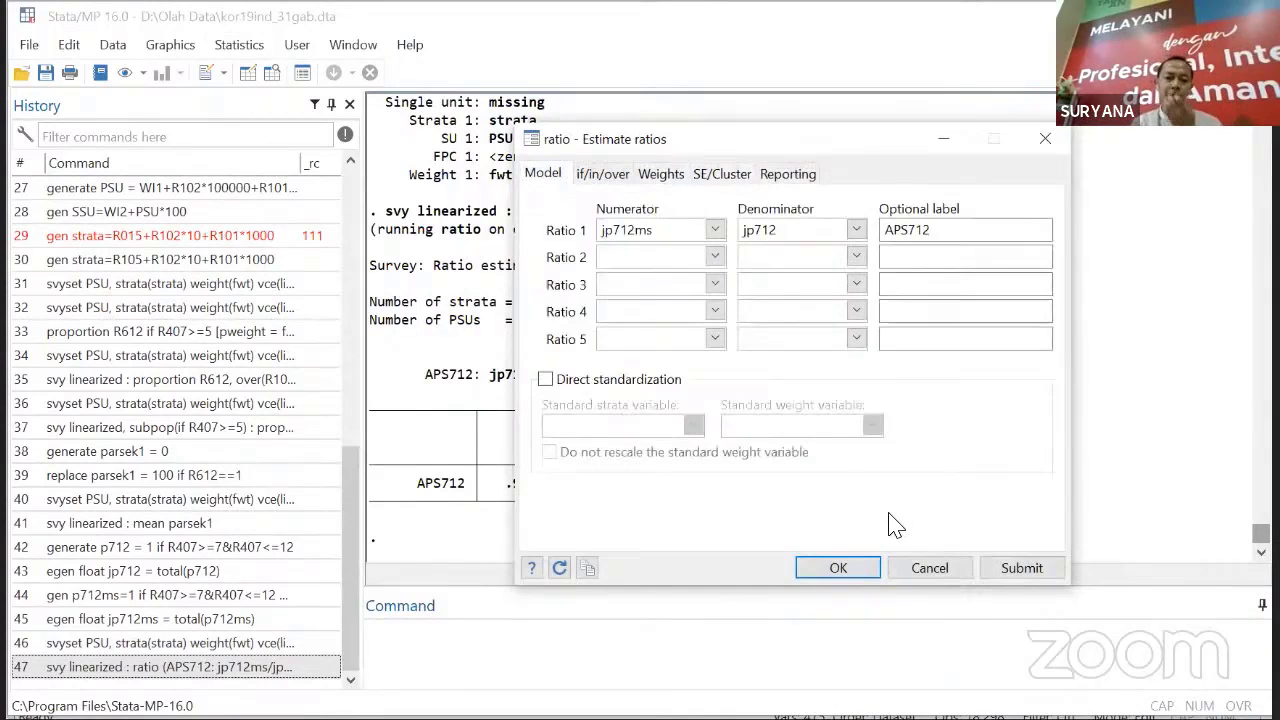
pyautogui.click(869, 562)
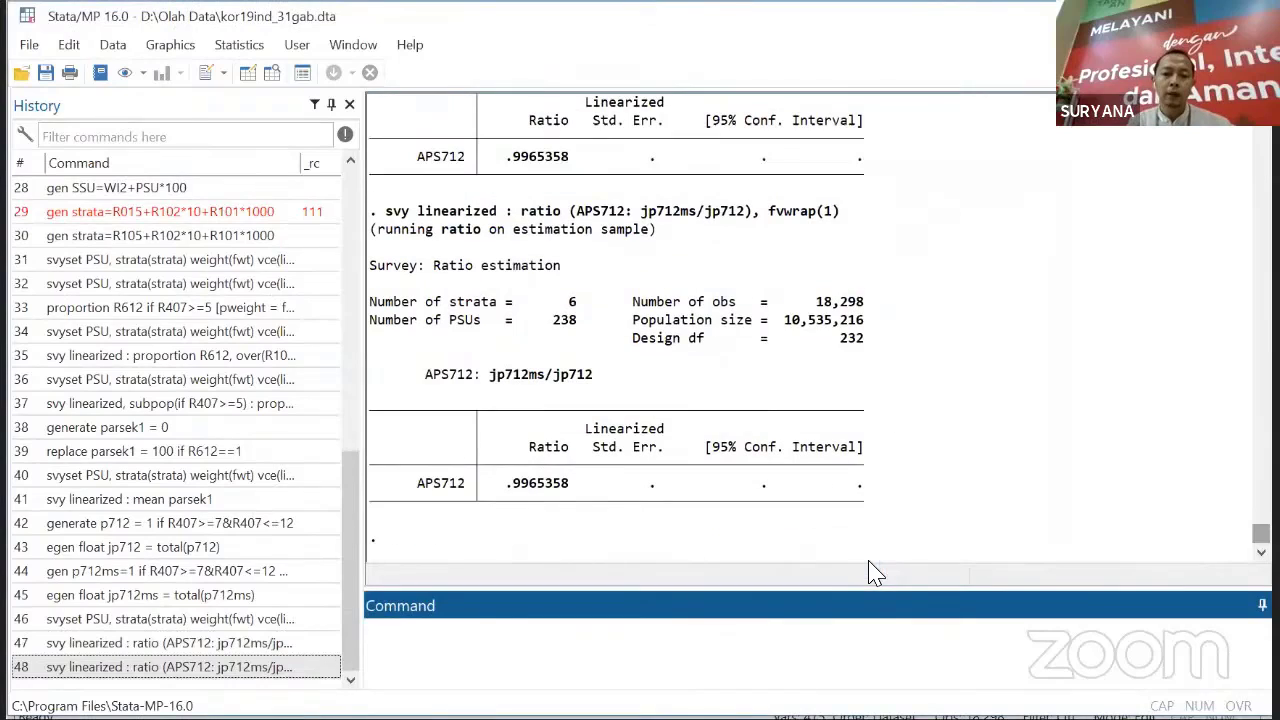
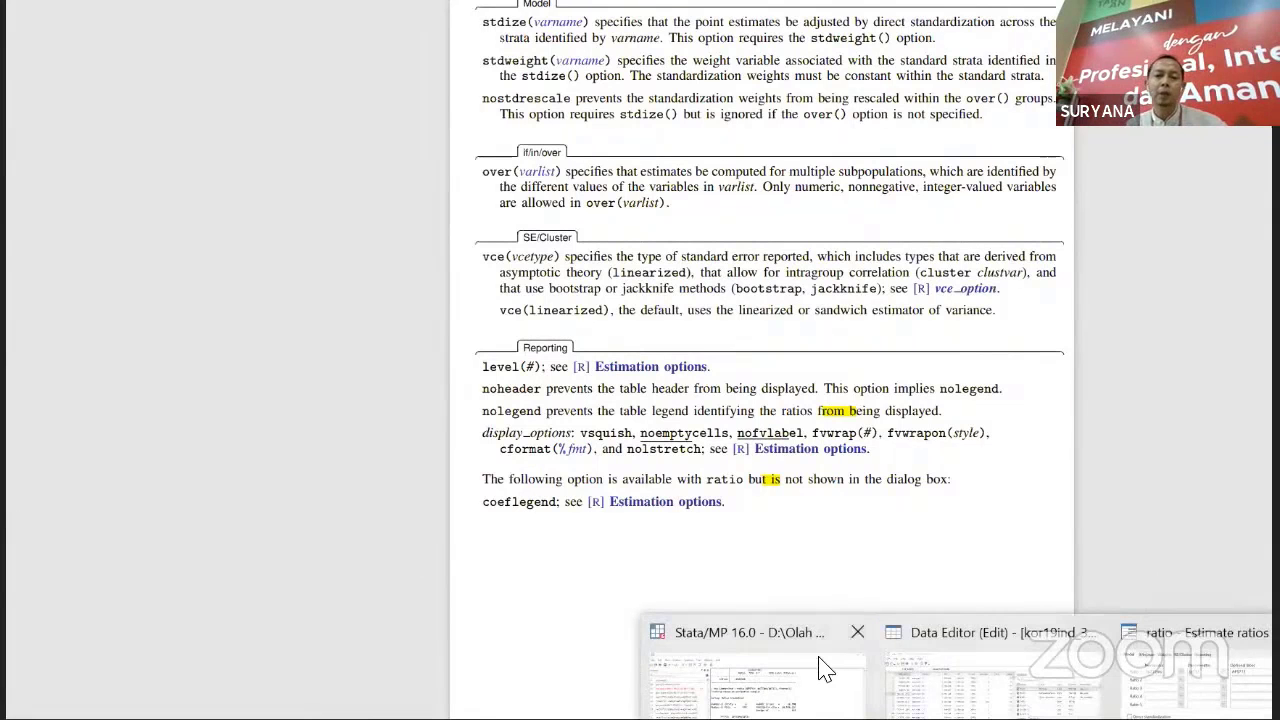
# - Switch to the main Stata window and look over the commands for creating or changing data
pyautogui.click(773, 628)
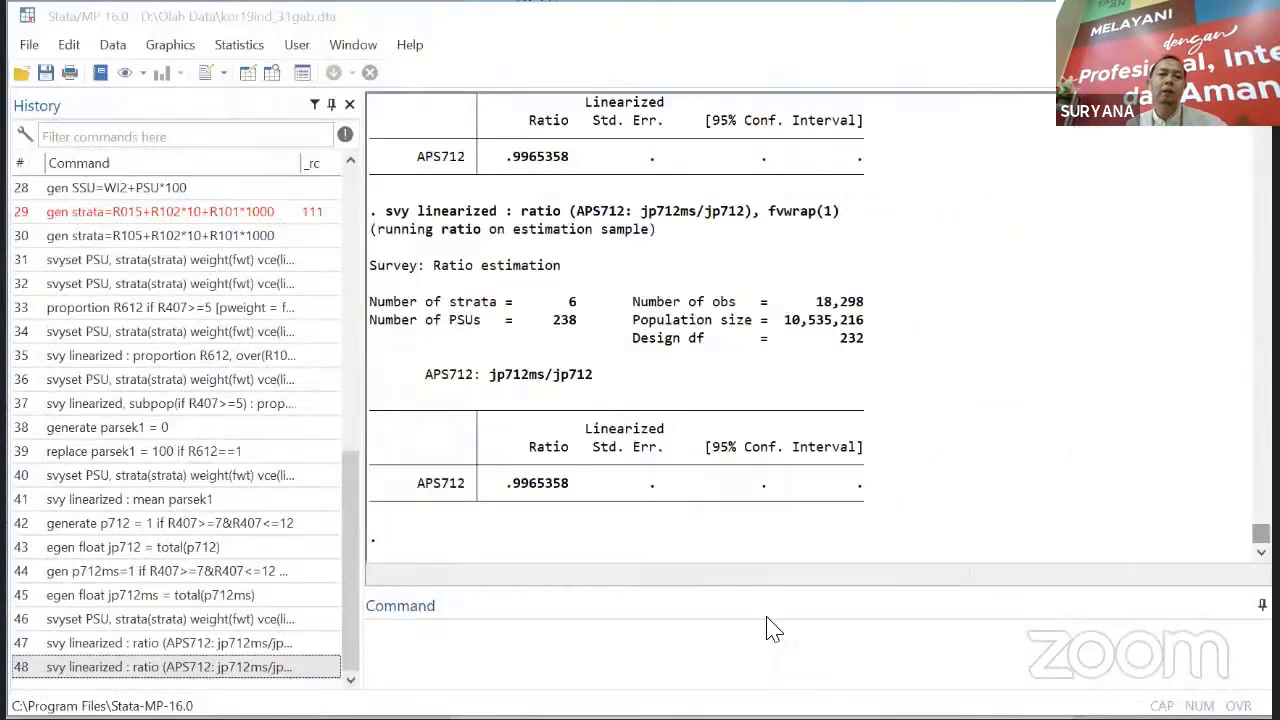
pyautogui.click(124, 44)
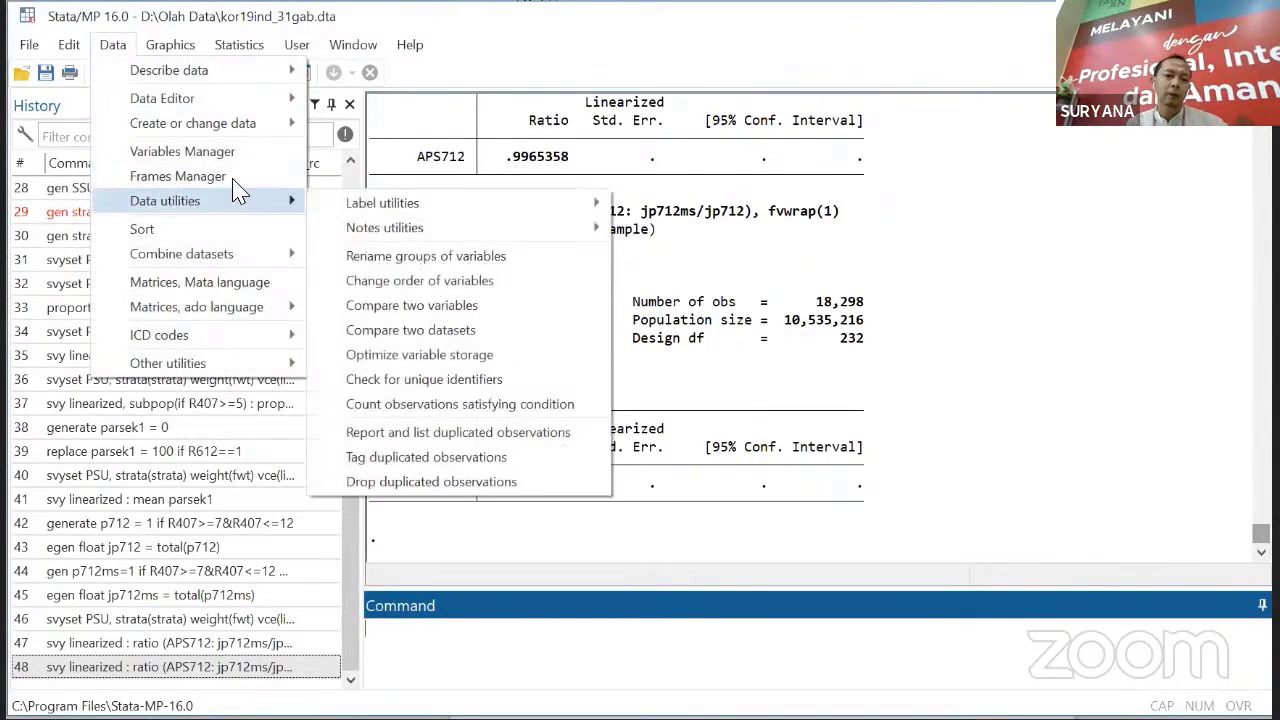
pyautogui.moveTo(270, 126)
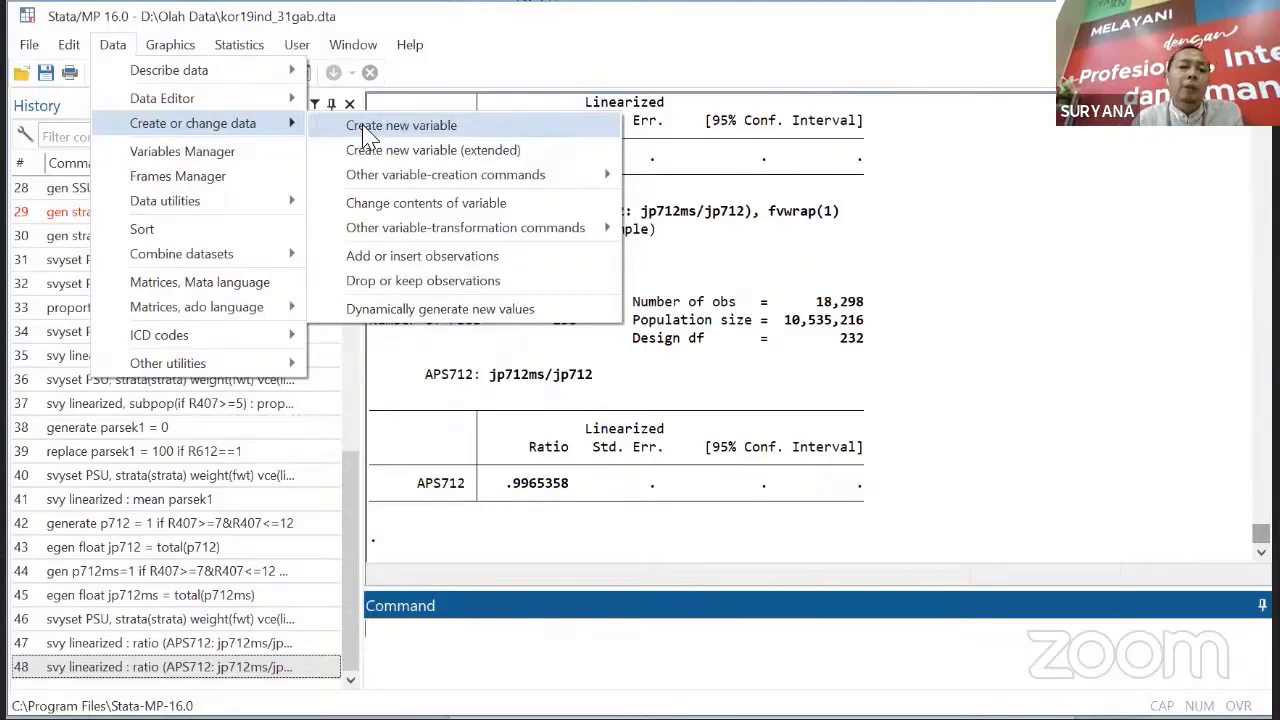
pyautogui.click(441, 36)
# - Review the postestimation reports and statistics offered for survey data, closing the dialog without running any
pyautogui.click(245, 46)
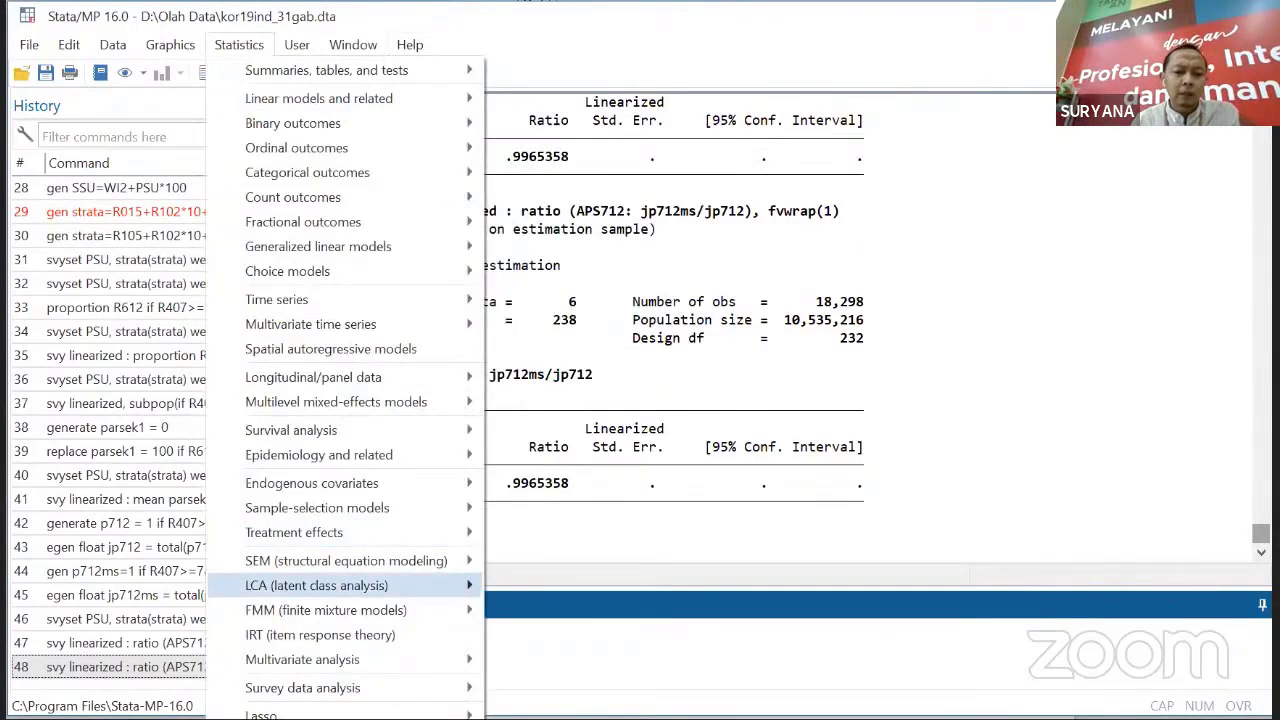
pyautogui.moveTo(302, 687)
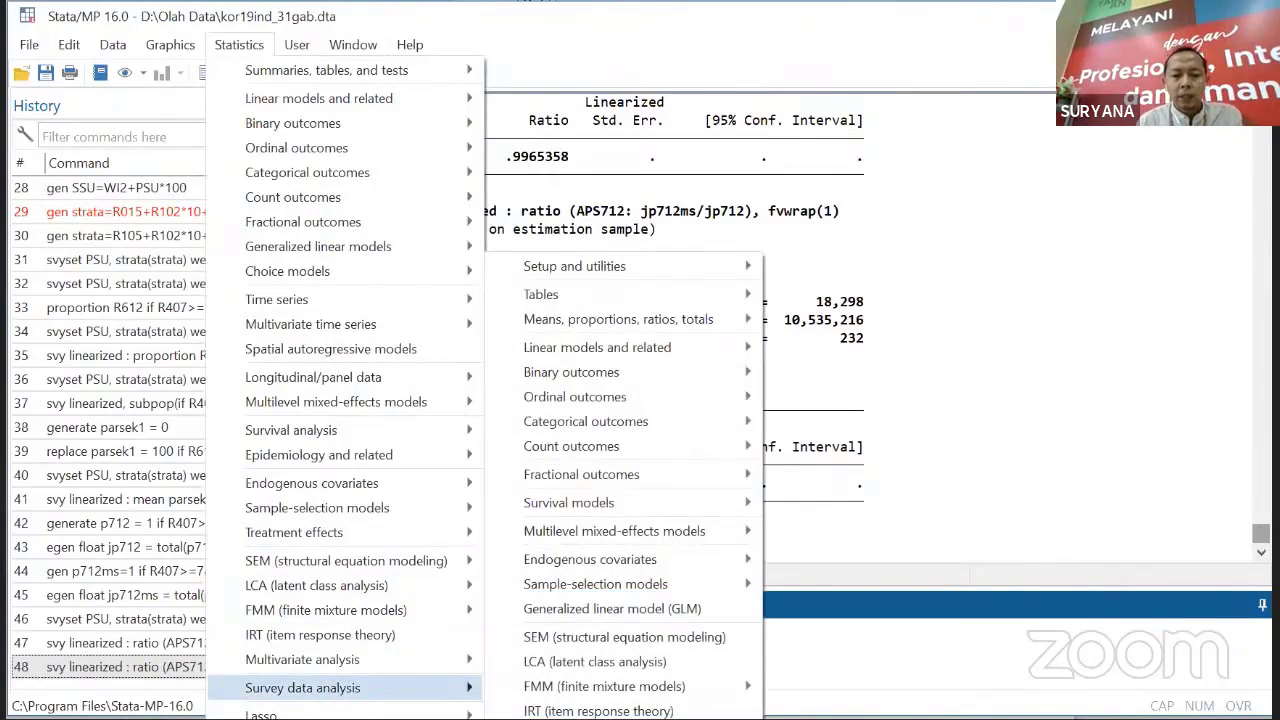
pyautogui.click(610, 717)
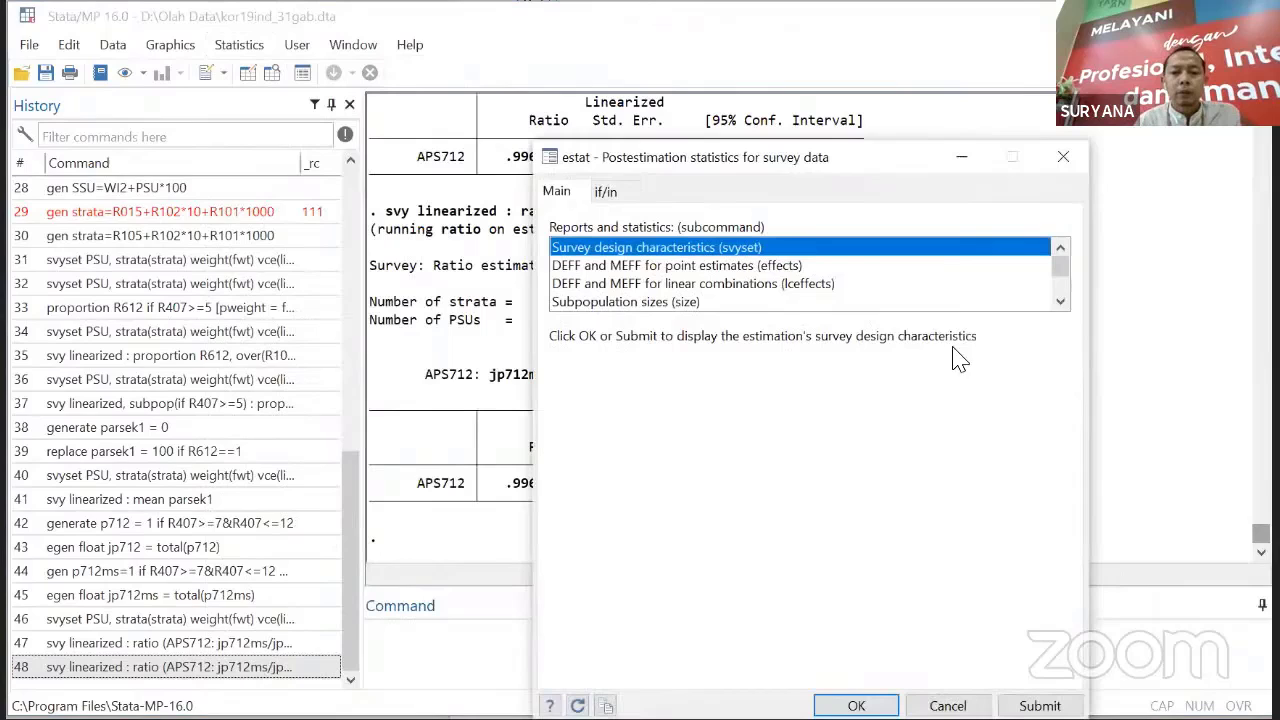
pyautogui.click(1060, 301)
pyautogui.click(1060, 301)
pyautogui.click(1060, 301)
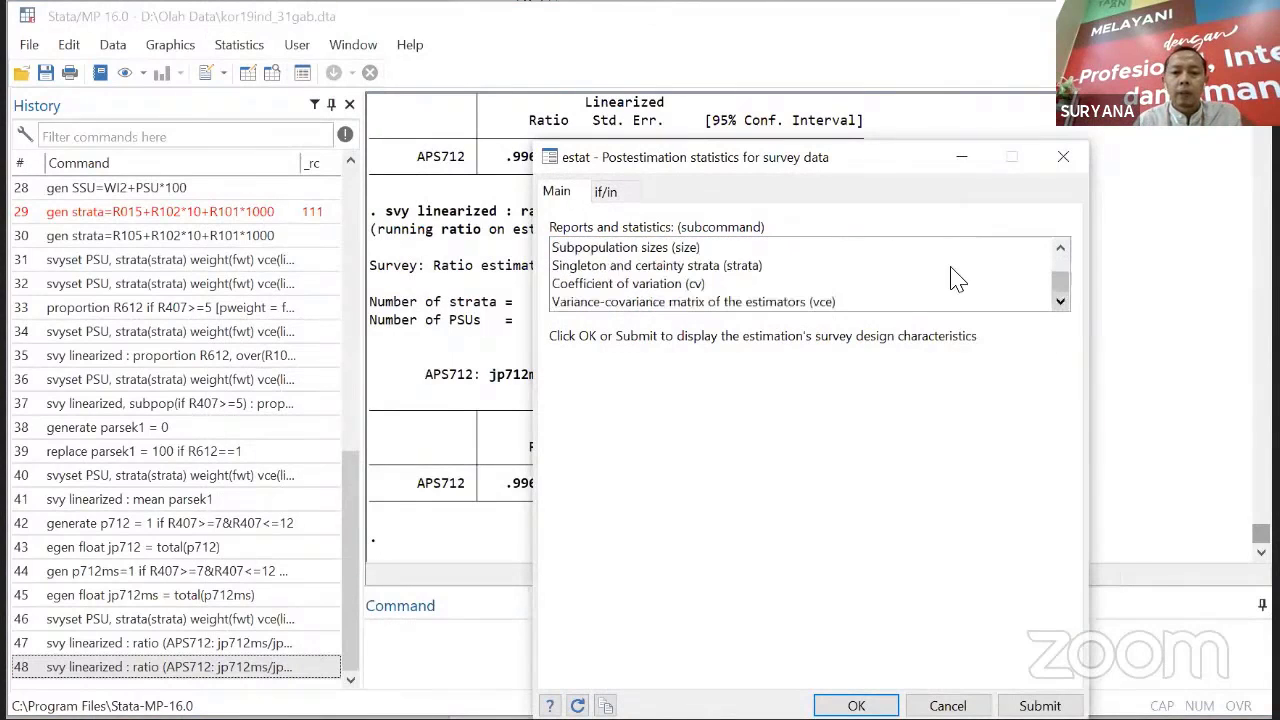
pyautogui.moveTo(1062, 286); pyautogui.dragTo(1057, 262)
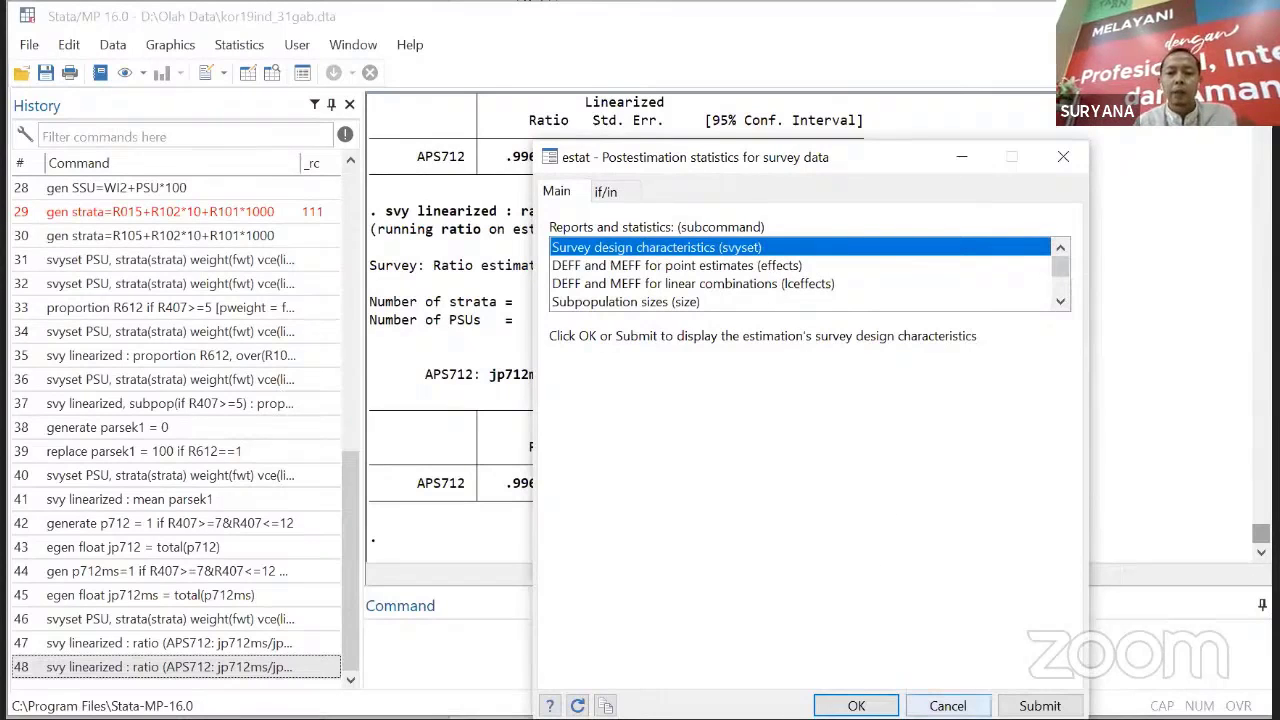
pyautogui.click(948, 706)
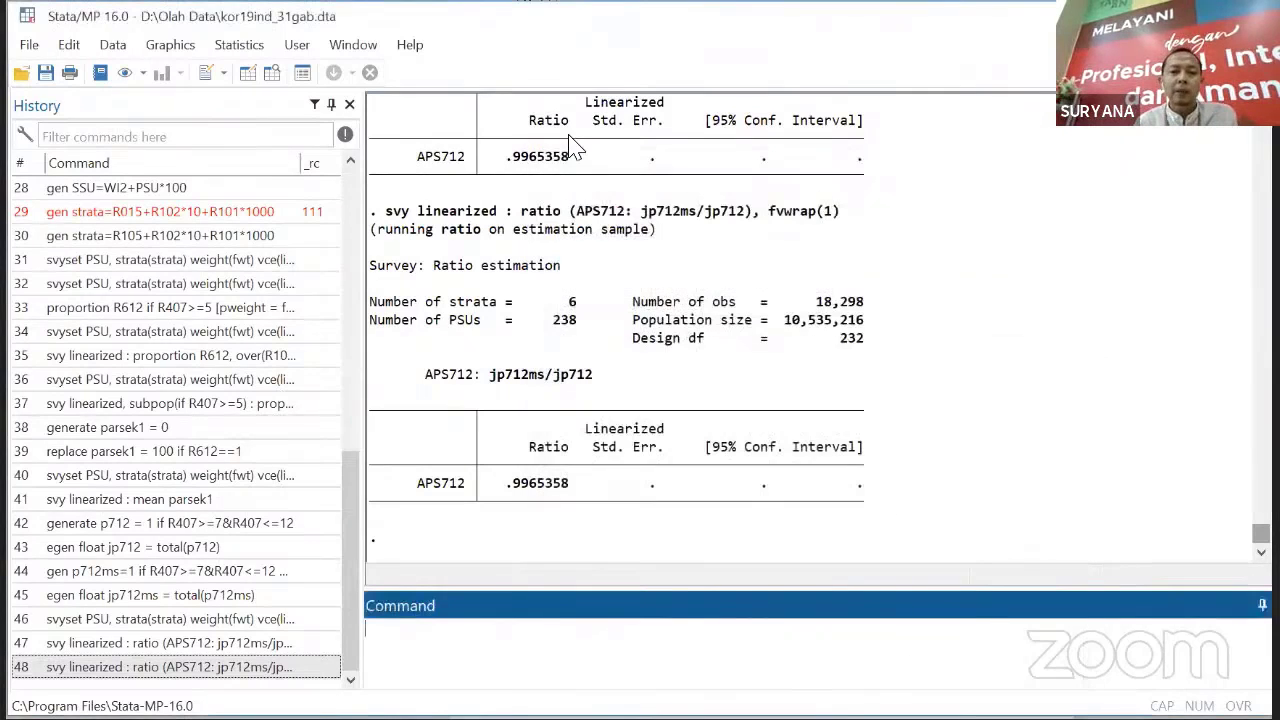
# - Start a survey mean estimation and choose parsek1 as its variable
pyautogui.click(258, 52)
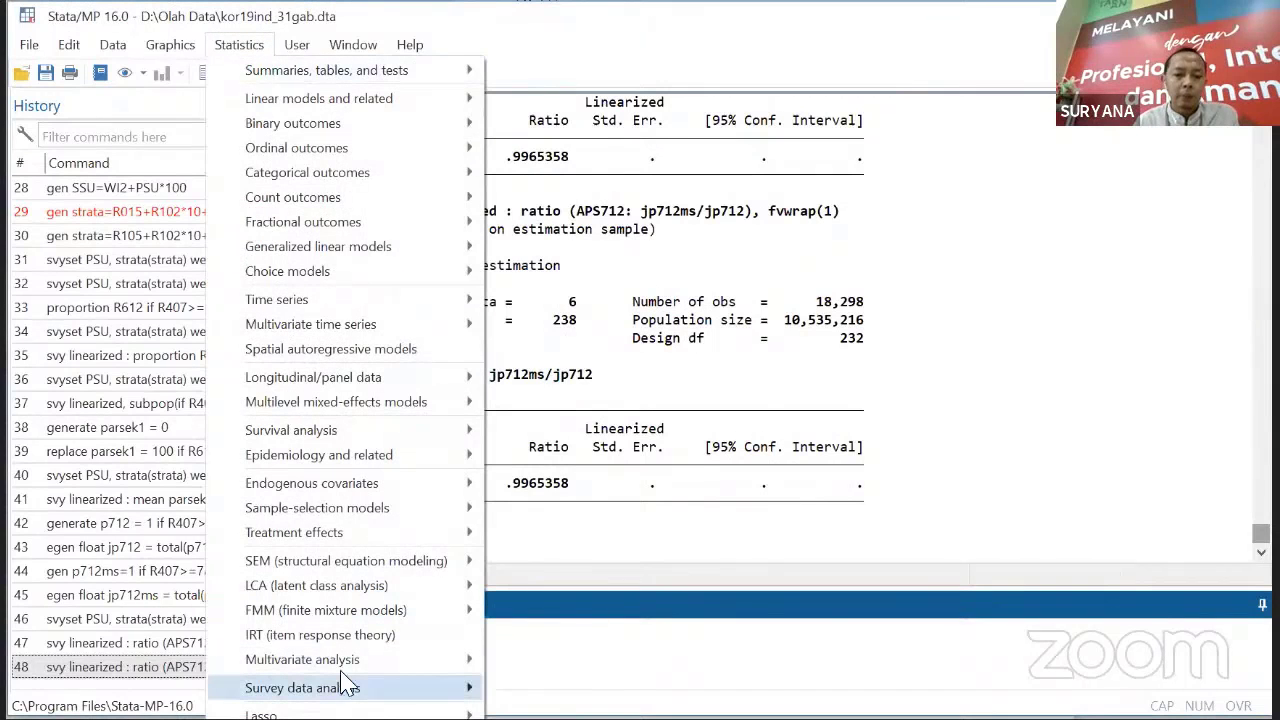
pyautogui.moveTo(345, 685)
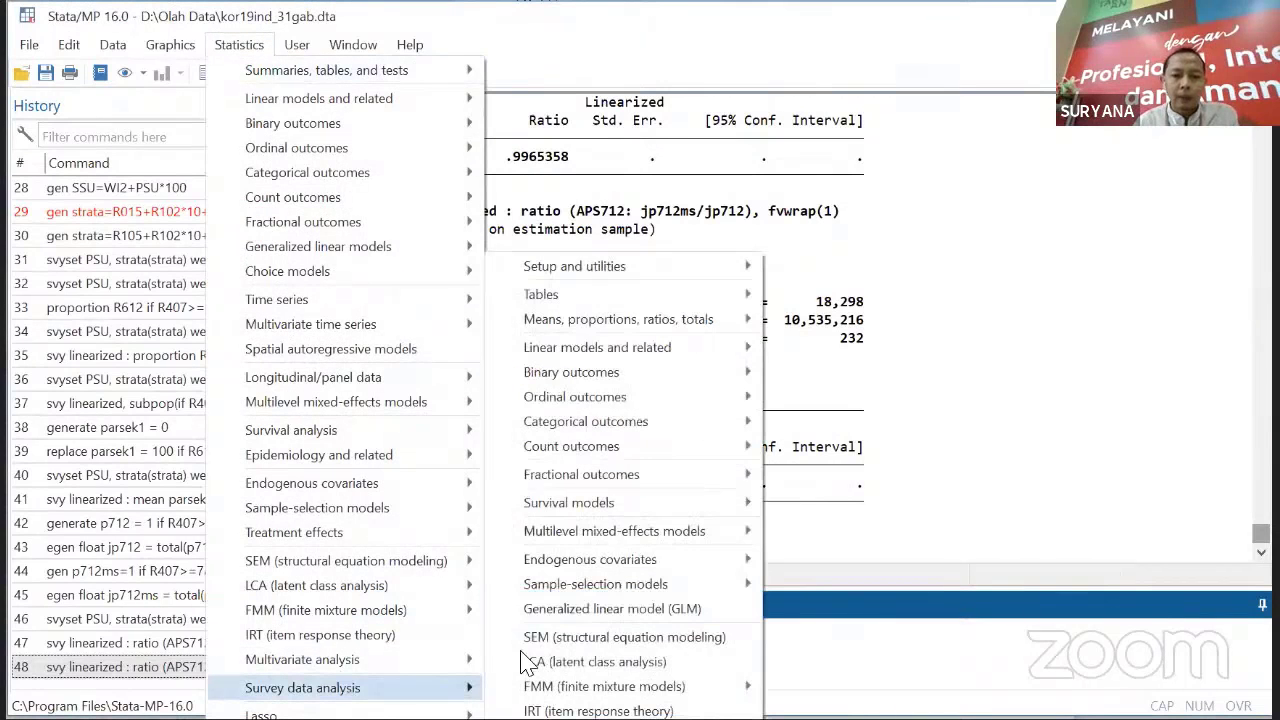
pyautogui.moveTo(733, 330)
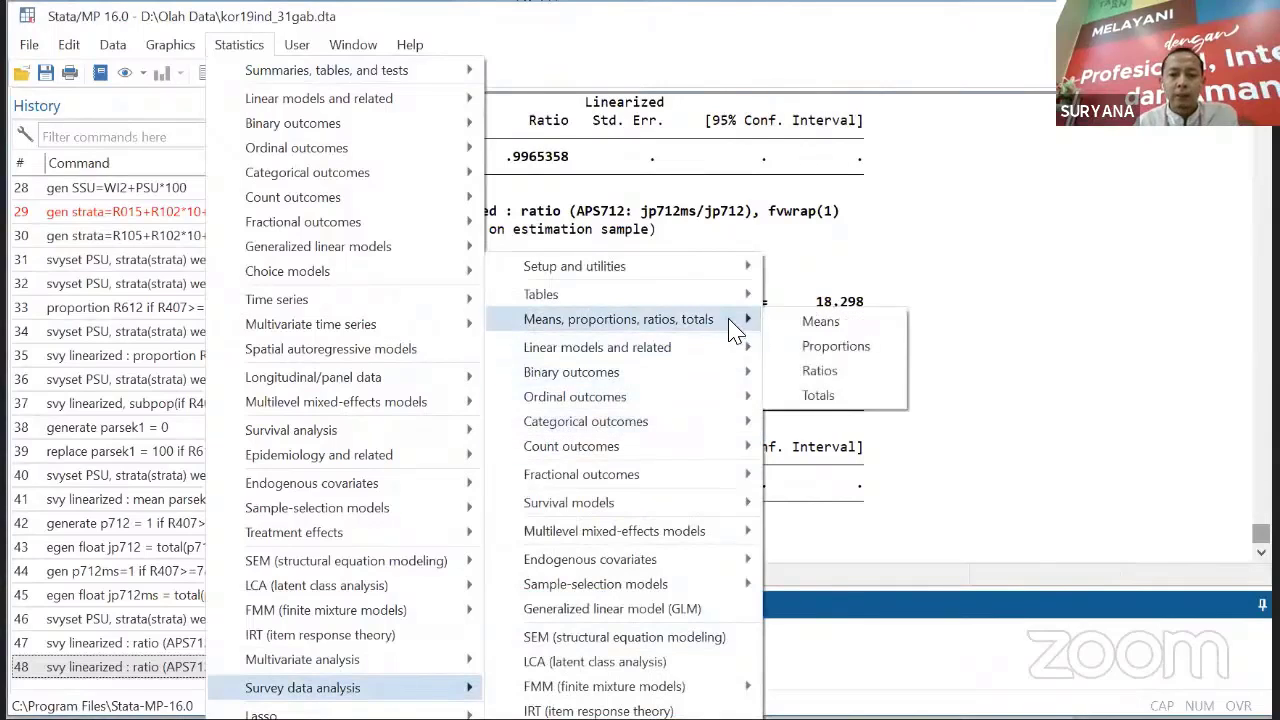
pyautogui.click(820, 321)
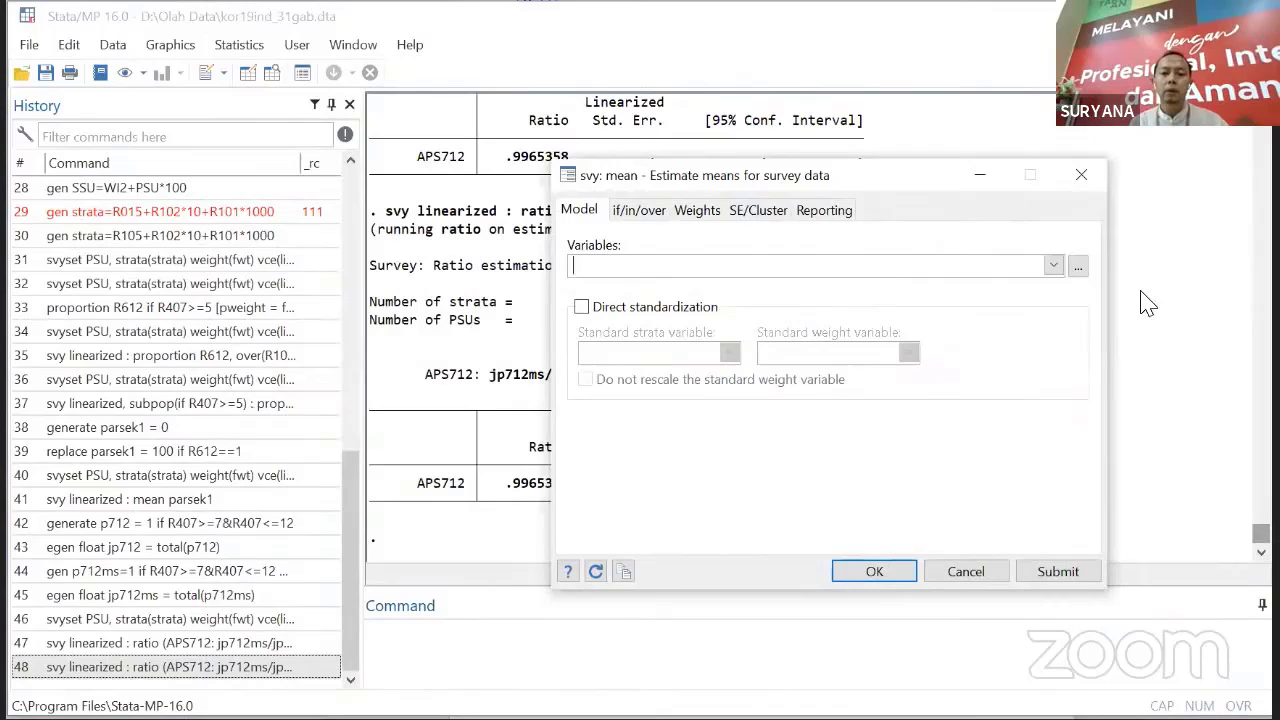
pyautogui.click(1053, 265)
pyautogui.moveTo(1055, 314); pyautogui.dragTo(1057, 457)
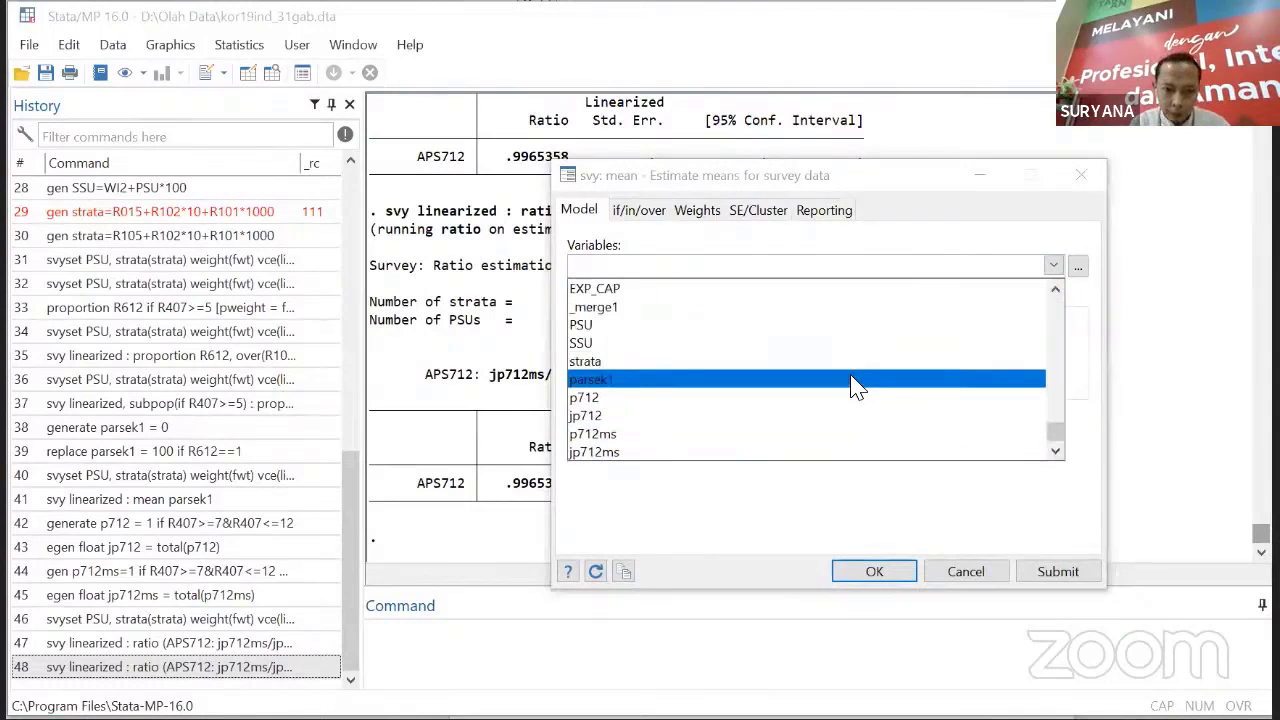
pyautogui.click(829, 380)
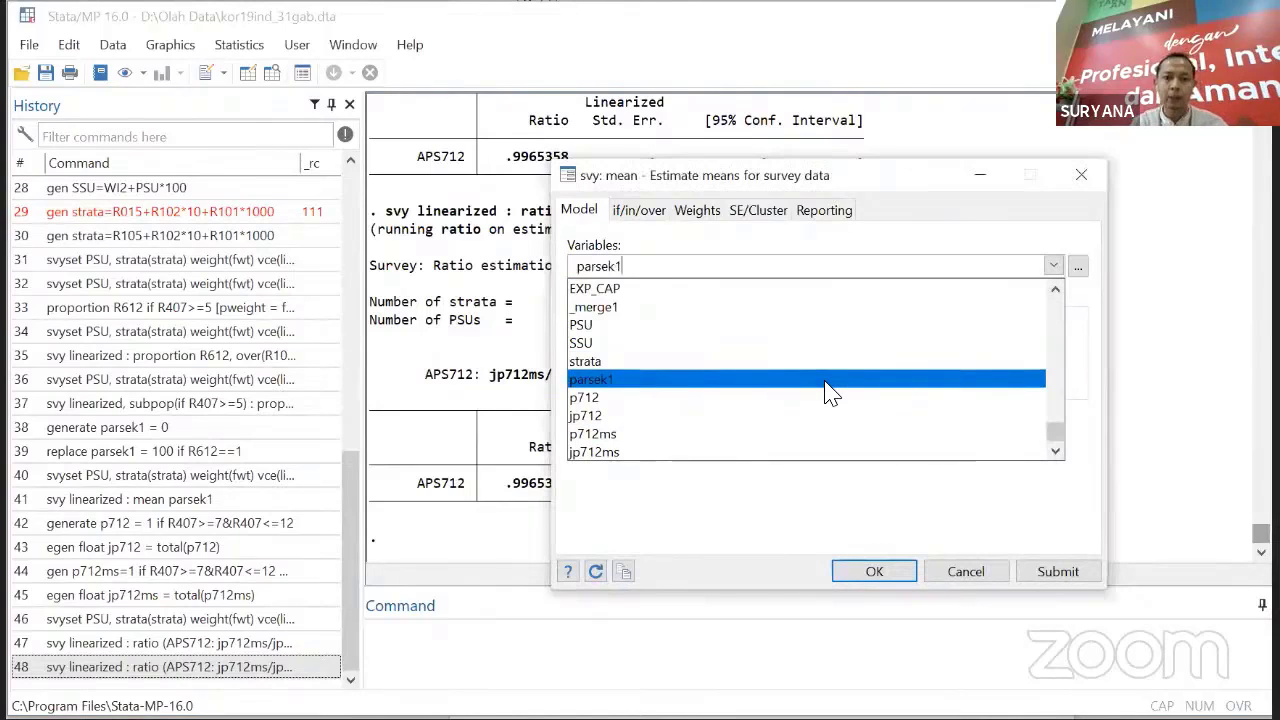
pyautogui.click(885, 575)
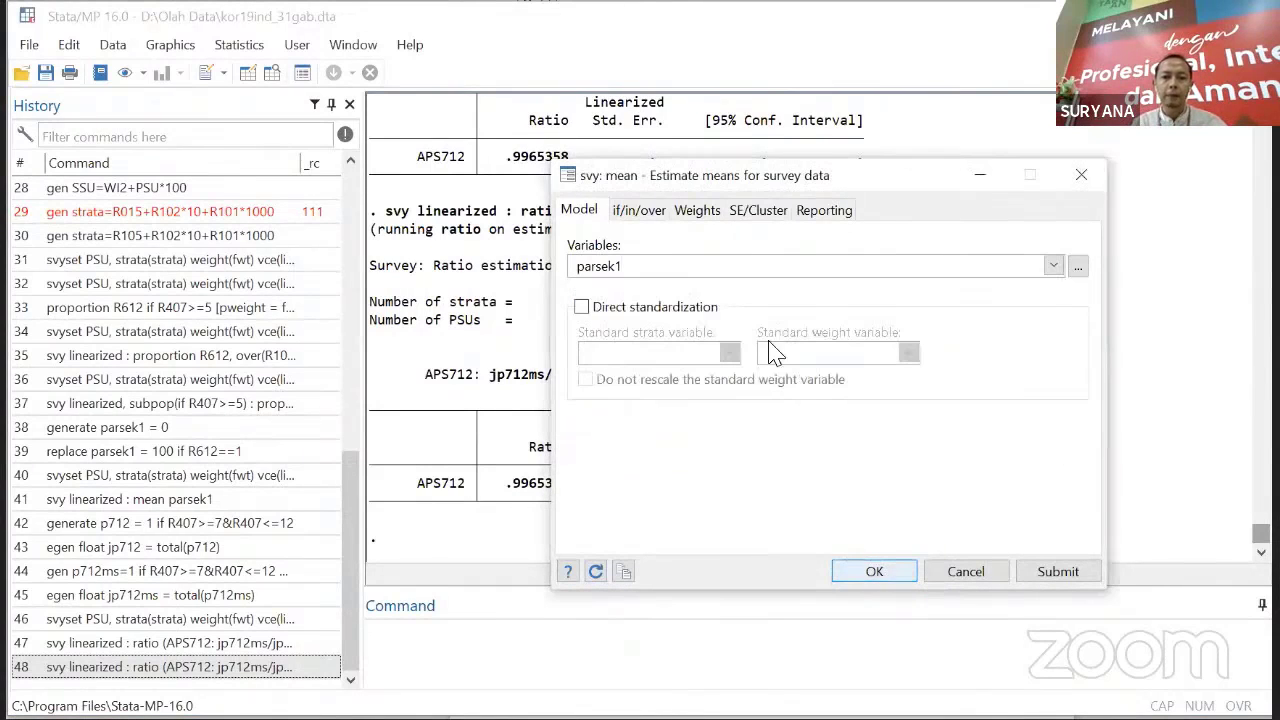
# - Restrict the mean estimation to the subpopulation where R407>=5
pyautogui.click(660, 213)
pyautogui.click(691, 374)
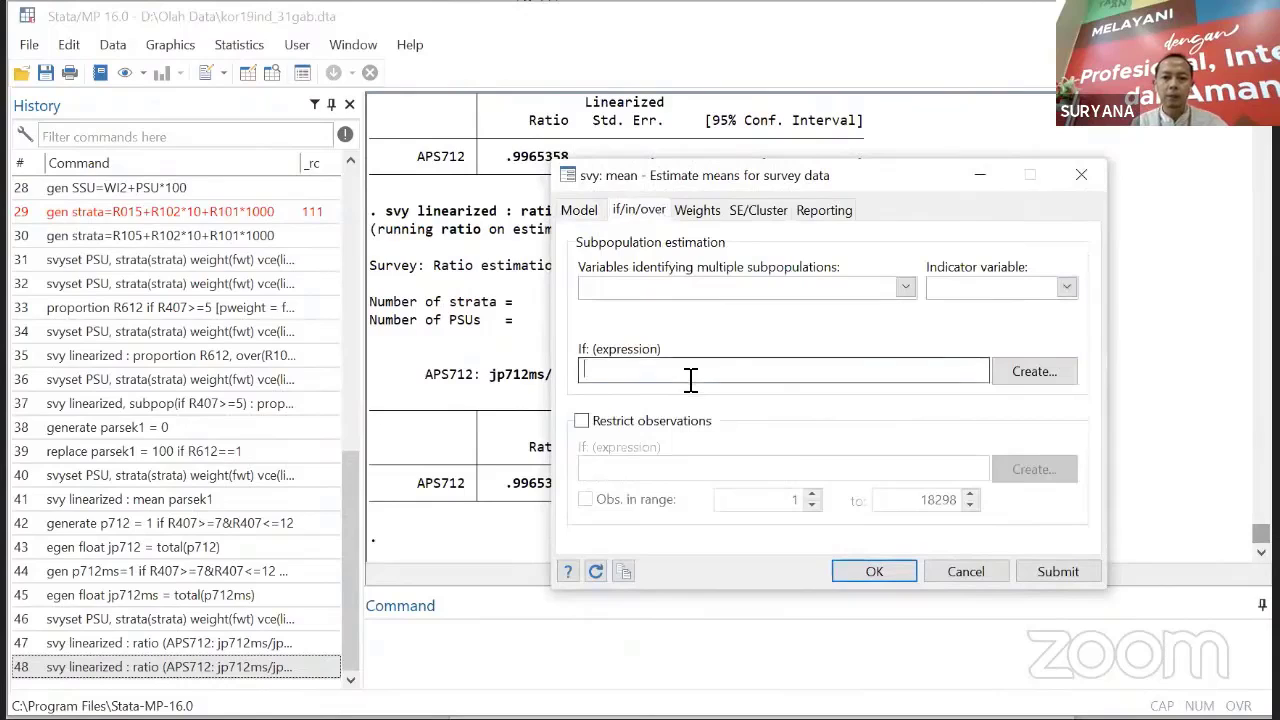
pyautogui.write('R')
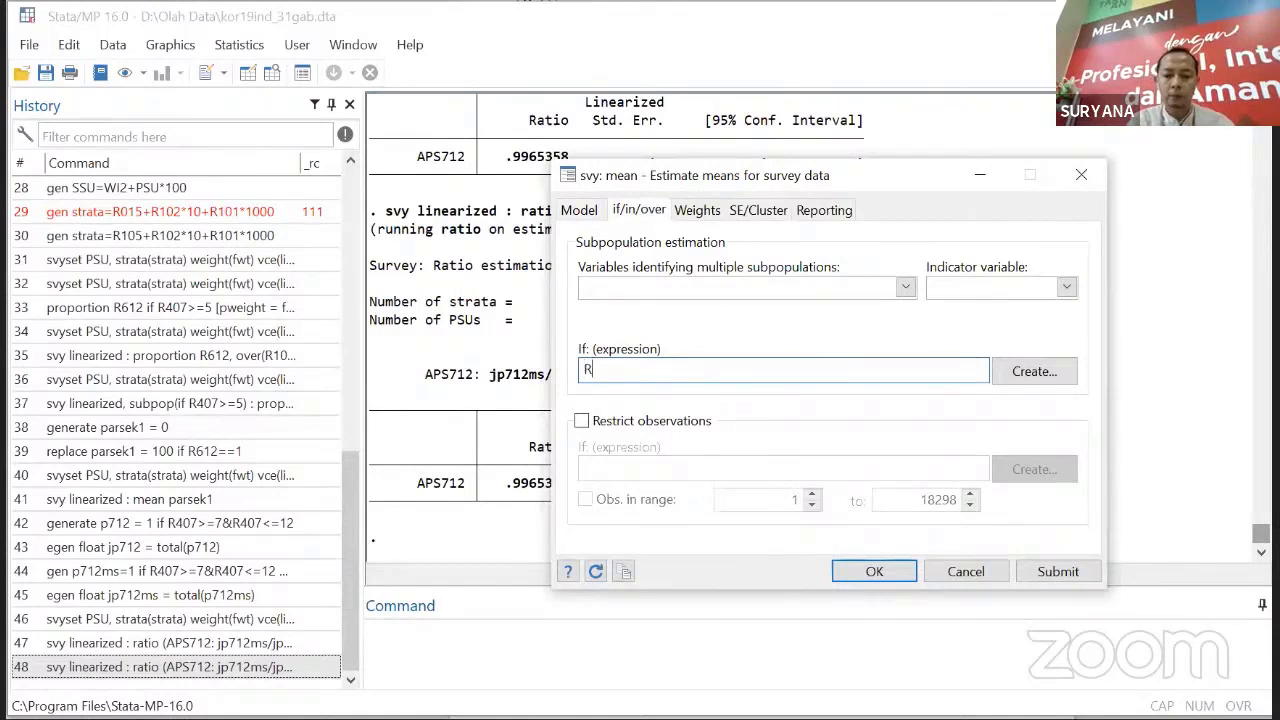
pyautogui.write('407>=')
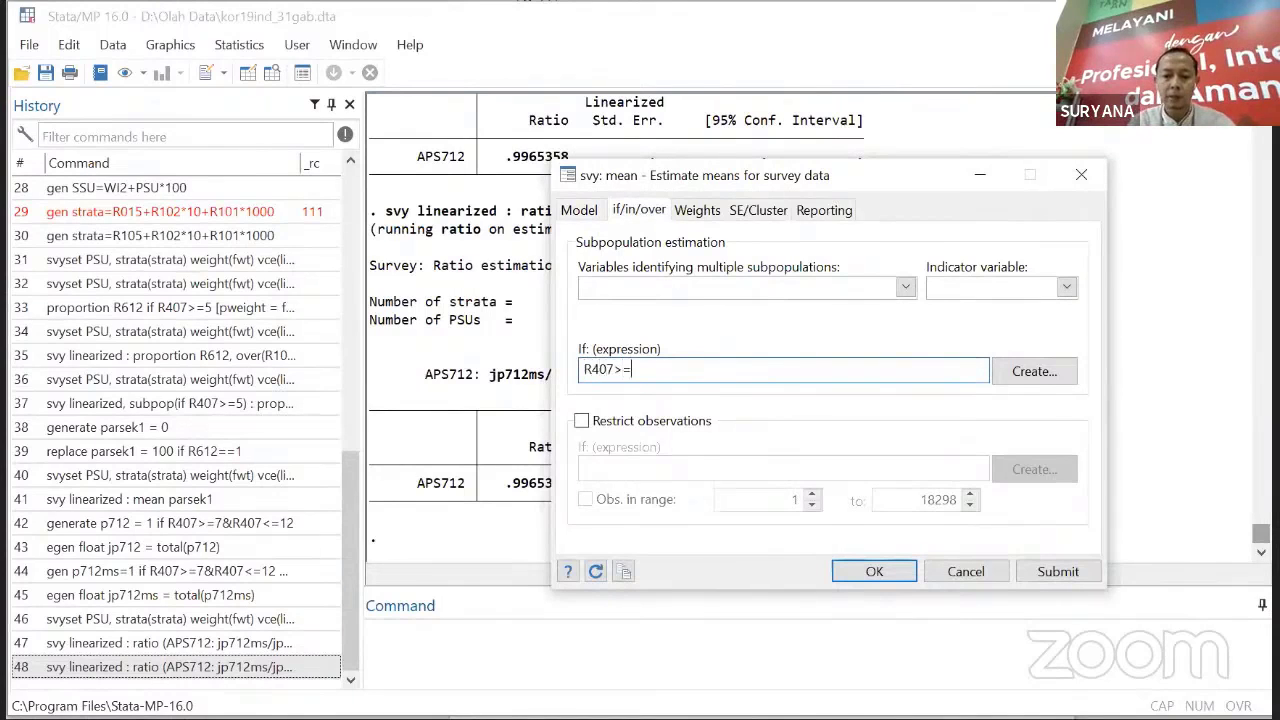
pyautogui.write('5')
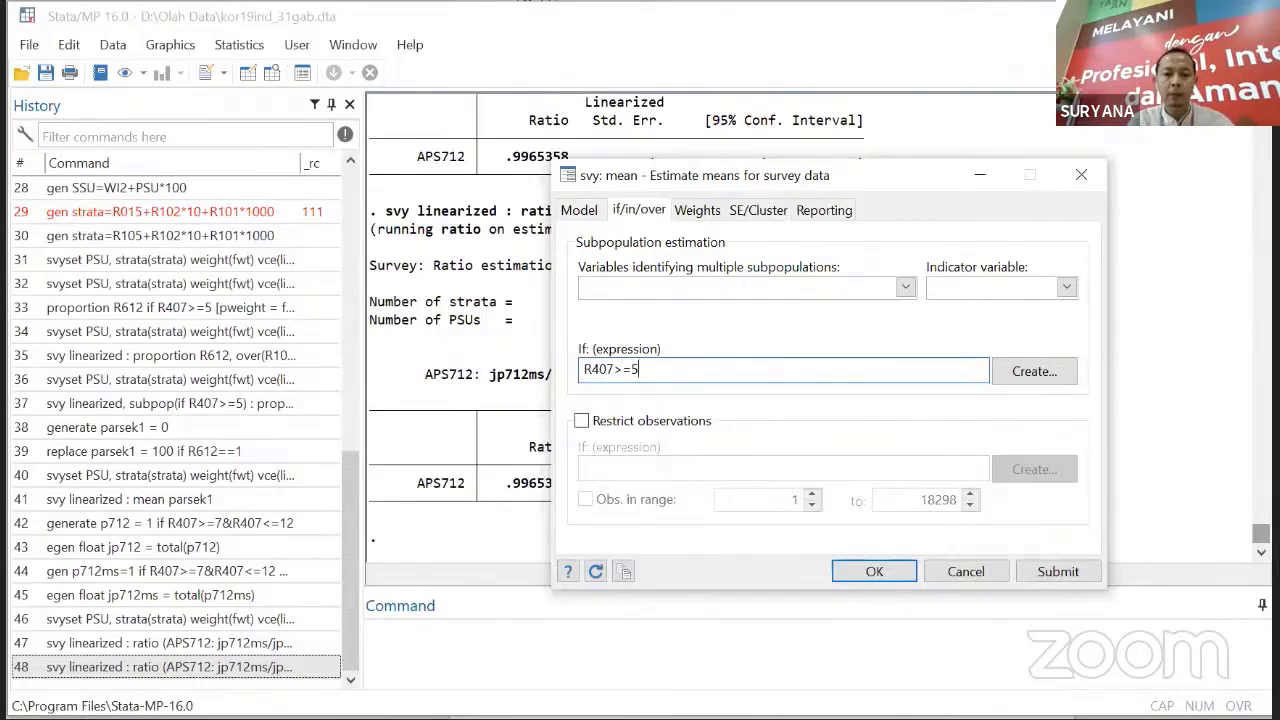
# - Keep Linearized standard errors, apply the one-stage survey design with PSU, strata and weight fwt, and run the parsek1 mean estimation
pyautogui.click(768, 212)
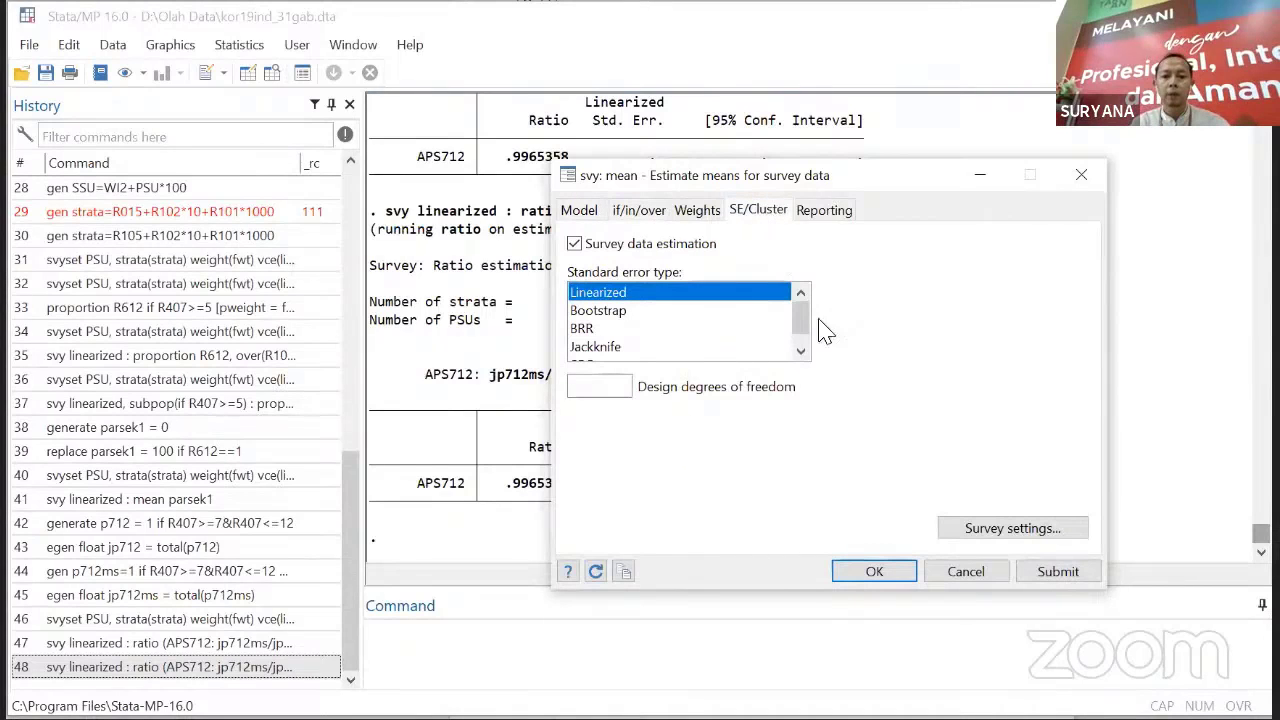
pyautogui.click(1005, 530)
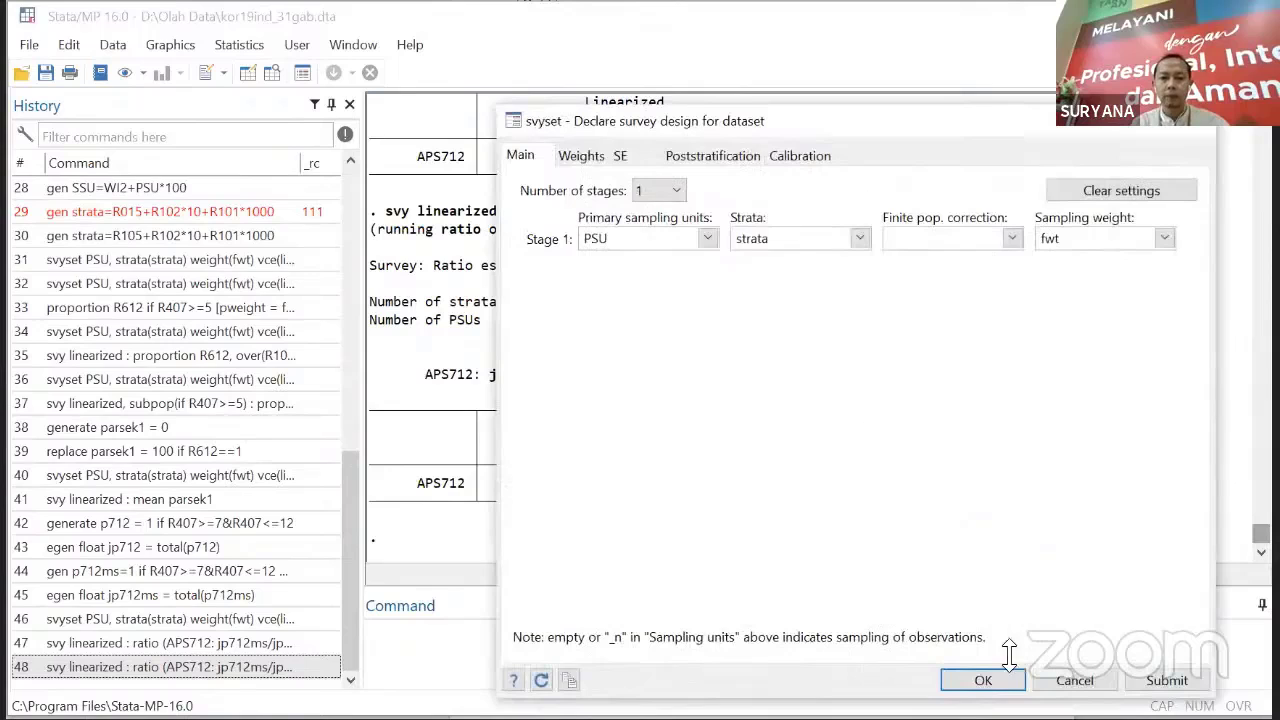
pyautogui.click(983, 680)
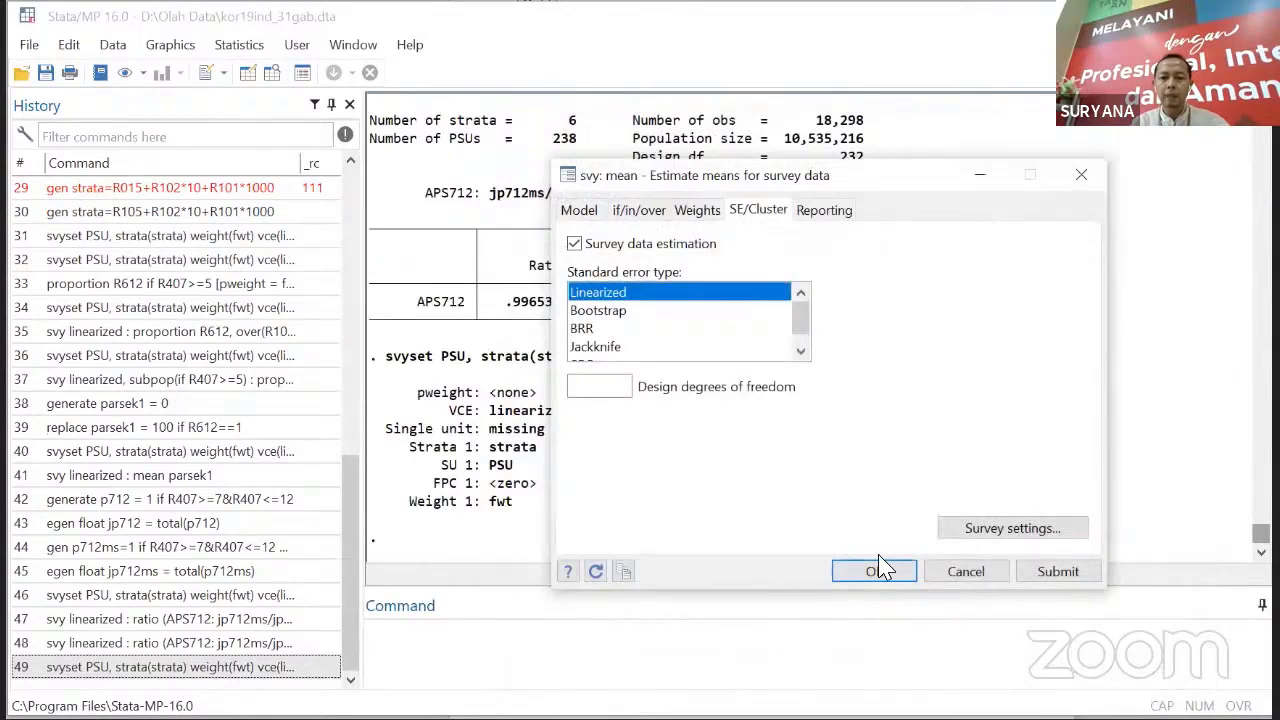
pyautogui.click(875, 572)
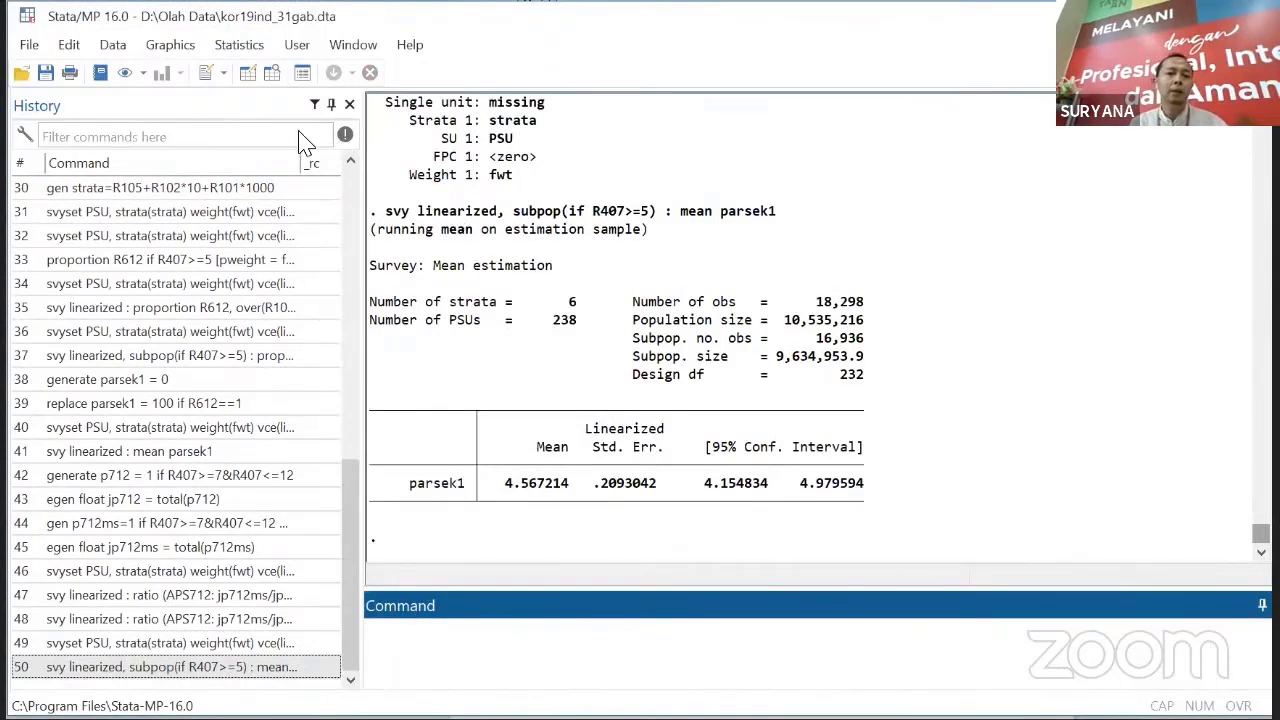
# - Run the survey postestimation report DEFF and MEFF for point estimates (effects) on the parsek1 mean, with default effect measures
pyautogui.click(239, 45)
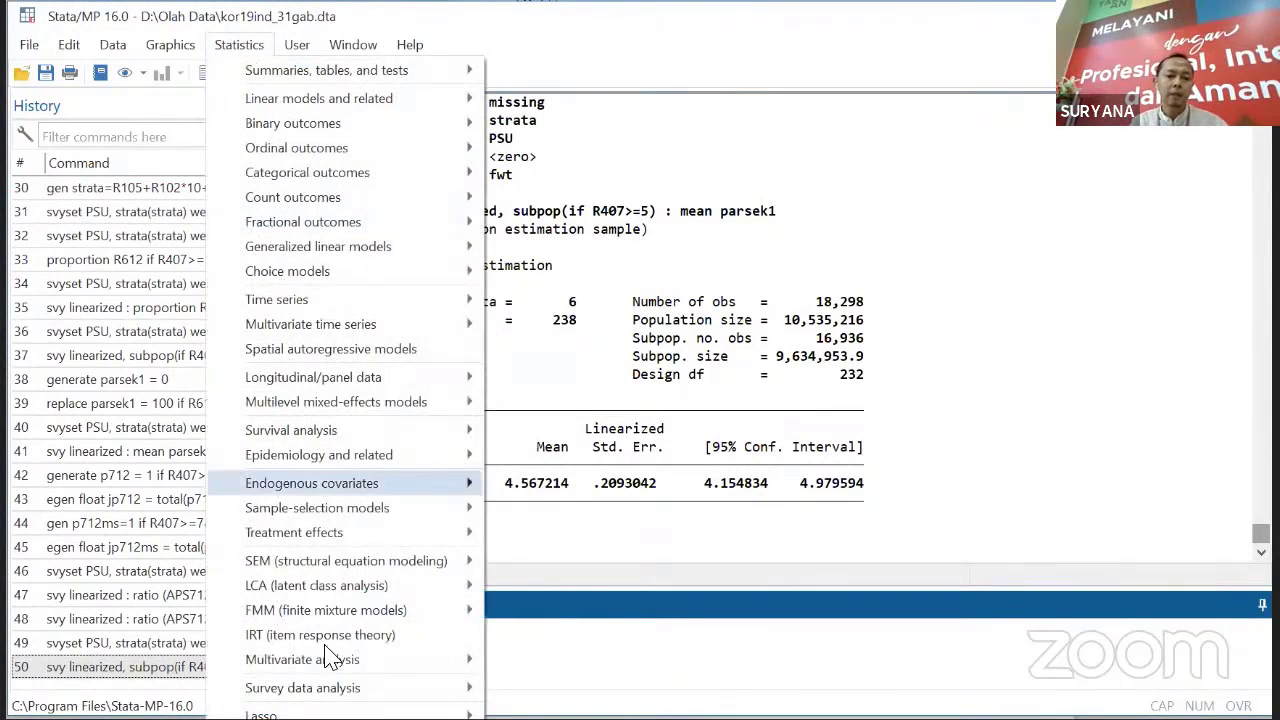
pyautogui.moveTo(303, 688)
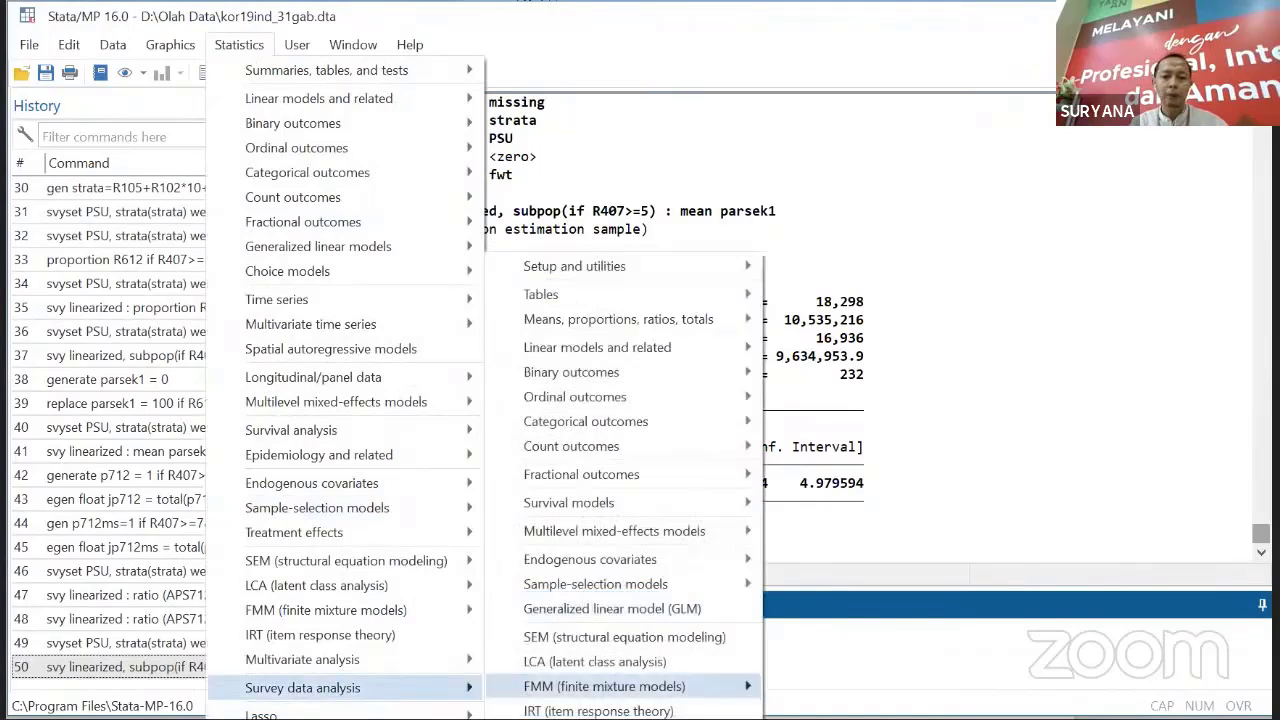
pyautogui.click(600, 719)
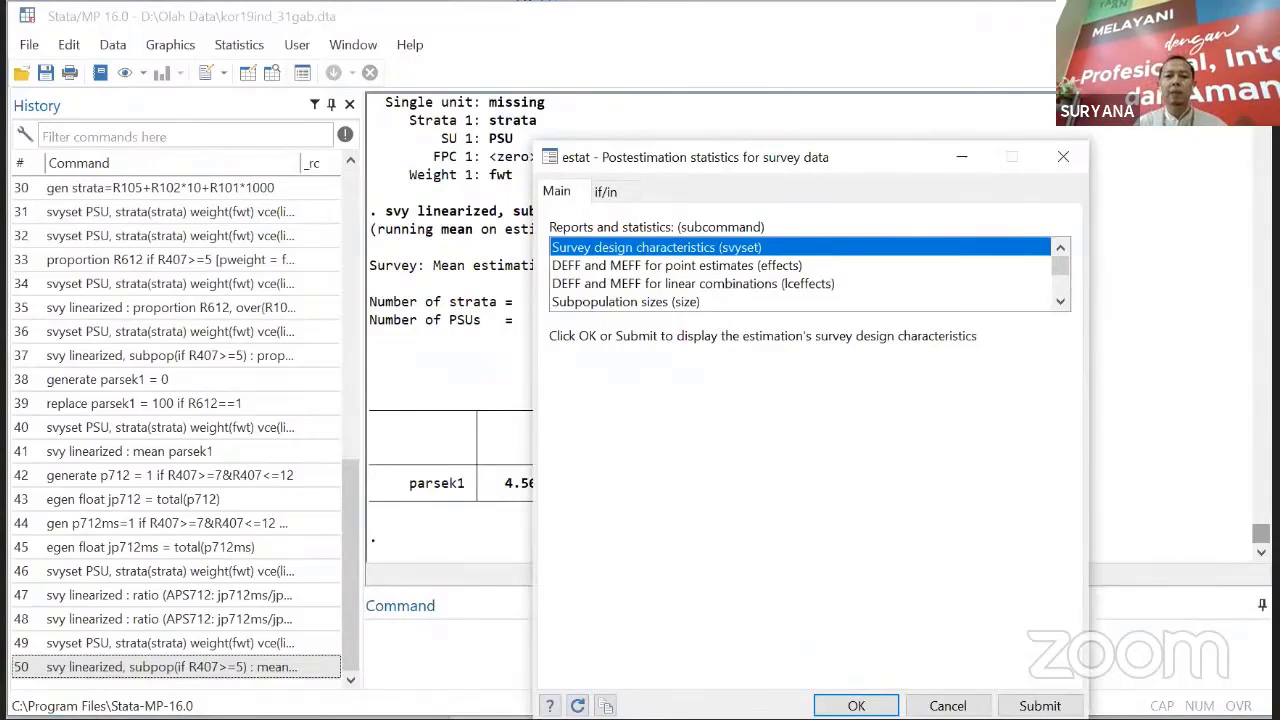
pyautogui.click(720, 266)
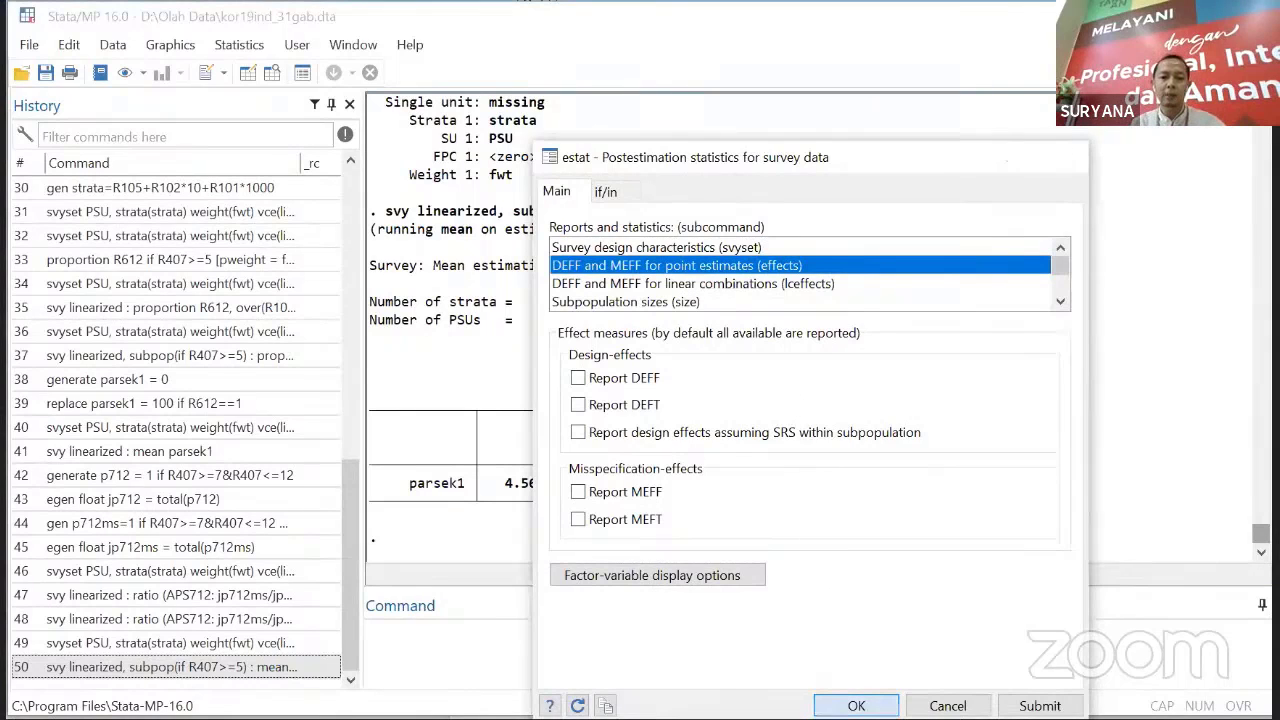
pyautogui.click(856, 705)
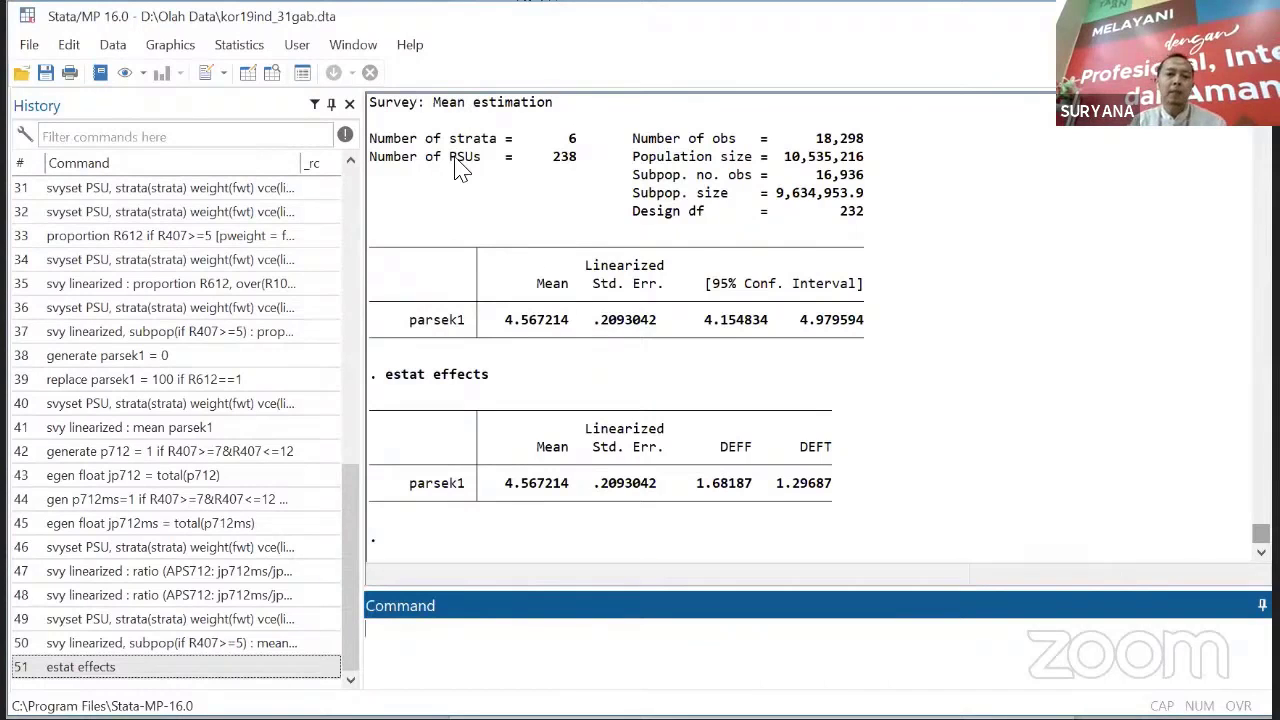
# - Run the Coefficient of variation (cv) postestimation report for the parsek1 survey mean
pyautogui.click(240, 45)
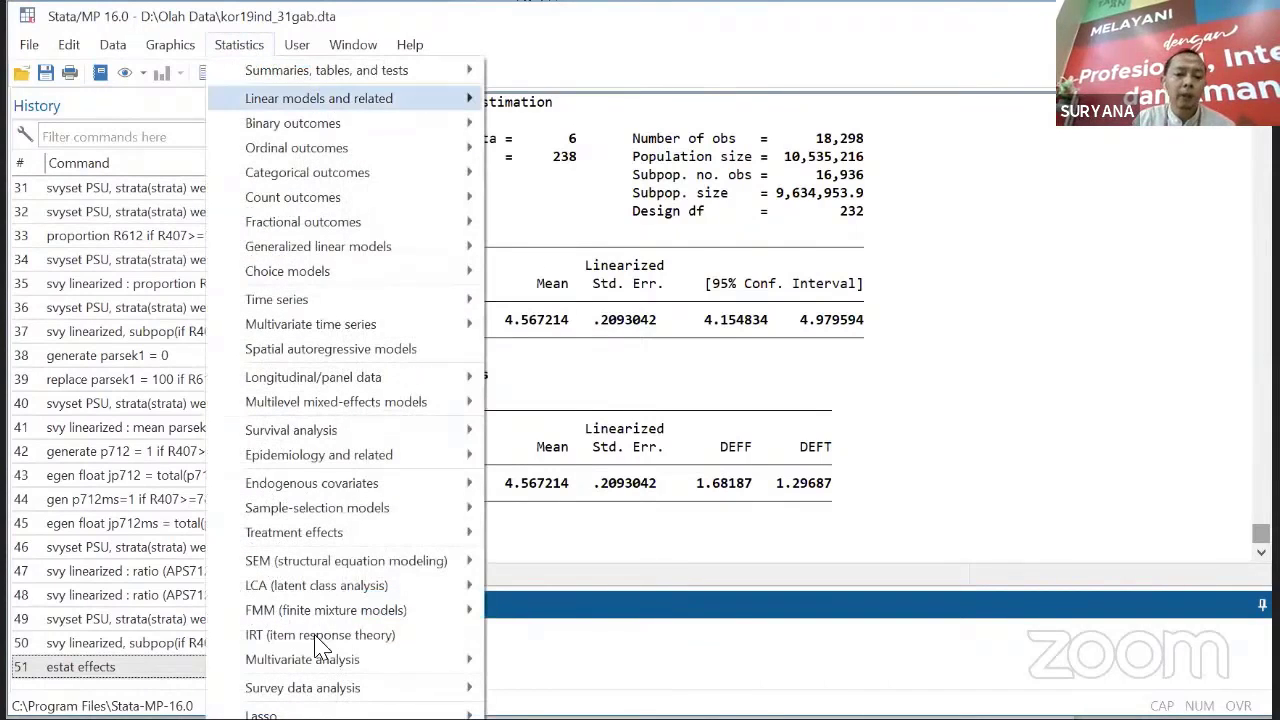
pyautogui.moveTo(302, 688)
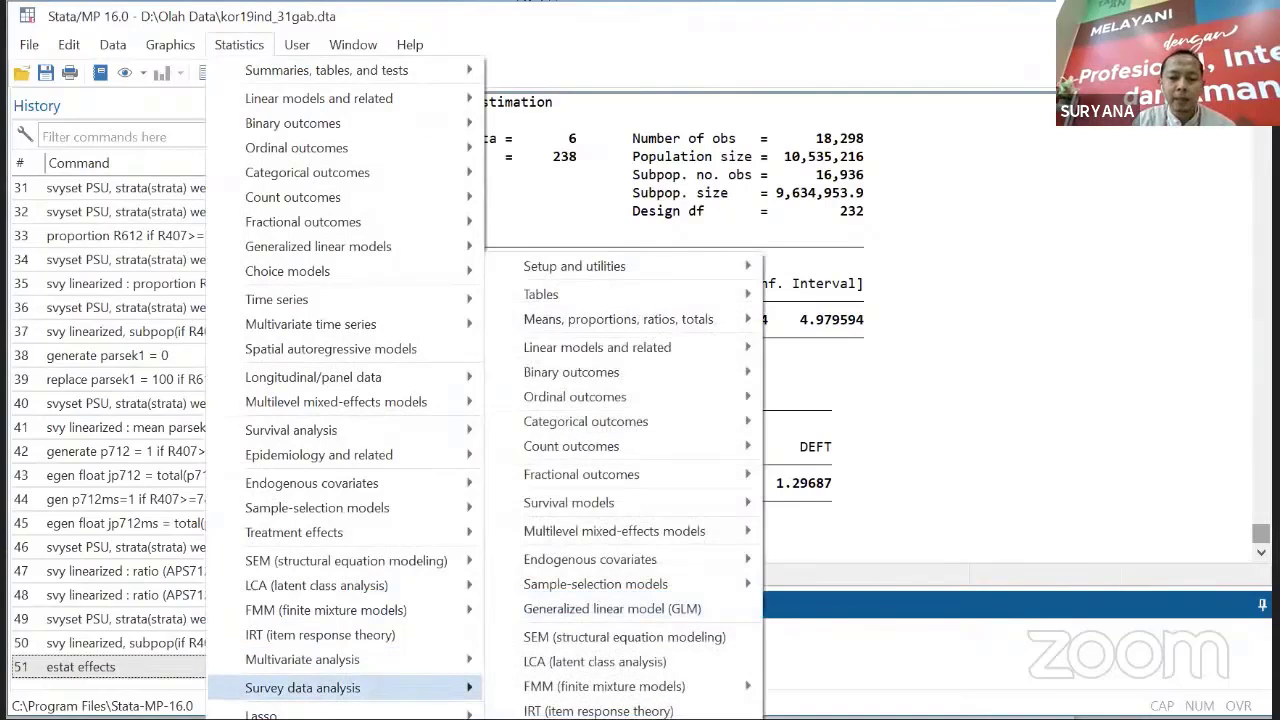
pyautogui.click(598, 716)
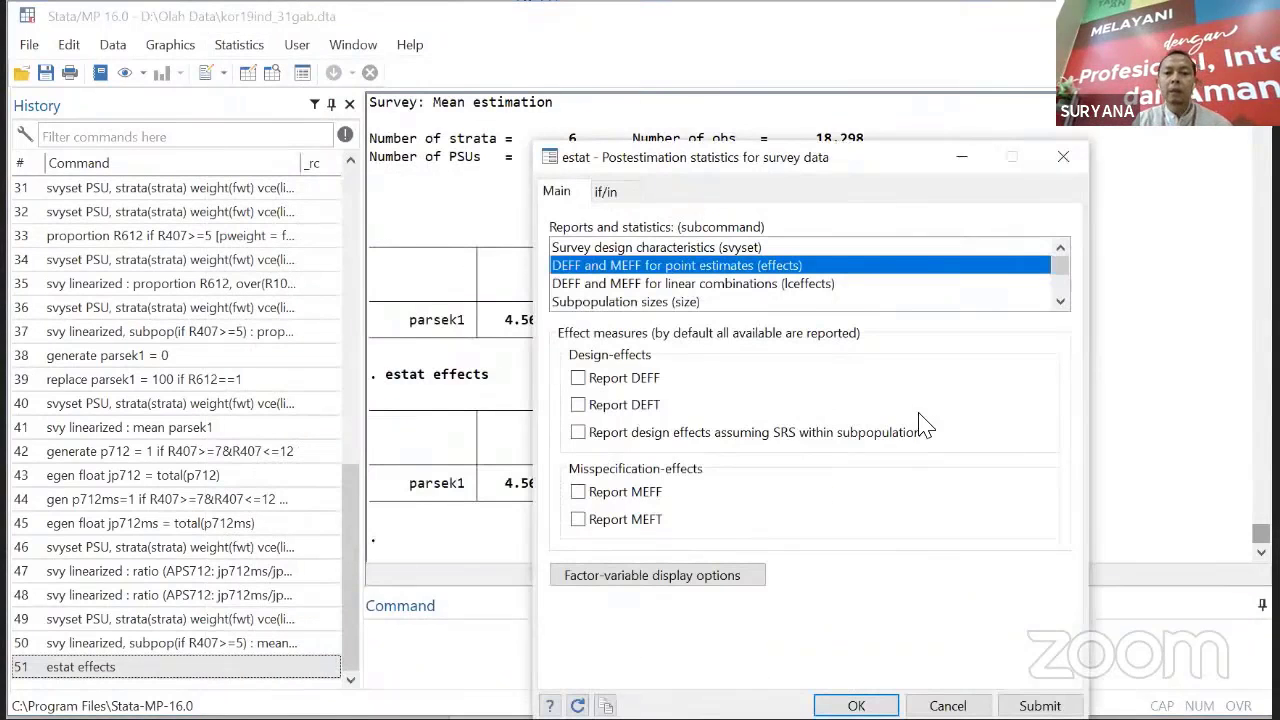
pyautogui.click(1056, 304)
pyautogui.click(1056, 304)
pyautogui.click(1056, 304)
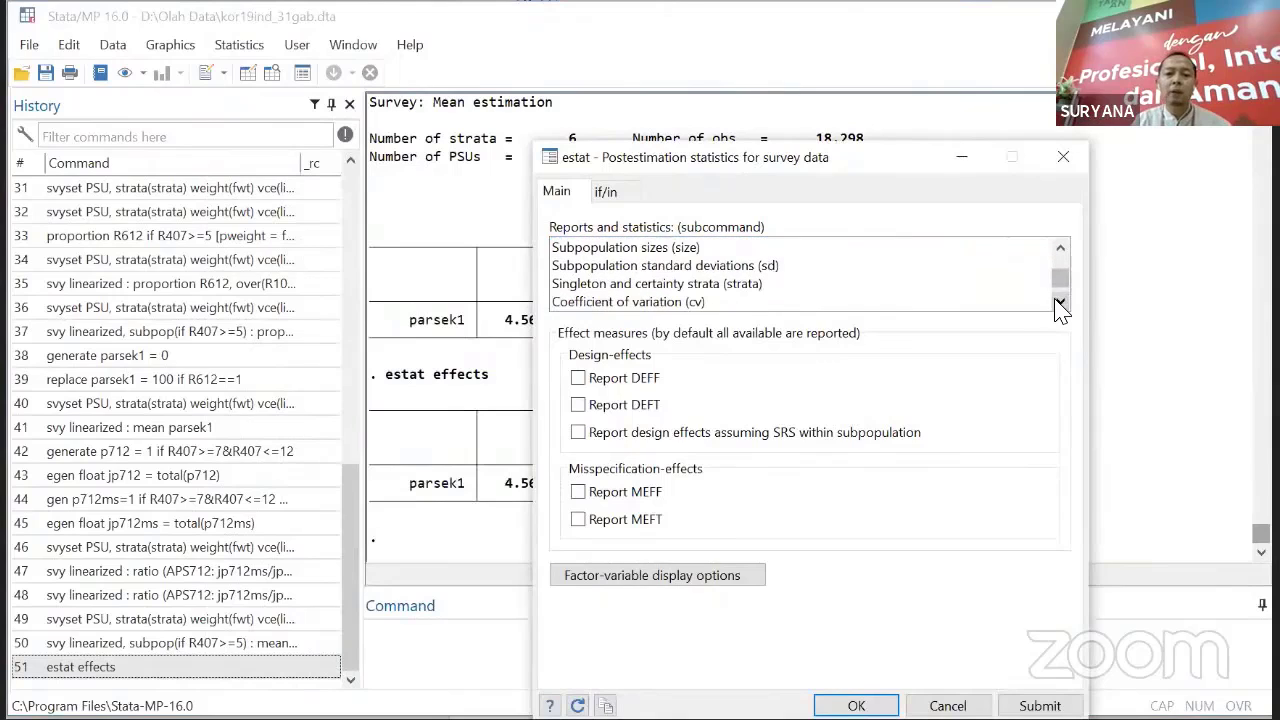
pyautogui.click(710, 303)
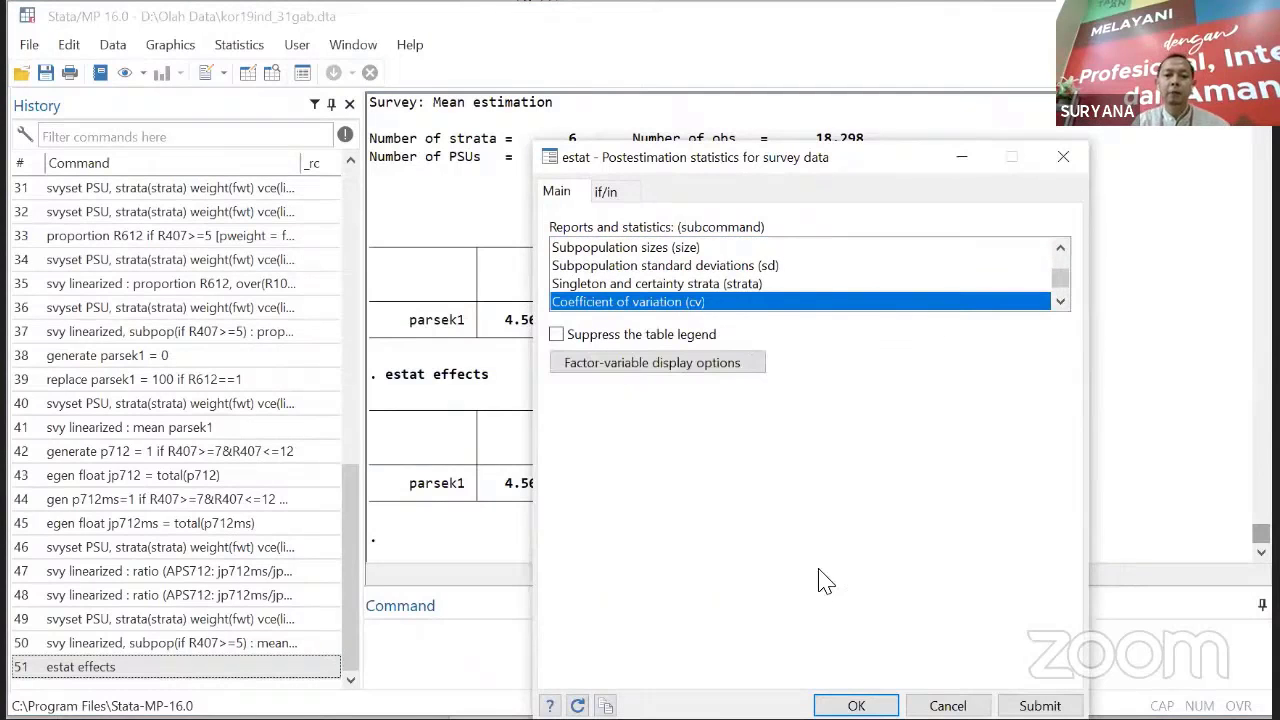
pyautogui.click(856, 705)
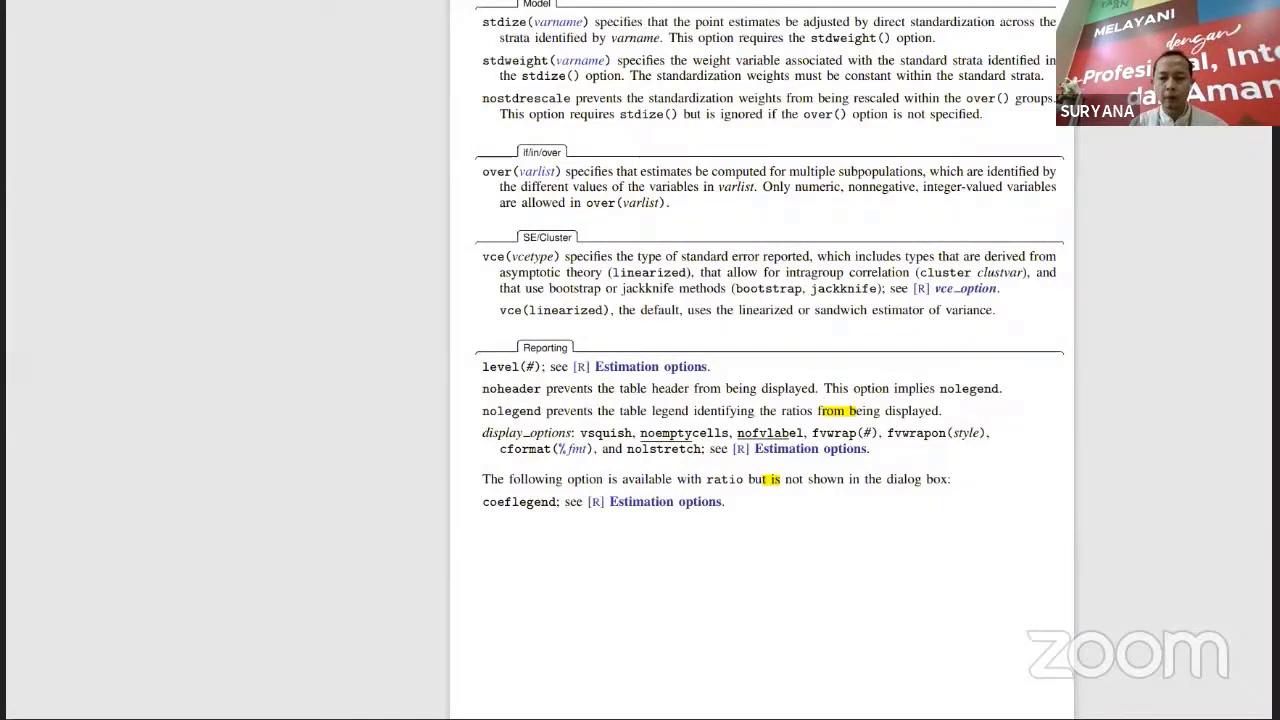
# - Switch to Stata and copy the generate parsek1 = 0 and replace parsek1 = 100 if R612==1 commands from the results output
pyautogui.click(686, 655)
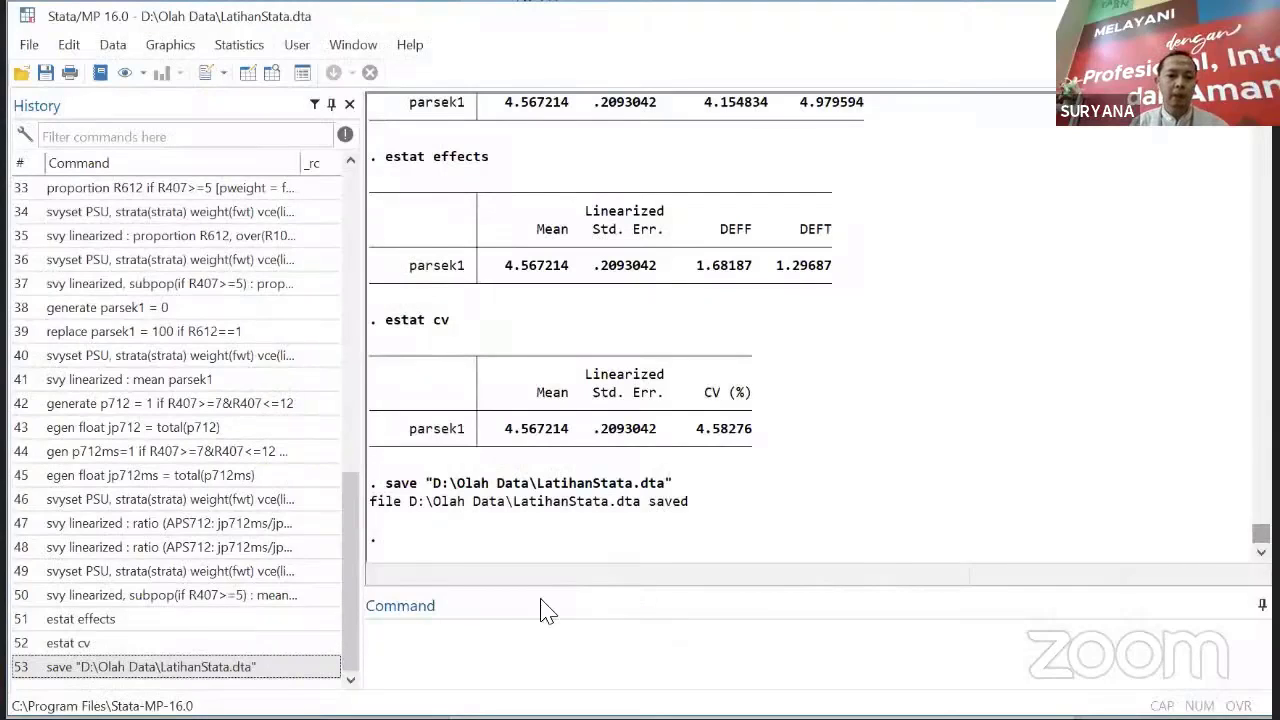
pyautogui.scroll(20, 810, 330)
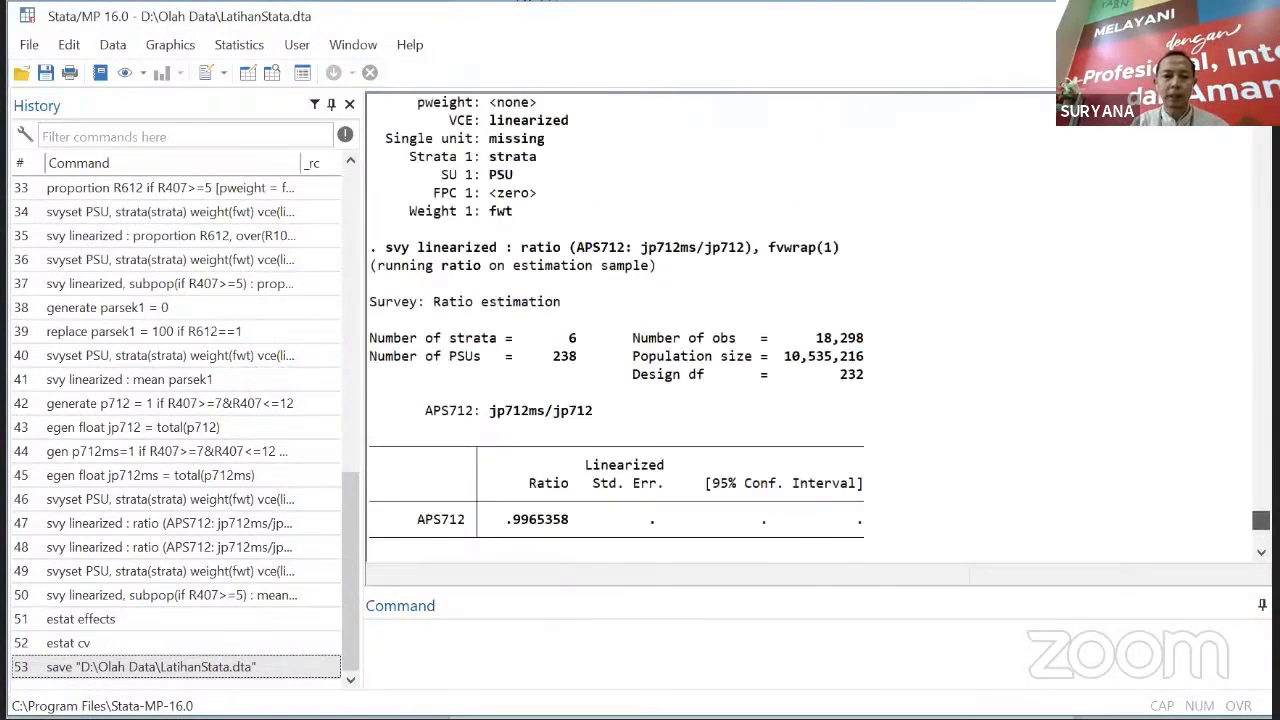
pyautogui.scroll(3, 810, 330)
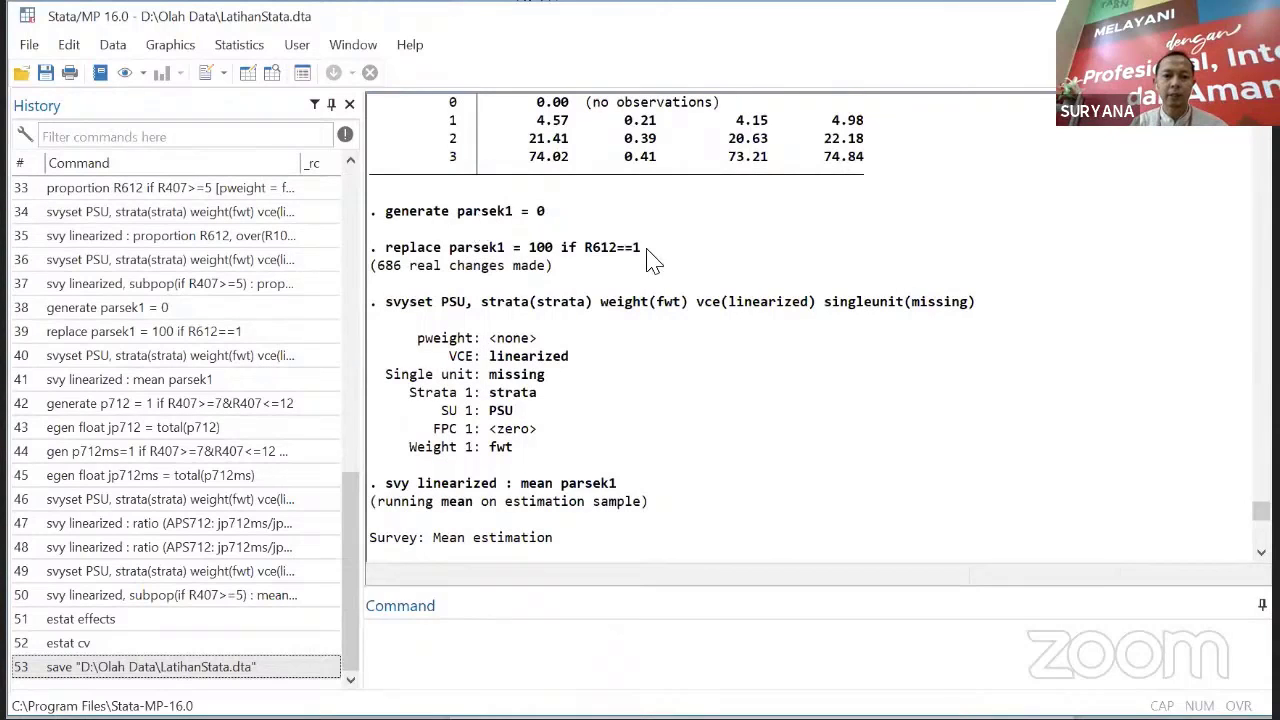
pyautogui.moveTo(668, 252); pyautogui.dragTo(366, 207)
pyautogui.hotkey('ctrl', 'c')
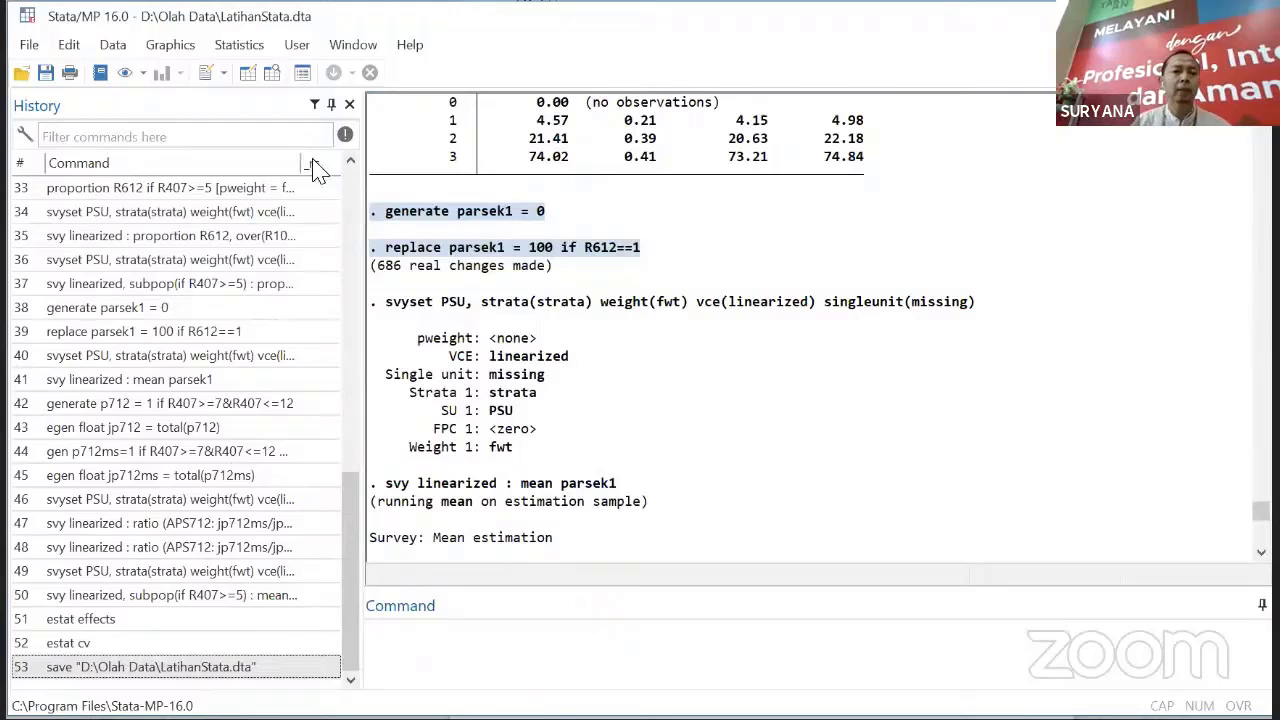
pyautogui.click(29, 44)
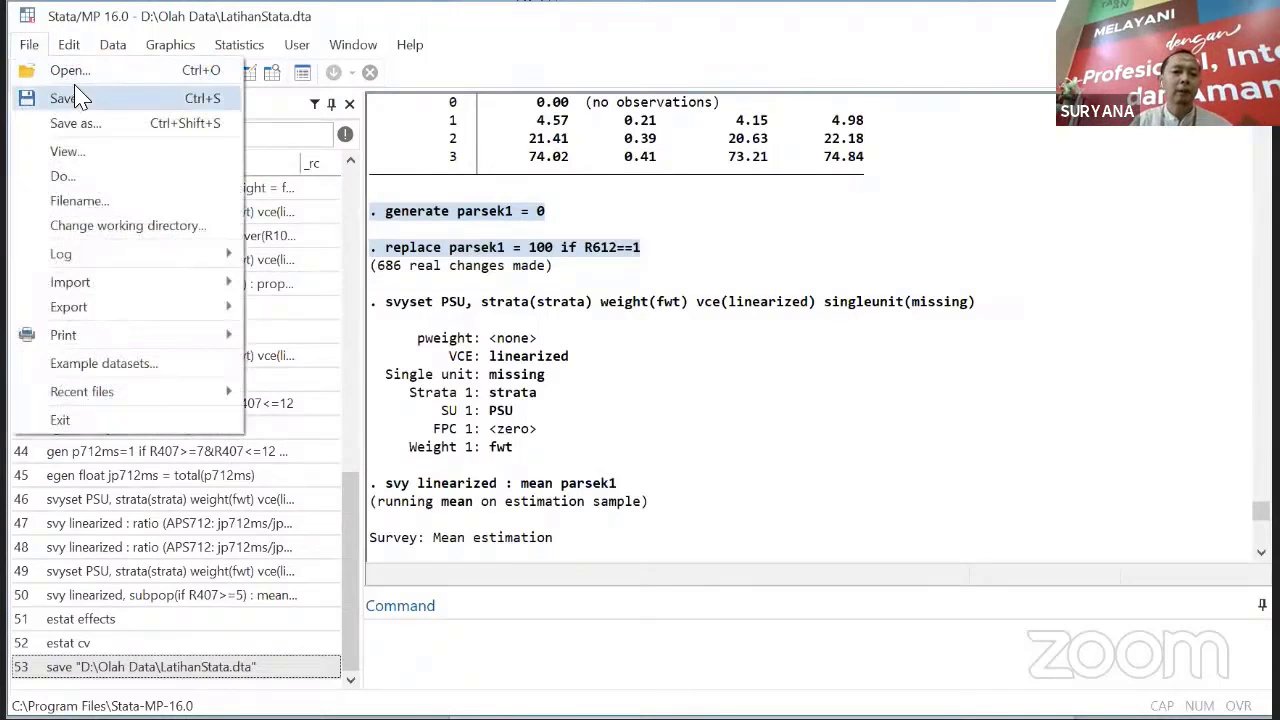
pyautogui.click(62, 176)
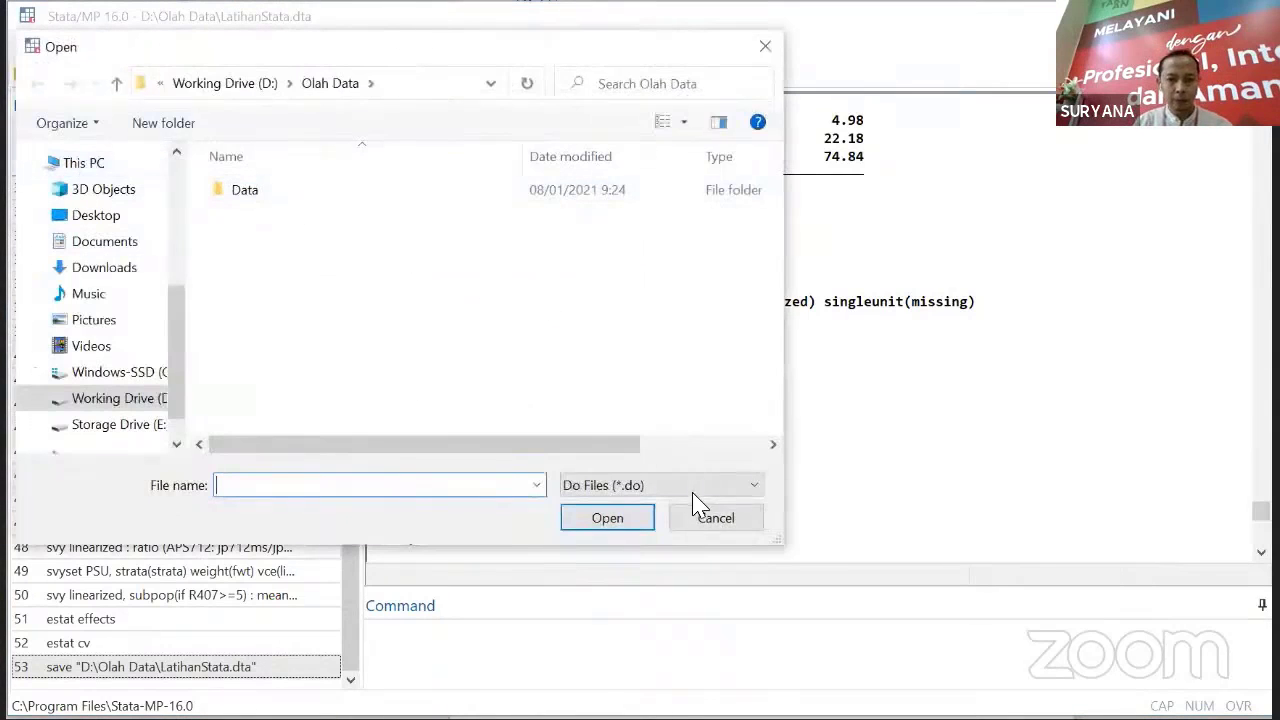
pyautogui.click(700, 520)
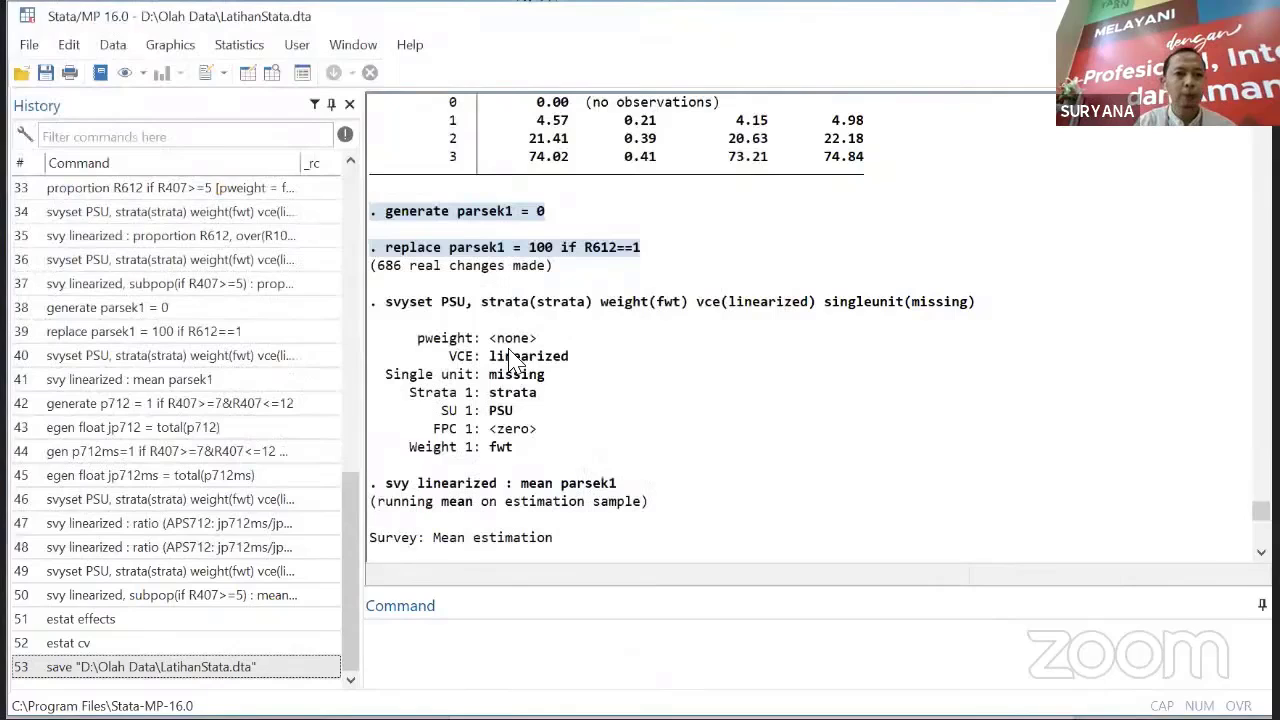
pyautogui.click(33, 48)
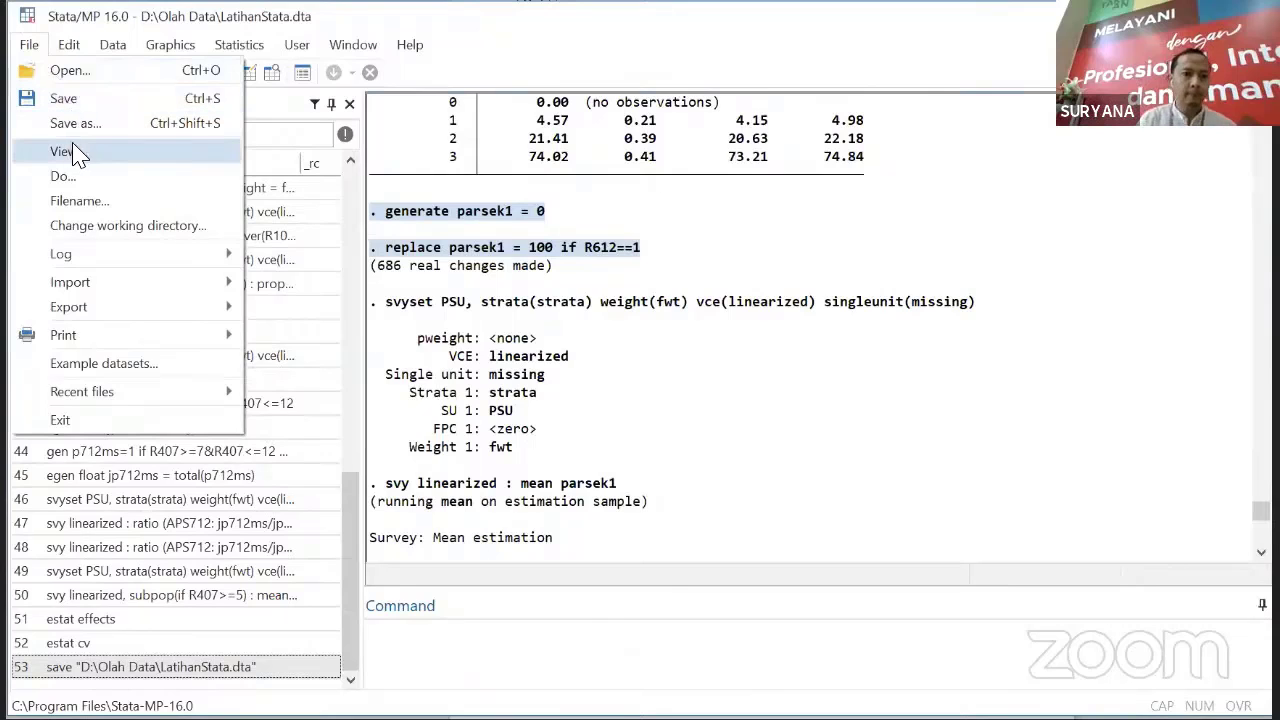
pyautogui.click(76, 201)
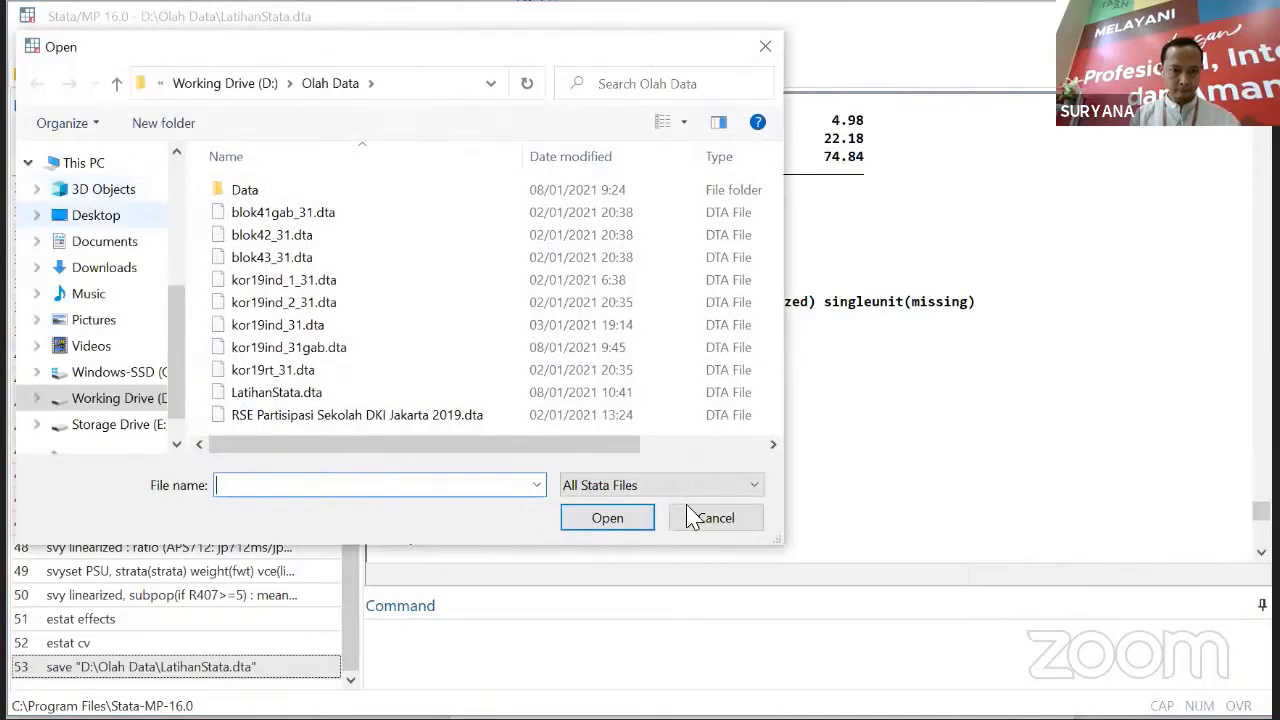
pyautogui.click(727, 528)
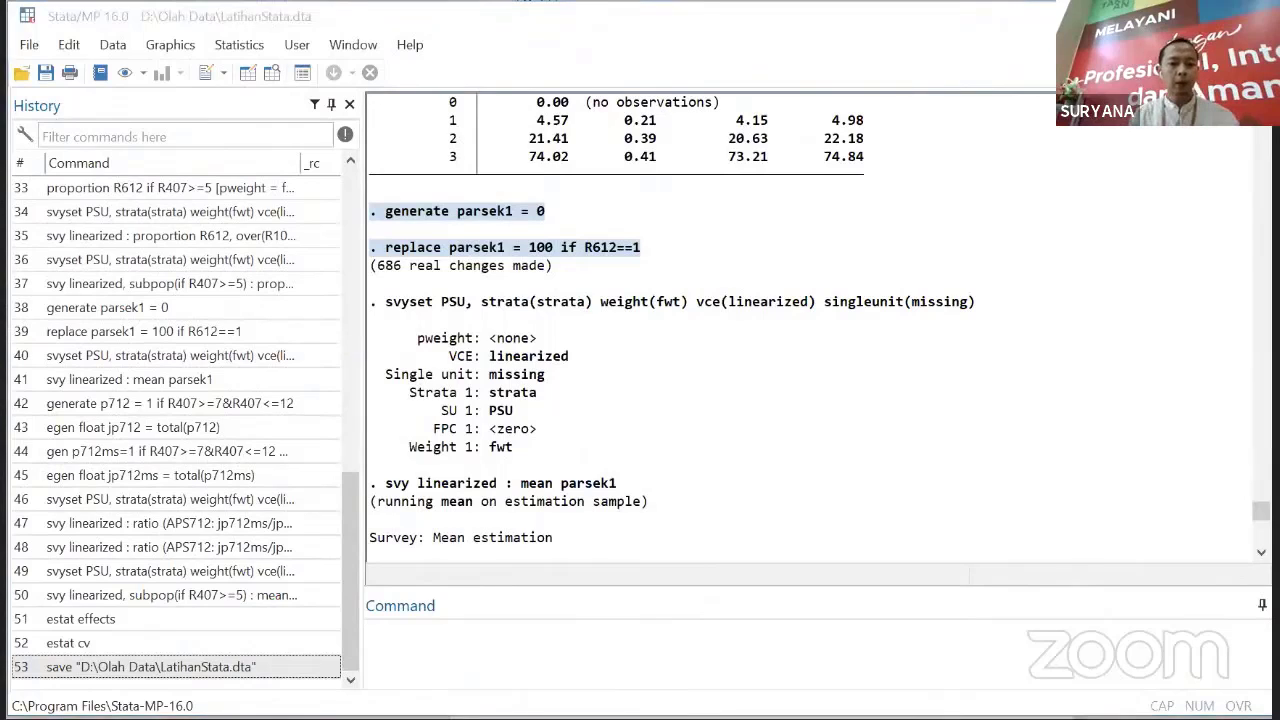
# - Open Notepad, paste the copied parsek1 commands, and remove the leading blank line and the dot prompts before both commands
pyautogui.press('super')
pyautogui.write('txt')
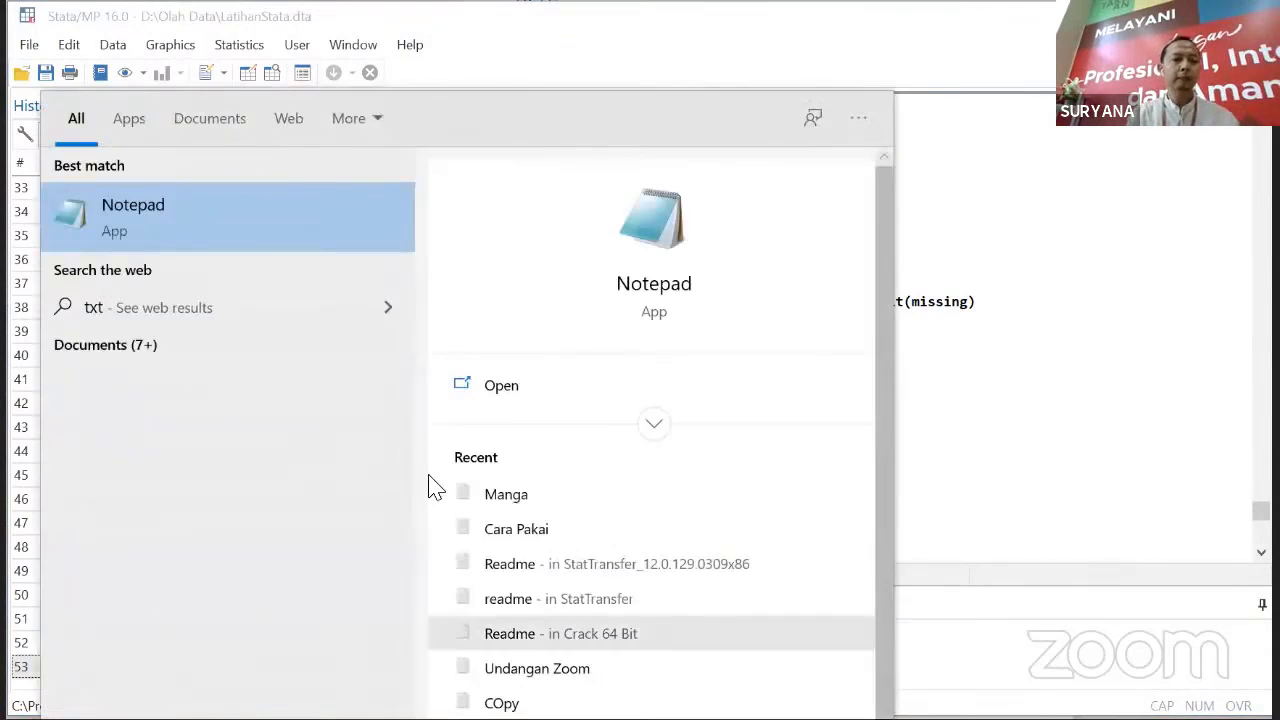
pyautogui.click(202, 208)
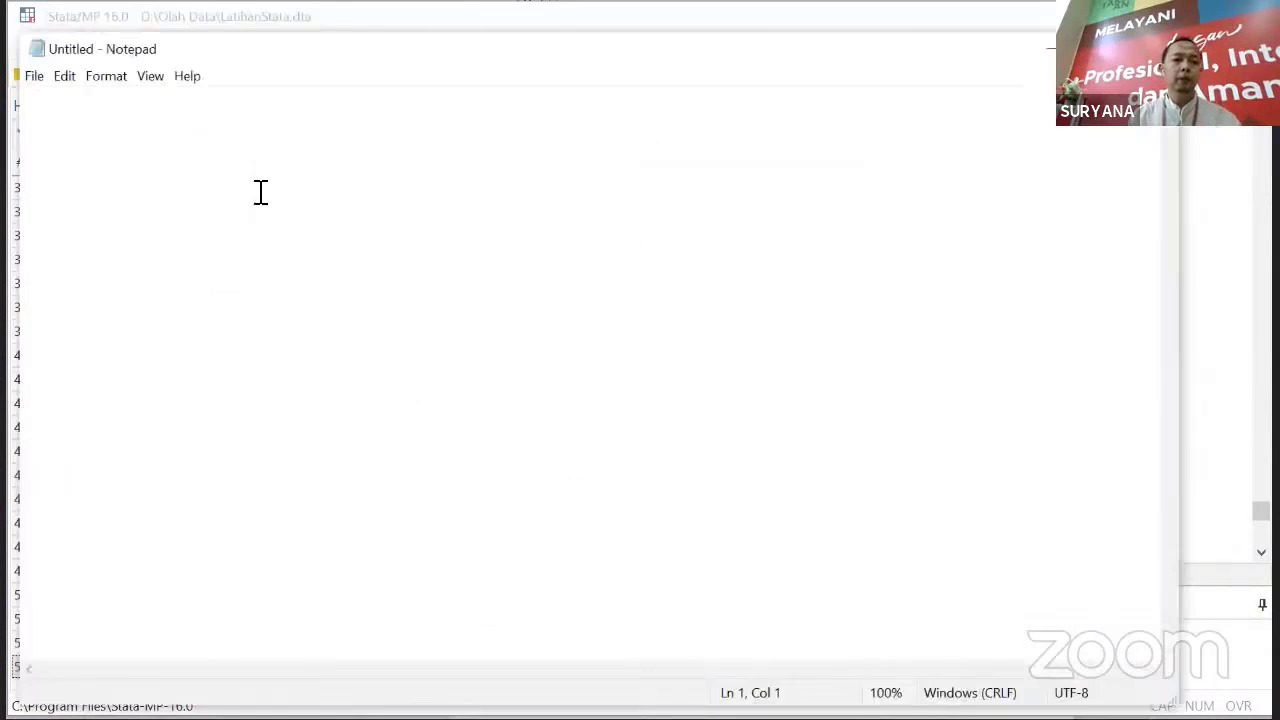
pyautogui.hotkey('ctrl', 'v')
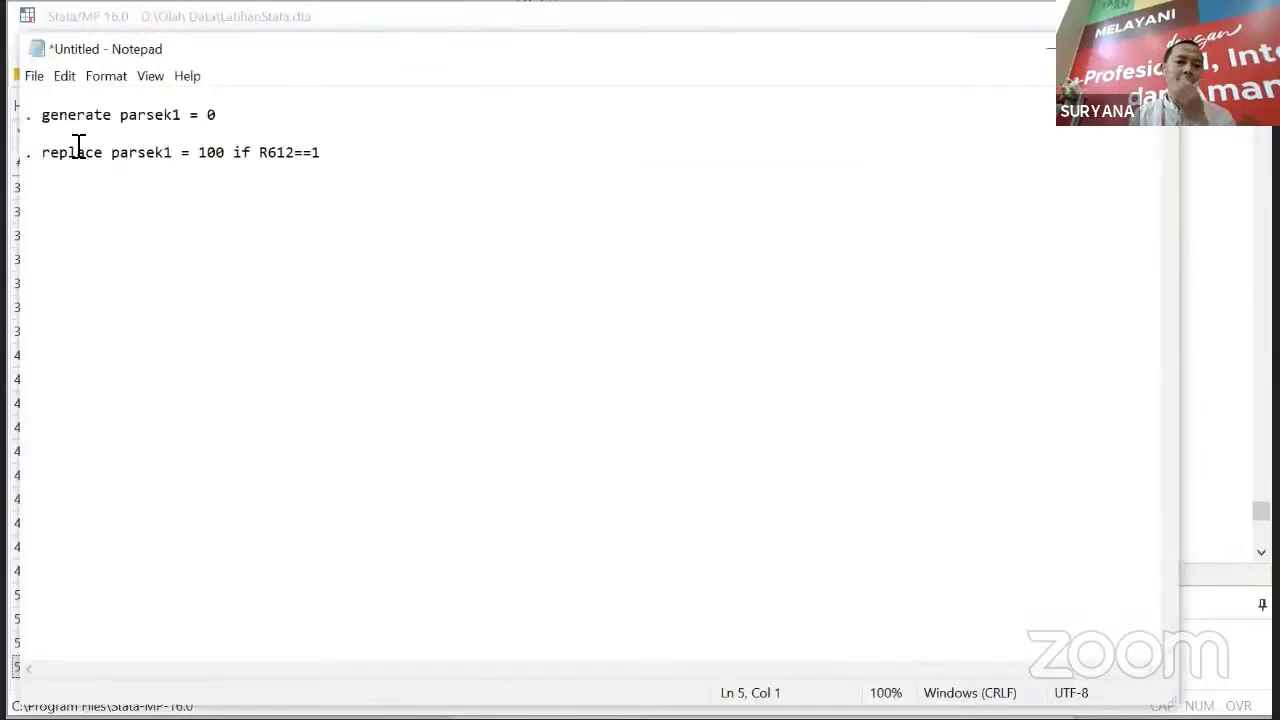
pyautogui.press('Delete')
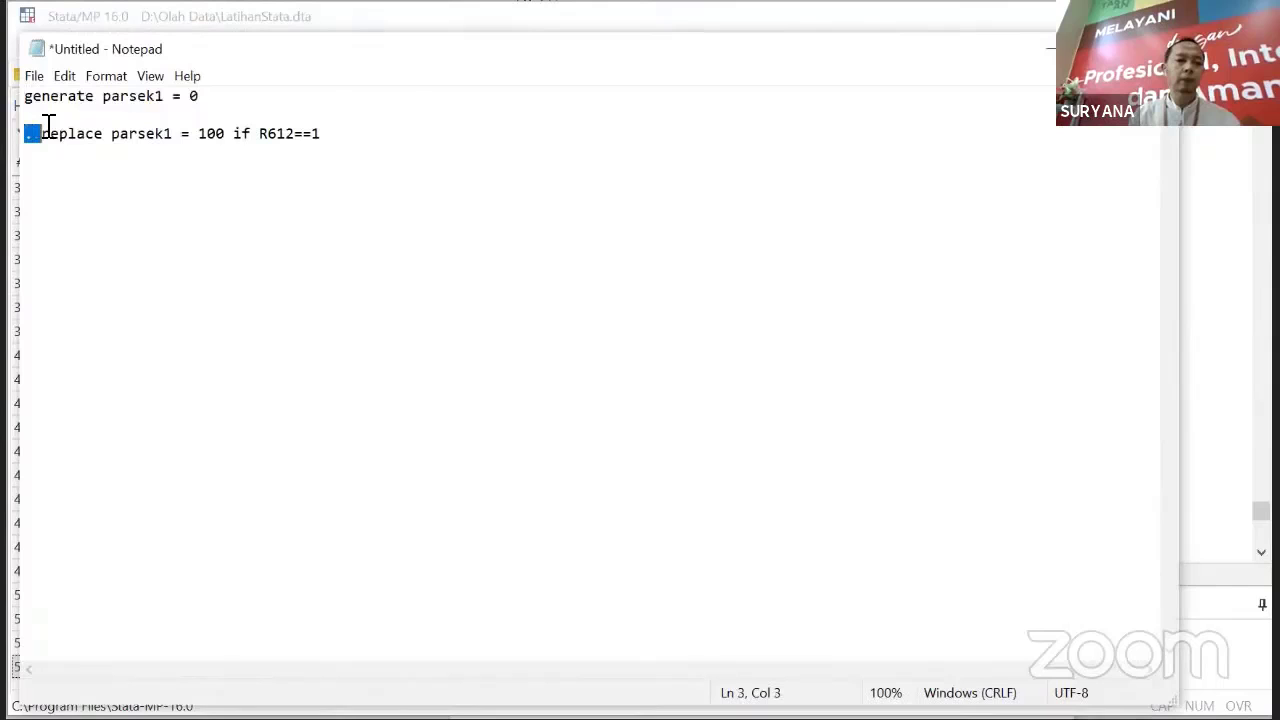
pyautogui.press('Delete')
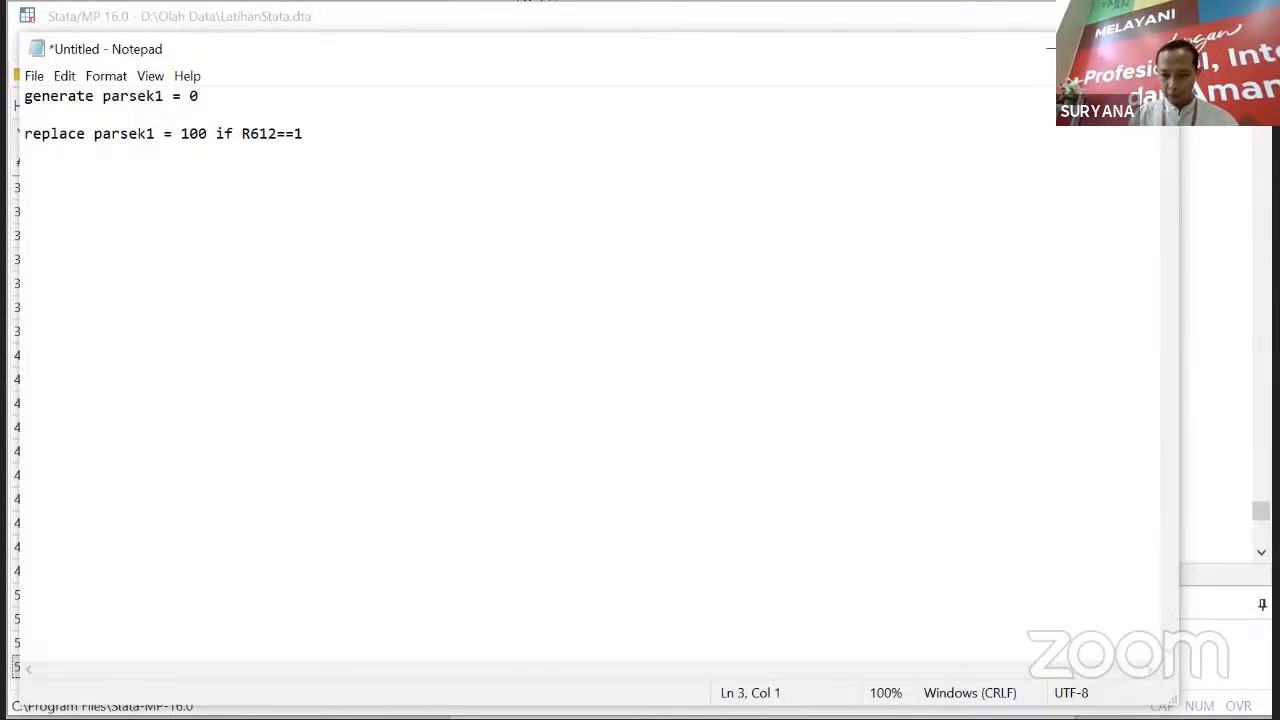
# - Return to Stata and browse the C: drive's Program Files and Program Files (x86) folders for a do-file to run
pyautogui.click(945, 718)
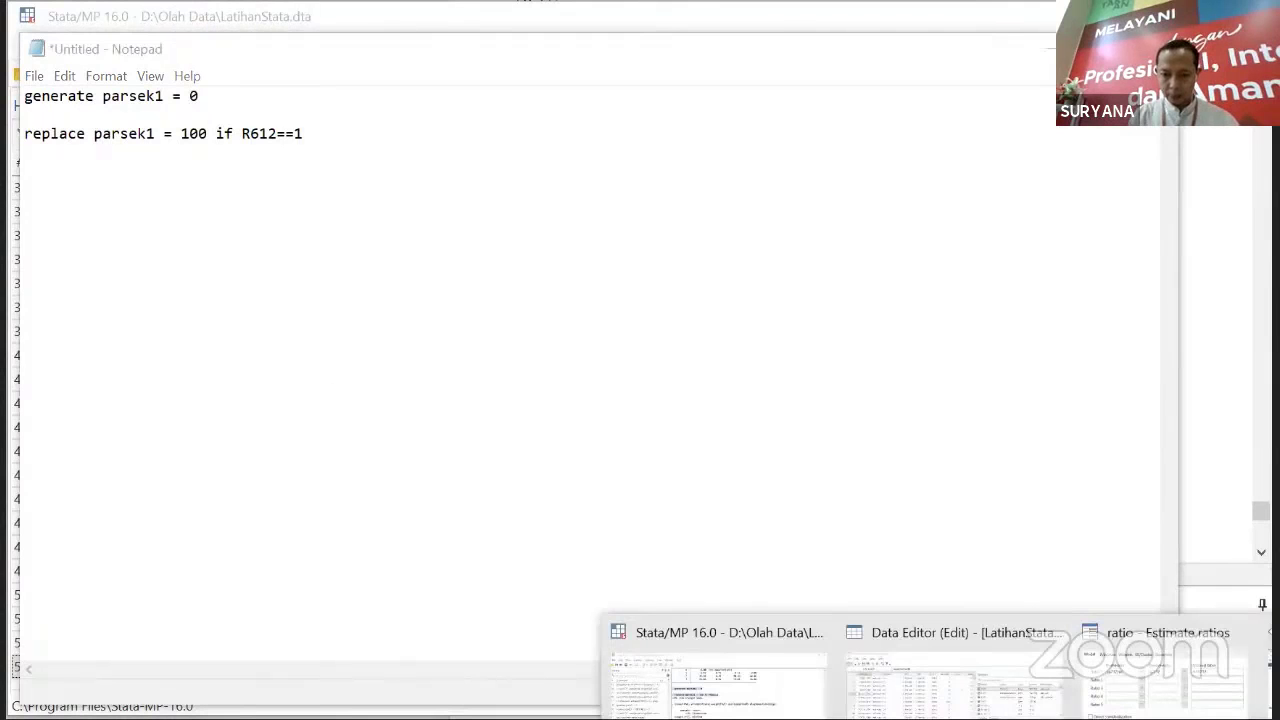
pyautogui.click(715, 660)
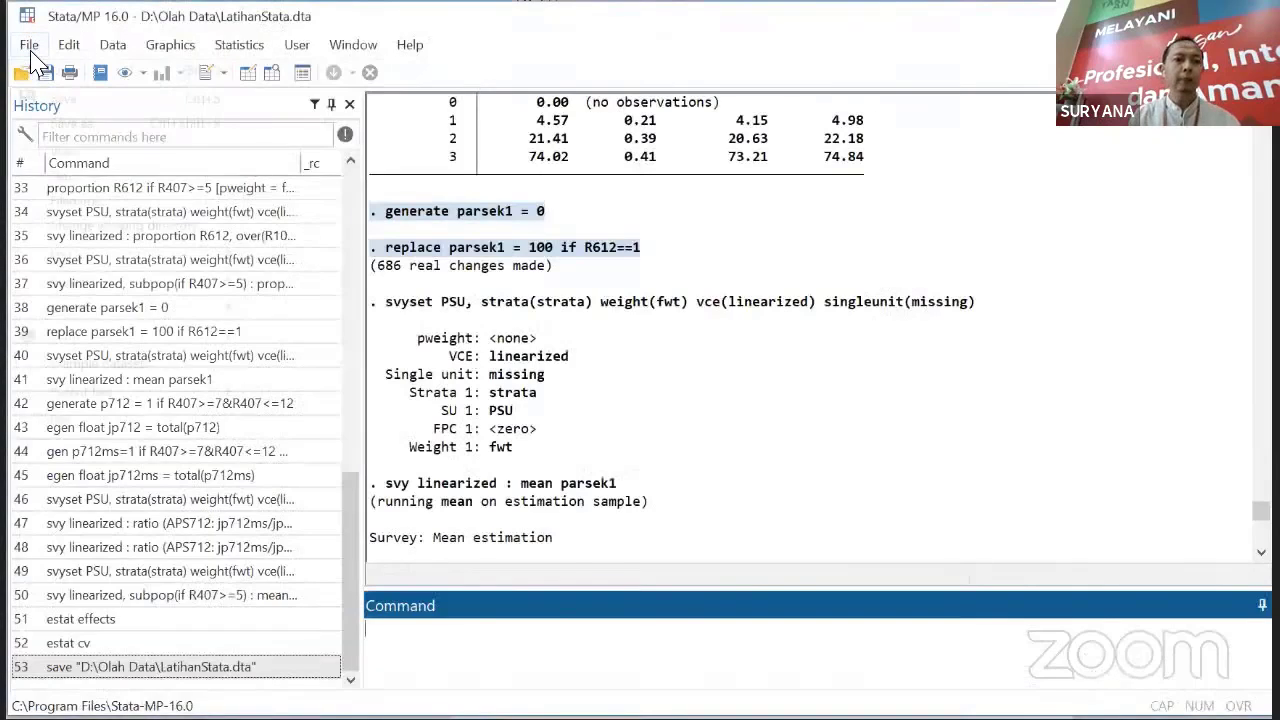
pyautogui.click(29, 46)
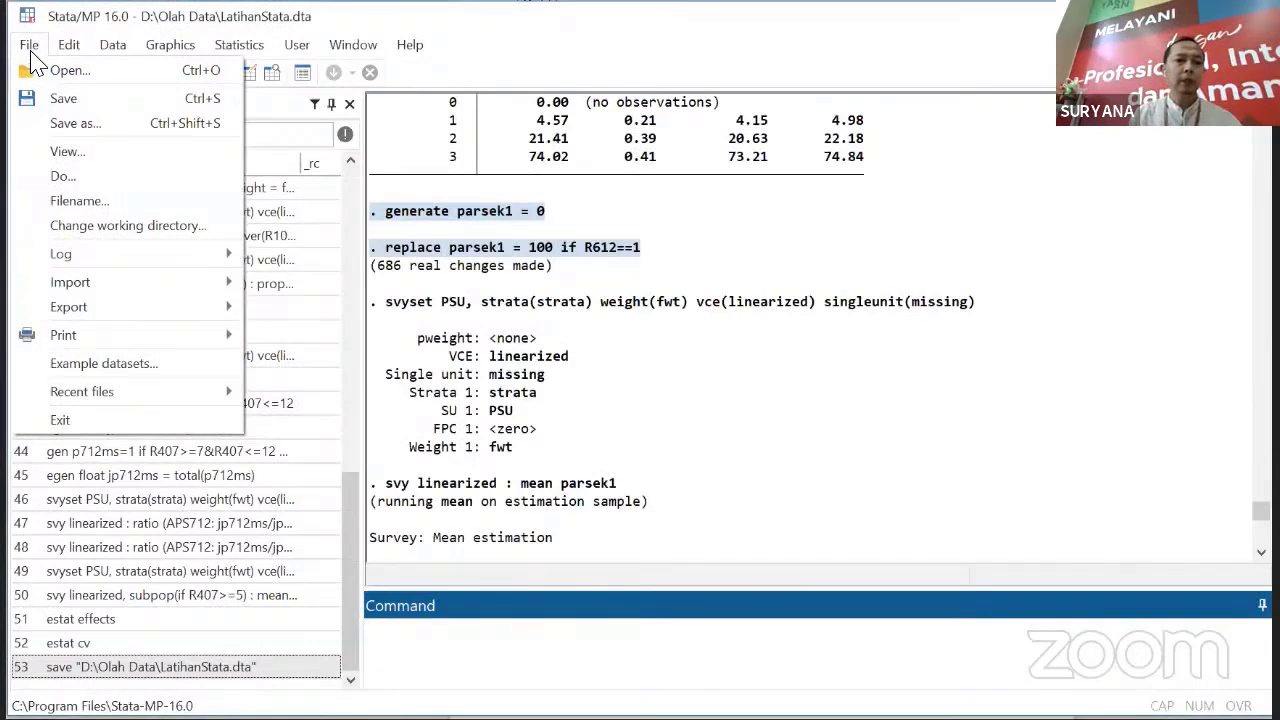
pyautogui.click(84, 185)
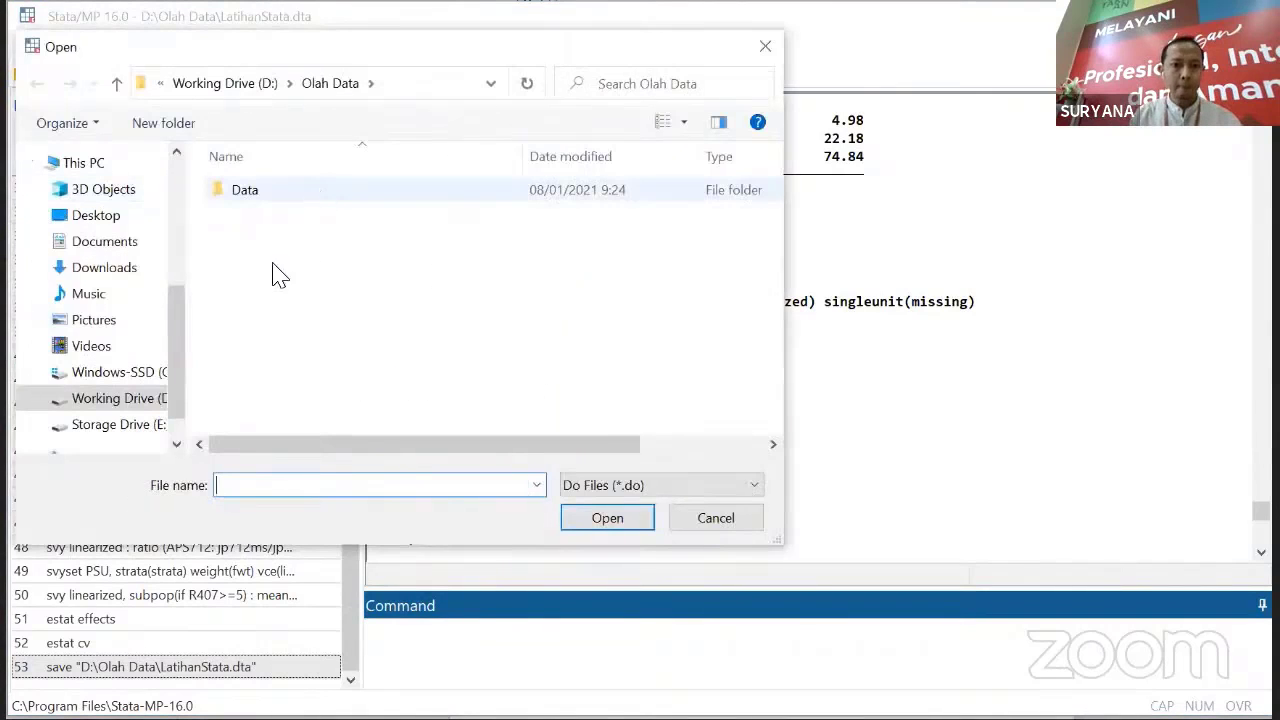
pyautogui.click(137, 378)
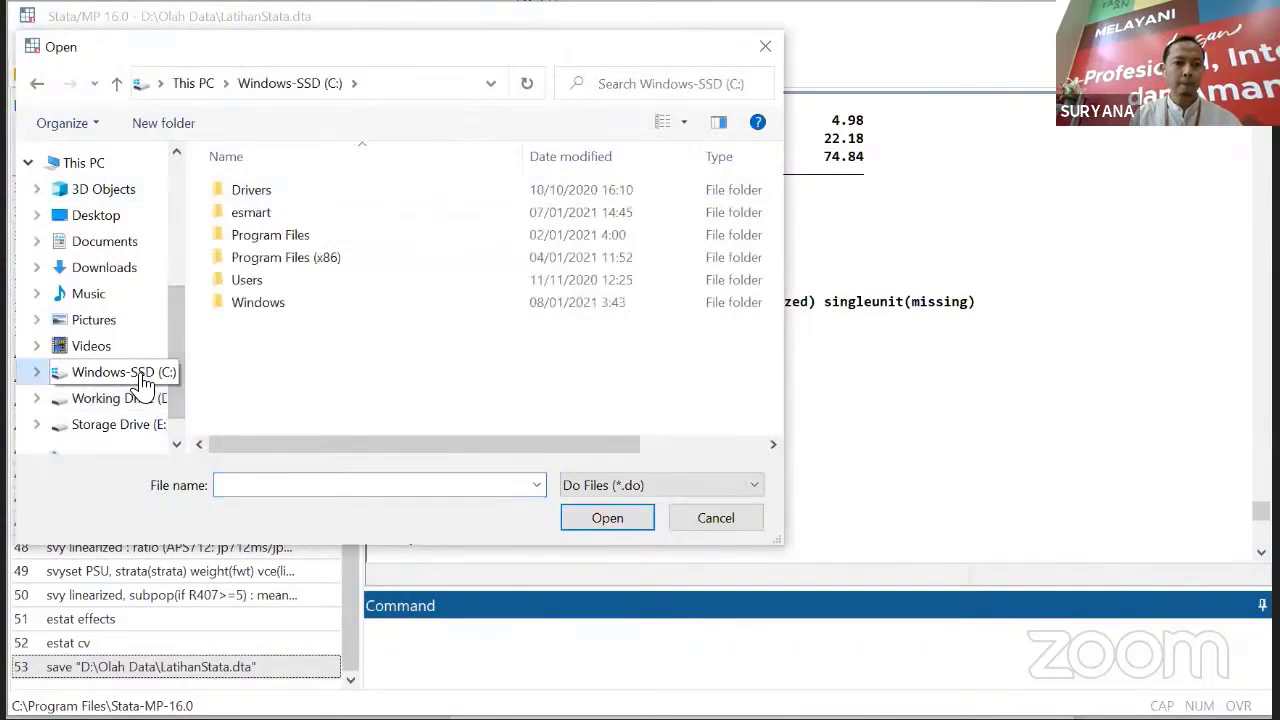
pyautogui.doubleClick(323, 238)
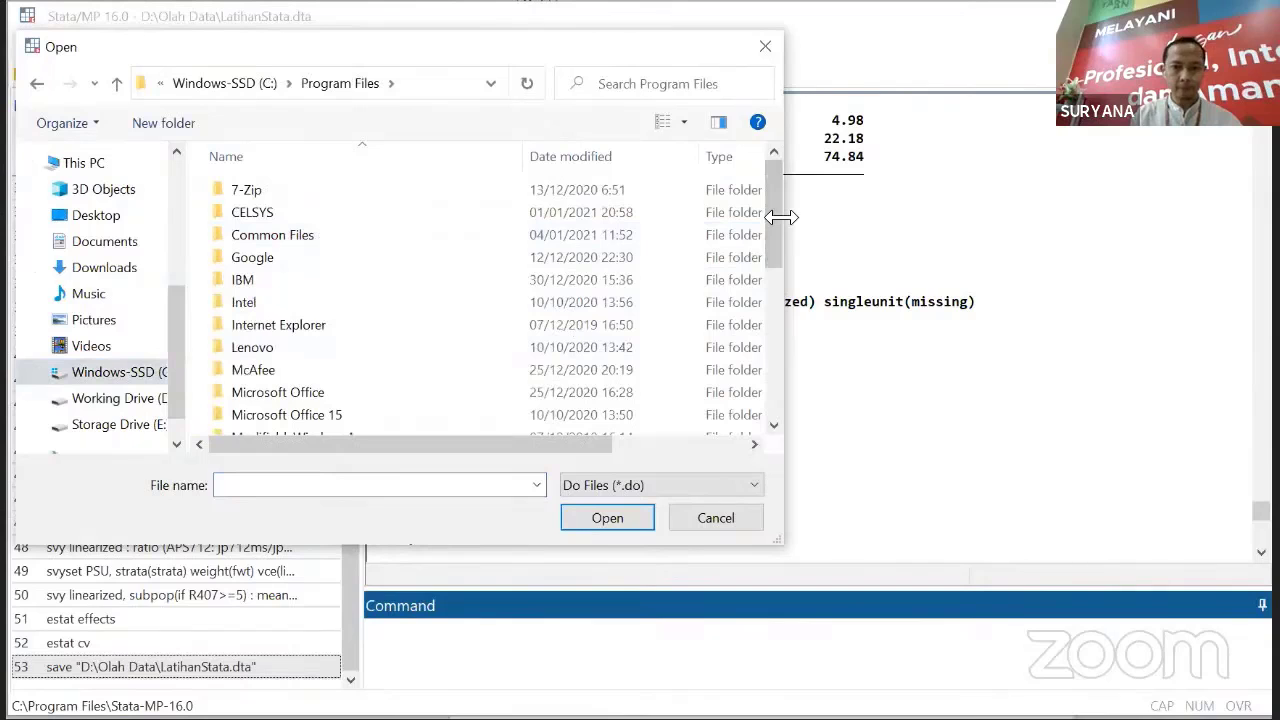
pyautogui.moveTo(772, 255); pyautogui.dragTo(774, 210)
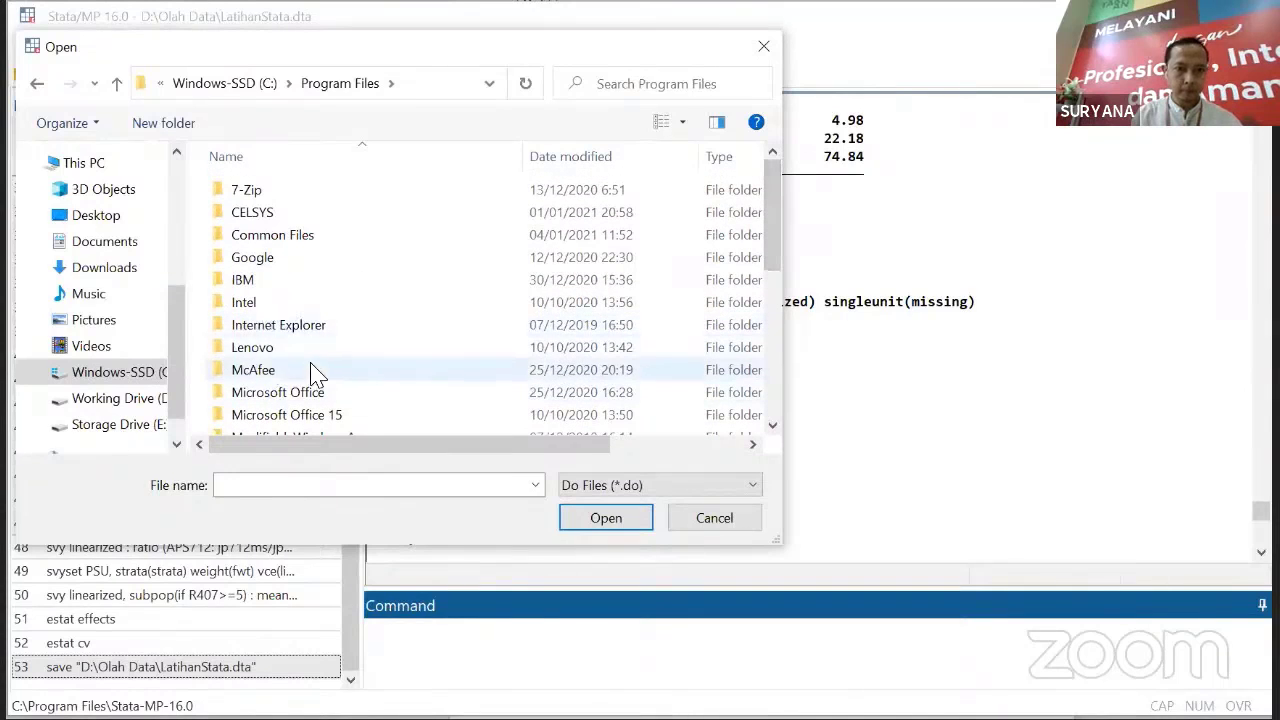
pyautogui.moveTo(770, 251); pyautogui.dragTo(767, 320)
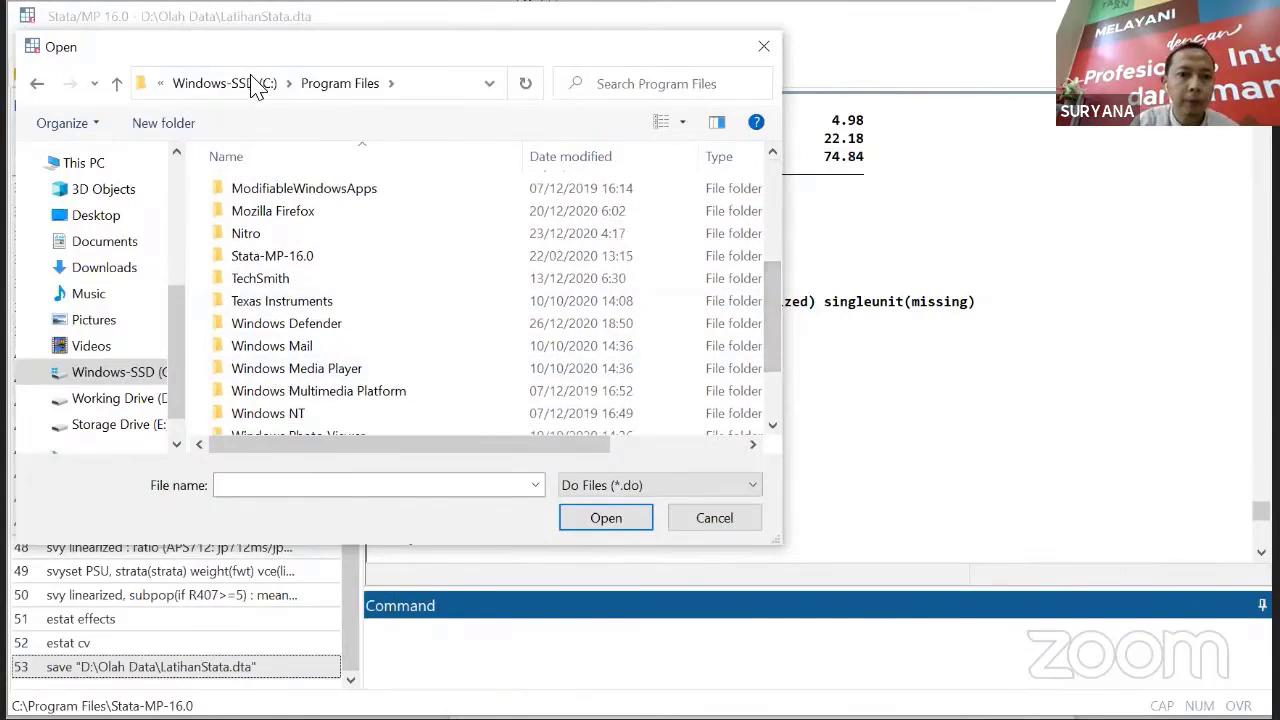
pyautogui.click(255, 85)
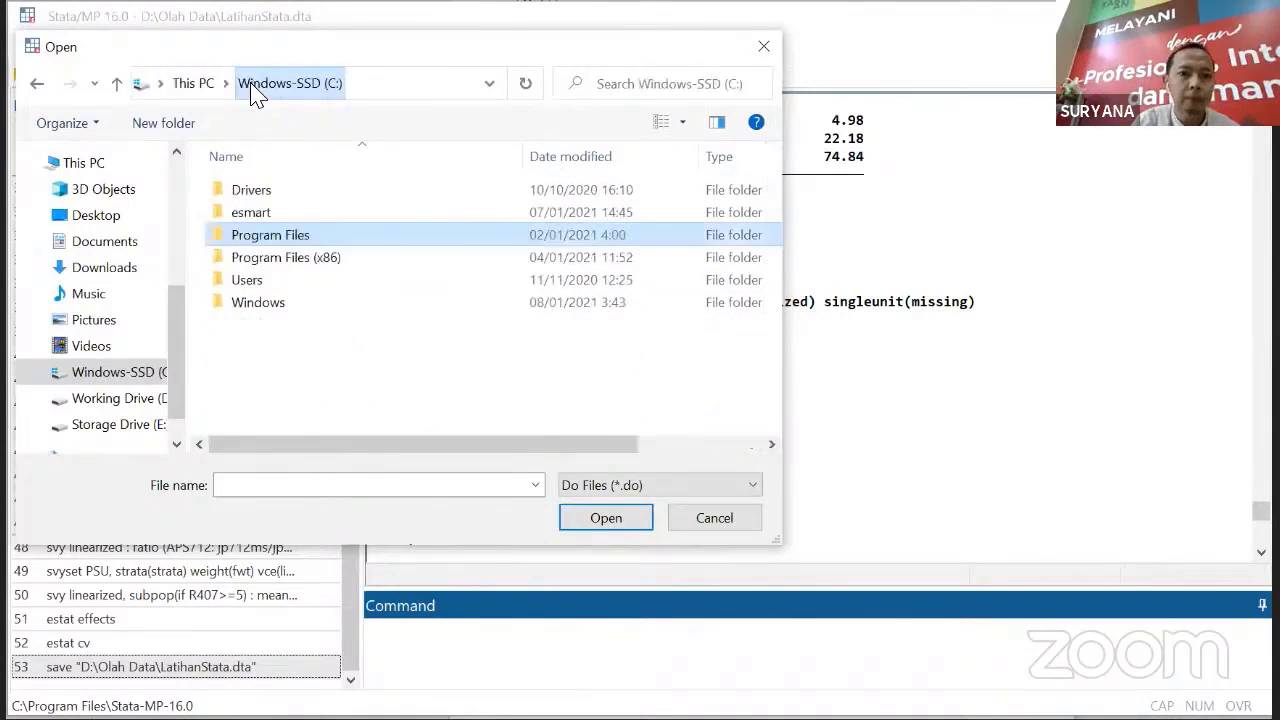
pyautogui.doubleClick(323, 260)
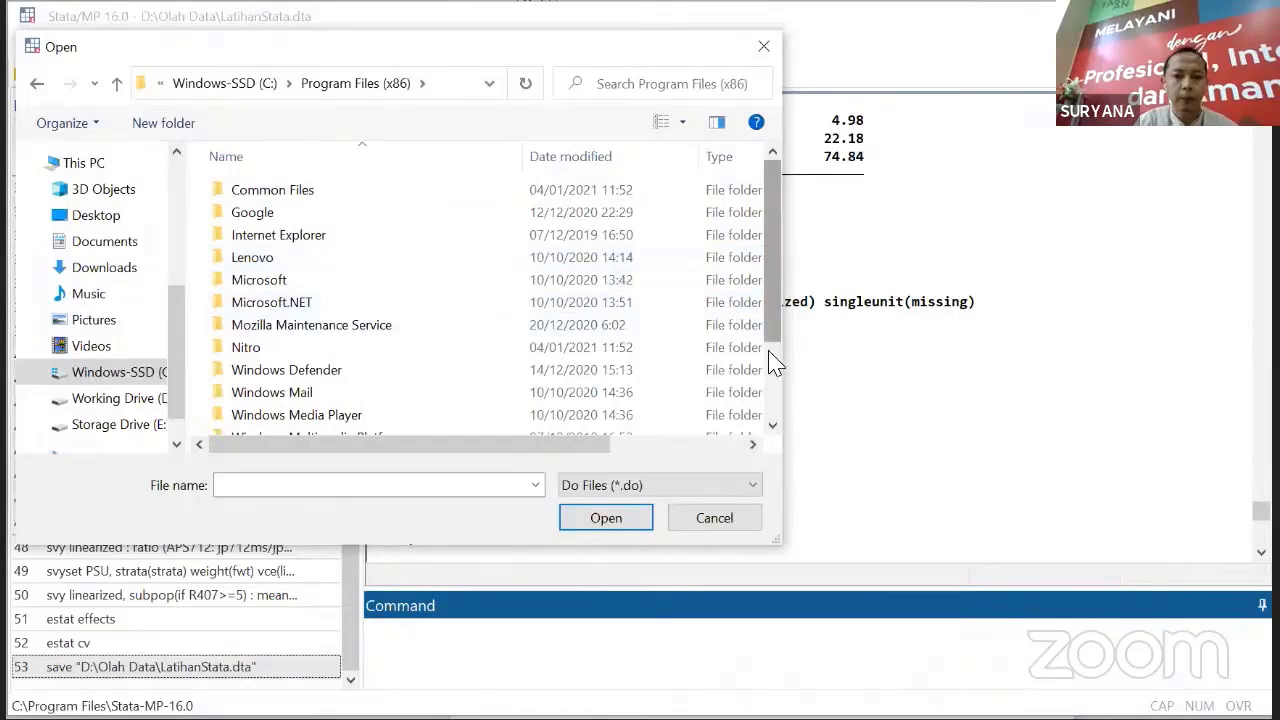
pyautogui.scroll(-2, 751, 406)
pyautogui.scroll(2, 749, 400)
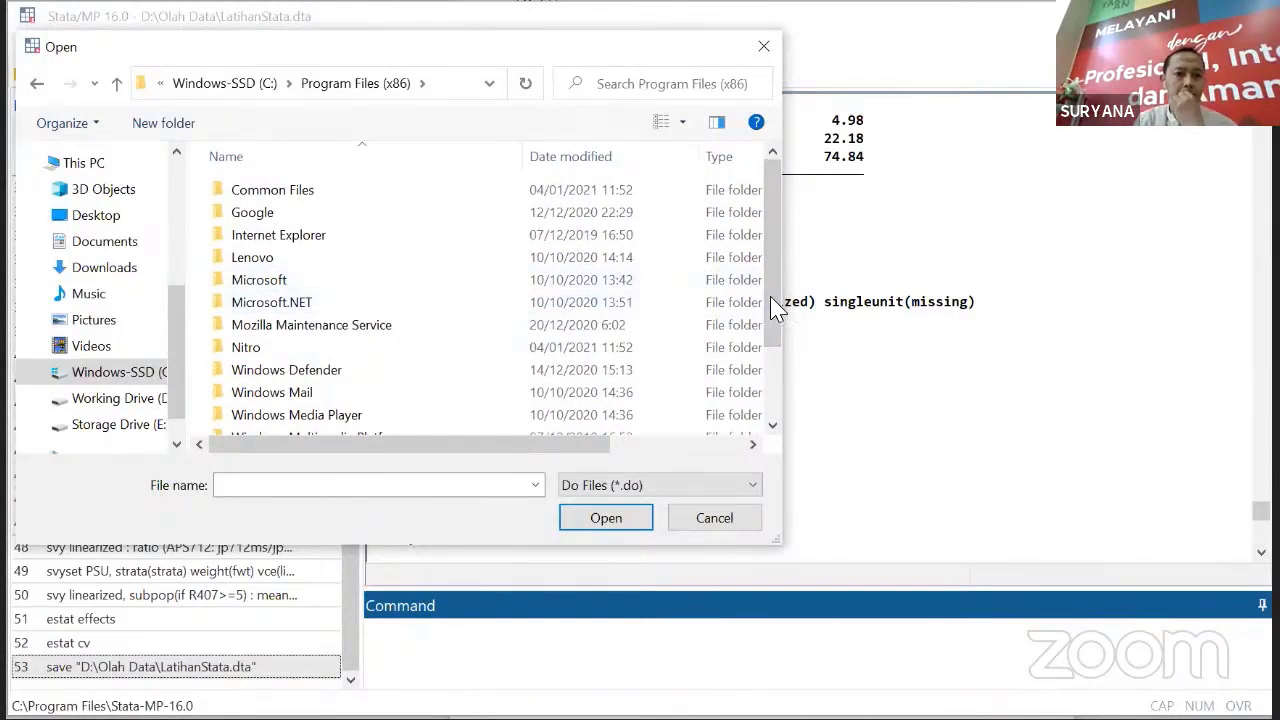
pyautogui.moveTo(775, 318); pyautogui.dragTo(766, 400)
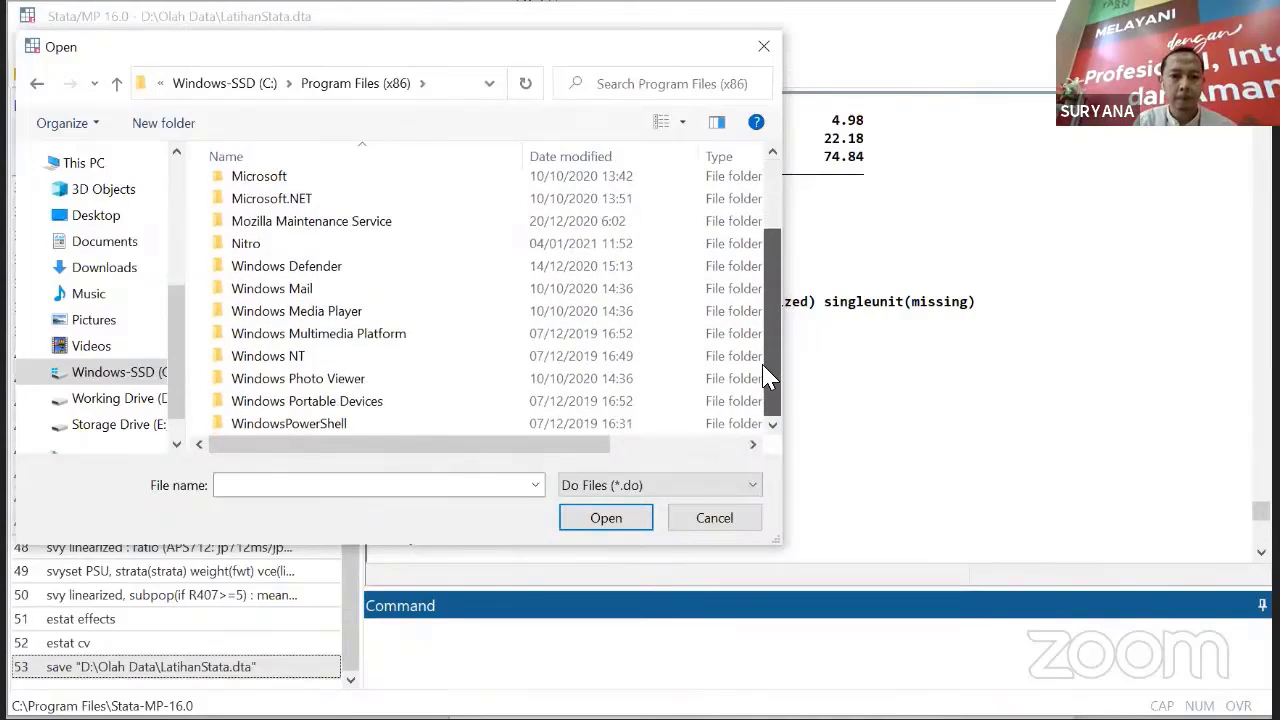
# - Look for do-files in the ado, docs and utilities subfolders of Program Files\Stata-MP-16.0, closing the file chooser without opening anything
pyautogui.click(255, 85)
pyautogui.doubleClick(305, 237)
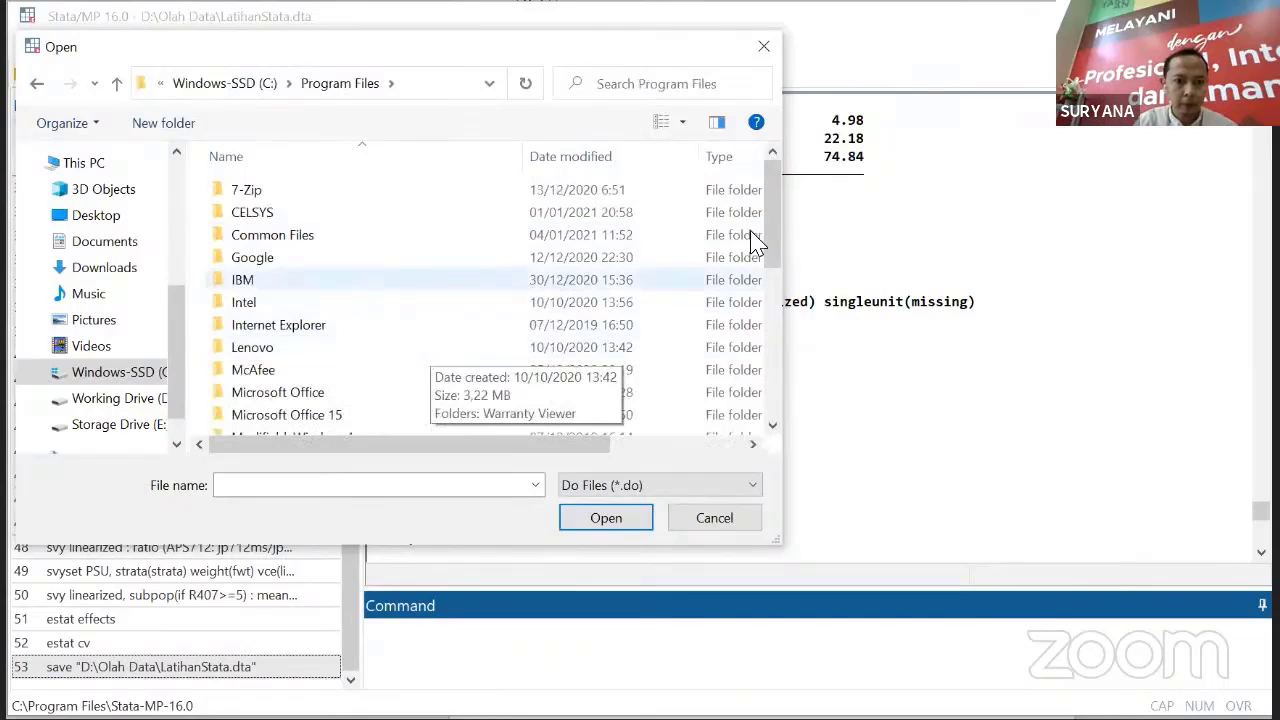
pyautogui.moveTo(780, 258); pyautogui.dragTo(772, 318)
pyautogui.doubleClick(285, 347)
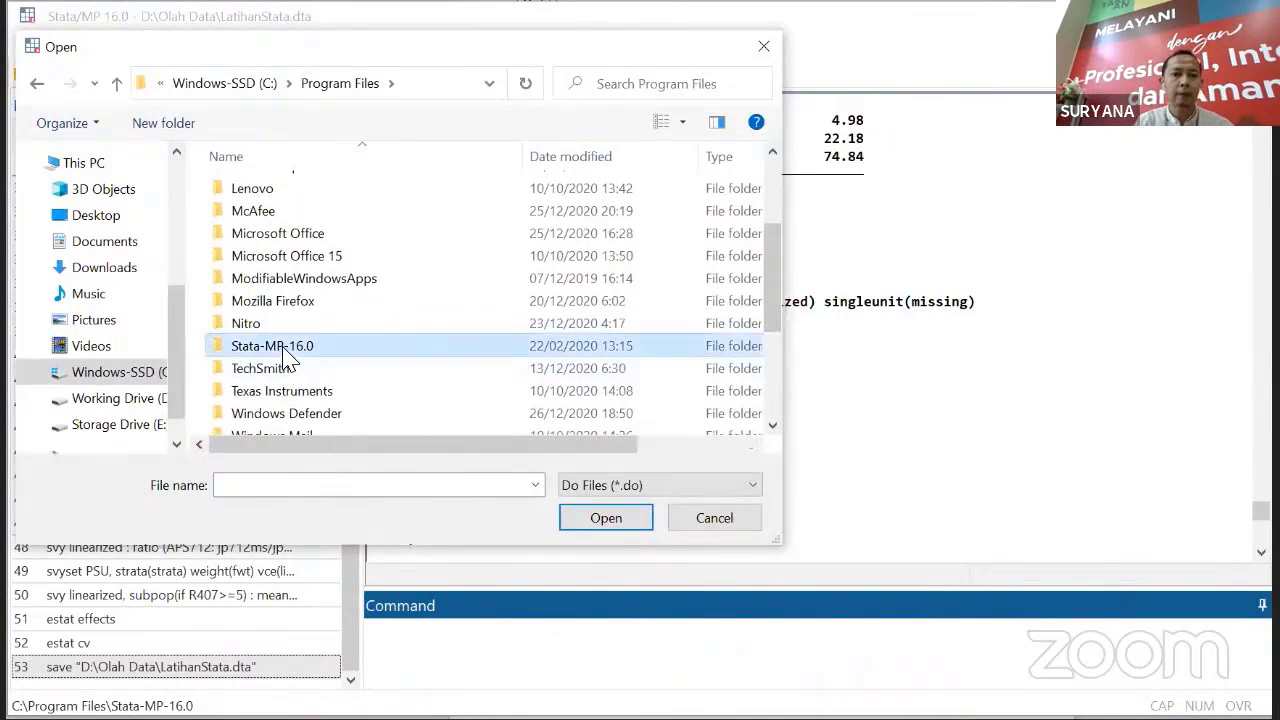
pyautogui.doubleClick(243, 190)
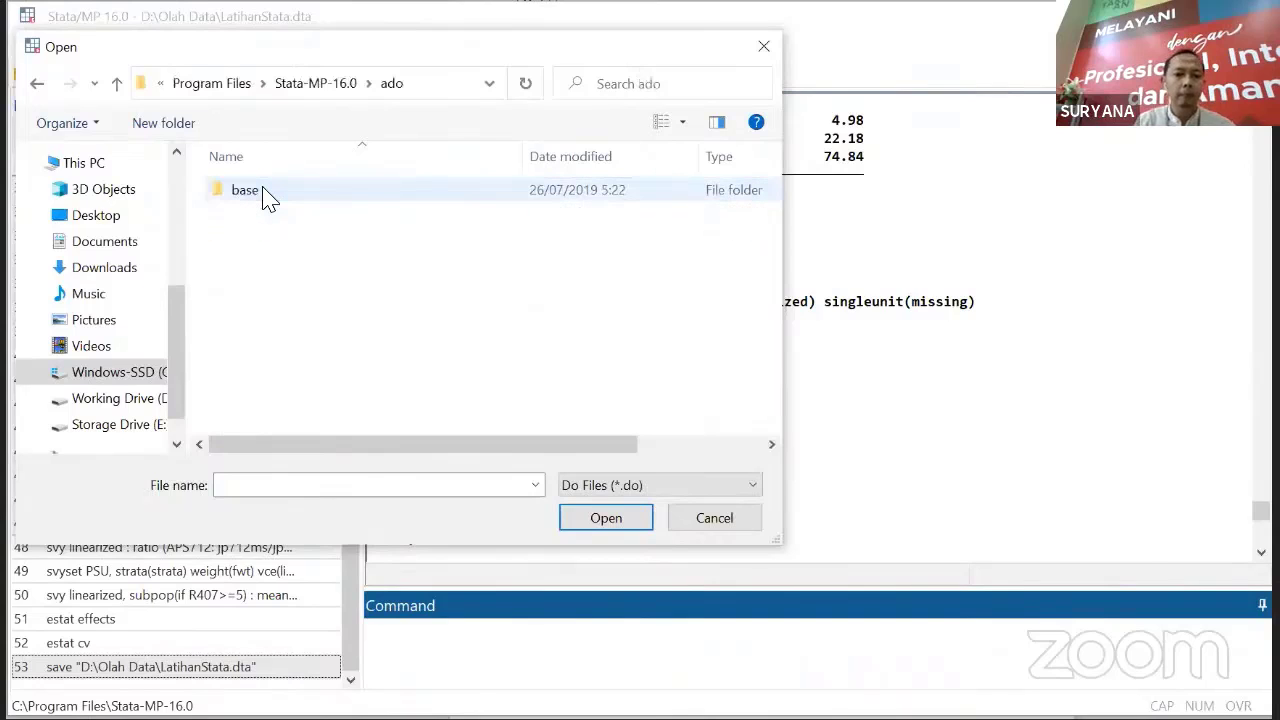
pyautogui.doubleClick(263, 192)
pyautogui.doubleClick(252, 212)
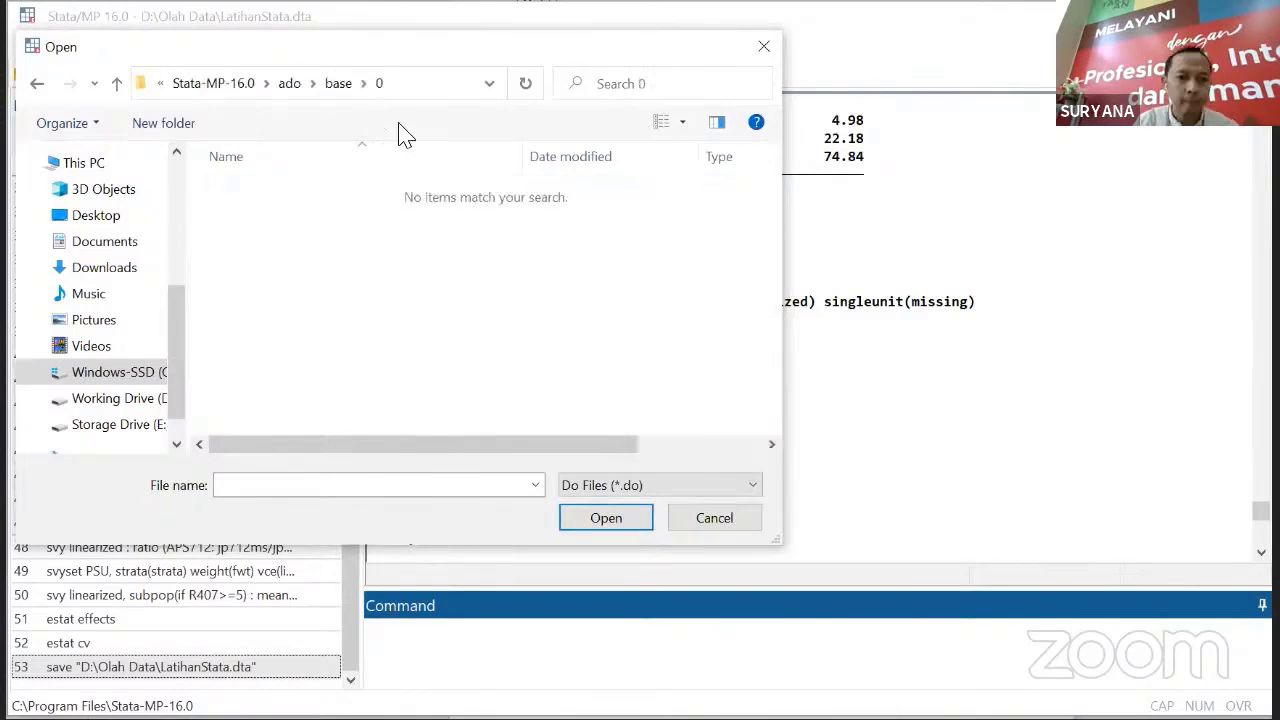
pyautogui.click(246, 86)
pyautogui.click(266, 214)
pyautogui.doubleClick(268, 226)
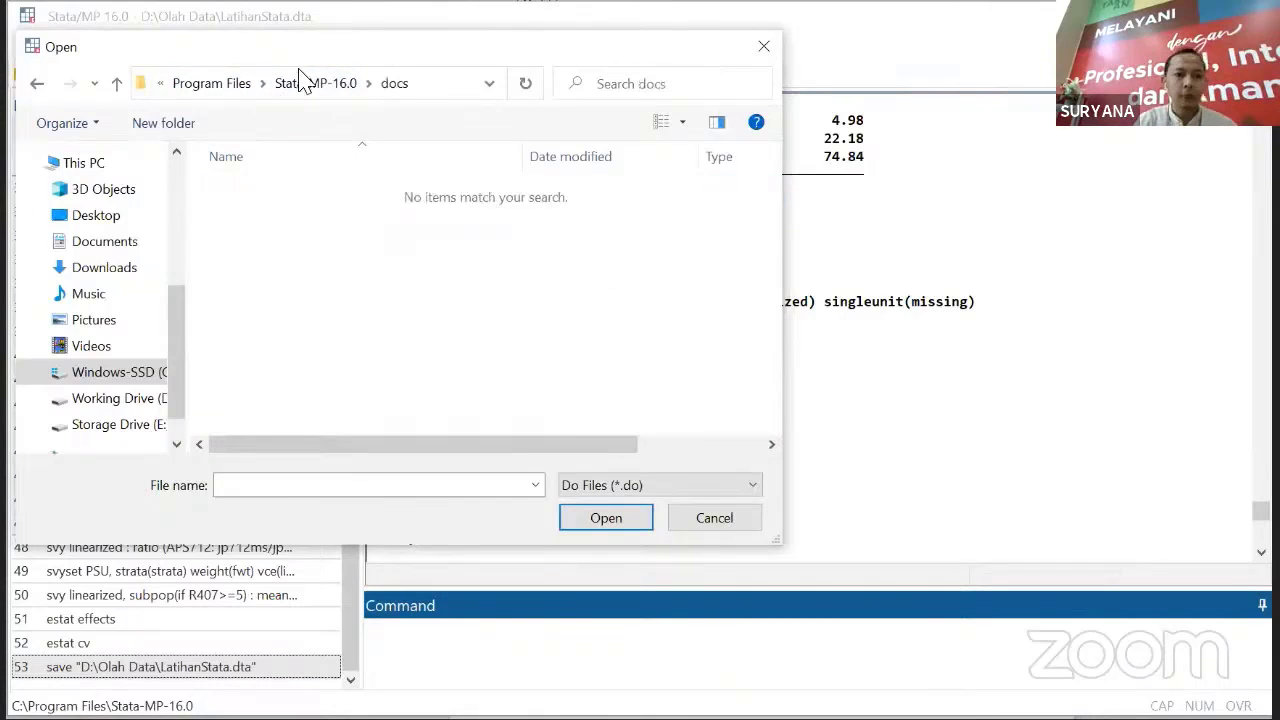
pyautogui.click(316, 88)
pyautogui.doubleClick(280, 240)
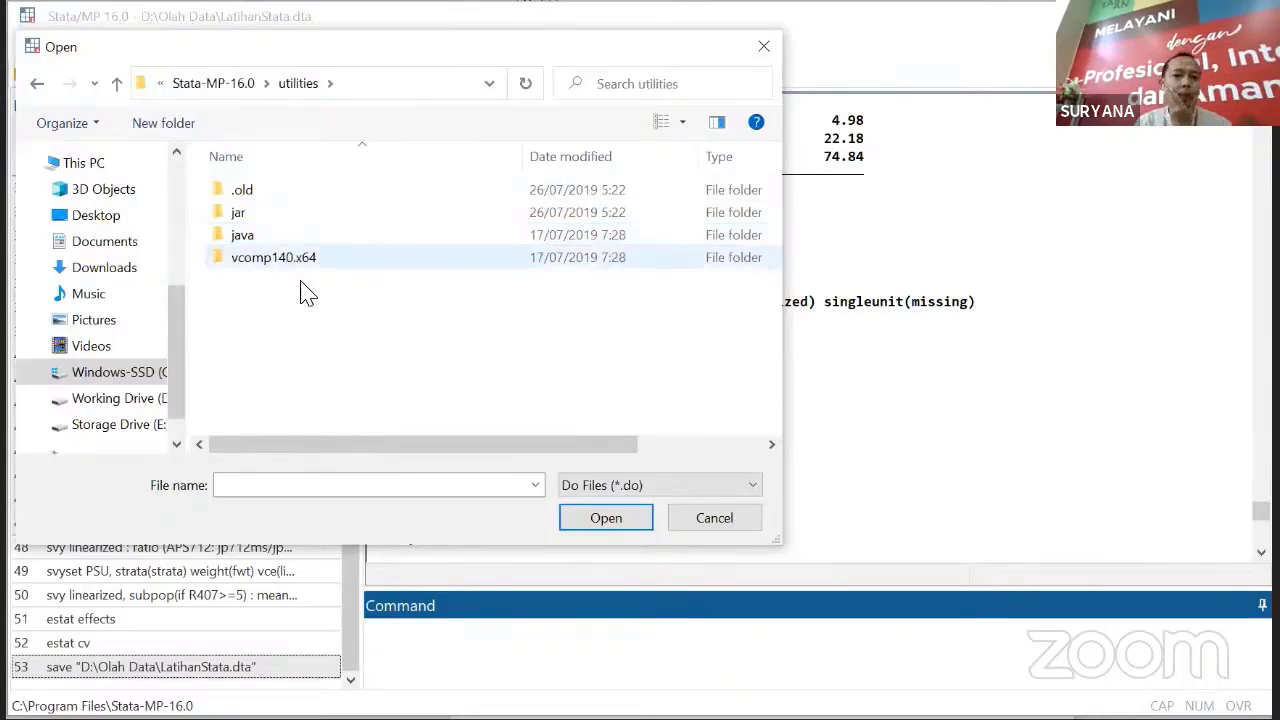
pyautogui.click(714, 518)
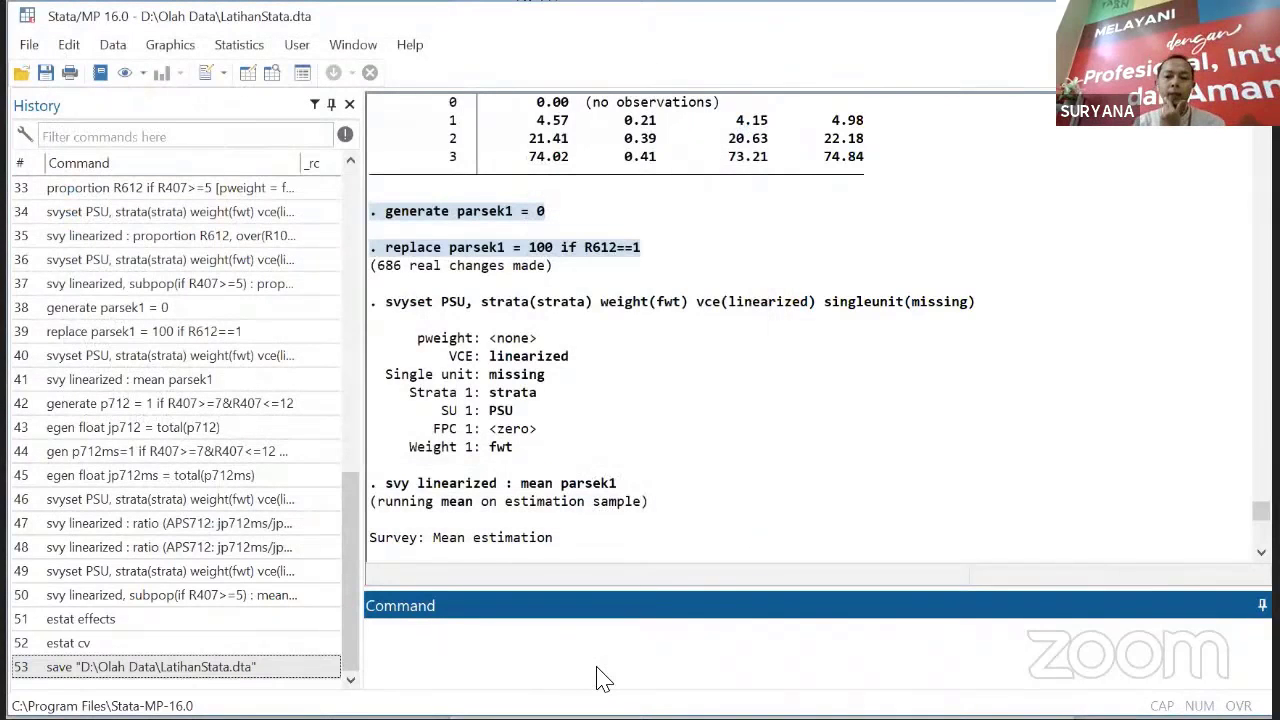
pyautogui.moveTo(1136, 718)
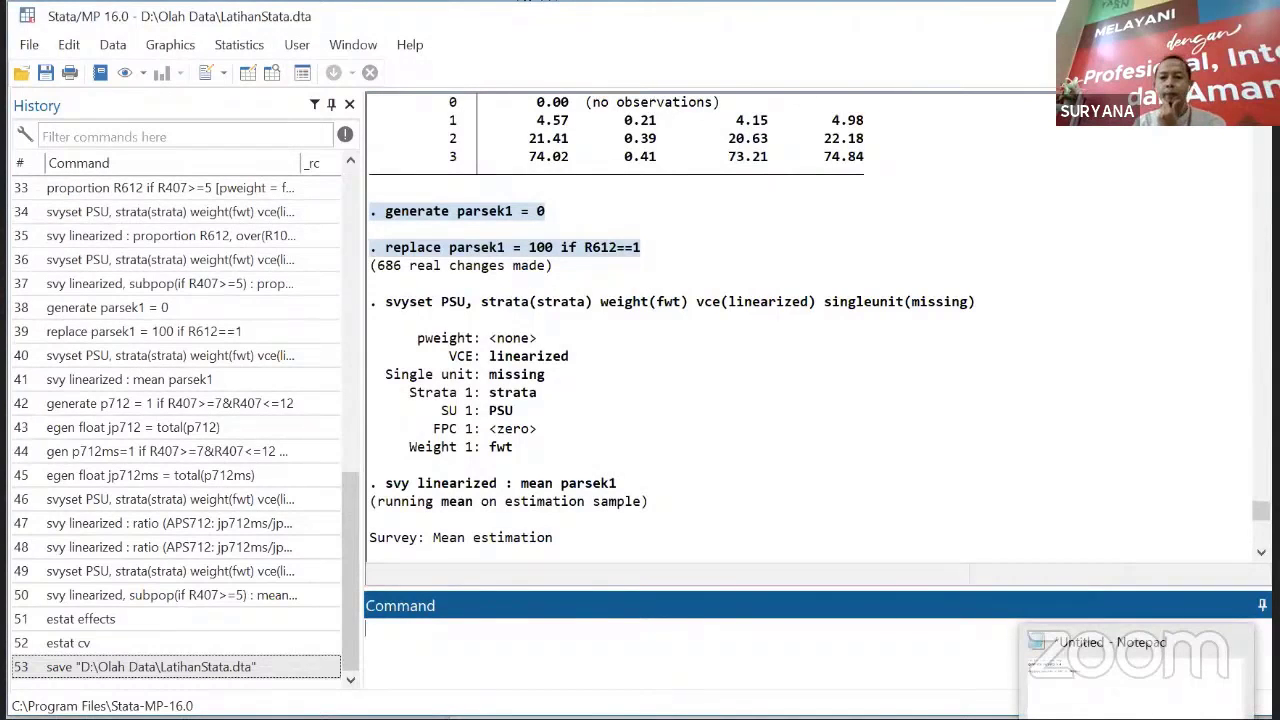
# - Switch to Notepad and save the parsek1 commands as Latihan.do in the Documents folder
pyautogui.click(1130, 670)
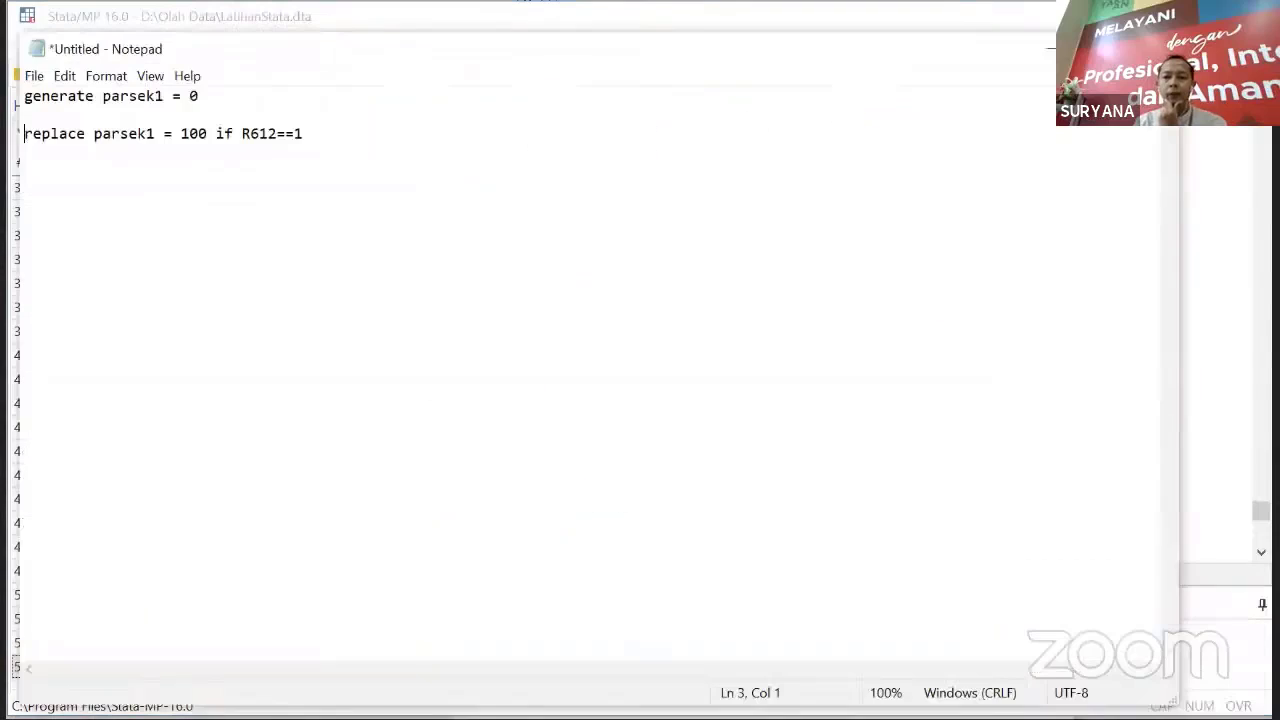
pyautogui.click(34, 76)
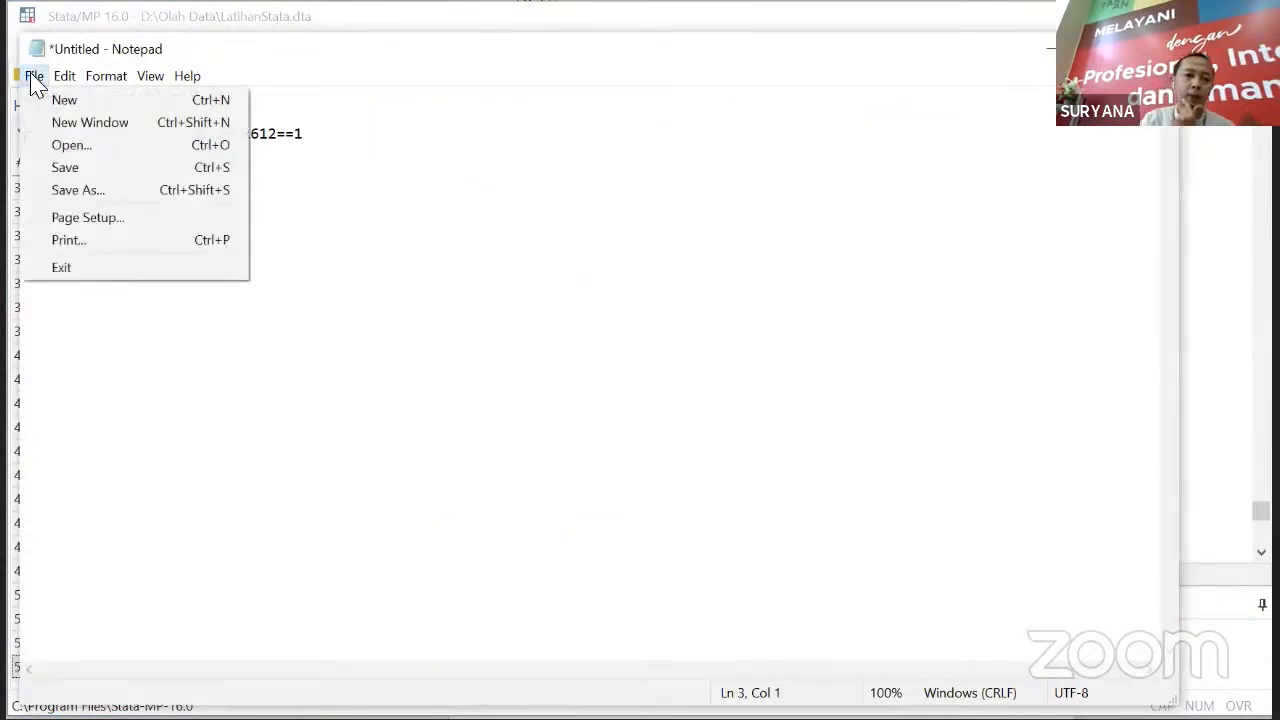
pyautogui.click(101, 194)
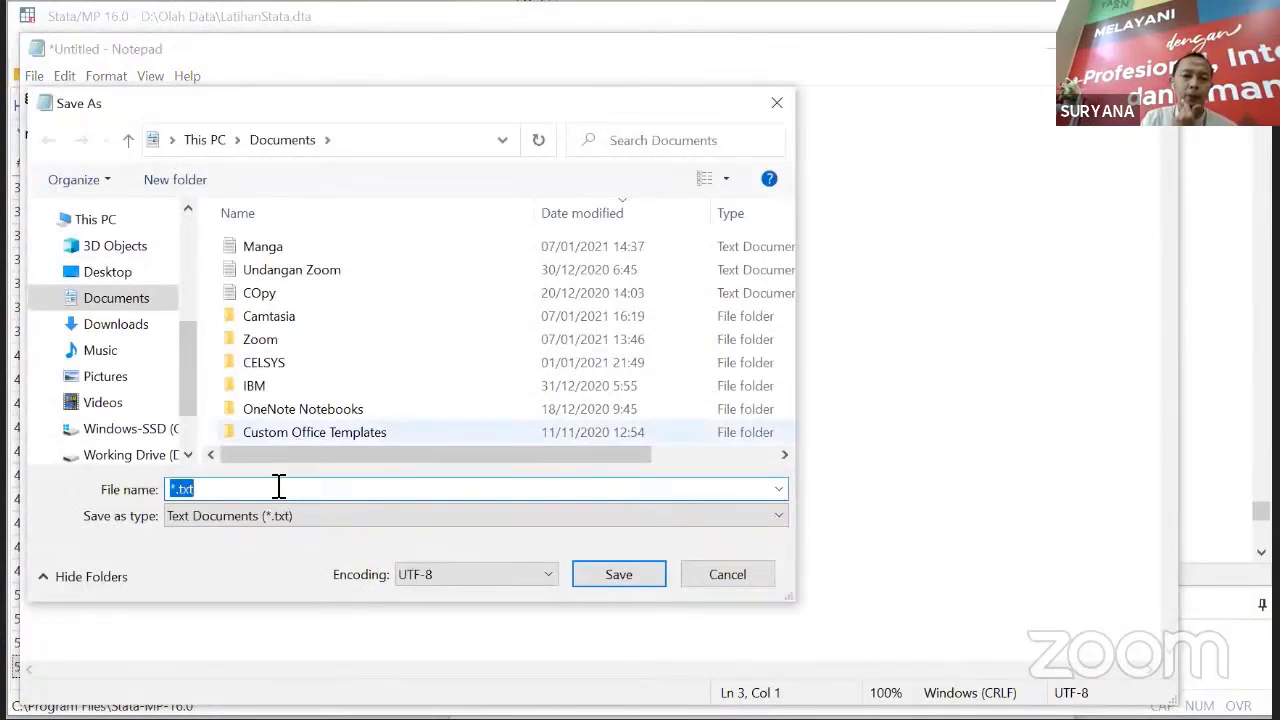
pyautogui.click(279, 488)
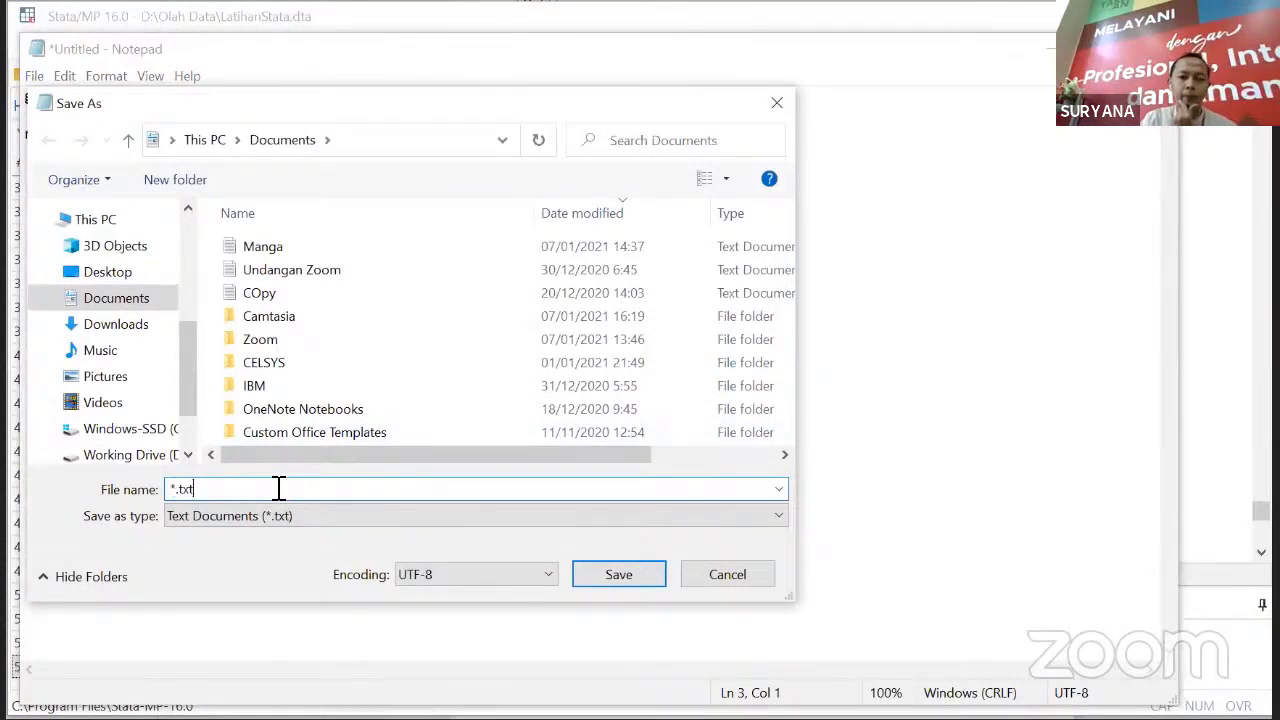
pyautogui.press('BackSpace')
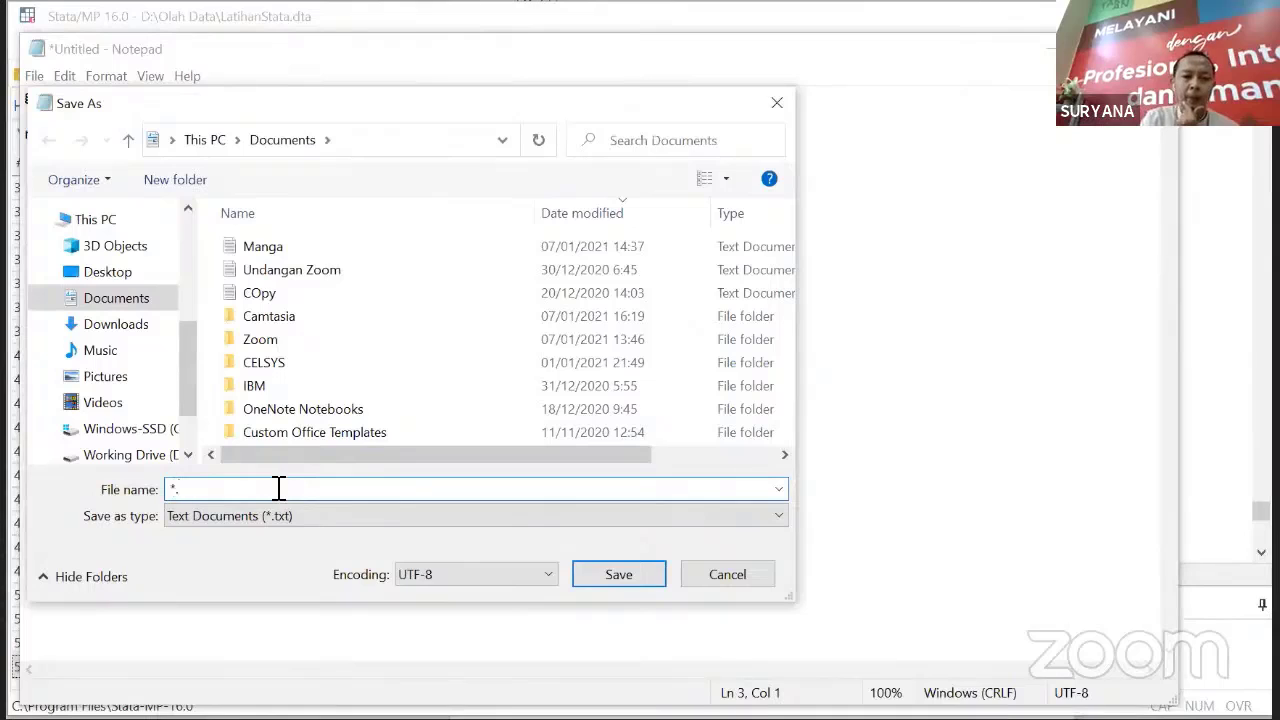
pyautogui.write('do')
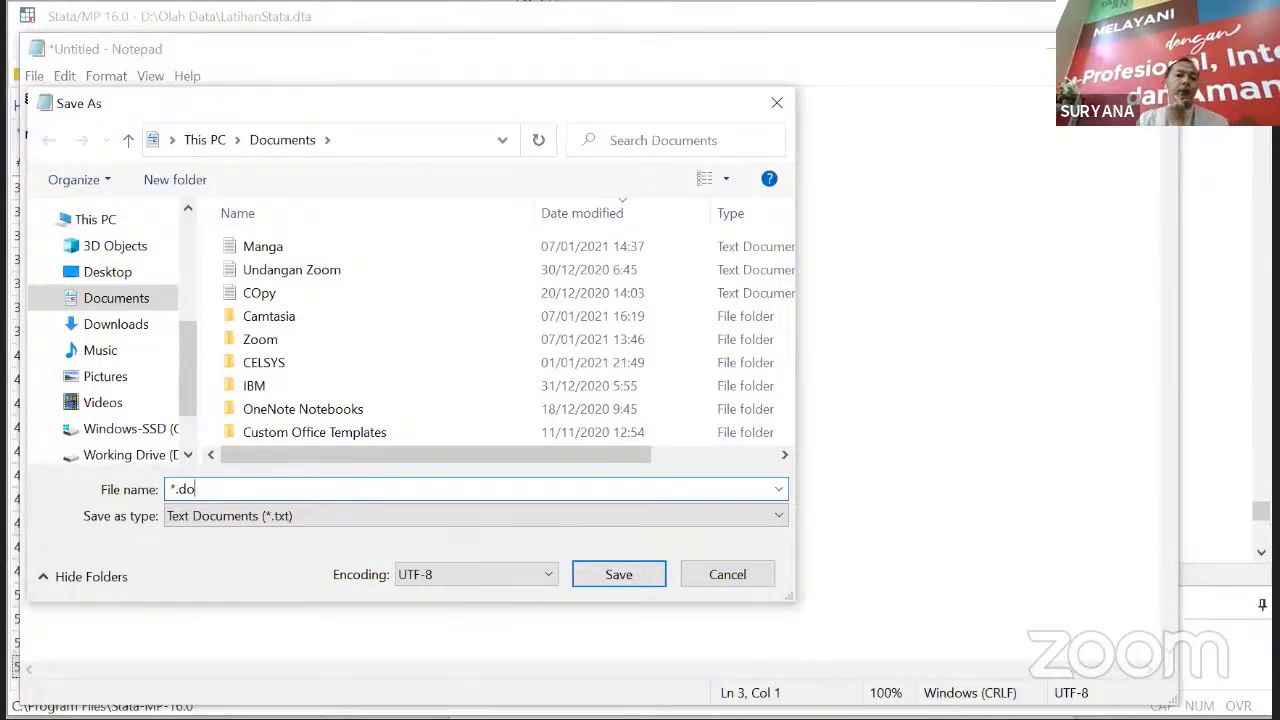
pyautogui.click(630, 577)
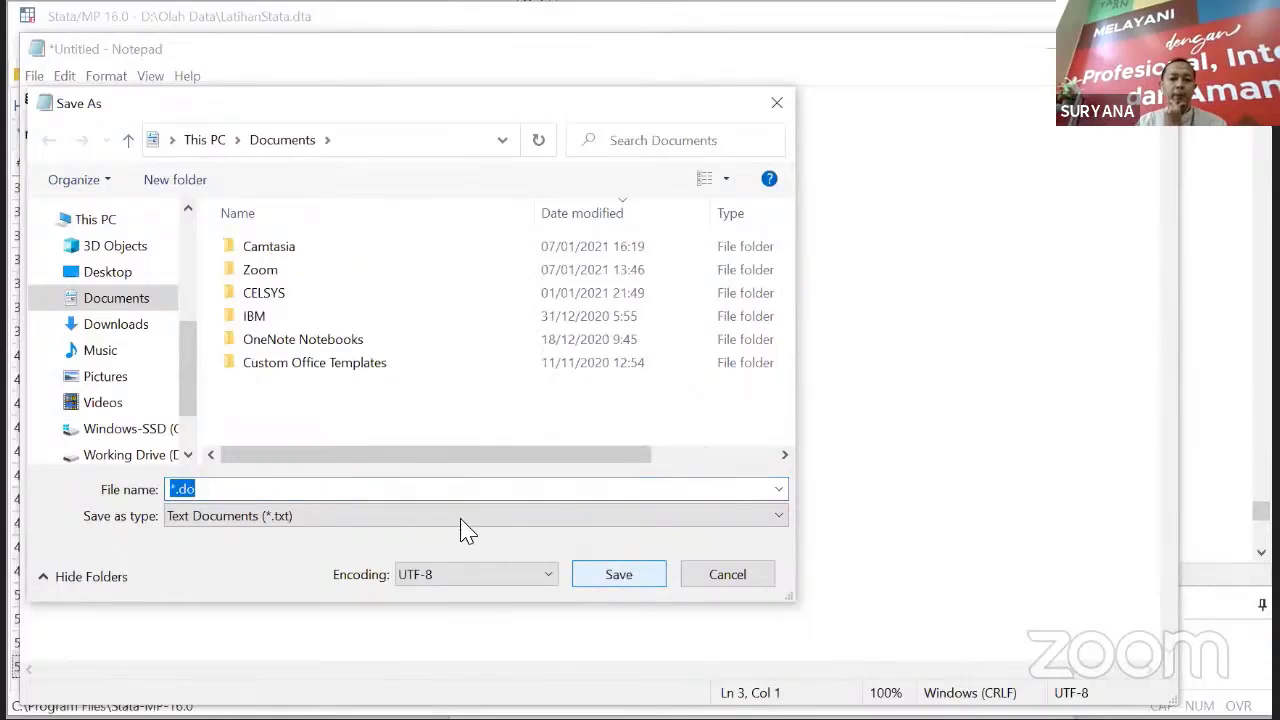
pyautogui.click(415, 493)
pyautogui.hotkey('shift', 'Right')
pyautogui.write('Latiha')
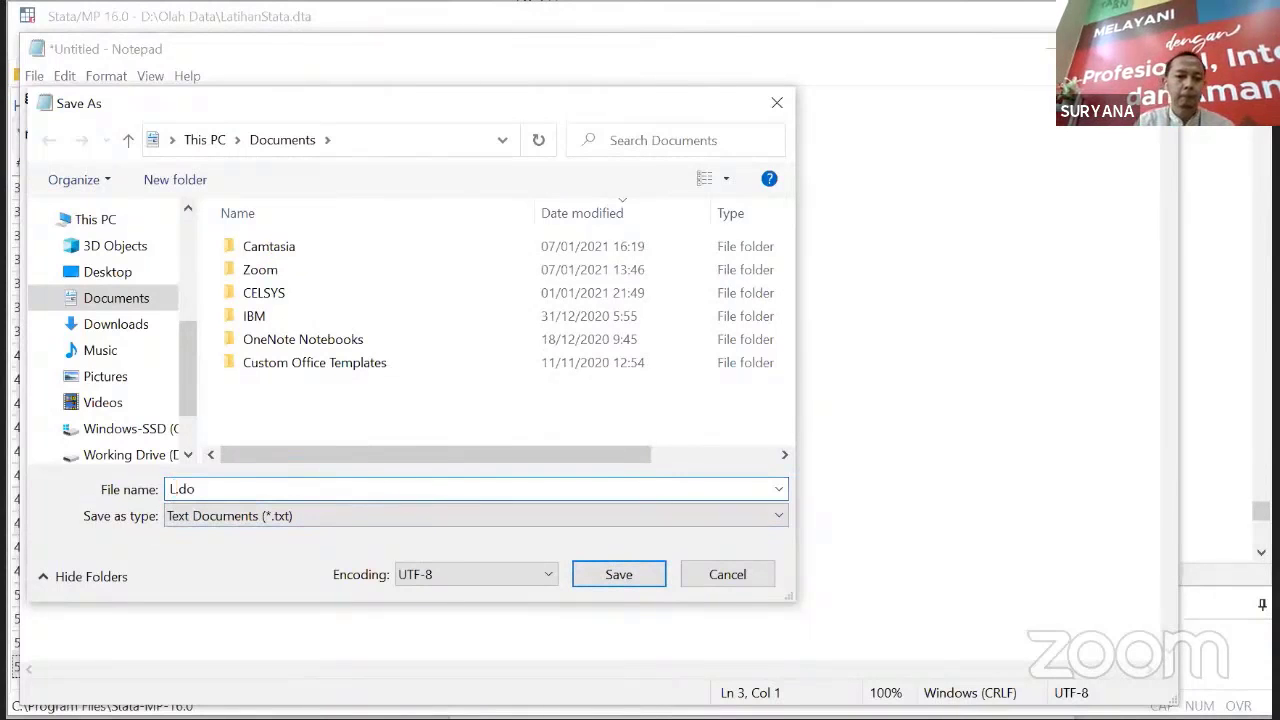
pyautogui.write('n')
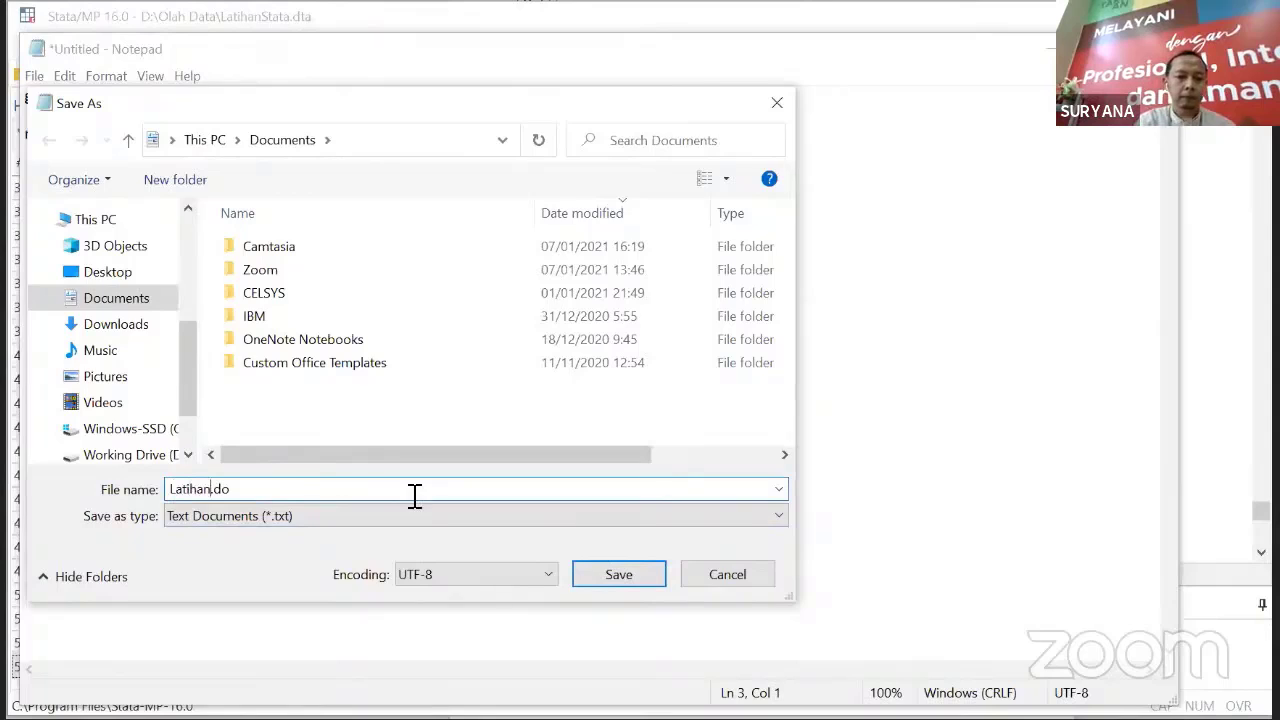
pyautogui.press('Return')
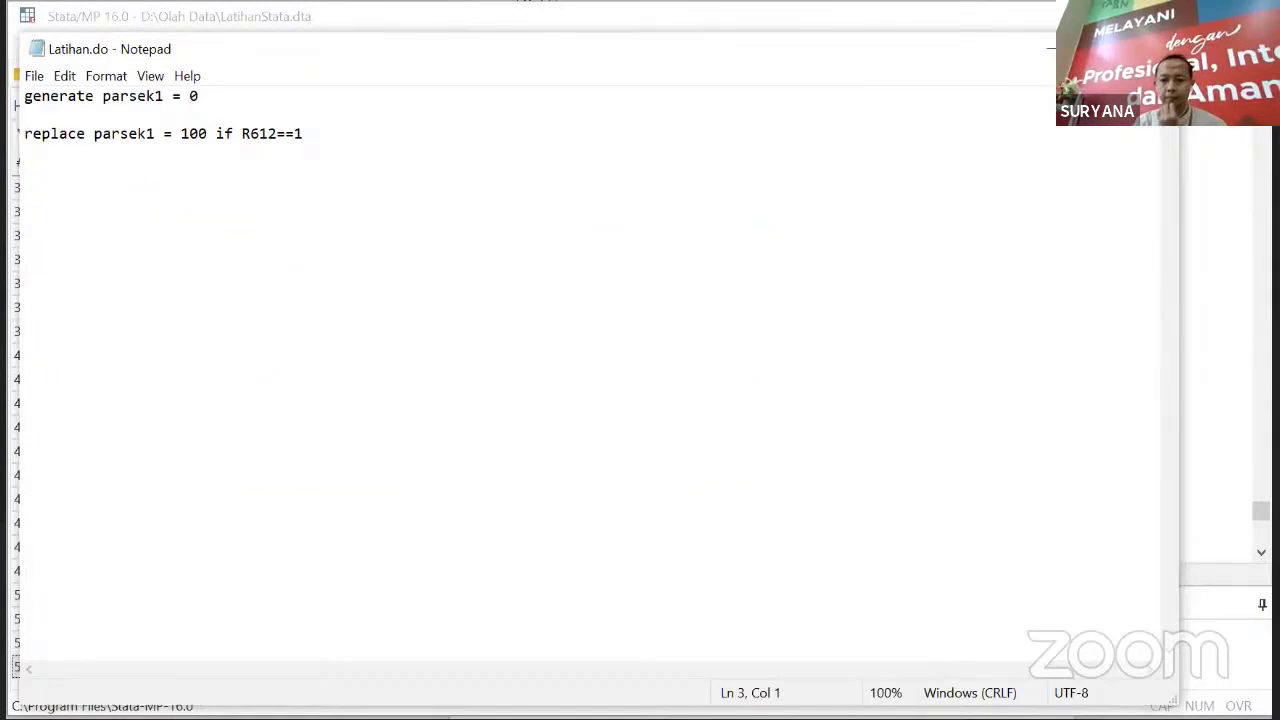
# - Switch back to Stata and run the do-file Latihan.do from the Documents folder
pyautogui.click(960, 718)
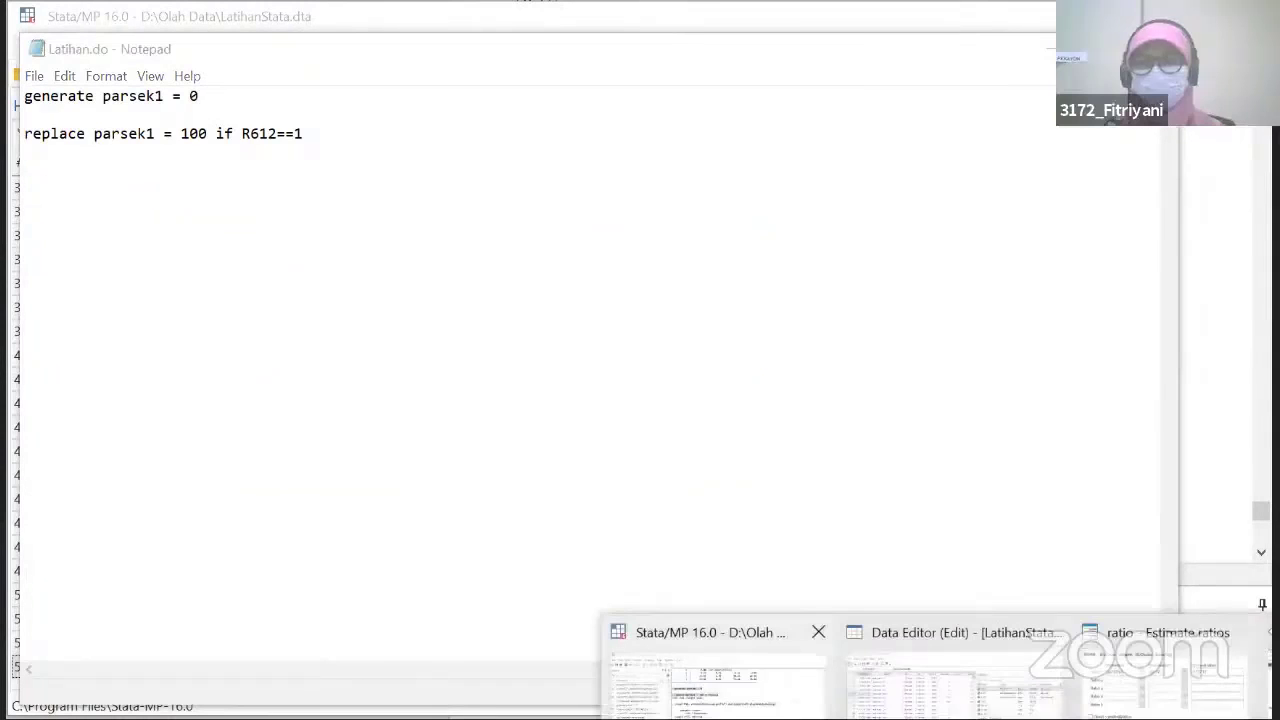
pyautogui.click(717, 692)
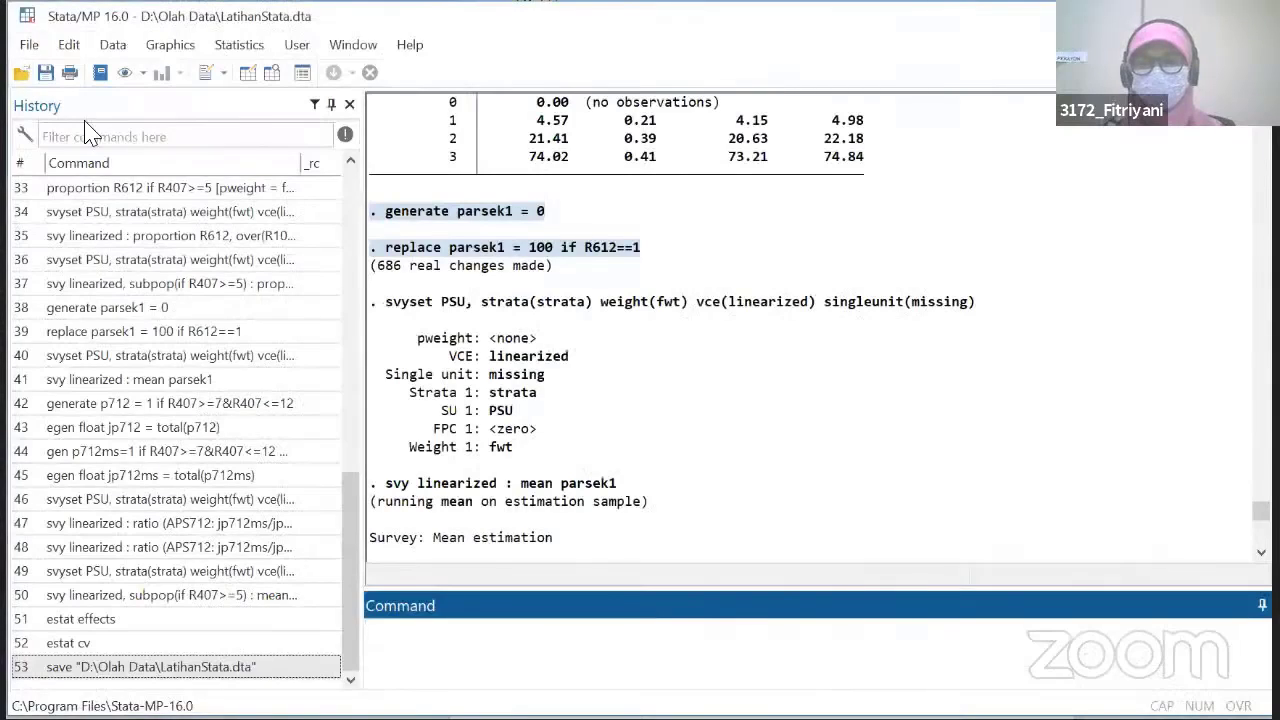
pyautogui.hotkey('alt', 'f')
pyautogui.click(86, 176)
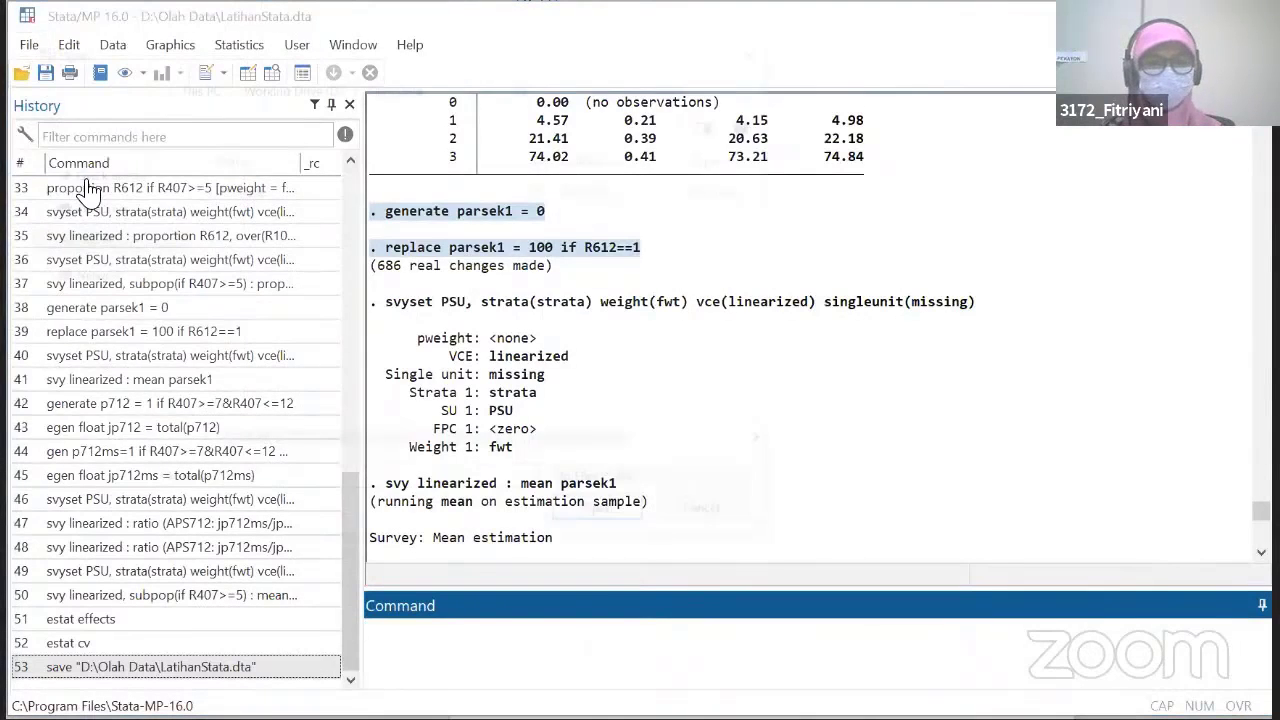
pyautogui.click(138, 246)
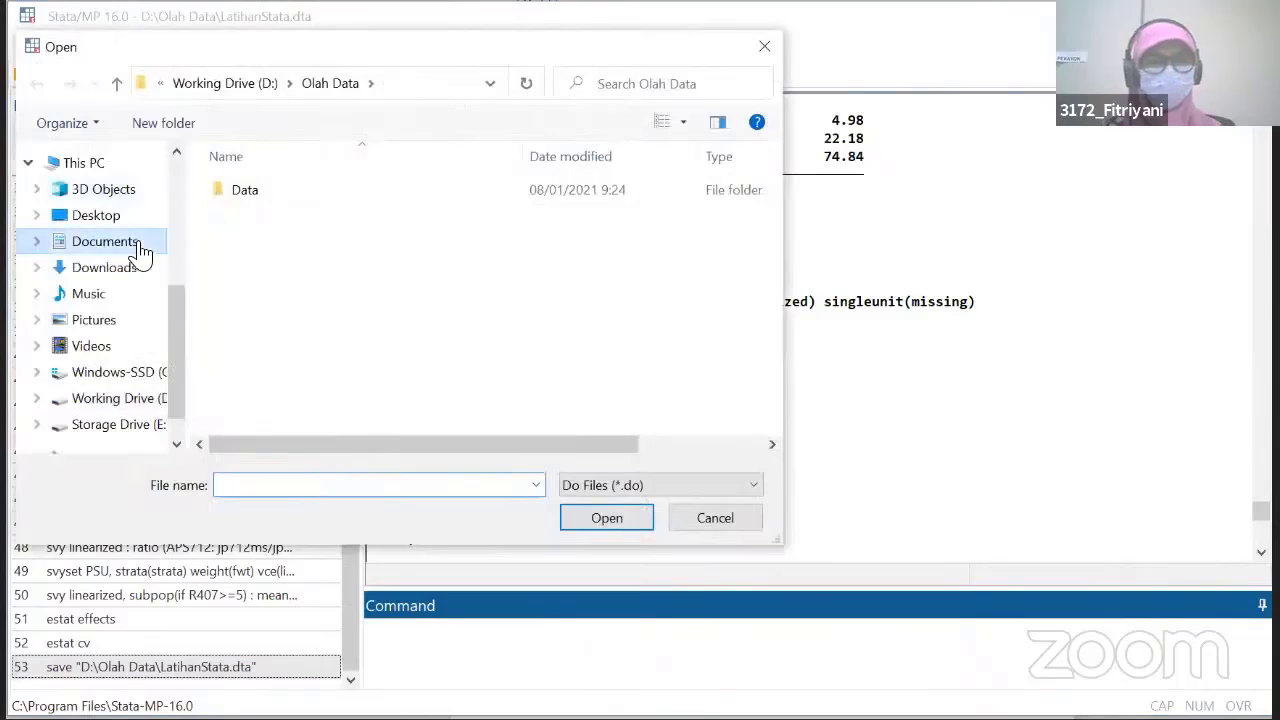
pyautogui.doubleClick(324, 193)
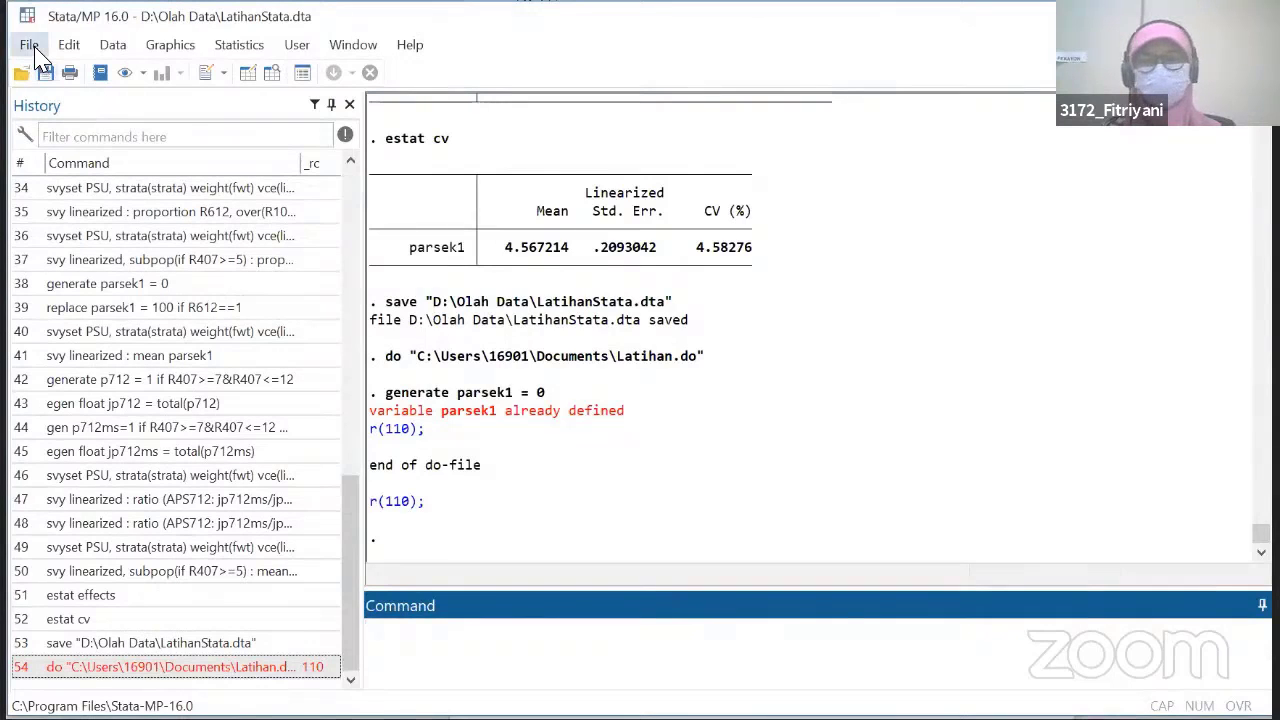
# - Open a new, empty Do-file Editor window
pyautogui.click(334, 58)
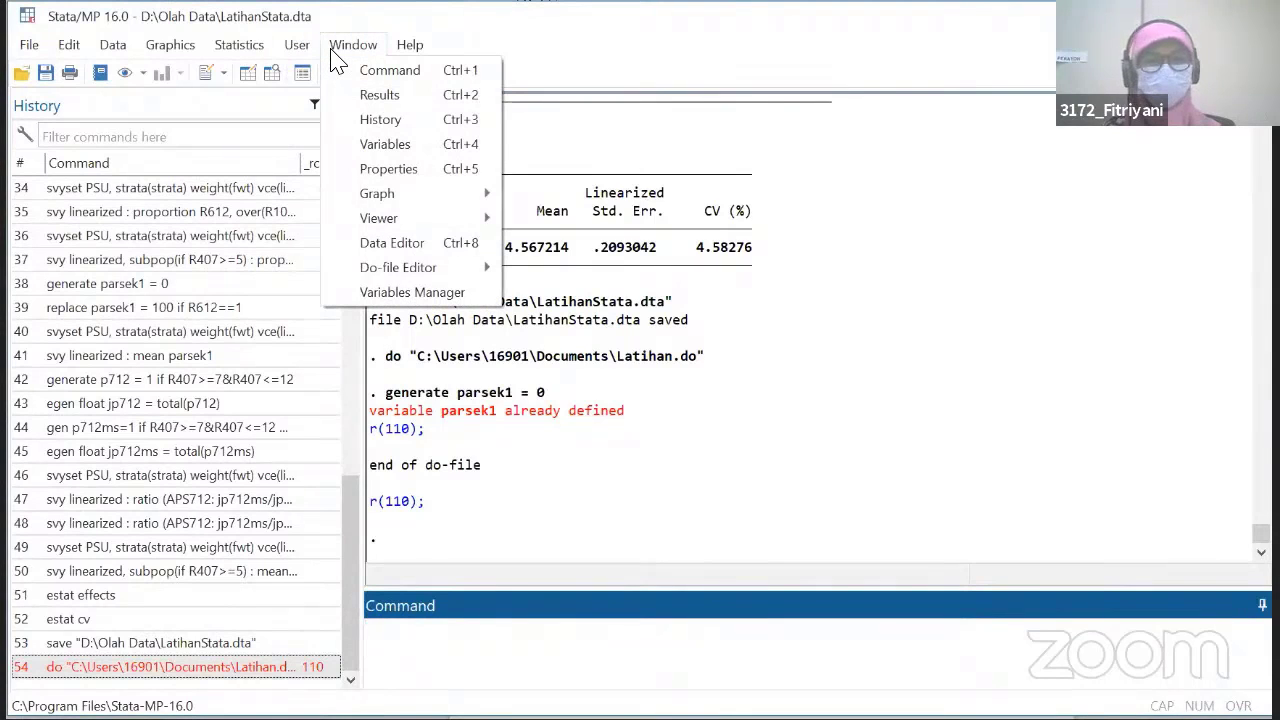
pyautogui.moveTo(474, 270)
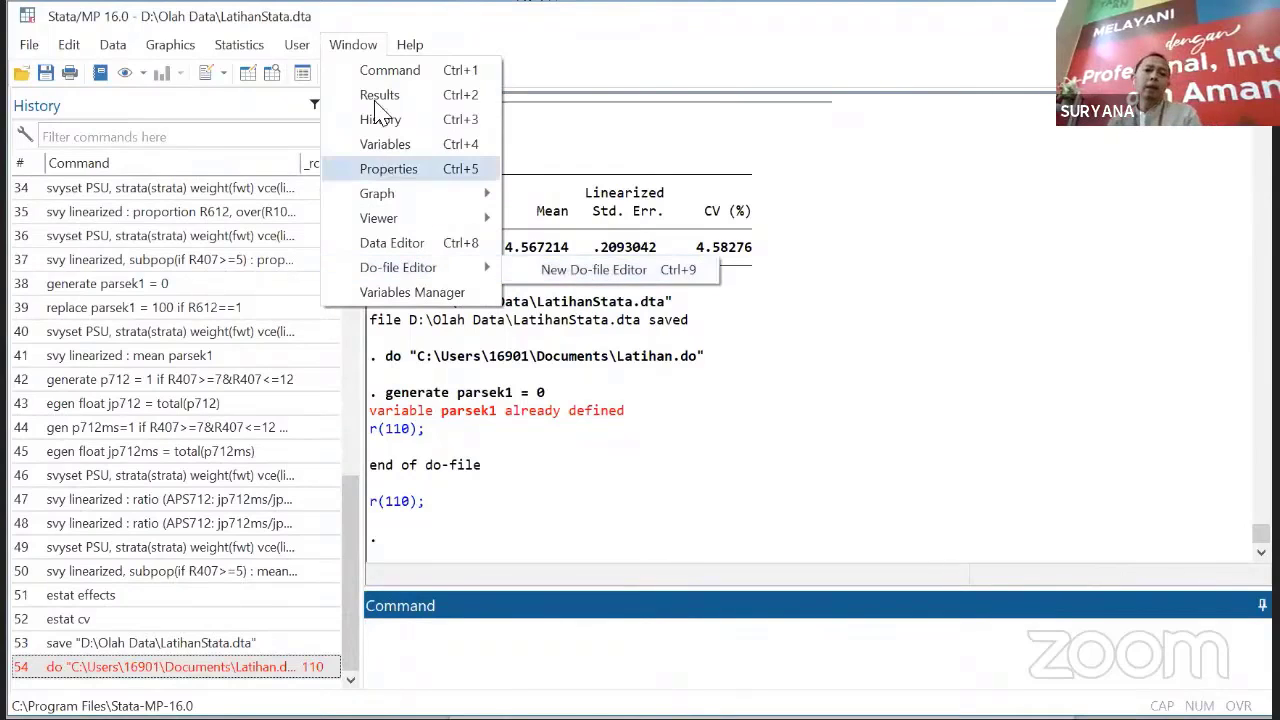
pyautogui.click(355, 46)
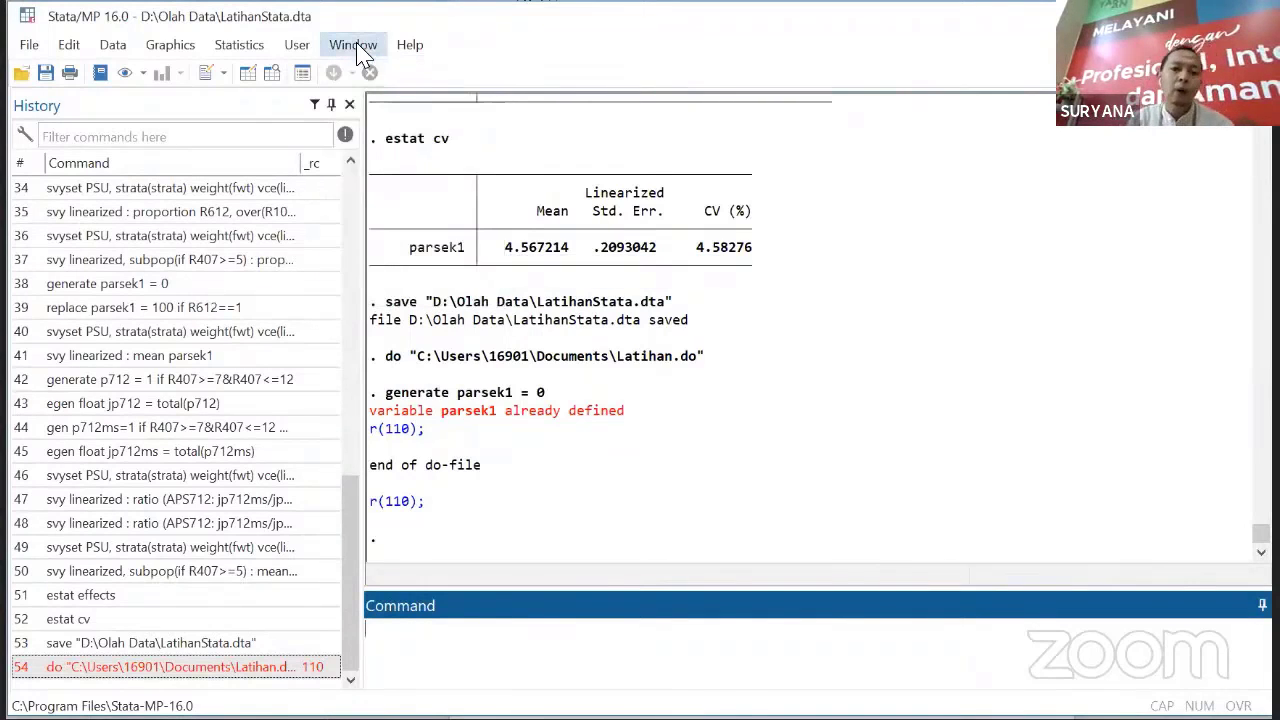
pyautogui.click(357, 50)
pyautogui.moveTo(482, 274)
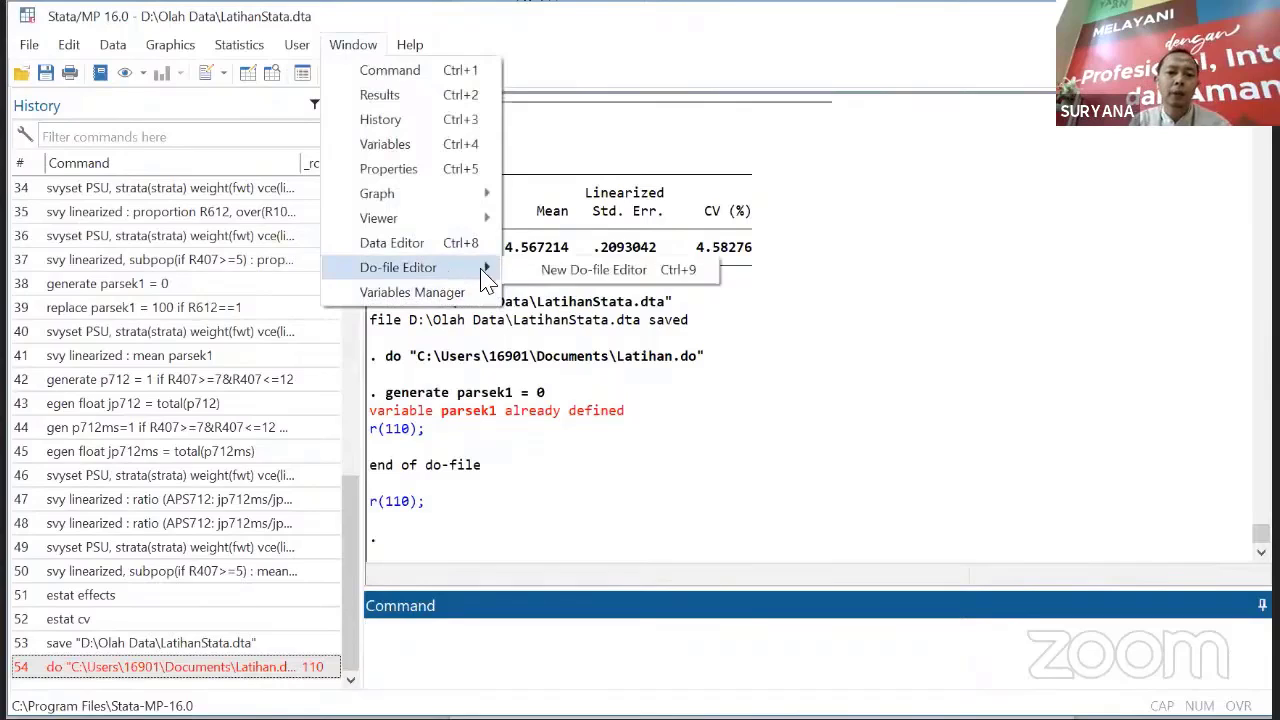
pyautogui.click(607, 270)
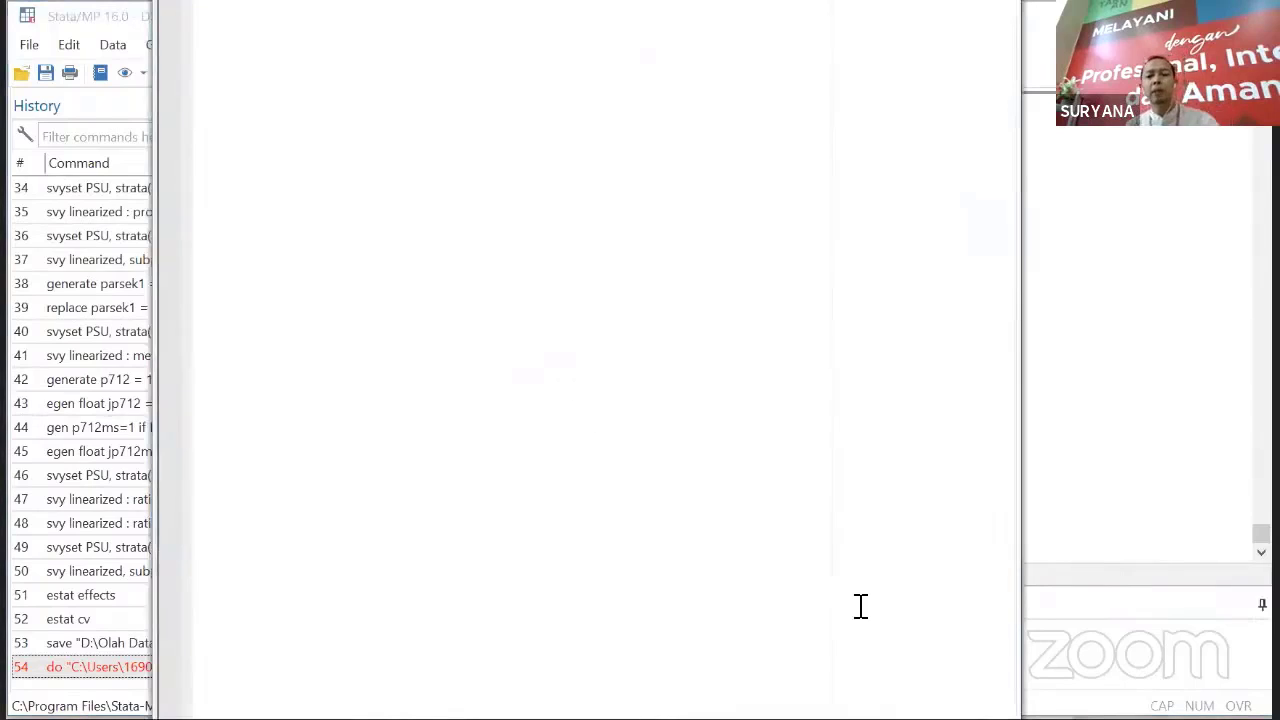
# - Copy the svy linearized : ratio (APS712: jp712ms/jp712), fvwrap(1) command from the results output into the new do-file
pyautogui.click(1000, 718)
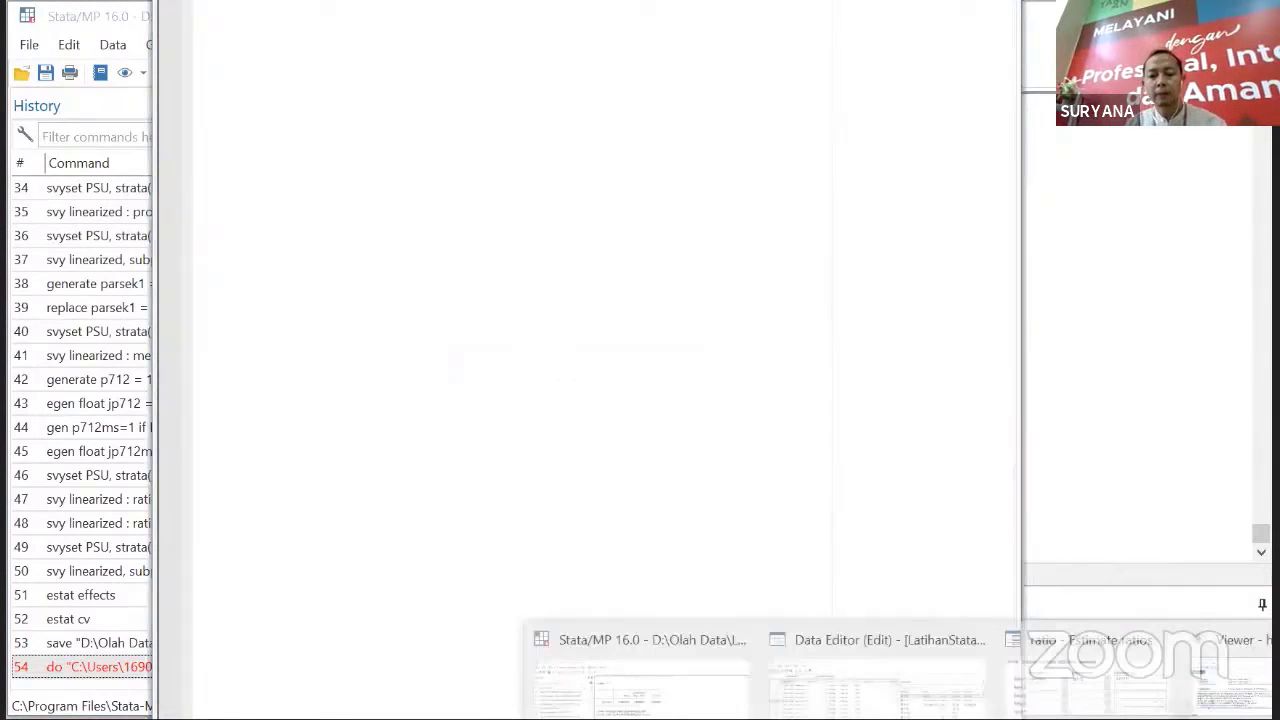
pyautogui.click(642, 687)
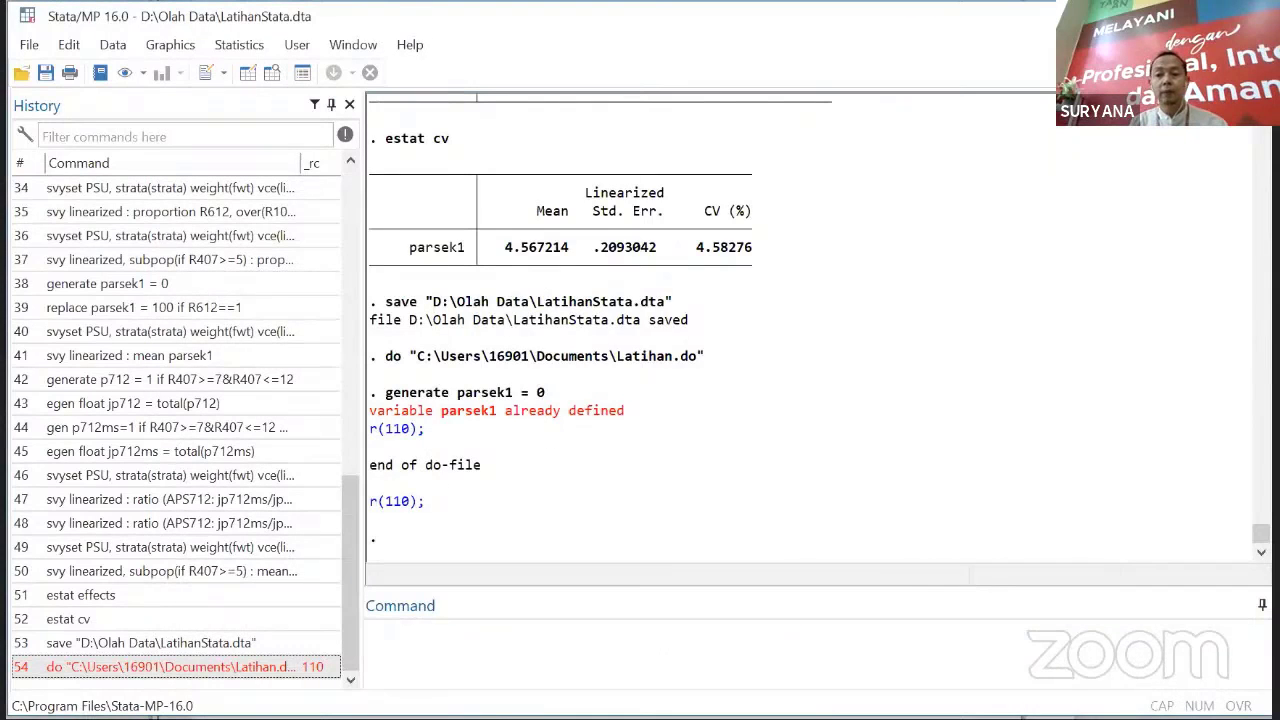
pyautogui.scroll(20, 810, 330)
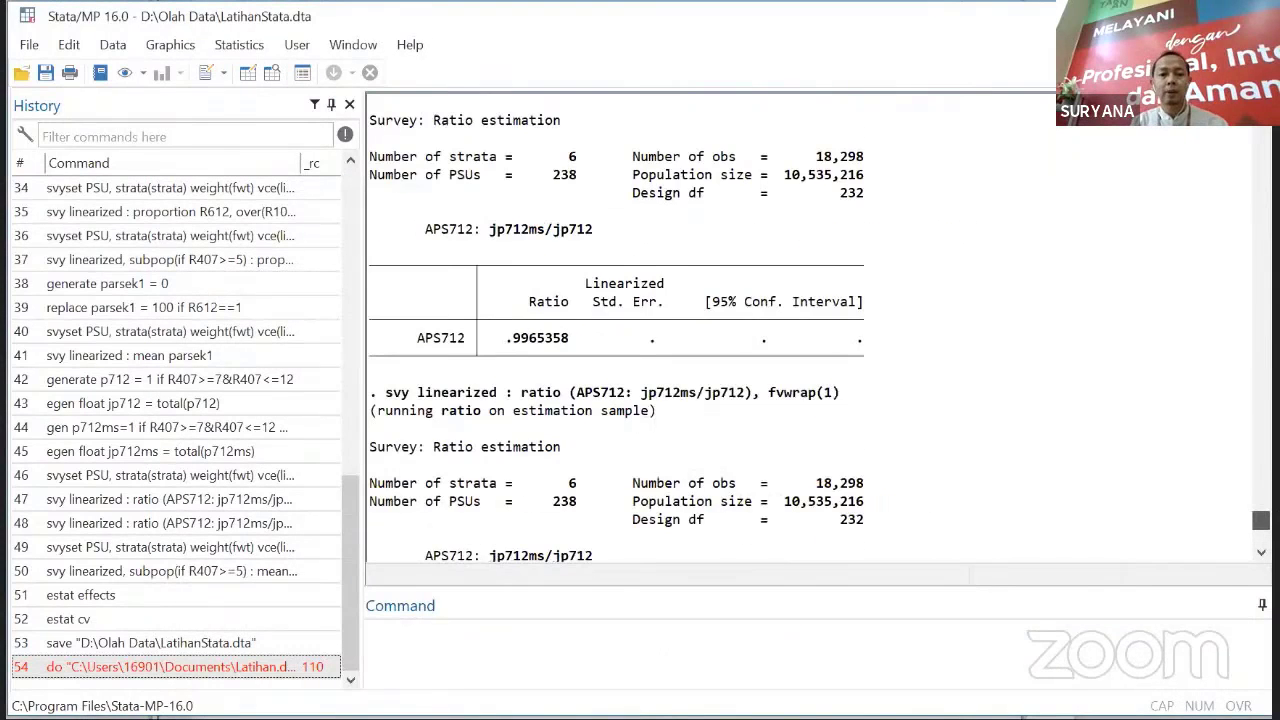
pyautogui.scroll(2, 886, 400)
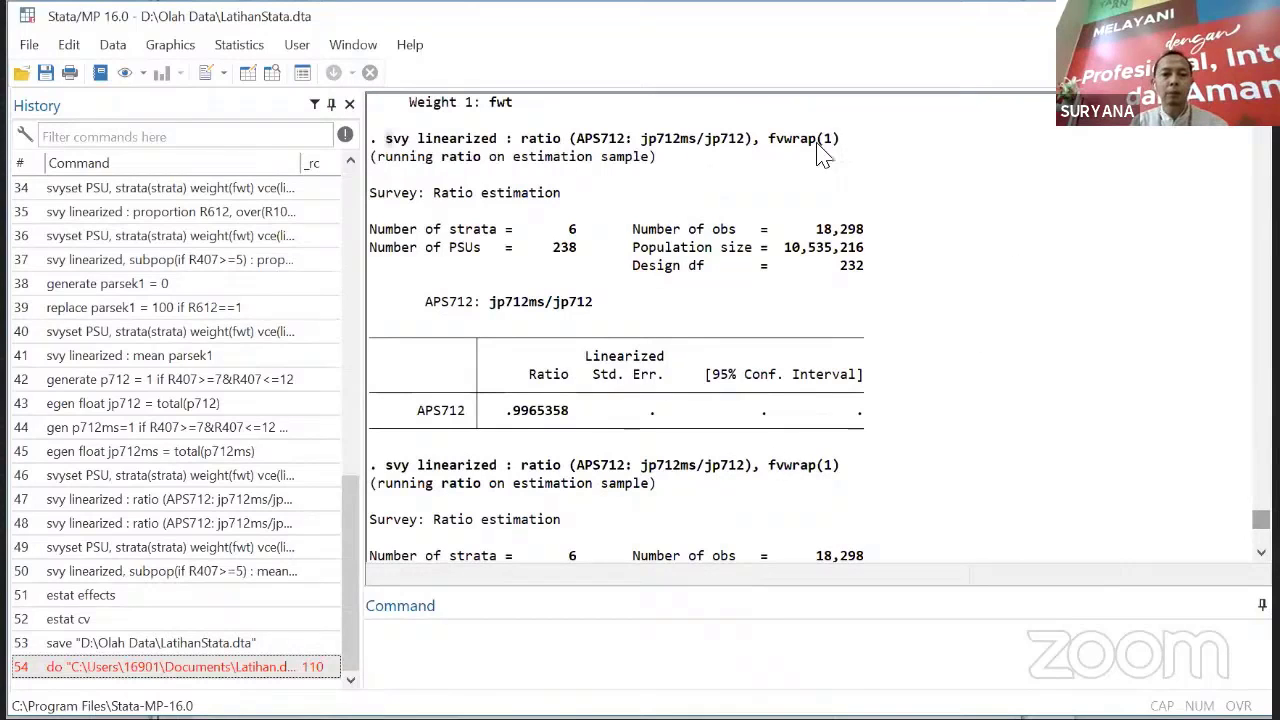
pyautogui.moveTo(817, 144); pyautogui.dragTo(853, 147)
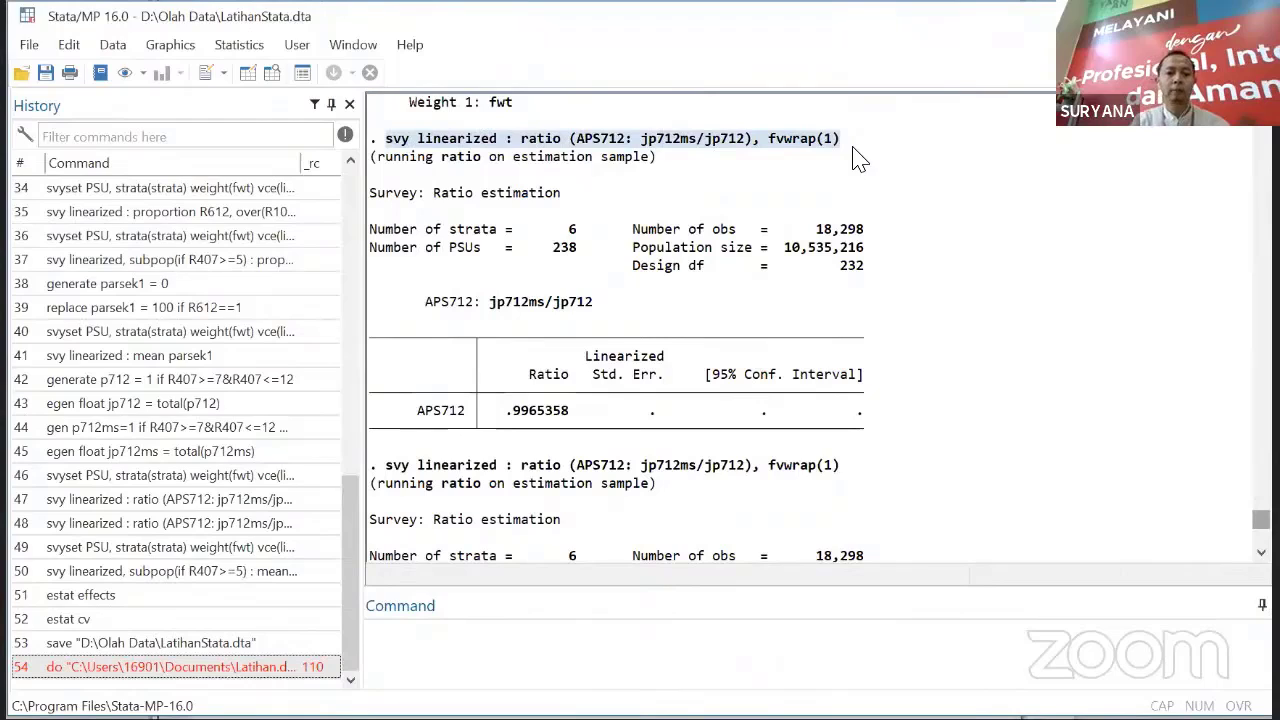
pyautogui.hotkey('alt', 'Tab')
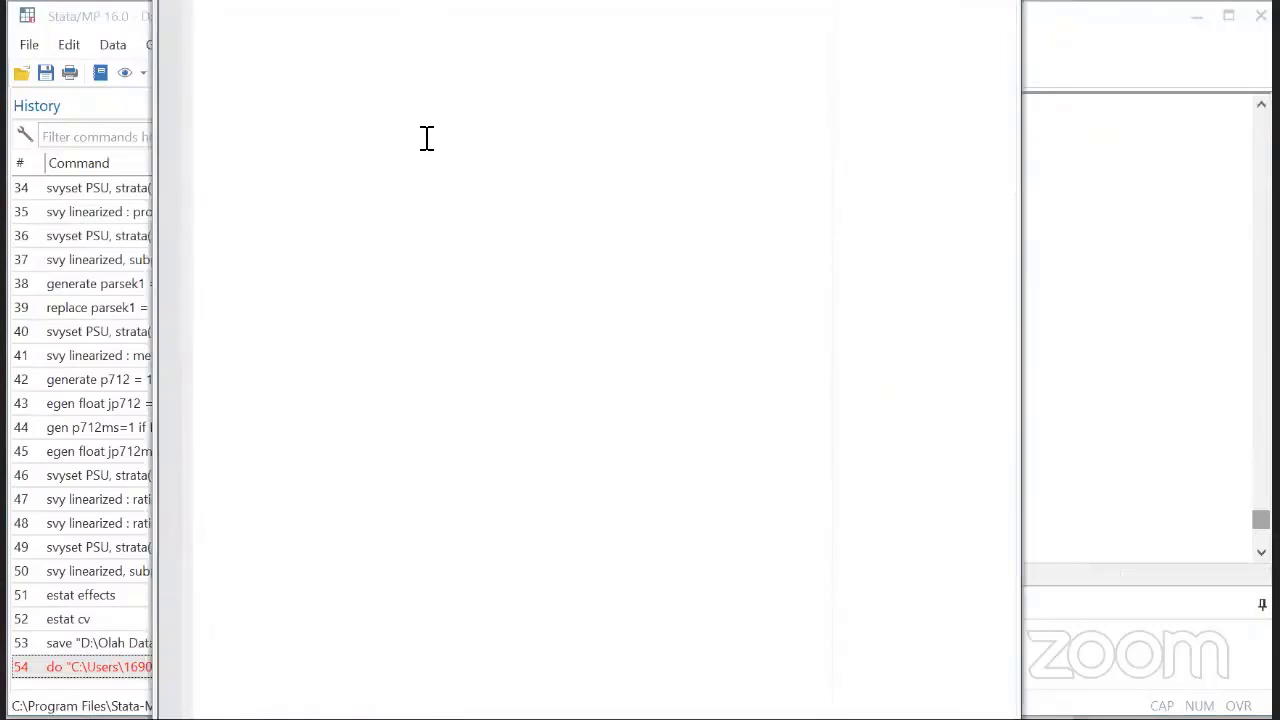
# - Save the new do-file as Latihan2 on Working Drive (D:) and move the editor window clear of the copied command in the results
pyautogui.click(183, 44)
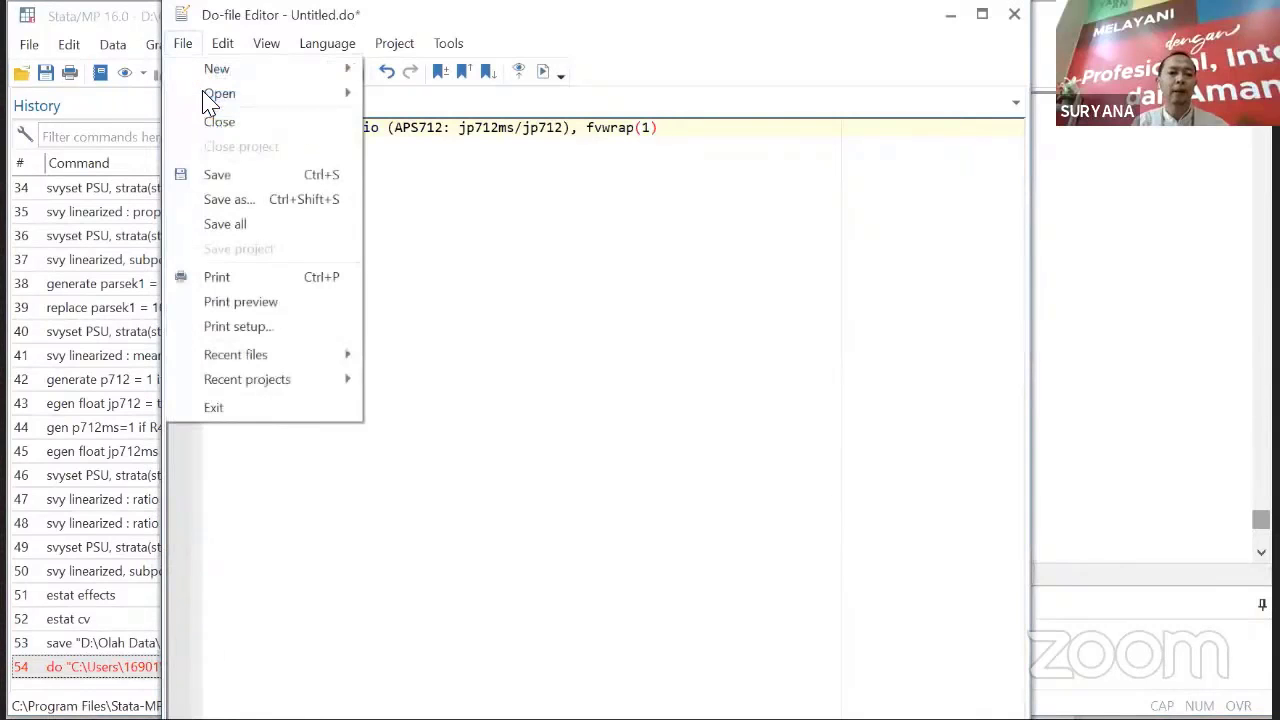
pyautogui.click(248, 200)
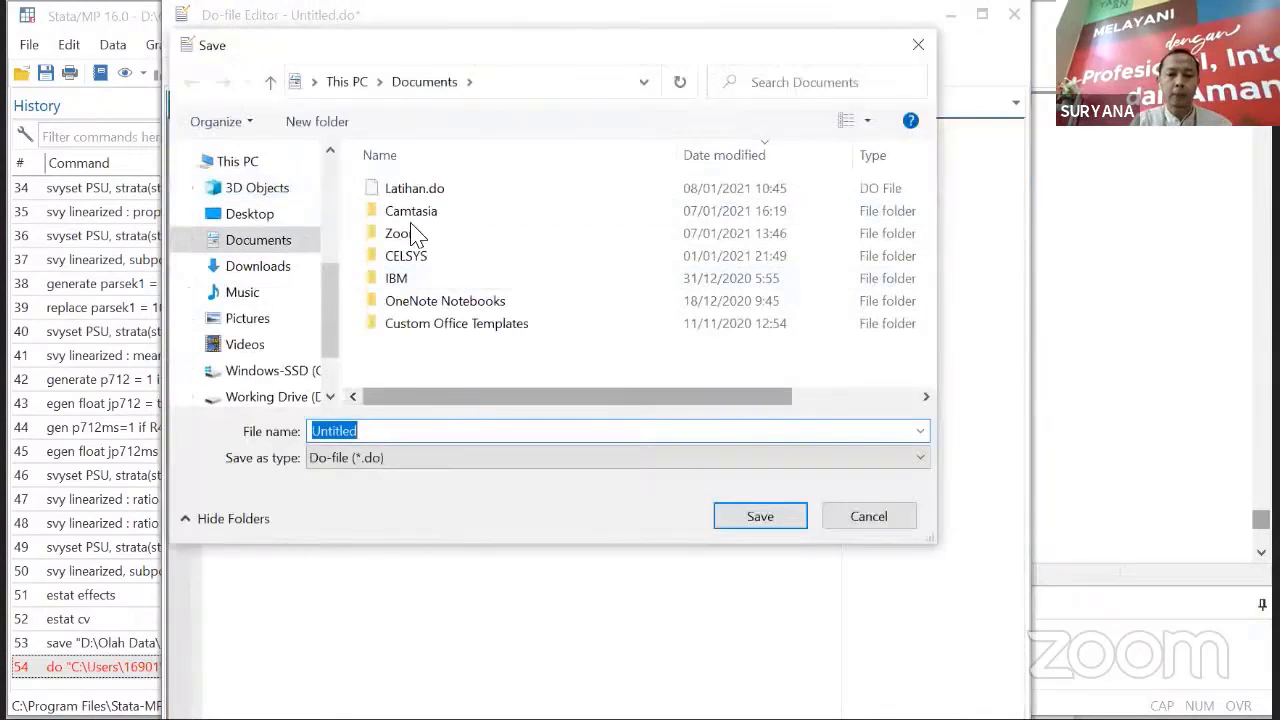
pyautogui.write('Latihan2')
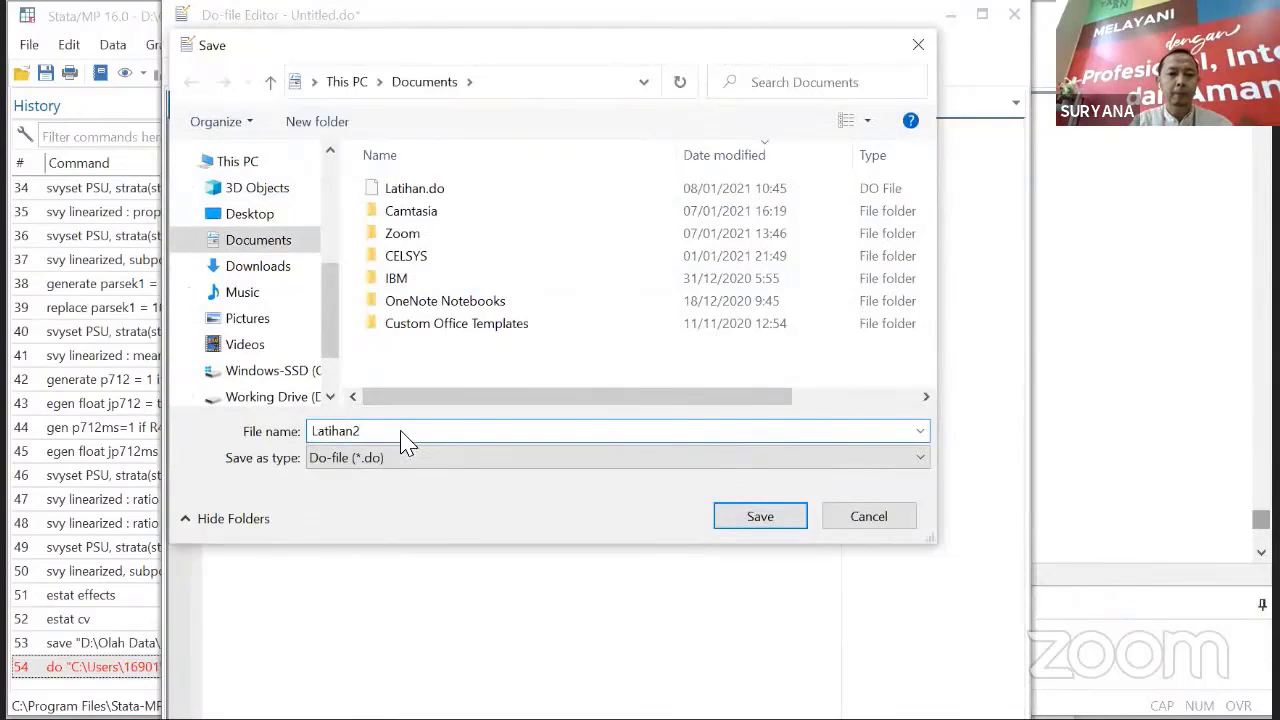
pyautogui.click(295, 398)
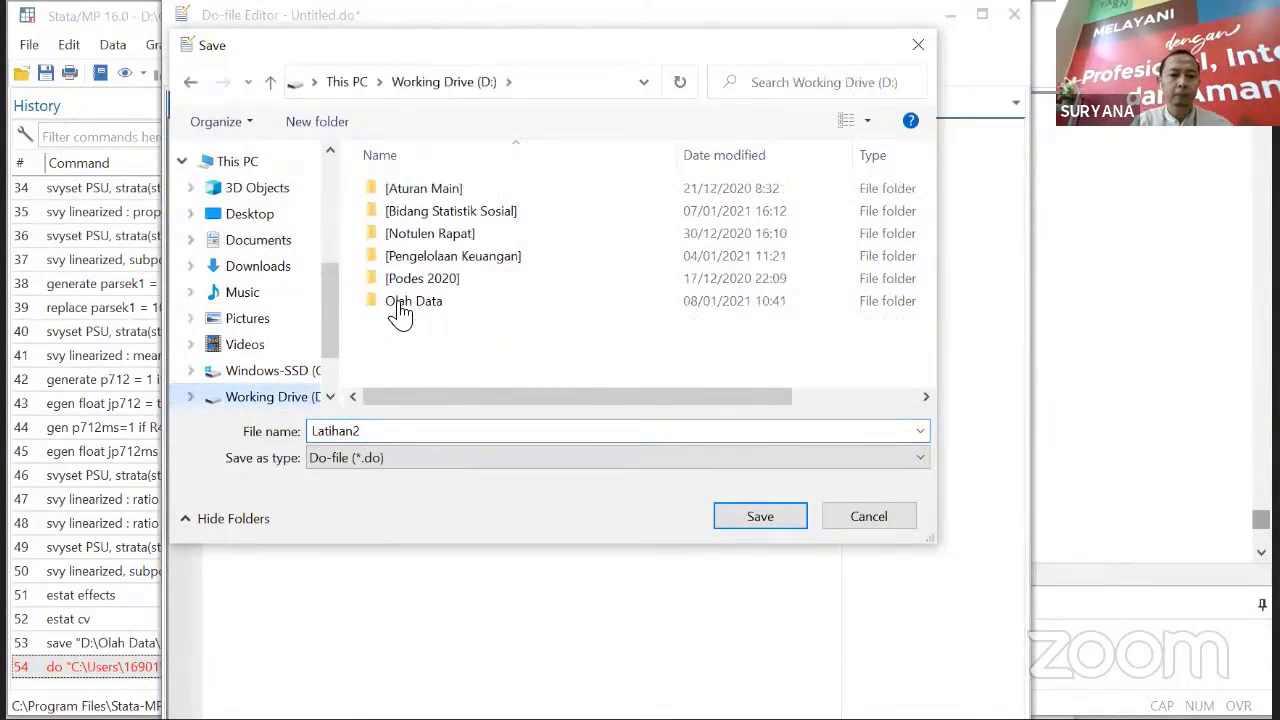
pyautogui.click(757, 515)
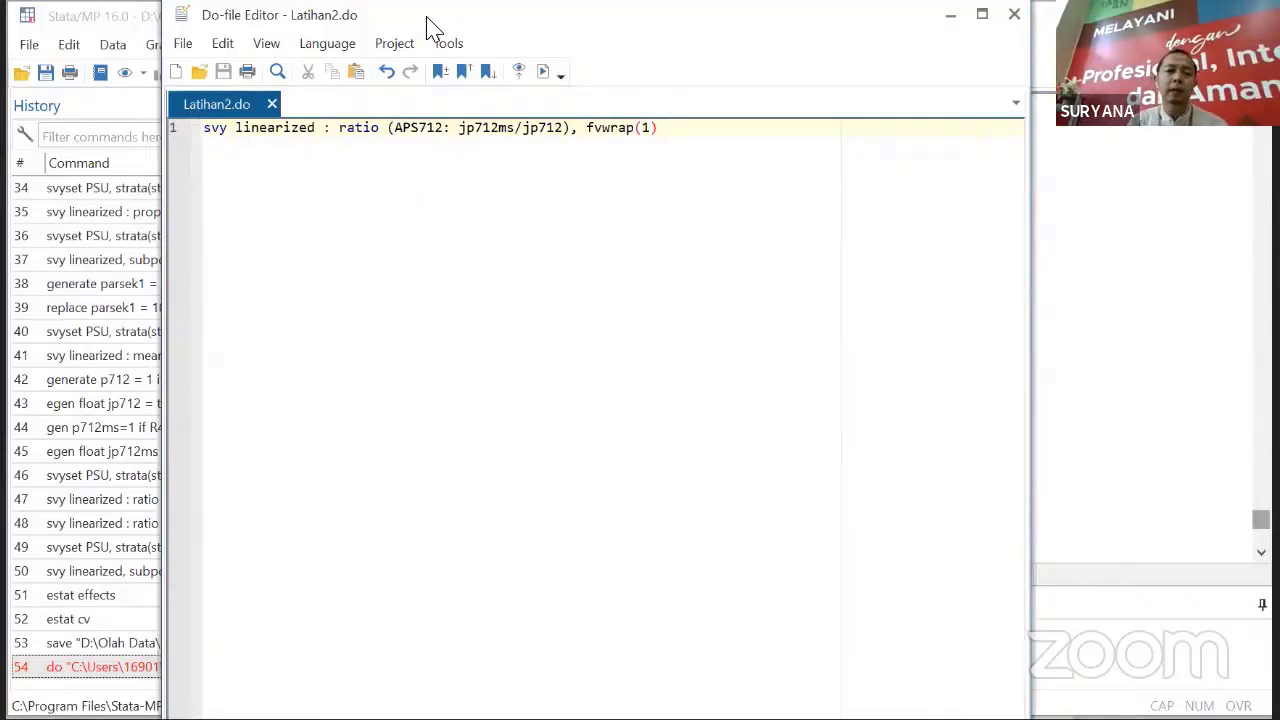
pyautogui.moveTo(430, 25); pyautogui.dragTo(437, 197)
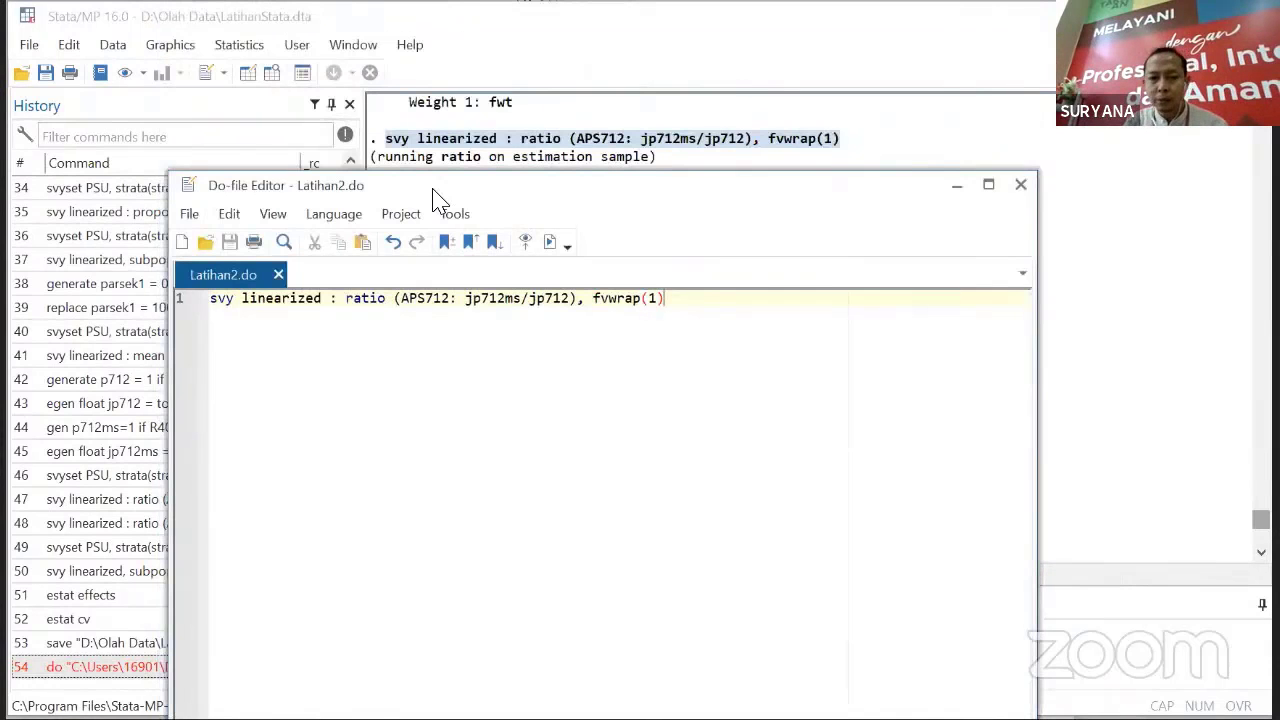